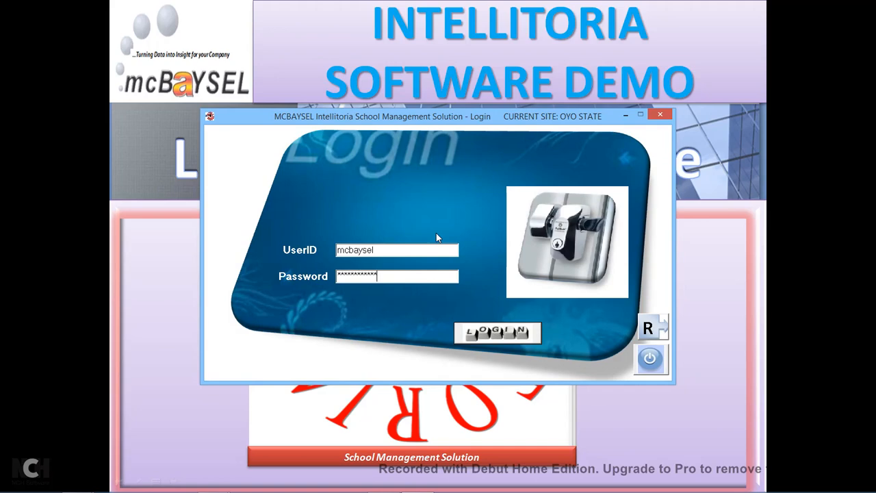
# Log in after dismissing the invalid-login error and re-entering the correct password.
pyautogui.write('***')
pyautogui.click(478, 333)
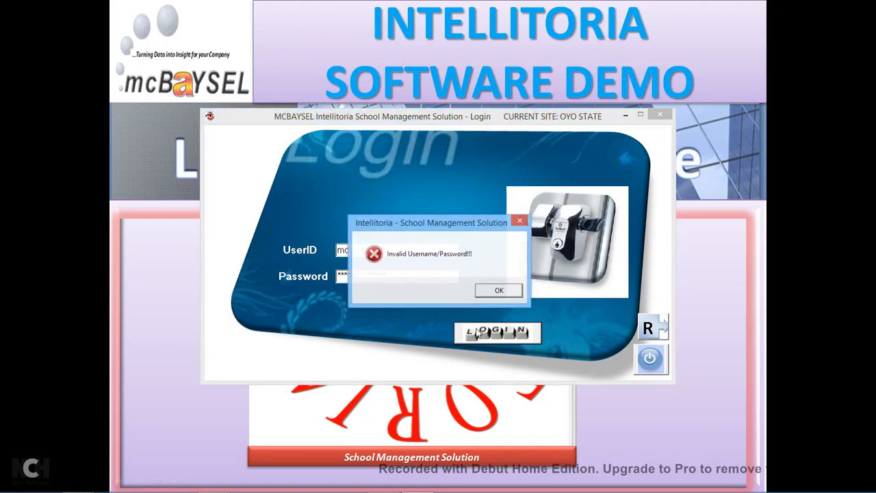
pyautogui.click(496, 292)
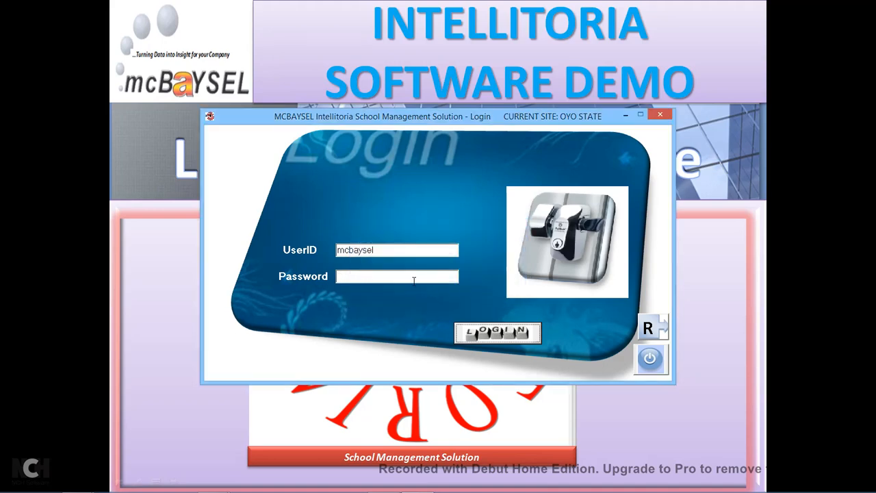
pyautogui.click(414, 279)
pyautogui.write('************')
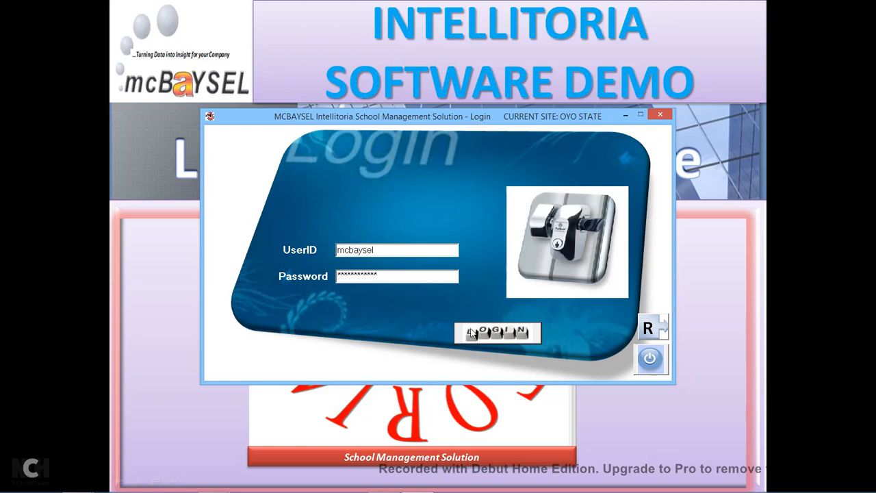
pyautogui.click(498, 335)
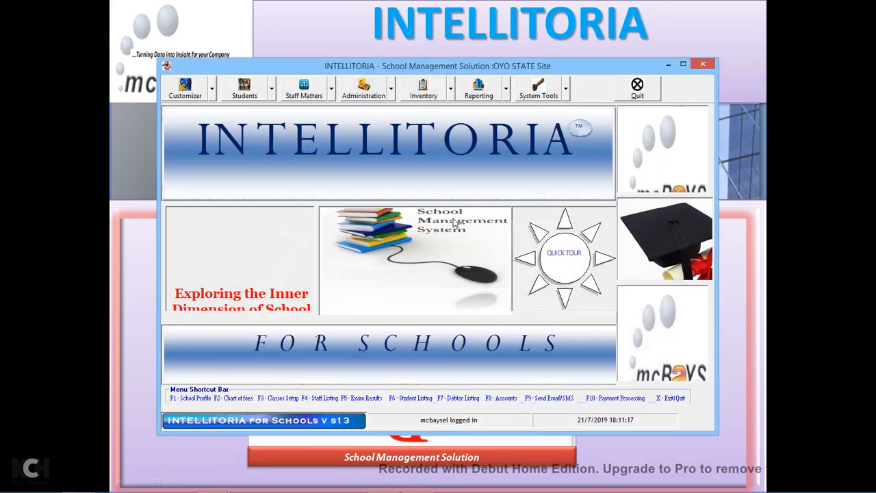
# Browse the Customizer, Students, Staff Matters and Administration menus, ending with Customizer expanded.
pyautogui.click(211, 95)
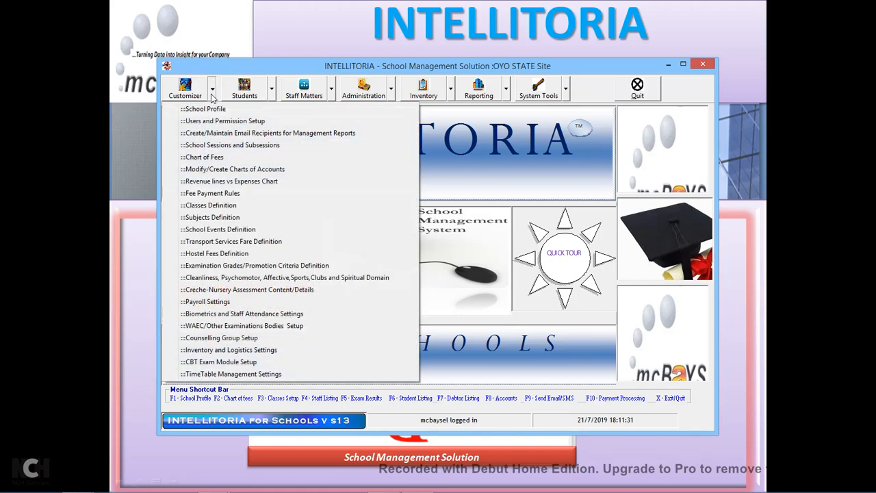
pyautogui.click(272, 96)
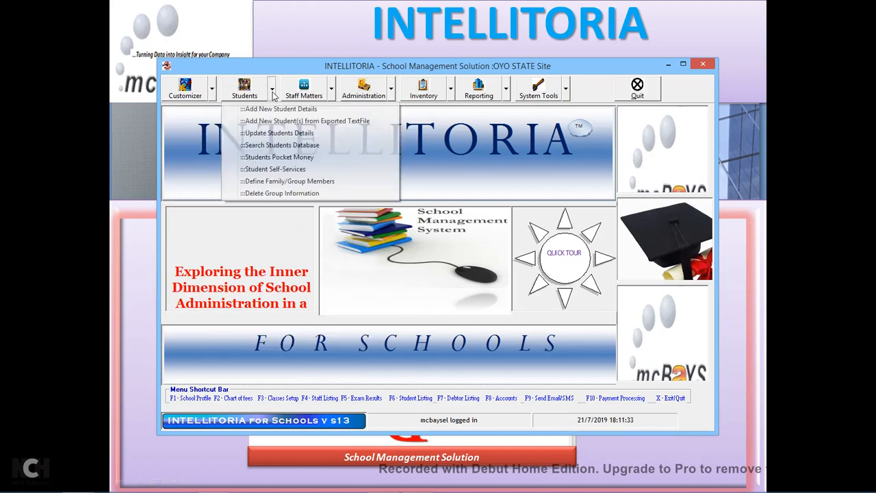
pyautogui.click(332, 94)
pyautogui.click(333, 94)
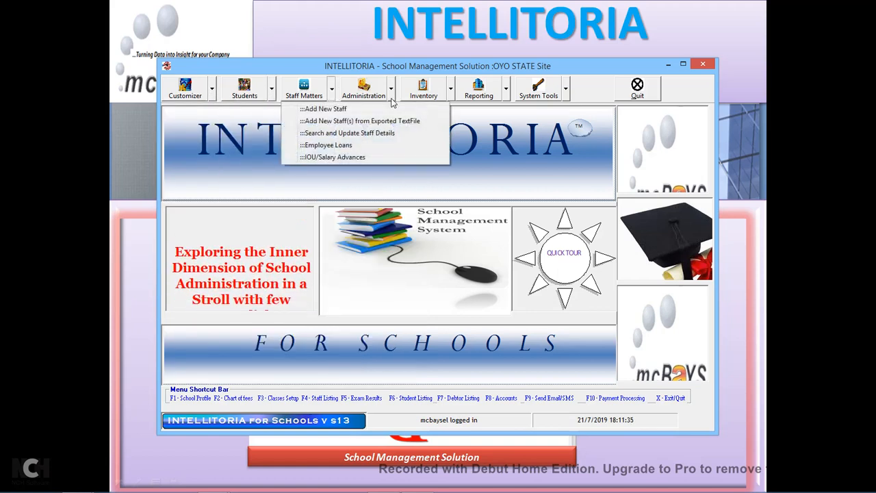
pyautogui.click(393, 101)
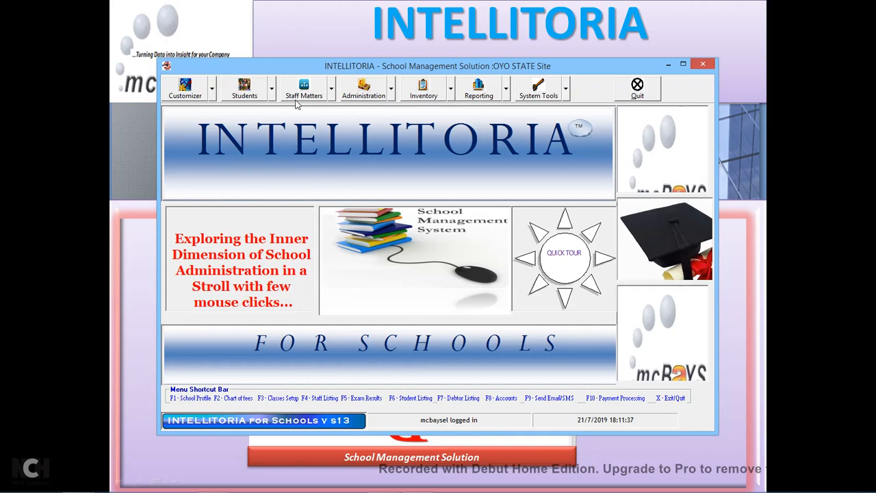
pyautogui.click(213, 93)
pyautogui.click(272, 95)
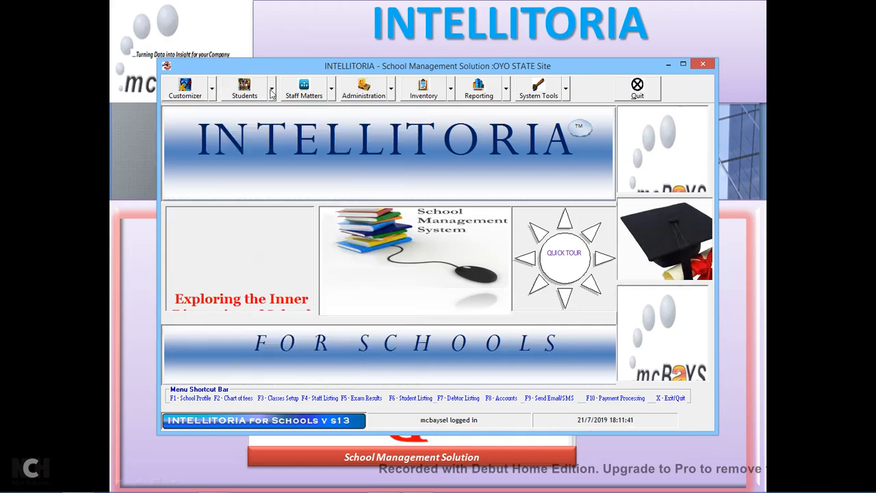
pyautogui.click(271, 95)
pyautogui.click(332, 95)
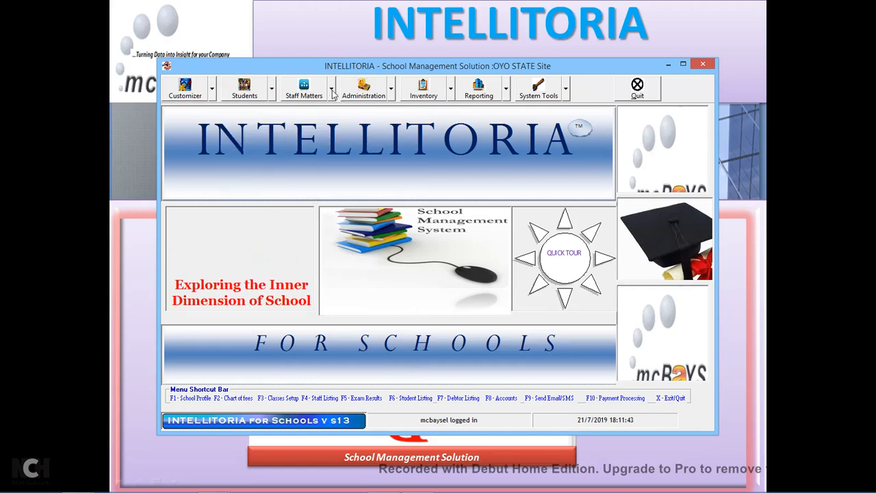
pyautogui.click(332, 95)
pyautogui.click(392, 94)
pyautogui.click(391, 95)
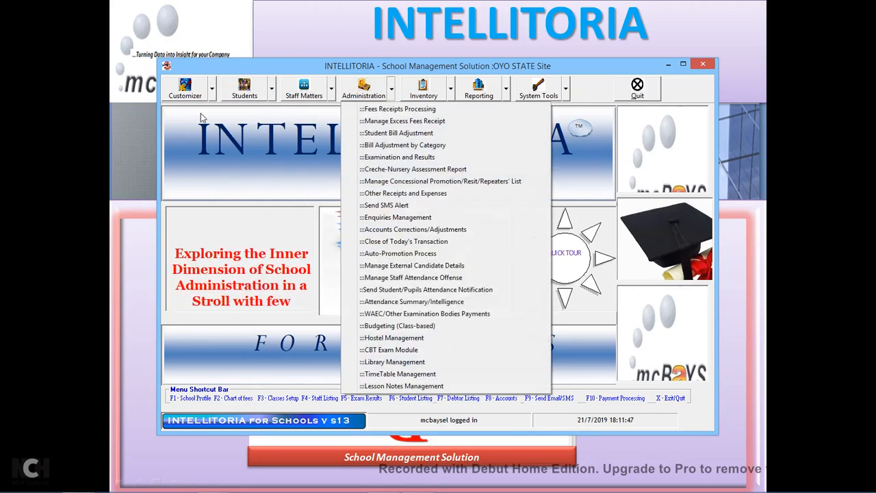
pyautogui.click(213, 94)
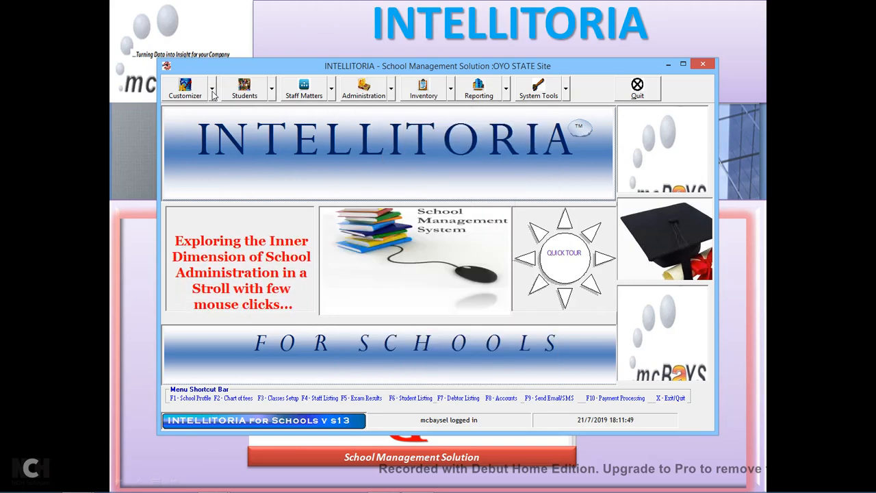
pyautogui.click(213, 95)
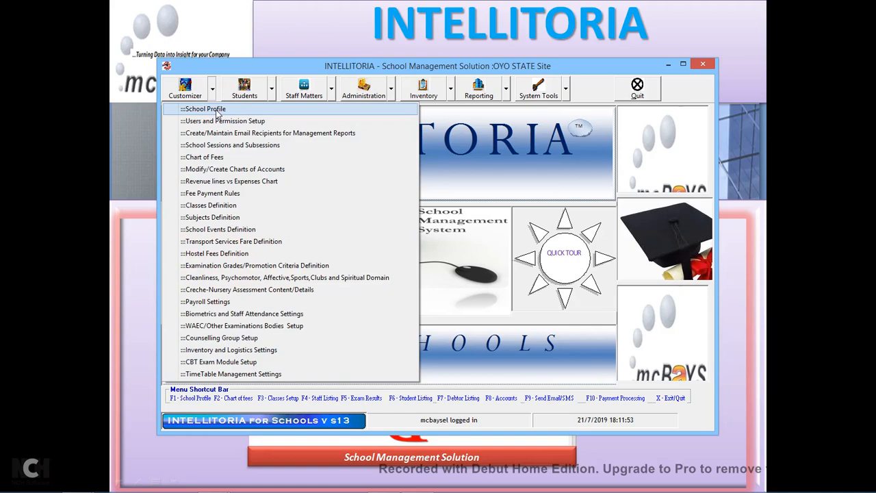
# In School Profile settings, cancel a logo upload, then go to Manage School Accounts.
pyautogui.click(217, 111)
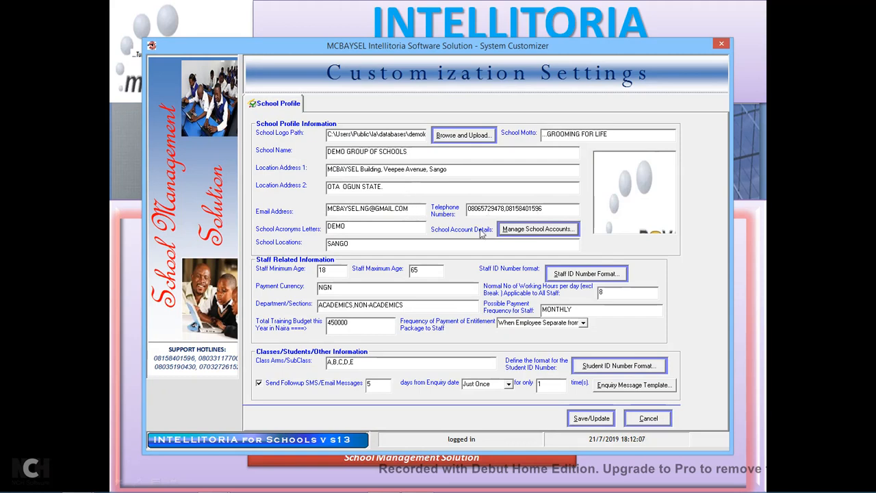
pyautogui.click(480, 139)
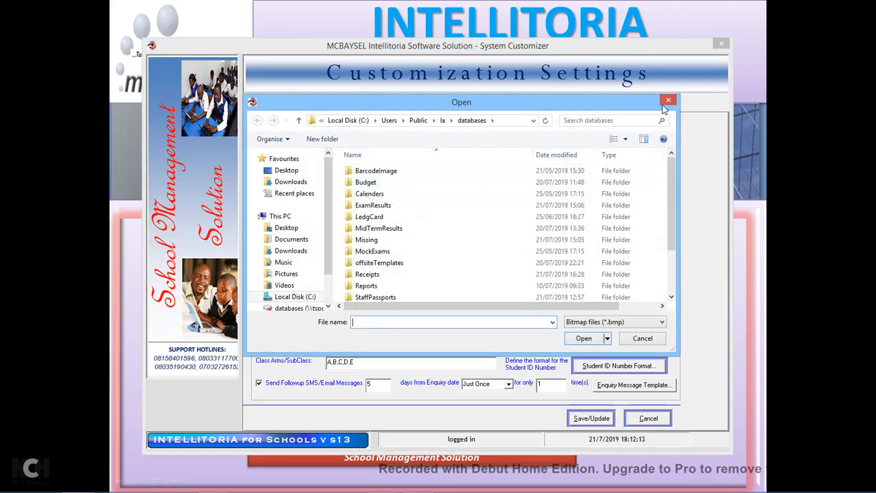
pyautogui.click(668, 101)
pyautogui.click(501, 295)
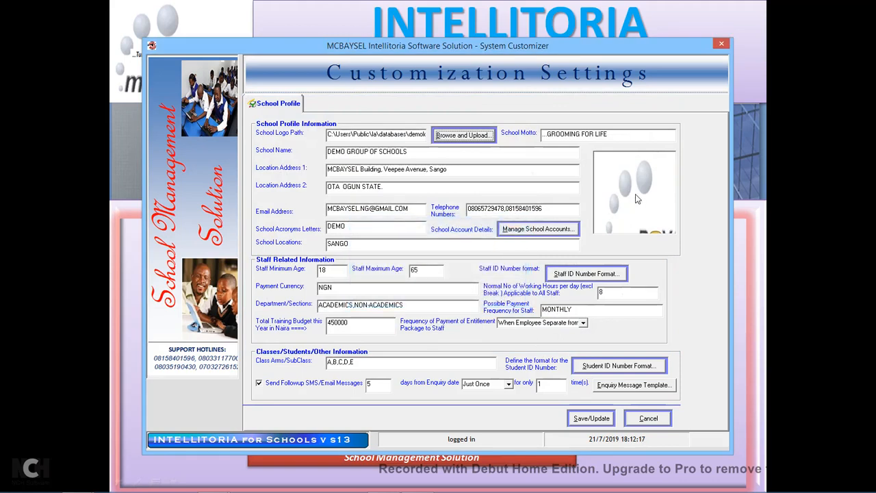
pyautogui.click(544, 234)
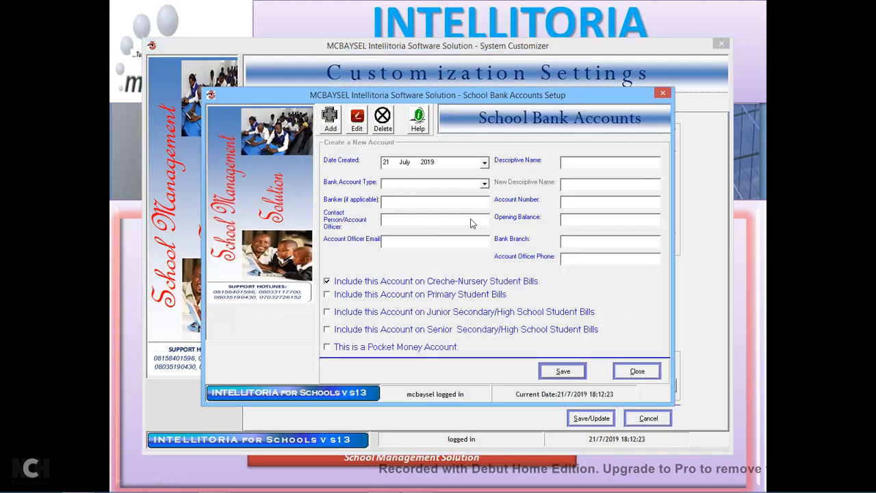
# In edit mode, load the First Bank, Guaranty Trust bank and Sterling Bank accounts in turn.
pyautogui.click(333, 130)
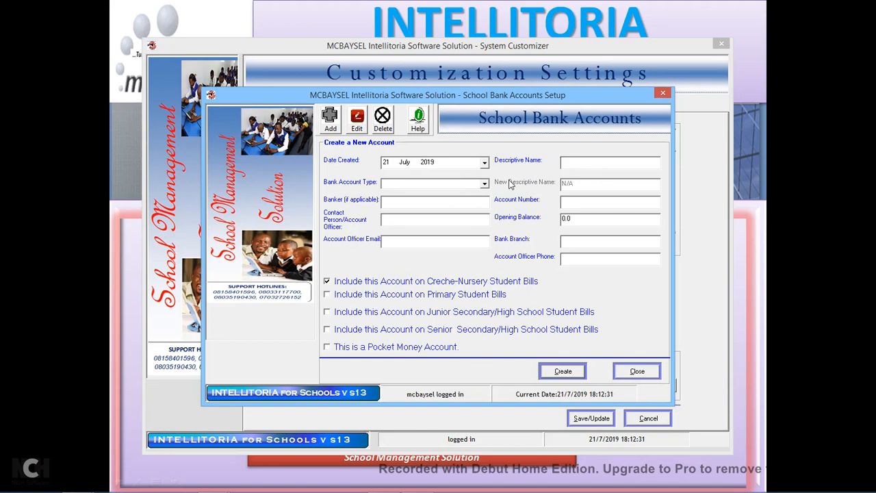
pyautogui.click(356, 126)
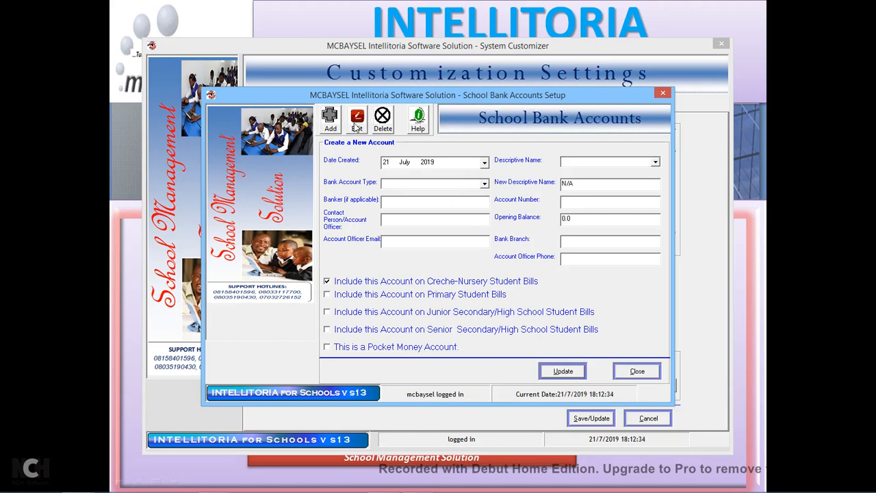
pyautogui.click(485, 184)
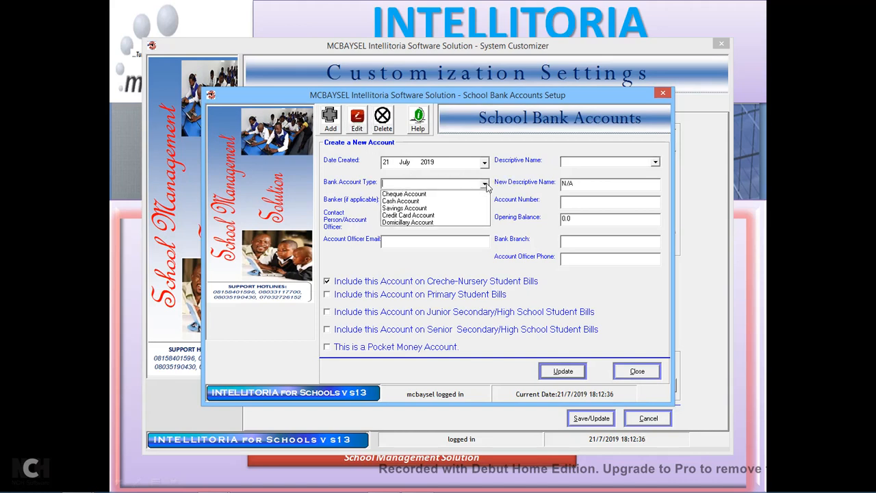
pyautogui.click(656, 163)
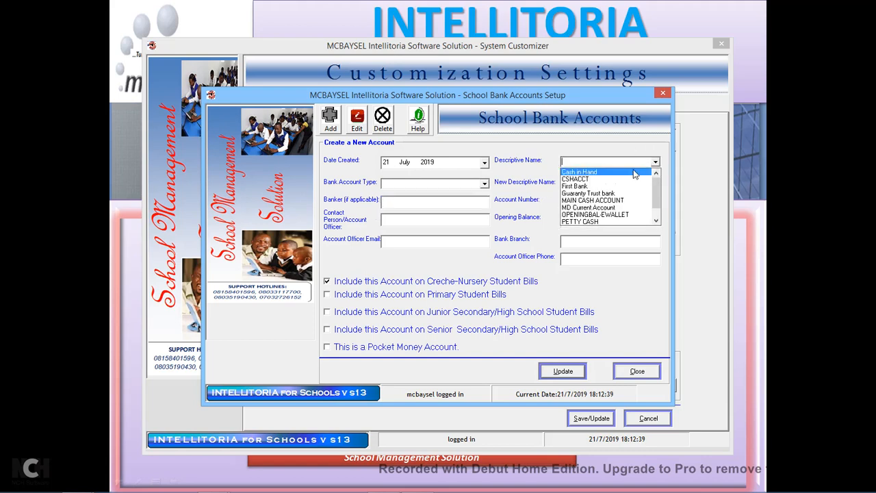
pyautogui.click(589, 186)
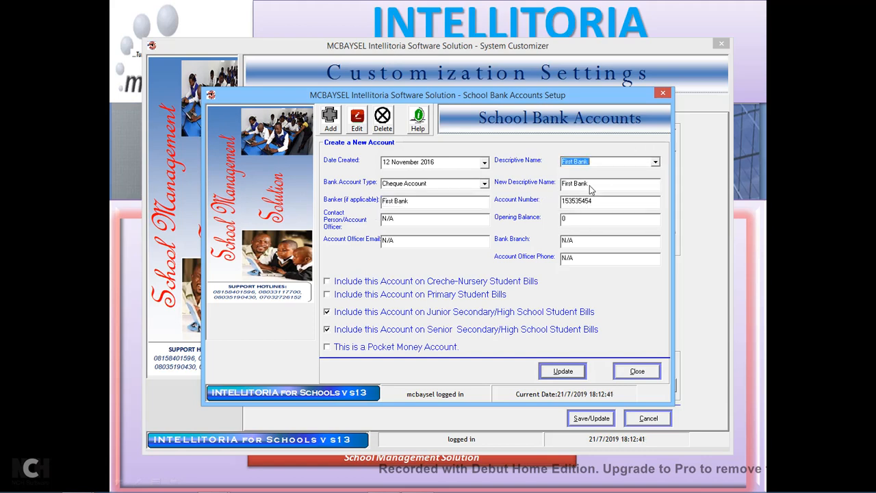
pyautogui.click(604, 200)
pyautogui.click(655, 162)
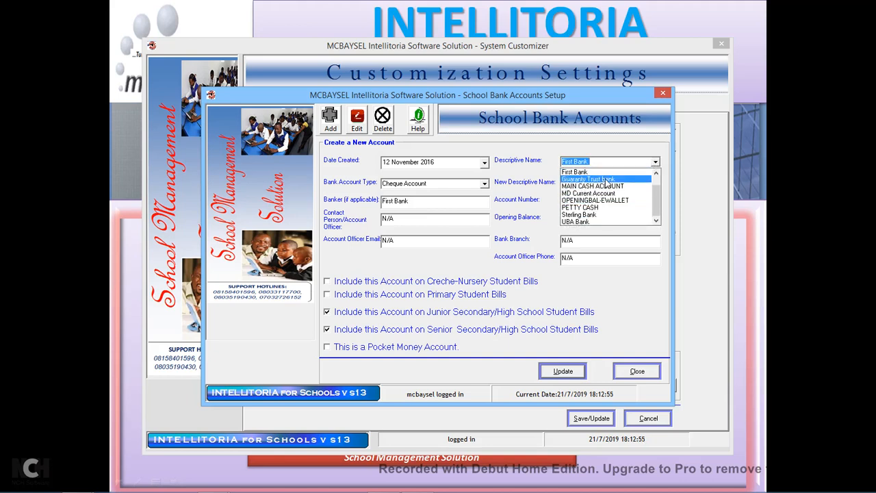
pyautogui.click(606, 179)
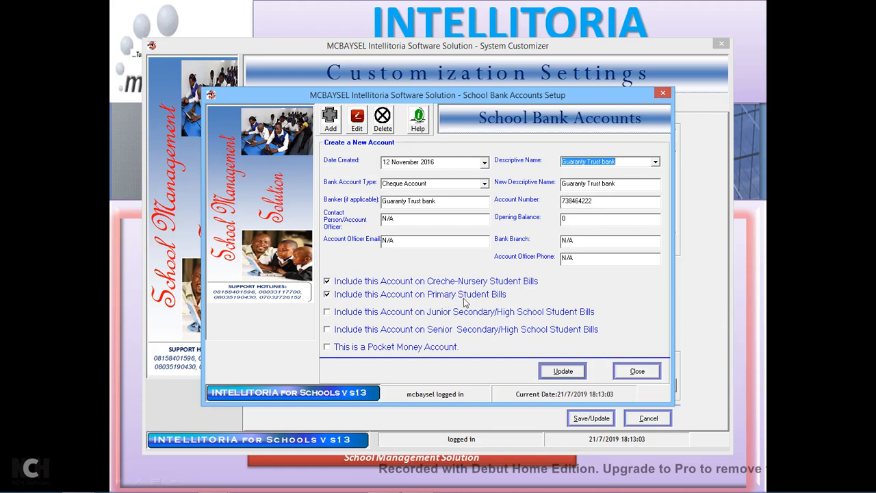
pyautogui.click(656, 163)
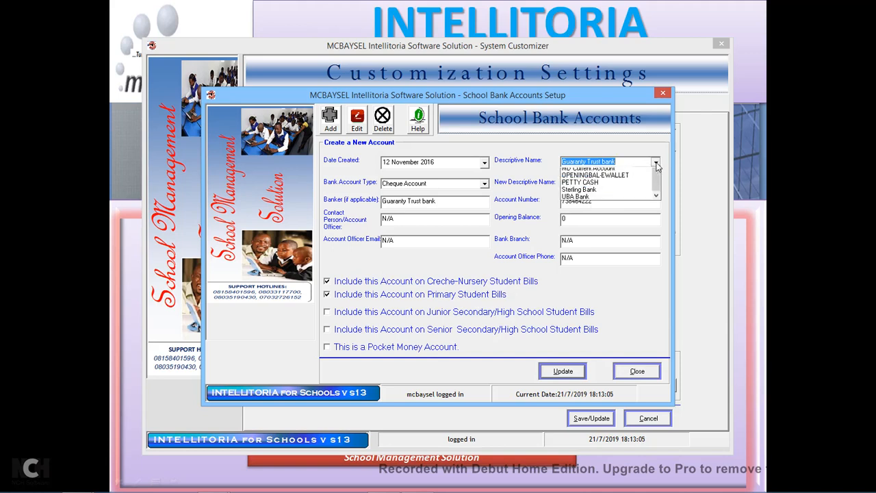
pyautogui.click(591, 216)
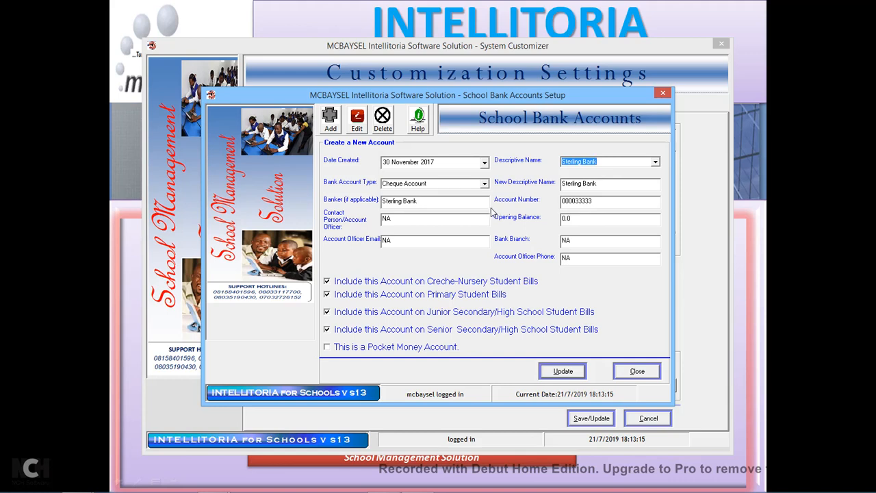
# Start a new Cheque Account entry with banker name Zenith.
pyautogui.click(333, 132)
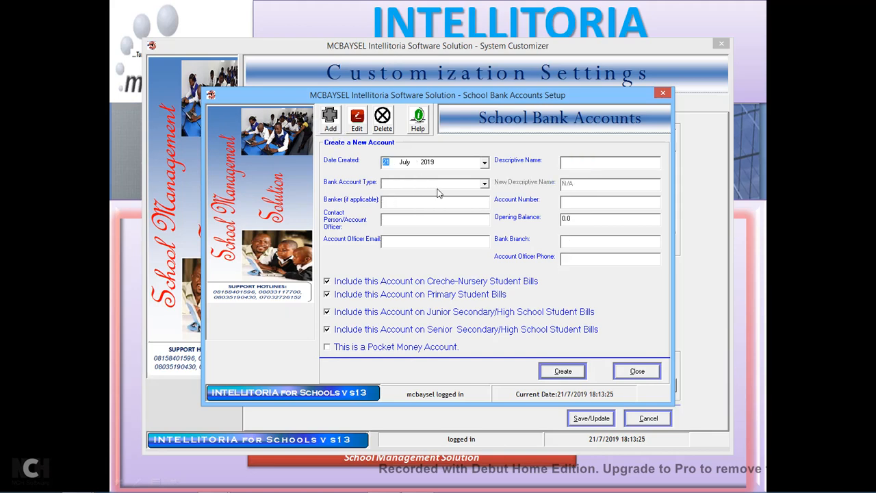
pyautogui.click(485, 183)
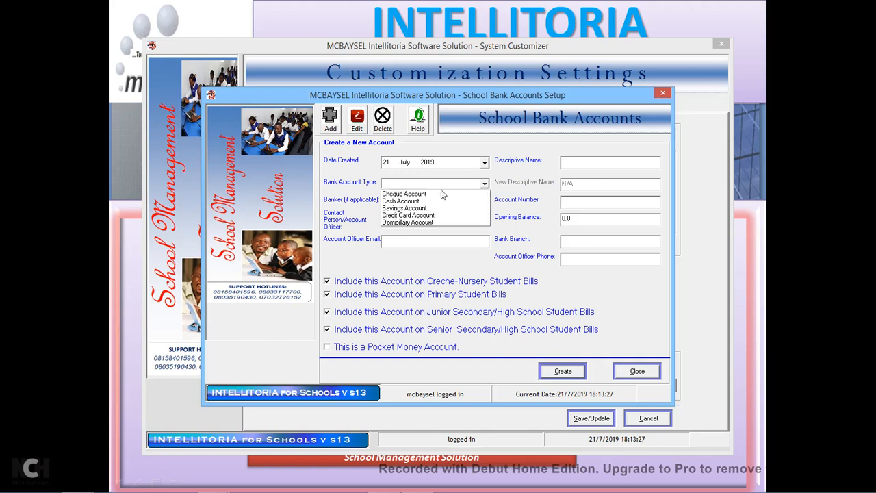
pyautogui.click(408, 195)
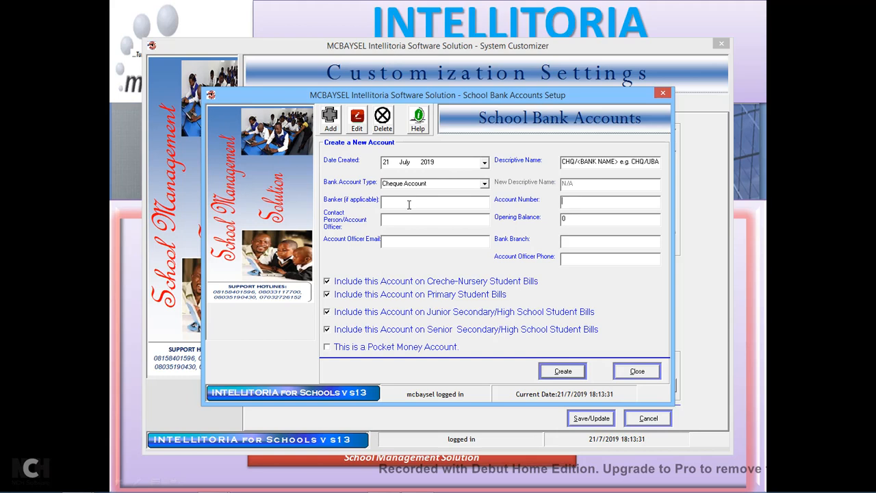
pyautogui.click(484, 184)
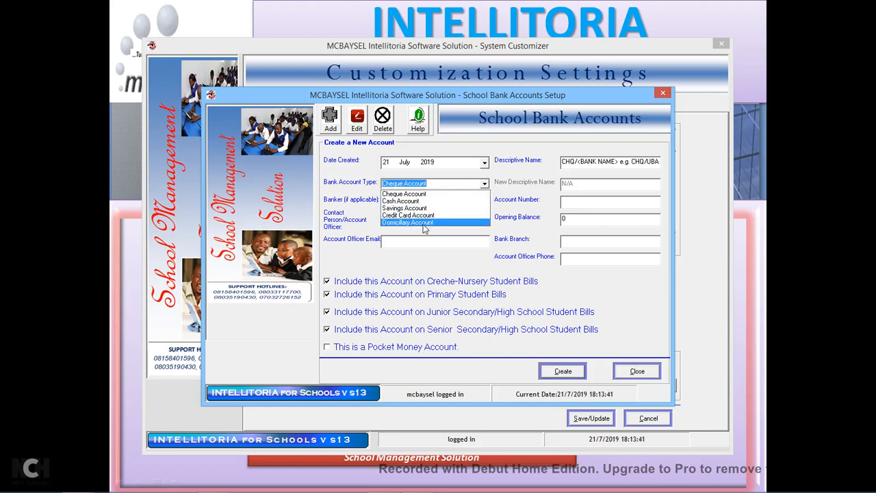
pyautogui.click(511, 198)
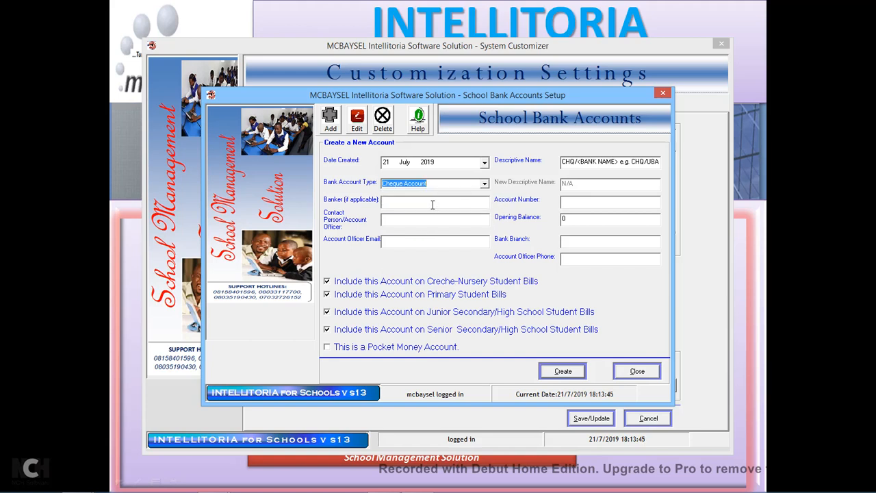
pyautogui.click(433, 204)
pyautogui.write('Zen')
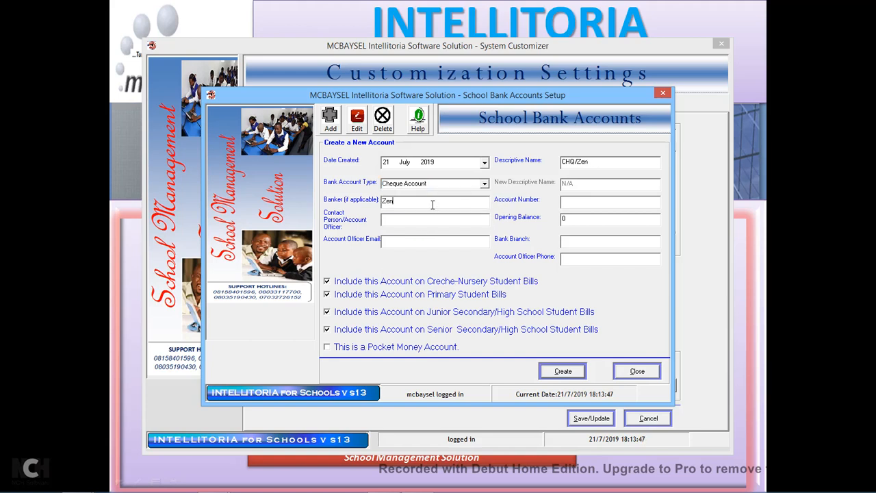
pyautogui.write('ith Bank')
# Name it Zenith, enter the account number, exclude Creche-Nursery and Primary bills, and create it.
pyautogui.click(596, 163)
pyautogui.write('Z')
pyautogui.click(565, 200)
pyautogui.write('1010101010')
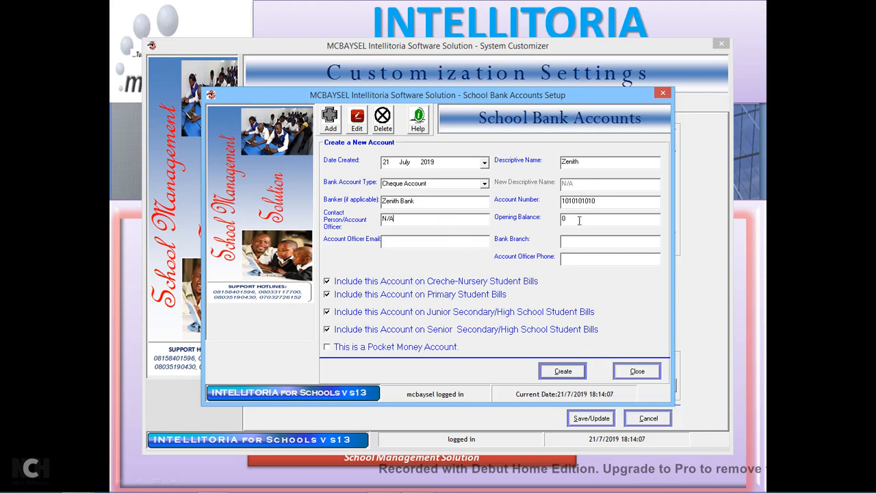
pyautogui.write('A')
pyautogui.click(415, 245)
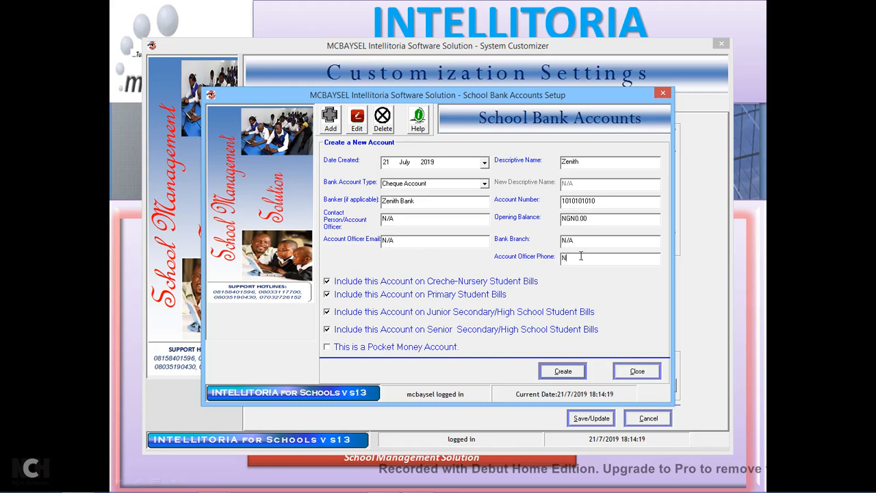
pyautogui.press('Tab')
pyautogui.click(405, 296)
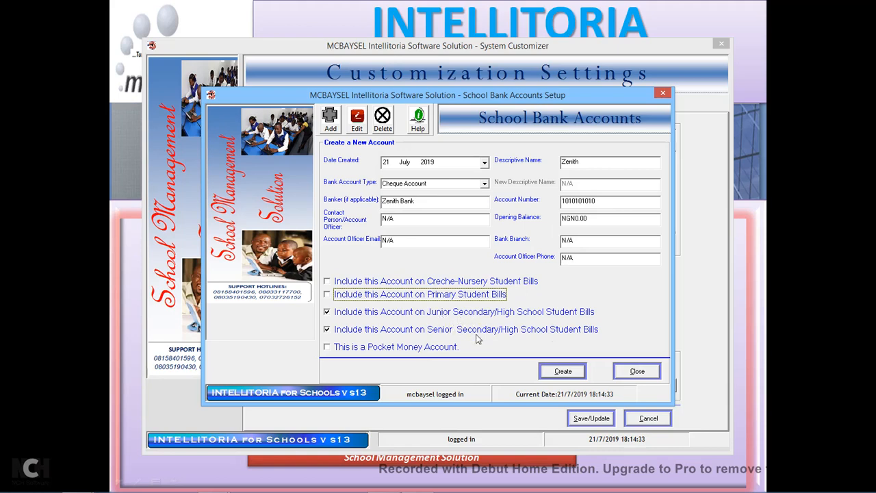
pyautogui.click(578, 373)
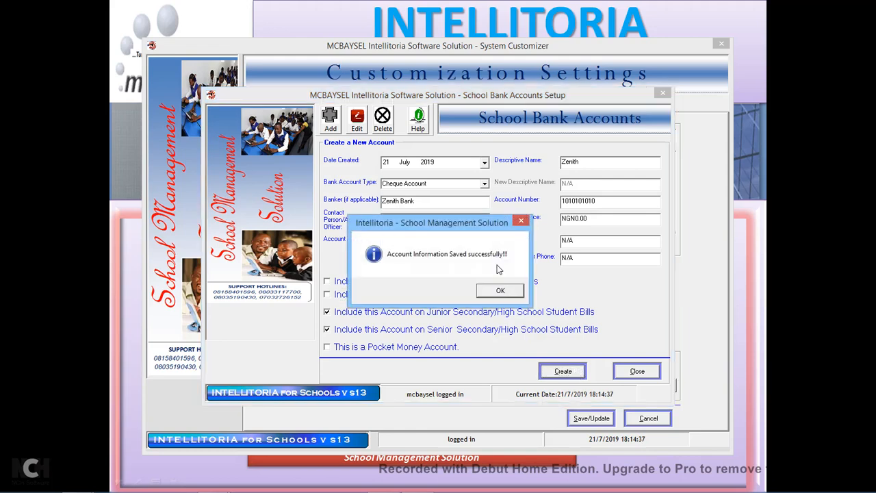
pyautogui.click(501, 291)
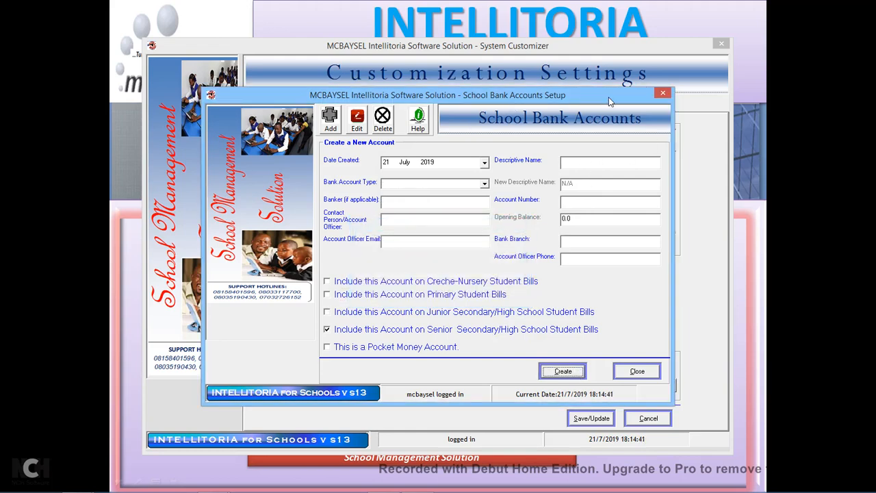
# Close the School Bank Accounts Setup and System Customizer, confirming Yes each time.
pyautogui.click(663, 94)
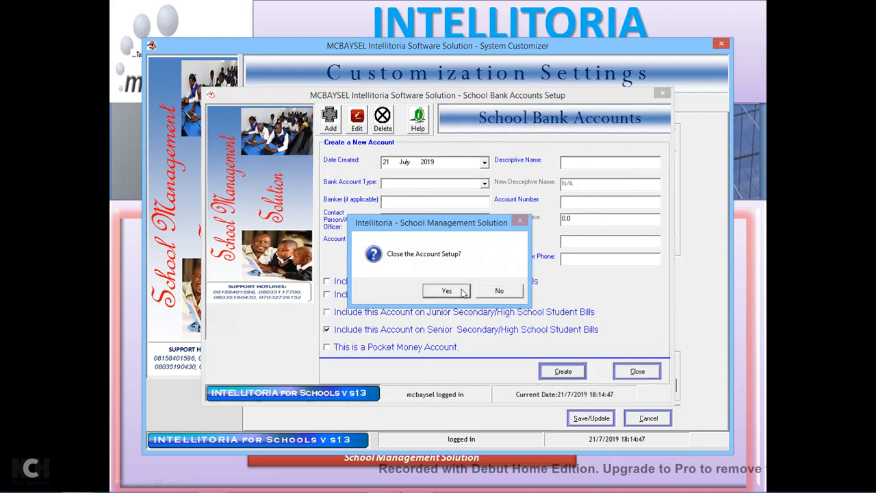
pyautogui.click(463, 292)
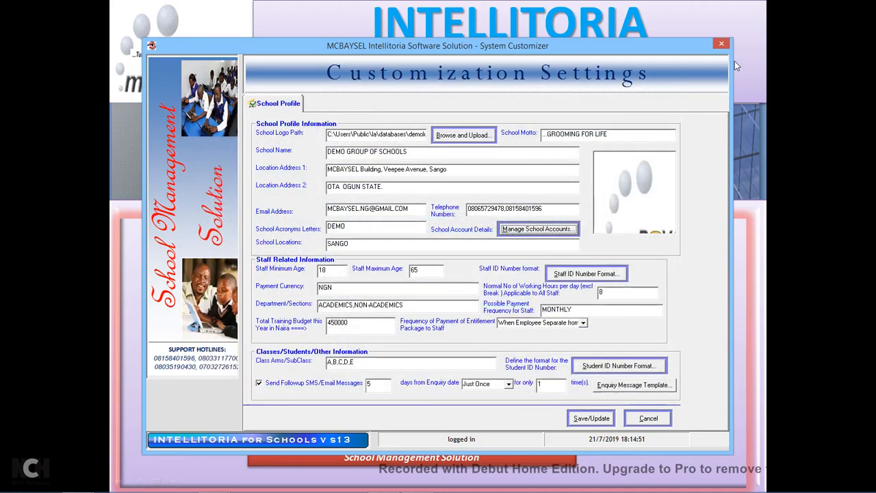
pyautogui.click(723, 45)
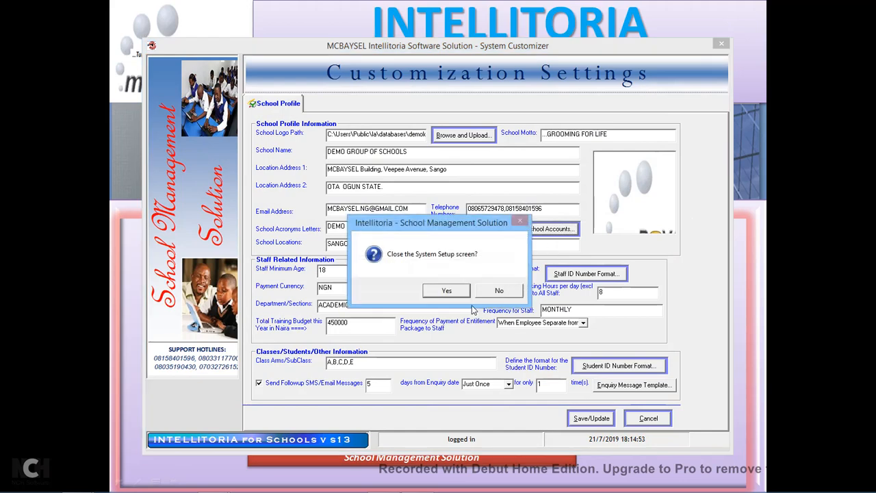
pyautogui.click(446, 291)
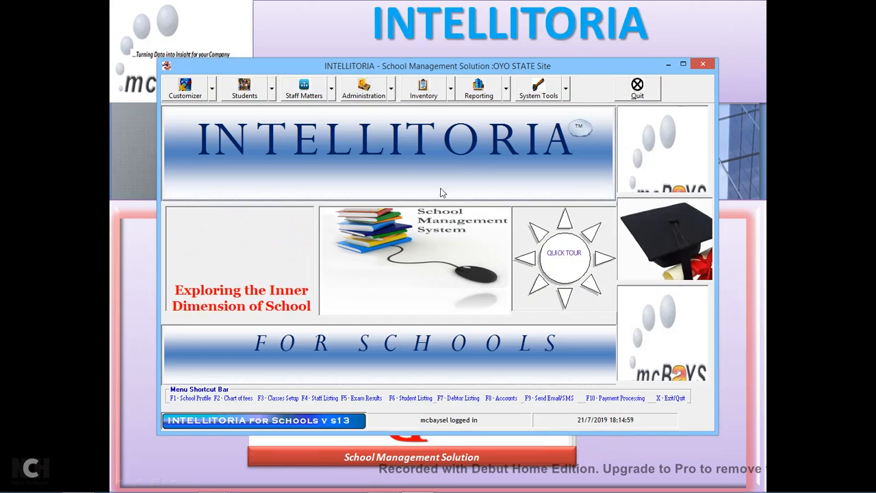
# Open Users and Permission Setup in edit mode and list the existing user IDs.
pyautogui.click(212, 93)
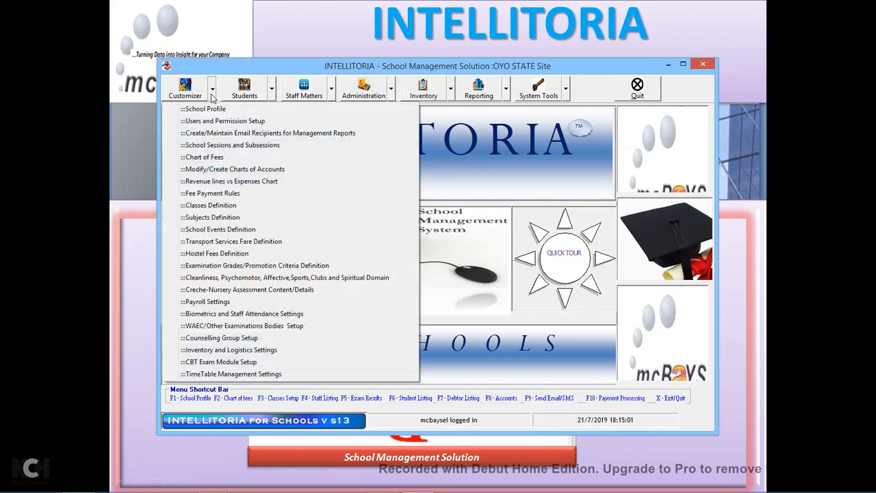
pyautogui.click(233, 122)
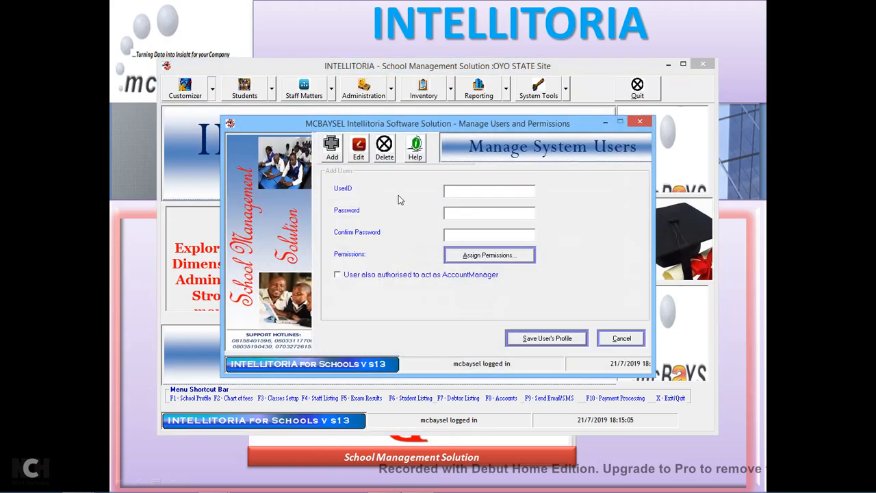
pyautogui.click(333, 155)
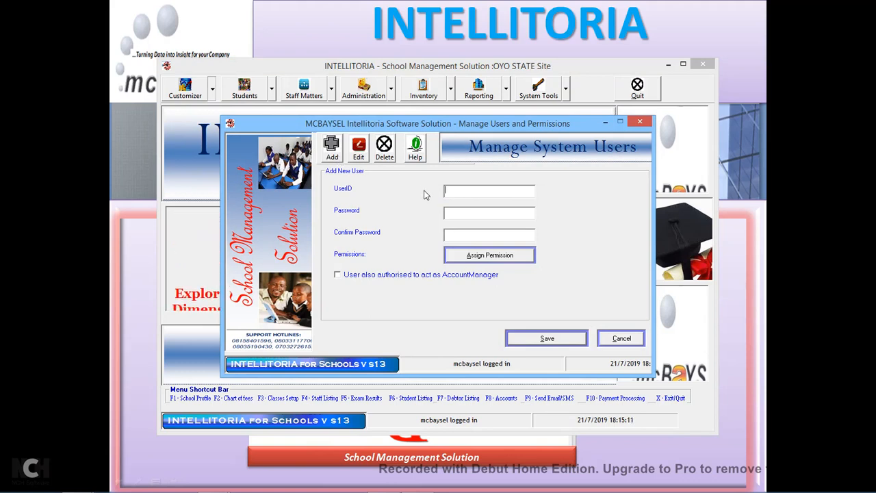
pyautogui.click(360, 158)
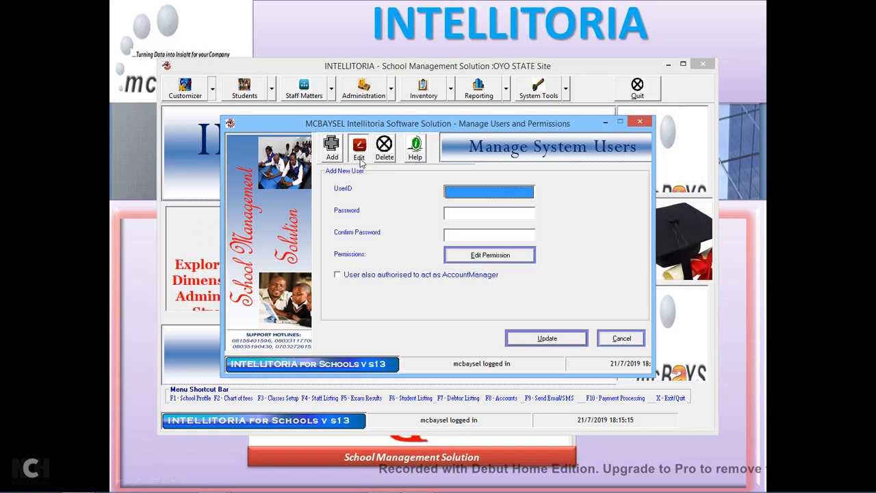
pyautogui.click(539, 194)
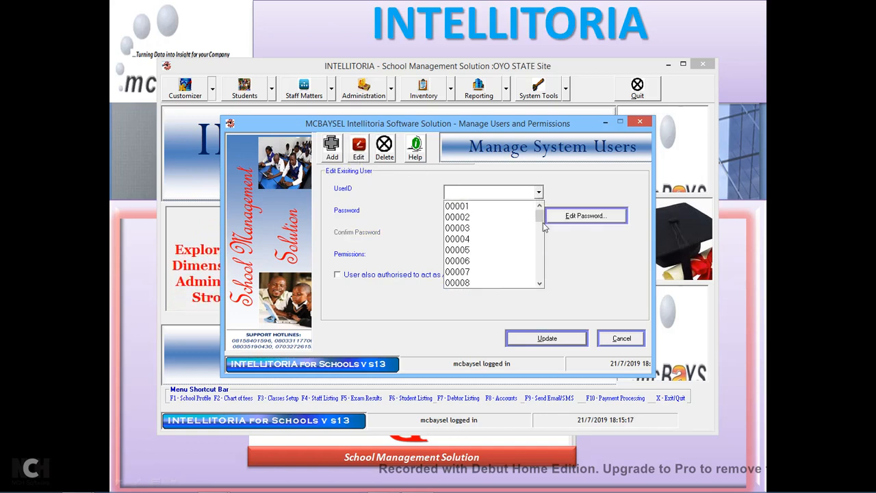
pyautogui.moveTo(541, 217); pyautogui.dragTo(542, 263)
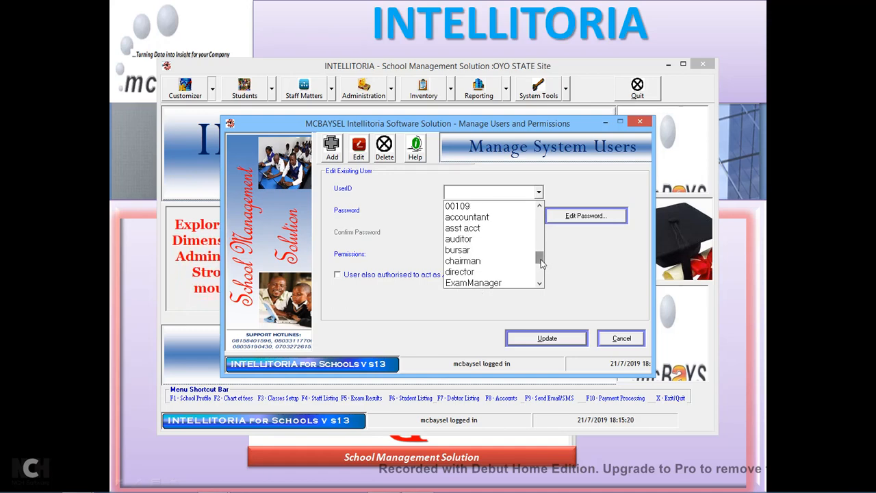
# Load the accountant user, scroll through its permission list, then close that list.
pyautogui.click(480, 218)
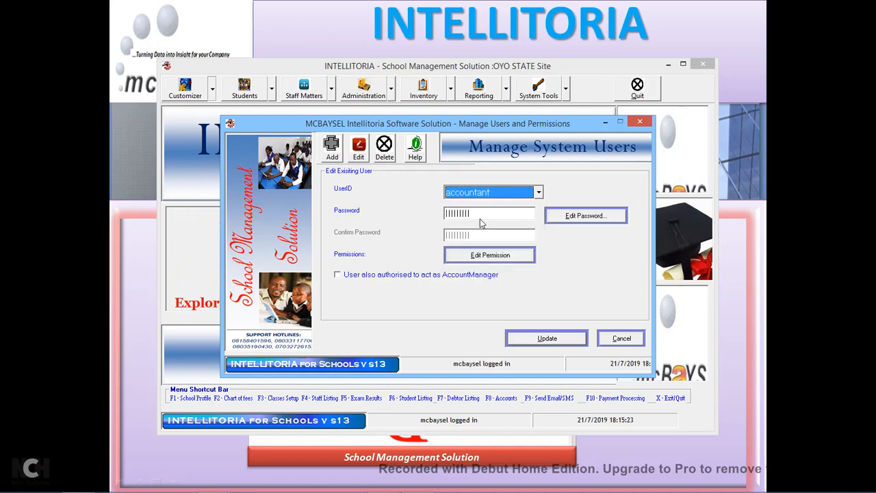
pyautogui.click(508, 258)
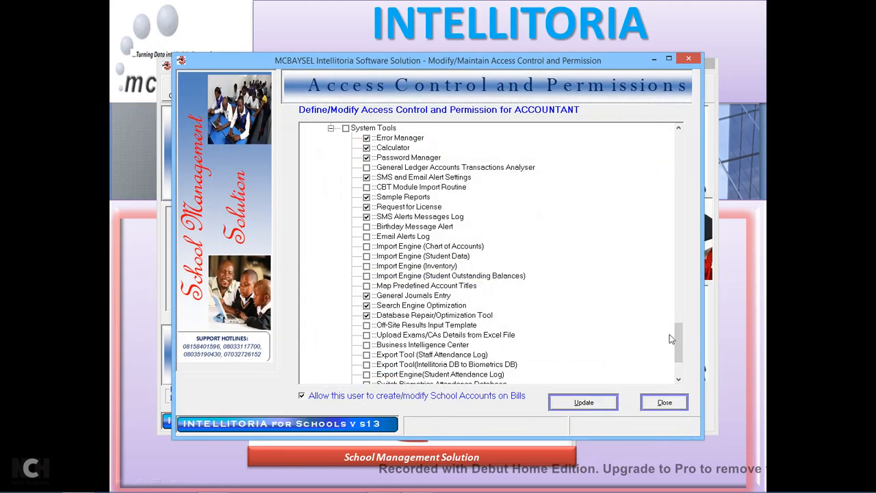
pyautogui.moveTo(680, 336); pyautogui.dragTo(681, 147)
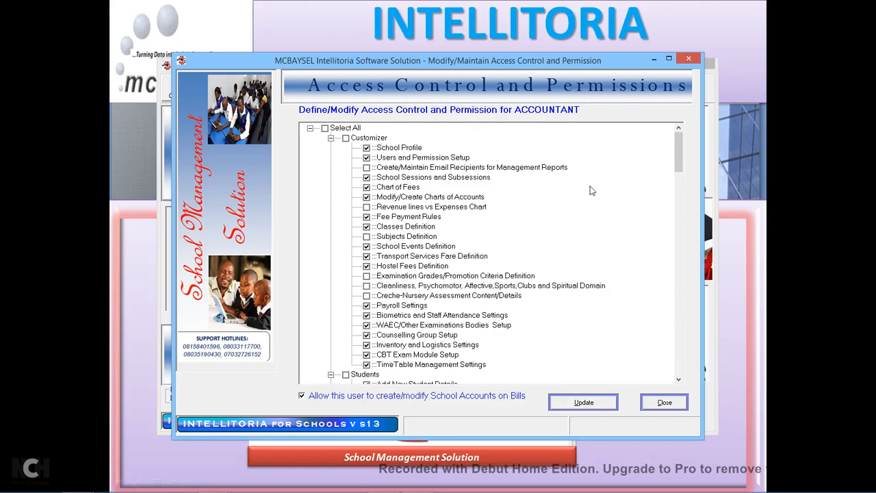
pyautogui.moveTo(681, 150); pyautogui.dragTo(688, 358)
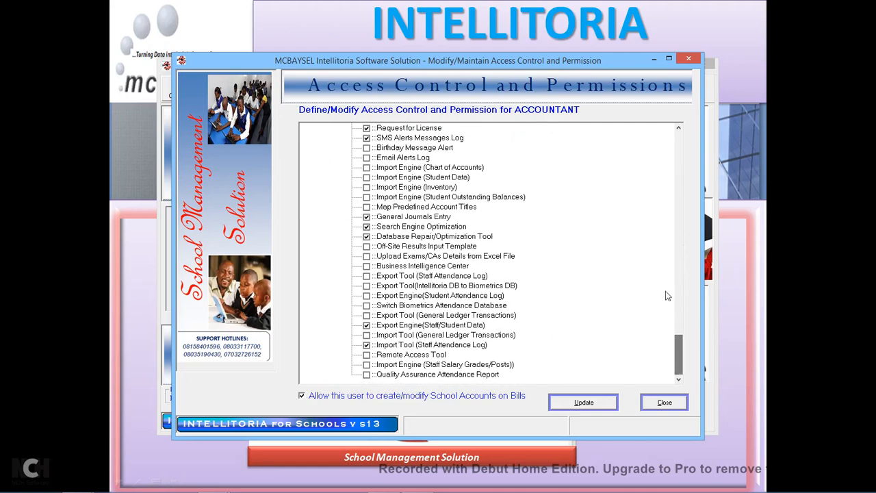
pyautogui.click(690, 60)
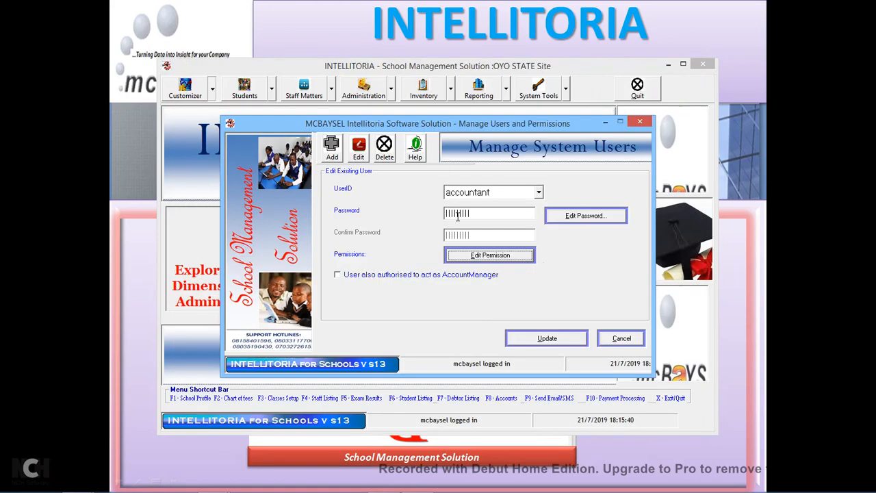
# Reopen Users and Permission Setup and fill in demouser's confirm-password field.
pyautogui.click(640, 123)
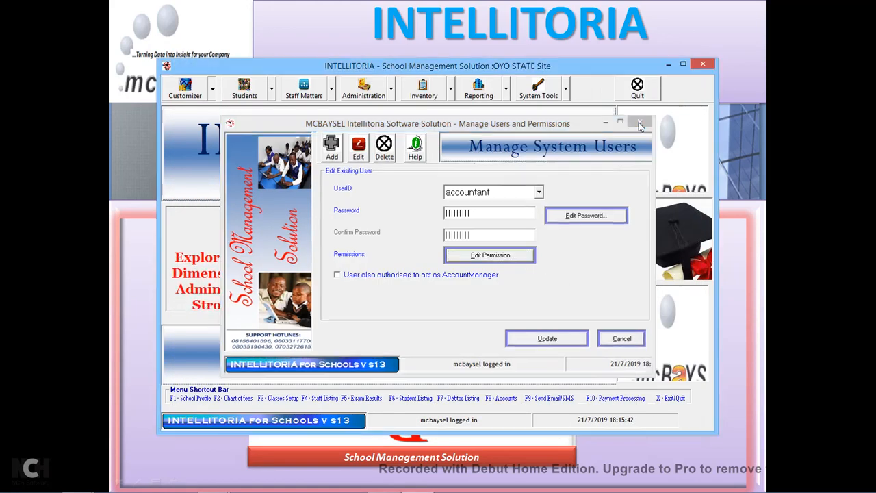
pyautogui.click(213, 92)
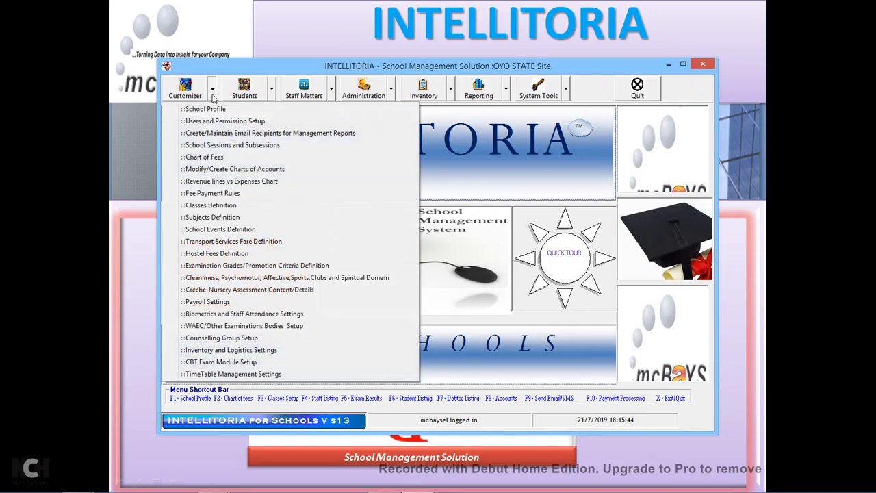
pyautogui.click(225, 121)
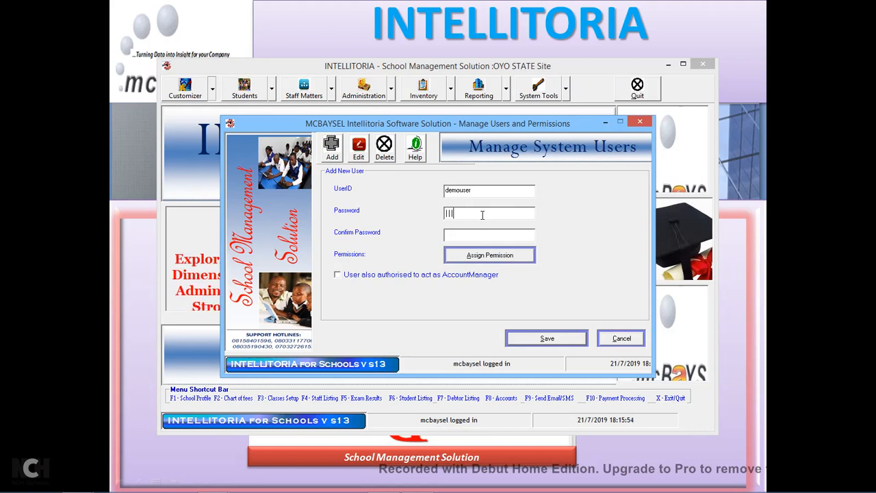
pyautogui.click(468, 234)
pyautogui.write('||||||||')
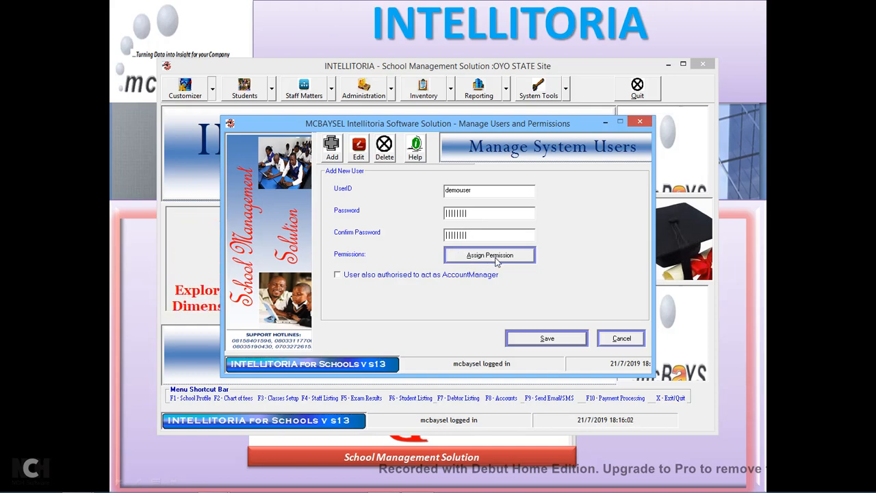
# Grant demouser all System Tools permissions, then tick Reporting, Customizer and selected Students items.
pyautogui.click(497, 260)
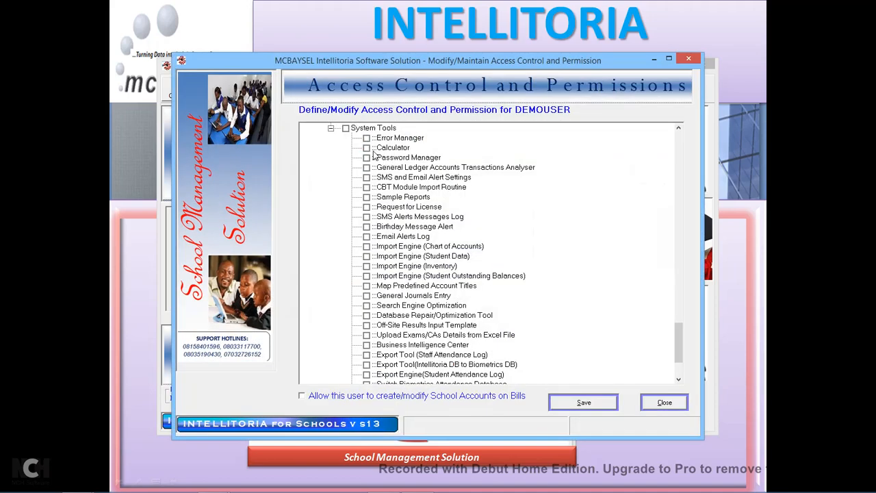
pyautogui.click(346, 128)
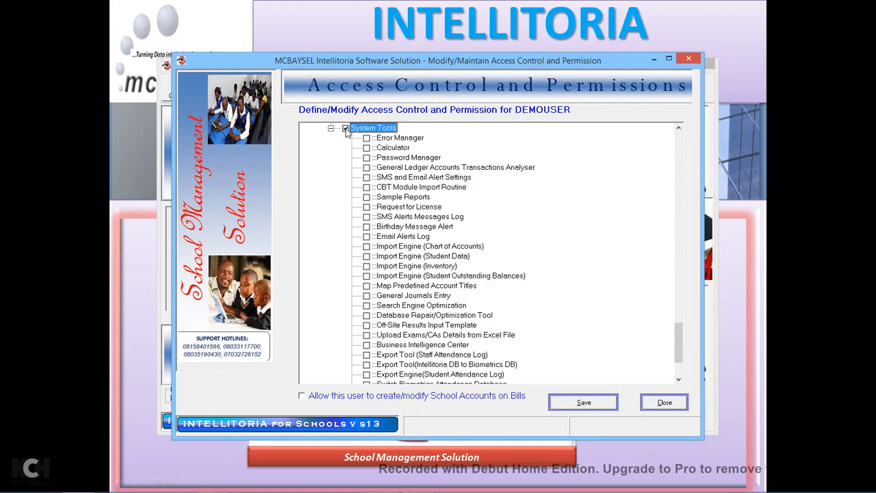
pyautogui.moveTo(678, 343); pyautogui.dragTo(684, 252)
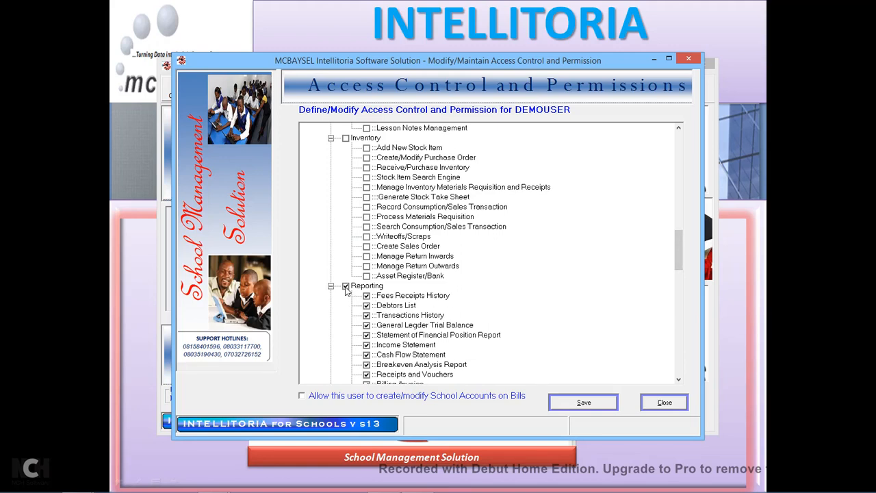
pyautogui.moveTo(678, 254); pyautogui.dragTo(676, 178)
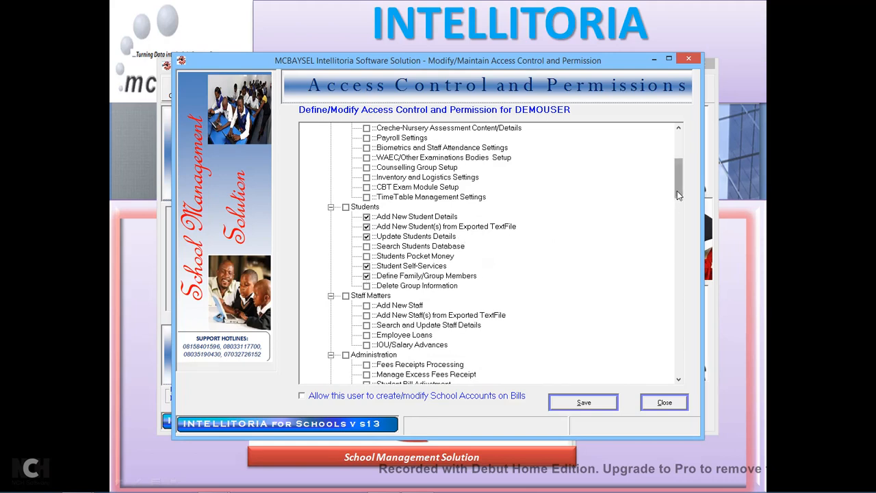
pyautogui.moveTo(678, 195); pyautogui.dragTo(678, 171)
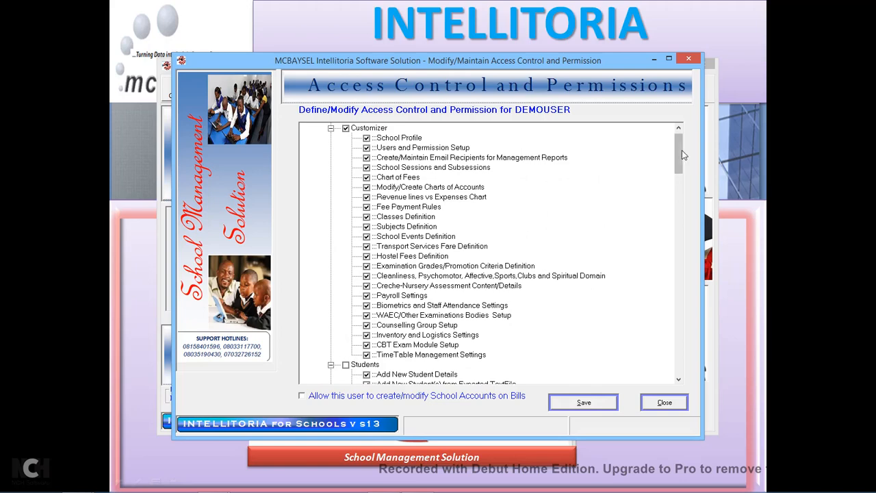
pyautogui.moveTo(682, 156); pyautogui.dragTo(681, 190)
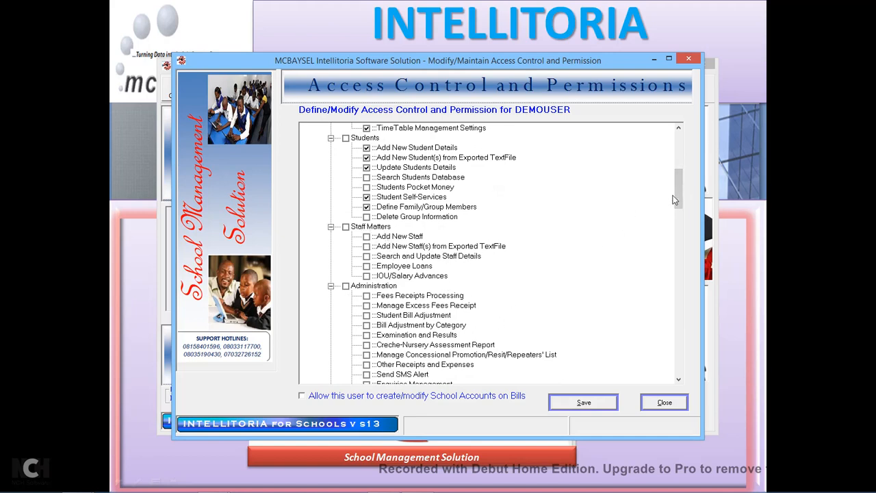
pyautogui.moveTo(680, 198); pyautogui.dragTo(681, 251)
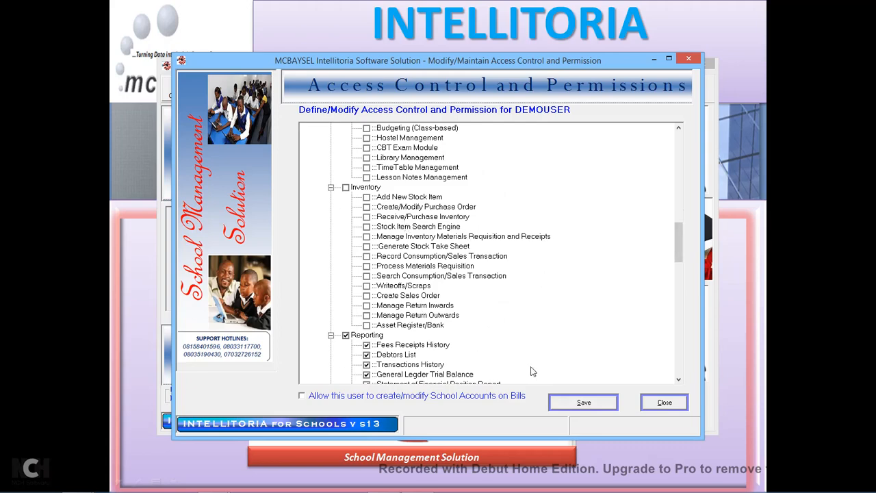
# Save demouser's access permissions and user profile, then acknowledge the user-added message.
pyautogui.click(600, 406)
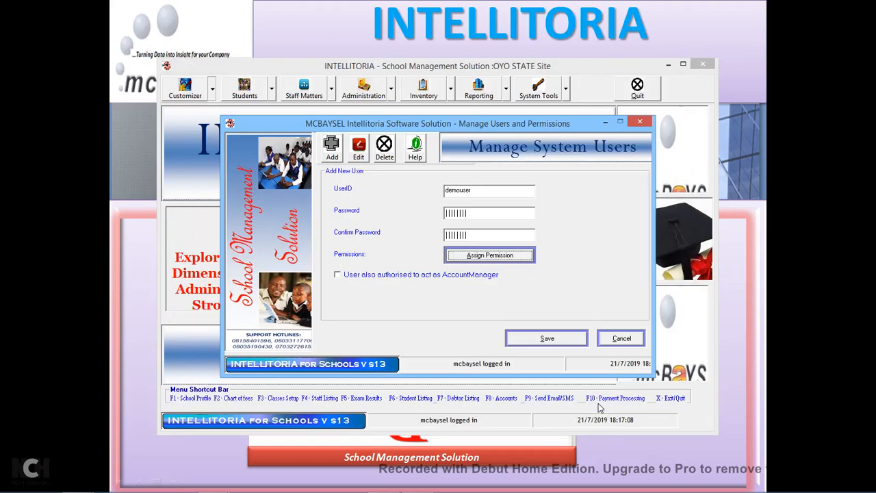
pyautogui.click(567, 338)
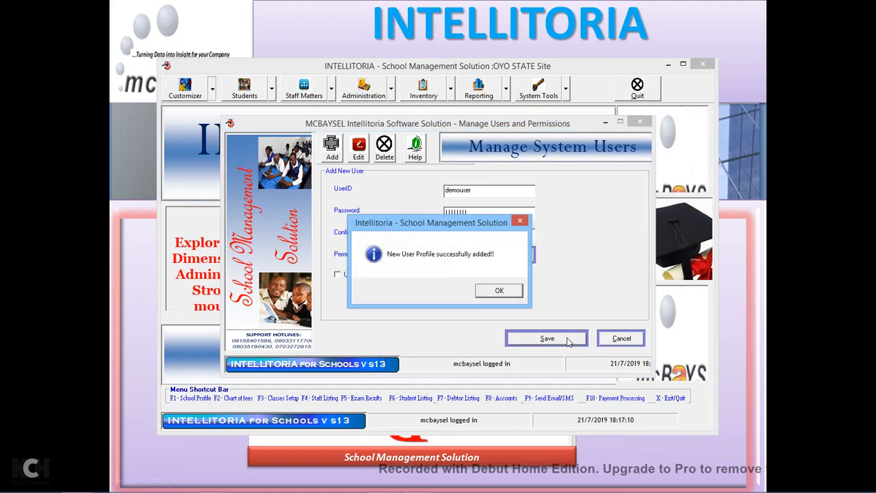
pyautogui.click(500, 291)
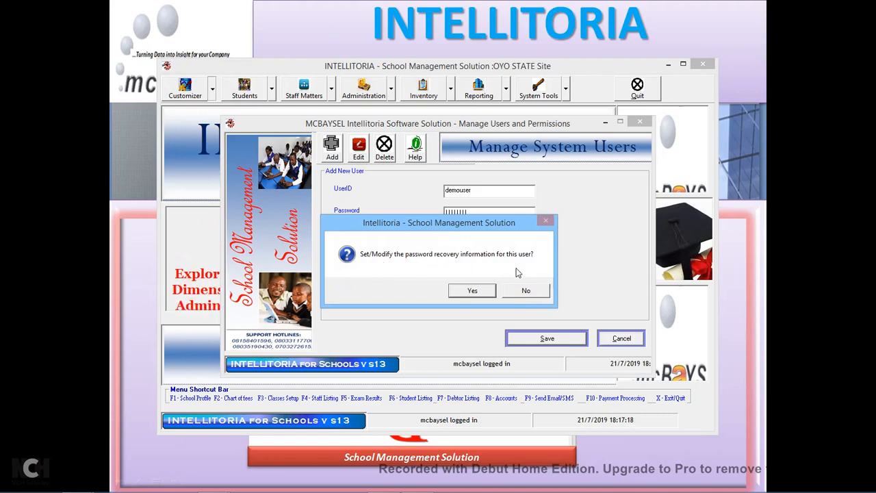
# Agree to set recovery info and answer the grew-up city and first Mathematics teacher questions.
pyautogui.click(472, 291)
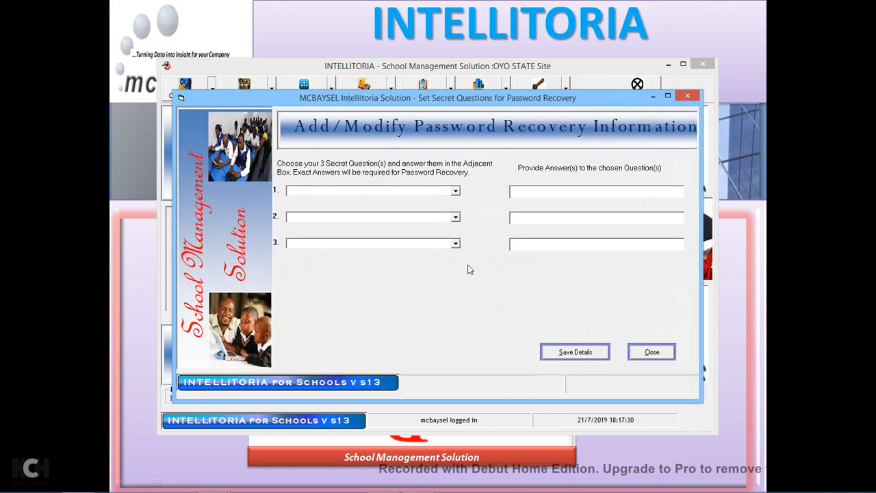
pyautogui.click(456, 192)
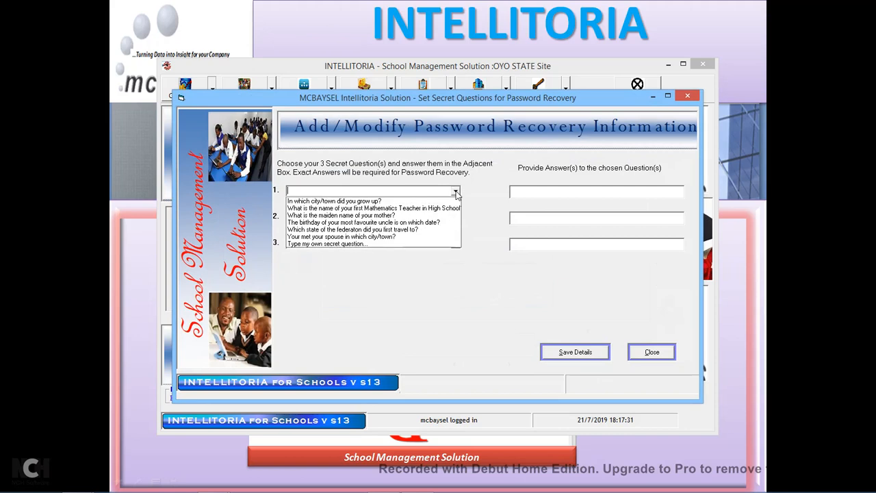
pyautogui.click(380, 205)
pyautogui.click(523, 191)
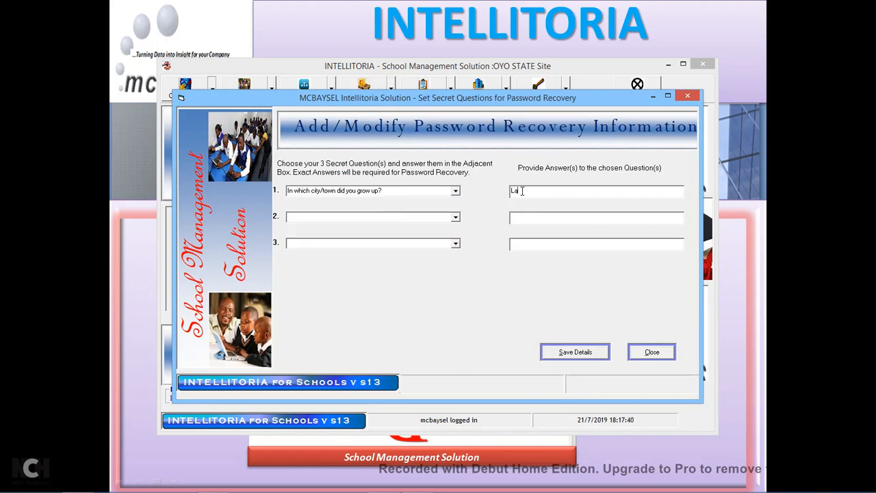
pyautogui.click(455, 217)
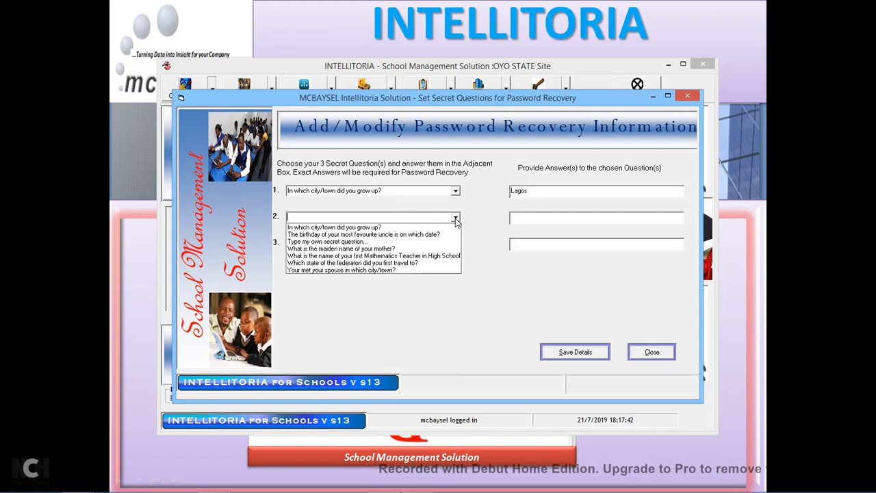
pyautogui.click(378, 256)
pyautogui.click(542, 219)
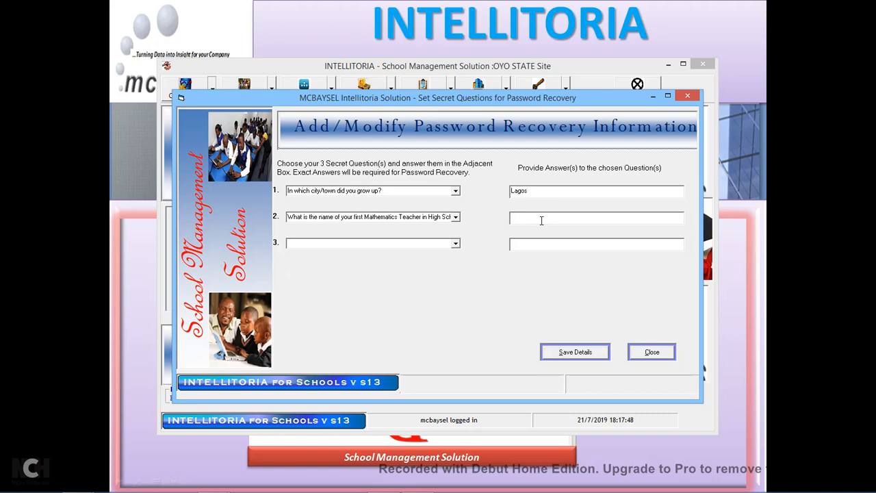
pyautogui.write('L')
pyautogui.write('at')
# Answer the city-where-you-met-your-spouse question, save all three answers, and close the recovery window.
pyautogui.click(456, 244)
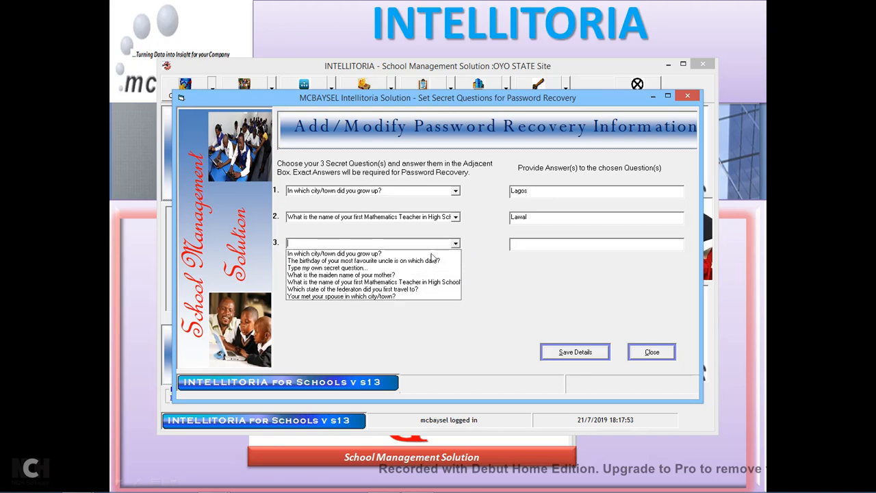
pyautogui.click(377, 297)
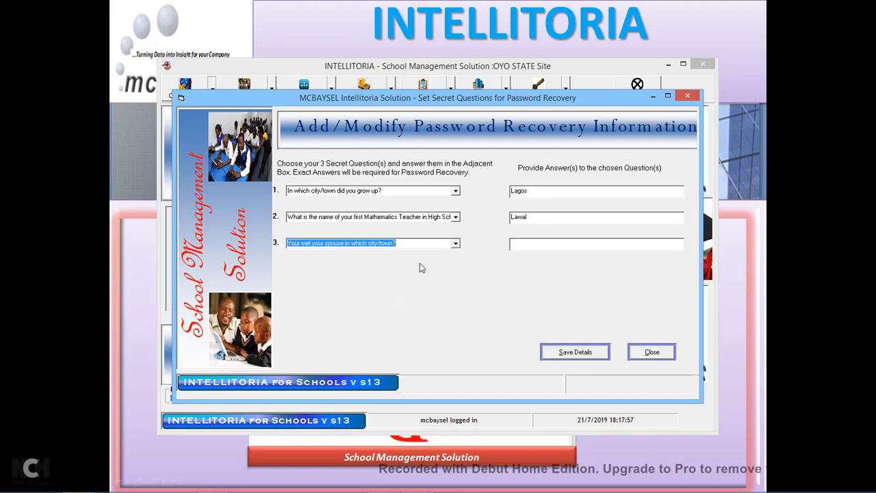
pyautogui.click(518, 243)
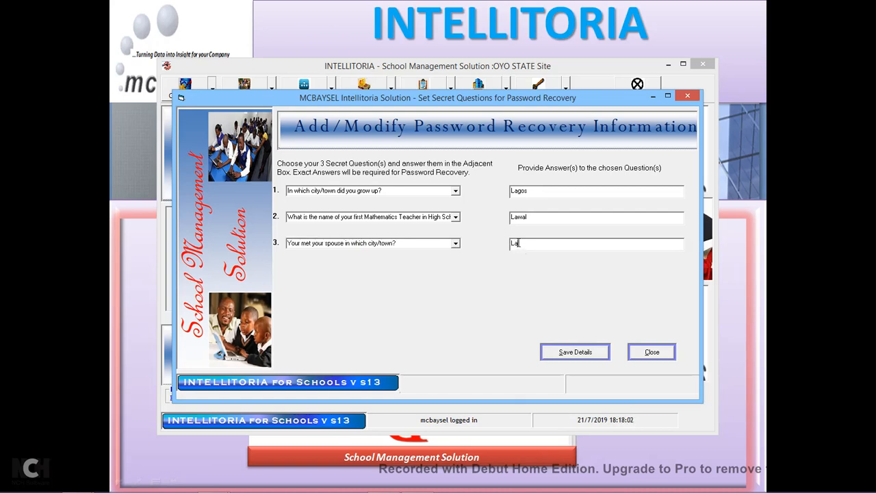
pyautogui.click(579, 355)
pyautogui.click(504, 295)
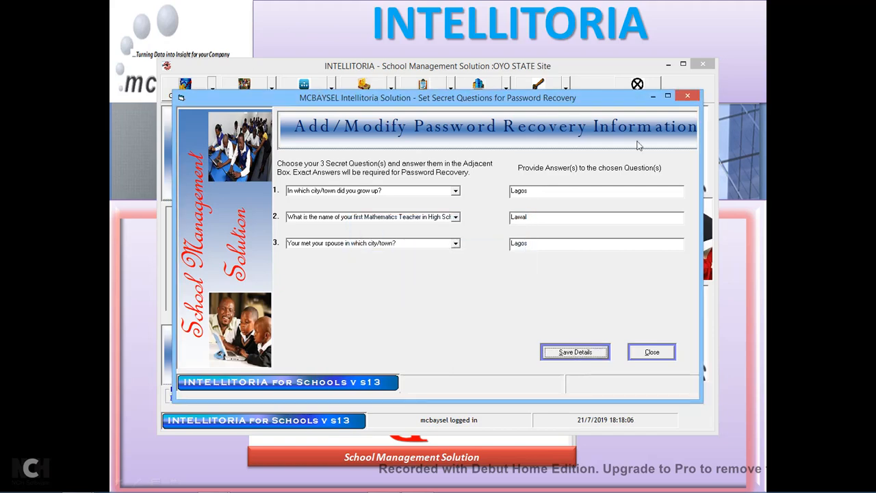
pyautogui.click(689, 98)
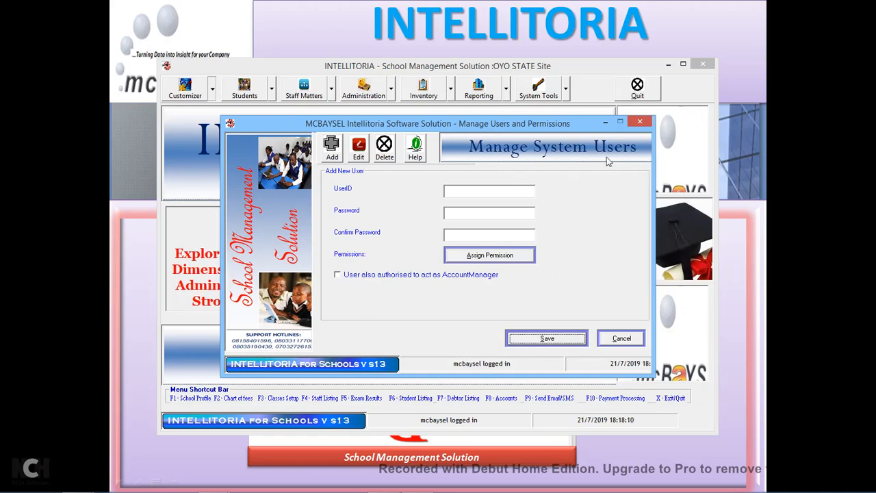
# Close Manage Users and open Customizer > Create/Maintain Email Recipients for Management Reports.
pyautogui.click(640, 123)
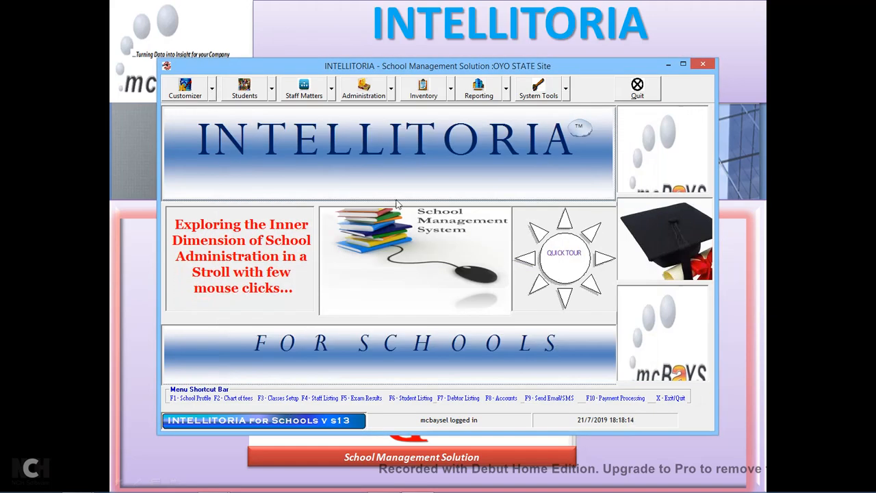
pyautogui.click(212, 96)
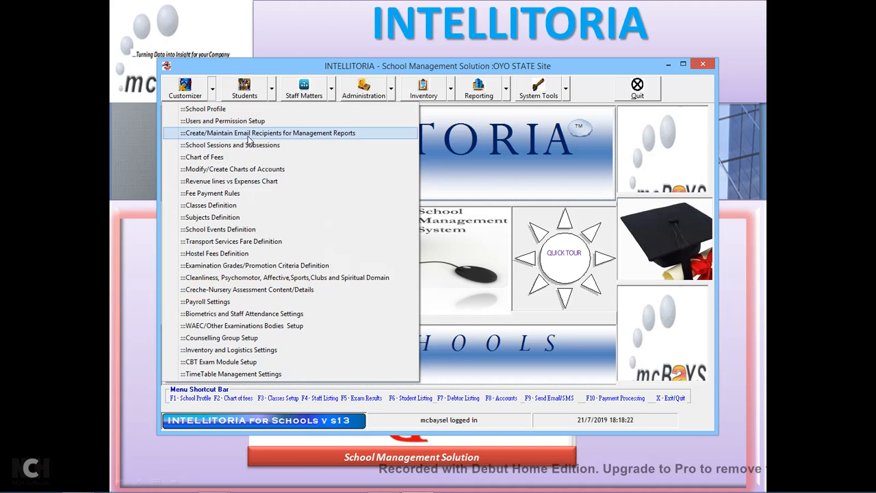
pyautogui.click(295, 140)
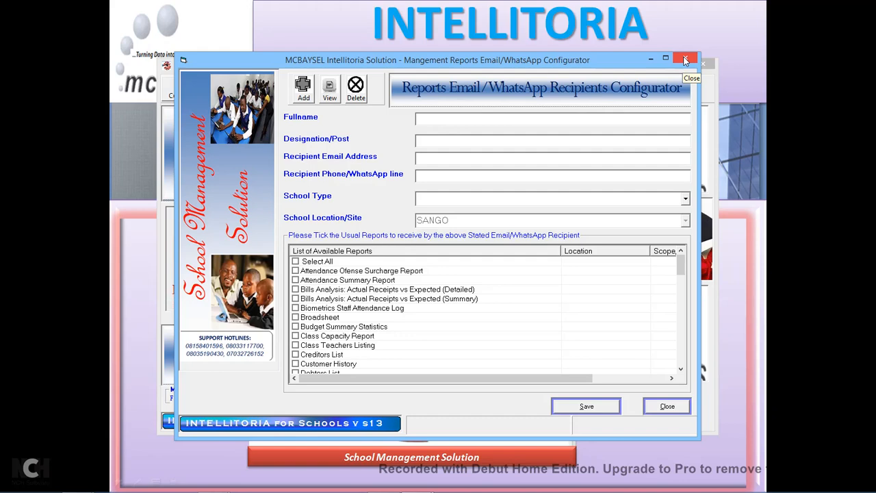
# Tick Receipts and Vouchers, Staff Listing, Staff Payroll Summary and Staff Salaries Schedule (Bank Copy).
pyautogui.moveTo(682, 269); pyautogui.dragTo(682, 332)
pyautogui.click(296, 272)
pyautogui.click(295, 308)
pyautogui.click(296, 336)
pyautogui.click(295, 364)
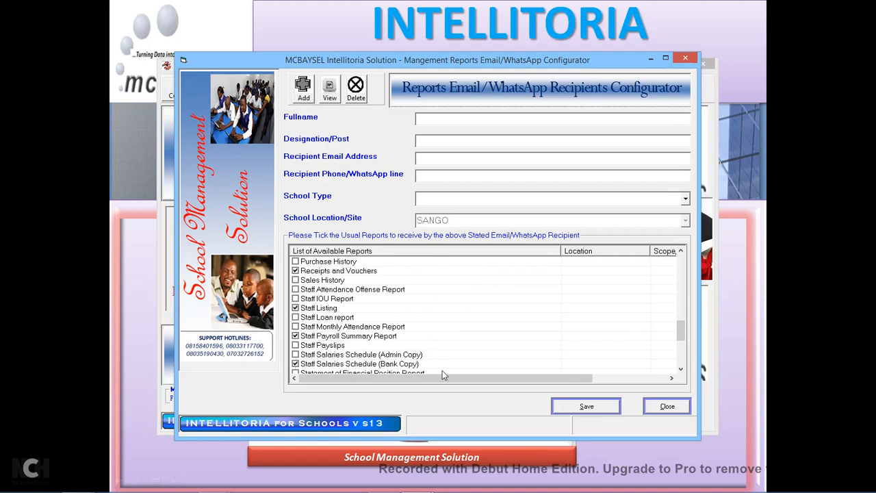
pyautogui.click(681, 369)
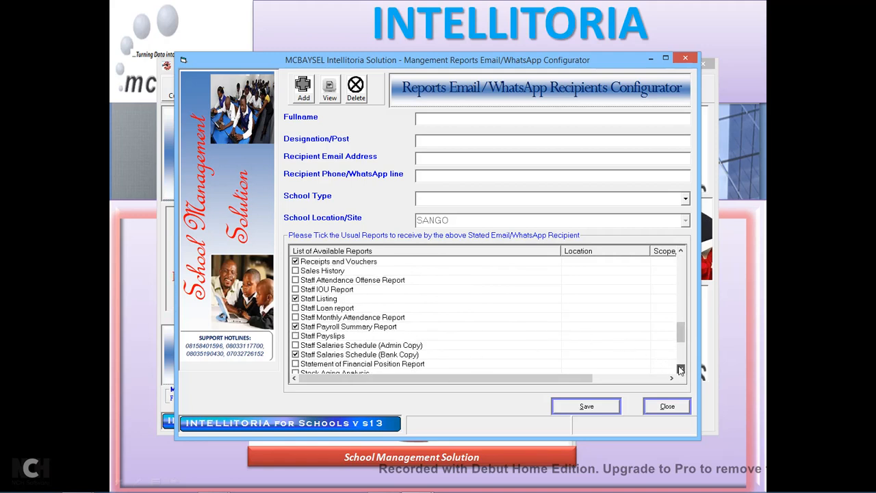
pyautogui.click(681, 369)
pyautogui.click(681, 369)
pyautogui.click(681, 369)
pyautogui.click(682, 369)
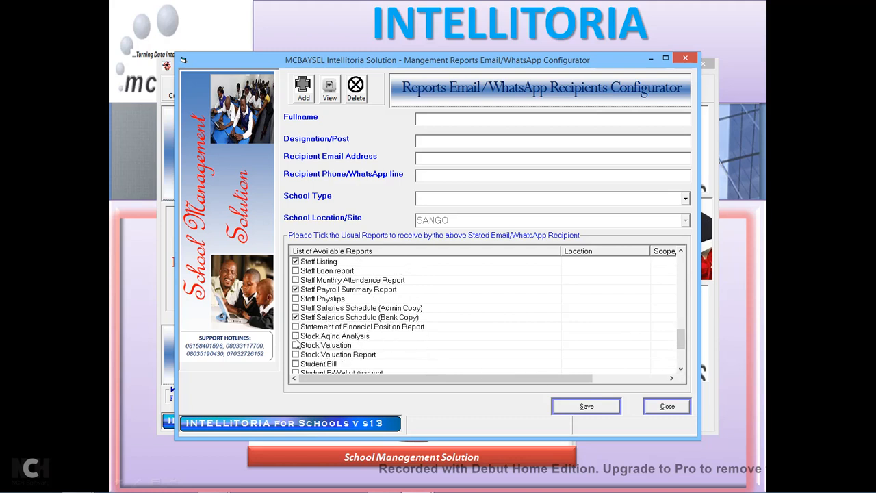
# Inspect the Principal's and another existing recipient's details, then close the configurator.
pyautogui.click(333, 100)
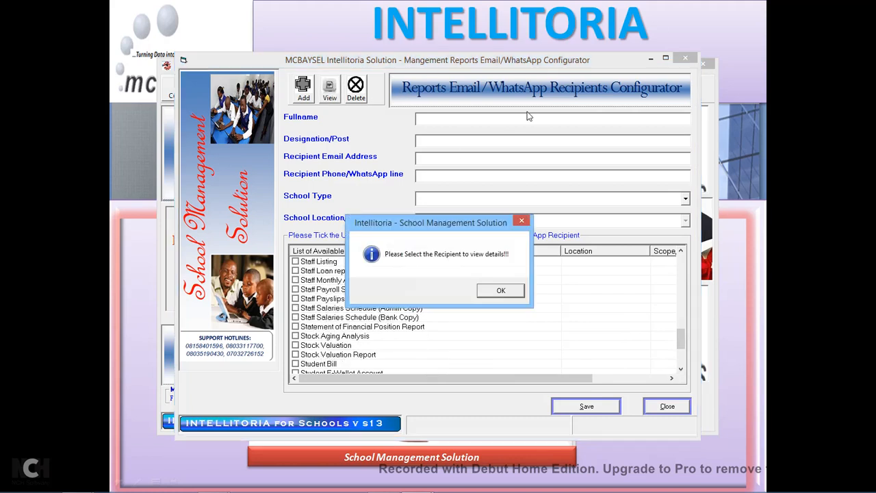
pyautogui.click(515, 289)
pyautogui.click(685, 119)
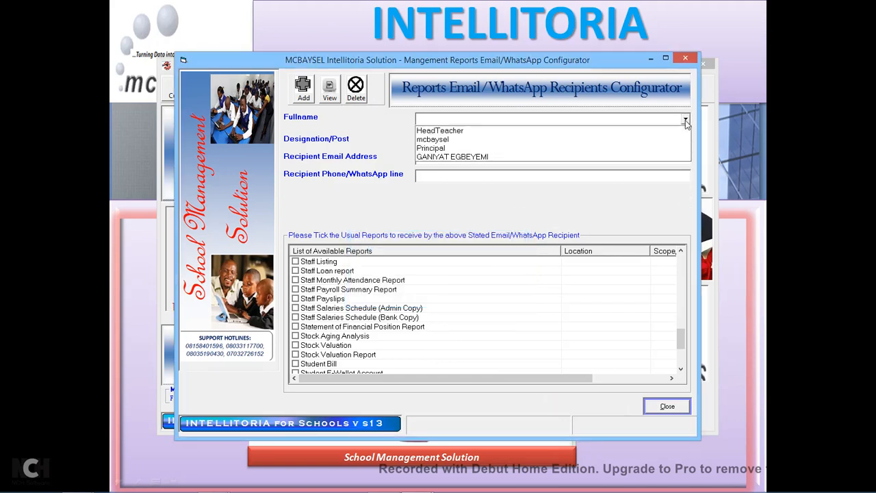
pyautogui.click(444, 149)
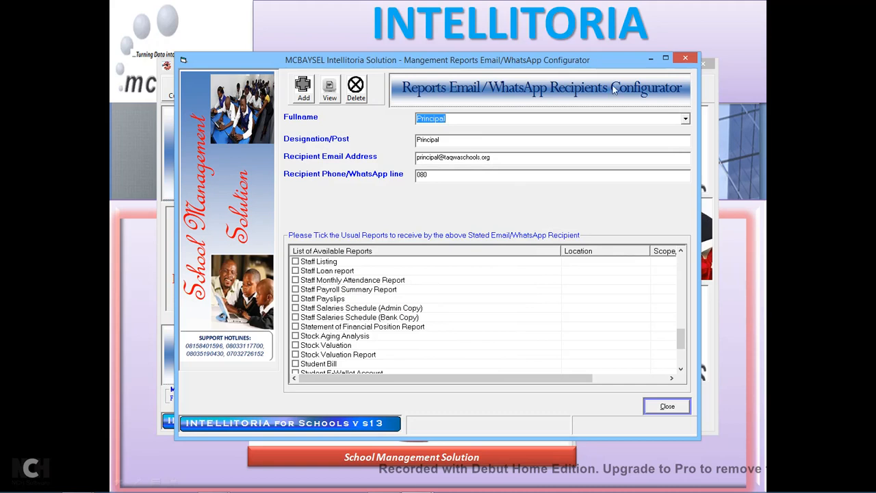
pyautogui.click(686, 121)
pyautogui.click(448, 145)
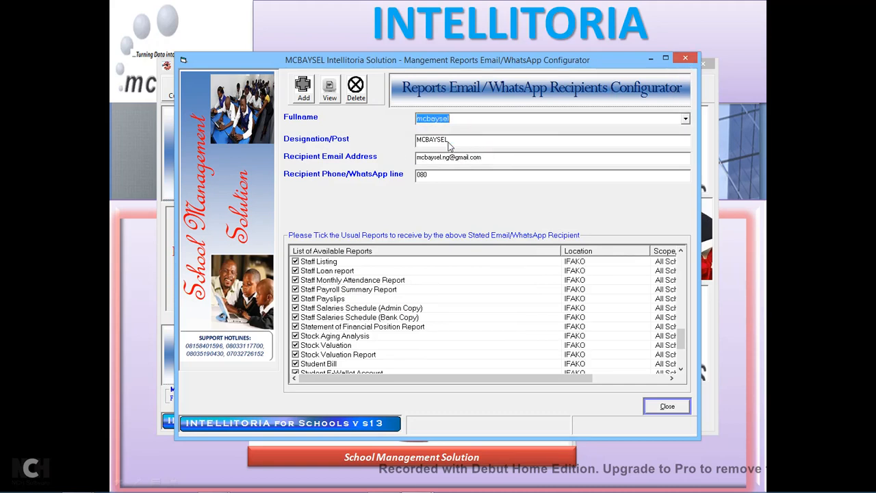
pyautogui.click(685, 59)
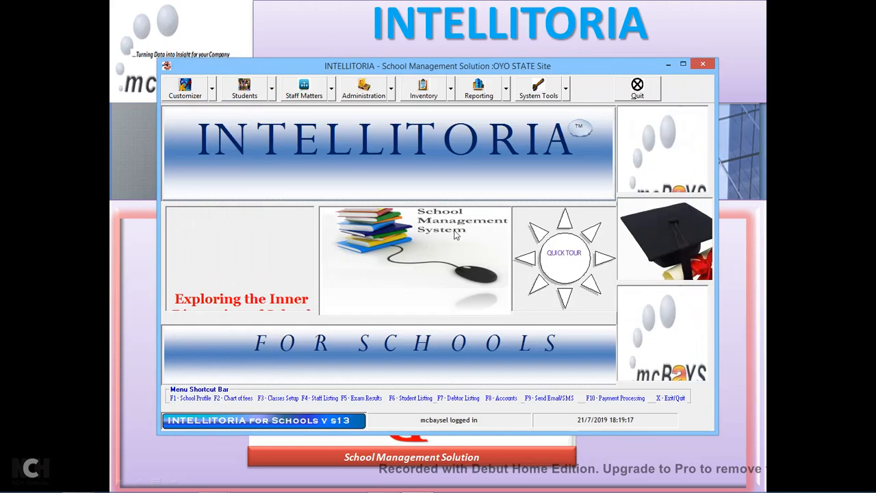
pyautogui.click(209, 91)
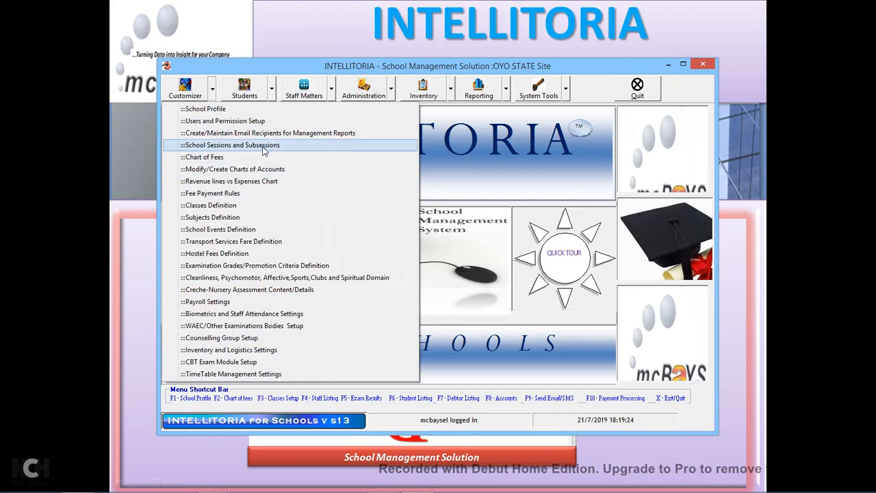
pyautogui.click(263, 151)
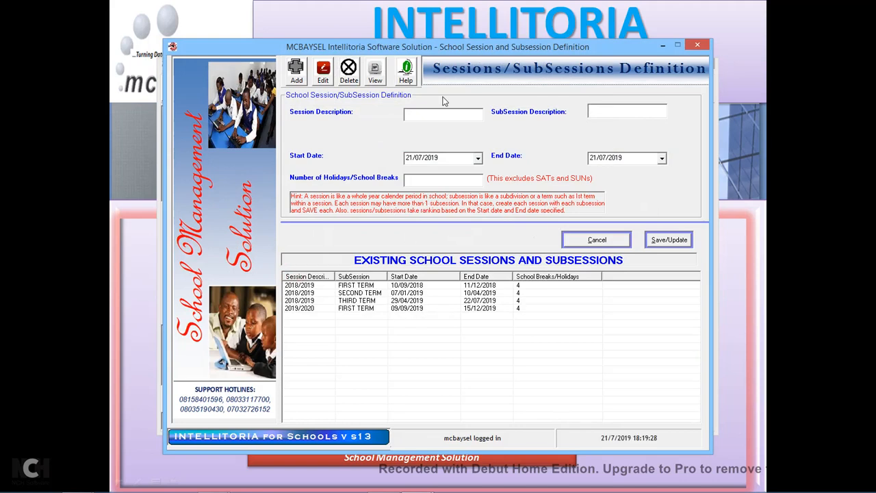
pyautogui.click(421, 310)
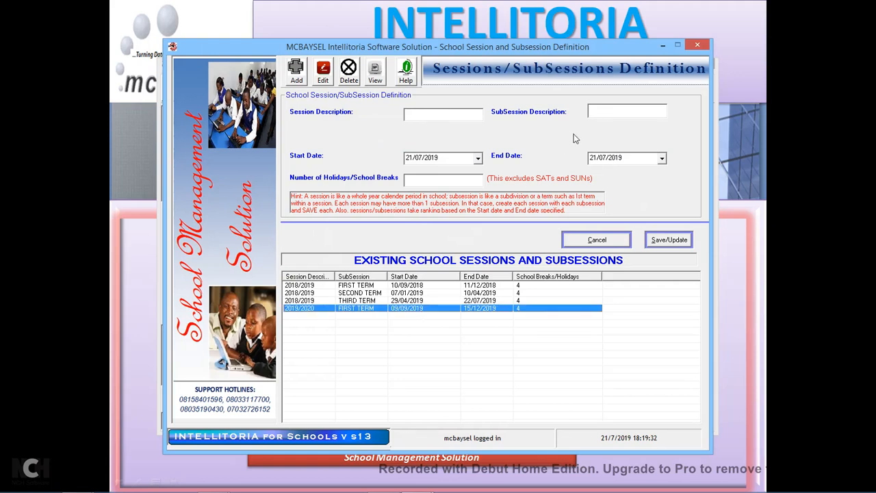
pyautogui.click(323, 81)
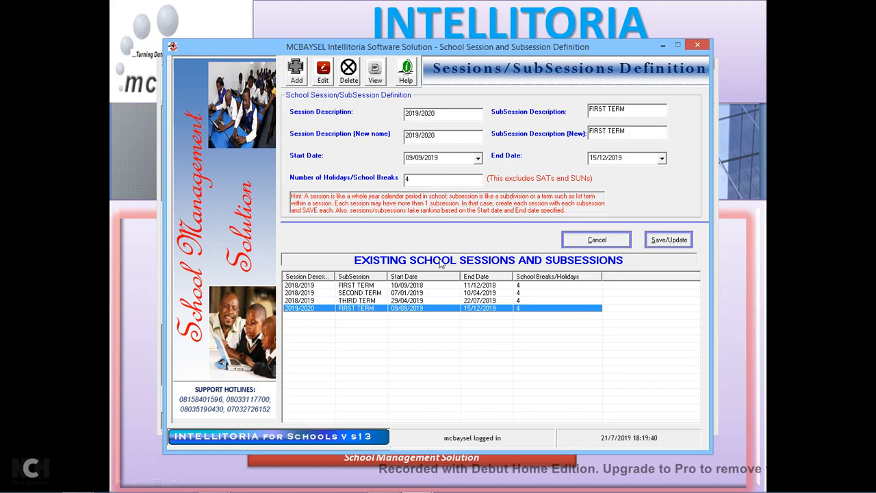
pyautogui.click(423, 302)
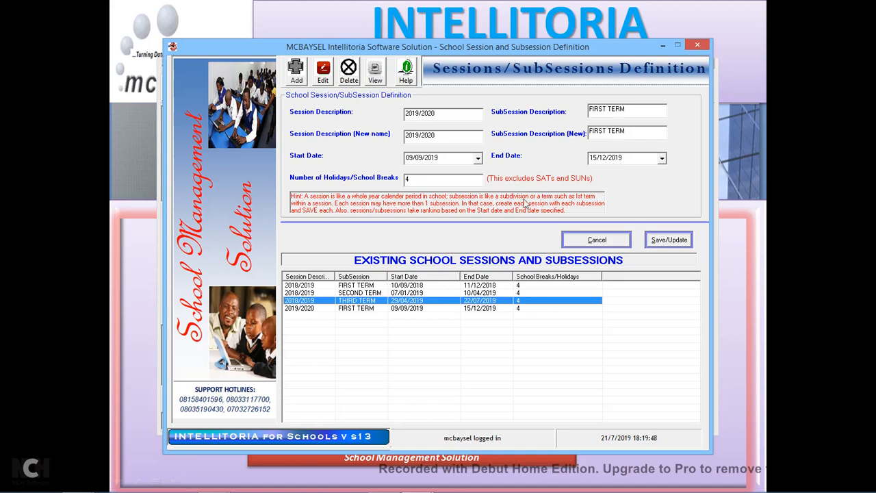
pyautogui.click(466, 310)
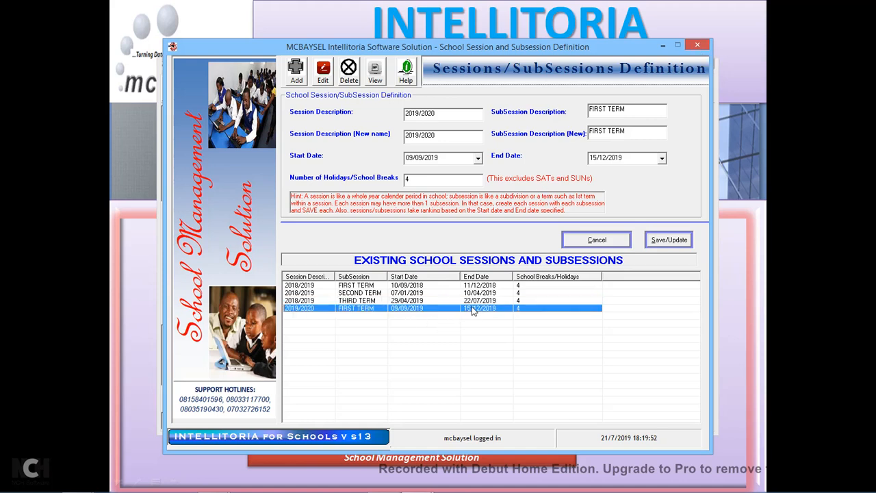
pyautogui.click(698, 46)
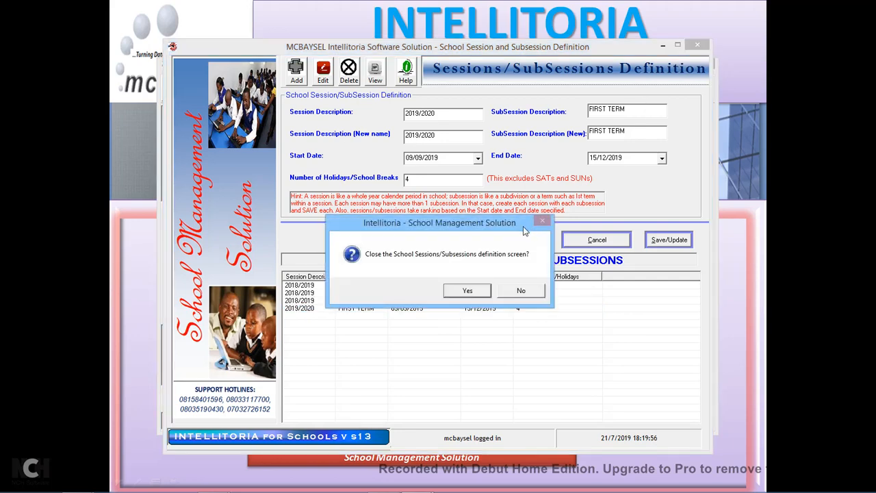
pyautogui.click(467, 290)
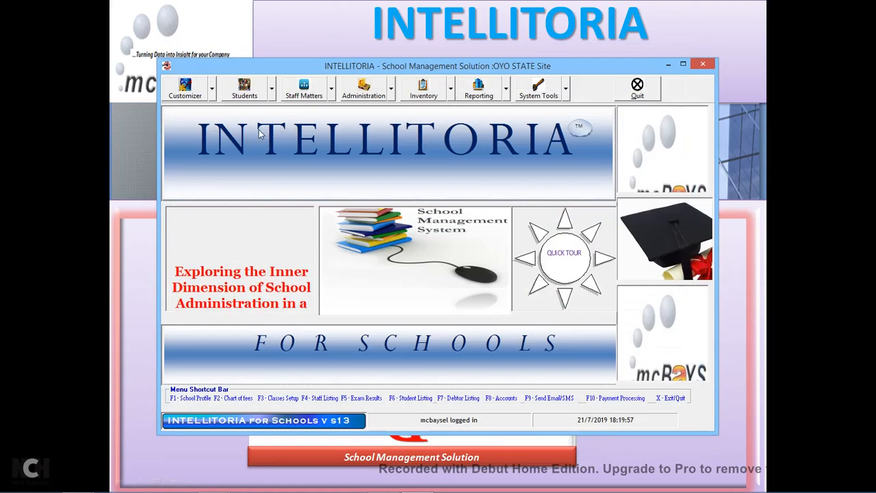
# Add and save a new Excursion Trip fee in Customizer > Chart of Fees.
pyautogui.click(212, 88)
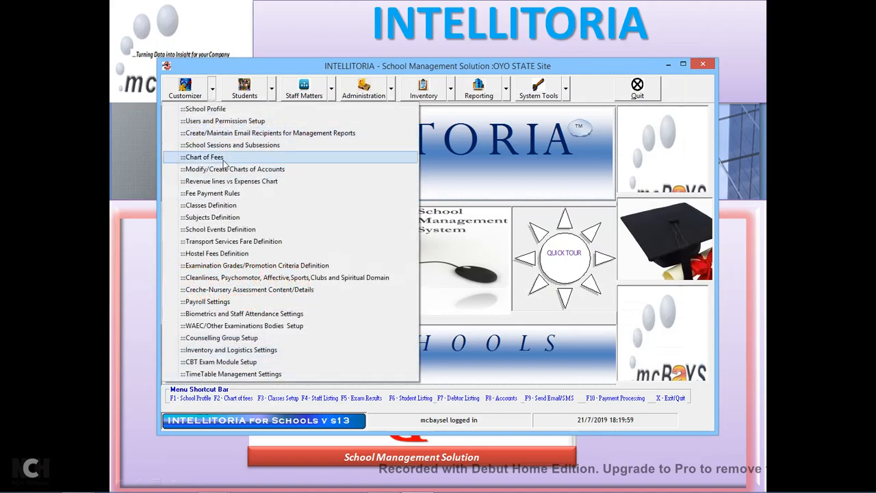
pyautogui.click(220, 159)
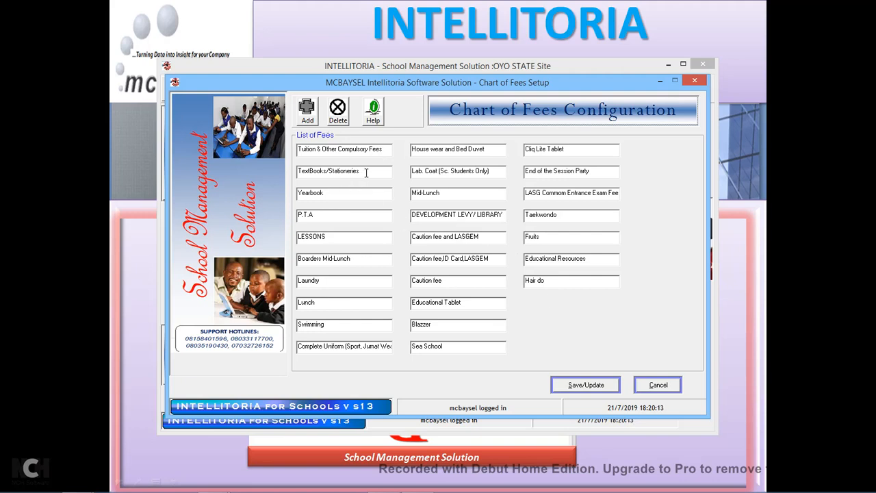
pyautogui.click(309, 118)
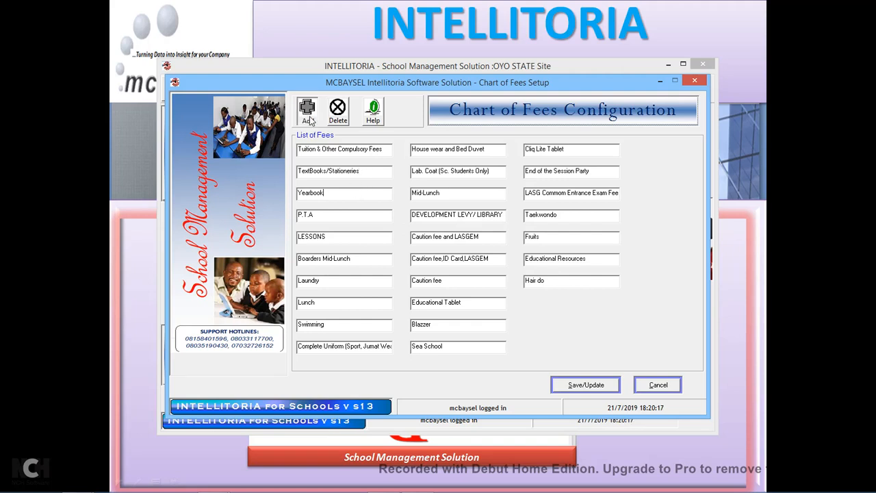
pyautogui.click(588, 302)
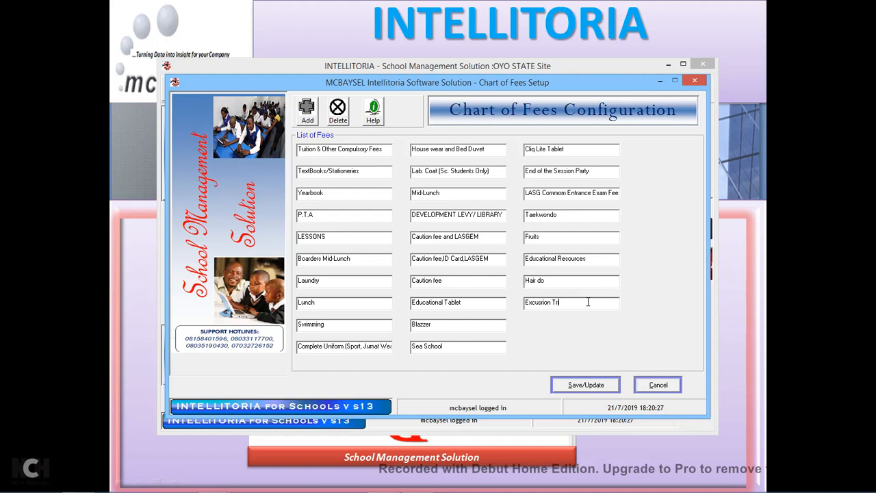
pyautogui.click(606, 386)
pyautogui.click(507, 294)
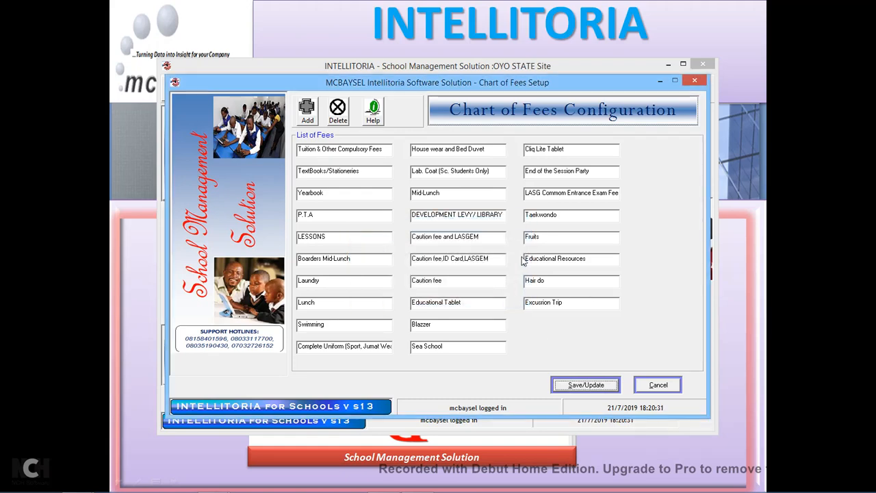
# Close the fee configuration screen, answering Yes to the confirmation.
pyautogui.click(695, 81)
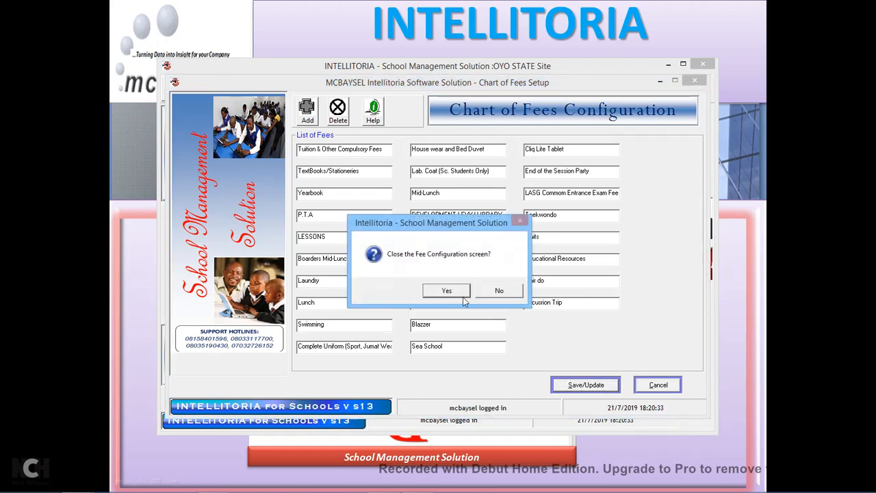
pyautogui.click(447, 291)
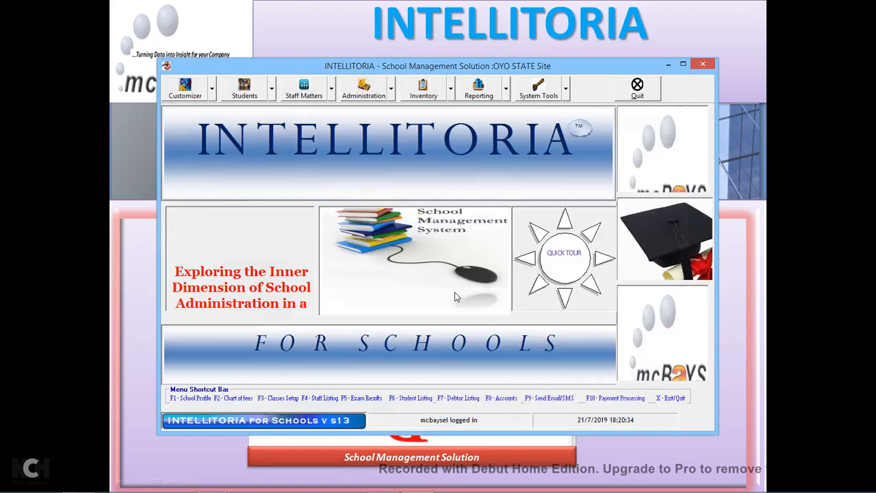
pyautogui.click(214, 96)
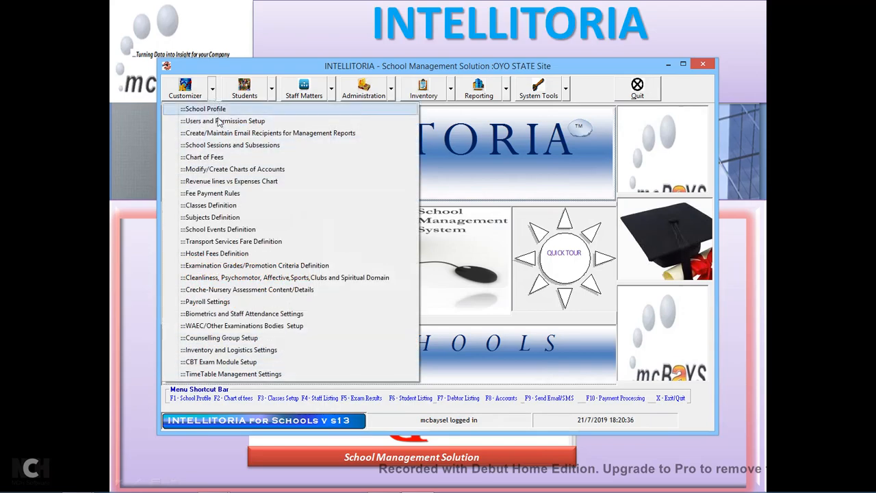
pyautogui.click(245, 174)
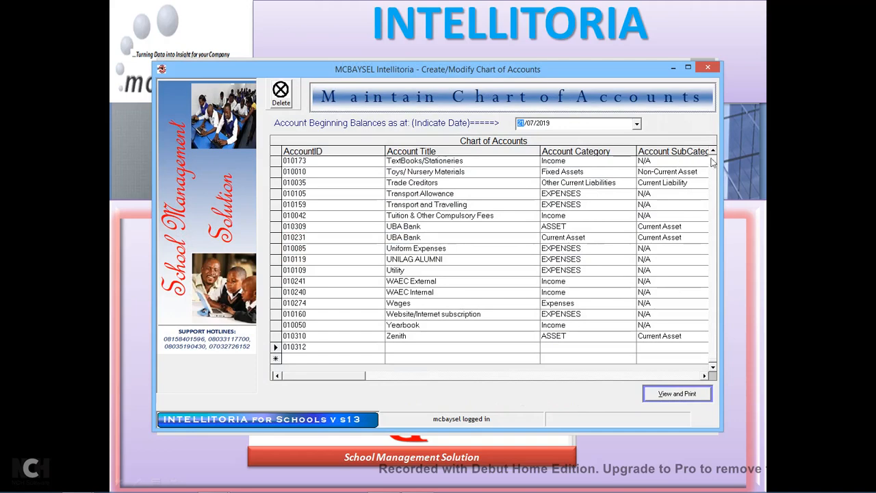
pyautogui.scroll(20, 712, 161)
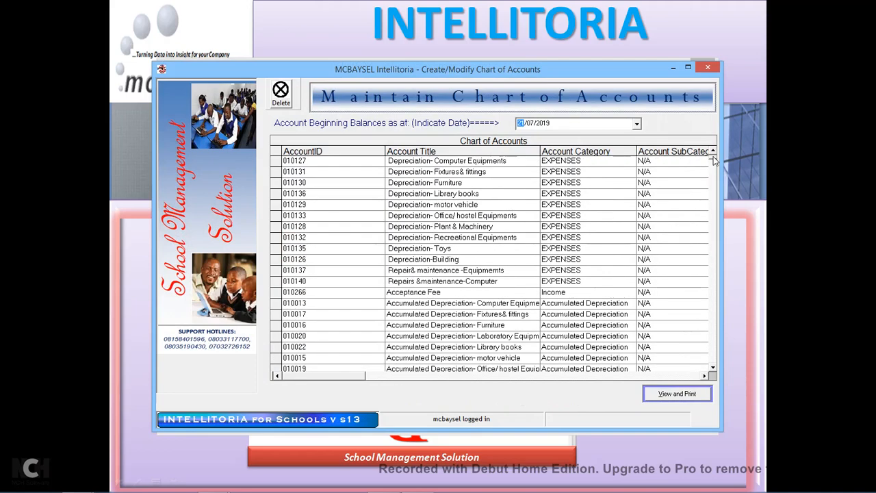
pyautogui.scroll(-7, 713, 368)
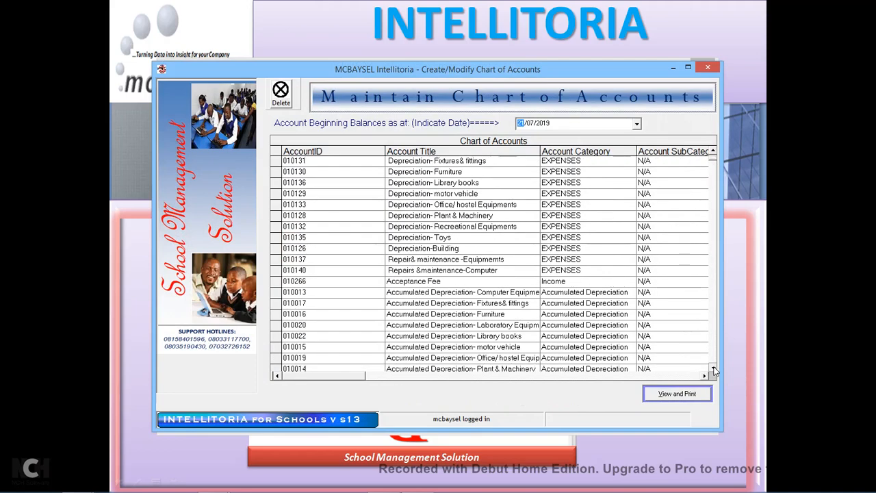
pyautogui.scroll(-7, 712, 370)
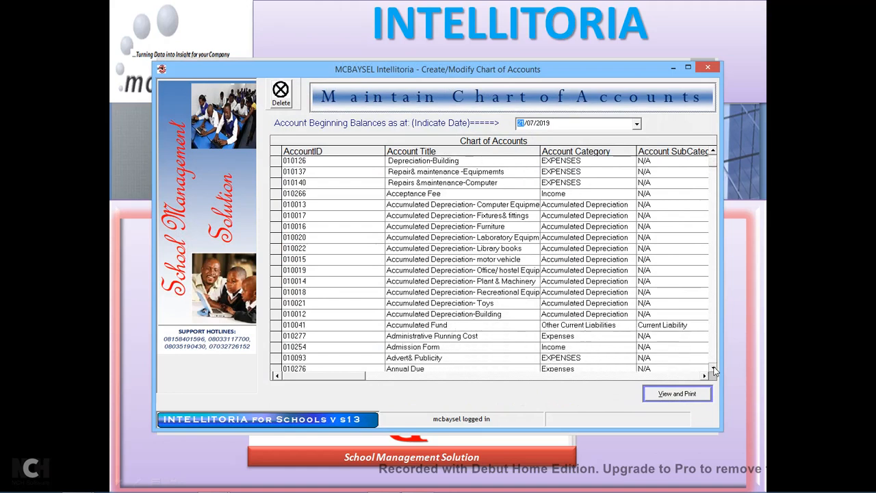
pyautogui.scroll(-17, 715, 371)
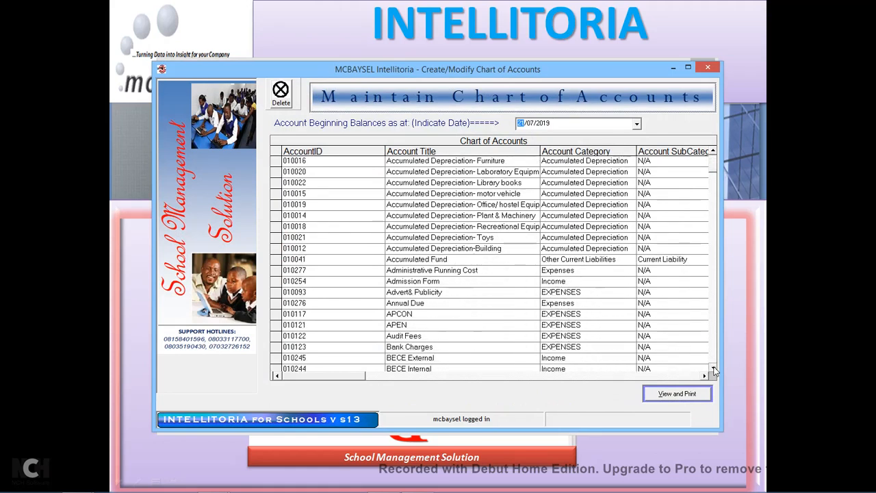
pyautogui.scroll(-20, 714, 370)
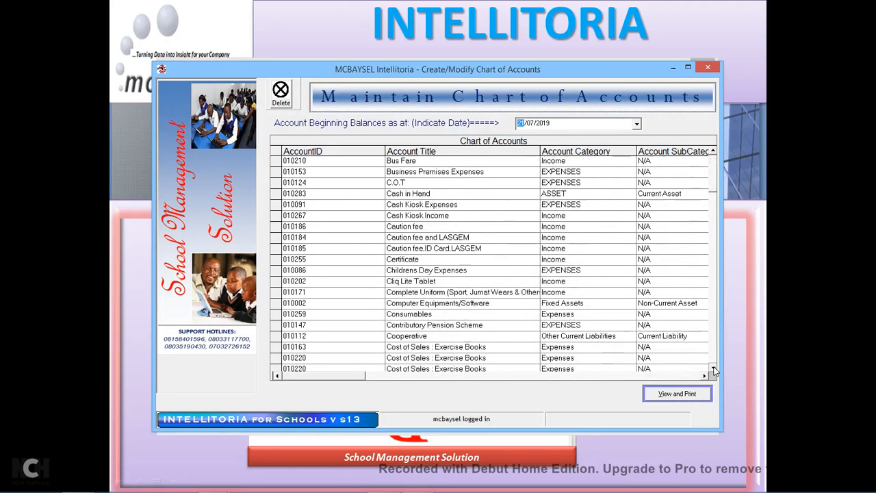
pyautogui.scroll(-20, 714, 371)
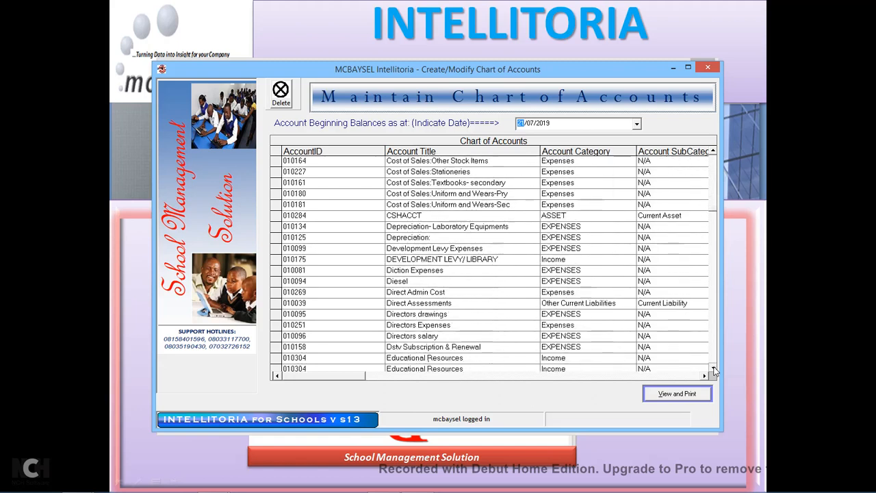
pyautogui.scroll(-20, 715, 371)
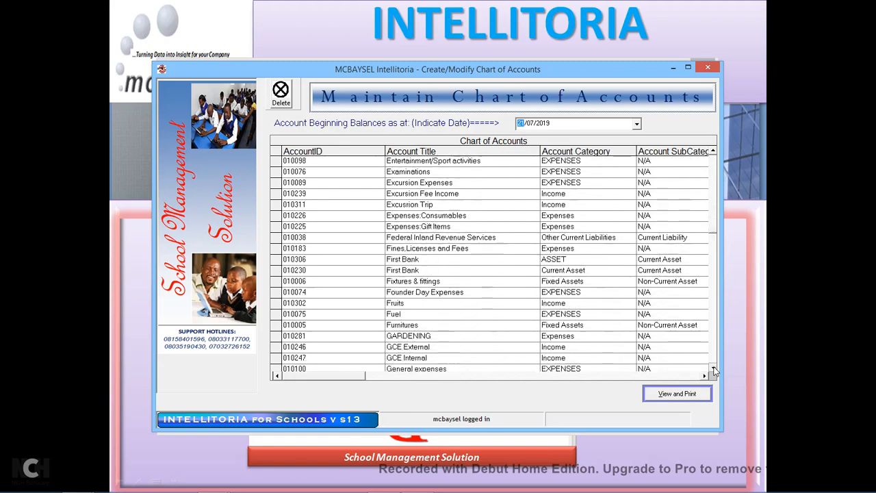
pyautogui.scroll(-20, 715, 370)
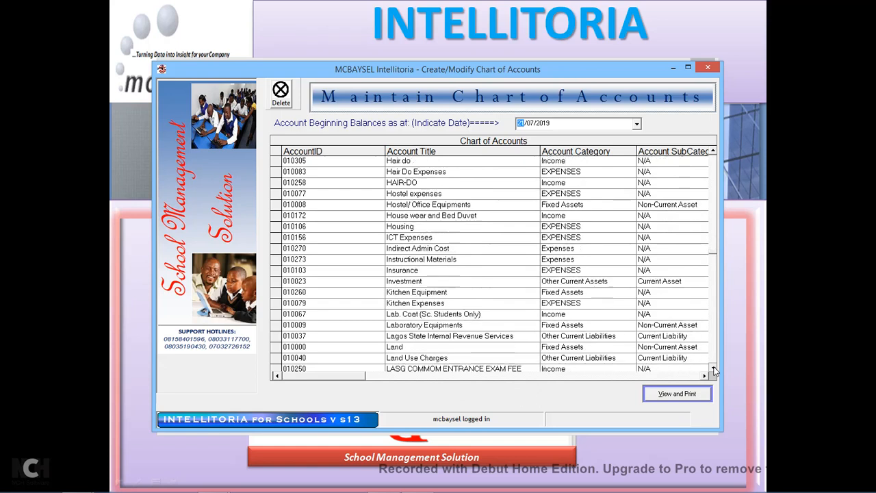
pyautogui.moveTo(714, 370); pyautogui.dragTo(713, 371)
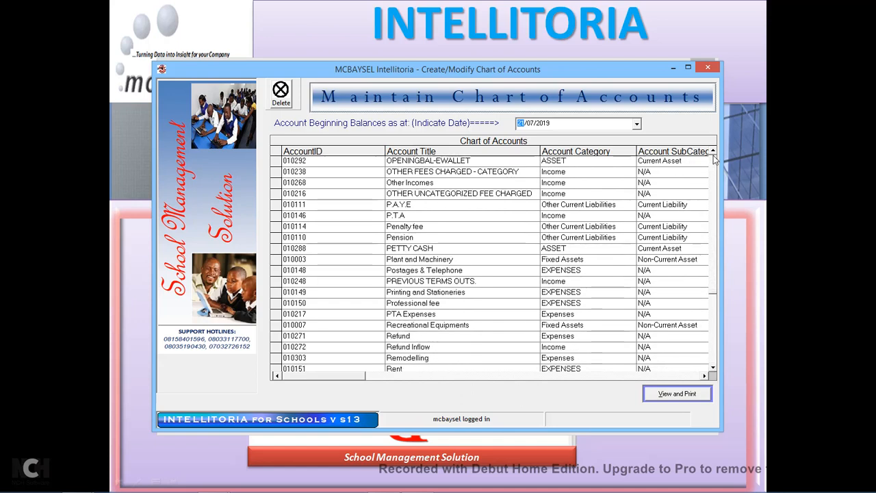
pyautogui.moveTo(714, 371); pyautogui.dragTo(713, 371)
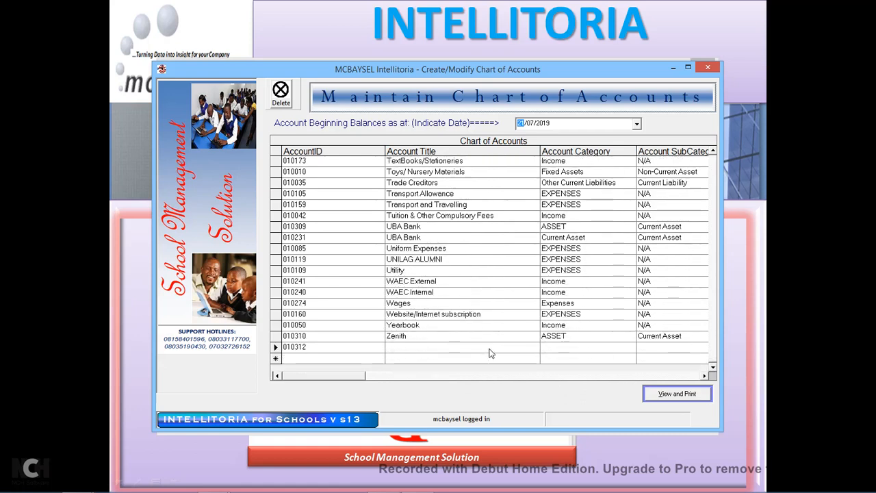
pyautogui.click(708, 67)
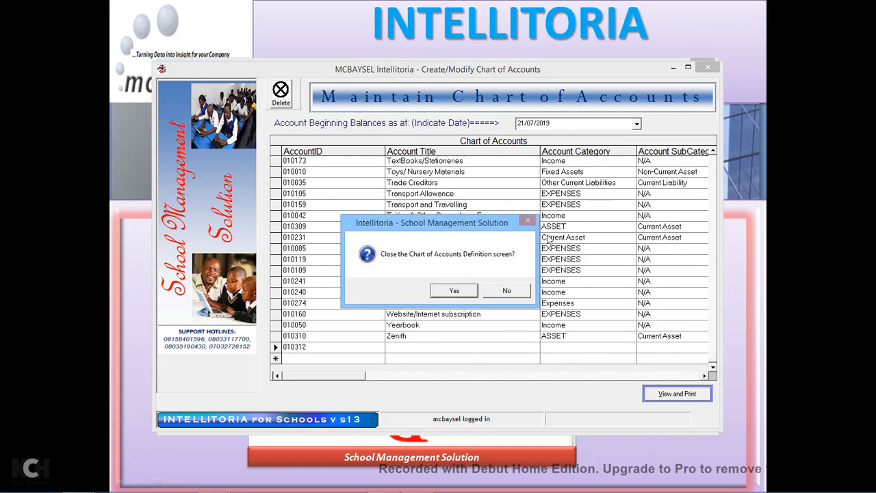
pyautogui.click(463, 293)
pyautogui.click(213, 90)
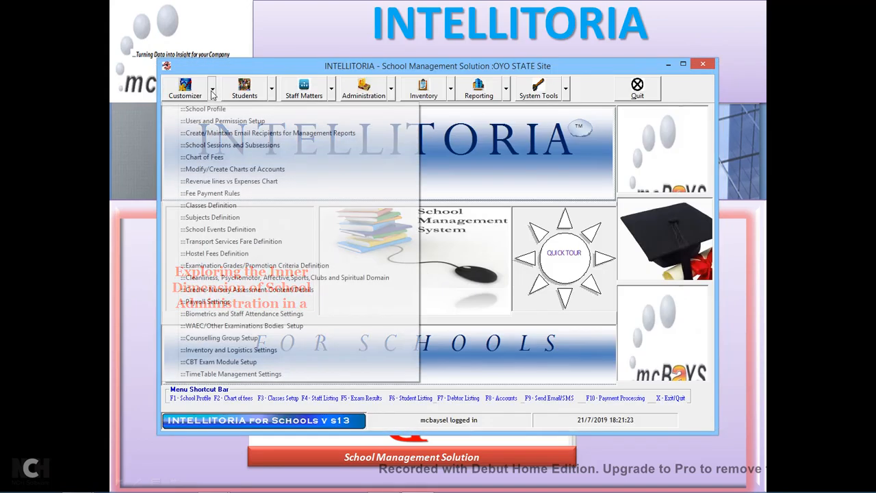
# Open the Revenue lines vs Expenses Chart and select the Laundry revenue line.
pyautogui.click(256, 183)
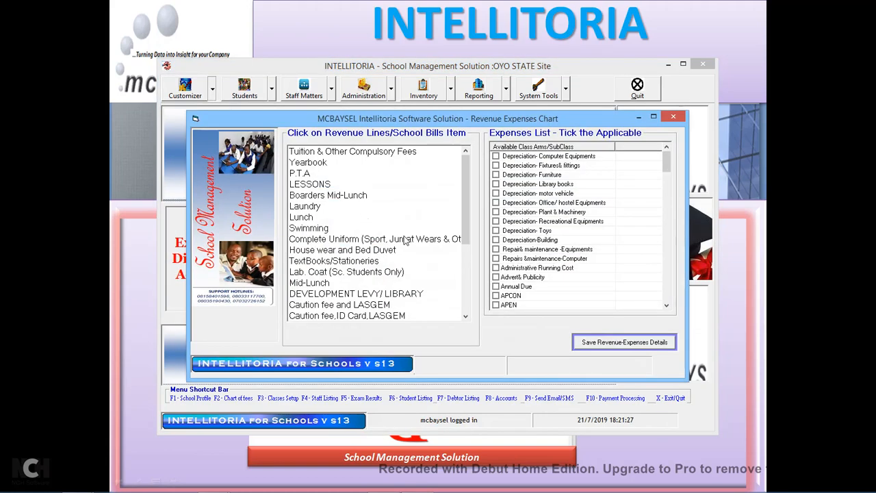
pyautogui.moveTo(465, 204)
pyautogui.mouseDown()
pyautogui.moveTo(463, 269)
pyautogui.moveTo(462, 191)
pyautogui.mouseUp()
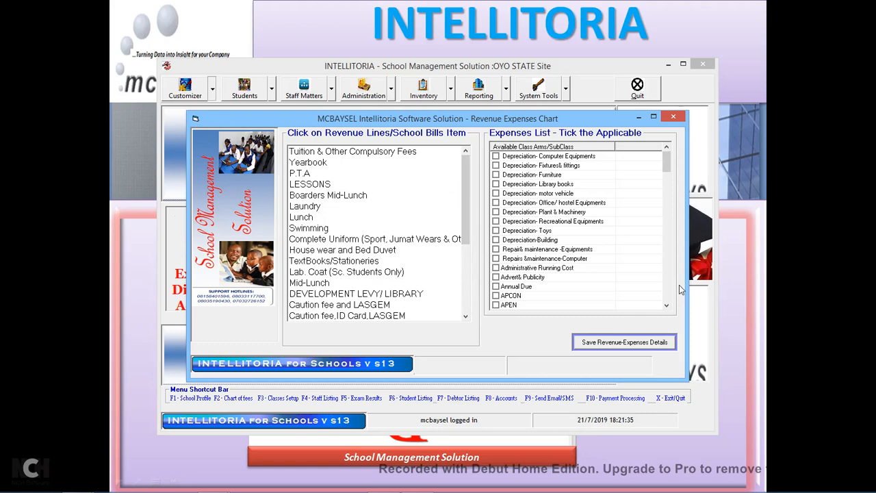
pyautogui.click(668, 306)
pyautogui.click(667, 307)
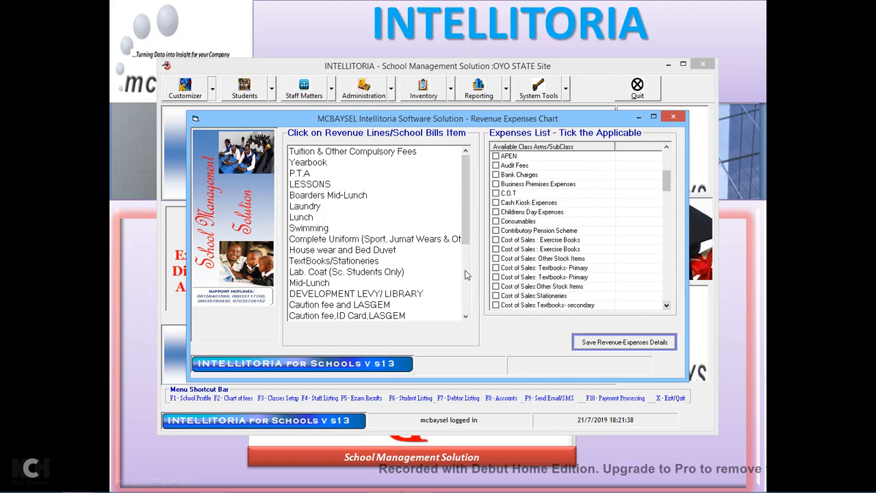
pyautogui.click(311, 208)
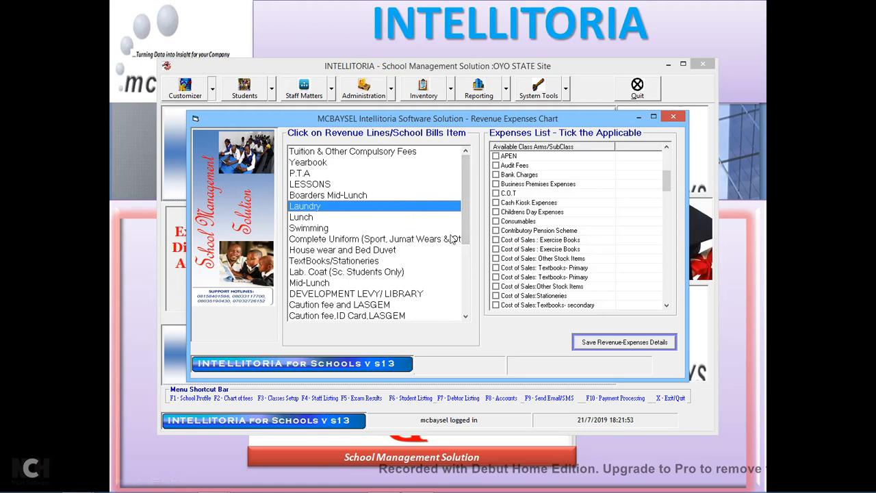
# Link Hostel expenses and Laundry Expenses to the Laundry revenue line.
pyautogui.click(668, 306)
pyautogui.click(668, 306)
pyautogui.click(668, 306)
pyautogui.click(668, 306)
pyautogui.click(667, 306)
pyautogui.click(668, 306)
pyautogui.click(668, 306)
pyautogui.click(667, 306)
pyautogui.click(667, 306)
pyautogui.click(668, 306)
pyautogui.click(668, 306)
pyautogui.click(668, 306)
pyautogui.click(669, 307)
pyautogui.click(669, 307)
pyautogui.click(669, 306)
pyautogui.click(669, 307)
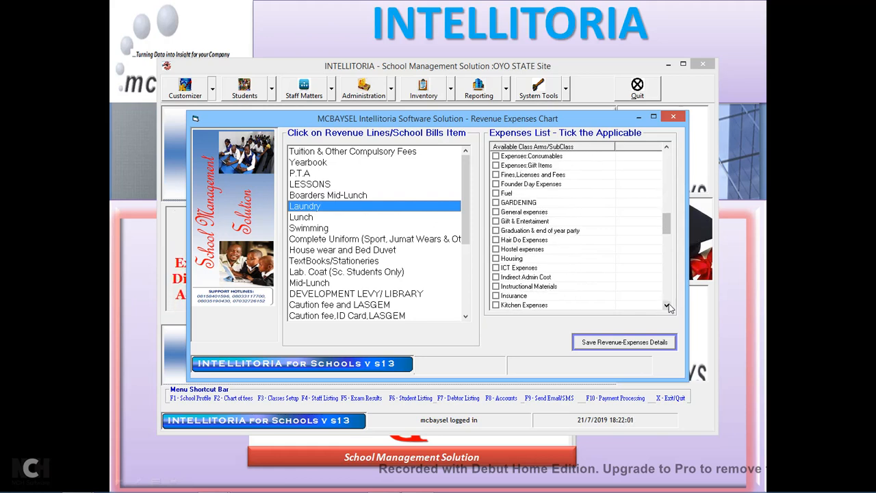
pyautogui.click(496, 250)
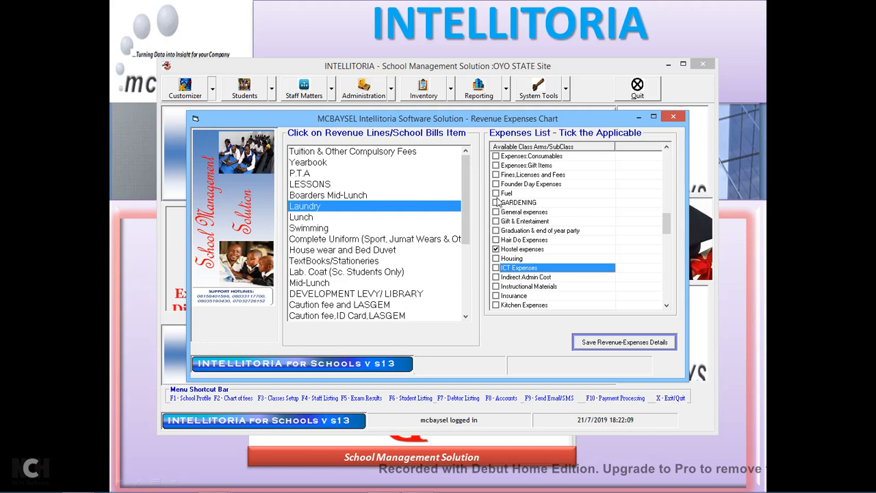
pyautogui.click(667, 305)
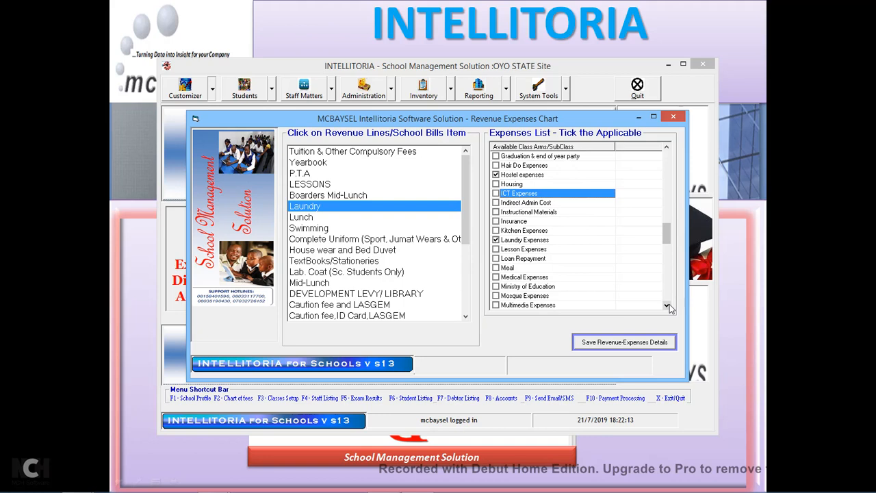
pyautogui.click(667, 305)
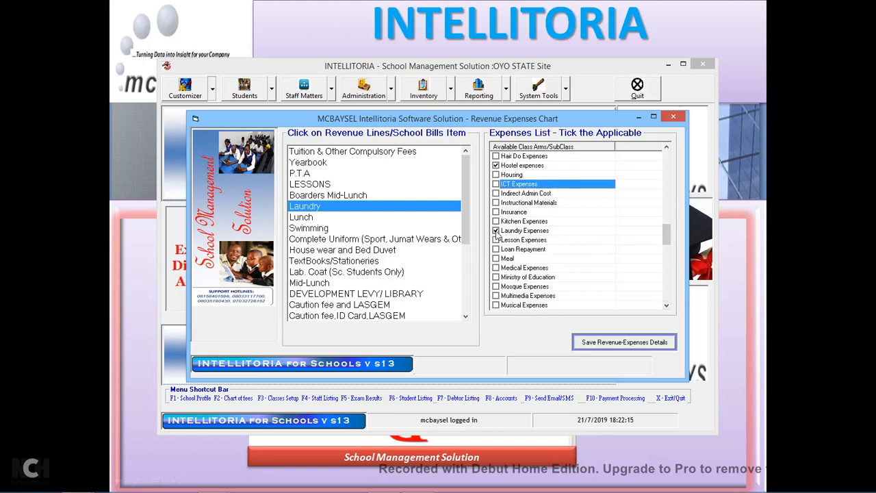
# Save the Laundry line's revenue-expenses details and close the chart screen.
pyautogui.click(600, 346)
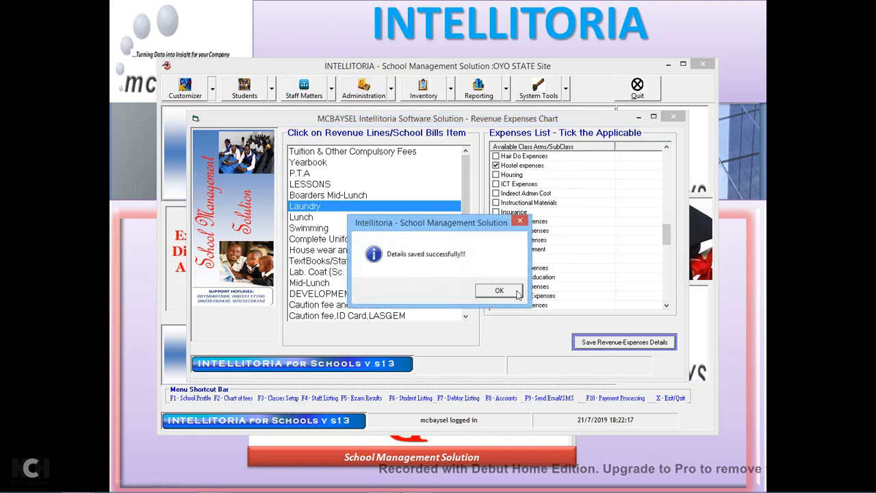
pyautogui.click(516, 292)
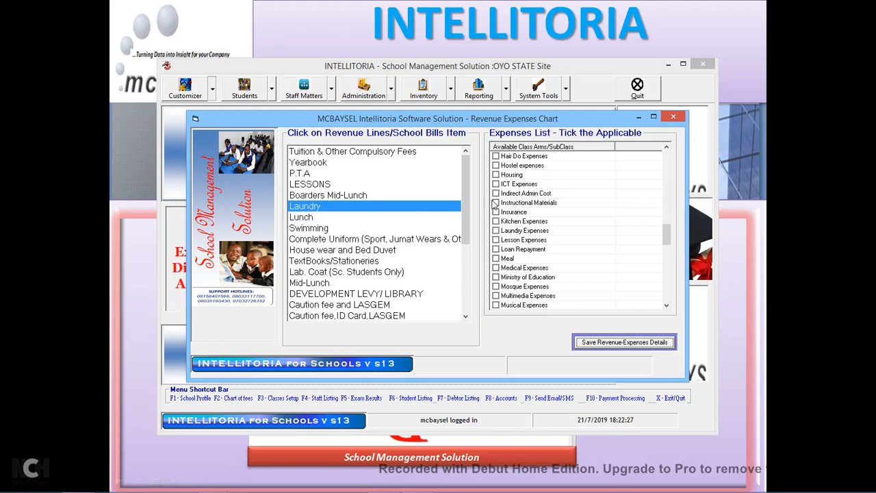
pyautogui.click(674, 119)
# Open Customizer > Classes Definition and review the existing CRECHE class record.
pyautogui.click(441, 291)
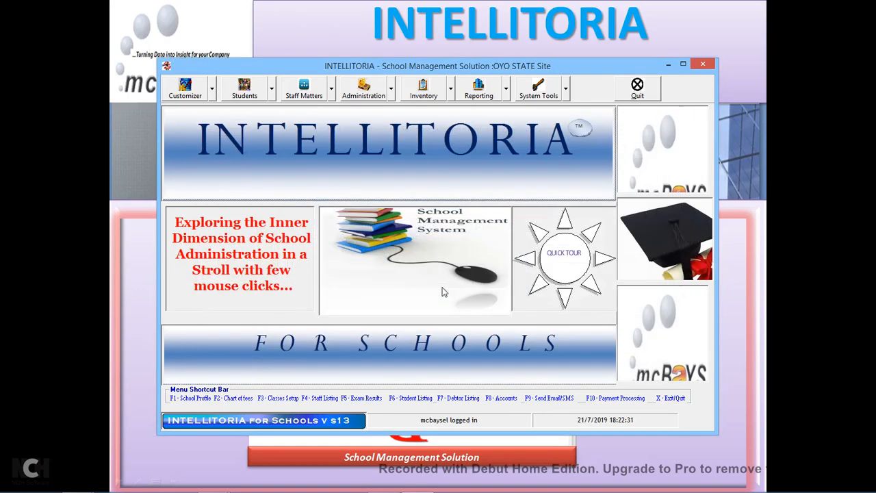
pyautogui.click(213, 96)
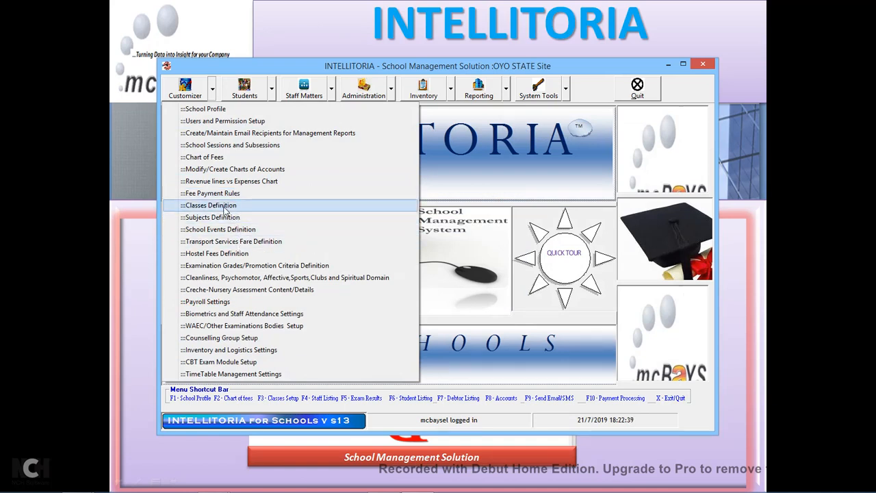
pyautogui.click(225, 208)
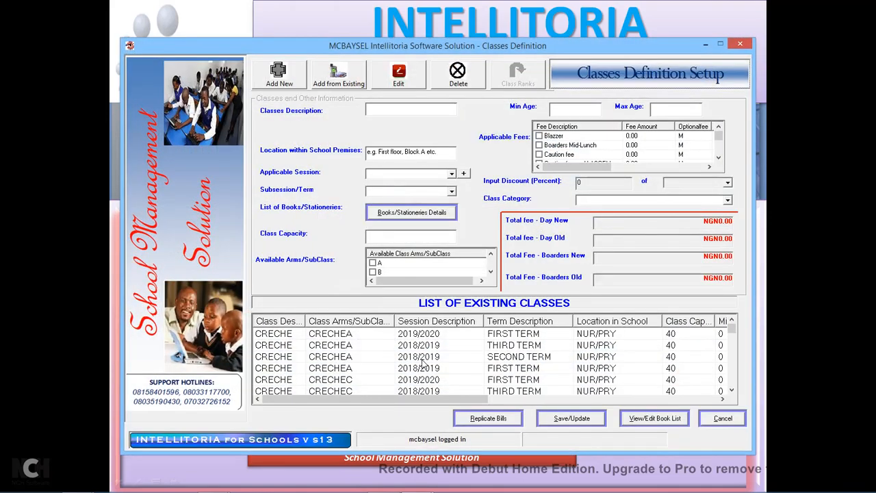
pyautogui.click(422, 359)
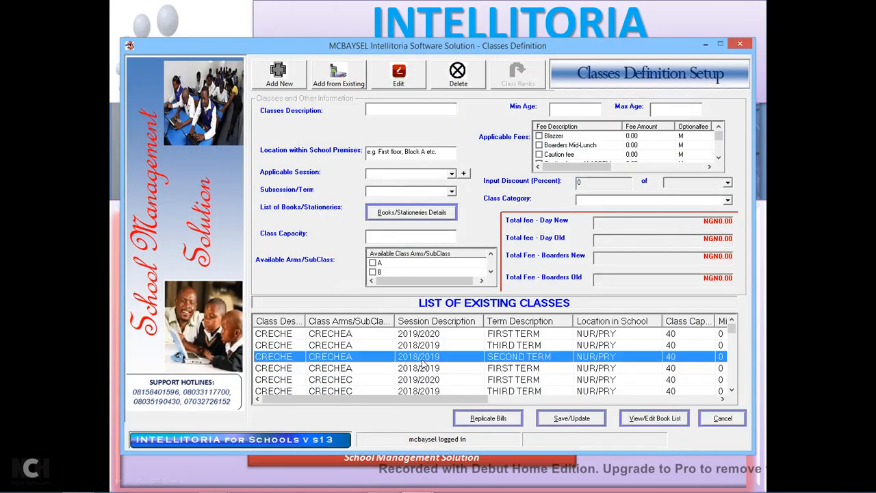
pyautogui.click(731, 390)
pyautogui.click(730, 391)
pyautogui.click(730, 390)
pyautogui.click(731, 390)
pyautogui.moveTo(734, 336); pyautogui.dragTo(733, 366)
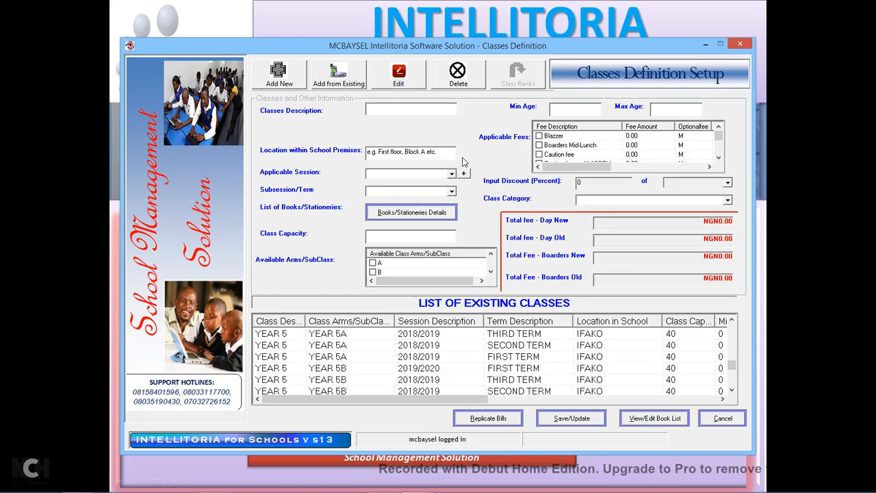
# Start a new class DemoClass at location N/A for session 2019/2020, FIRST TERM.
pyautogui.click(291, 84)
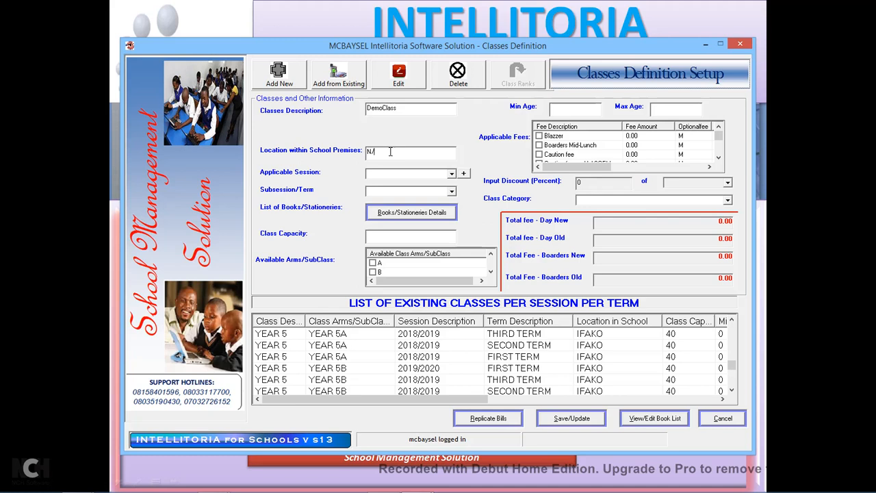
pyautogui.click(451, 174)
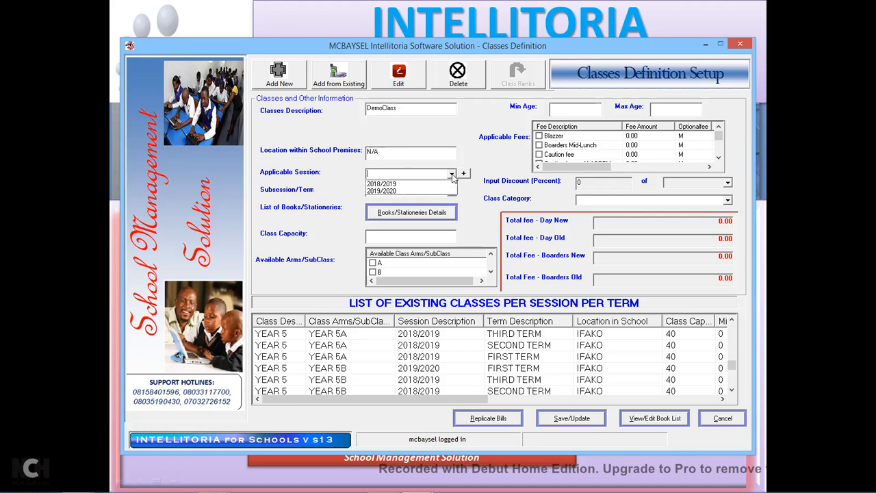
pyautogui.click(389, 192)
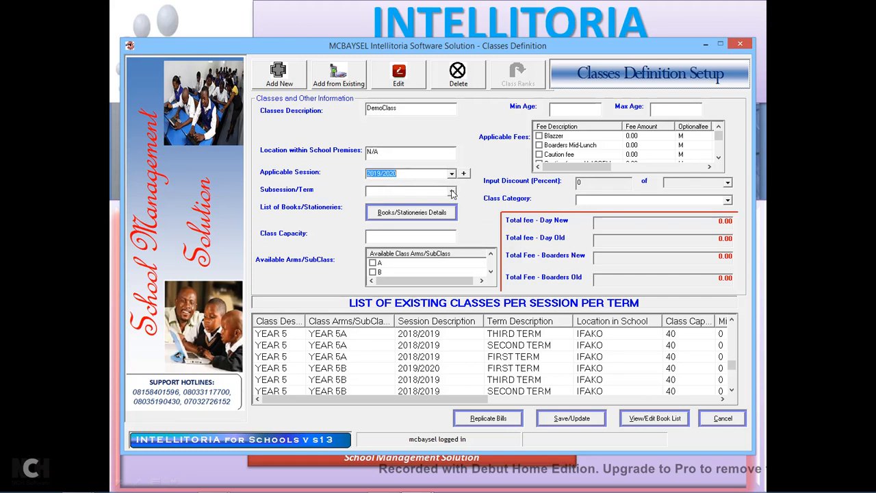
pyautogui.click(452, 194)
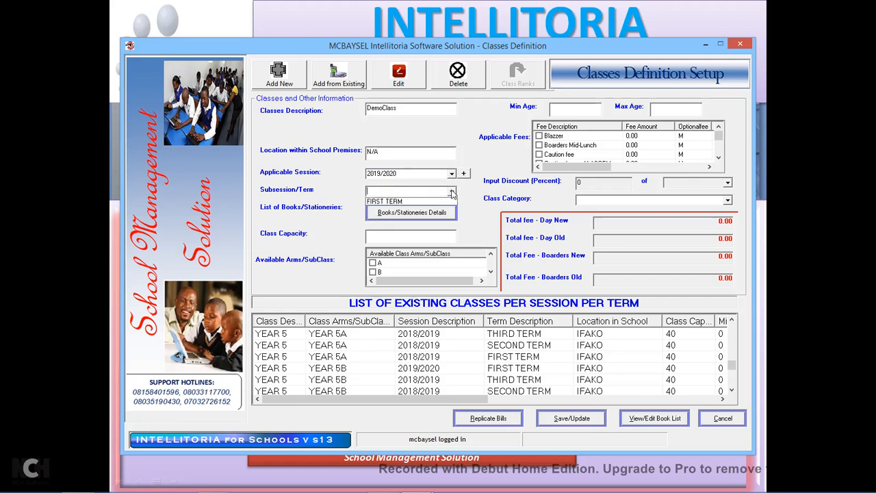
pyautogui.click(394, 202)
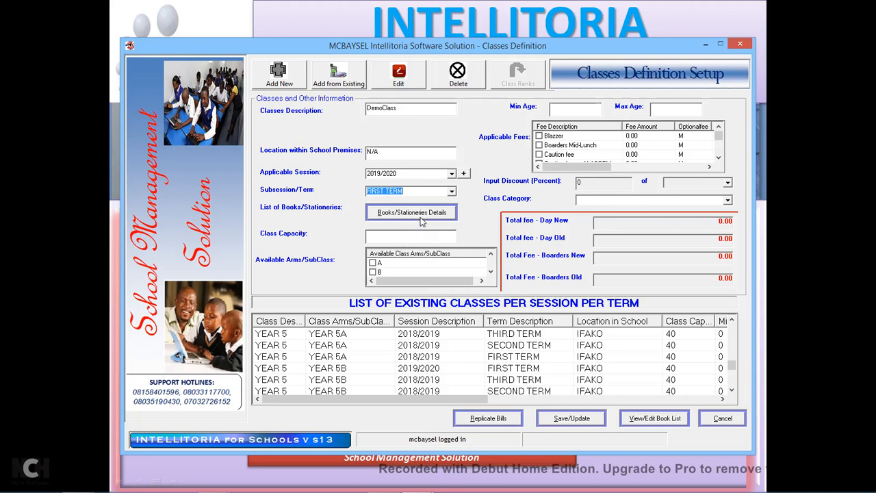
# Check Books/Stationeries Details, then give DemoClass capacity 45, arms A and B, ages 0–20.
pyautogui.click(447, 214)
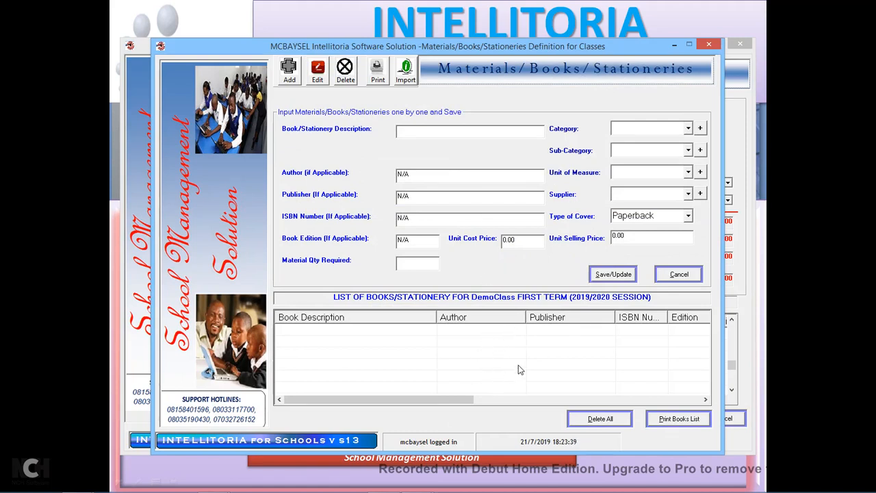
pyautogui.click(708, 45)
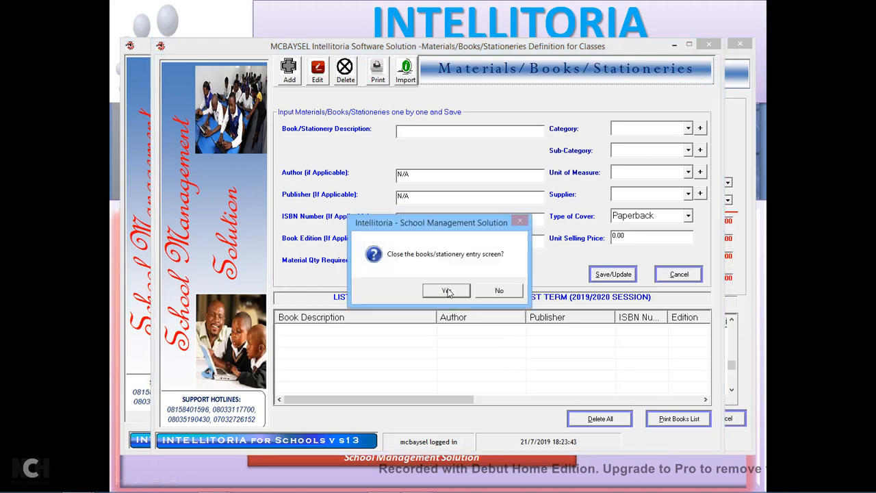
pyautogui.click(448, 292)
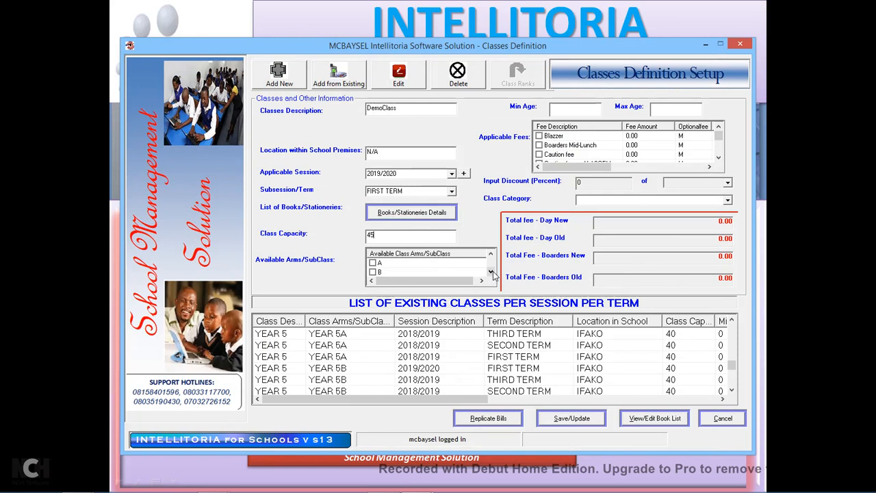
pyautogui.click(373, 265)
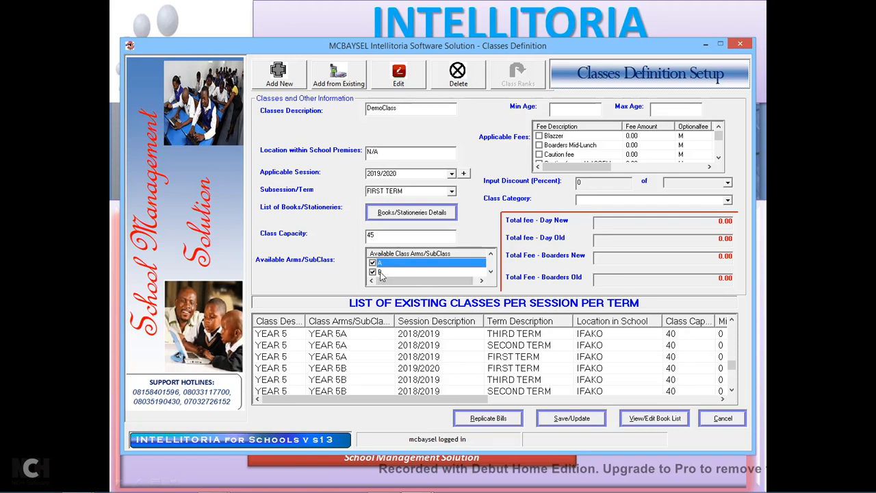
pyautogui.click(577, 111)
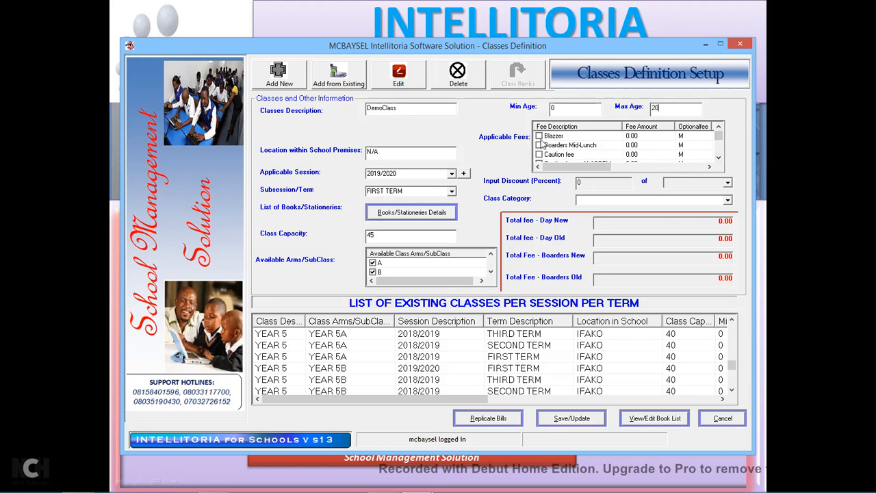
# Tick Excursion Trip in Applicable Fees as a mandatory 5000 fee (5000m).
pyautogui.click(718, 159)
pyautogui.click(718, 159)
pyautogui.click(718, 158)
pyautogui.click(718, 159)
pyautogui.moveTo(719, 141); pyautogui.dragTo(719, 143)
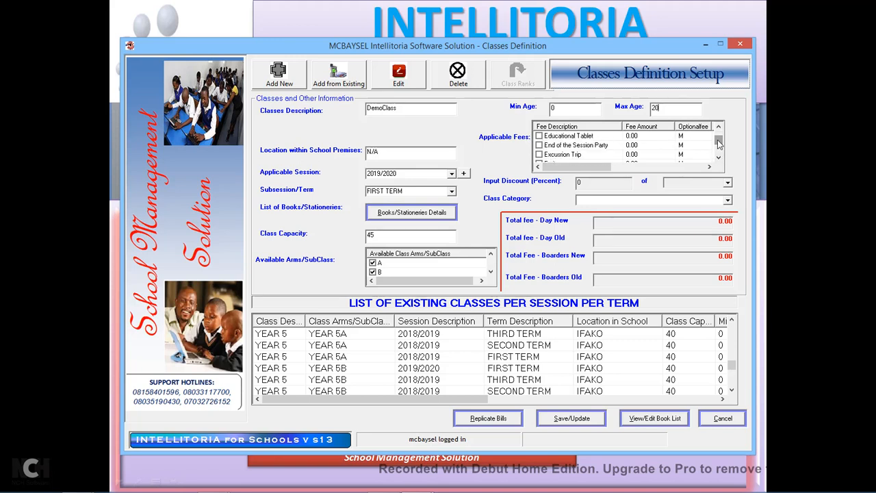
pyautogui.click(539, 154)
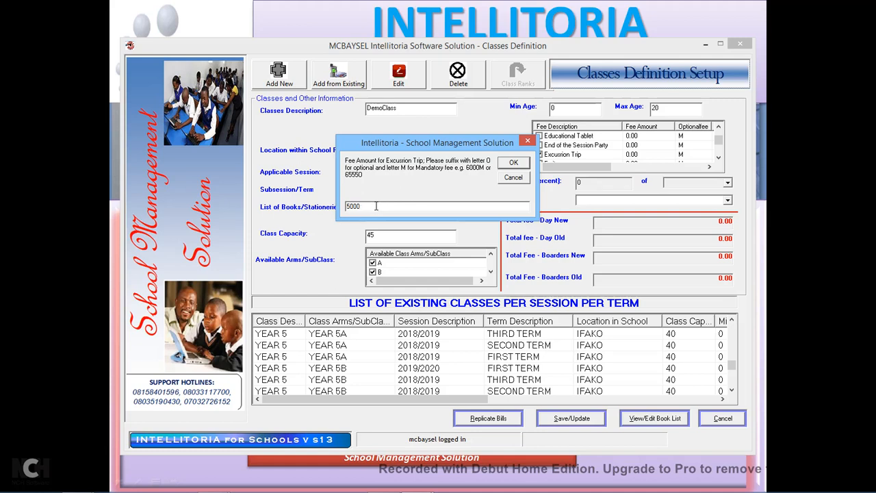
pyautogui.click(512, 164)
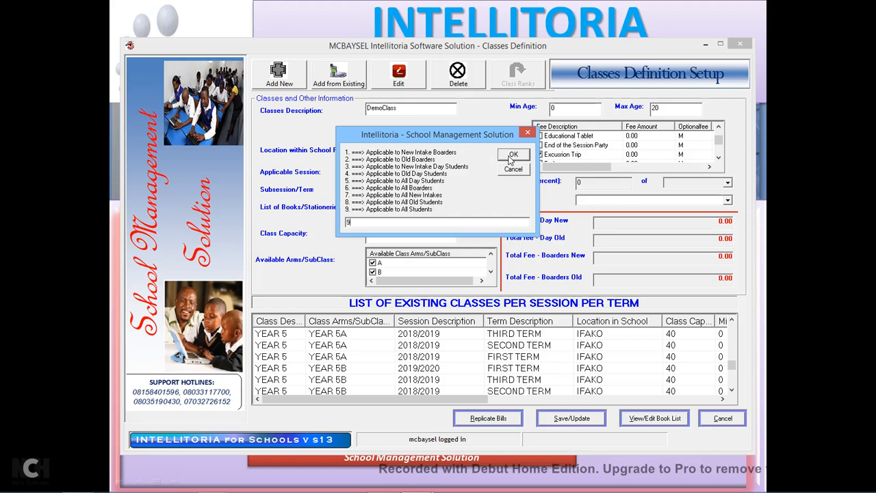
# Apply the Excursion Trip fee to all students (option 9), giving totals of 5000.
pyautogui.click(513, 155)
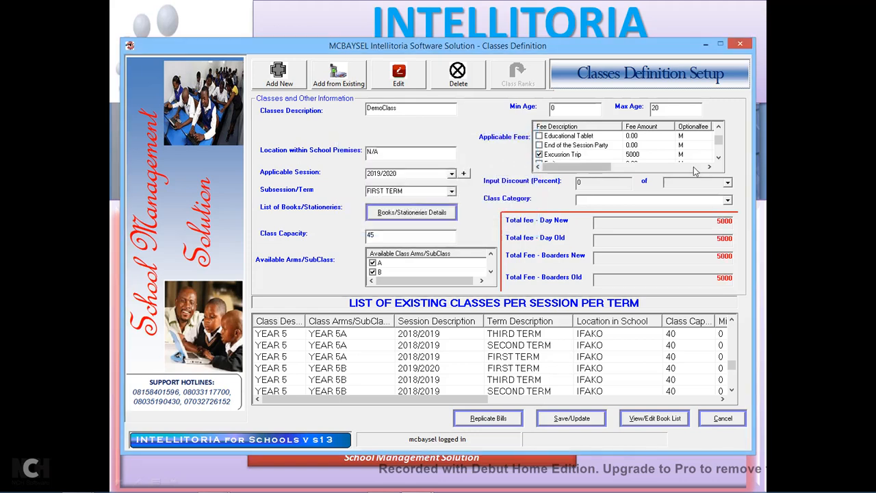
pyautogui.click(718, 158)
pyautogui.click(718, 158)
pyautogui.click(718, 158)
pyautogui.click(718, 158)
pyautogui.click(719, 158)
pyautogui.click(719, 158)
pyautogui.click(719, 158)
pyautogui.click(718, 159)
pyautogui.click(718, 158)
pyautogui.click(718, 158)
pyautogui.click(718, 158)
pyautogui.click(719, 159)
pyautogui.click(718, 158)
pyautogui.click(718, 158)
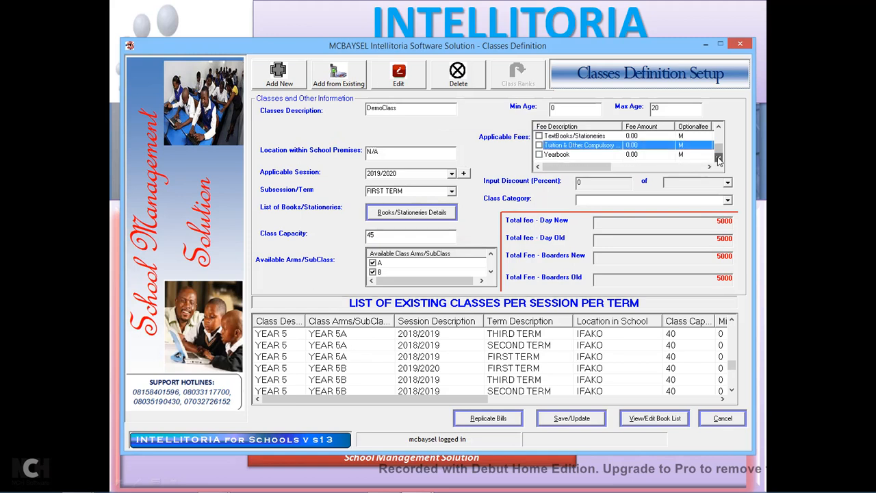
# Add Tuition & Other Compulsory Fees as a mandatory 15000 fee for all students.
pyautogui.click(539, 146)
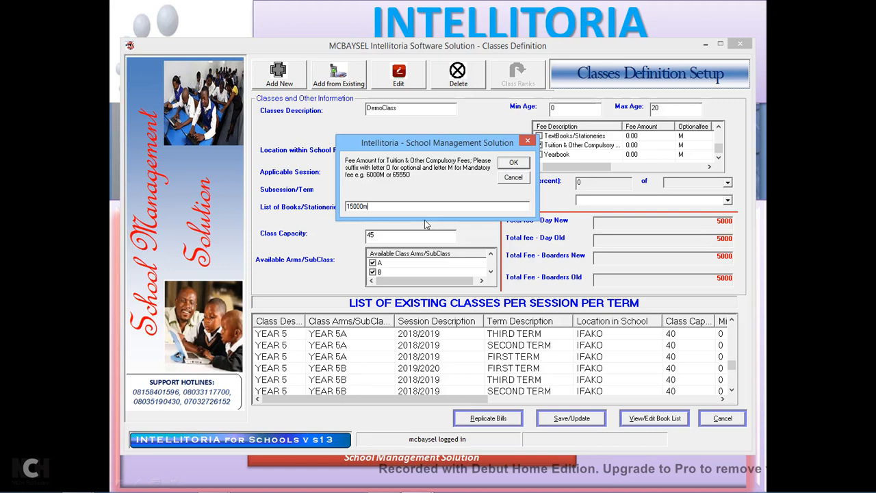
pyautogui.press('Return')
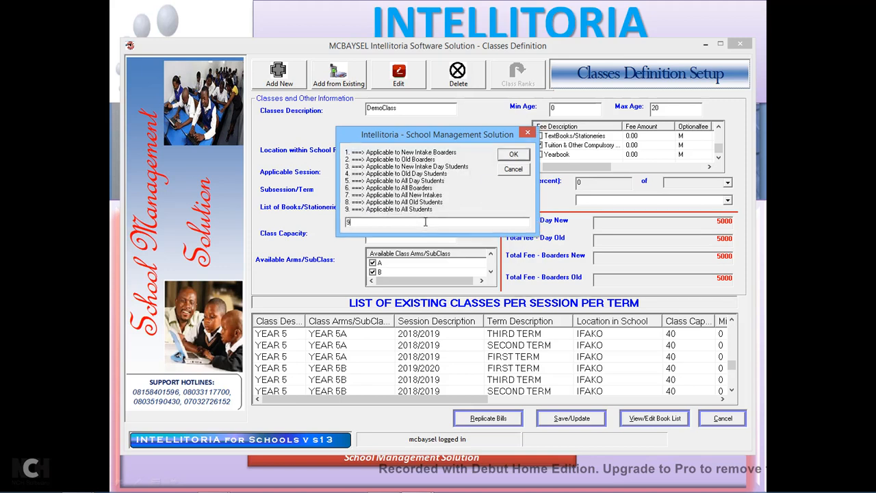
pyautogui.press('Return')
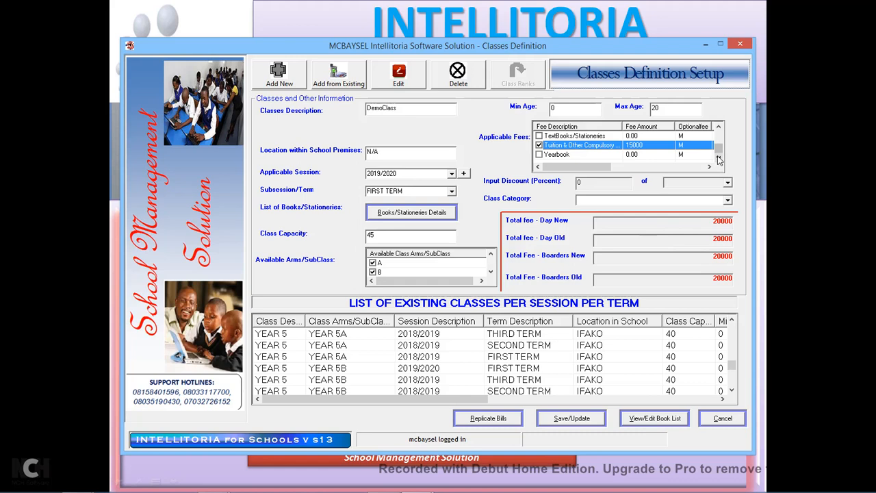
# Add Swimming as an optional 6500 fee (6500o) for all students, totalling 26500.
pyautogui.click(719, 128)
pyautogui.click(719, 127)
pyautogui.click(719, 127)
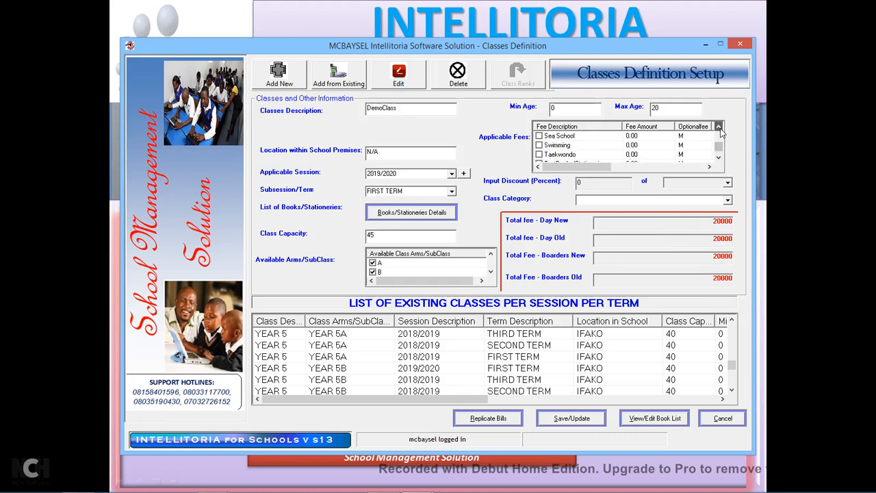
pyautogui.click(539, 146)
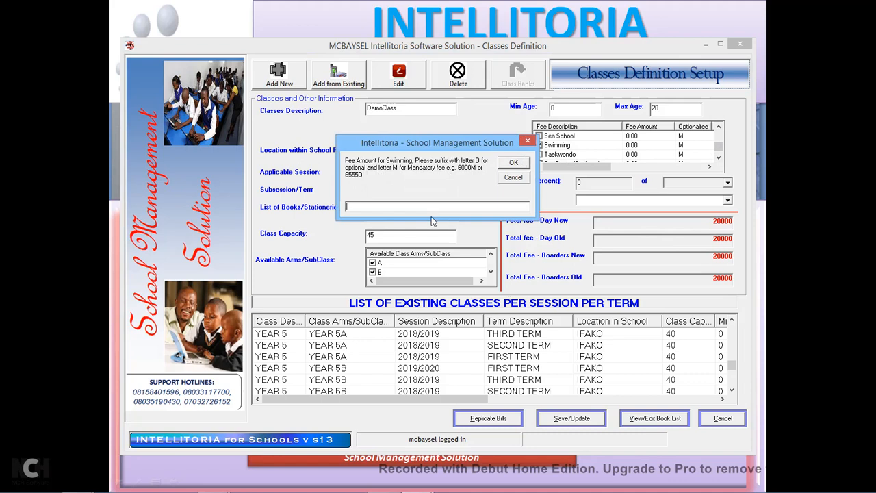
pyautogui.write('6500o')
pyautogui.click(514, 162)
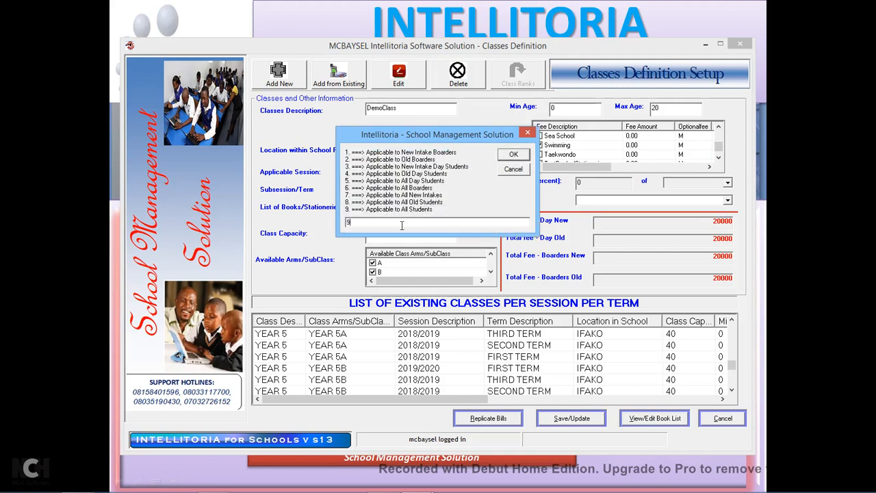
pyautogui.press('Return')
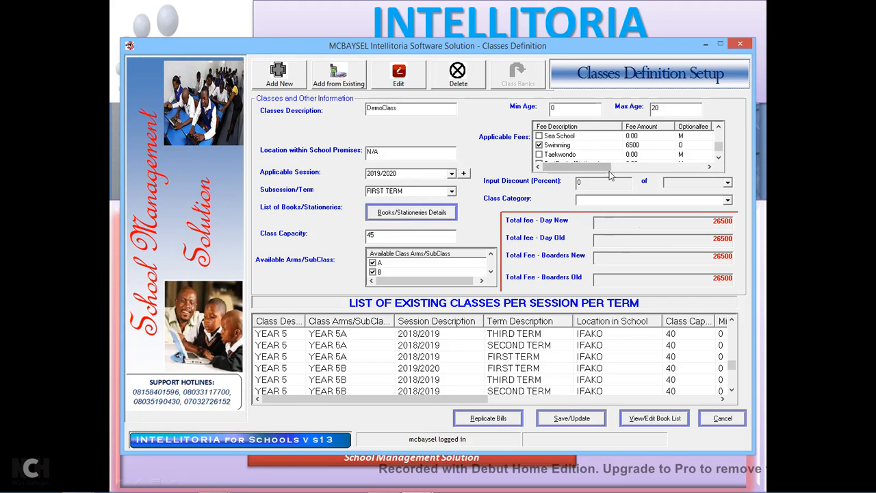
# Set DemoClass's category to Senior Secondary and save it, confirming the ranking and success messages.
pyautogui.click(728, 200)
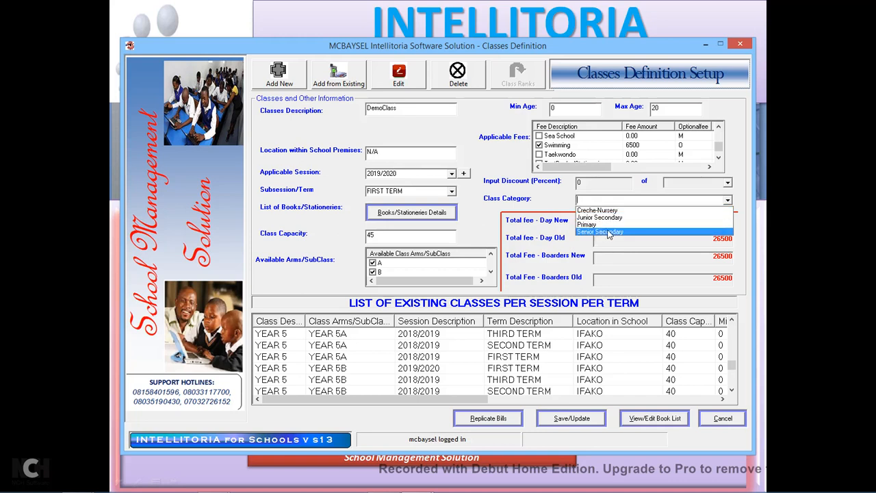
pyautogui.click(609, 233)
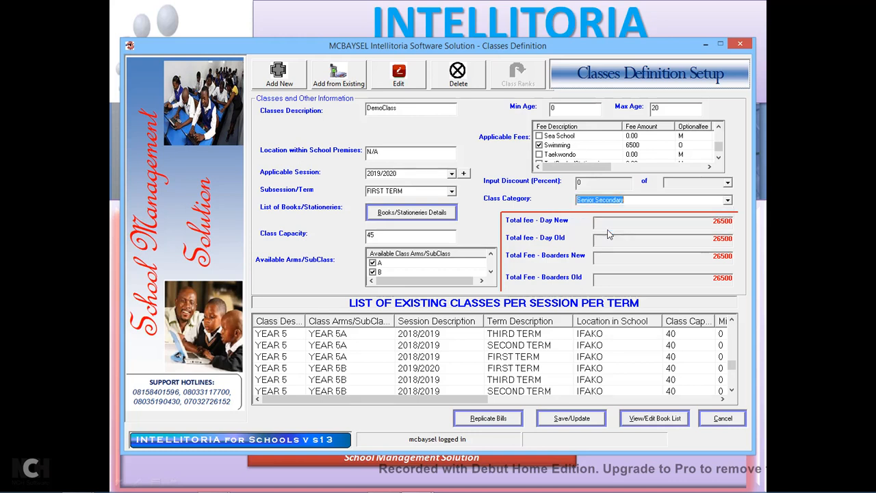
pyautogui.click(589, 423)
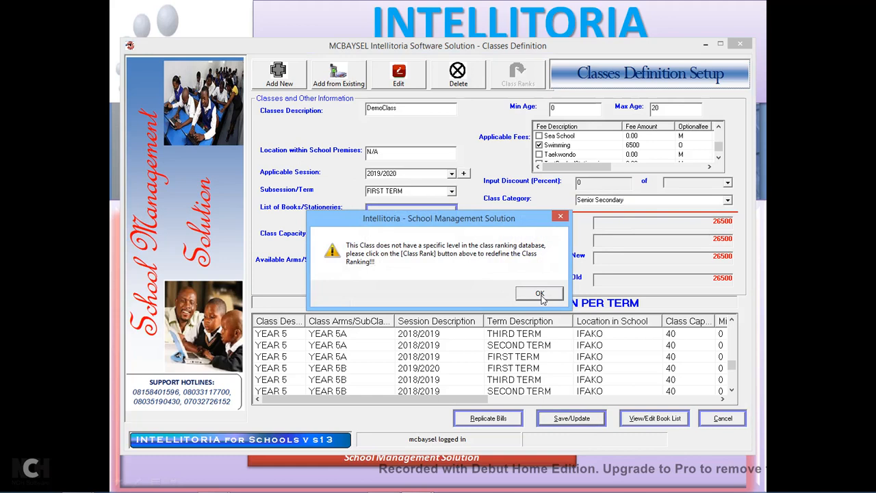
pyautogui.click(540, 294)
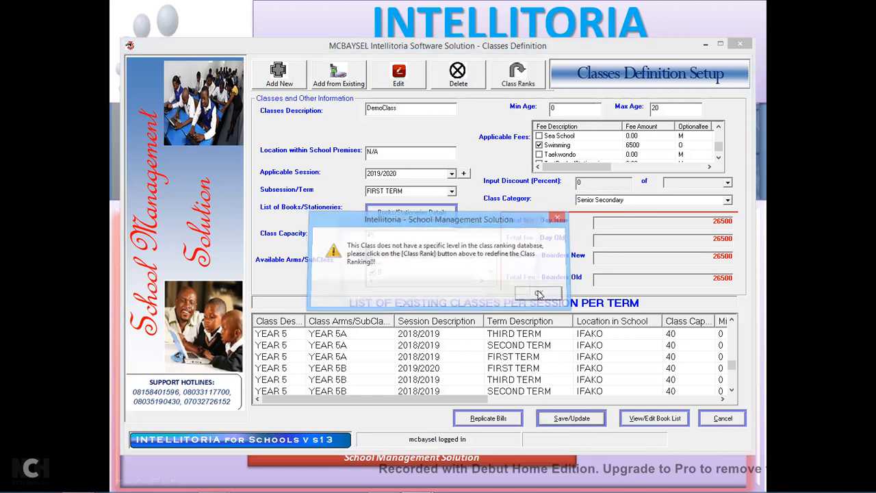
pyautogui.click(513, 292)
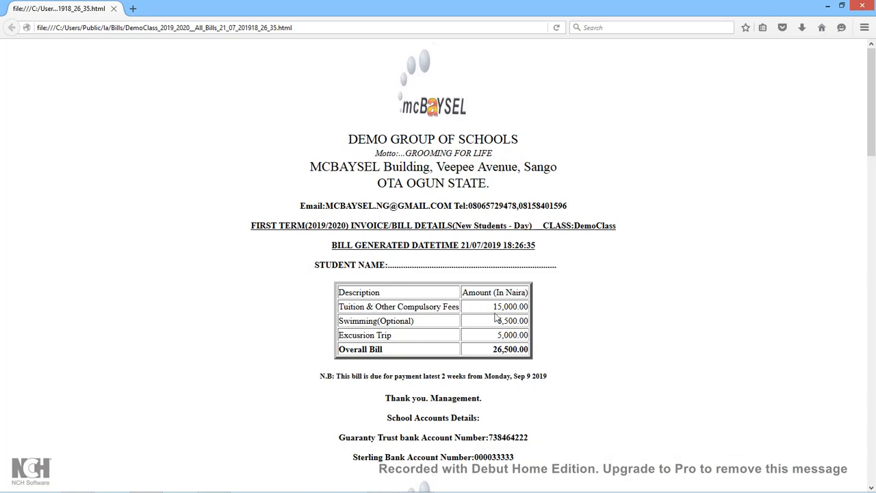
# Review the two bank account lines on the bill, then minimise Firefox.
pyautogui.scroll(-1, 542, 368)
pyautogui.scroll(-7, 543, 368)
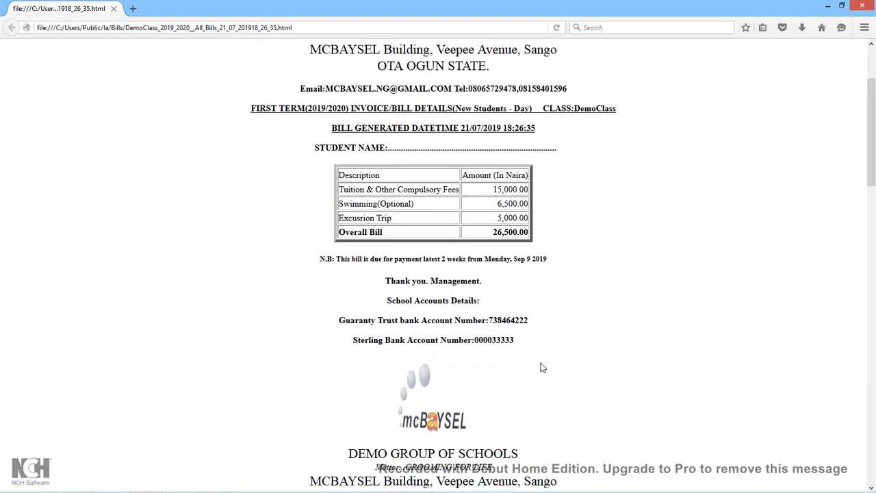
pyautogui.scroll(1, 542, 368)
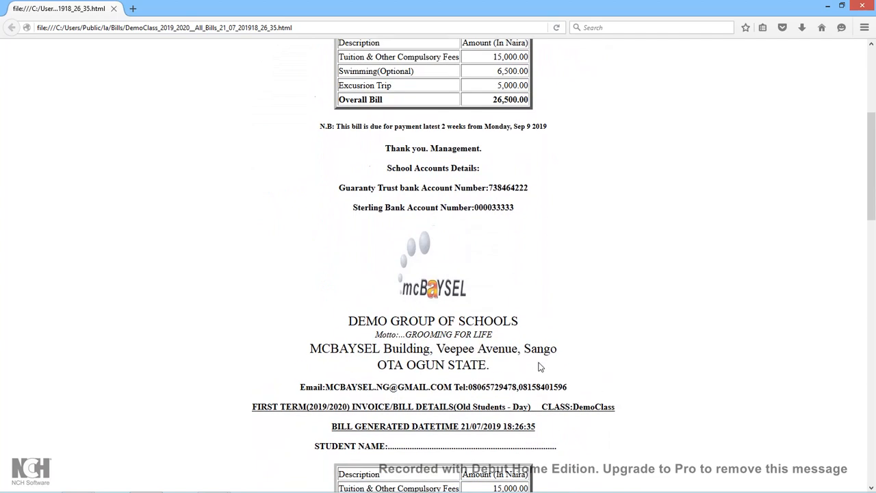
pyautogui.moveTo(339, 194); pyautogui.dragTo(525, 209)
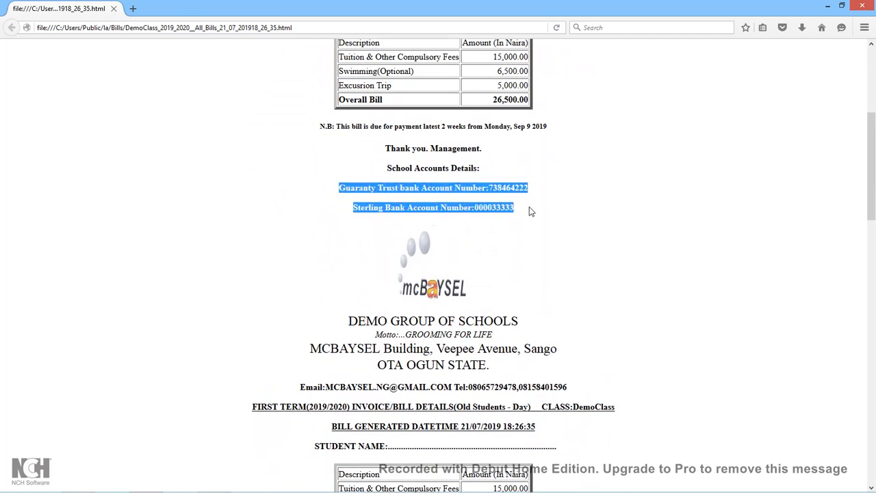
pyautogui.click(388, 199)
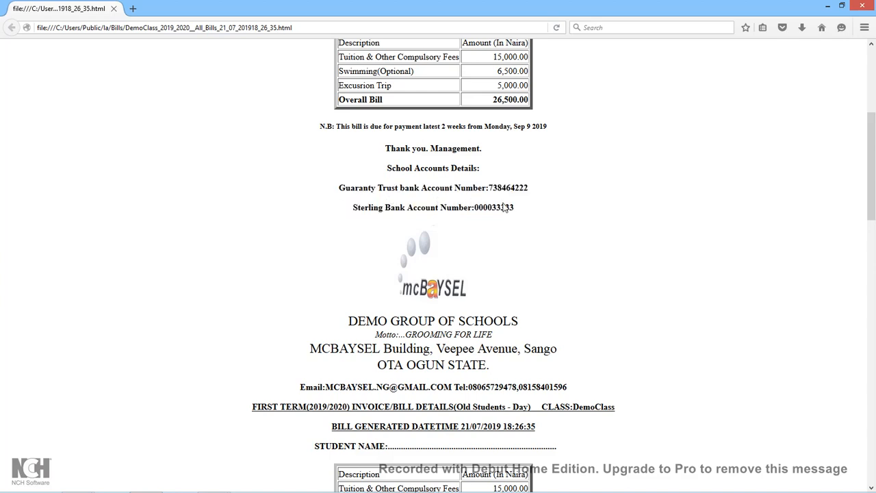
pyautogui.click(828, 9)
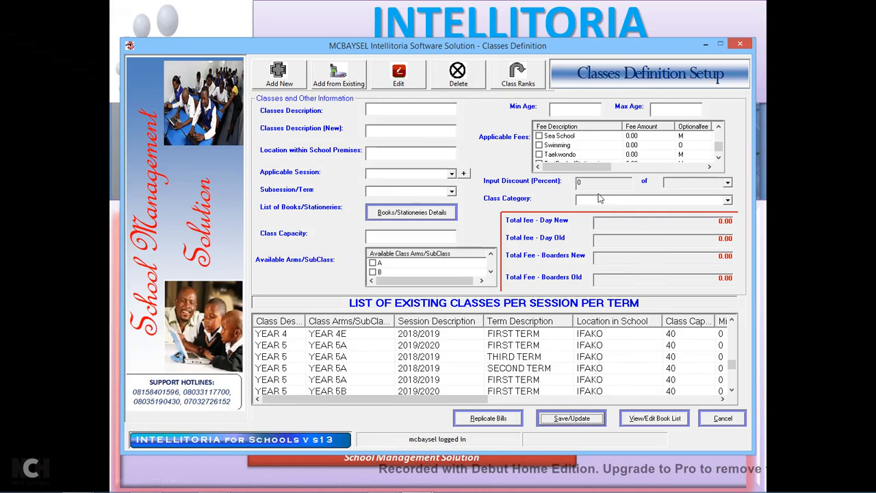
# Close Classes Definition and start a new record via Students > Add New Student Details.
pyautogui.click(739, 42)
pyautogui.click(446, 291)
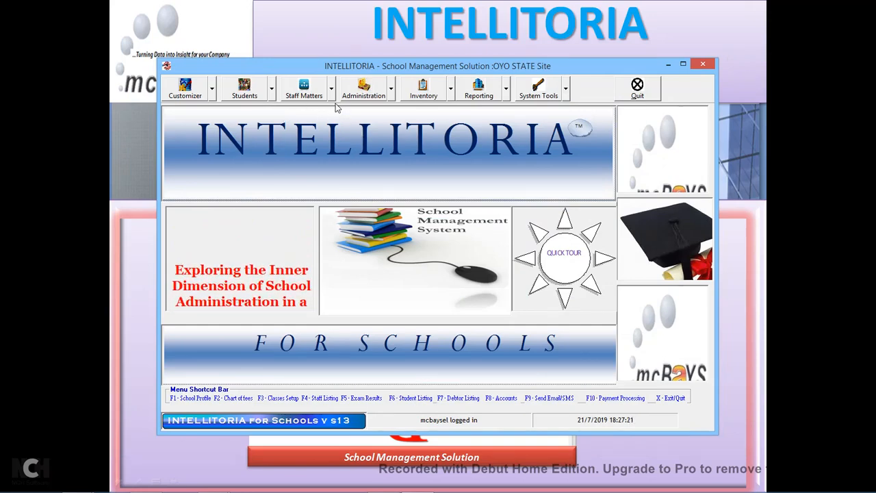
pyautogui.click(272, 96)
pyautogui.click(281, 111)
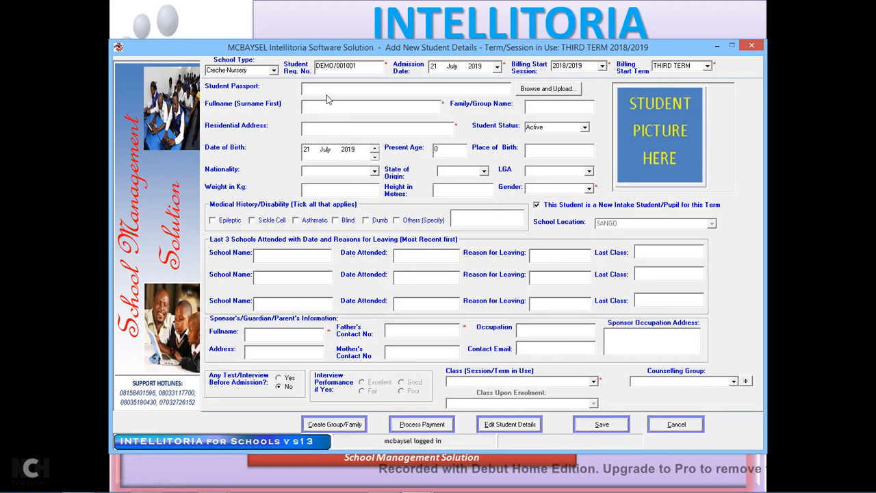
# Upload DEMO_000454 from the StudentPassports folder as the student's passport photo.
pyautogui.click(558, 93)
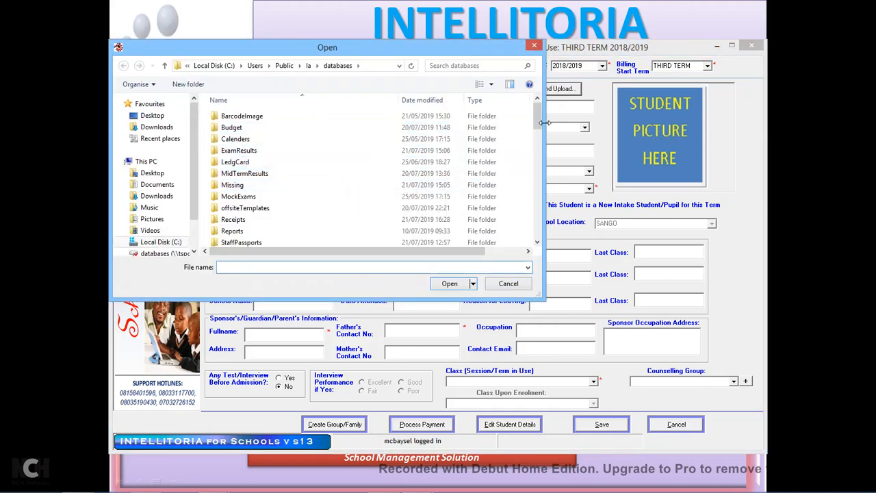
pyautogui.moveTo(540, 125); pyautogui.dragTo(539, 137)
pyautogui.moveTo(540, 144); pyautogui.dragTo(539, 148)
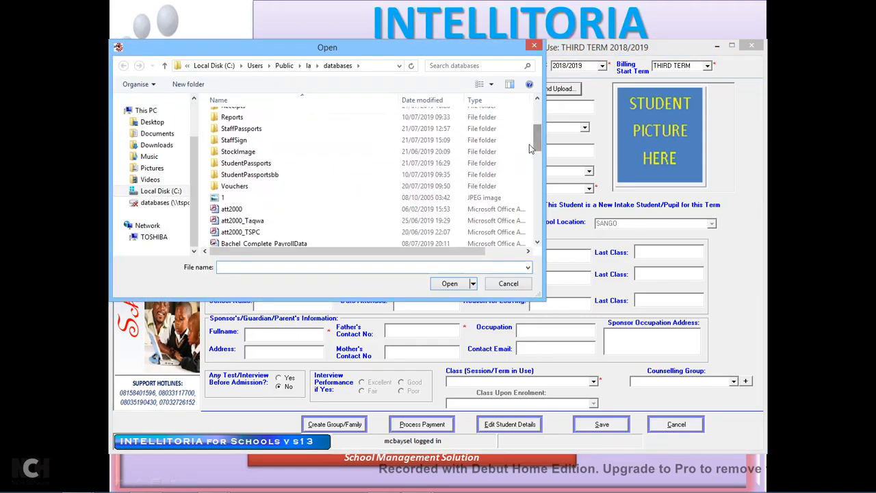
pyautogui.click(259, 165)
pyautogui.doubleClick(259, 164)
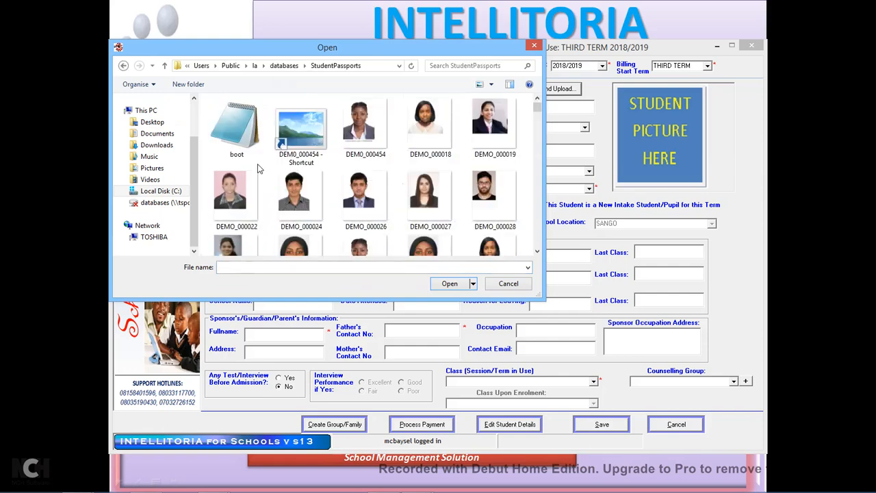
pyautogui.click(358, 148)
pyautogui.doubleClick(357, 148)
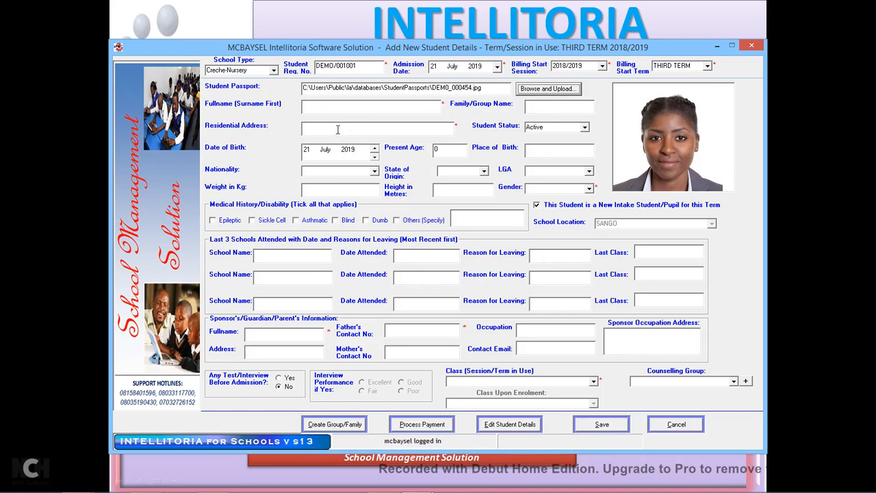
# Enter the name DEMO-STUDENT 1001, school type Senior Secondary and residential address LAGOS.
pyautogui.click(323, 109)
pyautogui.write('DEMO')
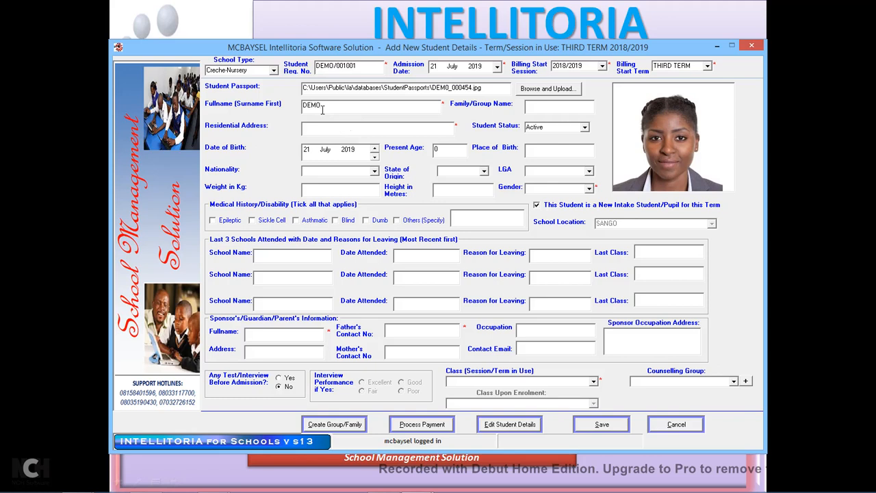
pyautogui.write('-STUDENT 1001')
pyautogui.click(273, 72)
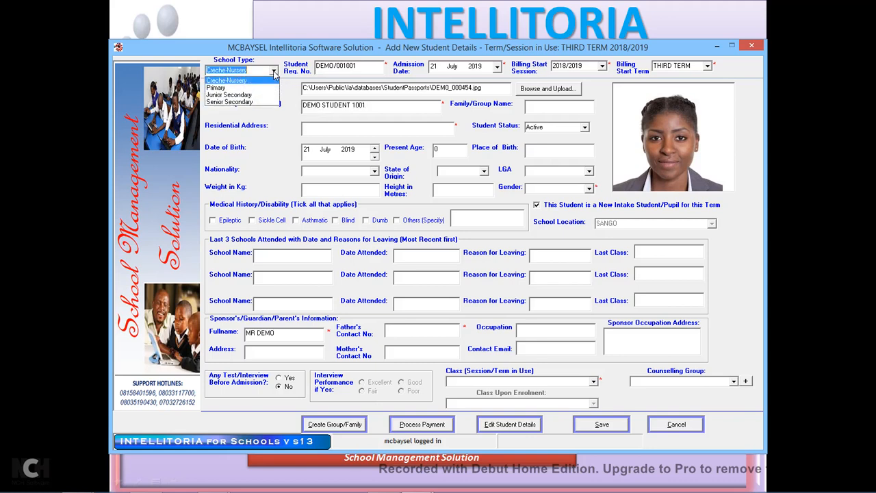
pyautogui.click(245, 103)
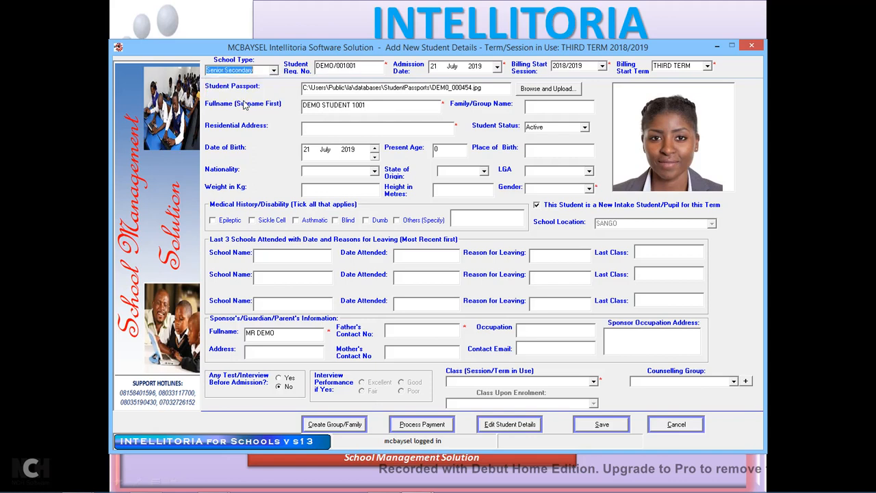
pyautogui.click(358, 128)
pyautogui.write('LAGOS')
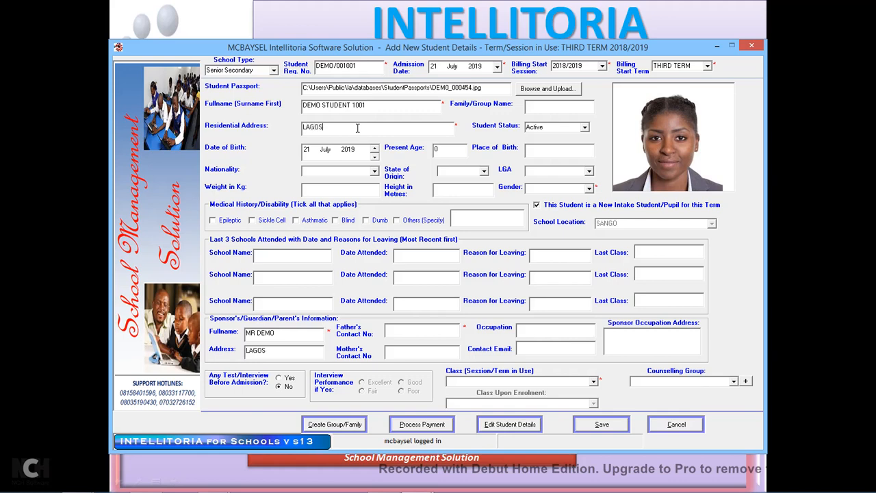
# Set billing start to 2019/2020 FIRST TERM, keep status Active, and toggle the new intake setting.
pyautogui.click(603, 69)
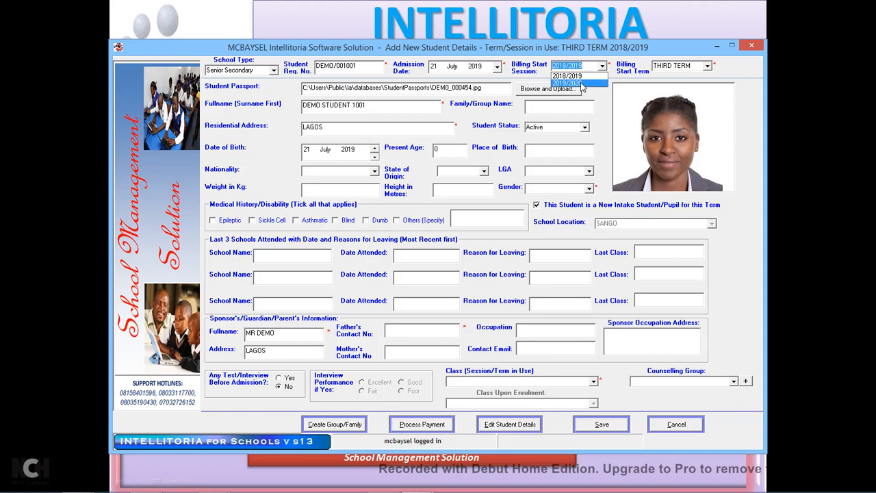
pyautogui.click(580, 84)
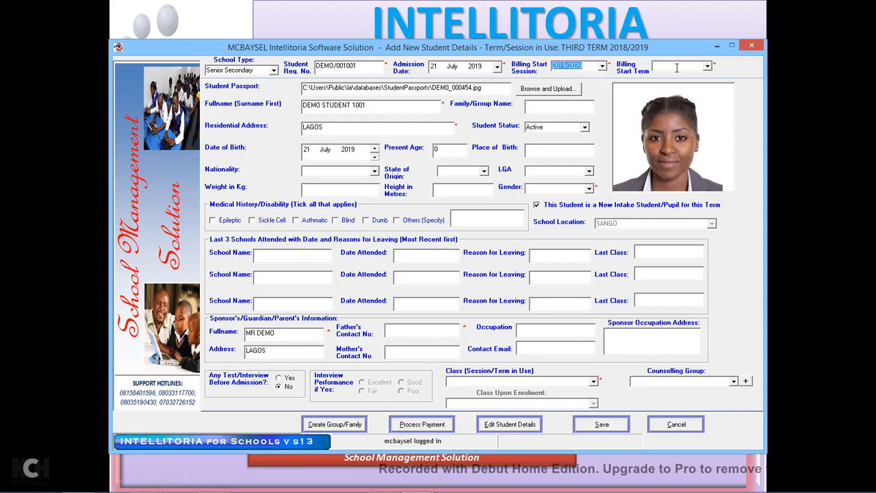
pyautogui.click(706, 67)
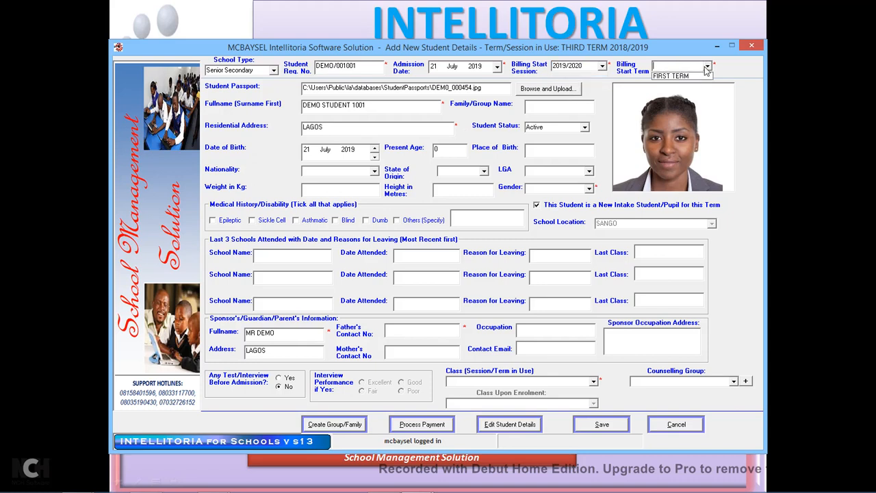
pyautogui.click(670, 76)
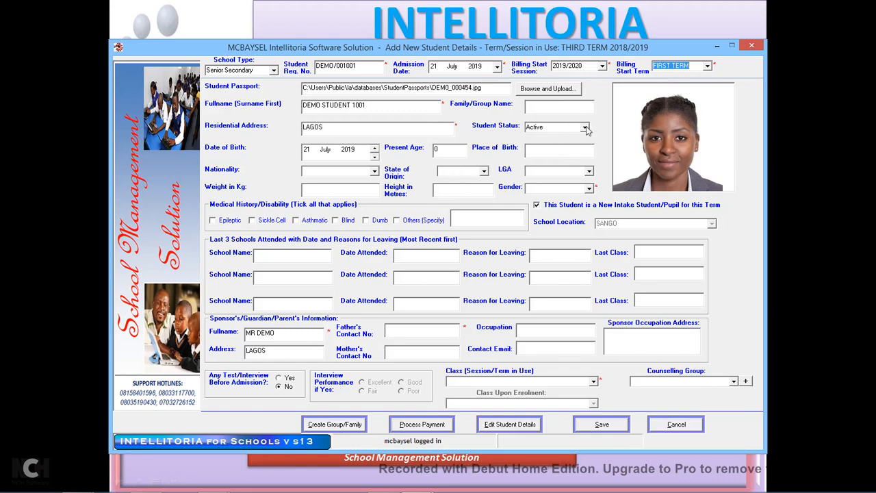
pyautogui.click(585, 128)
pyautogui.click(587, 128)
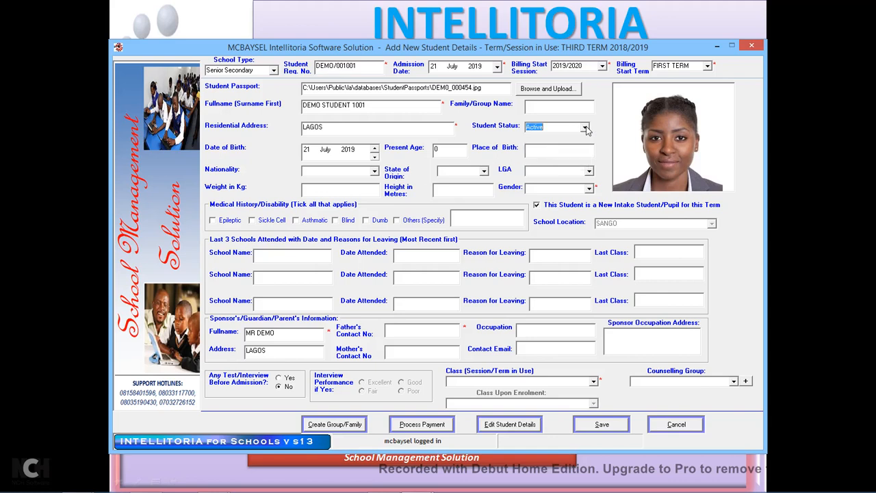
pyautogui.click(552, 211)
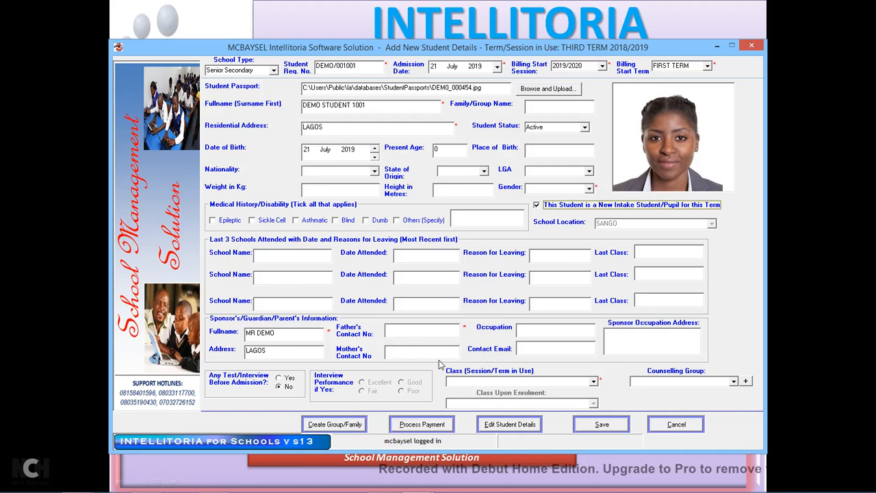
# Enter the father's and mother's contact phone numbers.
pyautogui.click(413, 332)
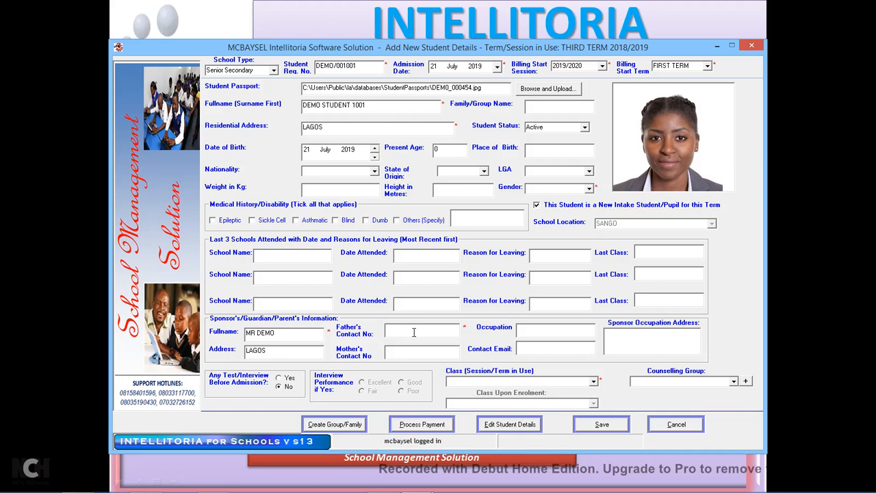
pyautogui.click(406, 354)
pyautogui.write('0974')
pyautogui.press('BackSpace')
pyautogui.press('BackSpace')
pyautogui.press('BackSpace')
# Compare the class lists available under Senior Secondary and Junior Secondary school types.
pyautogui.click(593, 382)
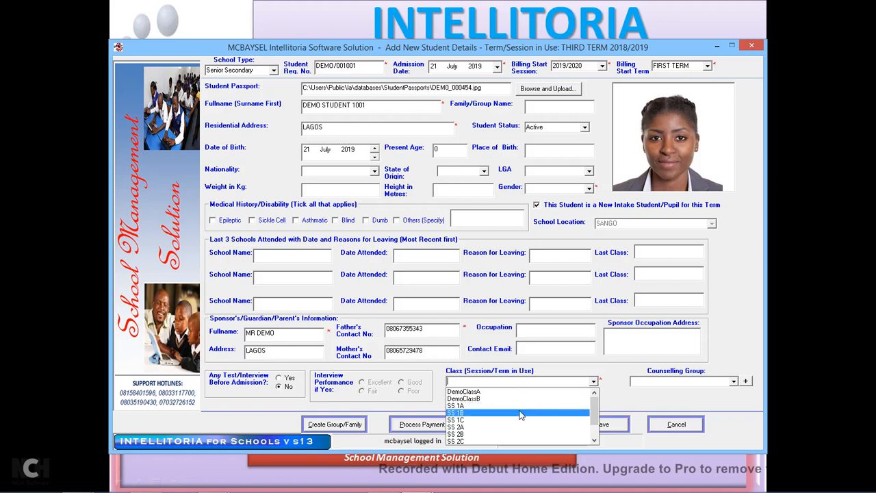
pyautogui.moveTo(597, 411)
pyautogui.mouseDown()
pyautogui.moveTo(596, 426)
pyautogui.moveTo(595, 411)
pyautogui.mouseUp()
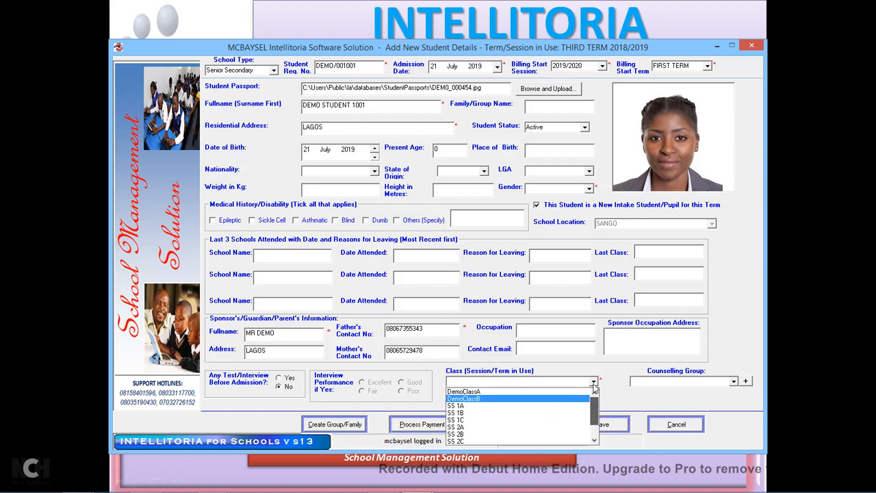
pyautogui.click(275, 74)
pyautogui.click(274, 73)
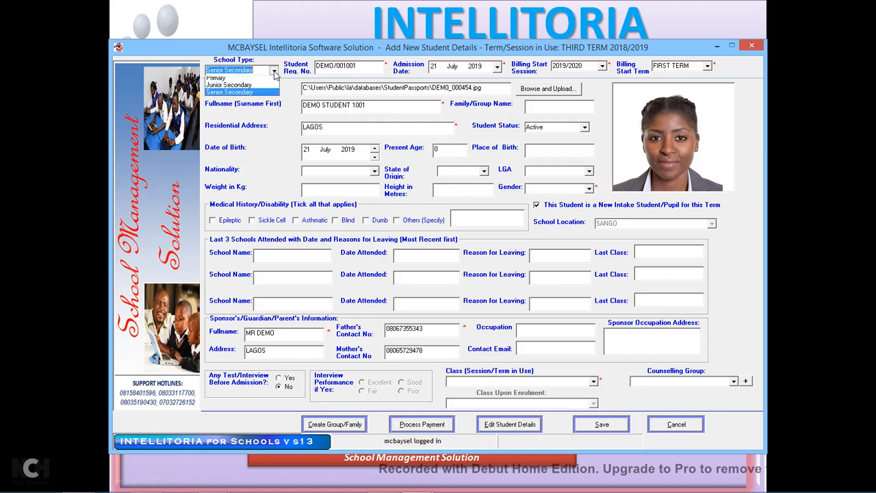
pyautogui.click(241, 101)
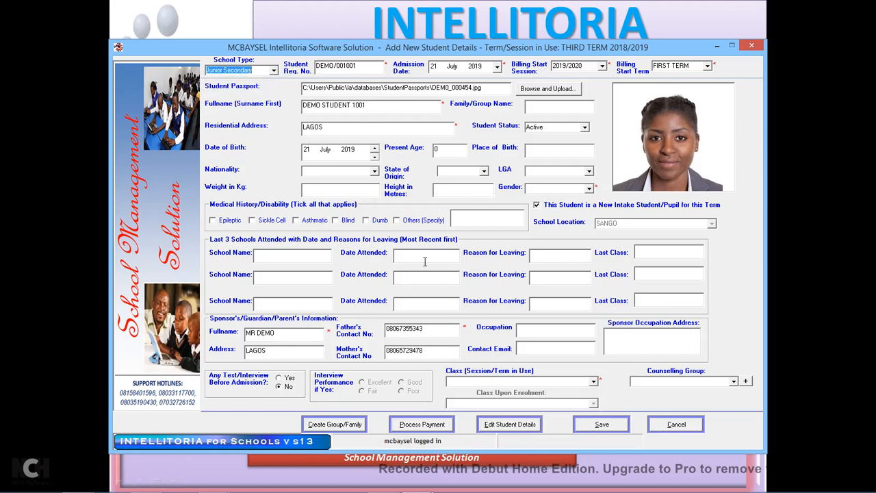
pyautogui.click(594, 383)
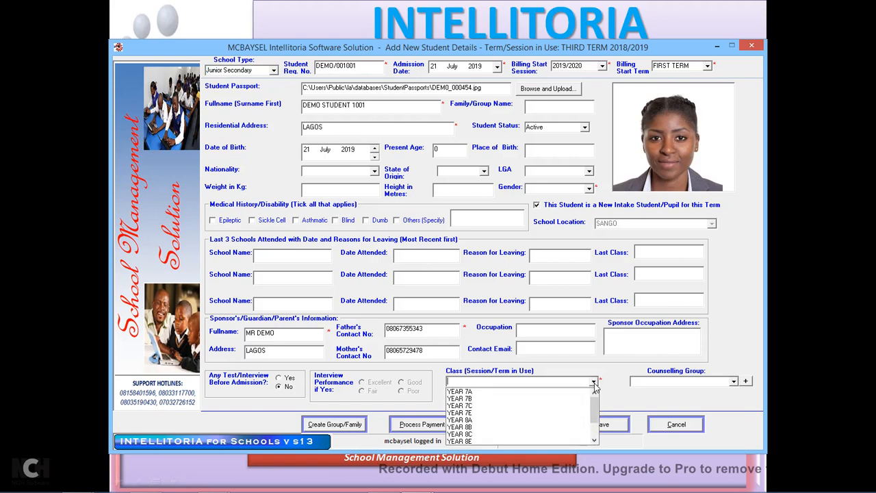
pyautogui.moveTo(596, 403)
pyautogui.mouseDown()
pyautogui.moveTo(597, 414)
pyautogui.moveTo(597, 396)
pyautogui.mouseUp()
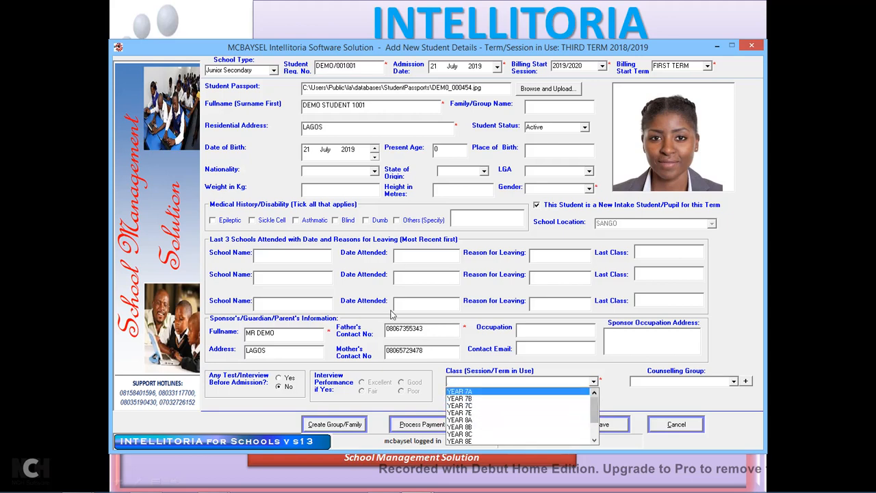
pyautogui.click(274, 70)
# Restore school type to Senior Secondary and assign the student to class DemoClassA.
pyautogui.click(273, 71)
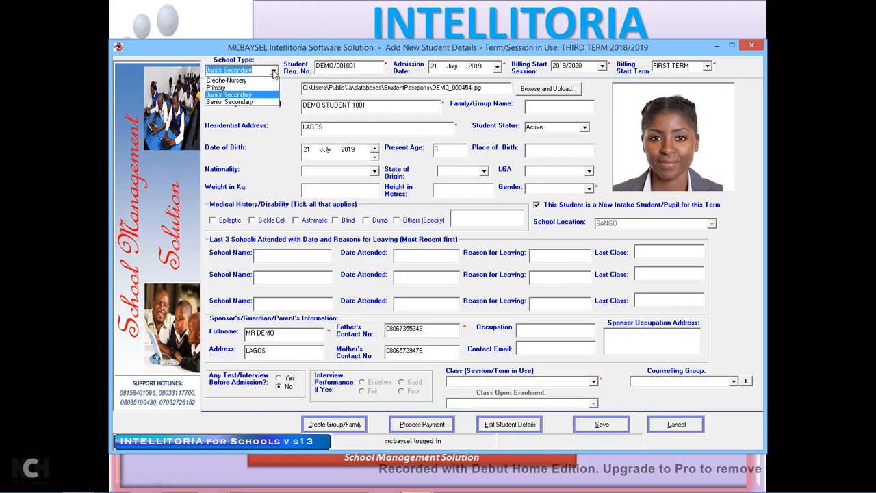
pyautogui.click(240, 102)
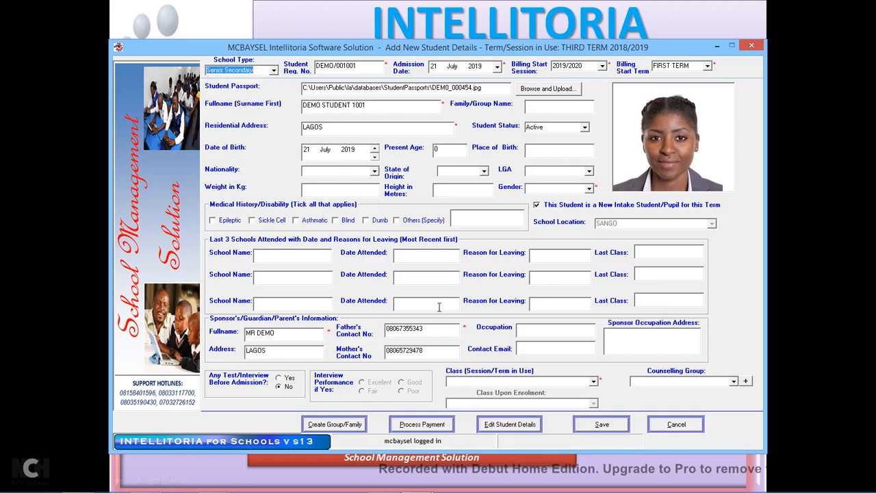
pyautogui.click(593, 382)
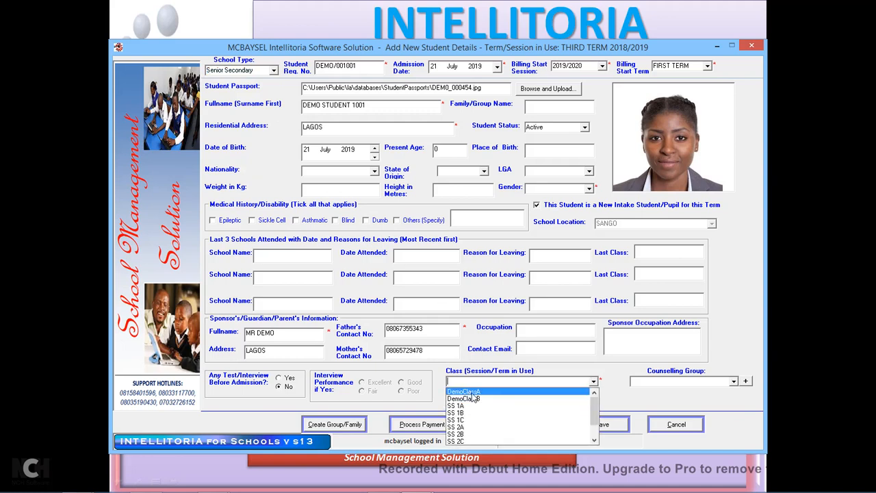
pyautogui.click(478, 392)
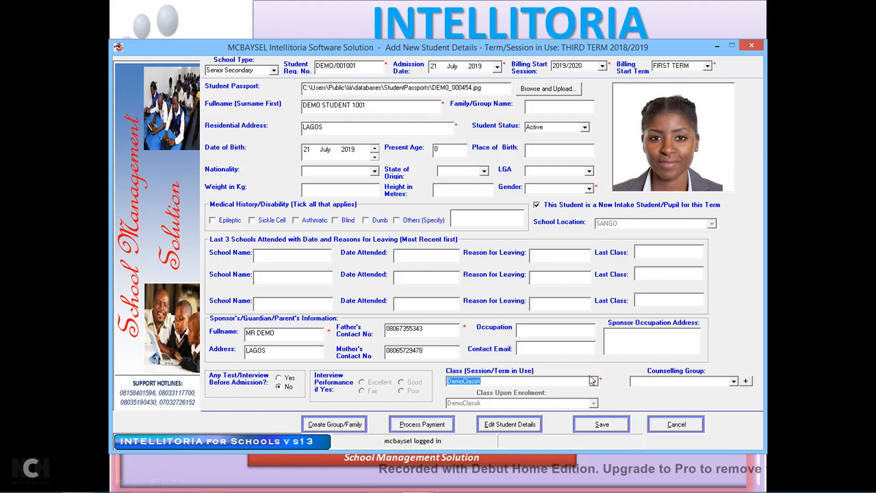
# After a failed save attempt, set the student's gender to Female.
pyautogui.click(603, 425)
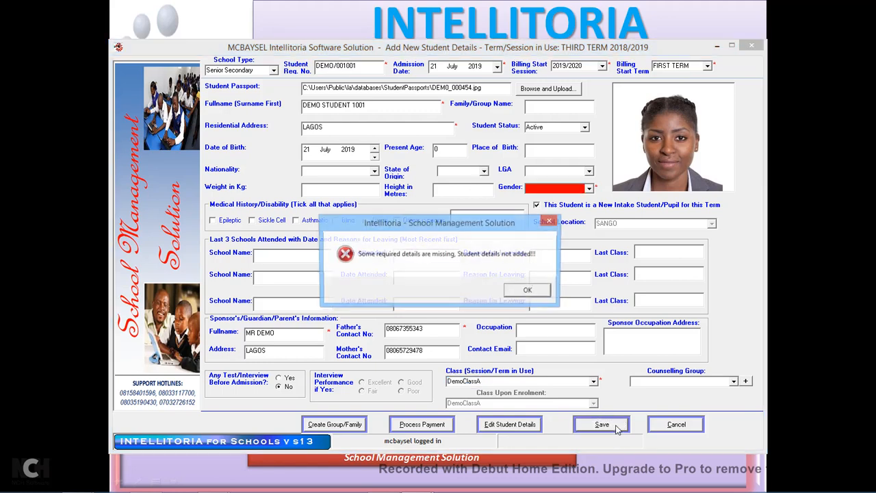
pyautogui.click(529, 293)
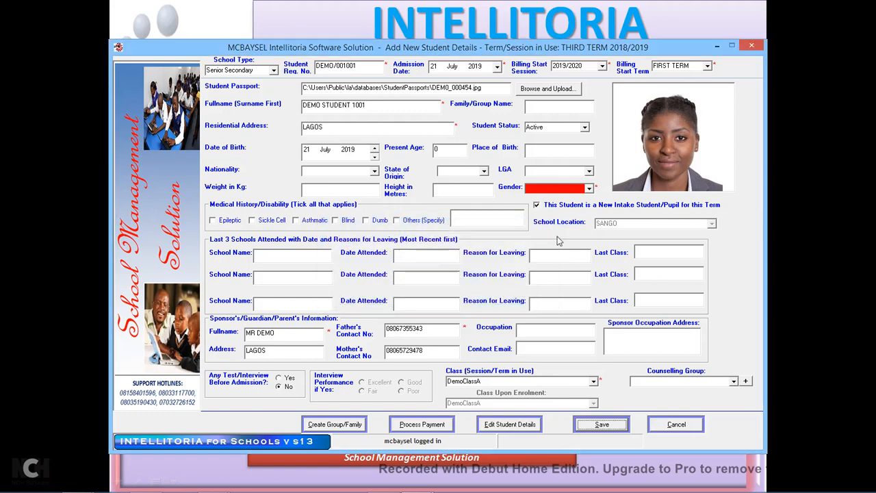
pyautogui.click(589, 187)
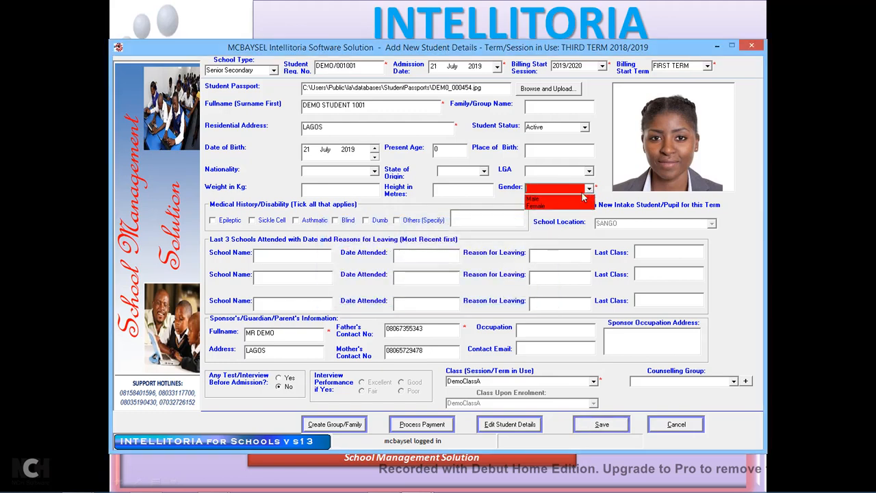
pyautogui.click(549, 205)
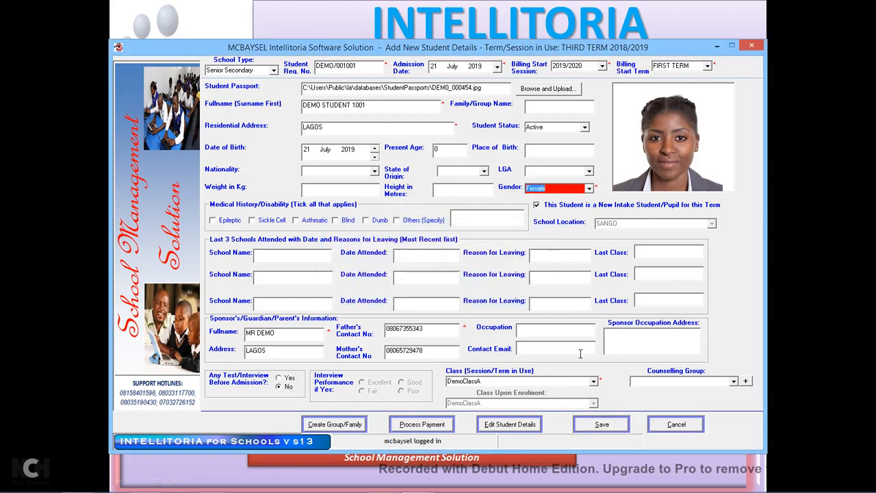
# Save the student record and accept adjusting the student's bill.
pyautogui.click(601, 424)
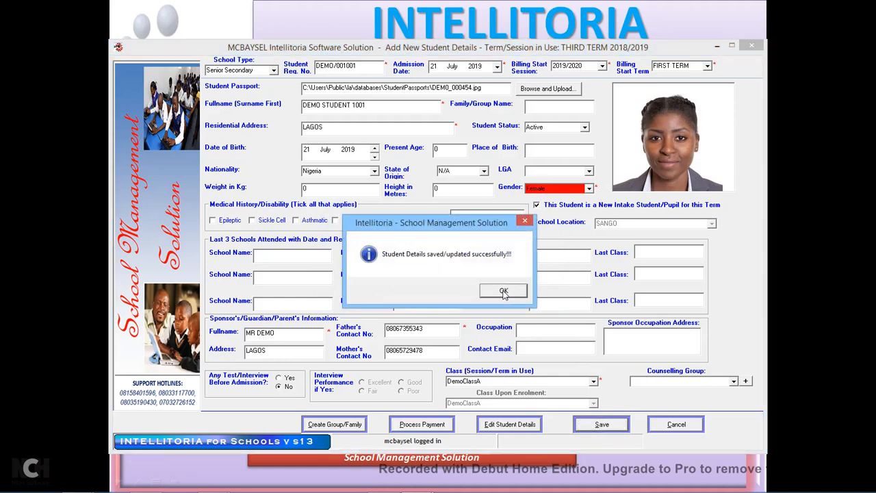
pyautogui.click(504, 291)
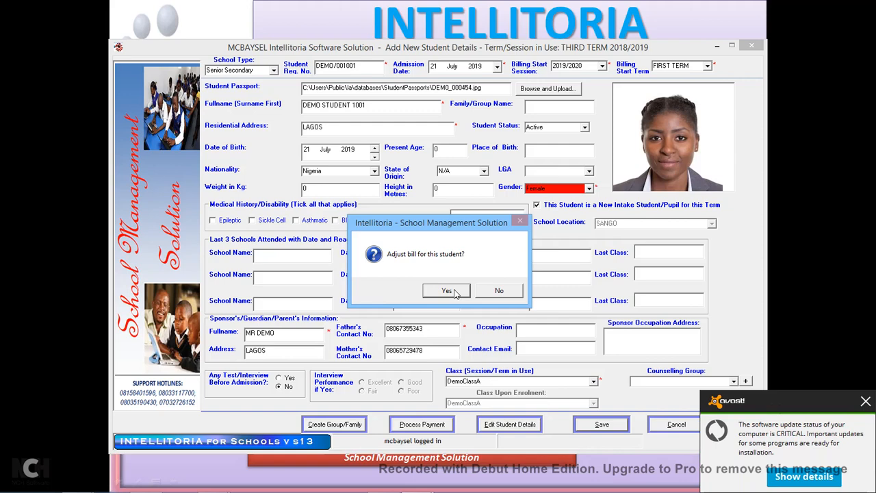
pyautogui.click(866, 402)
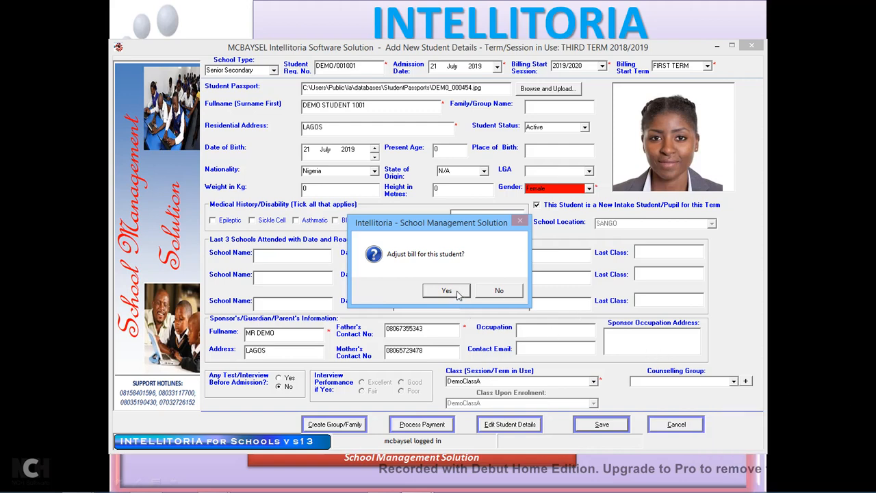
pyautogui.click(501, 291)
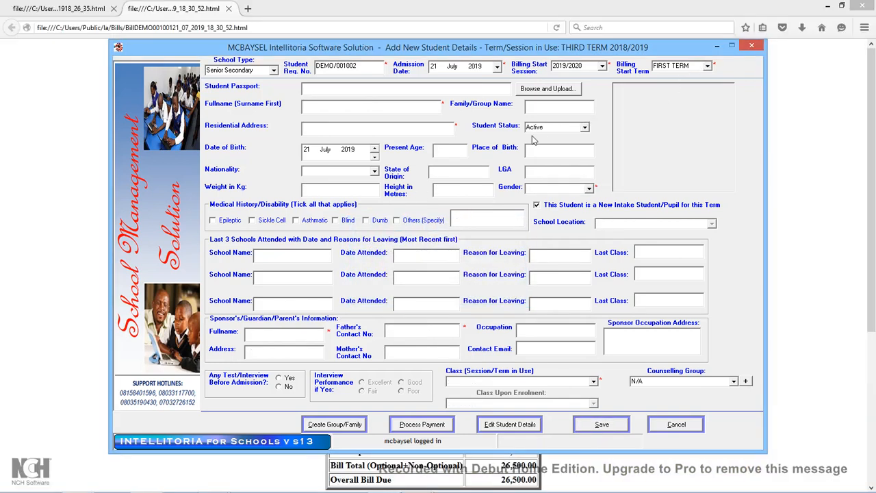
# Review DEMO STUDENT 1001's 26,500.00 first-term bill in Firefox, then minimise the browser.
pyautogui.click(79, 169)
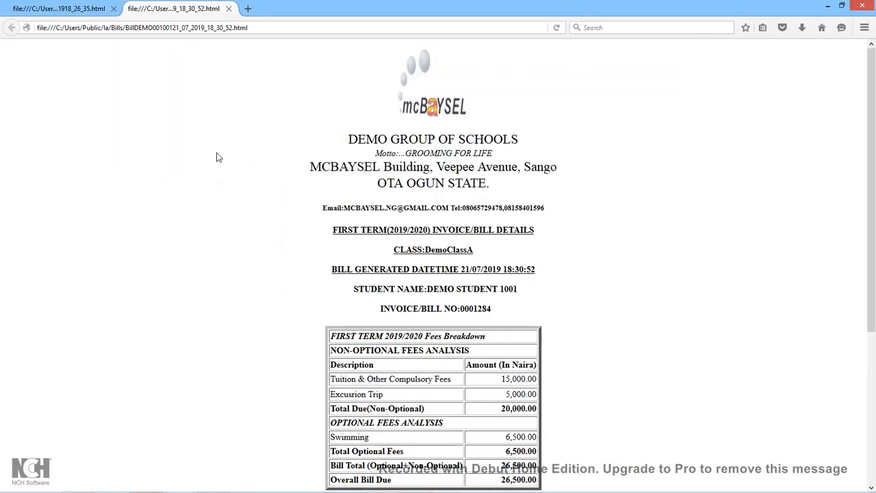
pyautogui.scroll(-3, 370, 218)
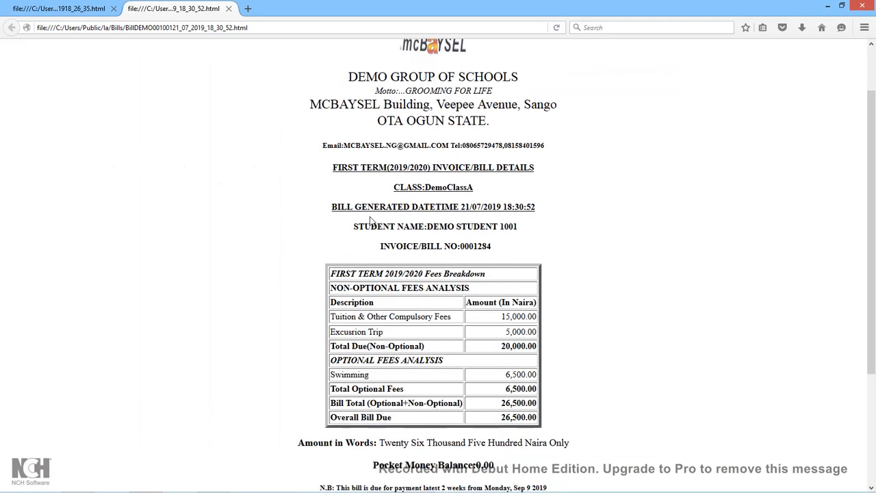
pyautogui.scroll(2, 370, 217)
pyautogui.scroll(-2, 370, 220)
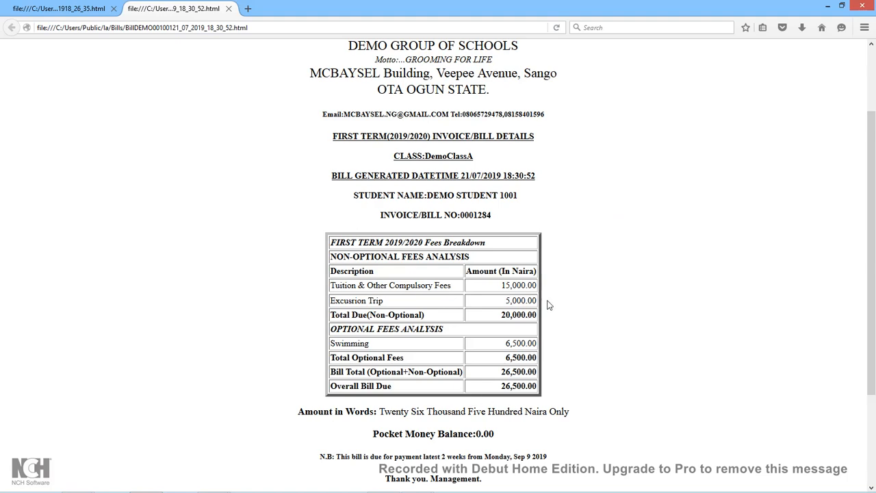
pyautogui.scroll(-4, 547, 304)
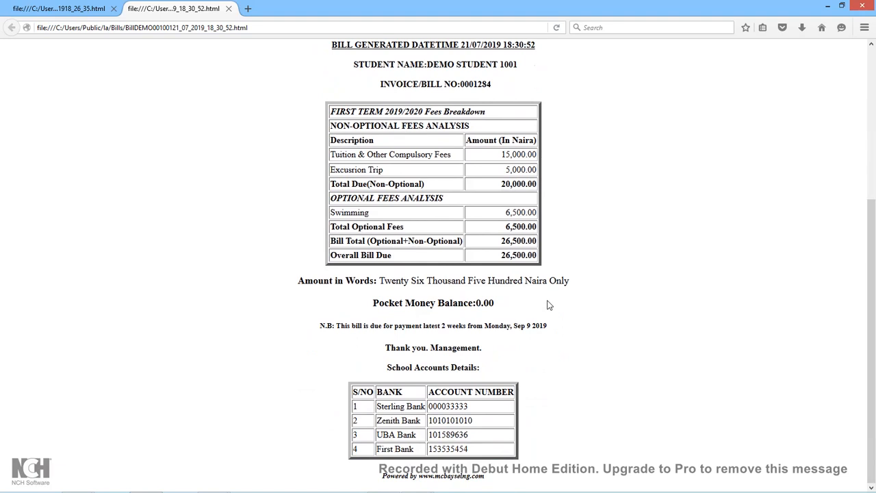
pyautogui.scroll(1, 460, 387)
pyautogui.scroll(-1, 460, 388)
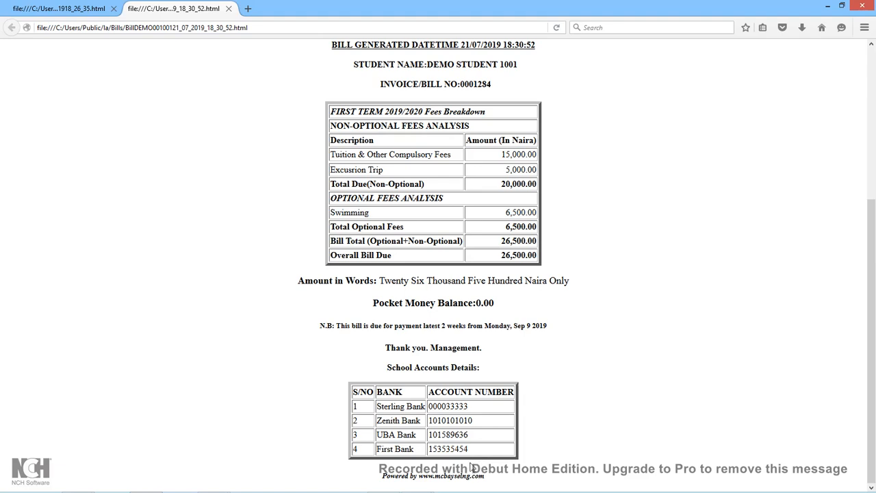
pyautogui.click(830, 7)
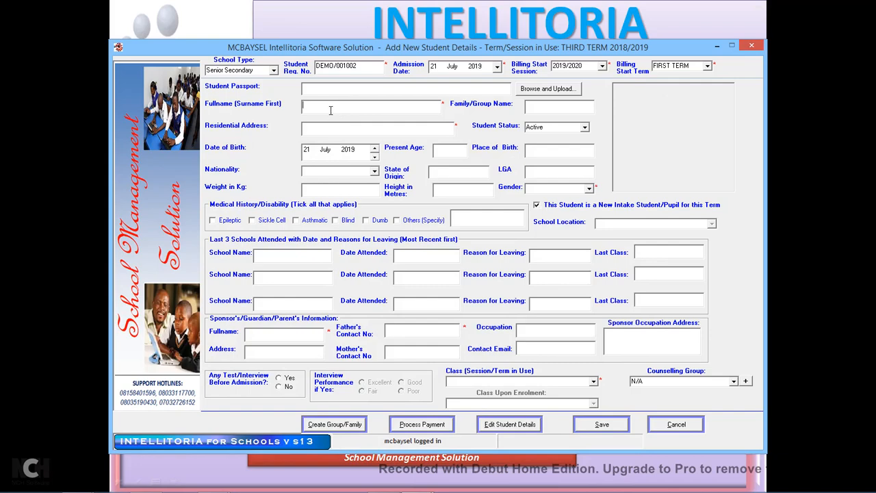
# Close the new student form and open Students > Search Students Database.
pyautogui.click(752, 46)
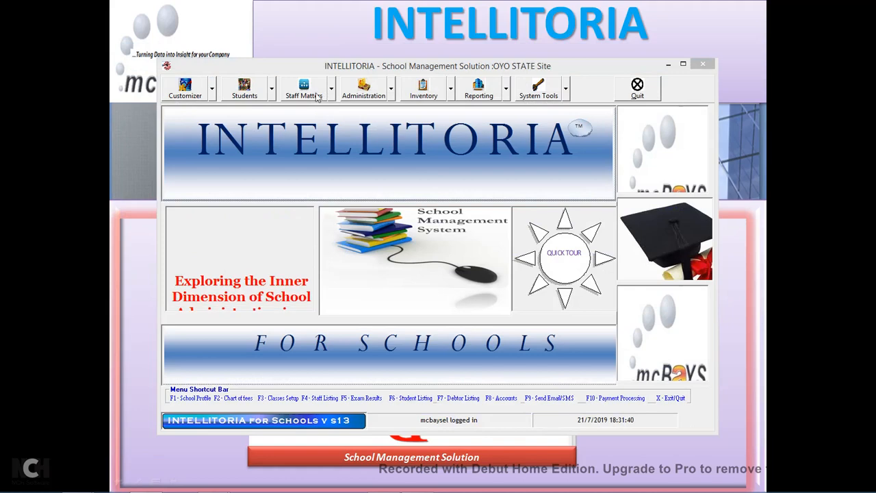
pyautogui.click(272, 92)
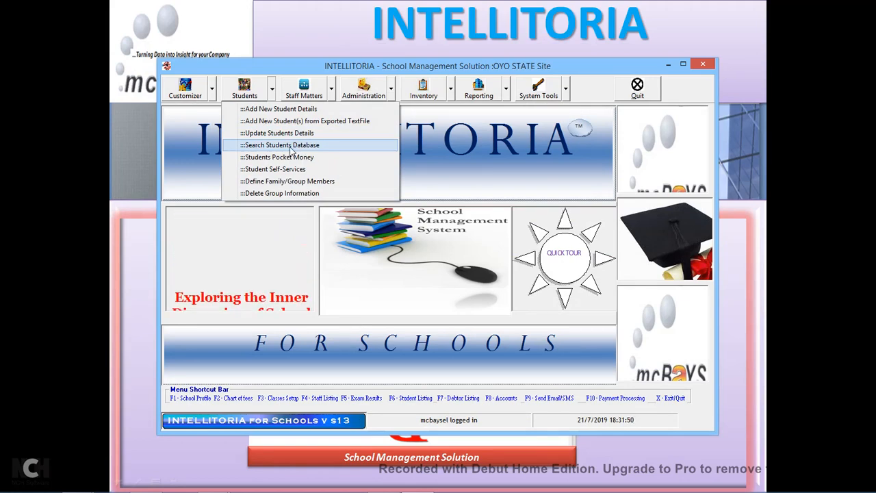
pyautogui.click(289, 146)
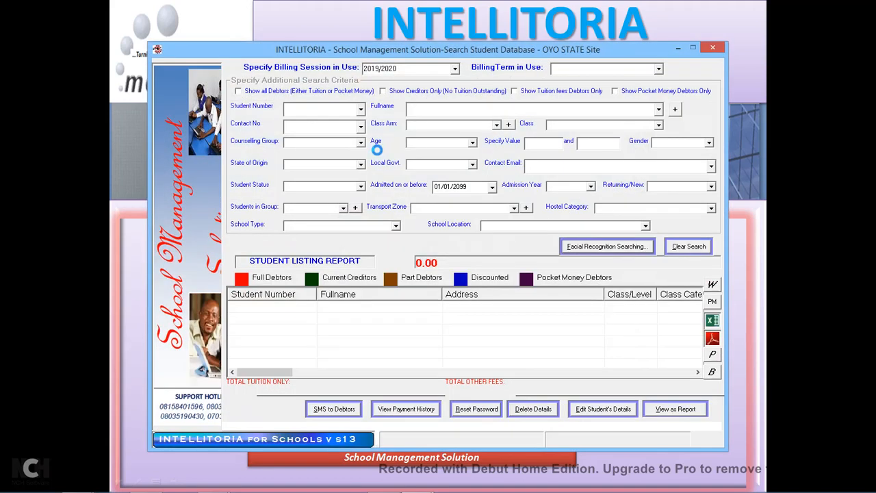
# Set the search's billing session to 2019/2020 and billing term to FIRST TERM.
pyautogui.click(659, 70)
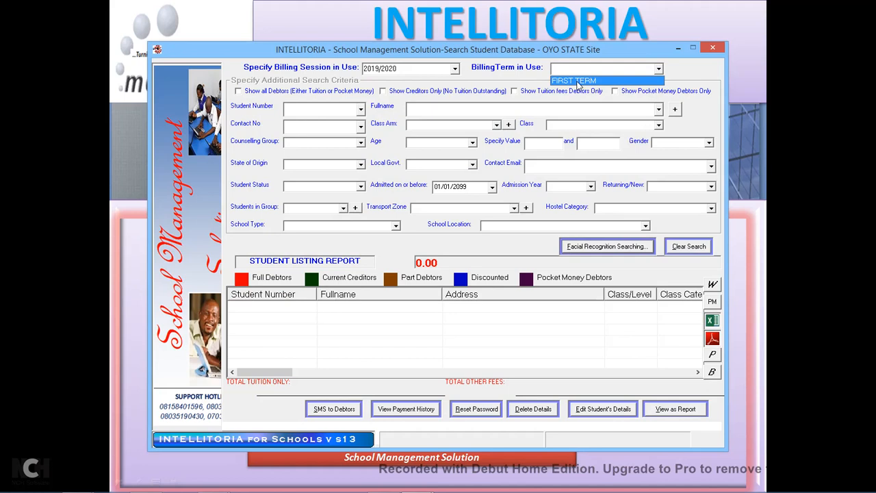
pyautogui.click(456, 69)
pyautogui.click(456, 69)
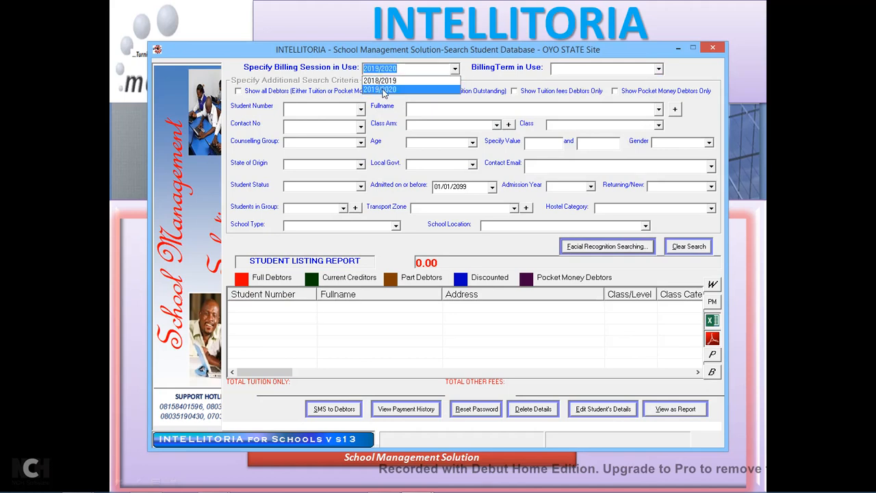
pyautogui.click(385, 90)
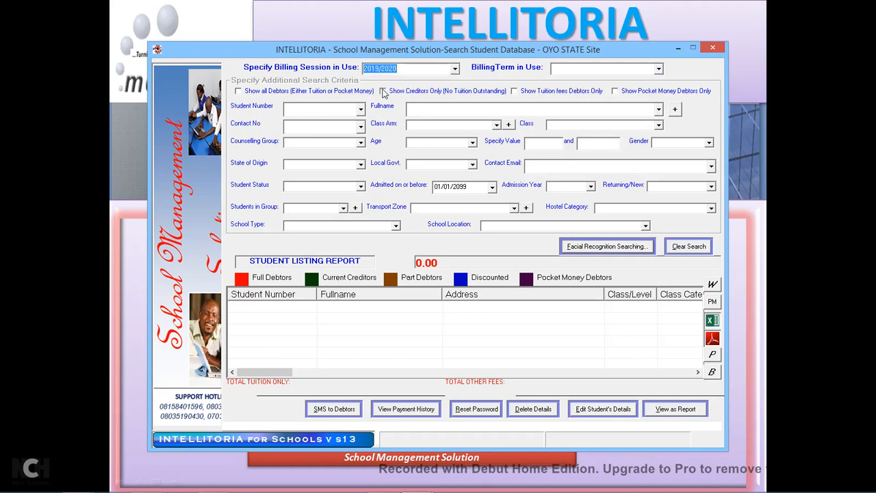
pyautogui.click(659, 70)
pyautogui.click(585, 84)
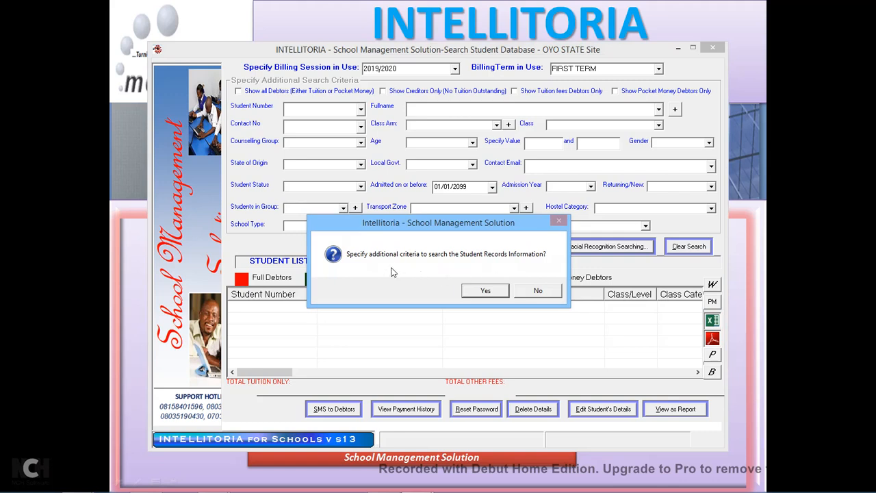
# Add criteria to list all debtors, try creditors-only (no records found), then remove that filter.
pyautogui.click(485, 291)
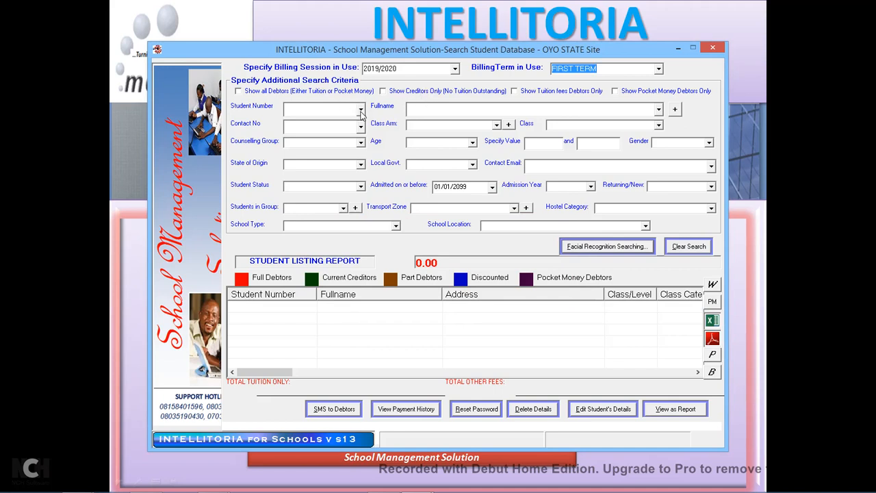
pyautogui.click(252, 94)
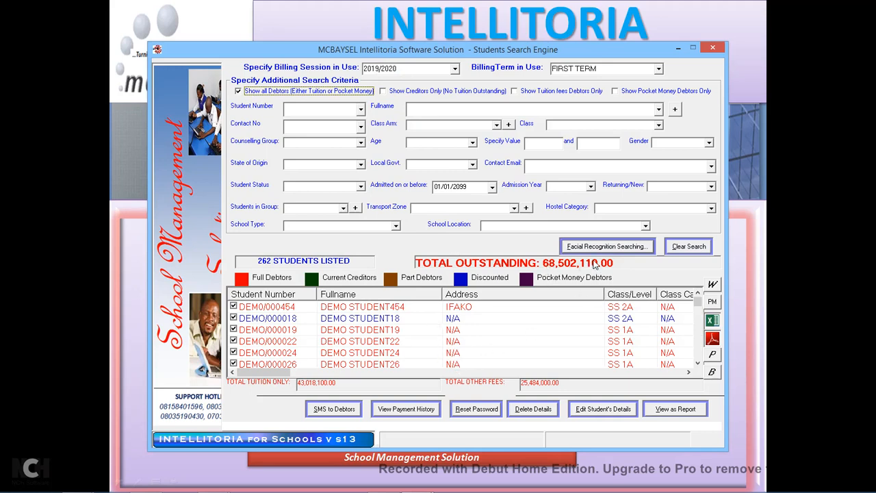
pyautogui.click(464, 92)
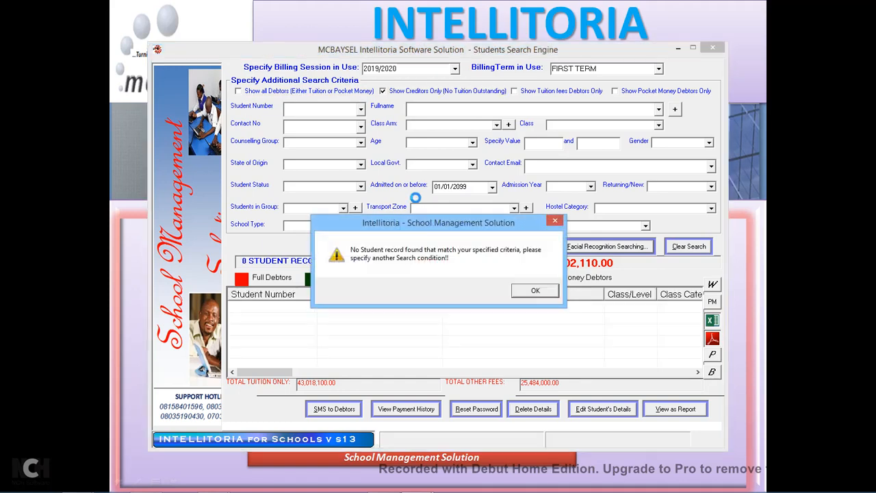
pyautogui.click(533, 290)
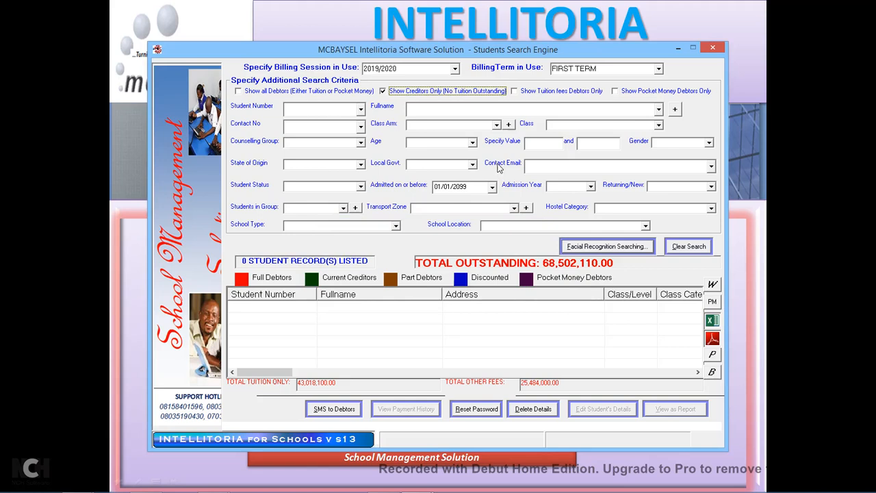
pyautogui.click(491, 93)
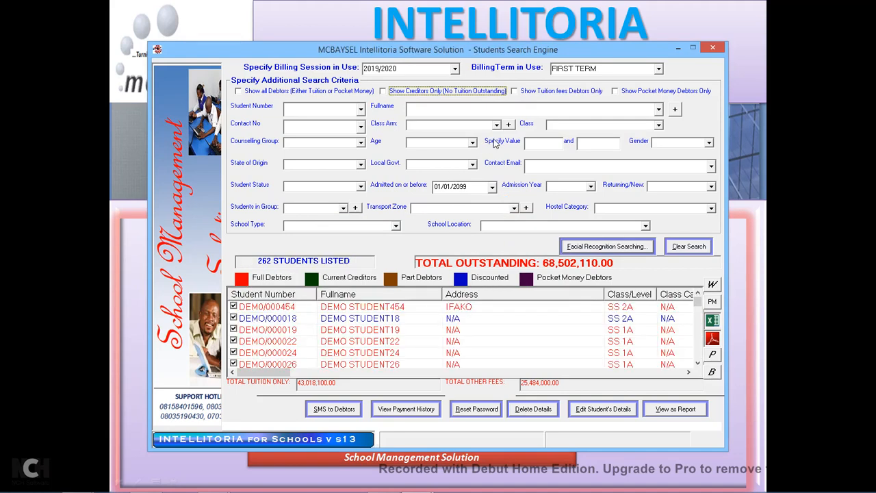
# Search names similar to 1001, look up DEMO PUPIL 246, then clear the search criteria.
pyautogui.click(659, 111)
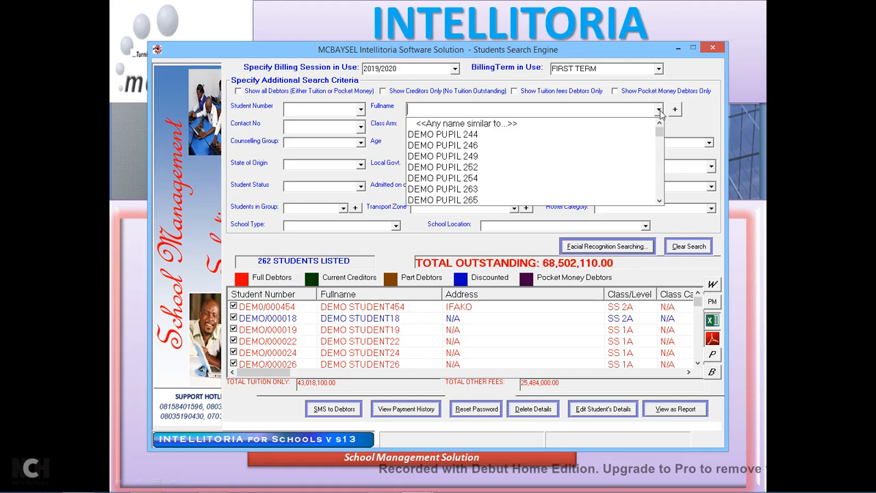
pyautogui.click(480, 124)
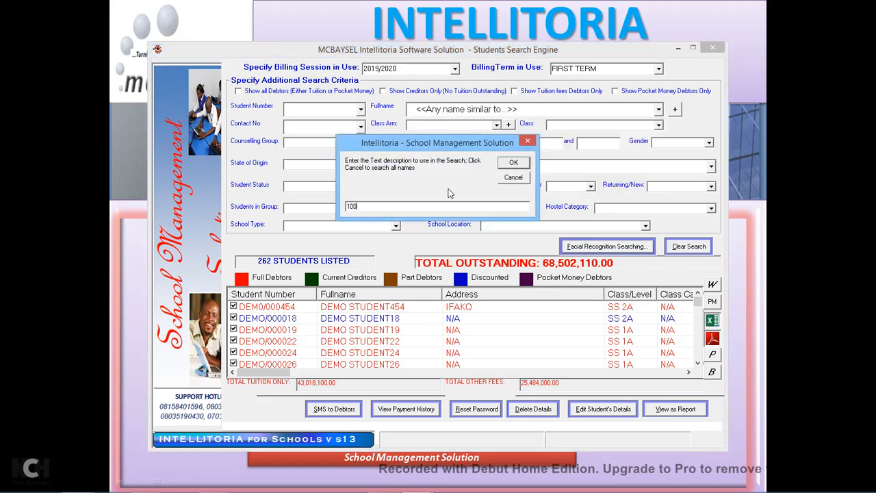
pyautogui.click(514, 165)
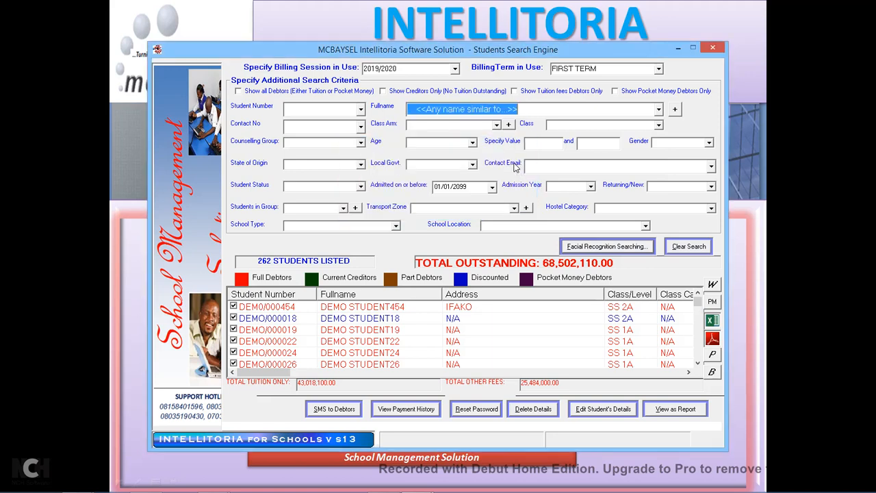
pyautogui.click(446, 309)
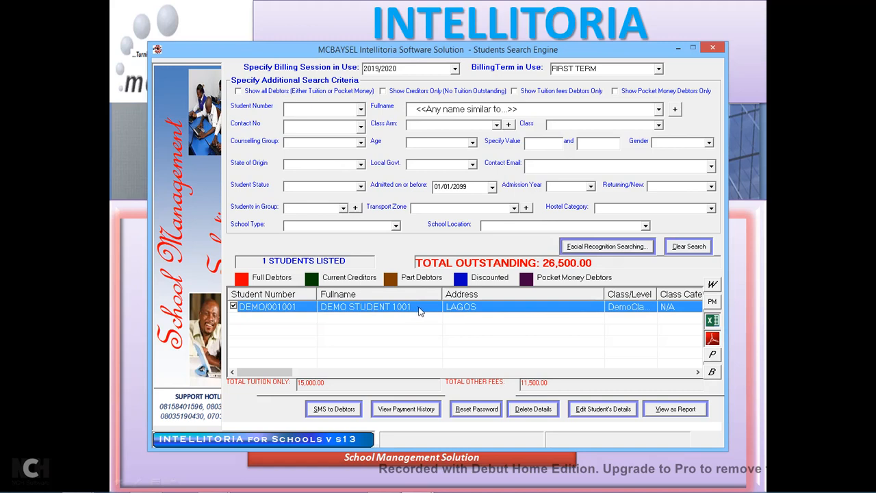
pyautogui.click(659, 111)
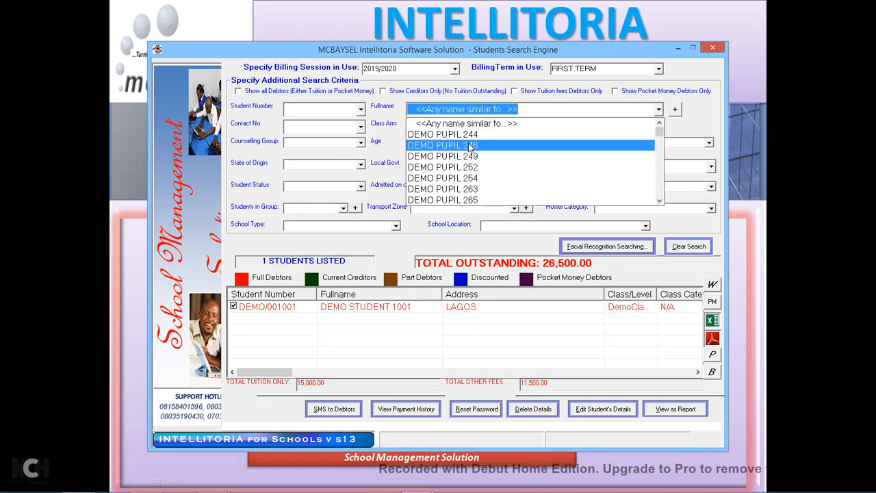
pyautogui.click(470, 147)
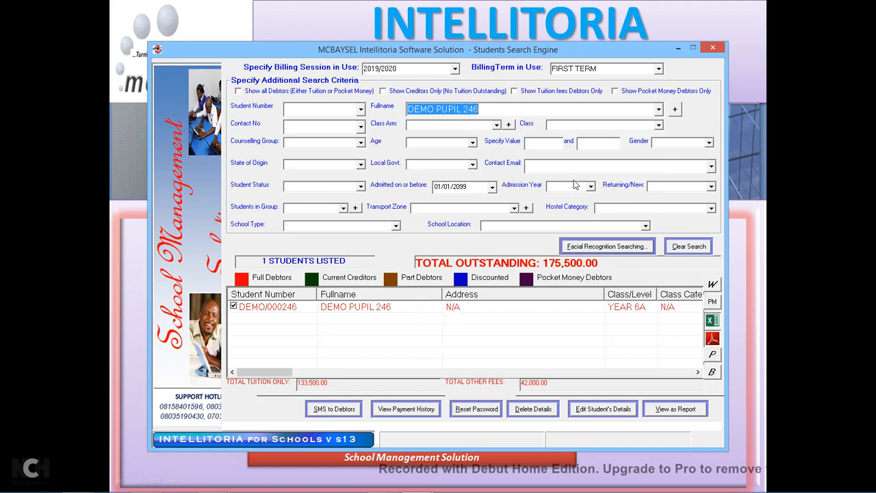
pyautogui.click(681, 246)
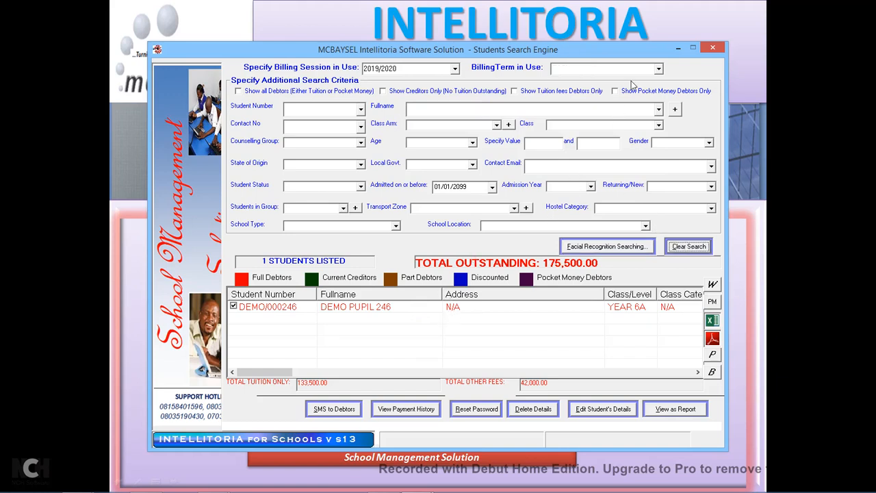
# Search the FIRST TERM billing term and narrow the students to class arm SS 2A.
pyautogui.click(658, 68)
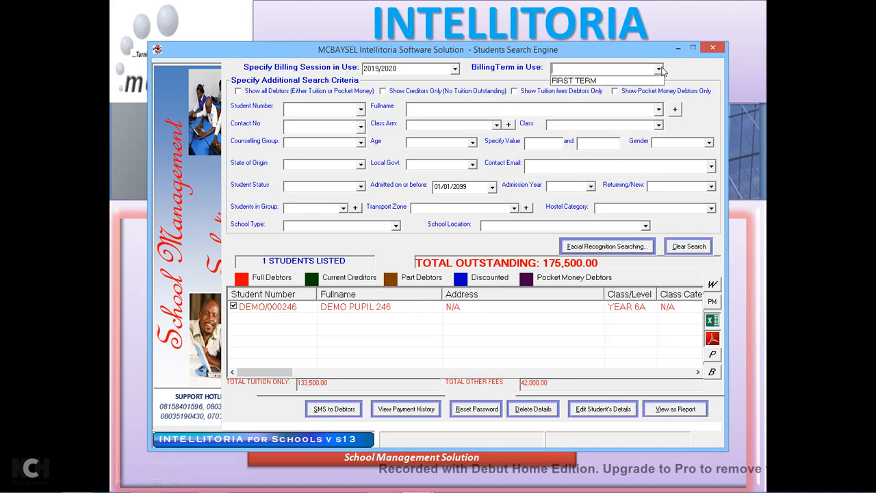
pyautogui.click(590, 80)
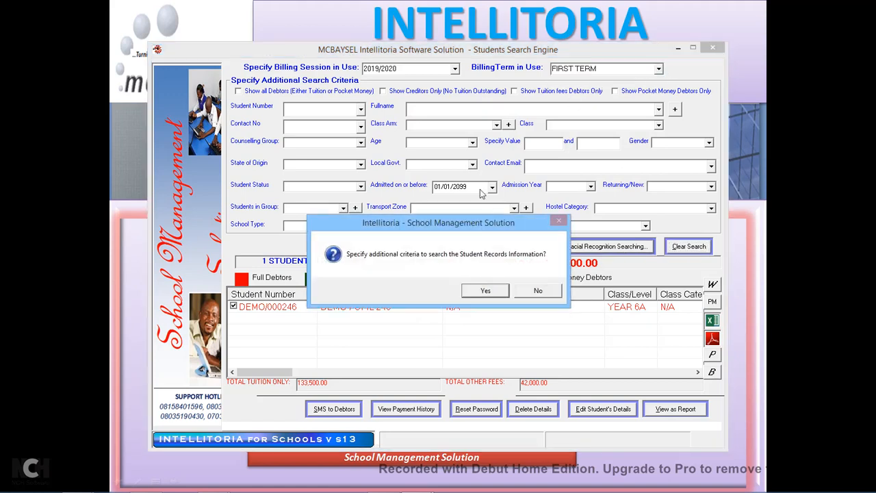
pyautogui.click(503, 293)
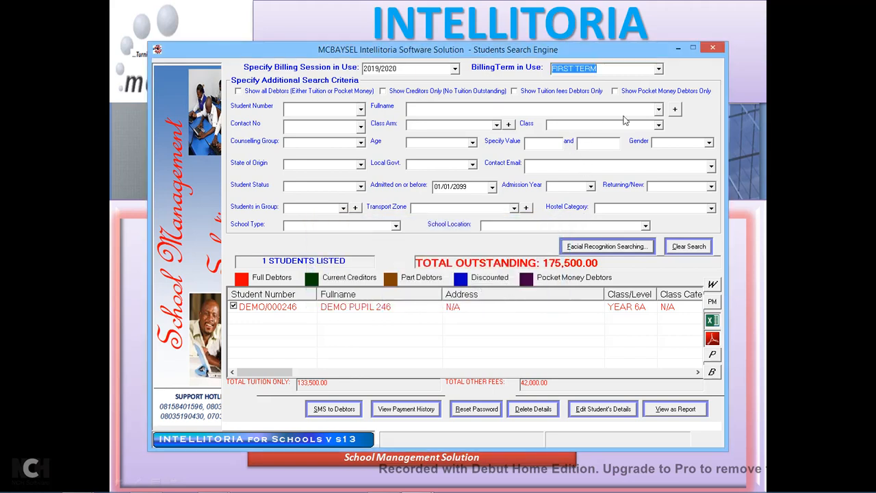
pyautogui.click(497, 126)
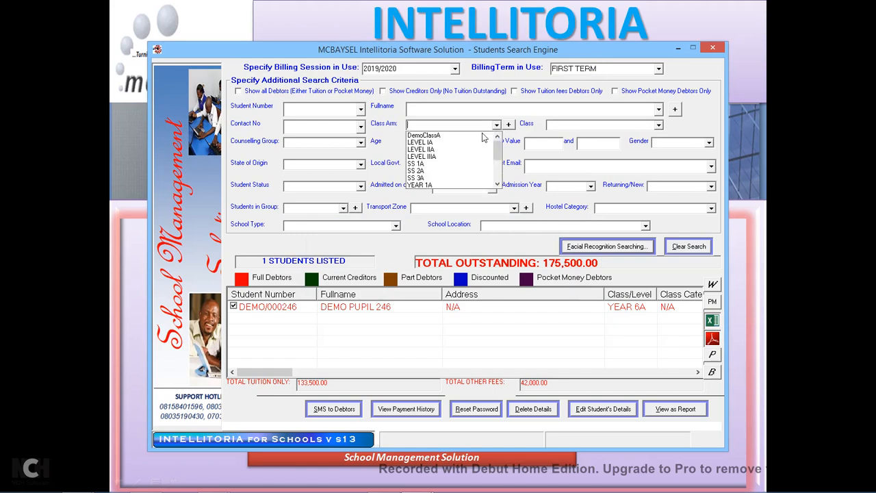
pyautogui.click(434, 141)
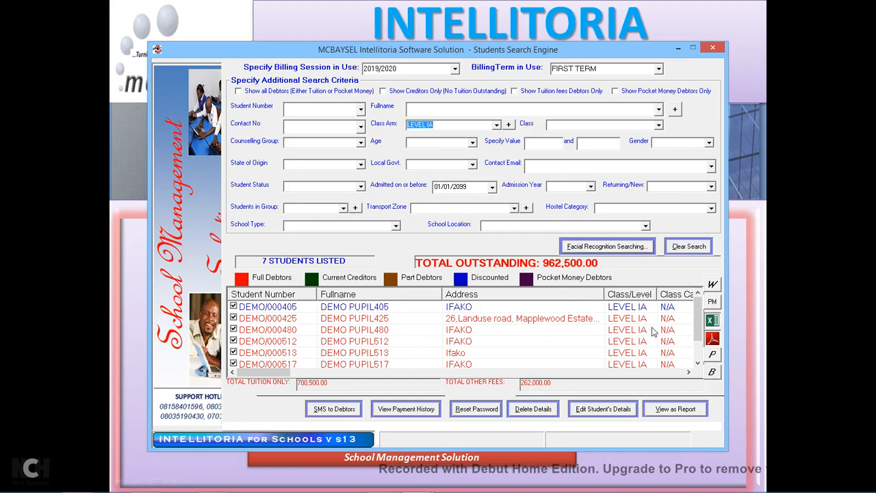
pyautogui.click(699, 365)
pyautogui.click(698, 365)
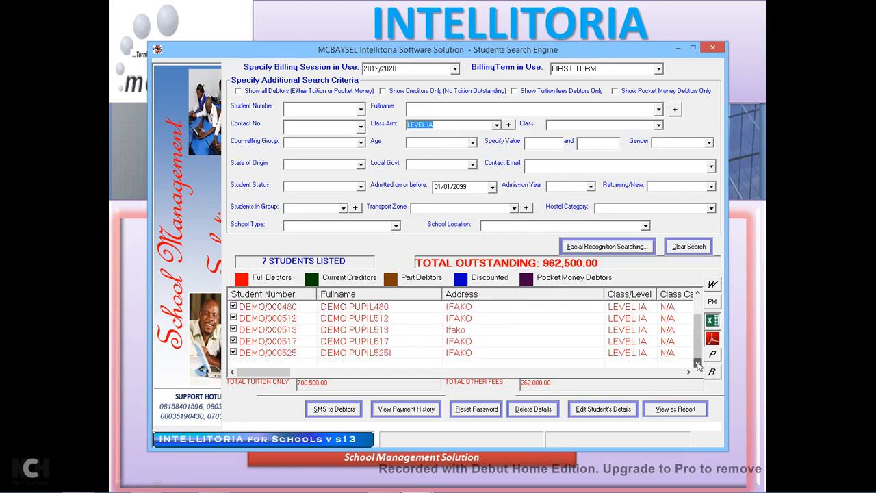
pyautogui.moveTo(698, 351); pyautogui.dragTo(698, 332)
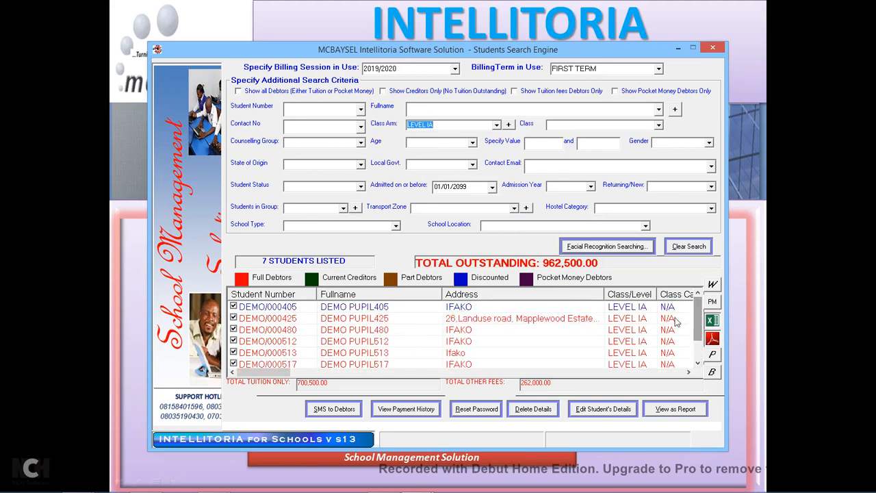
pyautogui.click(497, 126)
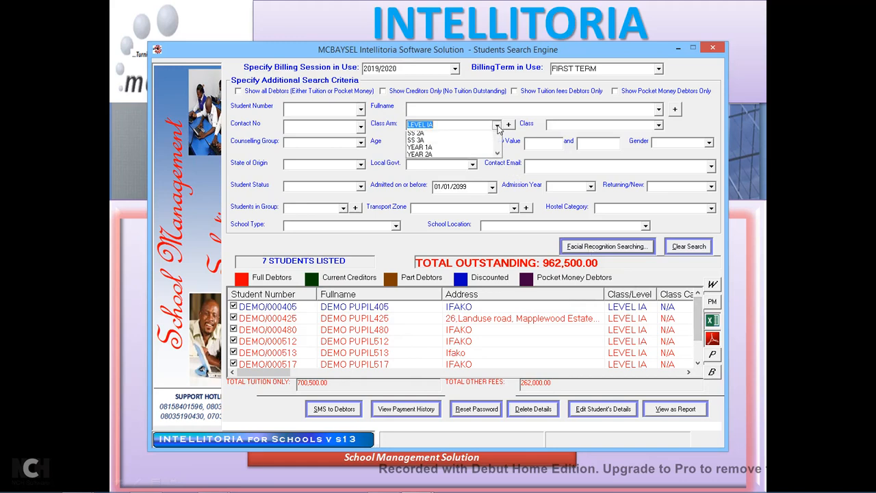
pyautogui.click(432, 164)
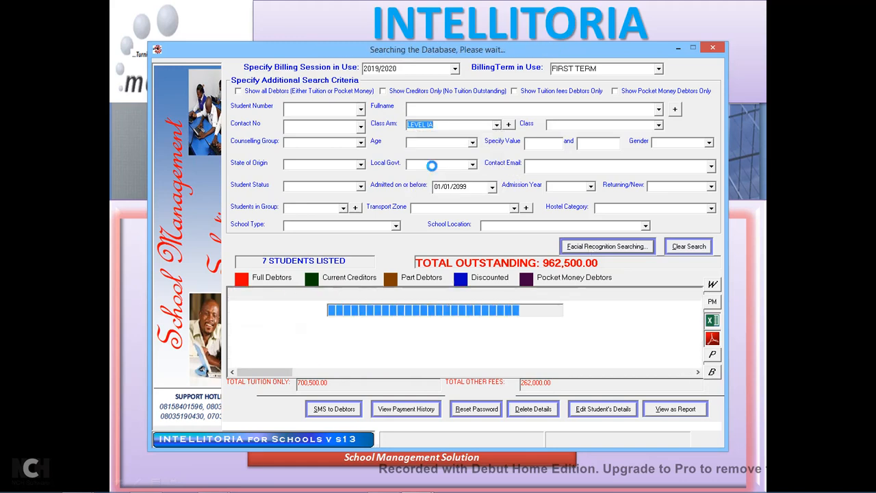
pyautogui.moveTo(698, 306); pyautogui.dragTo(700, 330)
pyautogui.moveTo(698, 341); pyautogui.dragTo(698, 302)
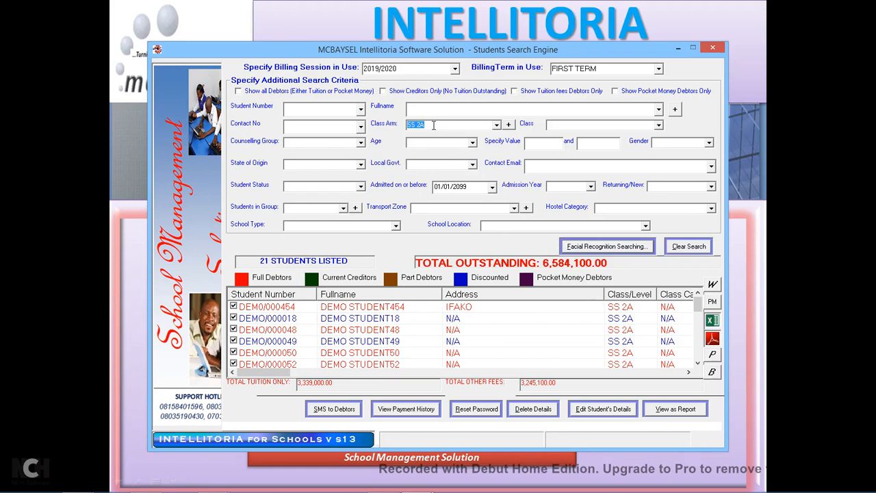
# Include all debtors, then try state of origin Lagos, Ogun and Osun; none return records.
pyautogui.click(352, 92)
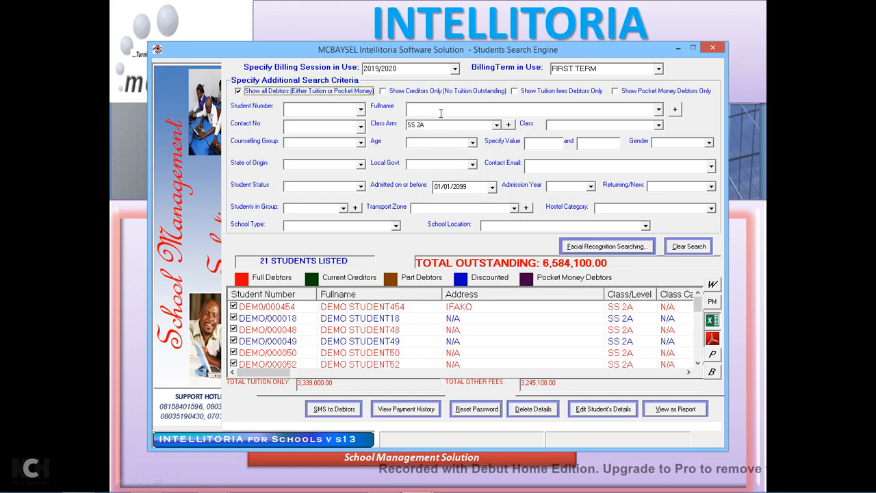
pyautogui.click(360, 166)
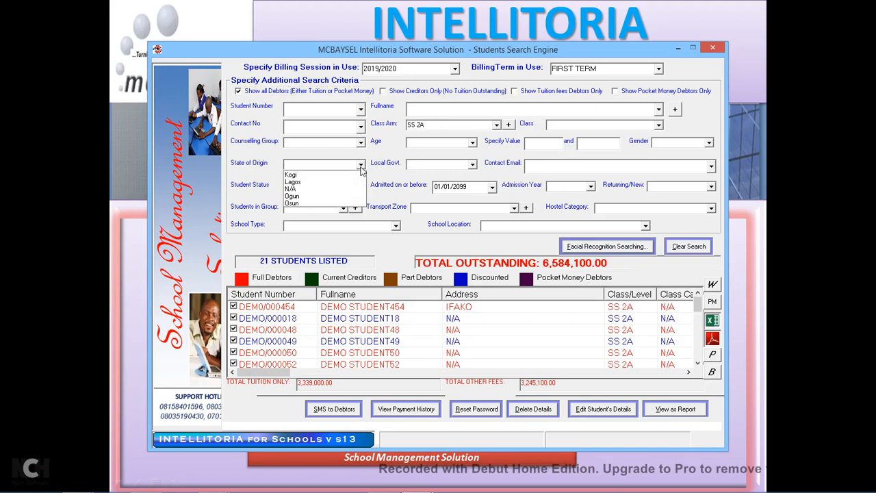
pyautogui.click(302, 183)
pyautogui.click(534, 291)
pyautogui.click(361, 165)
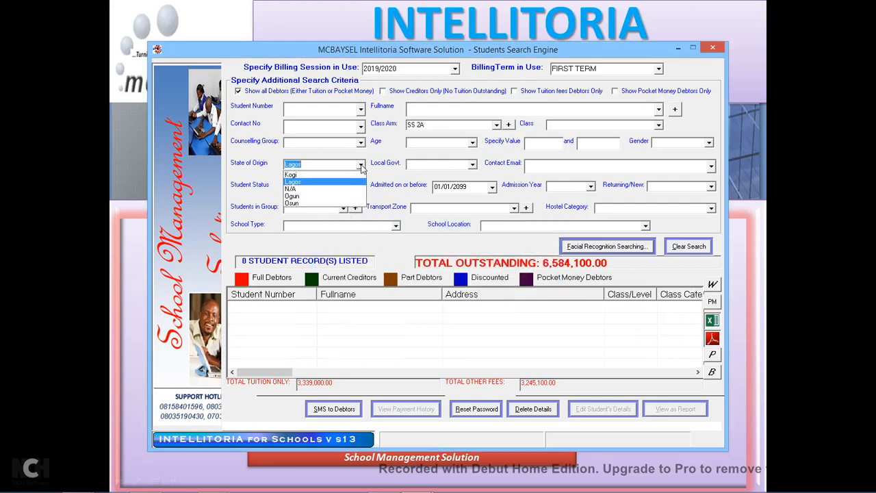
pyautogui.click(293, 196)
pyautogui.click(534, 291)
pyautogui.click(361, 164)
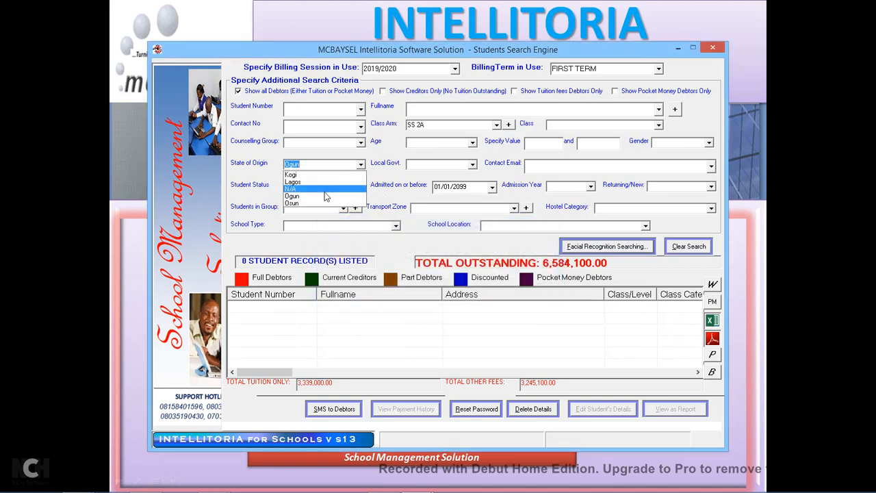
pyautogui.click(315, 204)
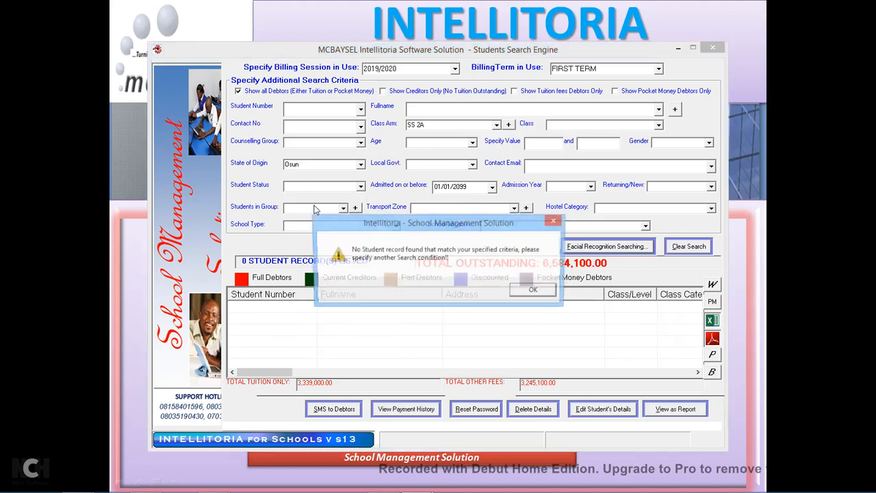
pyautogui.click(535, 291)
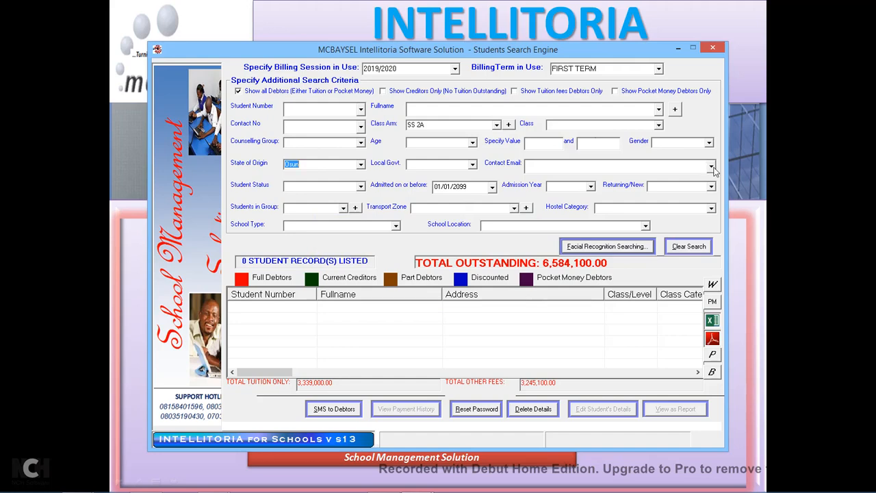
# Close the current student search and start a new Search Students Database.
pyautogui.click(713, 49)
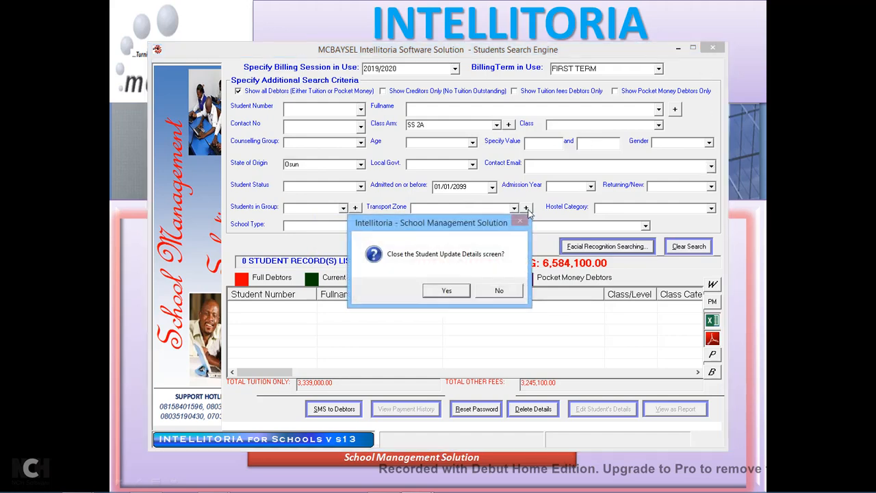
pyautogui.click(456, 292)
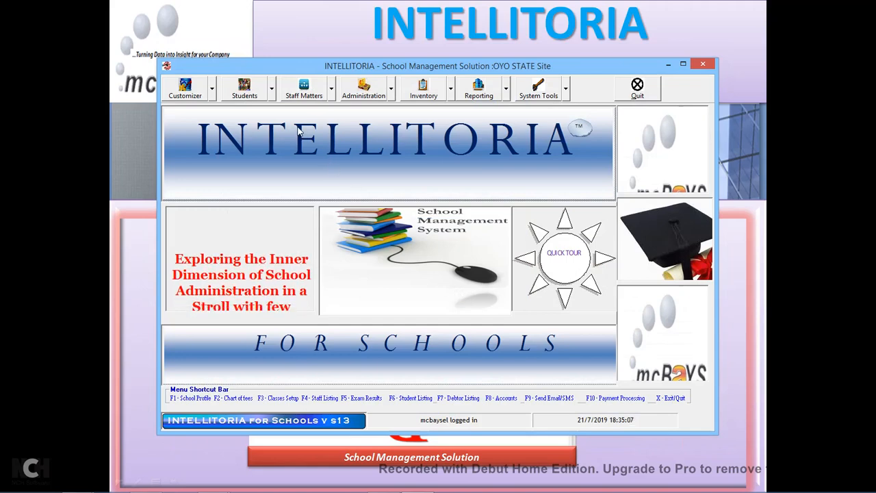
pyautogui.click(272, 97)
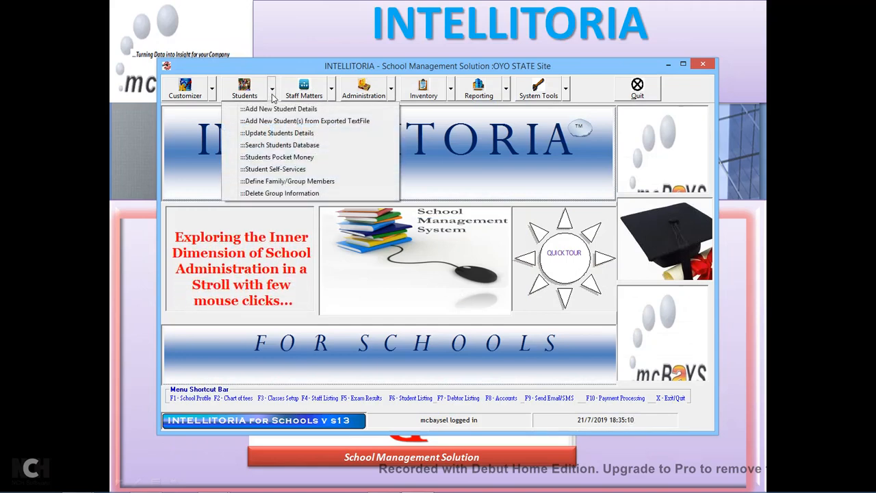
pyautogui.click(299, 145)
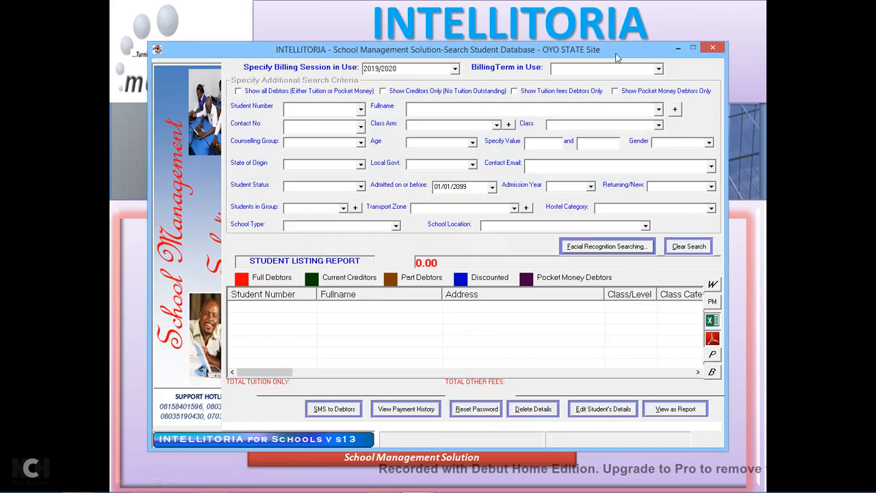
# Search FIRST TERM with extra criteria, filter to class SS 1, and select a student record.
pyautogui.click(659, 69)
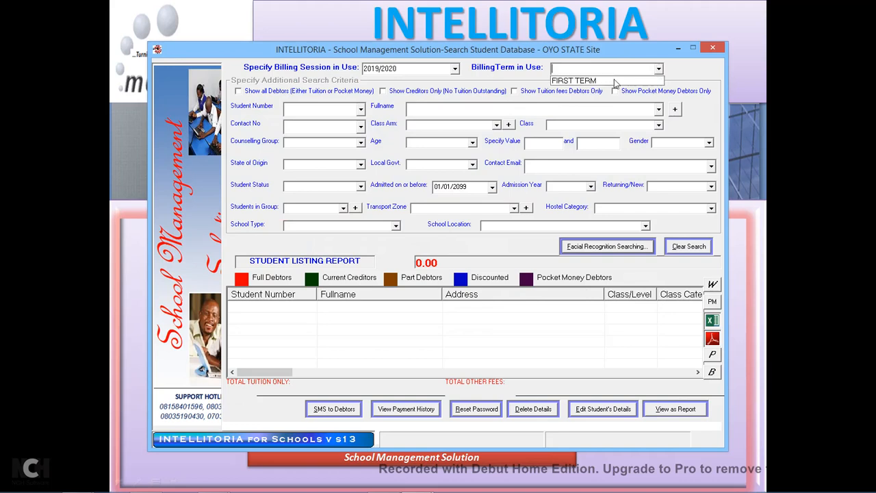
pyautogui.click(578, 80)
pyautogui.click(491, 290)
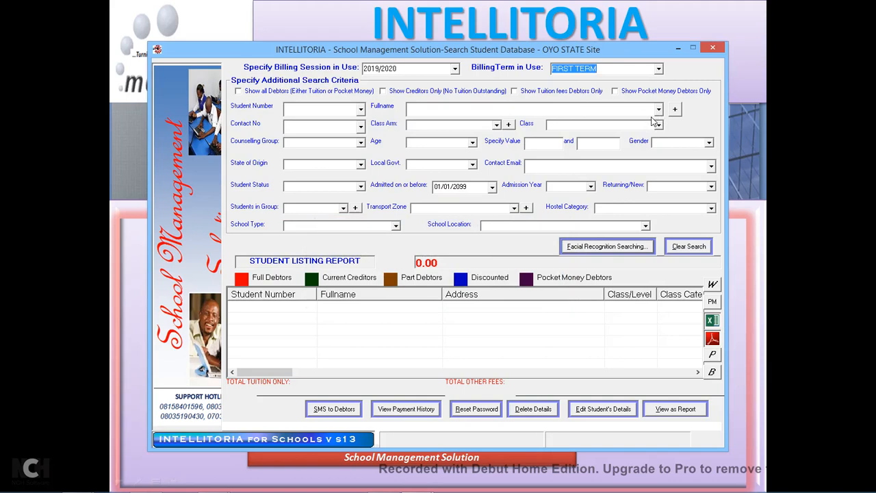
pyautogui.click(497, 126)
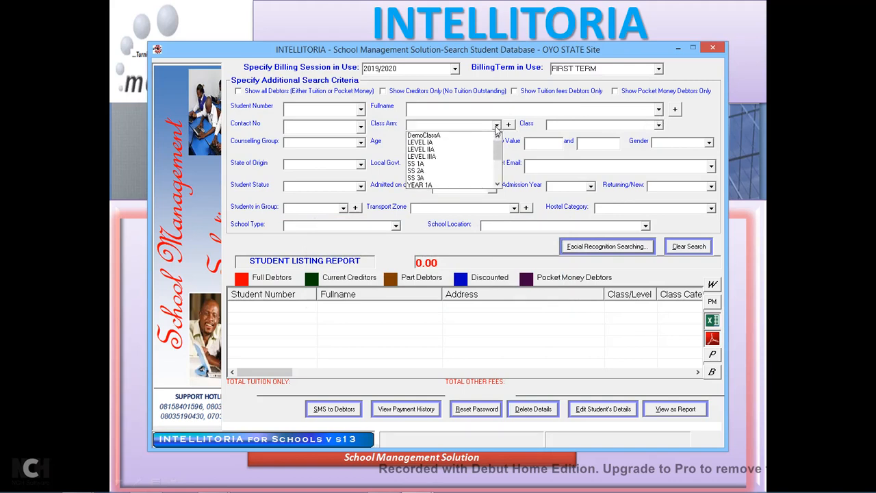
pyautogui.click(660, 127)
pyautogui.click(660, 127)
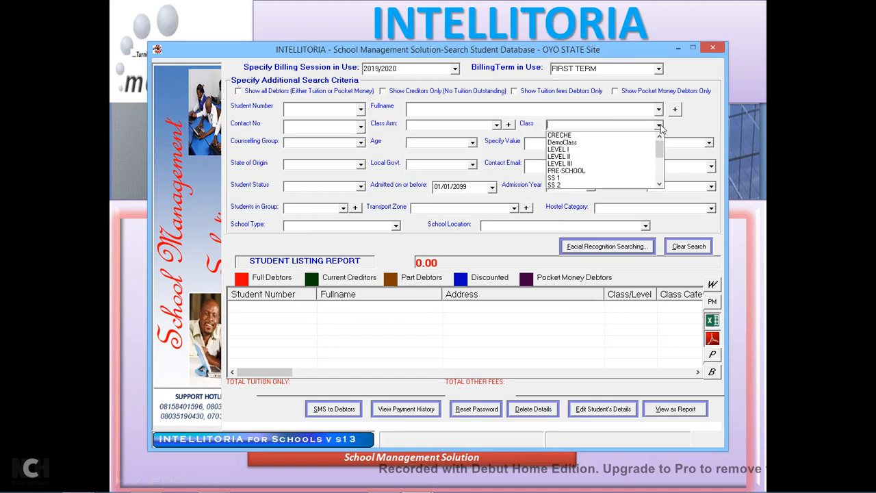
pyautogui.click(568, 178)
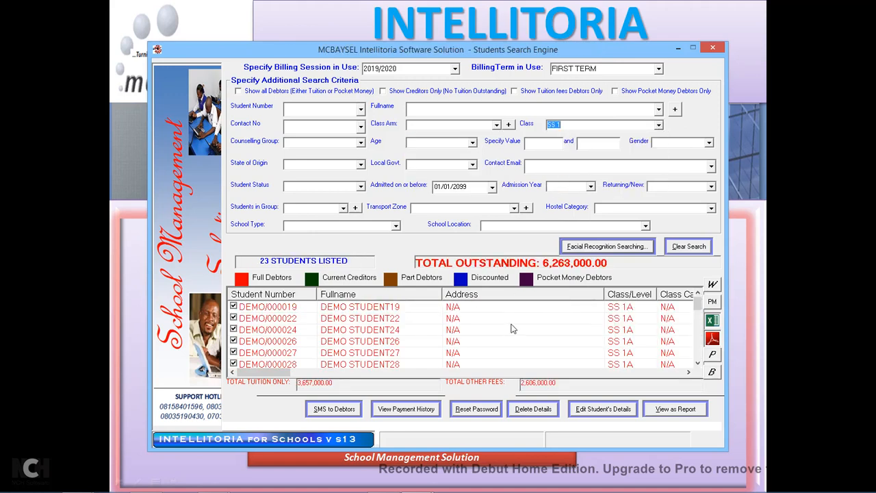
pyautogui.click(384, 359)
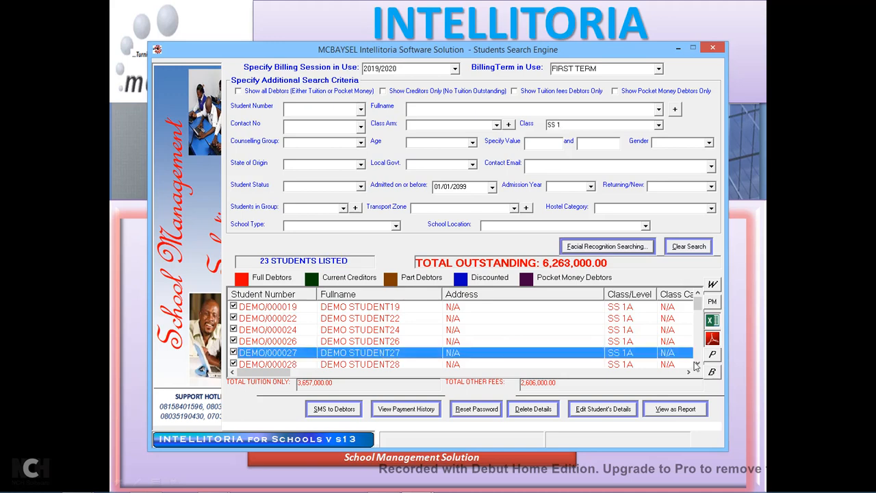
pyautogui.click(698, 363)
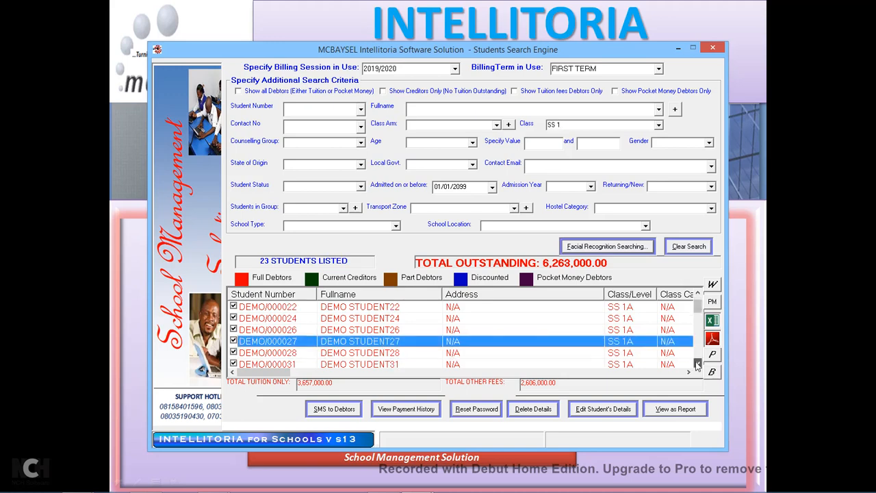
# Change the selected student's gender to Female and save, declining to adjust the bill.
pyautogui.doubleClick(384, 347)
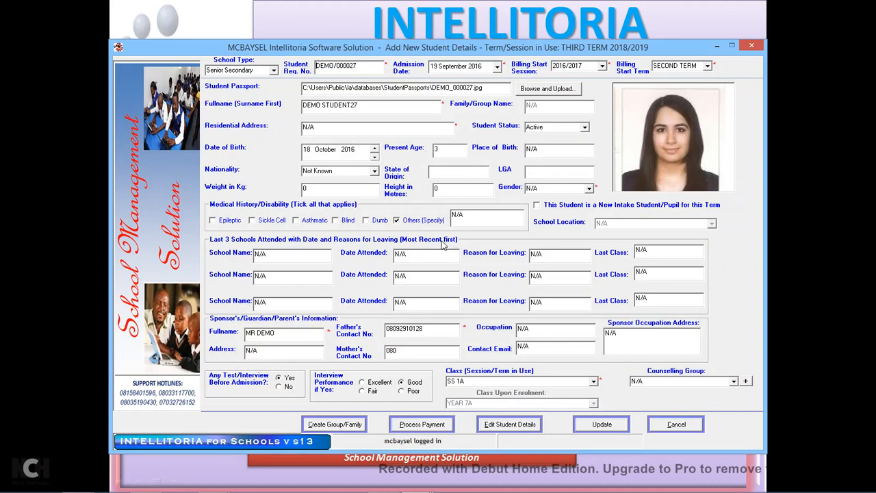
pyautogui.click(589, 188)
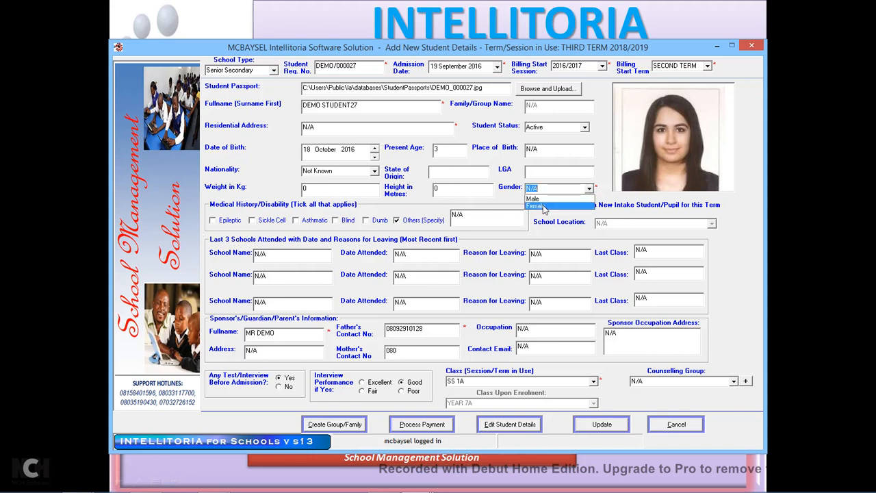
pyautogui.click(545, 207)
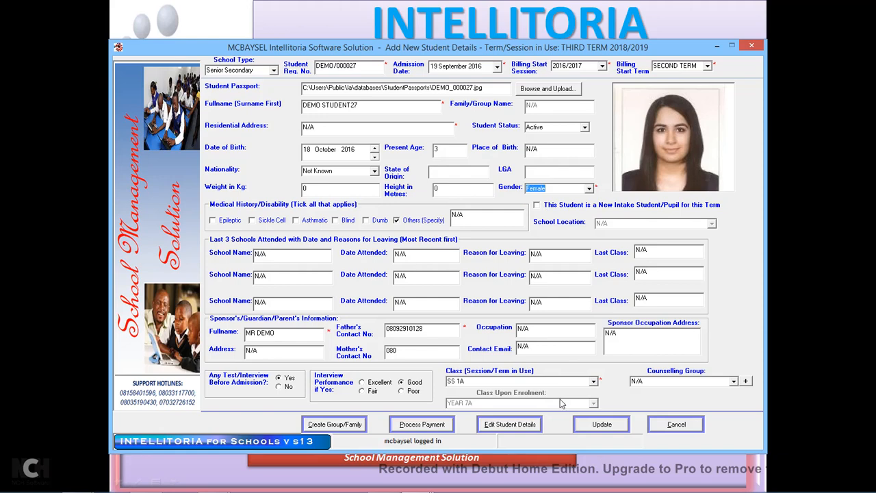
pyautogui.click(597, 425)
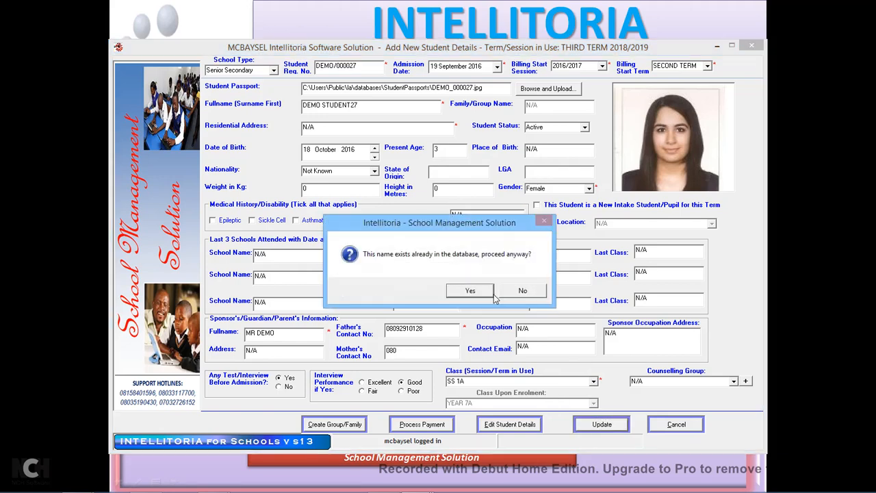
pyautogui.click(471, 291)
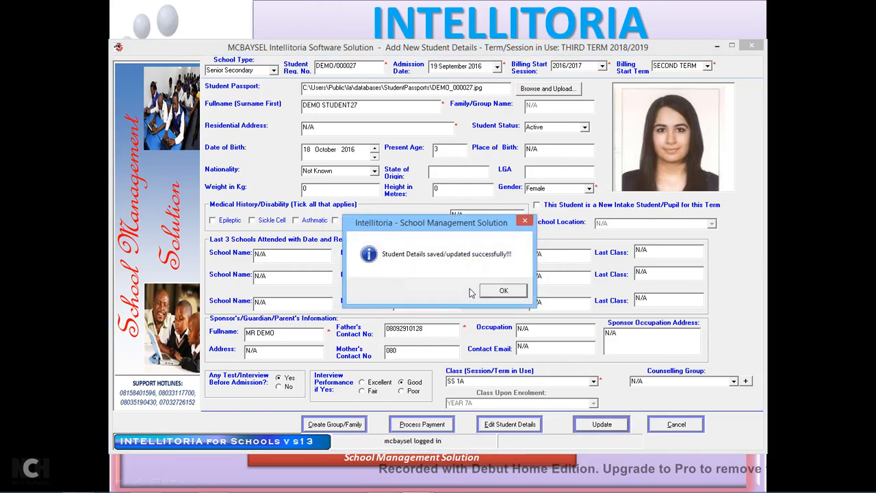
pyautogui.click(500, 291)
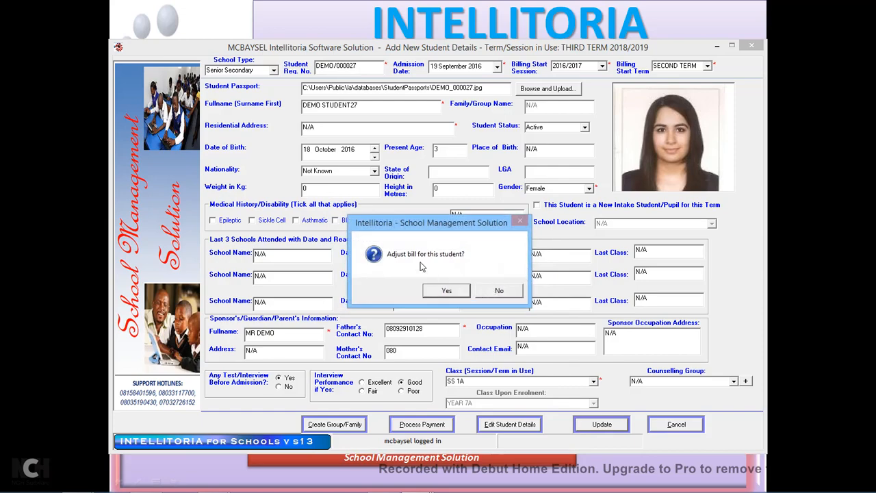
pyautogui.click(494, 292)
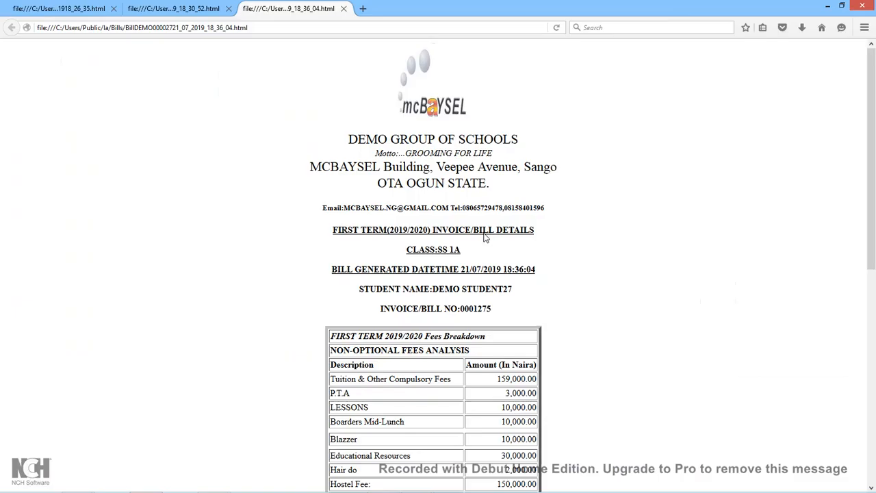
# Minimize the Firefox invoice to return to the Students Search Engine.
pyautogui.click(829, 6)
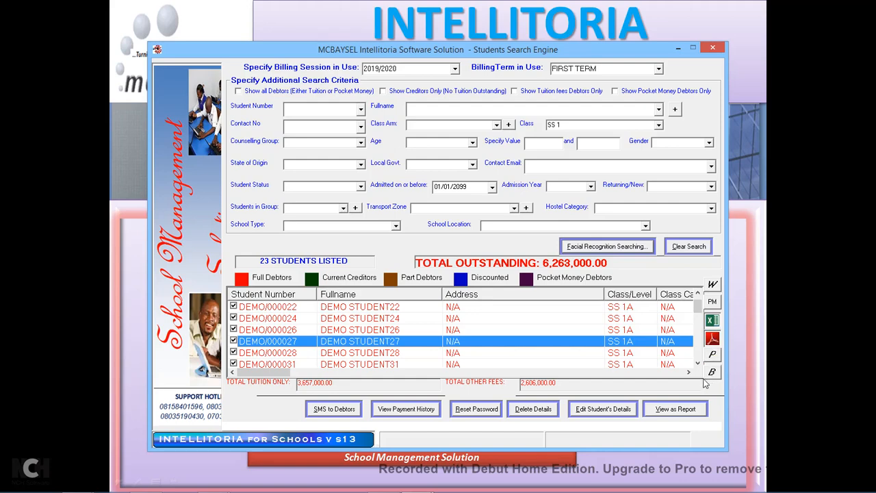
# Add Date of Birth, Gender and Weight to the report layout, reorder them, and save the format.
pyautogui.click(659, 412)
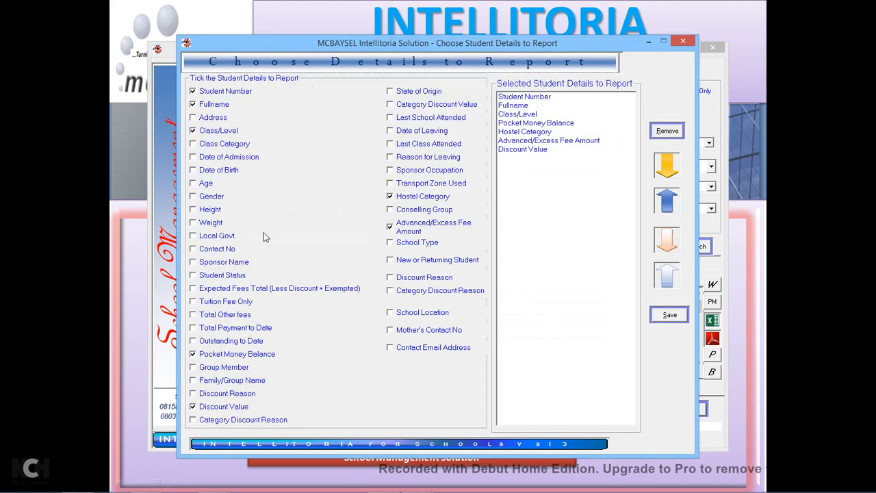
pyautogui.click(194, 172)
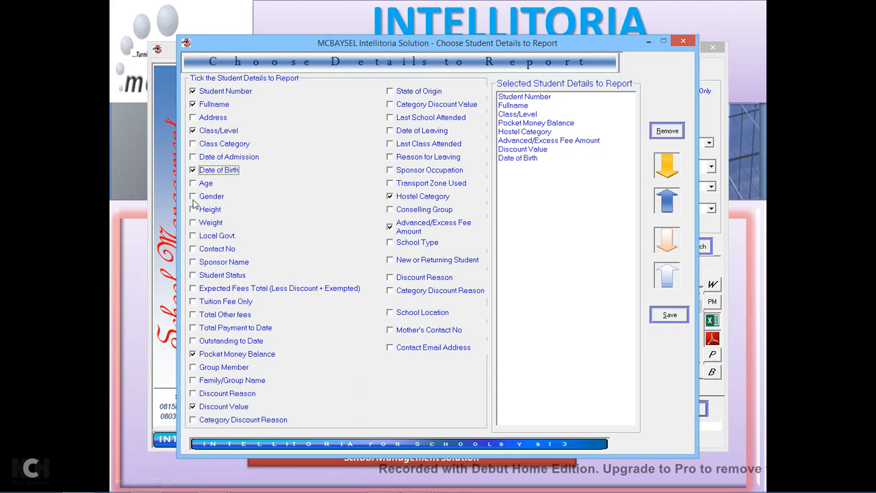
pyautogui.click(193, 199)
pyautogui.click(193, 223)
pyautogui.click(512, 169)
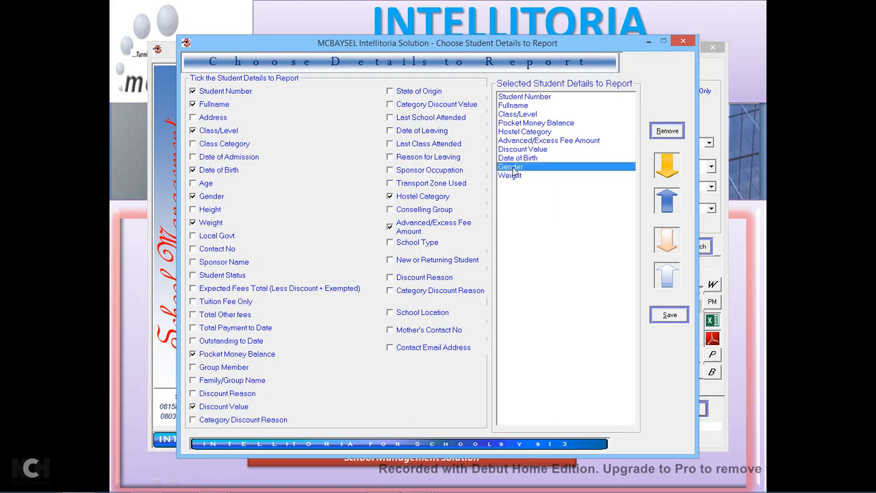
pyautogui.click(668, 202)
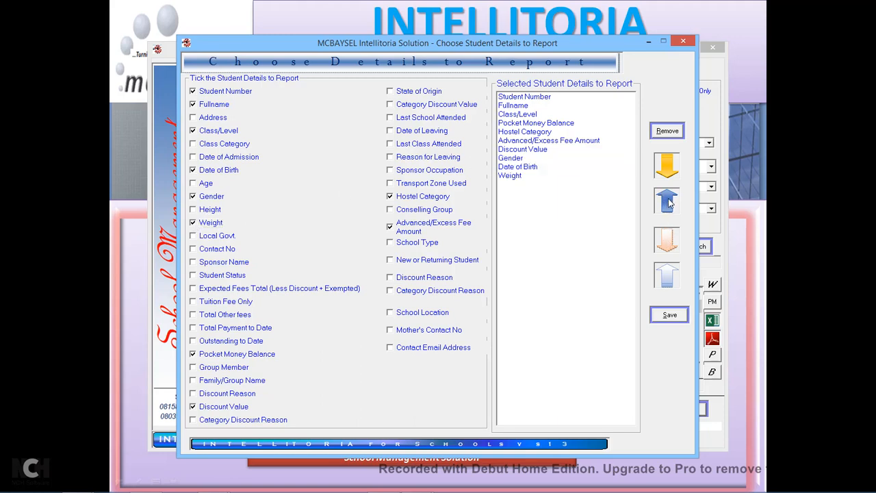
pyautogui.click(526, 169)
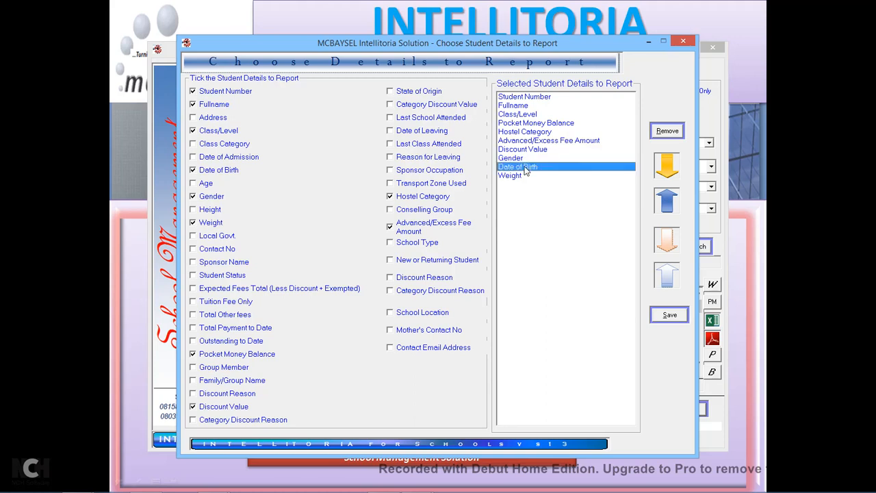
pyautogui.click(671, 250)
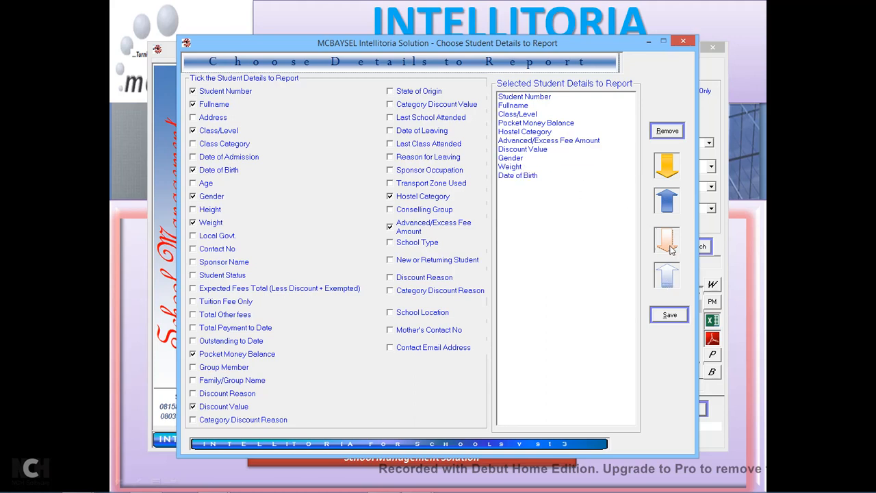
pyautogui.click(669, 315)
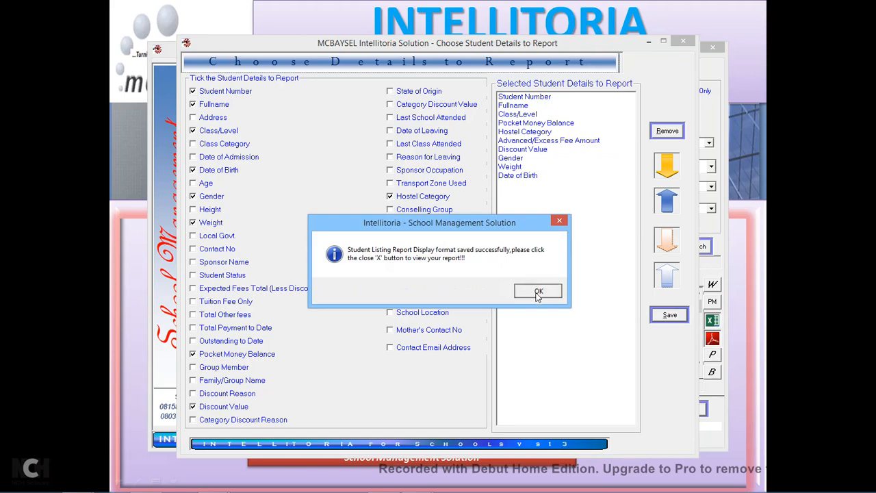
pyautogui.click(534, 292)
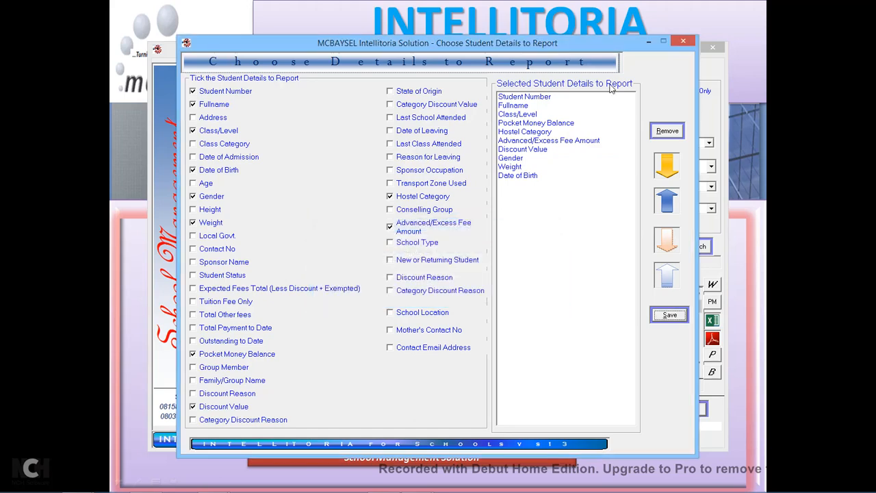
# Generate the report without header information but with account-related data.
pyautogui.click(683, 41)
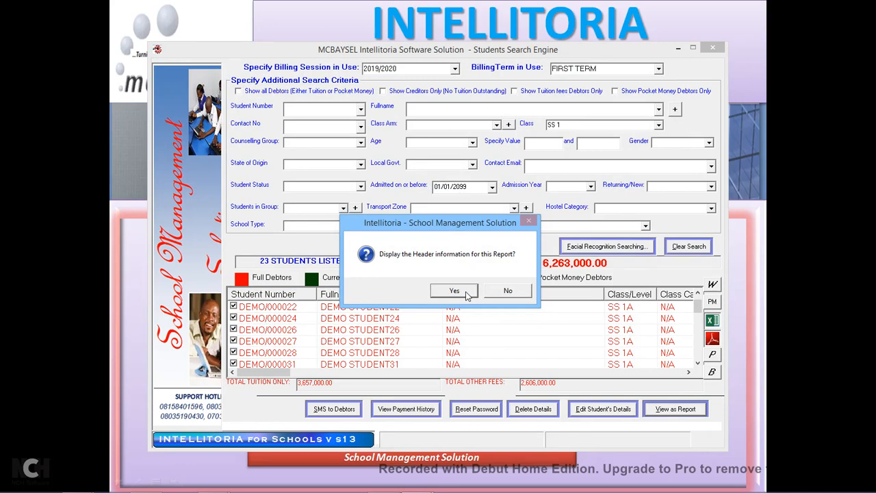
pyautogui.click(505, 291)
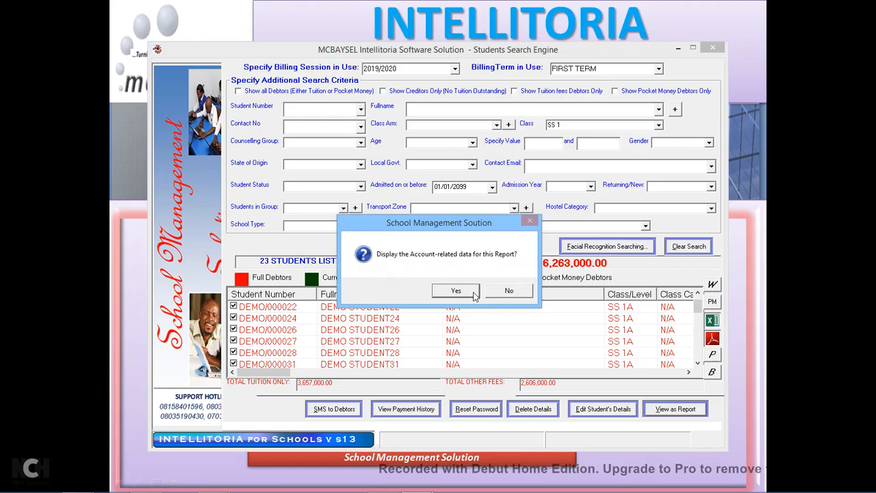
pyautogui.click(473, 292)
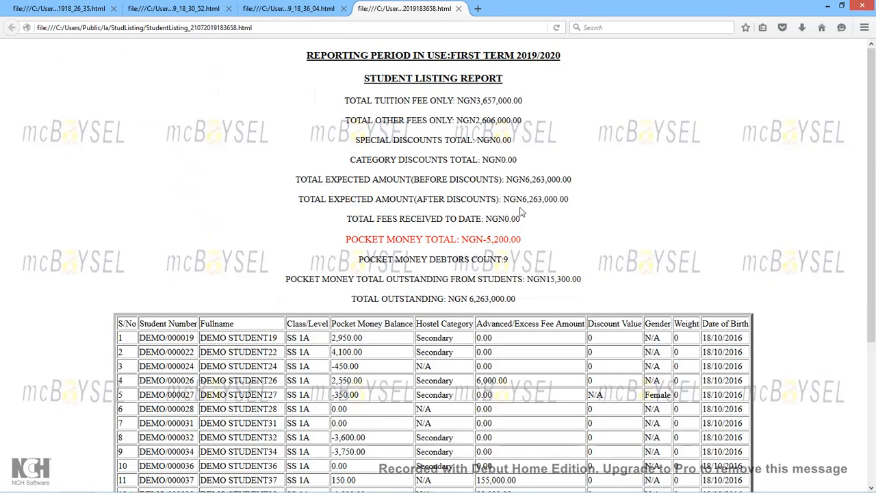
# Review the student listing report in Firefox, then minimize the browser.
pyautogui.scroll(-3, 521, 212)
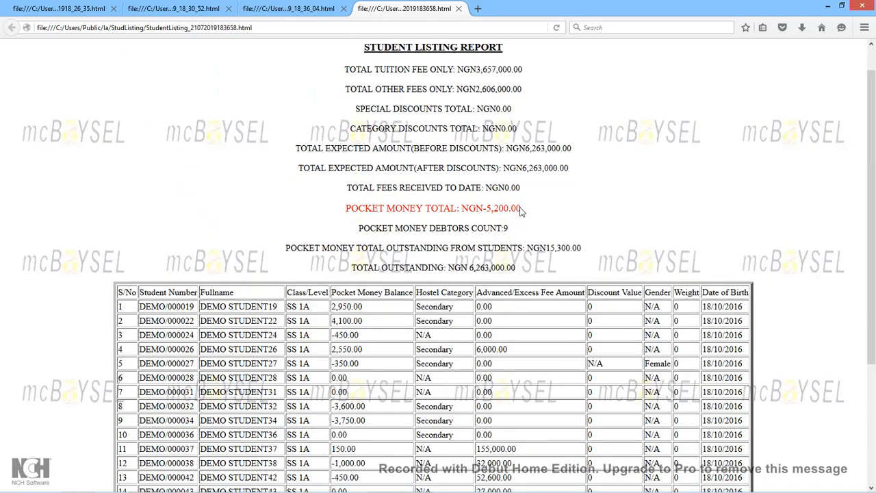
pyautogui.scroll(2, 520, 212)
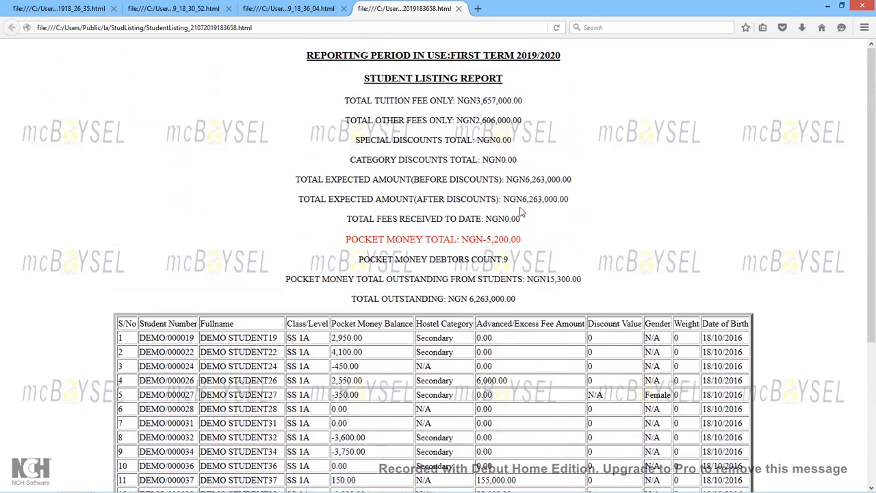
pyautogui.scroll(-4, 520, 212)
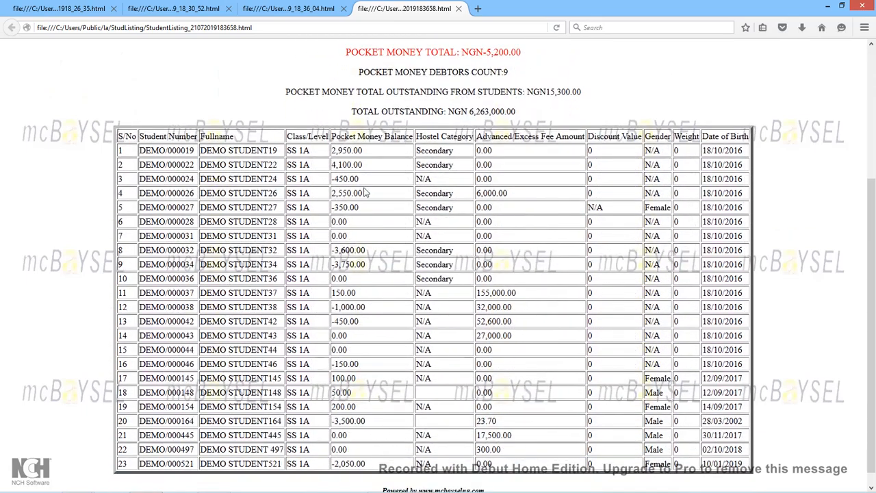
pyautogui.moveTo(120, 136); pyautogui.dragTo(384, 152)
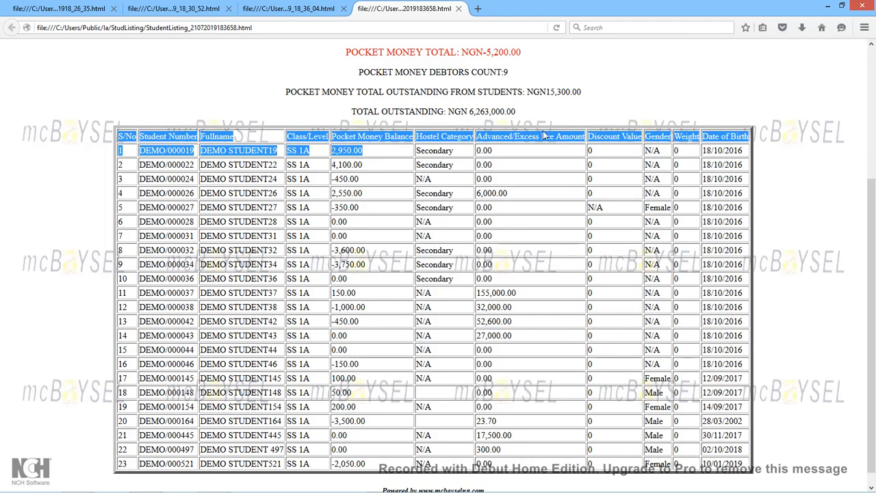
pyautogui.click(644, 135)
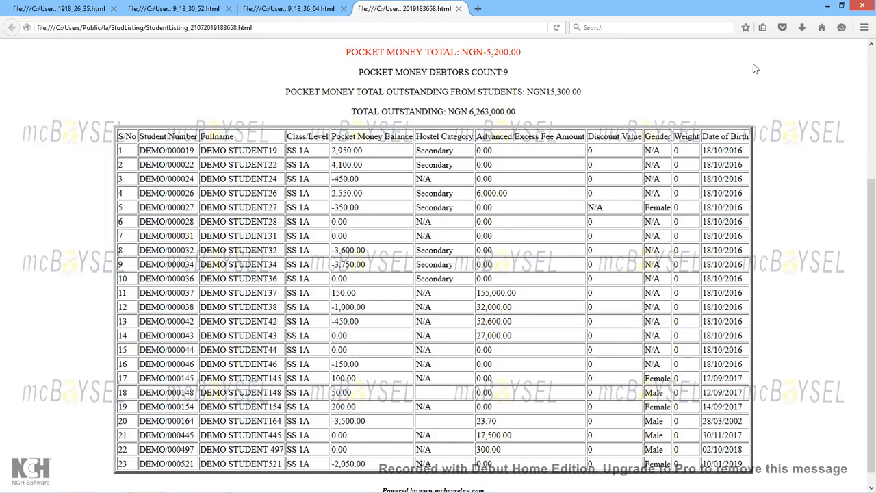
pyautogui.click(827, 8)
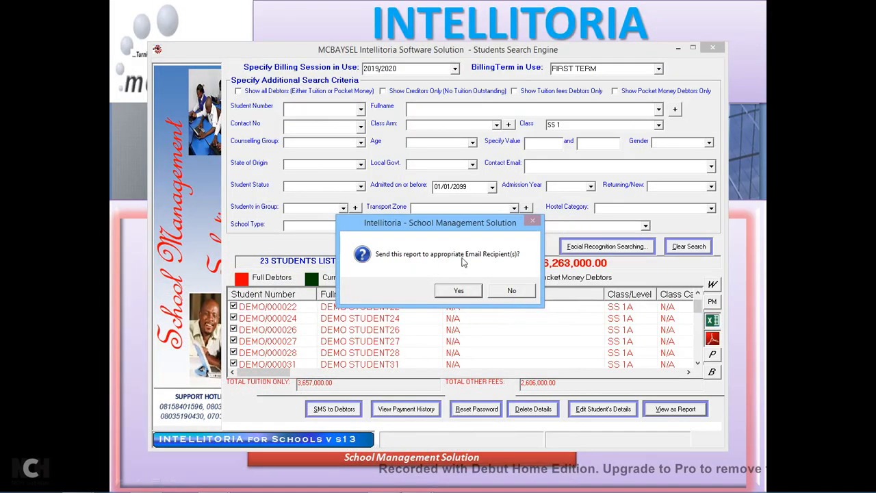
# Decline emailing the student listing report to recipients.
pyautogui.moveTo(456, 231); pyautogui.dragTo(452, 190)
pyautogui.moveTo(446, 177); pyautogui.dragTo(372, 121)
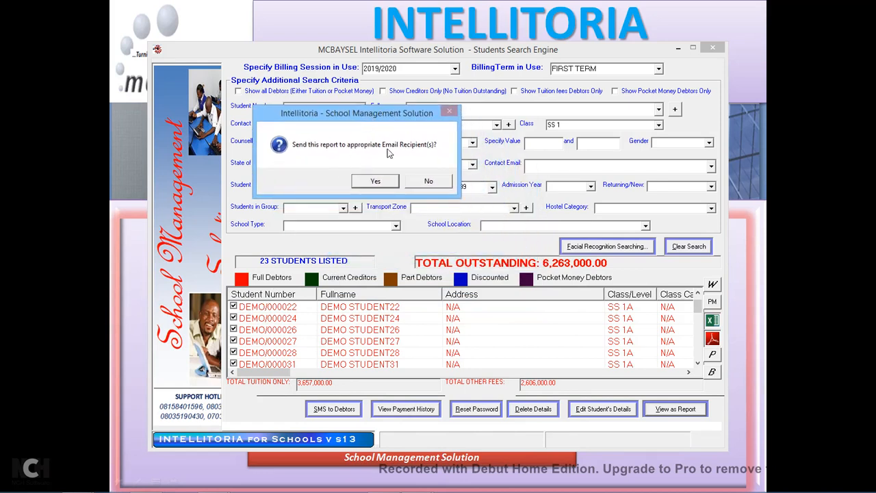
pyautogui.click(427, 184)
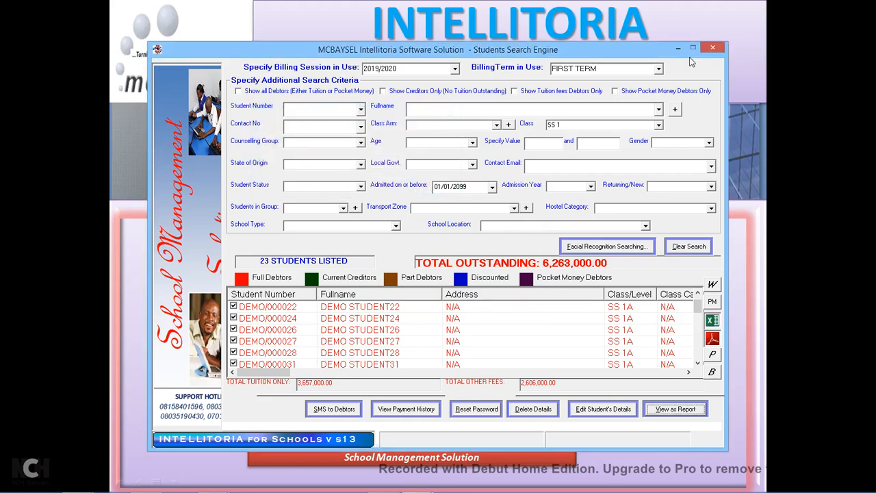
# Close the student search and open Students > Define Family/Group Members.
pyautogui.click(713, 49)
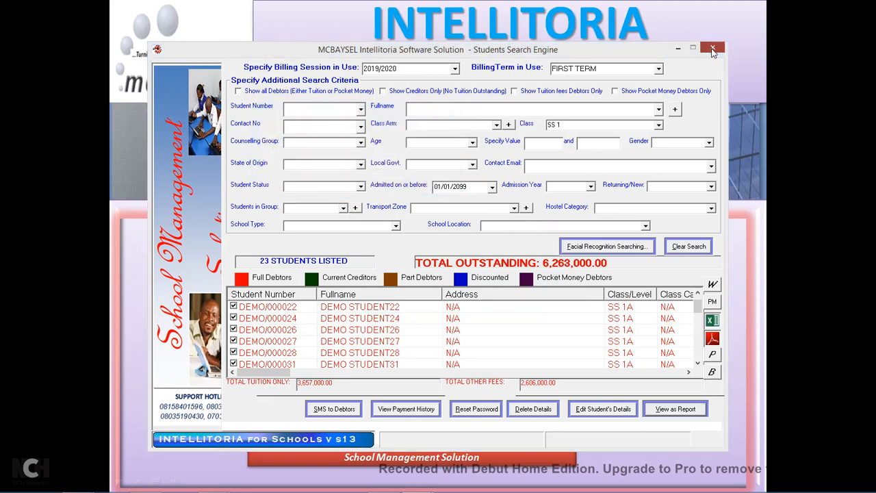
pyautogui.click(447, 291)
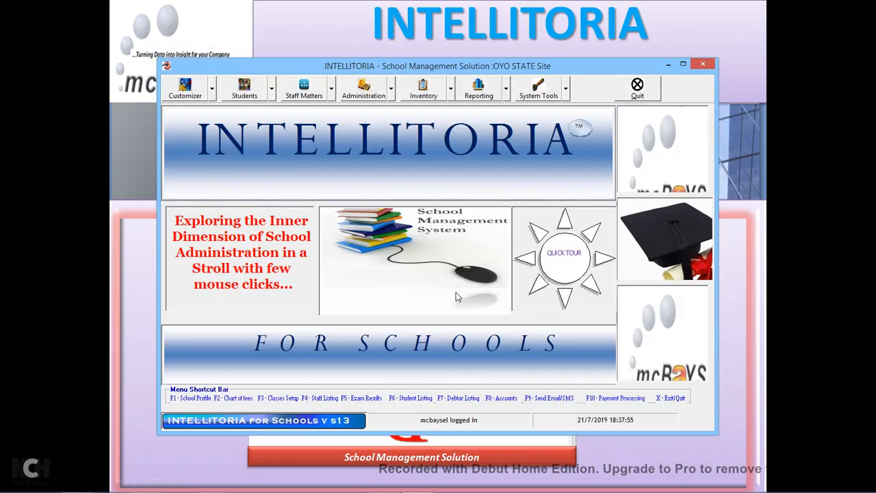
pyautogui.click(272, 96)
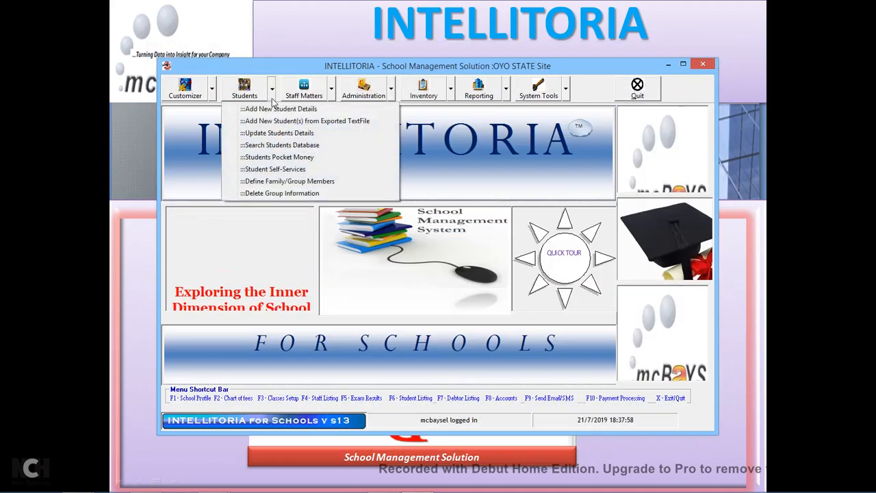
pyautogui.click(314, 184)
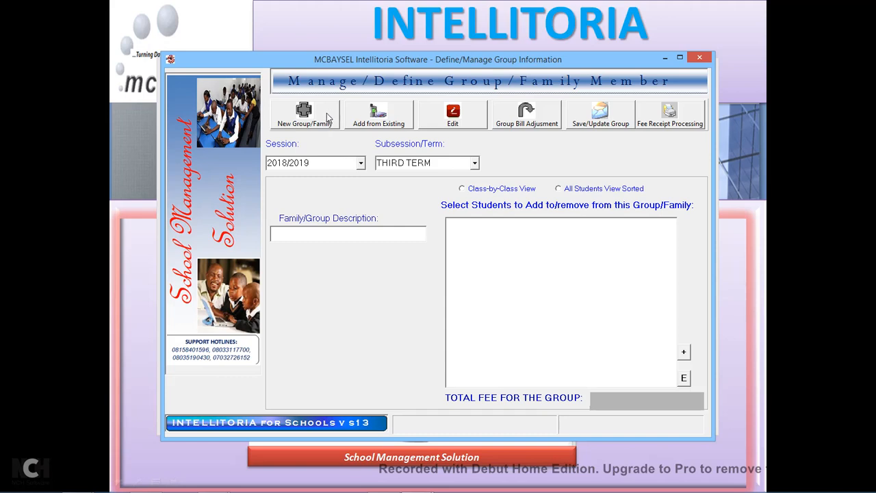
# Start a new group for session 2019/2020, FIRST TERM.
pyautogui.click(327, 118)
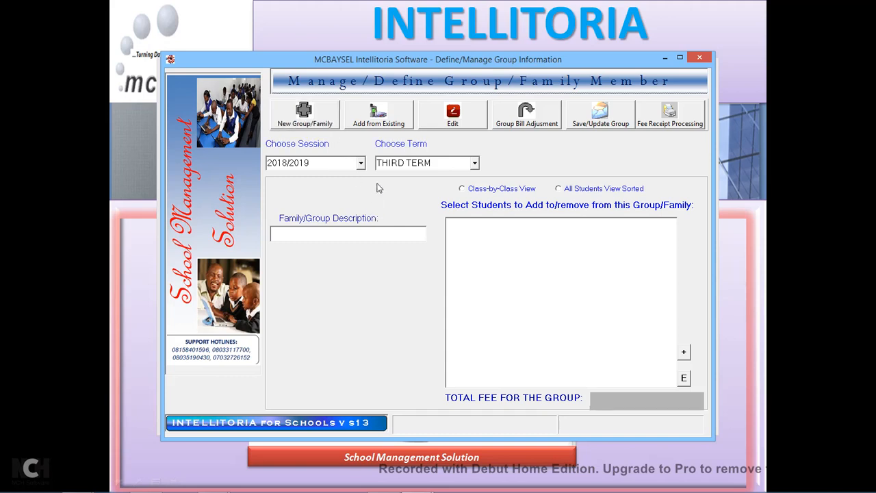
pyautogui.write('DemoGroup')
pyautogui.click(361, 163)
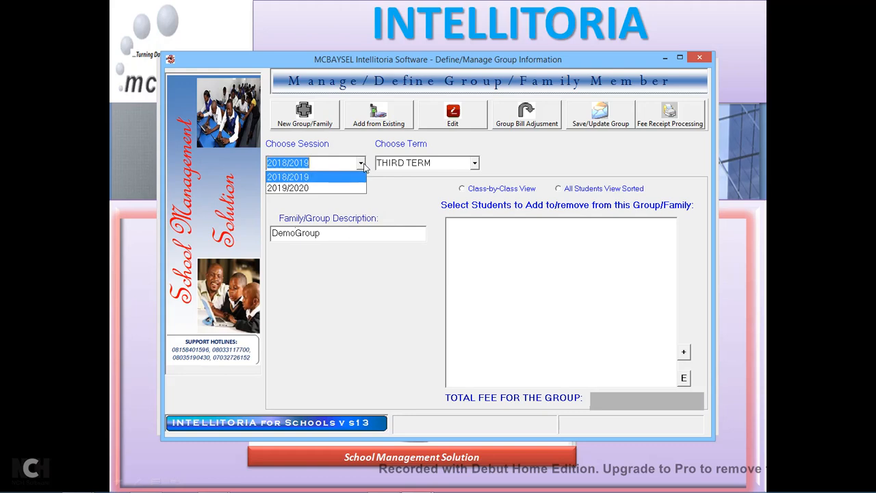
pyautogui.click(310, 191)
pyautogui.click(474, 163)
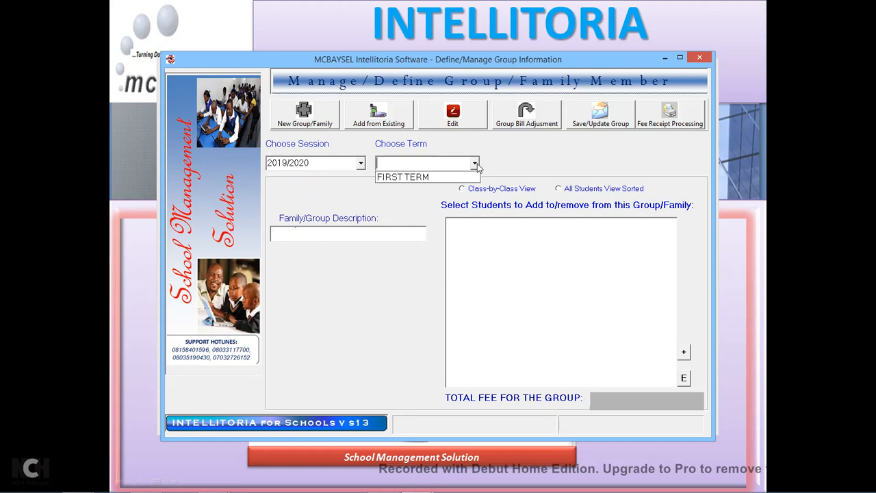
pyautogui.click(398, 177)
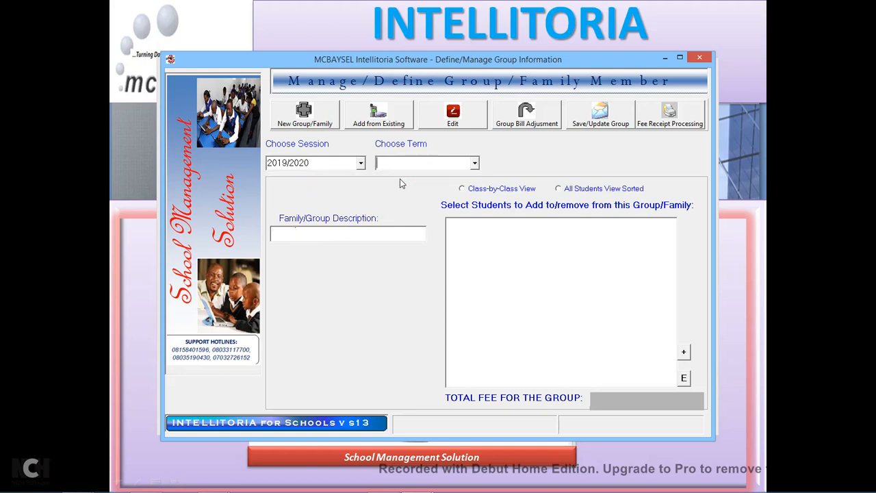
# List students class by class, after briefly trying the single sorted list view.
pyautogui.click(524, 189)
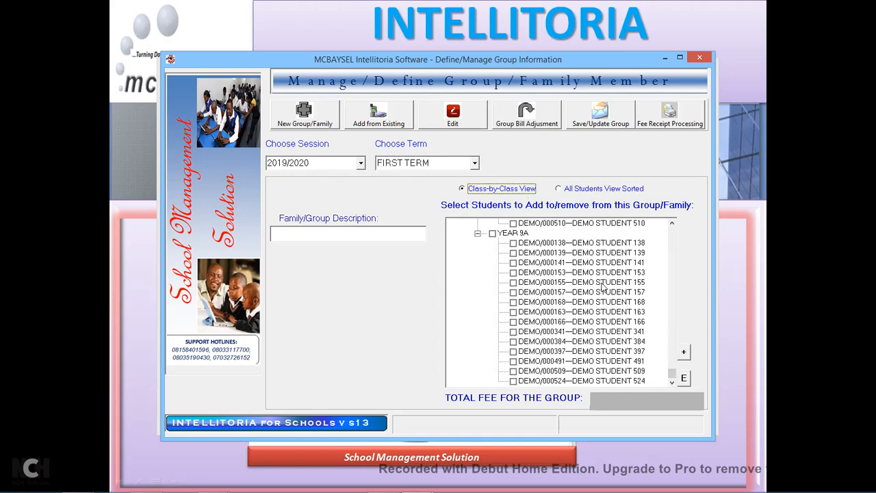
pyautogui.moveTo(672, 376); pyautogui.dragTo(661, 234)
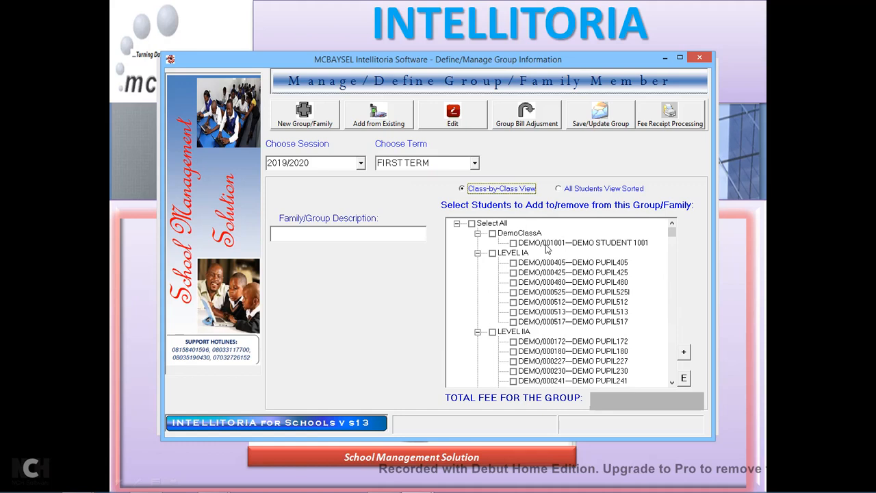
pyautogui.click(576, 190)
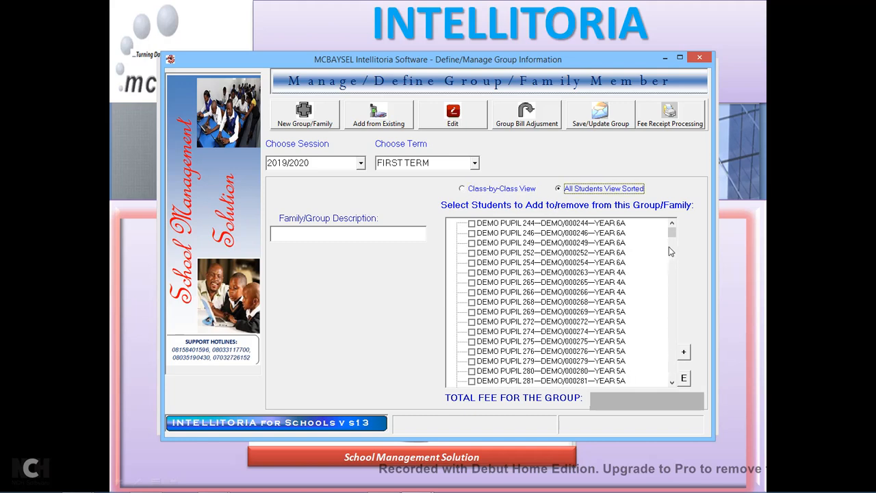
pyautogui.moveTo(673, 233)
pyautogui.mouseDown()
pyautogui.moveTo(672, 362)
pyautogui.moveTo(663, 228)
pyautogui.mouseUp()
pyautogui.click(505, 193)
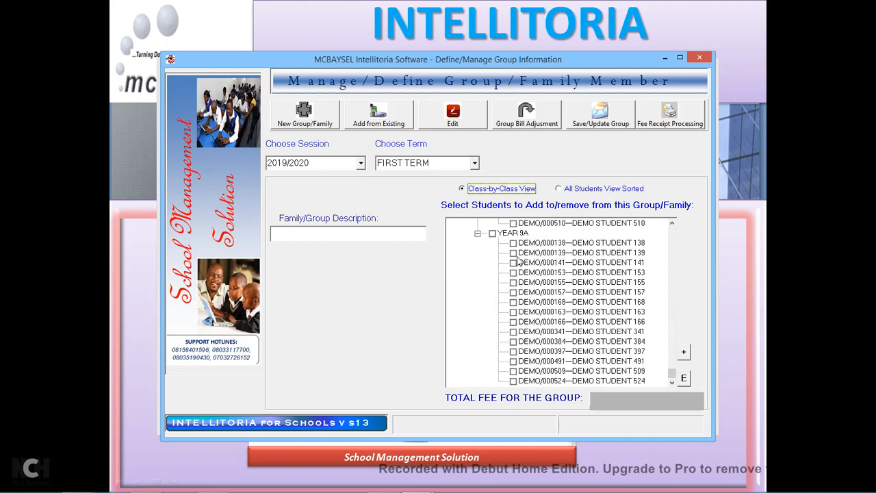
# Name the group 'Demo Group', tick DEMO PUPIL405 and DEMO PUPIL227, and try saving.
pyautogui.click(394, 236)
pyautogui.write('Demo Group')
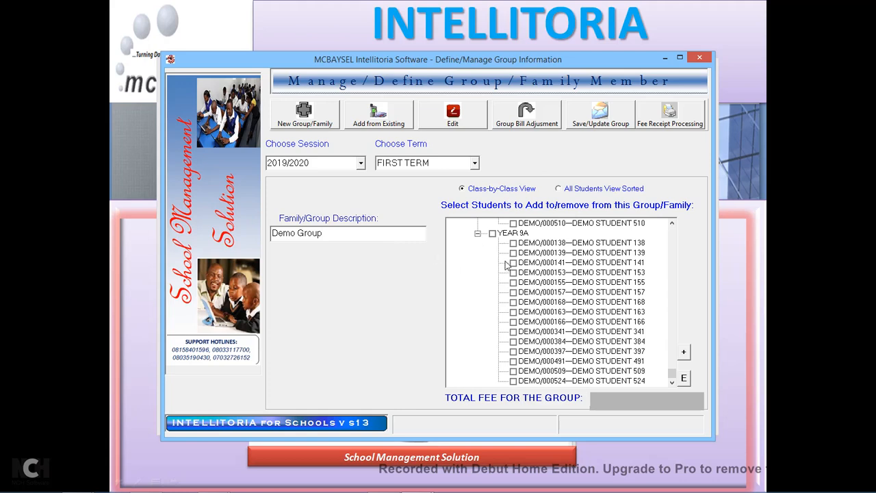
pyautogui.moveTo(675, 373); pyautogui.dragTo(671, 232)
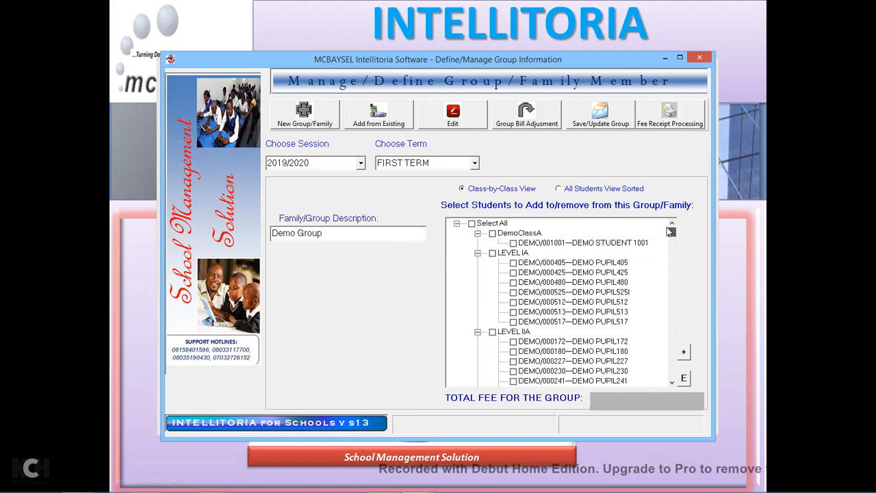
pyautogui.click(514, 263)
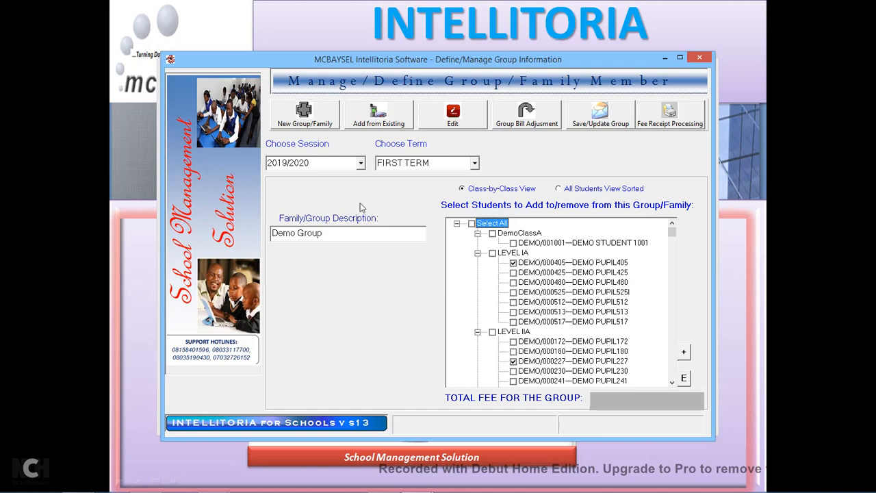
pyautogui.click(673, 383)
pyautogui.moveTo(673, 383); pyautogui.dragTo(672, 384)
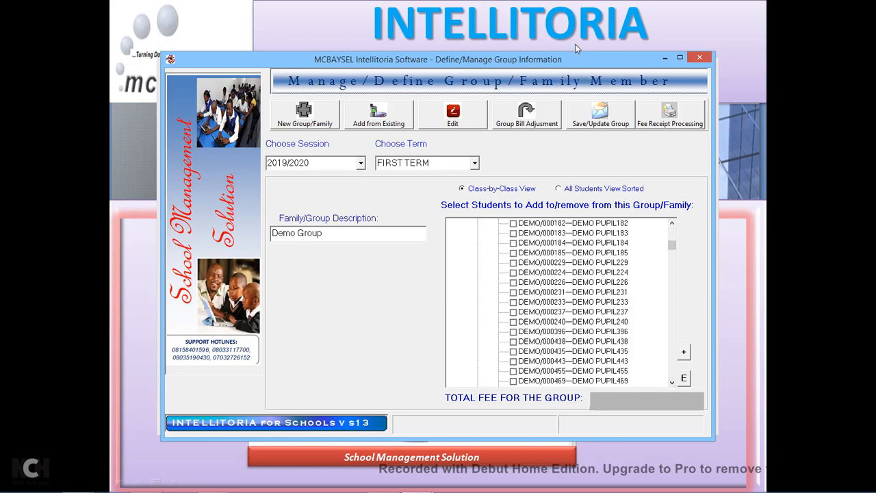
pyautogui.click(597, 127)
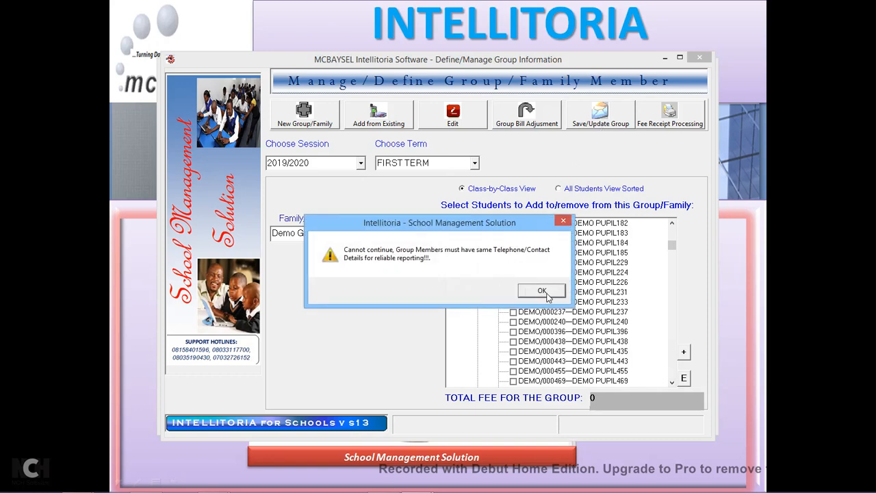
# Dismiss the contact-details error and open the student search for DEMO PUPIL405.
pyautogui.moveTo(488, 230); pyautogui.dragTo(352, 288)
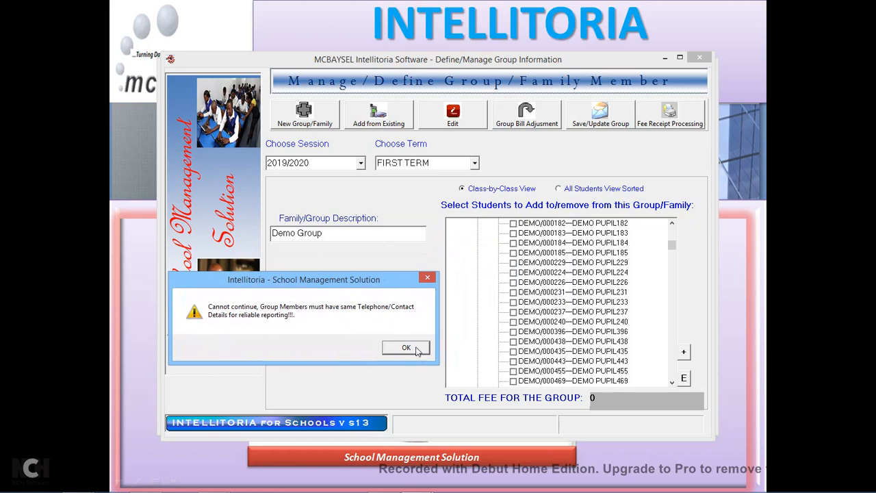
pyautogui.click(414, 349)
pyautogui.click(672, 225)
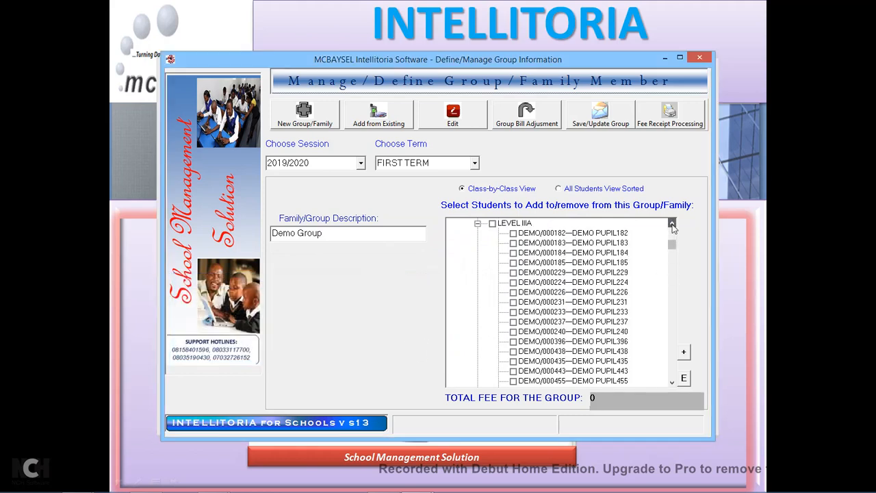
pyautogui.moveTo(672, 226); pyautogui.dragTo(673, 226)
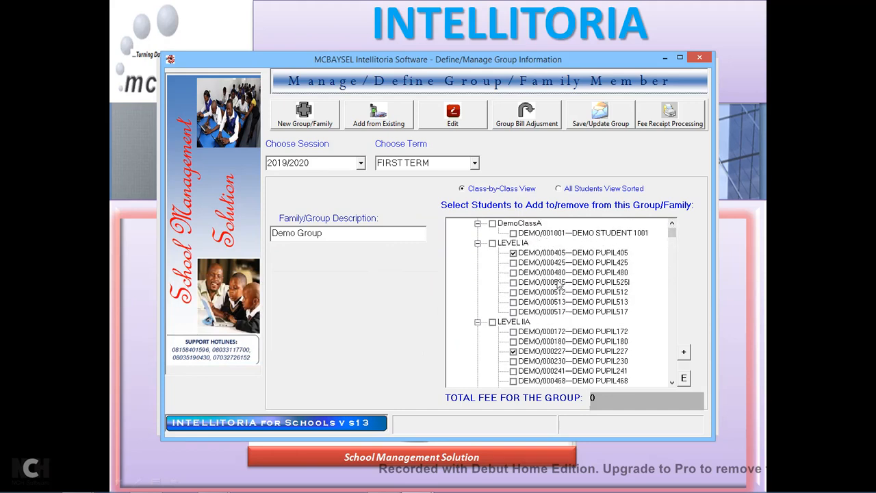
pyautogui.click(609, 255)
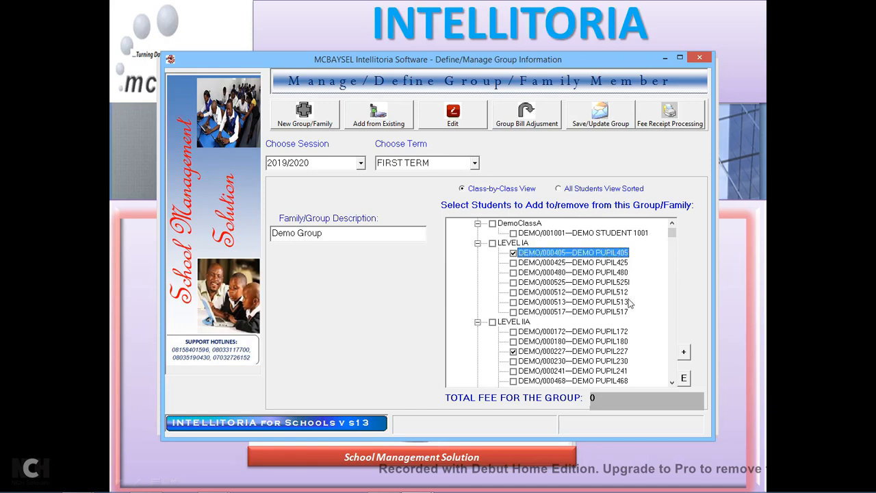
pyautogui.click(684, 379)
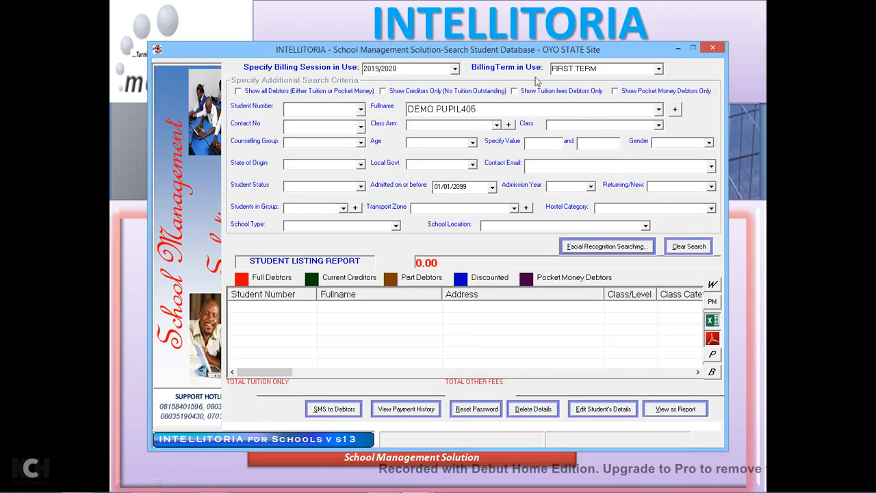
# Set billing term to FIRST TERM, try searching by full name, then close the search.
pyautogui.click(660, 68)
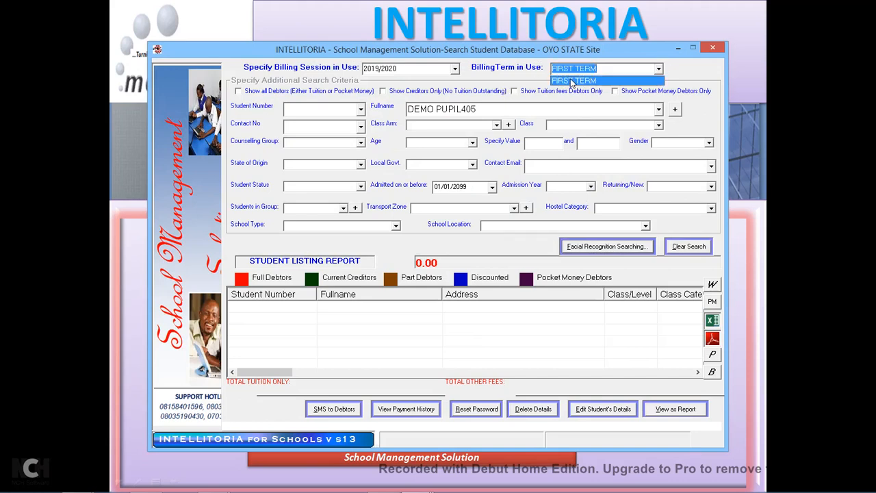
pyautogui.click(573, 81)
pyautogui.click(484, 291)
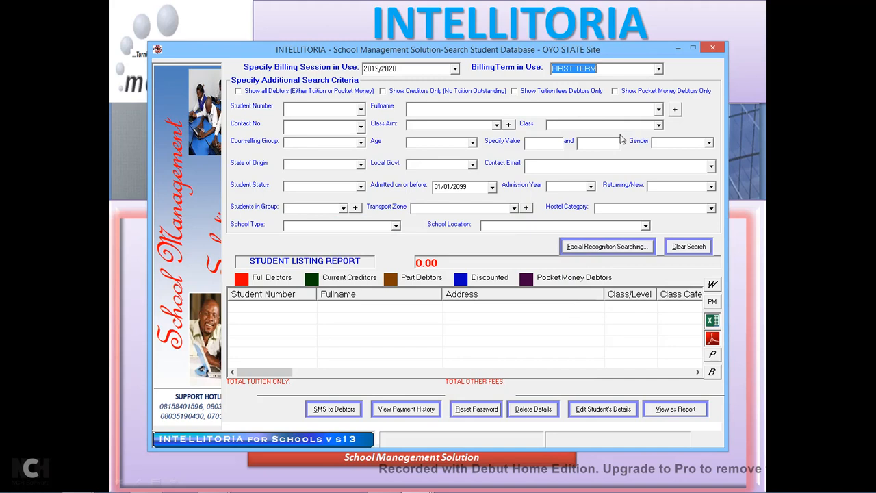
pyautogui.click(658, 110)
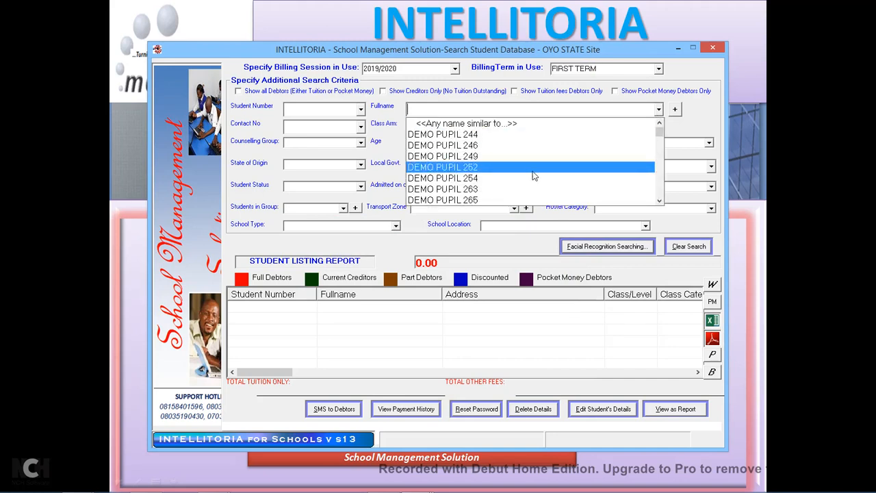
pyautogui.click(466, 166)
pyautogui.moveTo(464, 109); pyautogui.dragTo(495, 108)
pyautogui.write('405')
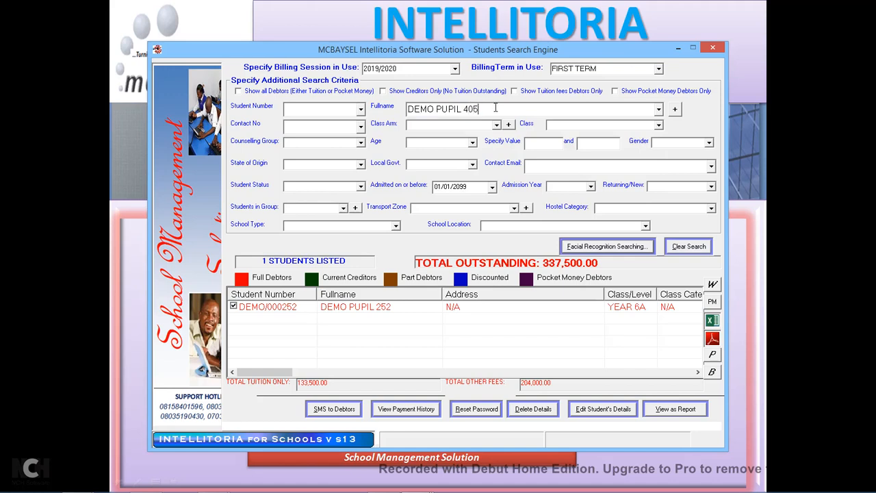
pyautogui.click(659, 114)
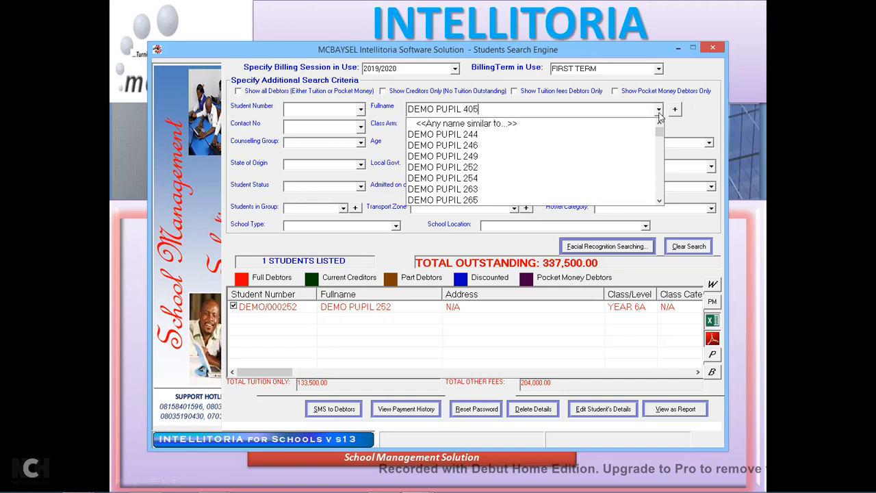
pyautogui.moveTo(659, 134); pyautogui.dragTo(659, 144)
pyautogui.click(697, 108)
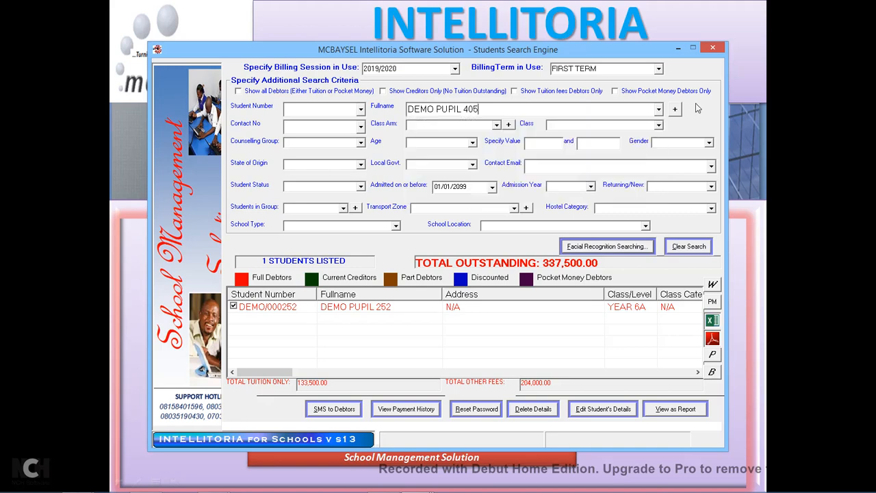
pyautogui.click(713, 48)
pyautogui.click(447, 291)
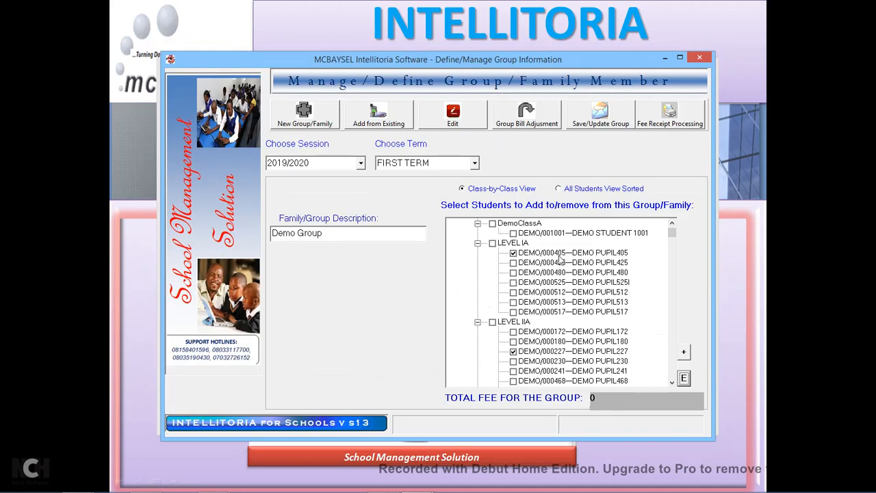
# Reopen the search with FIRST TERM, look up DEMO/000405 by student number, and open its record.
pyautogui.click(686, 380)
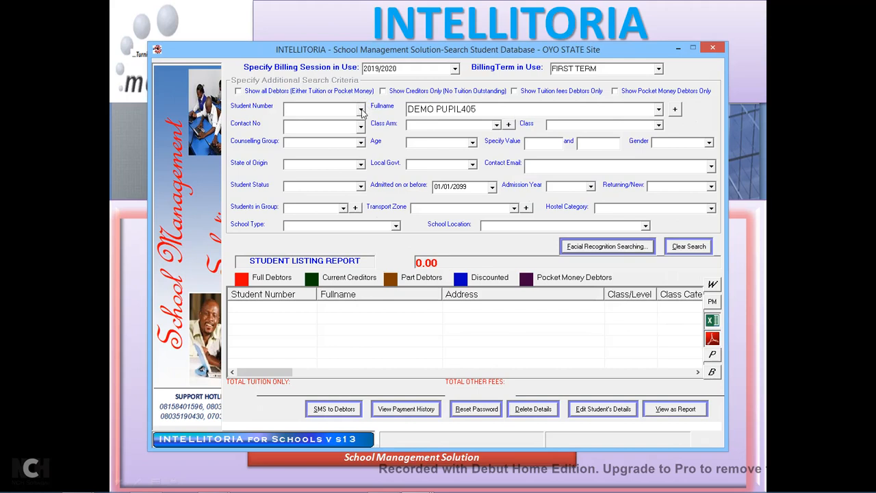
pyautogui.click(658, 69)
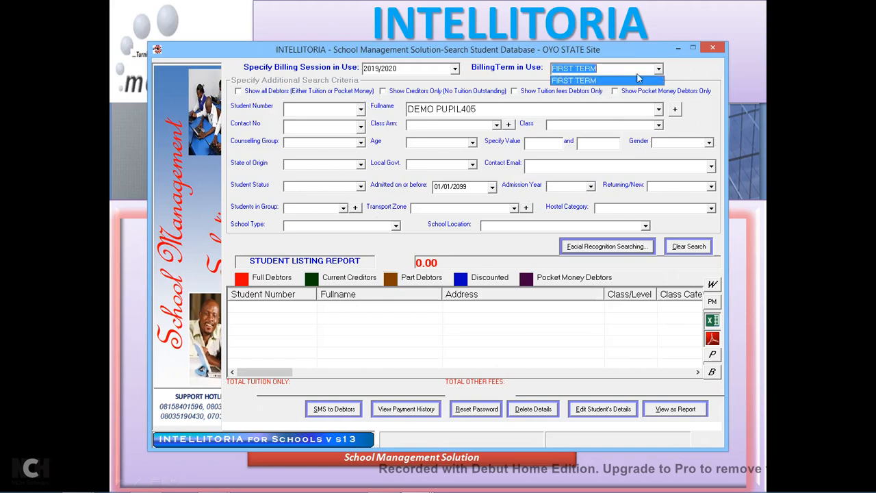
pyautogui.click(593, 81)
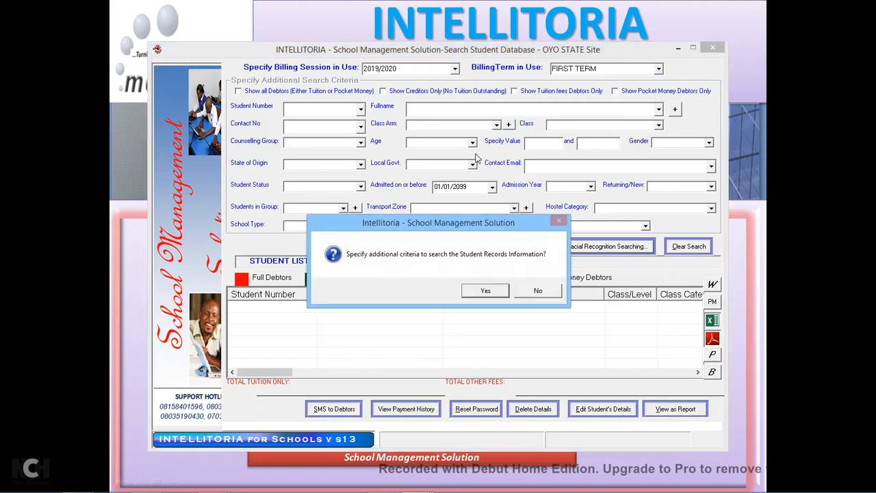
pyautogui.click(485, 292)
pyautogui.click(360, 110)
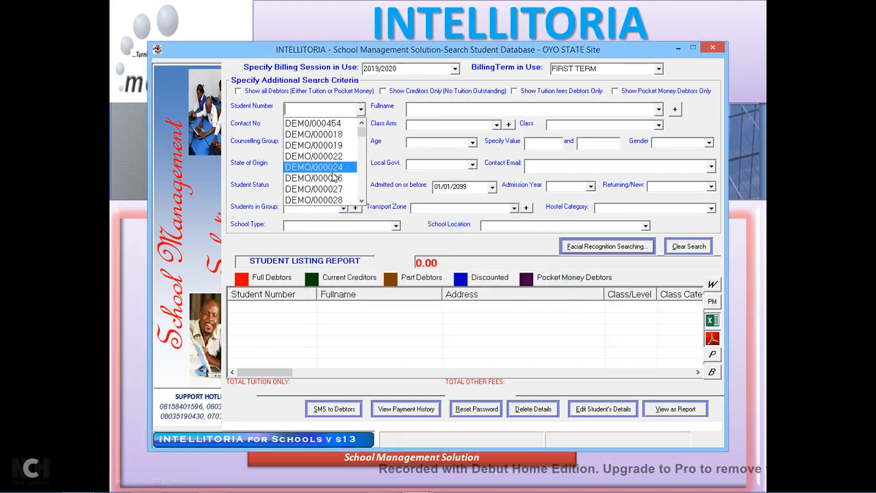
pyautogui.click(361, 200)
pyautogui.moveTo(361, 200); pyautogui.dragTo(362, 203)
pyautogui.moveTo(363, 149); pyautogui.dragTo(364, 177)
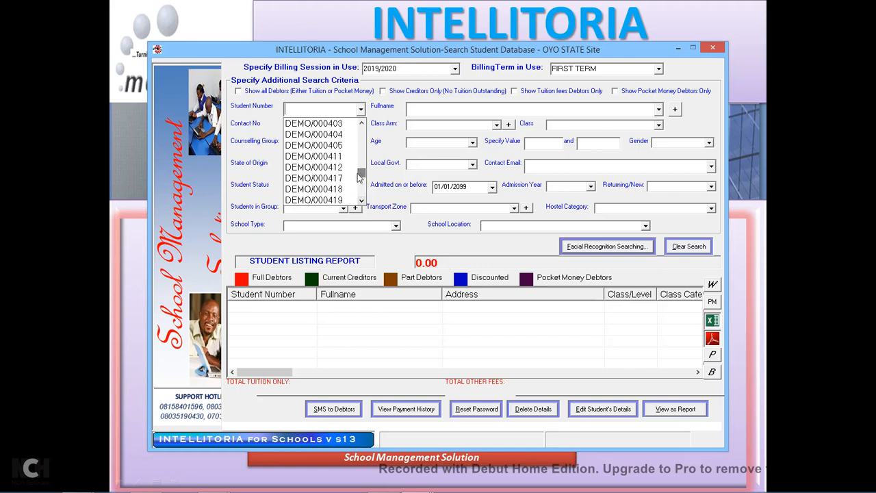
pyautogui.click(333, 150)
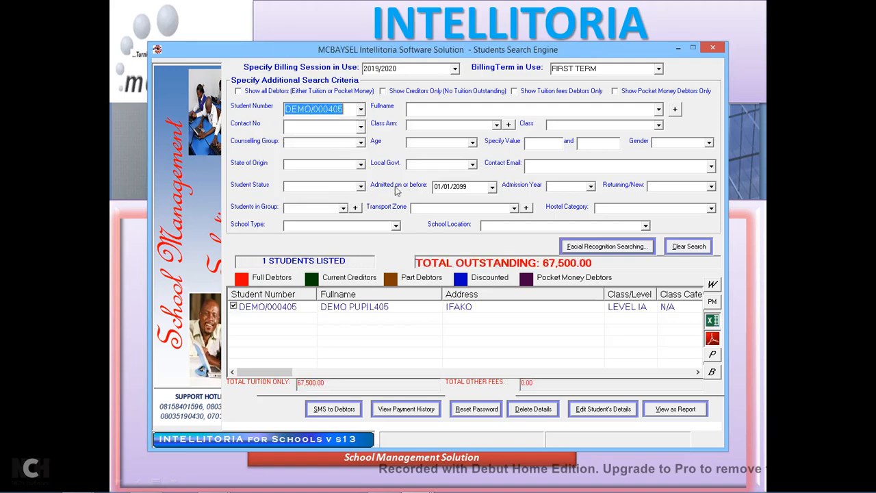
pyautogui.doubleClick(436, 310)
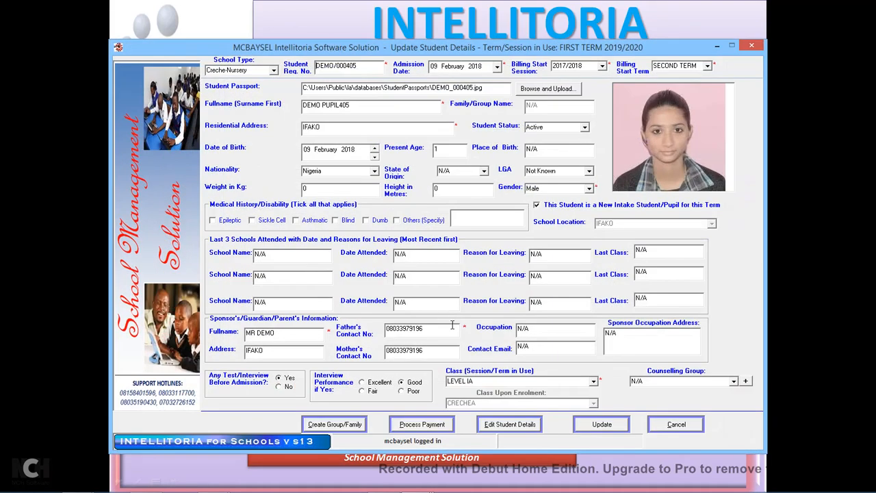
# Enter a new father's contact number and copy it into the mother's contact number.
pyautogui.doubleClick(441, 327)
pyautogui.press('BackSpace')
pyautogui.press('Tab')
pyautogui.hotkey('ctrl', 'c')
pyautogui.moveTo(433, 351); pyautogui.dragTo(343, 367)
pyautogui.hotkey('ctrl', 'v')
# Save DEMO PUPIL405's details without a bill adjustment and close the form.
pyautogui.click(619, 427)
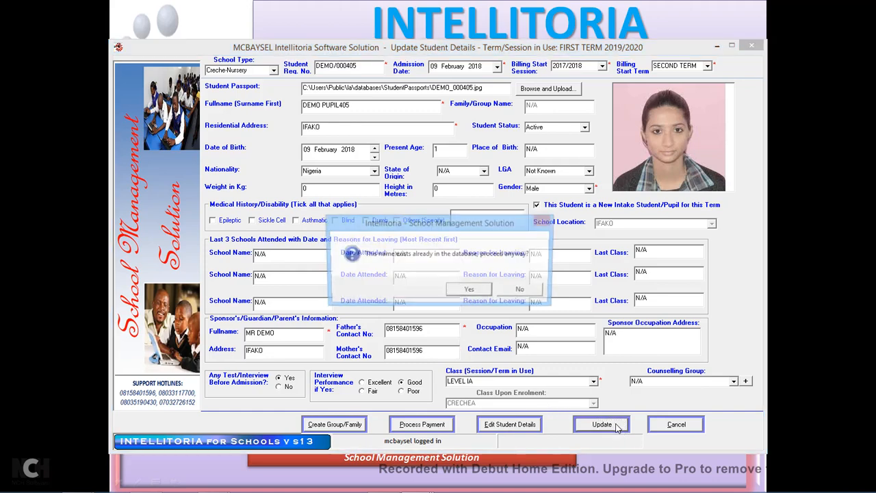
pyautogui.click(483, 293)
pyautogui.click(498, 291)
pyautogui.click(499, 291)
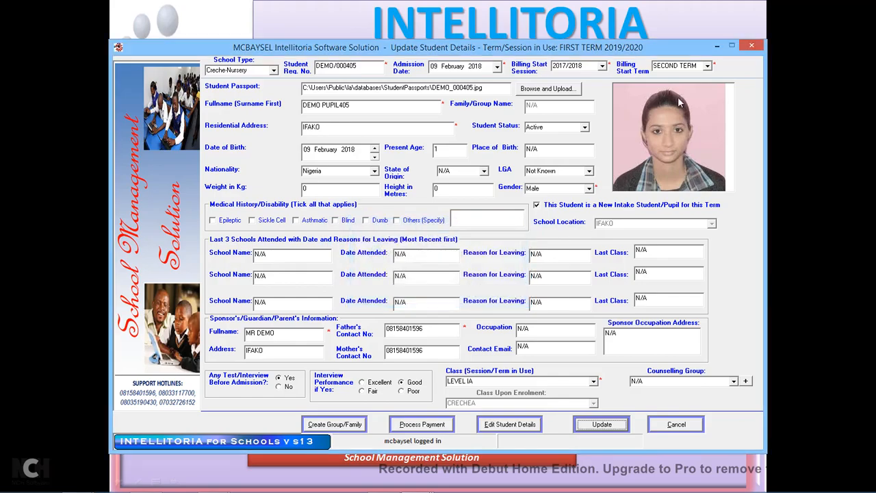
pyautogui.click(752, 46)
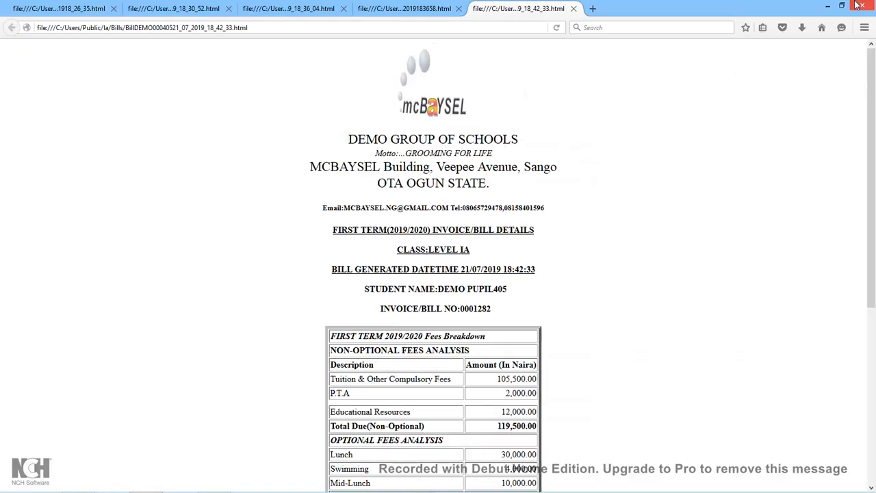
pyautogui.click(831, 6)
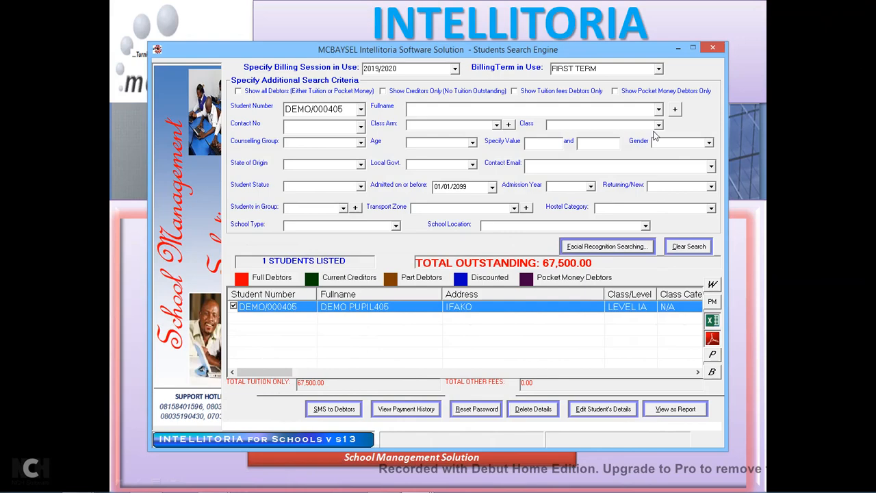
# Select DEMO PUPIL227 in the group and open its search with billing term FIRST TERM.
pyautogui.click(713, 48)
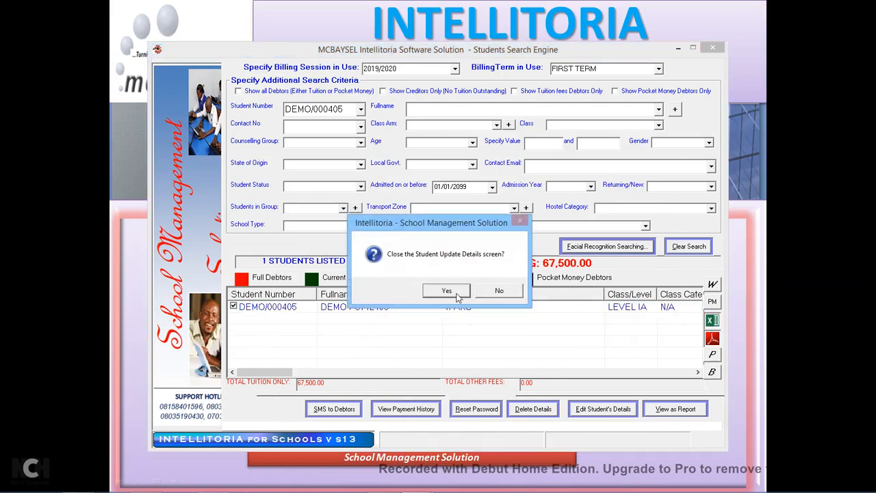
pyautogui.click(457, 293)
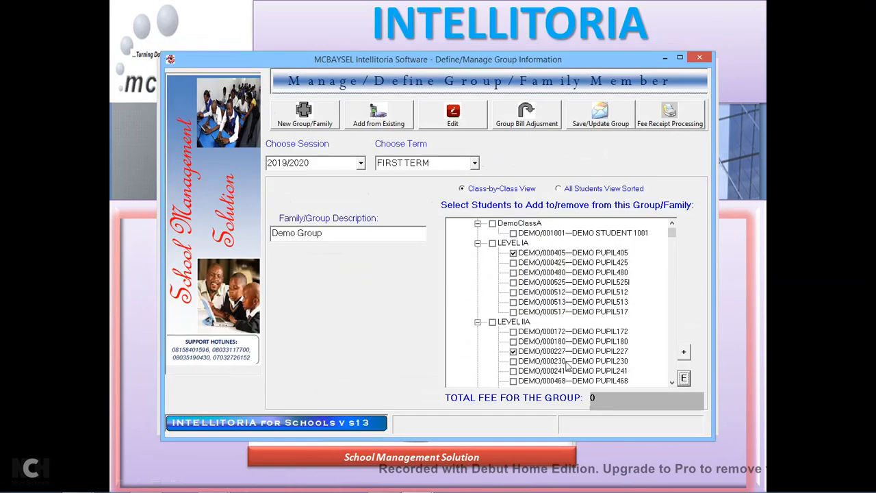
pyautogui.click(621, 352)
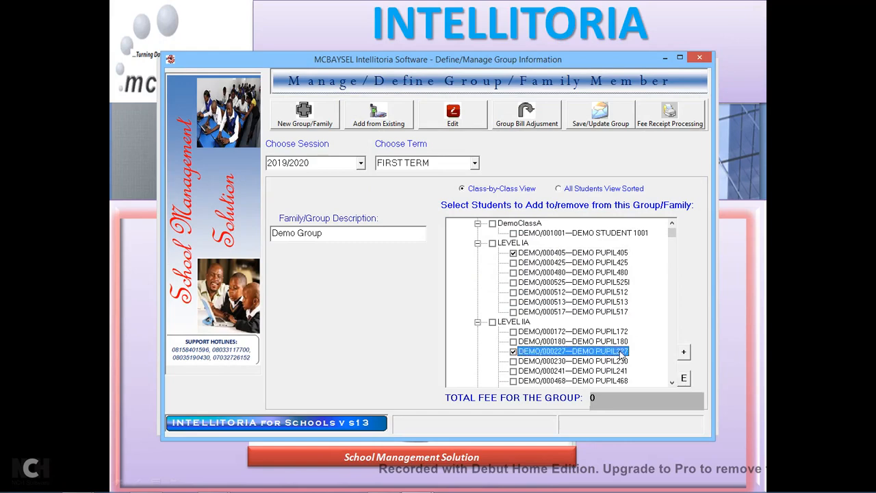
pyautogui.click(686, 378)
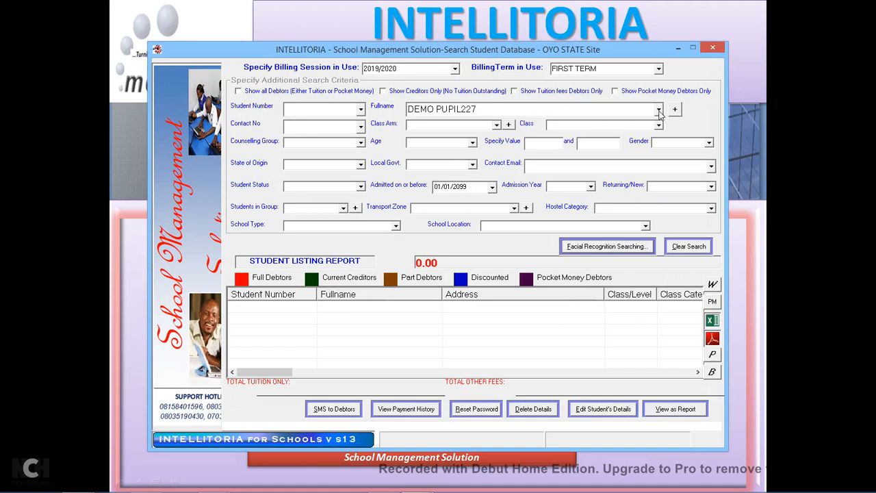
pyautogui.click(661, 70)
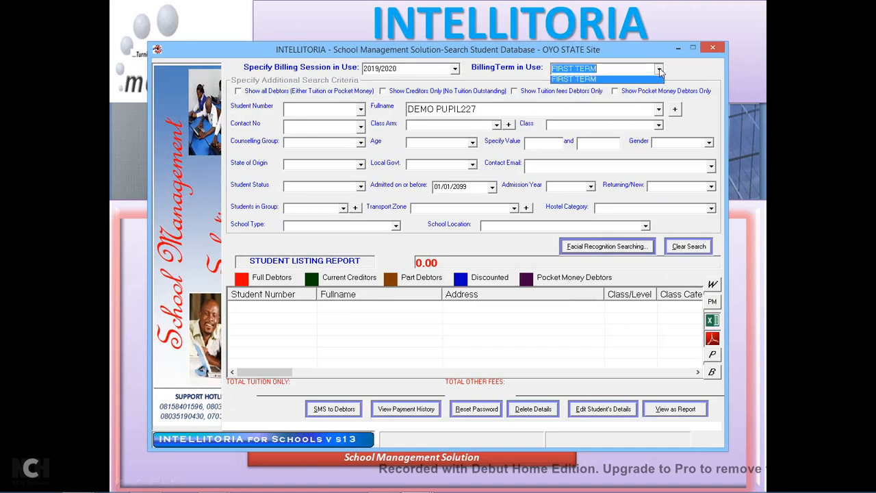
pyautogui.click(593, 80)
pyautogui.click(488, 291)
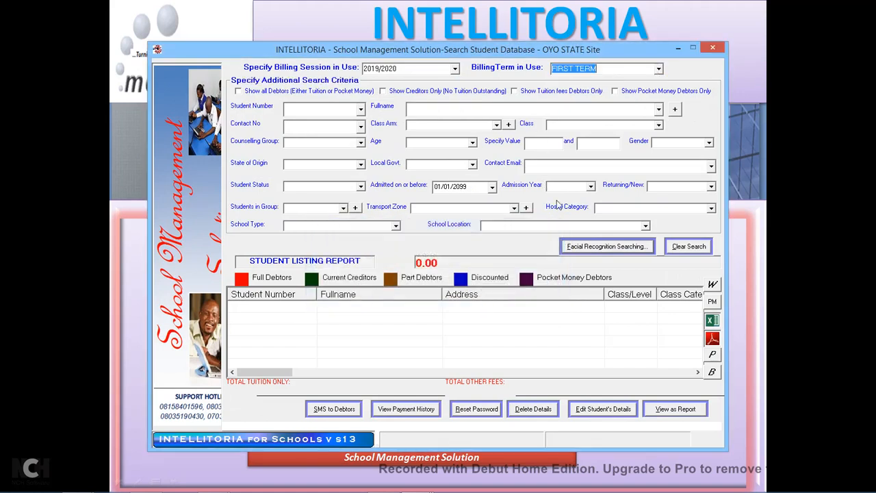
# Try finding the student by typing 'demopu' as full name, then clear it and close the search.
pyautogui.click(659, 111)
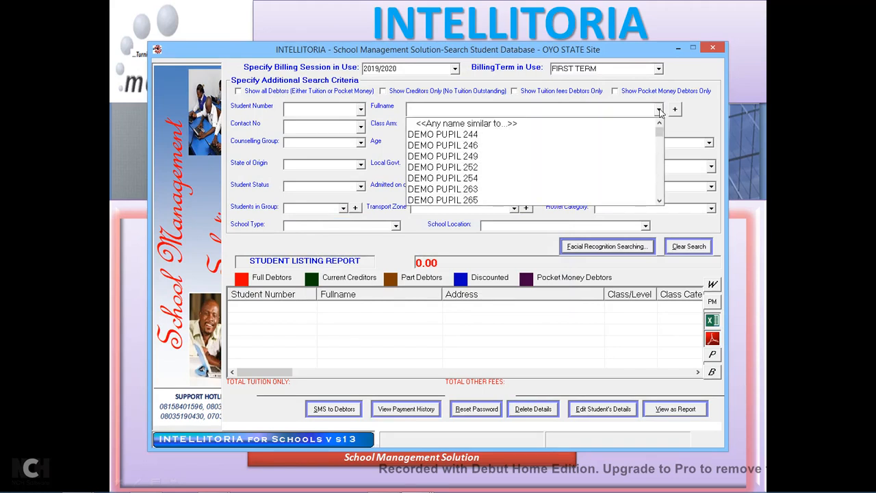
pyautogui.click(659, 200)
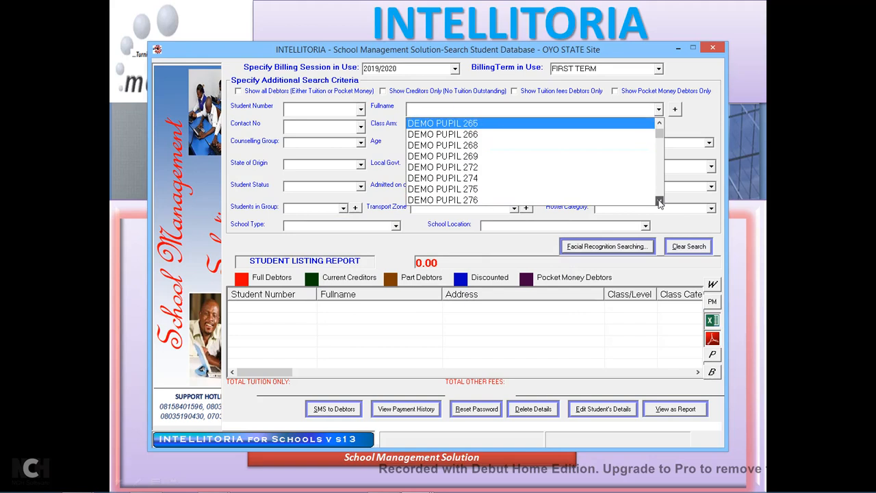
pyautogui.click(659, 201)
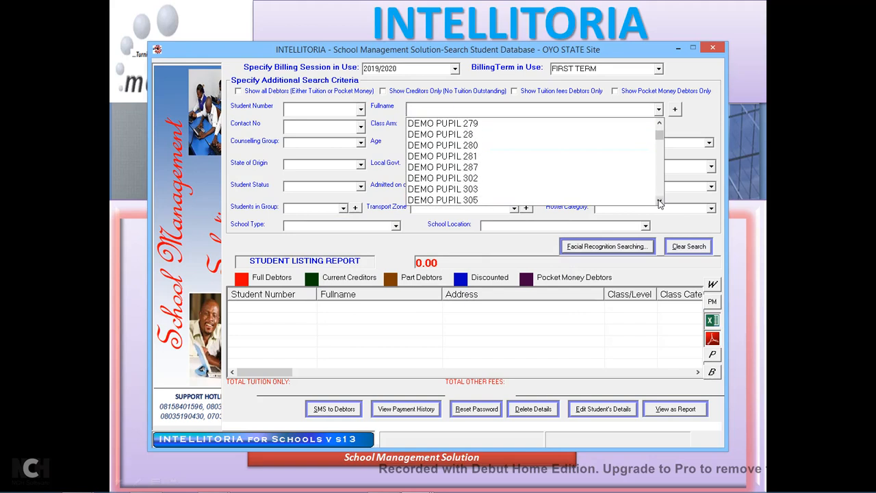
pyautogui.click(660, 201)
pyautogui.write('demopupil 227')
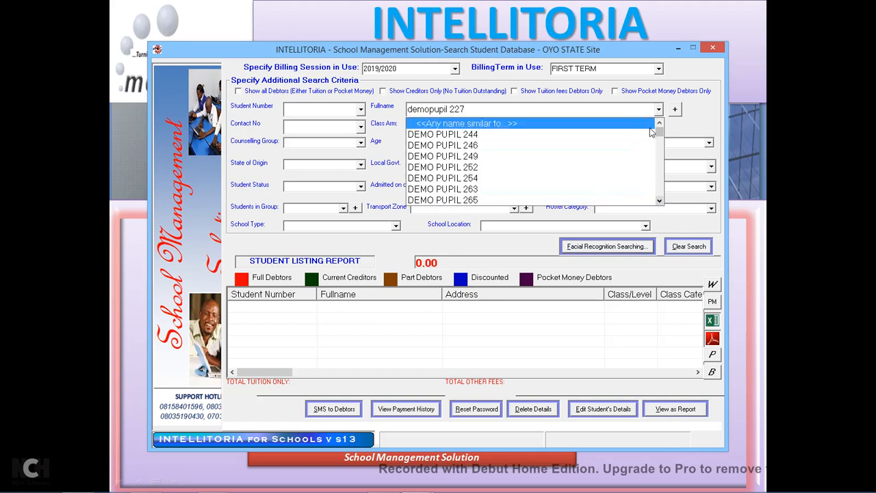
pyautogui.moveTo(659, 134)
pyautogui.mouseDown()
pyautogui.moveTo(662, 205)
pyautogui.moveTo(658, 119)
pyautogui.mouseUp()
pyautogui.click(389, 122)
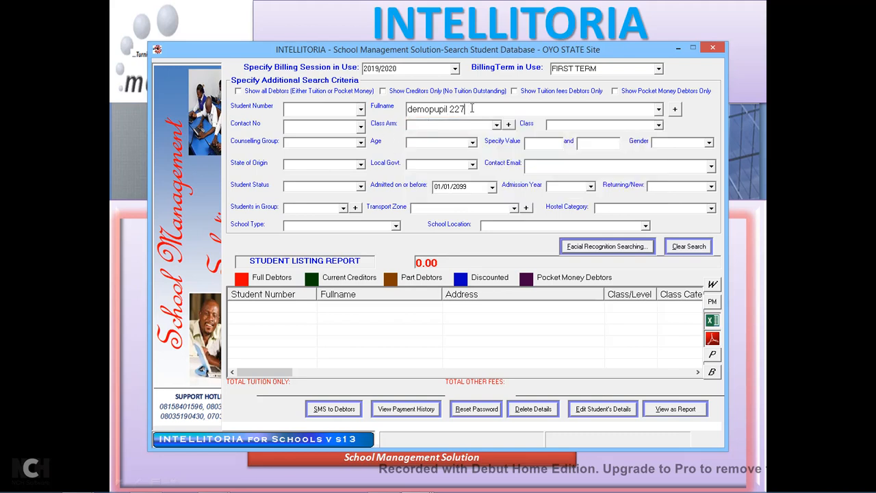
pyautogui.hotkey('ctrl', 'a')
pyautogui.press('BackSpace')
pyautogui.click(712, 50)
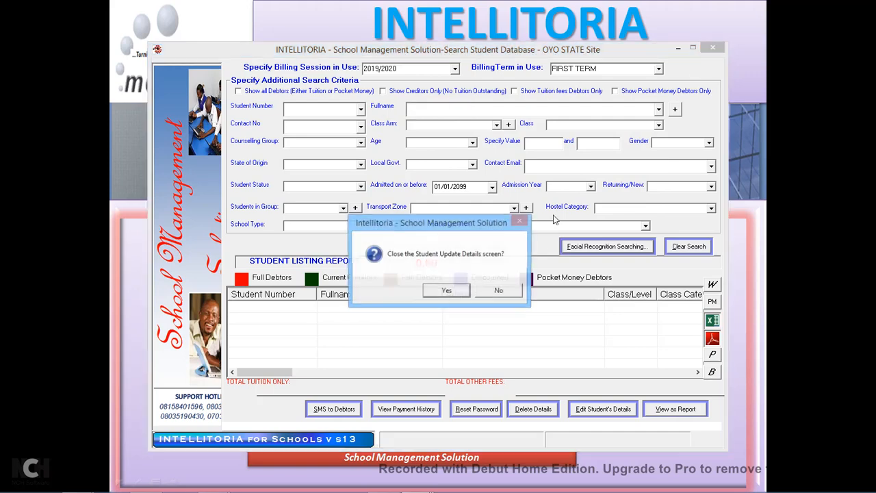
pyautogui.click(448, 293)
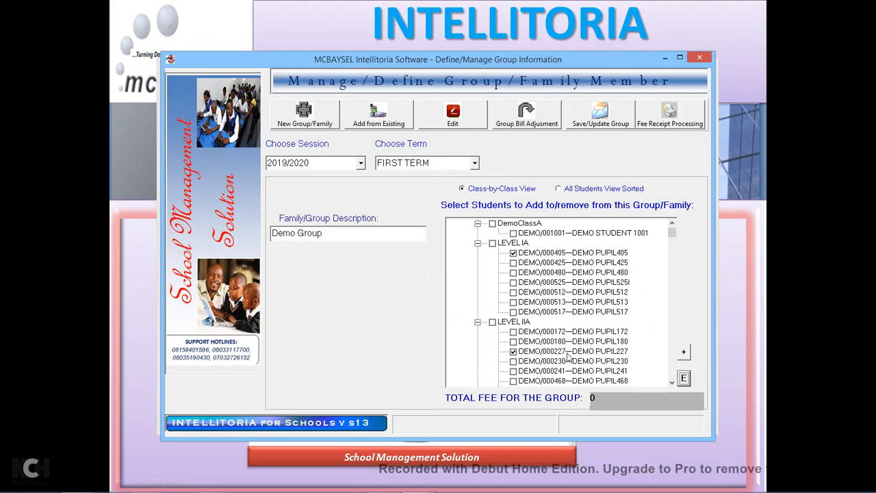
# Reopen the search with FIRST TERM and look up student number DEMO/000227.
pyautogui.click(684, 379)
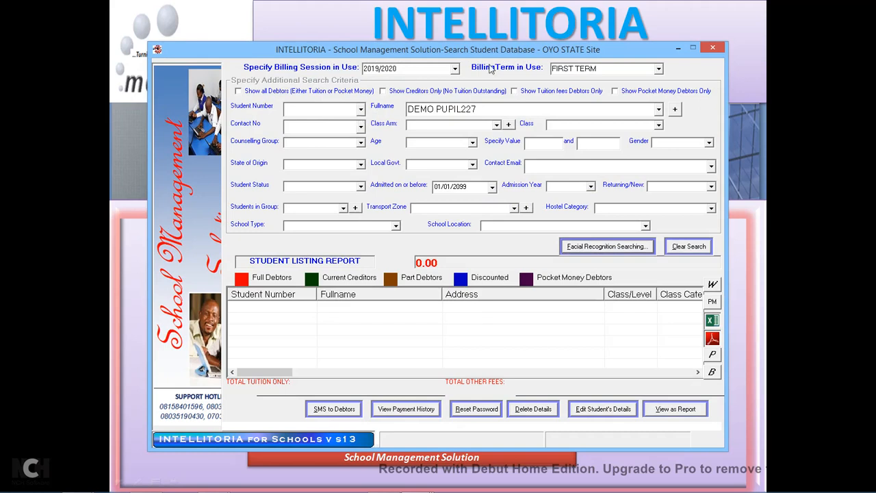
pyautogui.click(660, 69)
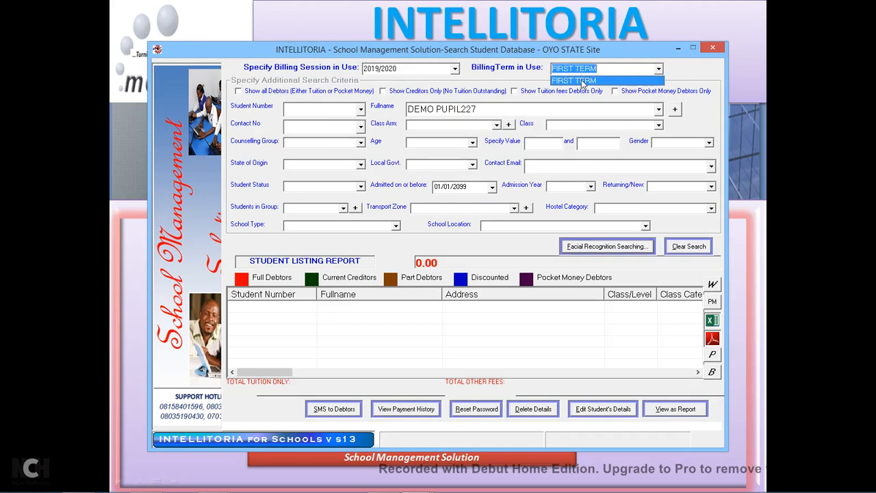
pyautogui.click(585, 80)
pyautogui.click(485, 290)
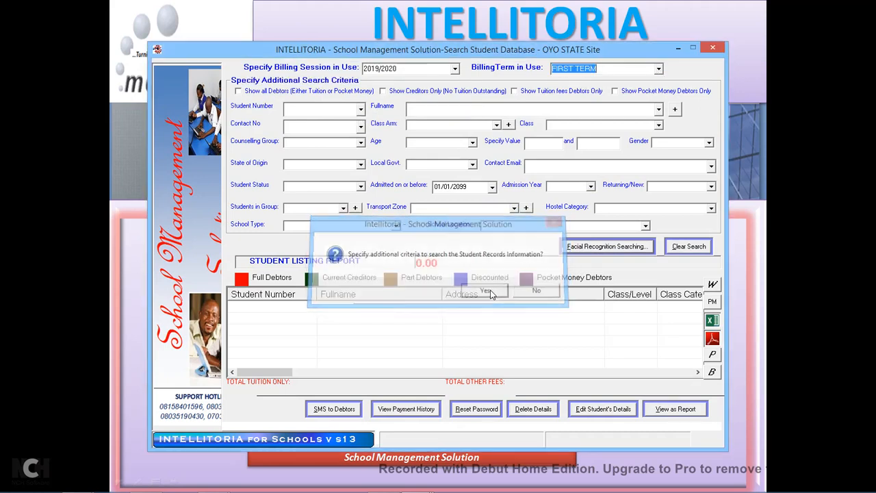
pyautogui.click(361, 111)
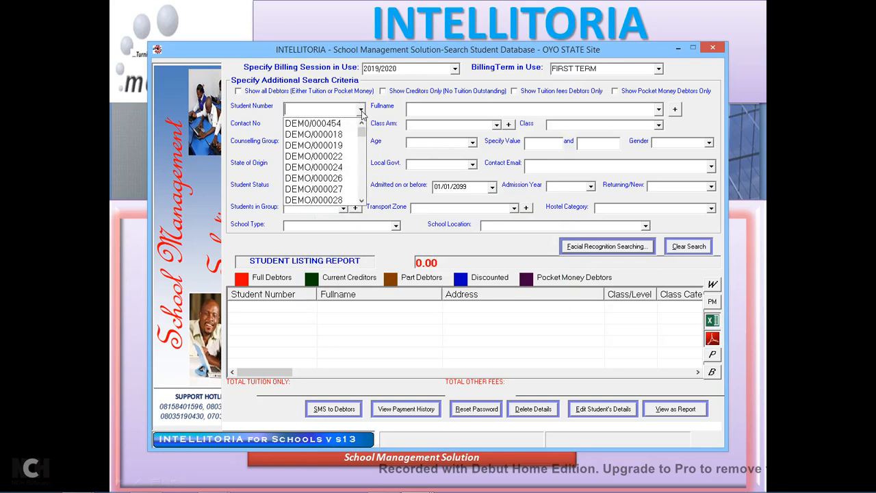
pyautogui.click(362, 200)
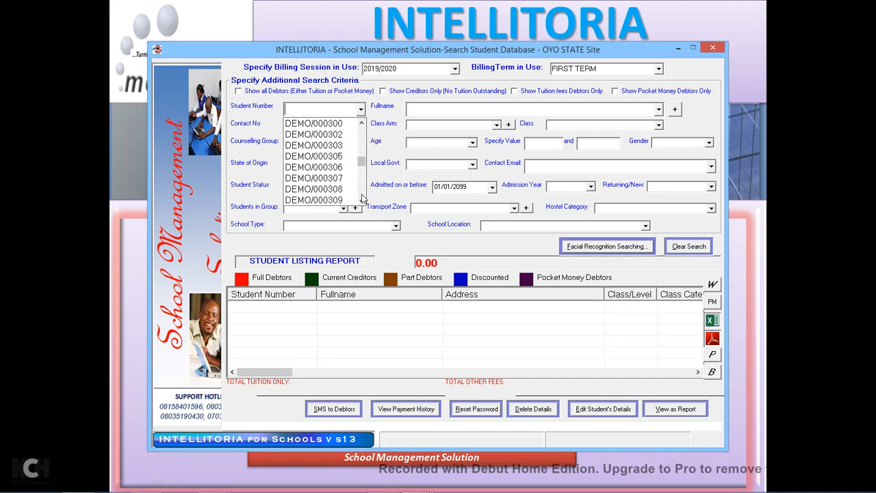
pyautogui.click(363, 149)
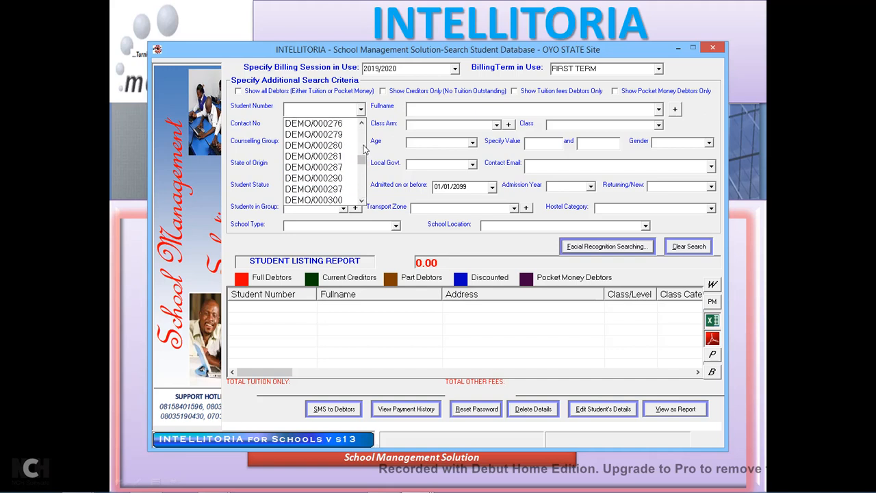
pyautogui.click(362, 139)
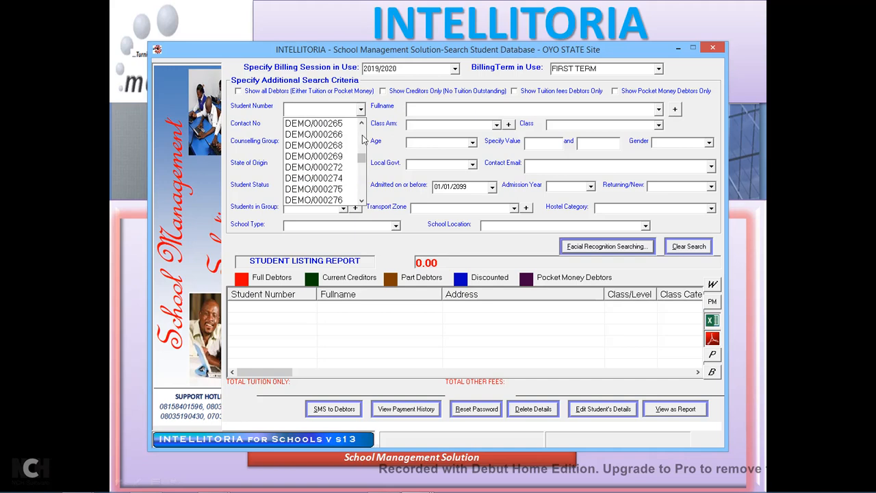
pyautogui.click(363, 139)
pyautogui.click(363, 139)
pyautogui.click(363, 140)
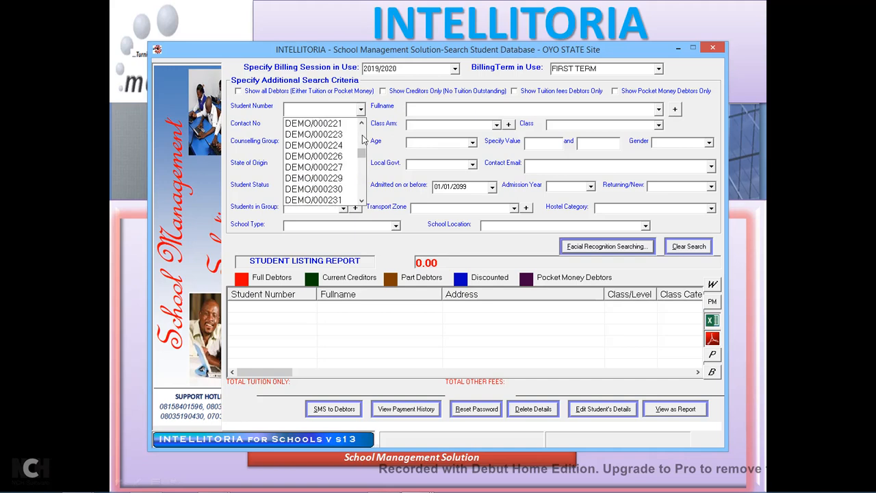
pyautogui.click(337, 171)
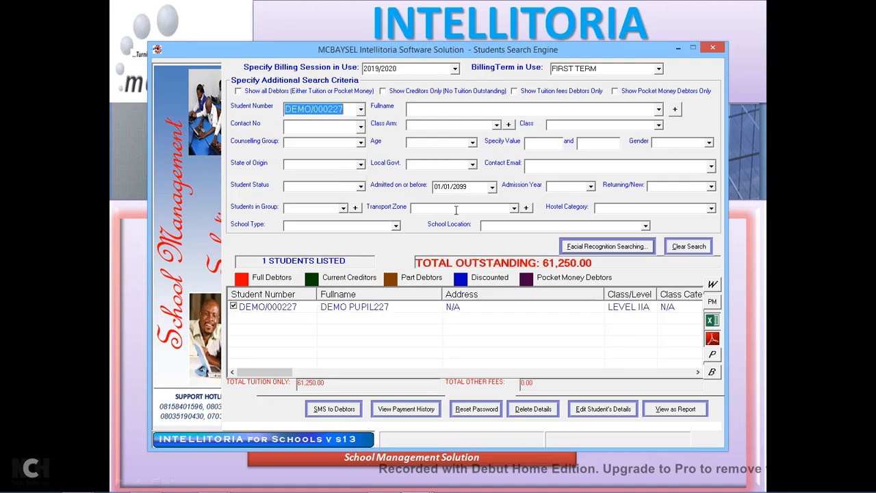
# Paste the shared contact number as DEMO PUPIL227's father's number and save without bill adjustment.
pyautogui.doubleClick(478, 310)
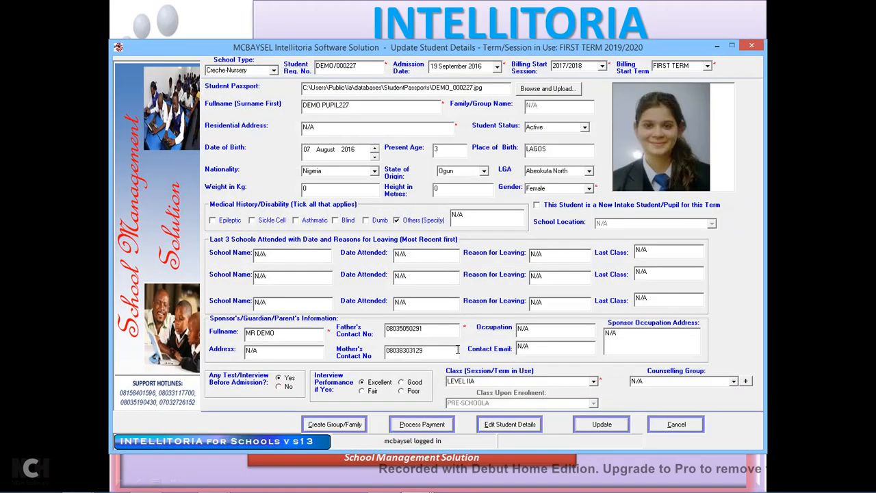
pyautogui.moveTo(430, 333); pyautogui.dragTo(359, 346)
pyautogui.hotkey('ctrl', 'v')
pyautogui.moveTo(428, 352); pyautogui.dragTo(360, 360)
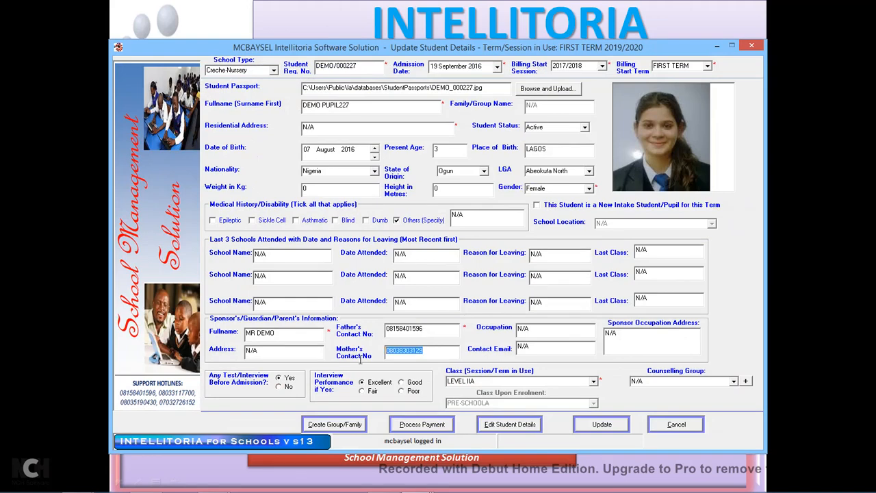
pyautogui.click(603, 425)
pyautogui.click(489, 291)
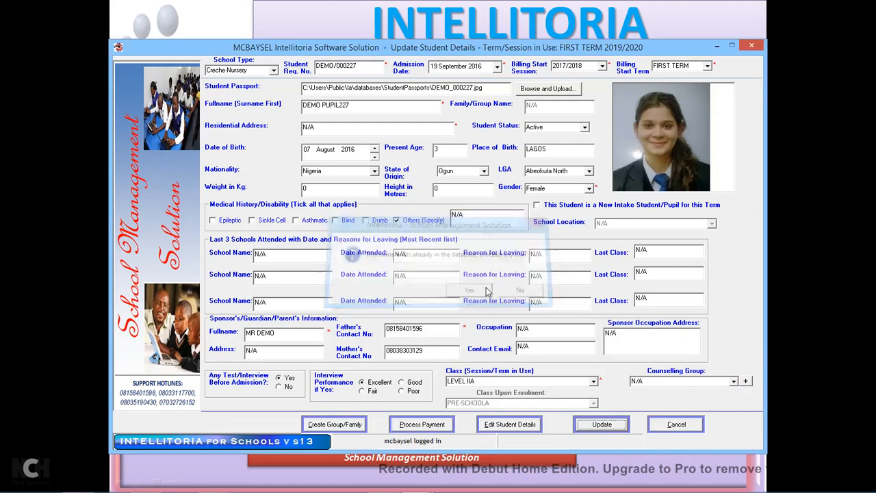
pyautogui.click(497, 290)
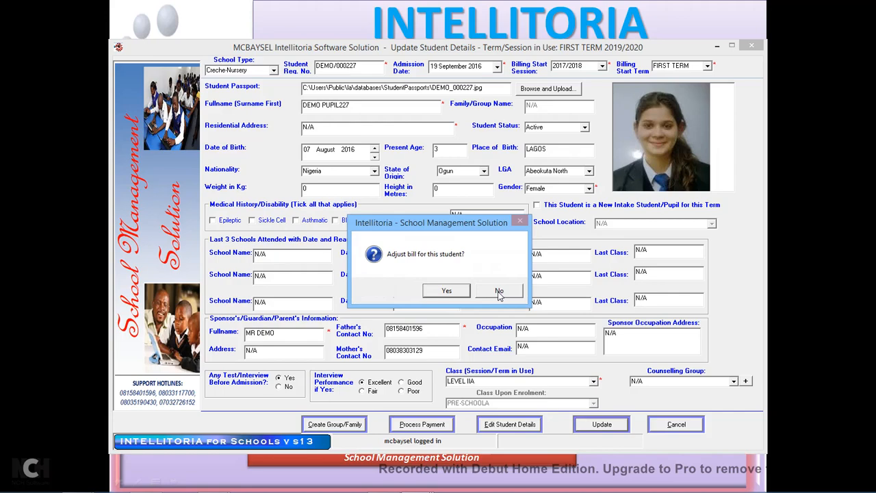
pyautogui.click(499, 291)
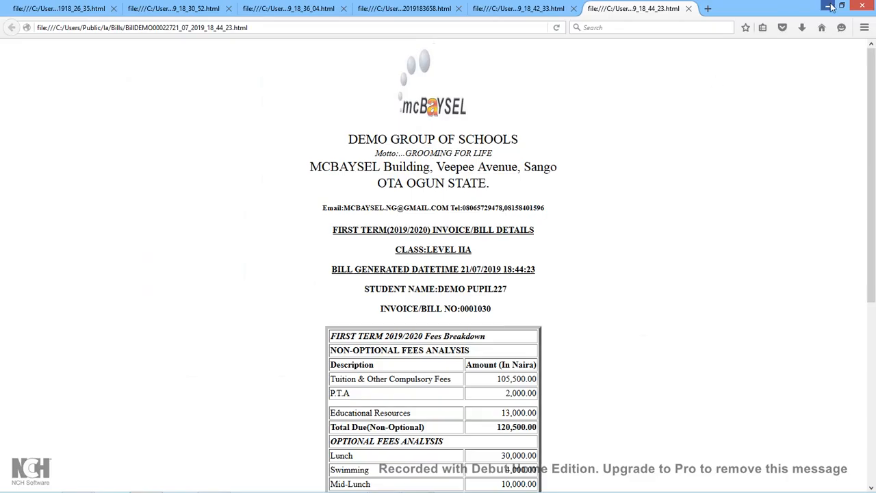
pyautogui.click(830, 7)
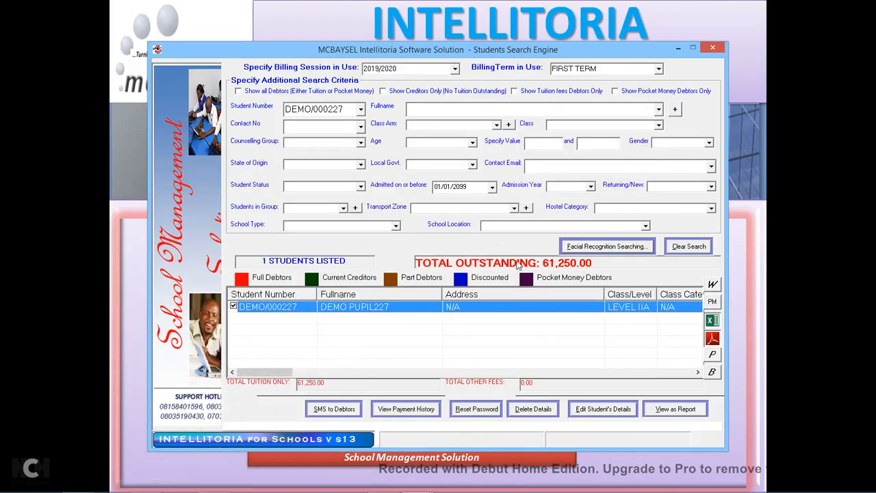
pyautogui.click(713, 47)
# Save Demo Group with its 128750 total fee and close the group definition window.
pyautogui.click(447, 291)
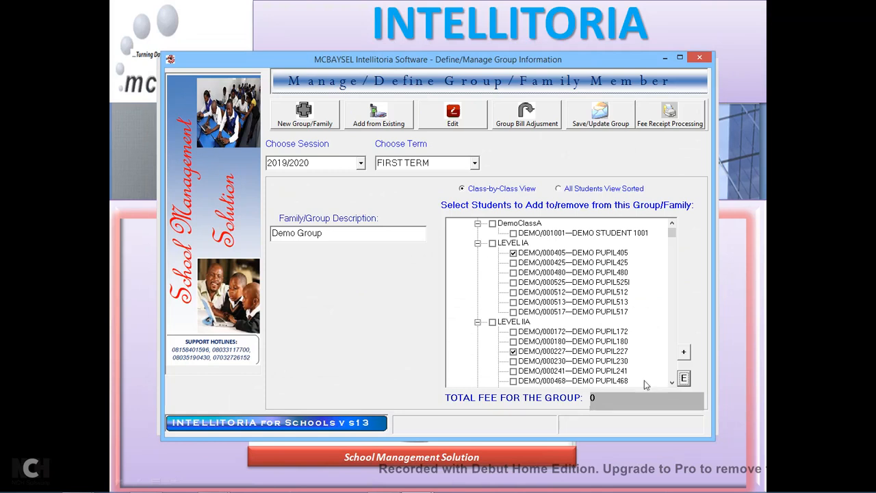
pyautogui.click(596, 120)
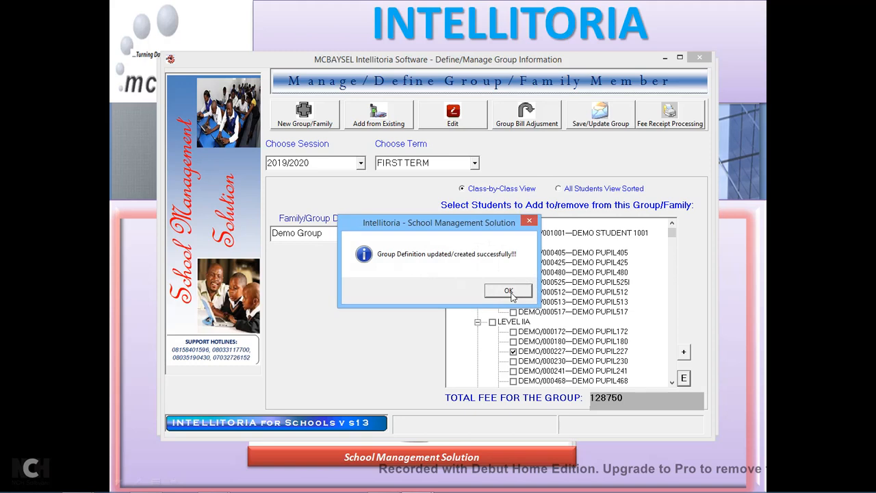
pyautogui.click(508, 291)
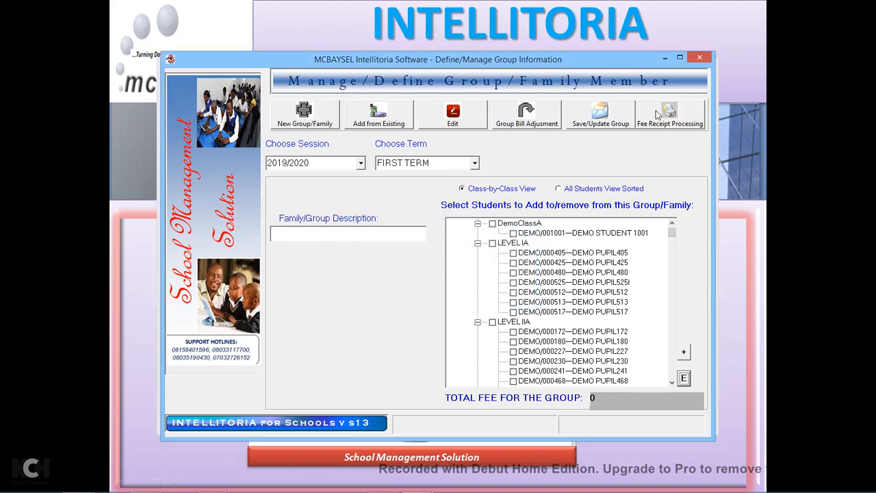
pyautogui.click(700, 62)
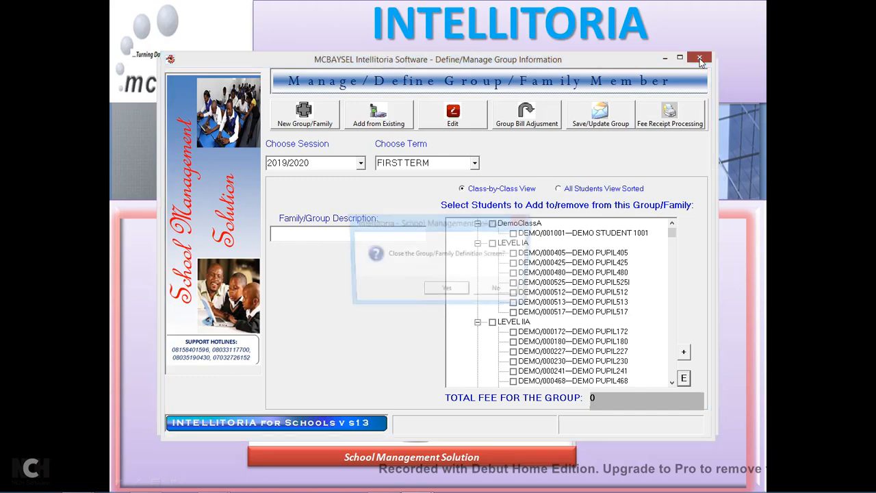
pyautogui.click(446, 293)
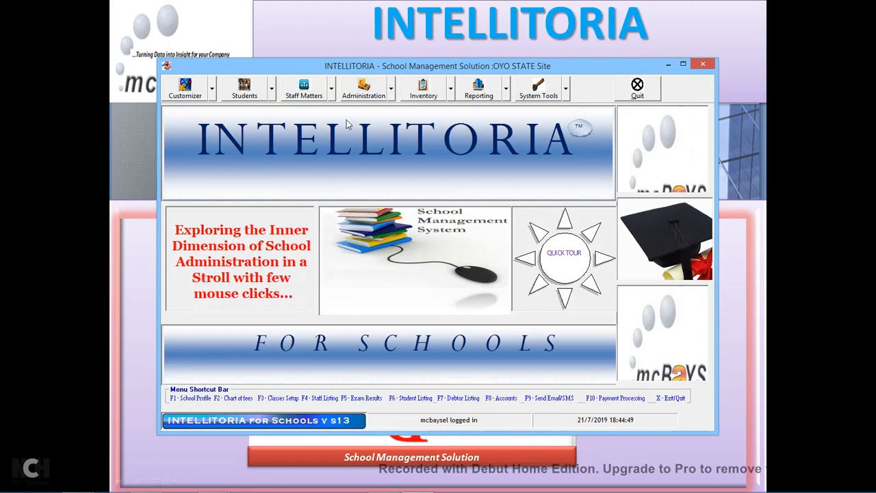
# Open Student Bill Adjustment and choose session 2019/2020, FIRST TERM.
pyautogui.click(391, 97)
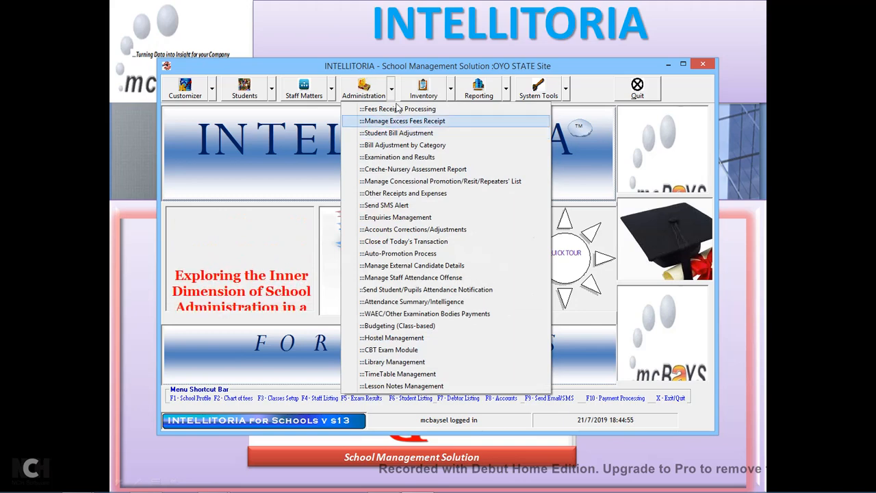
pyautogui.click(392, 96)
pyautogui.click(393, 96)
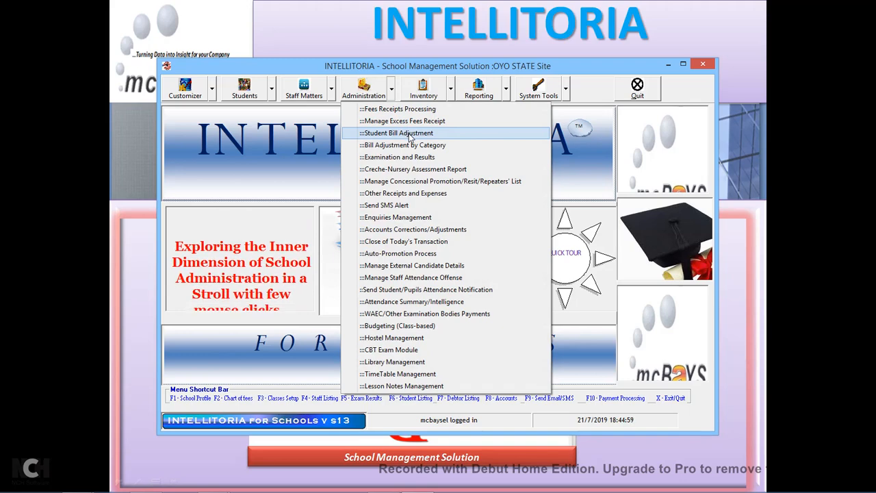
pyautogui.click(409, 135)
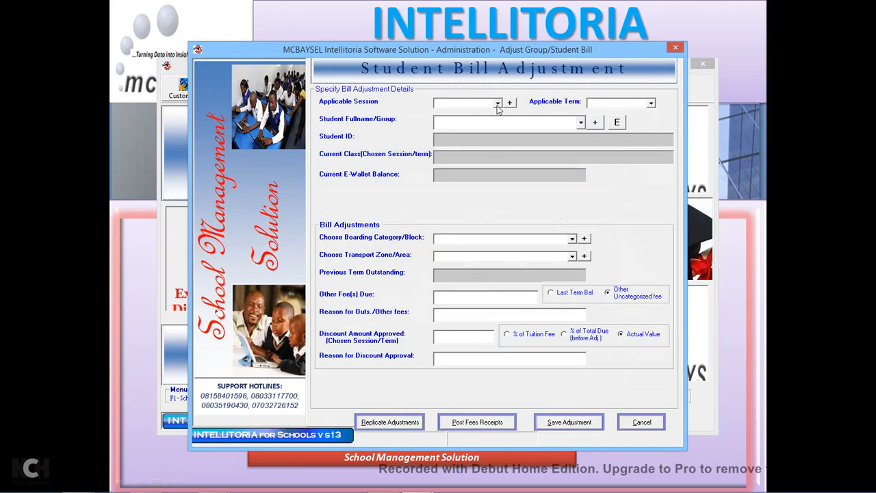
pyautogui.click(498, 105)
pyautogui.click(457, 122)
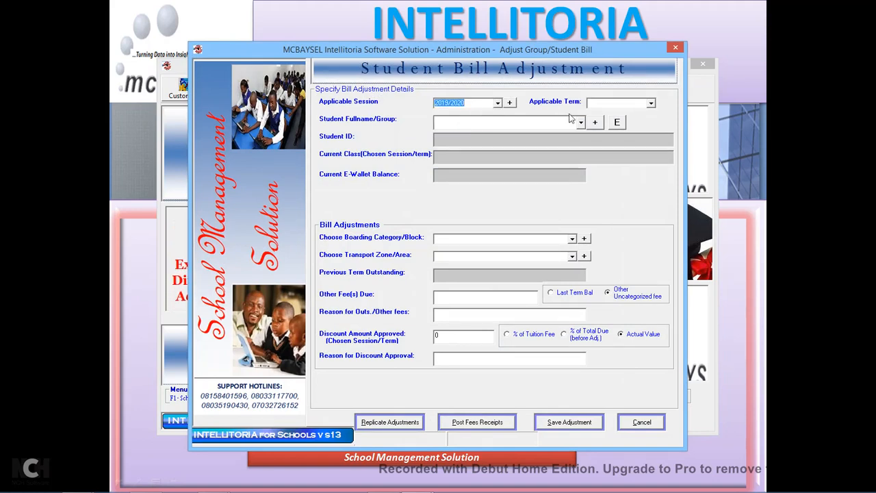
pyautogui.click(651, 104)
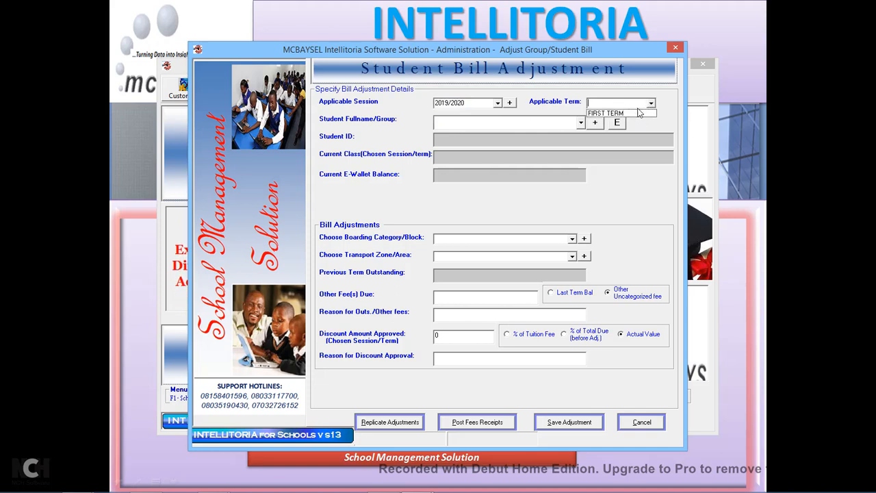
pyautogui.click(613, 113)
# Search 'demo pupil 100' and pick DEMO STUDENT 1001 as the student.
pyautogui.click(581, 122)
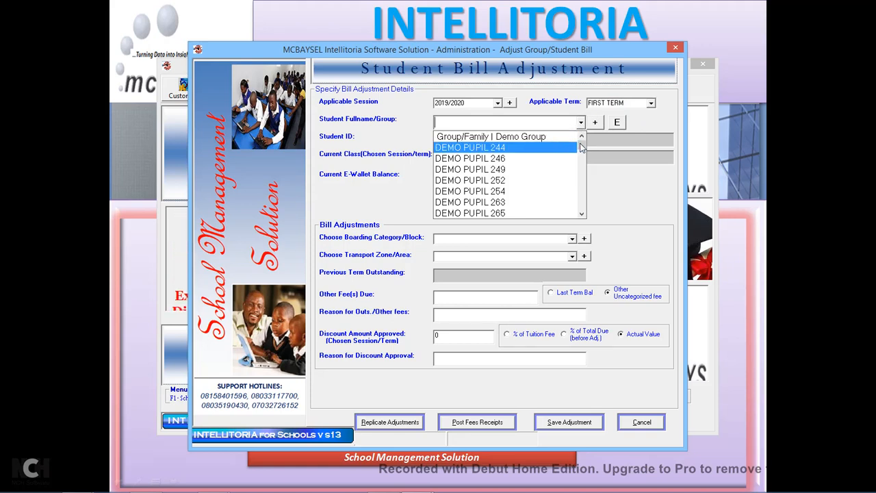
pyautogui.moveTo(582, 148)
pyautogui.mouseDown()
pyautogui.moveTo(581, 214)
pyautogui.moveTo(573, 142)
pyautogui.mouseUp()
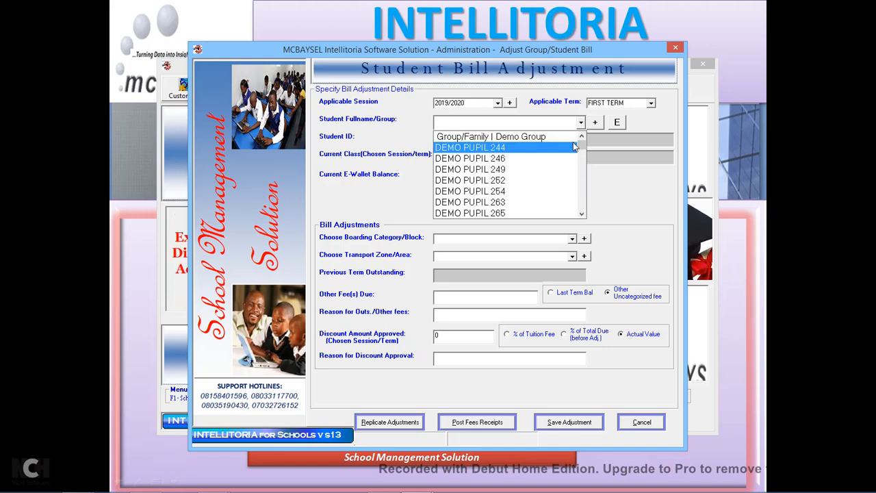
pyautogui.write('demo')
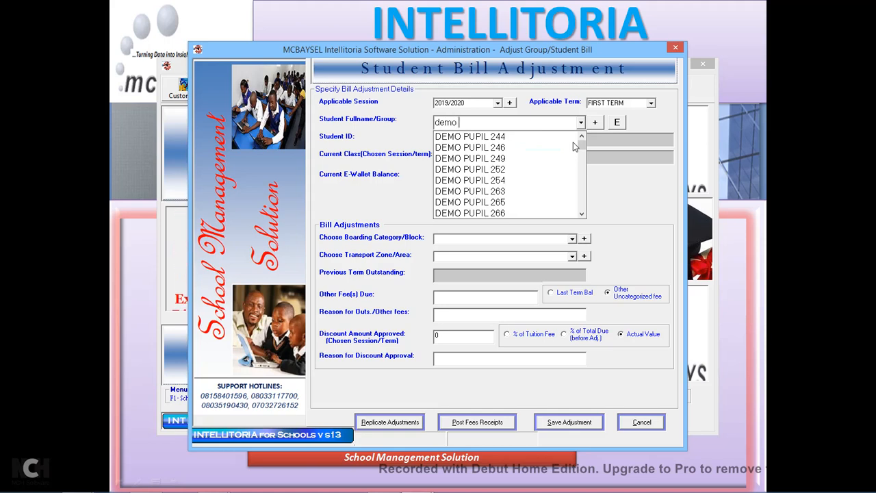
pyautogui.write(' pupil 1')
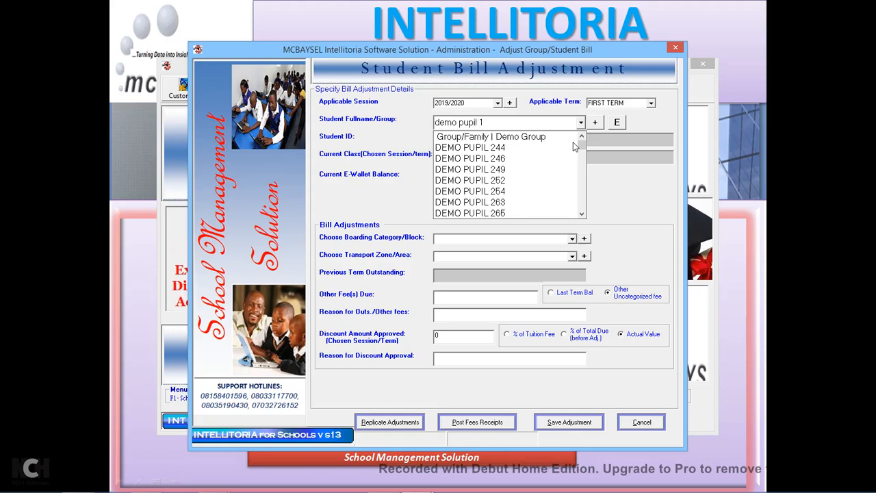
pyautogui.write('001')
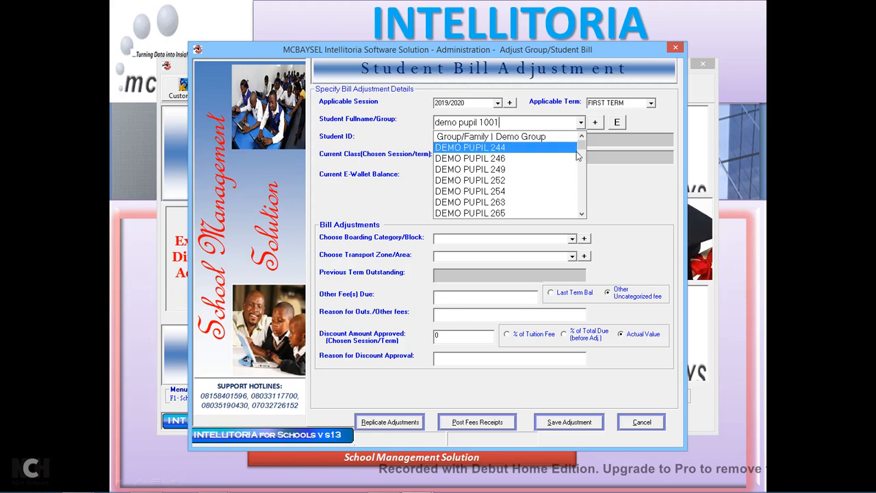
pyautogui.moveTo(581, 143); pyautogui.dragTo(581, 174)
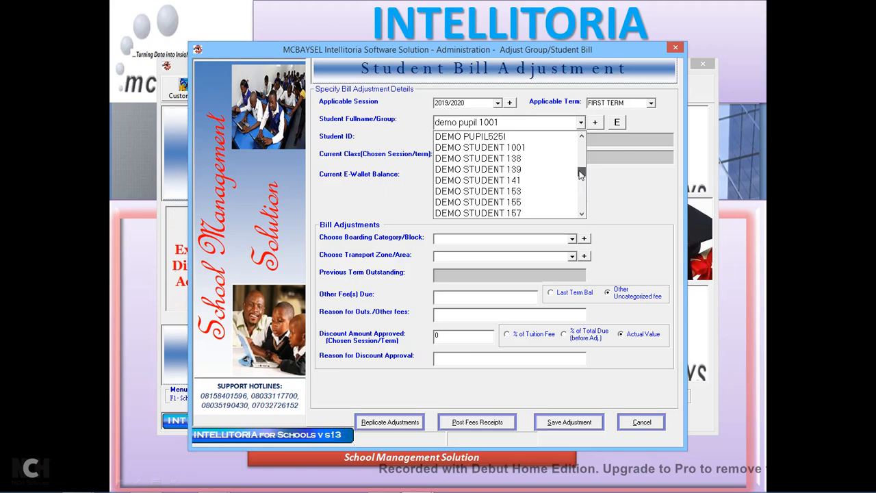
pyautogui.click(510, 147)
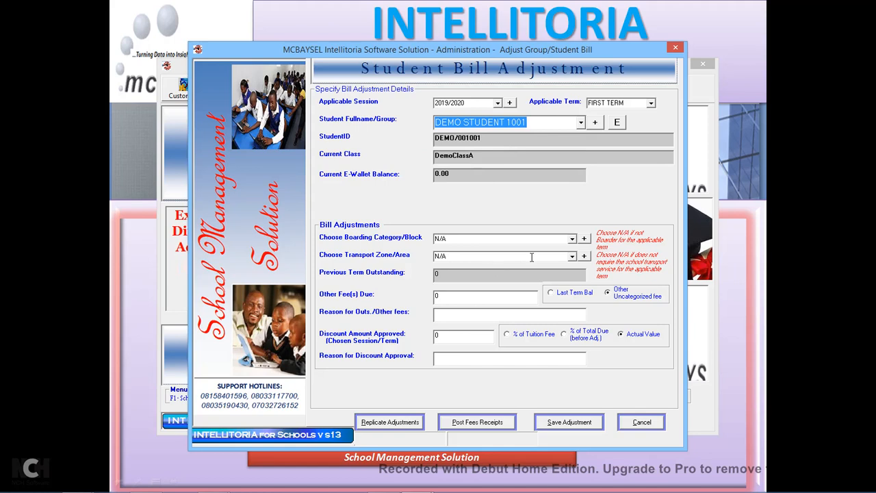
# Set boarding category to Secondary - 150000, keep transport zone N/A, and clear other fees.
pyautogui.click(572, 239)
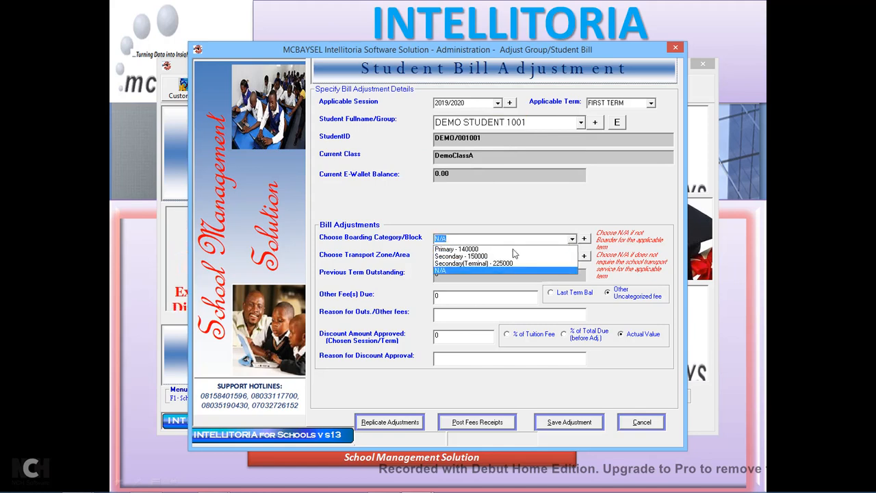
pyautogui.click(470, 251)
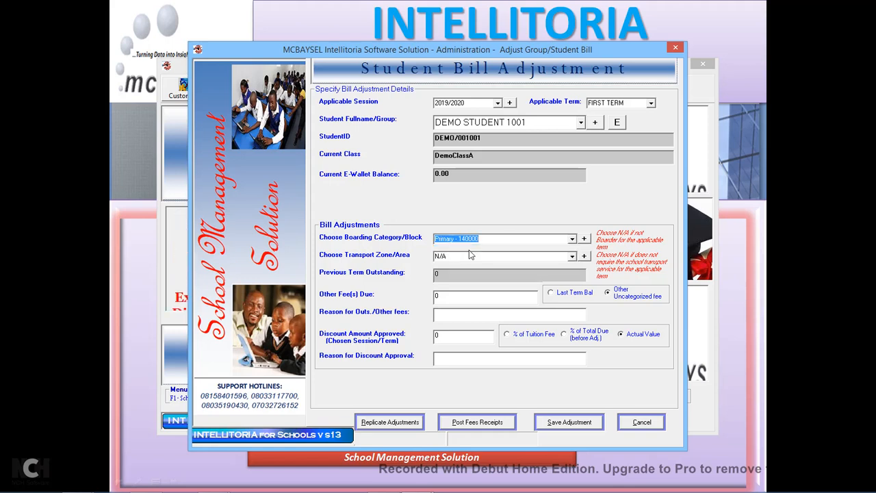
pyautogui.click(573, 238)
pyautogui.click(472, 258)
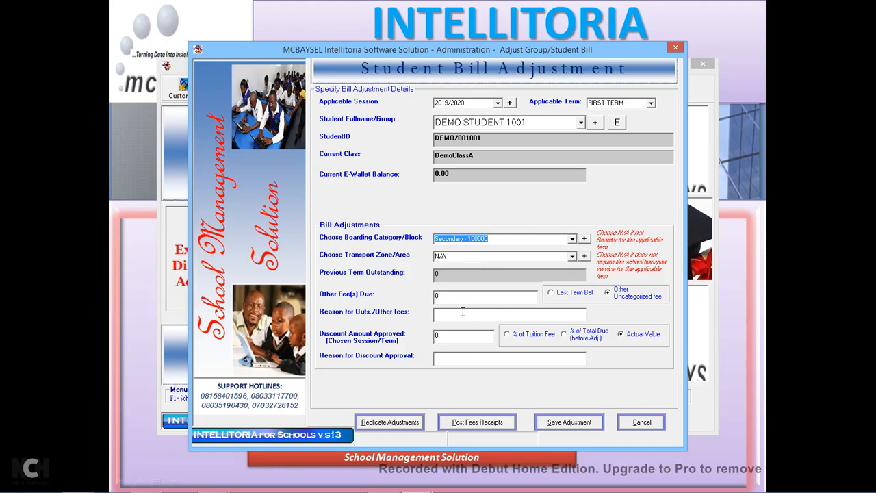
pyautogui.click(572, 256)
pyautogui.click(572, 257)
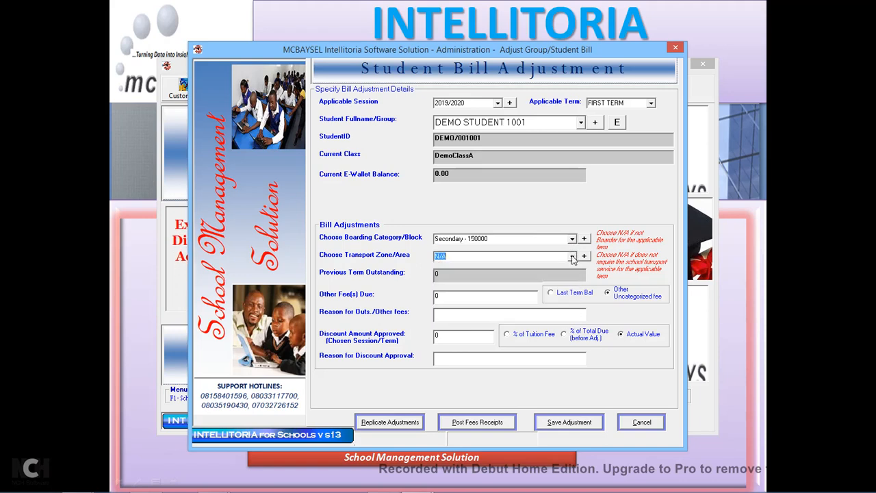
pyautogui.click(455, 296)
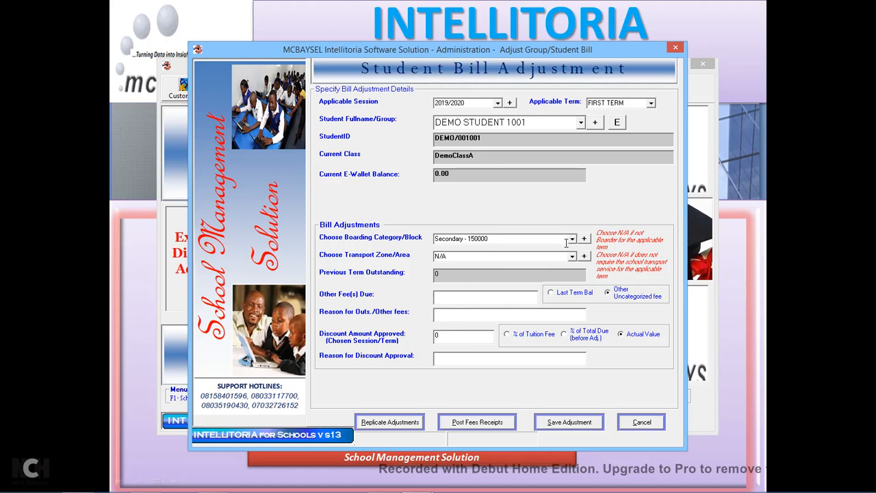
# Enter a 15000 actual-value discount with reason MGT, save it, and generate the adjusted bill.
pyautogui.click(461, 338)
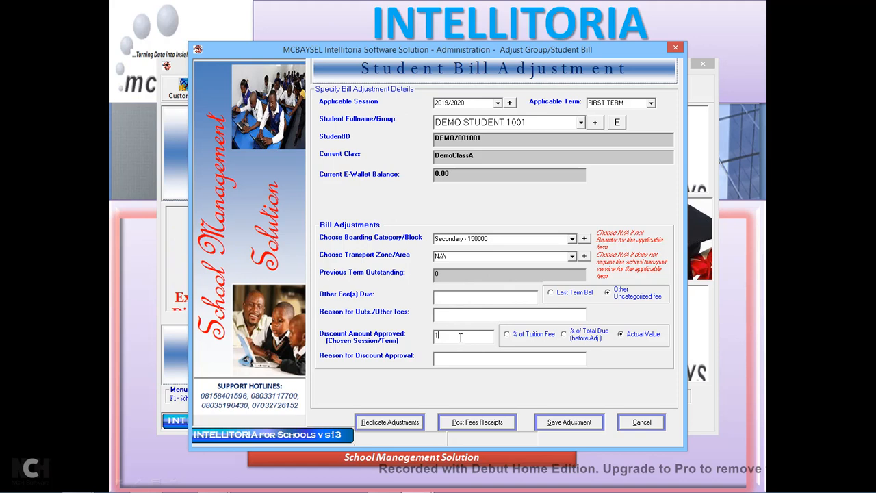
pyautogui.click(534, 336)
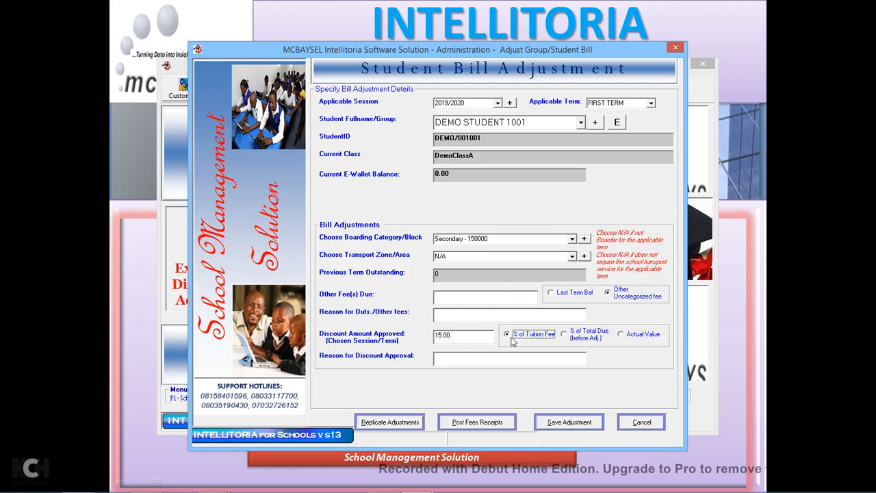
pyautogui.click(467, 336)
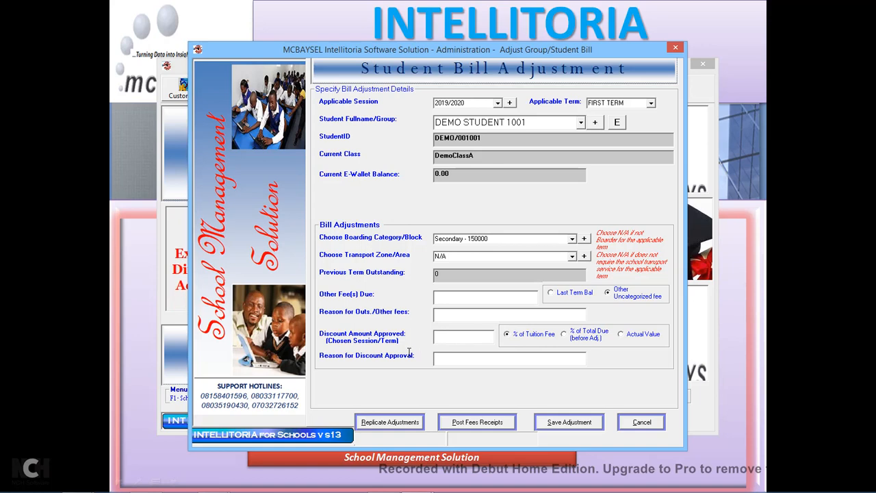
pyautogui.write('15000')
pyautogui.click(635, 335)
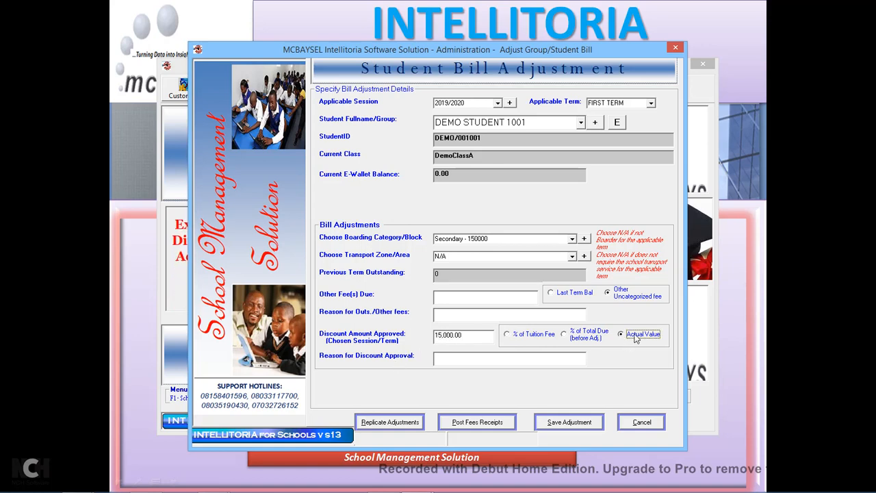
pyautogui.click(536, 357)
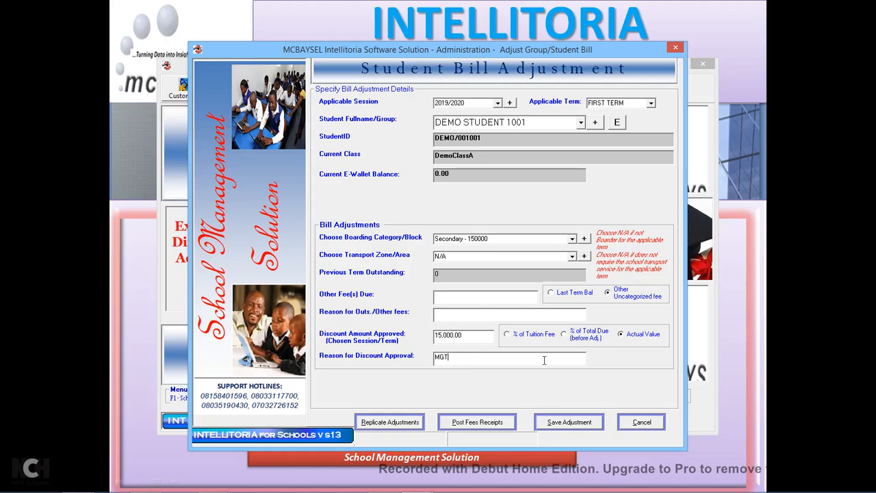
pyautogui.click(560, 425)
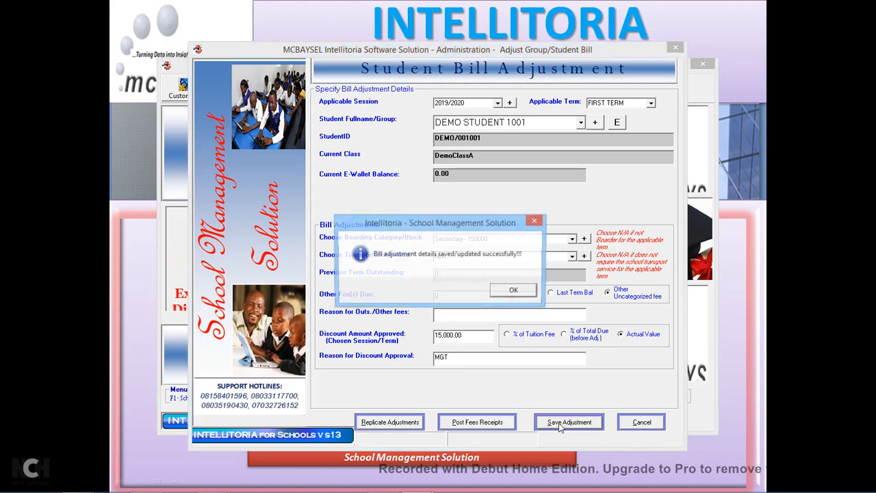
pyautogui.click(513, 290)
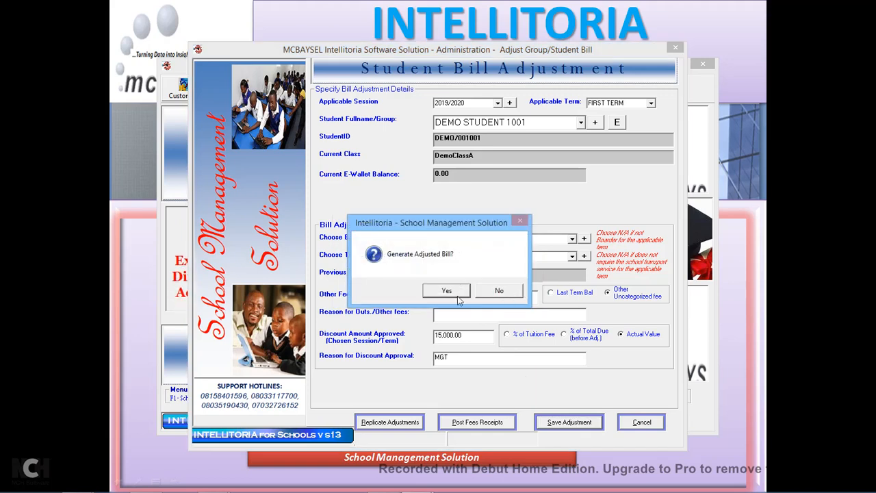
pyautogui.click(458, 295)
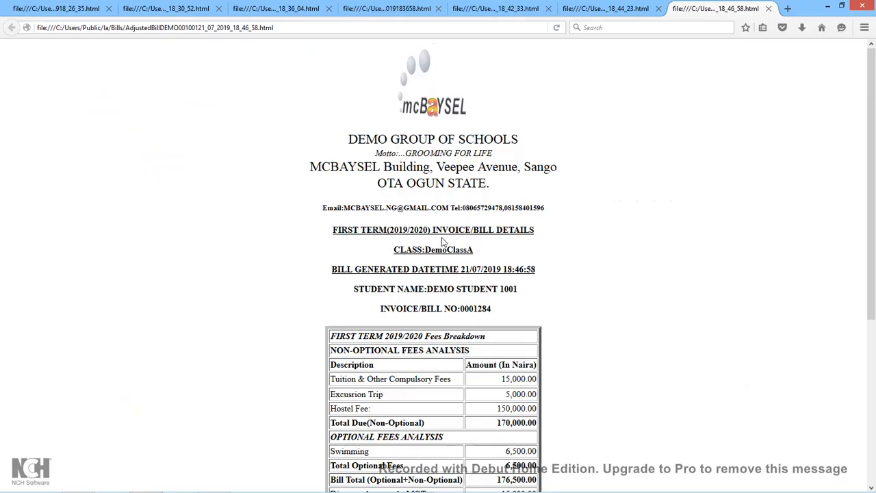
# Check the bill's Hostel Fee 150,000.00, Discount Approved - MGT and Overall Bill Due 161,500.00, then minimize Firefox.
pyautogui.scroll(-3, 548, 351)
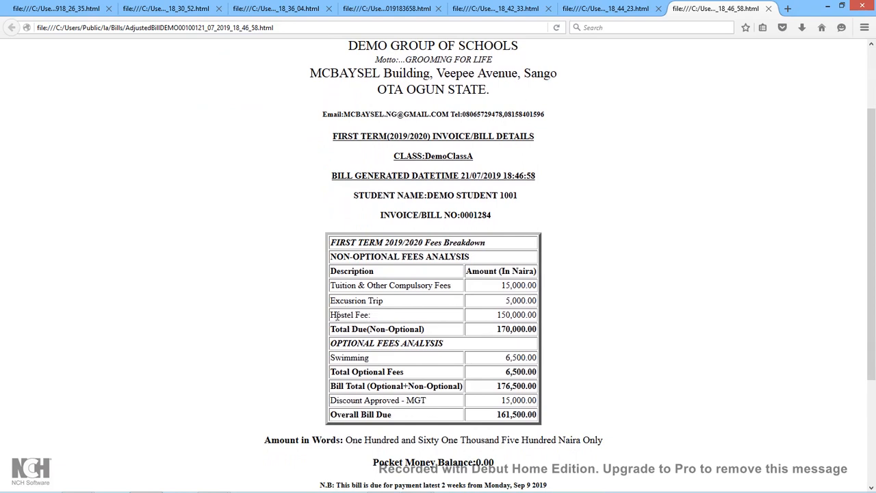
pyautogui.moveTo(331, 315); pyautogui.dragTo(537, 313)
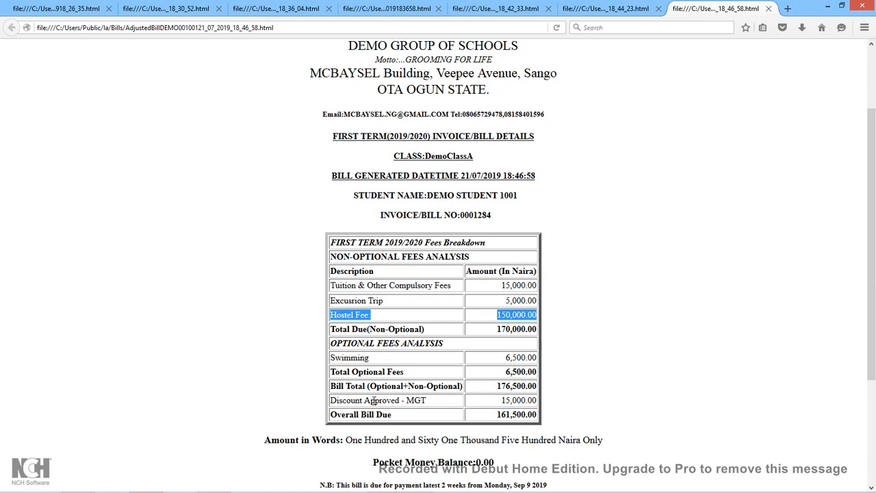
pyautogui.moveTo(331, 406); pyautogui.dragTo(538, 400)
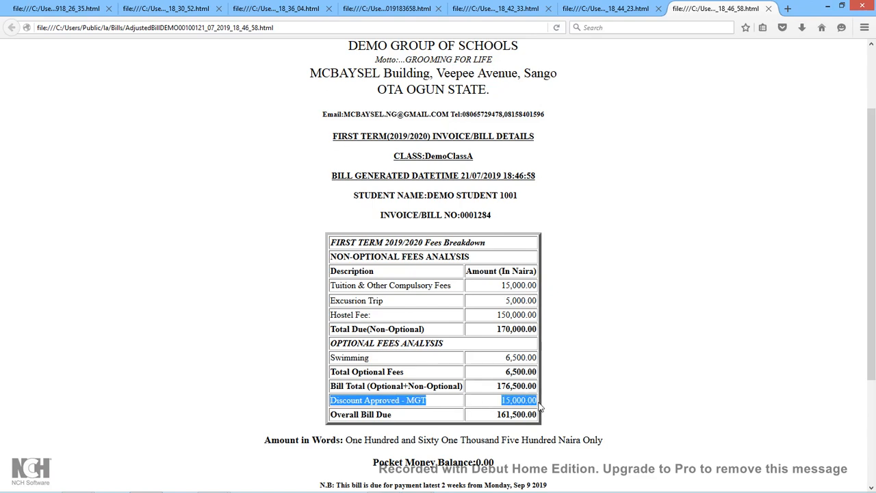
pyautogui.click(557, 371)
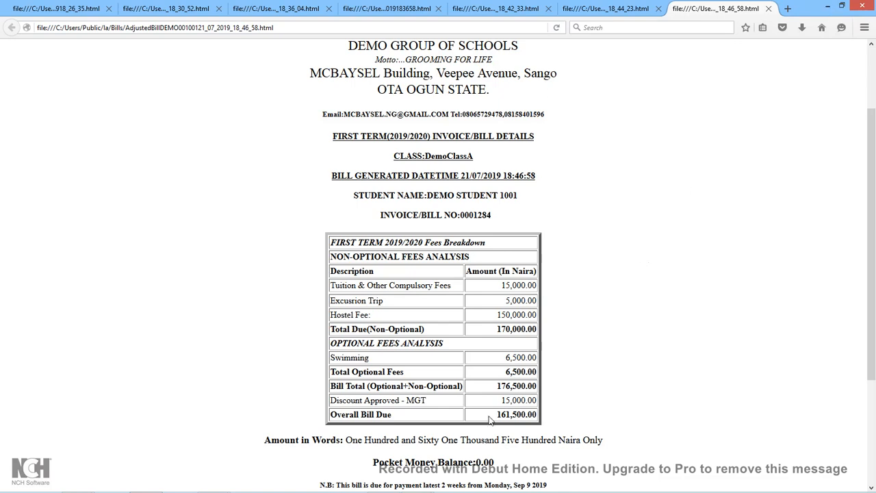
pyautogui.moveTo(497, 419); pyautogui.dragTo(548, 419)
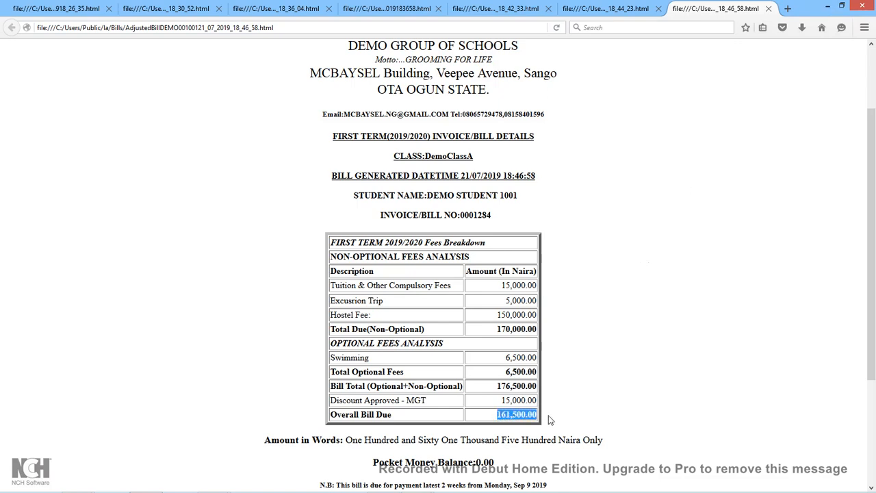
pyautogui.click(827, 6)
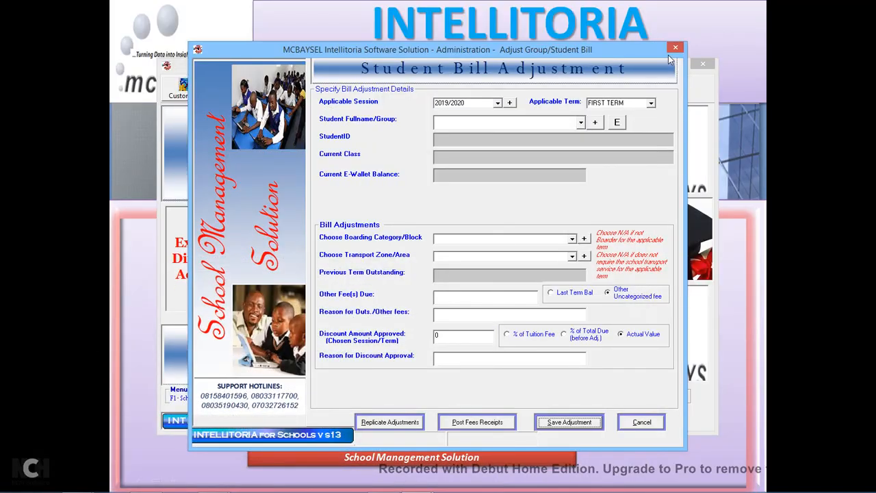
# Give Demo Group a 50000 transport total adjustment, save it, and generate the adjusted group bill.
pyautogui.click(581, 123)
pyautogui.click(534, 138)
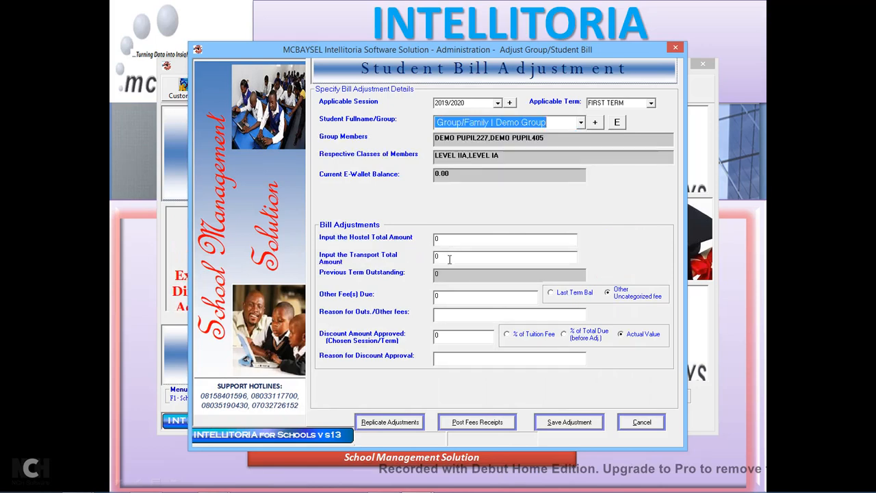
pyautogui.press('Tab')
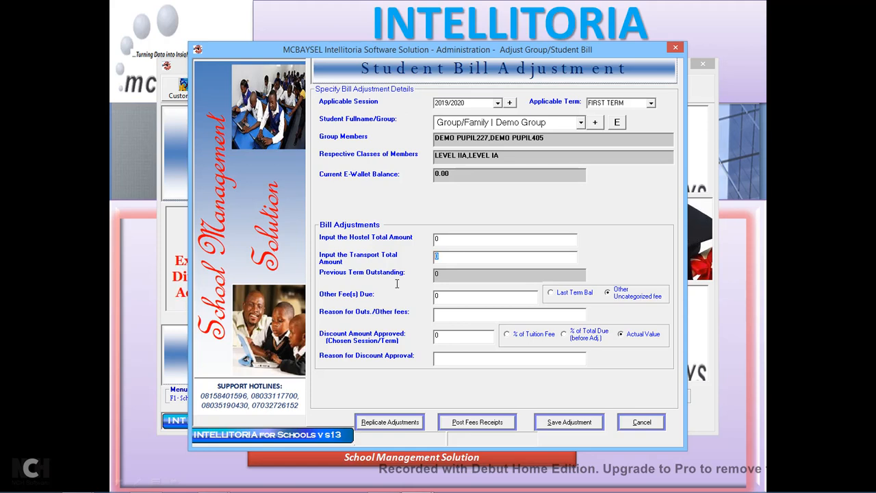
pyautogui.write('5000')
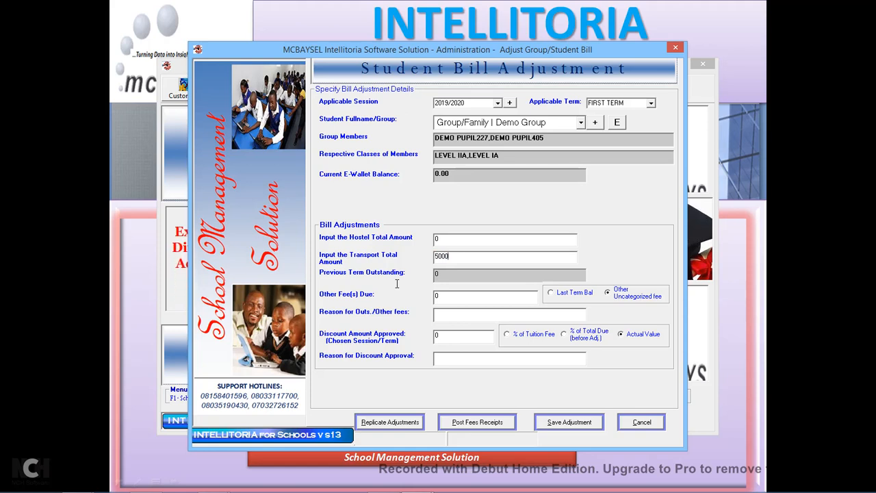
pyautogui.write('0')
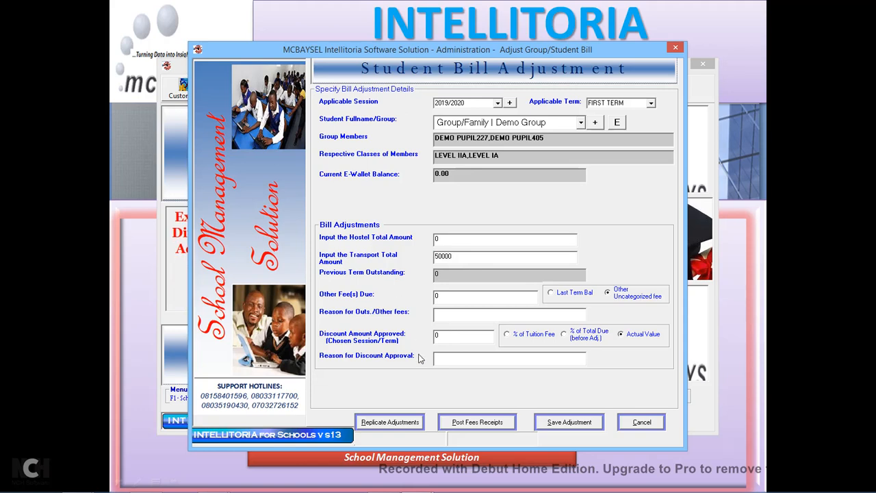
pyautogui.click(561, 423)
pyautogui.click(511, 292)
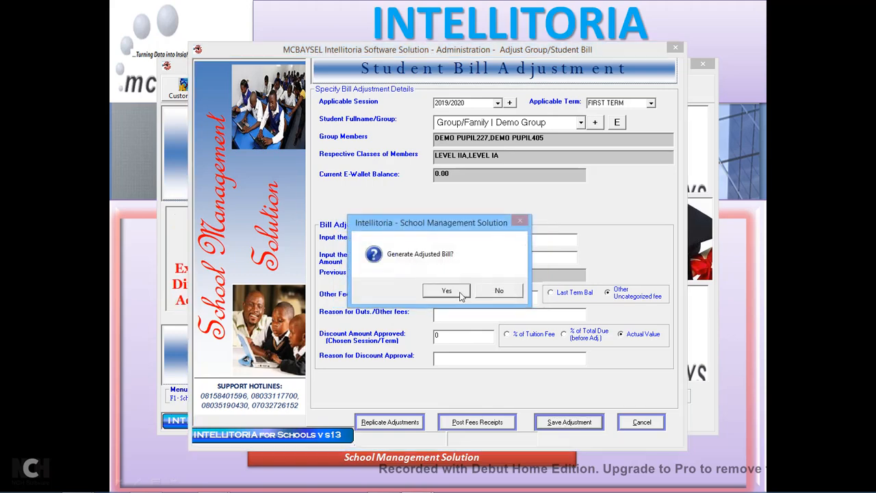
pyautogui.click(457, 294)
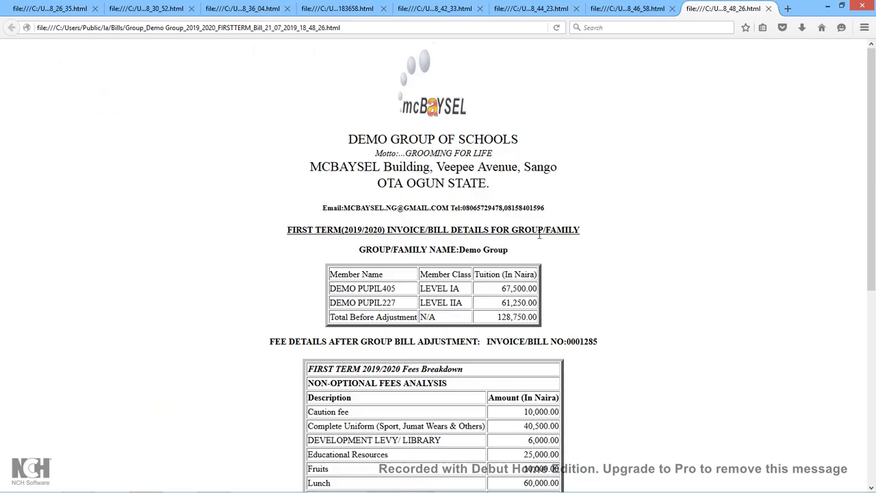
# Look over Demo Group's invoice, with Overall Bill Due 178,750.00, then minimize Firefox.
pyautogui.scroll(-5, 567, 321)
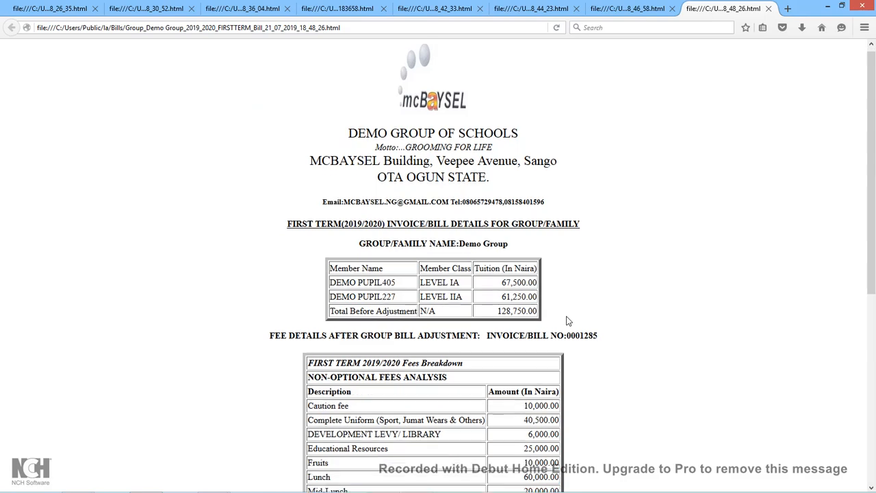
pyautogui.scroll(4, 567, 321)
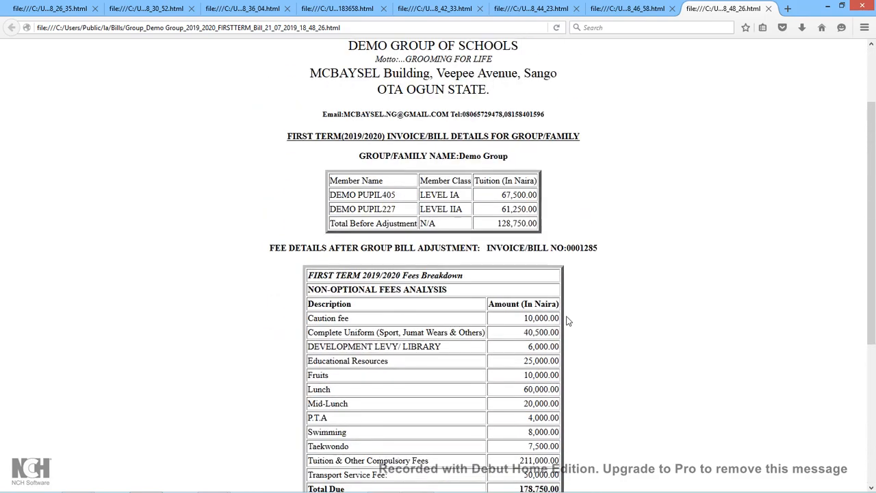
pyautogui.scroll(-2, 567, 322)
pyautogui.scroll(1, 567, 321)
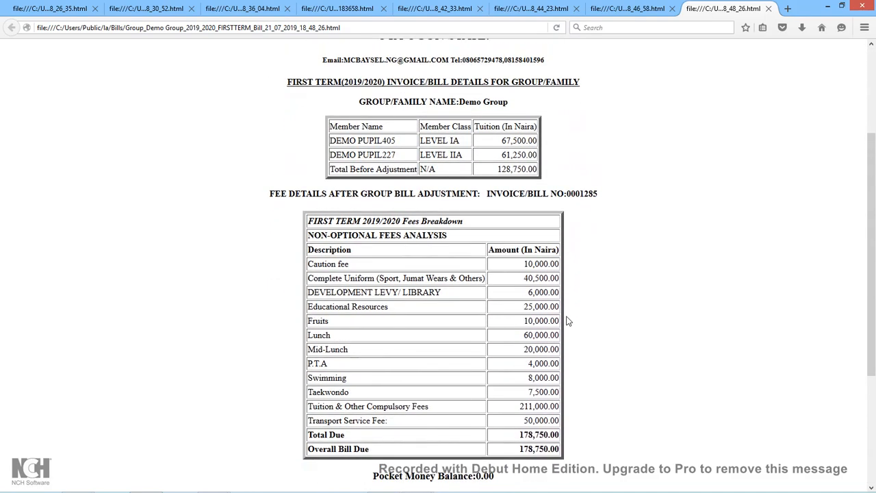
pyautogui.scroll(1, 567, 321)
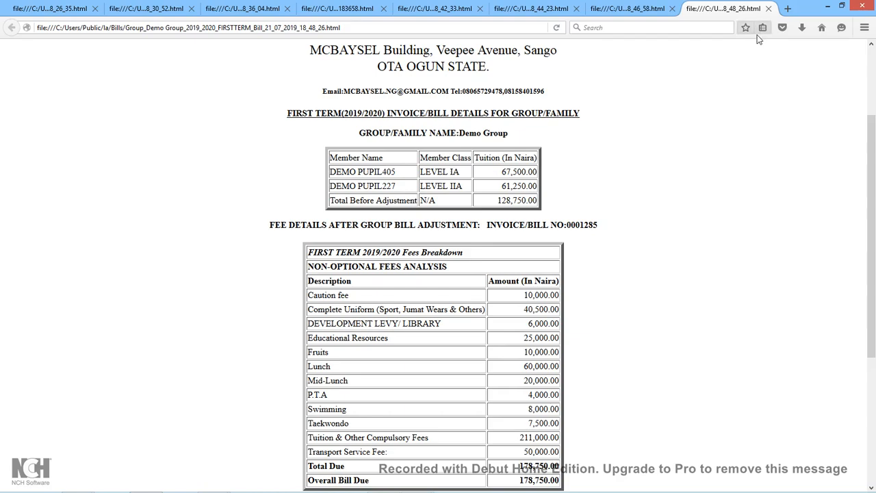
pyautogui.click(828, 8)
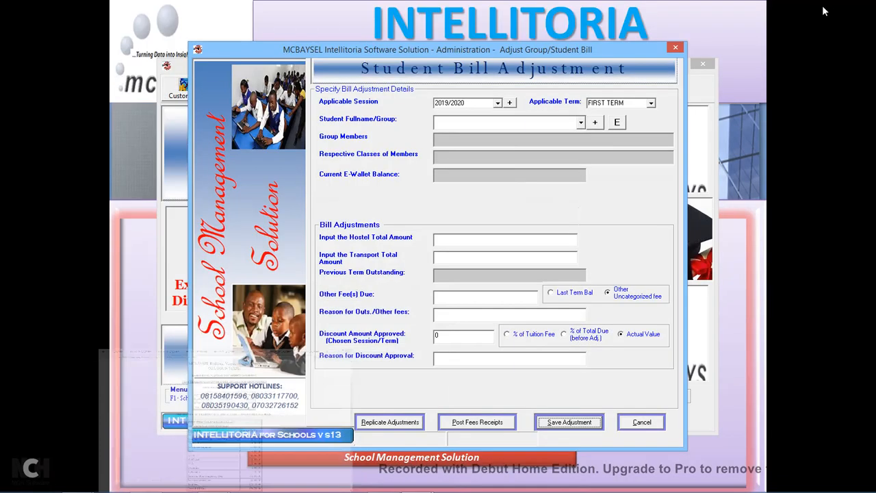
# Close the Bill Adjustment screen and open Administration > Fees Receipts Processing.
pyautogui.click(676, 49)
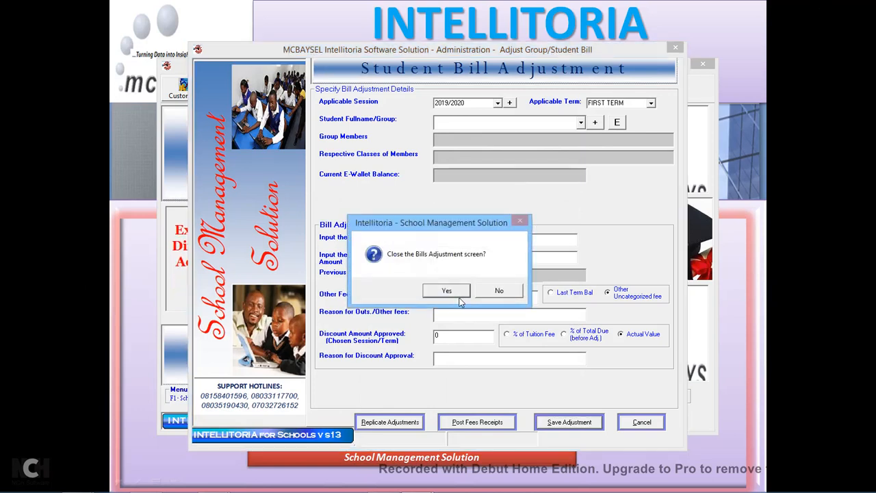
pyautogui.click(461, 299)
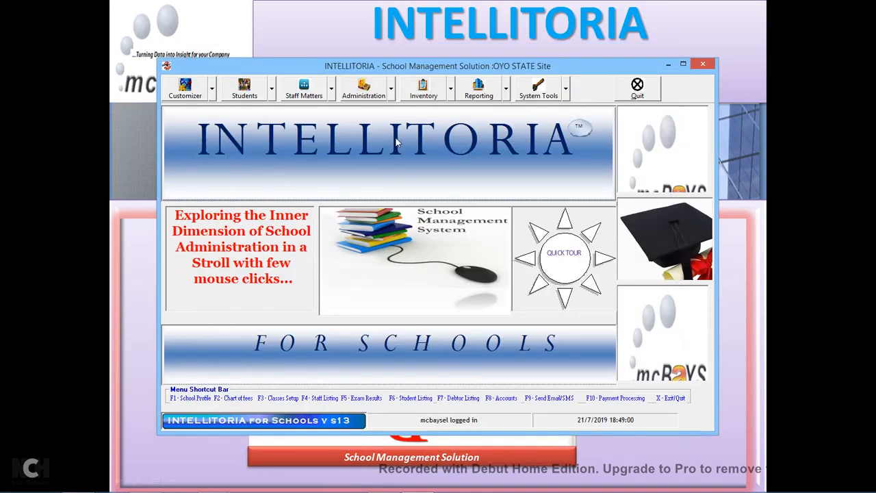
pyautogui.click(391, 89)
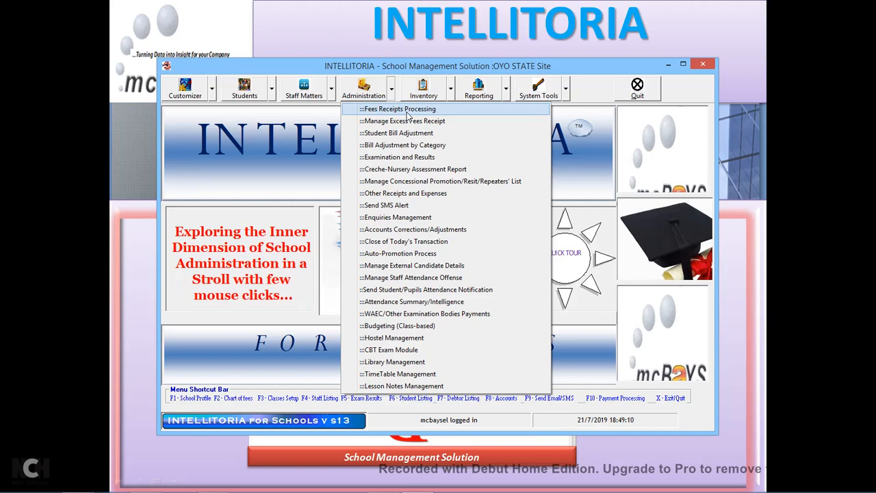
pyautogui.click(407, 111)
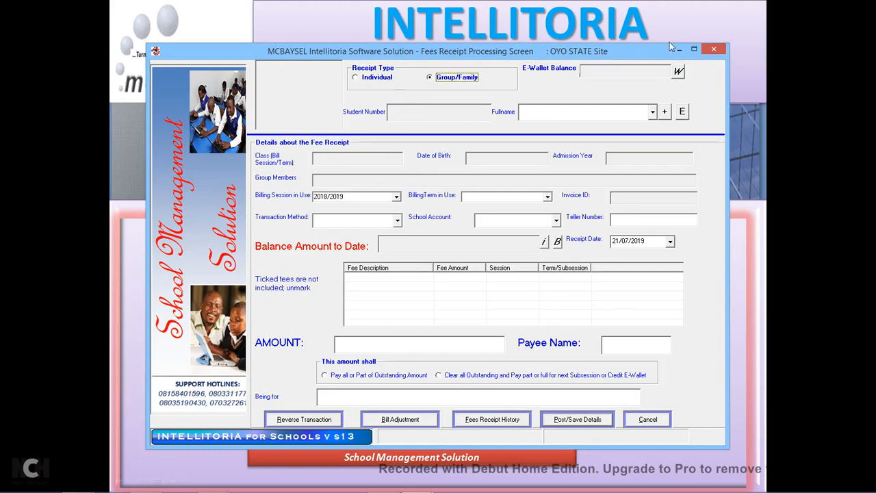
# Close and reopen the Fees Receipt Processing screen.
pyautogui.click(712, 52)
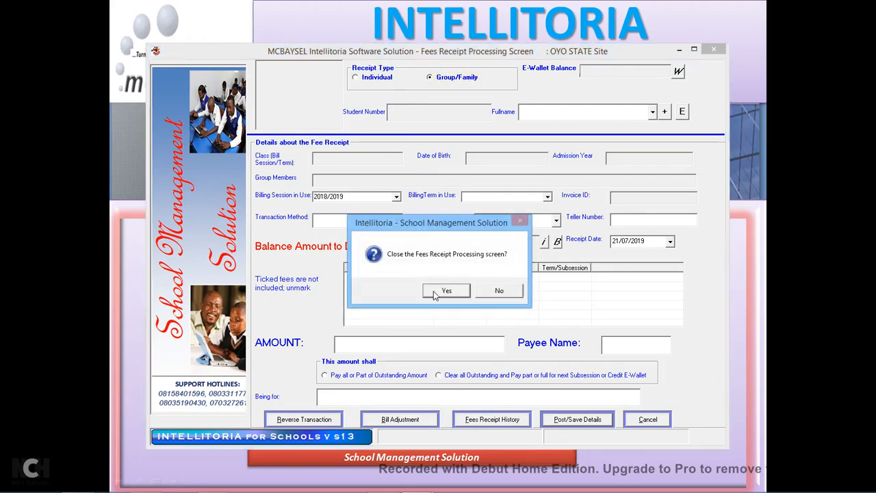
pyautogui.click(434, 293)
pyautogui.click(391, 91)
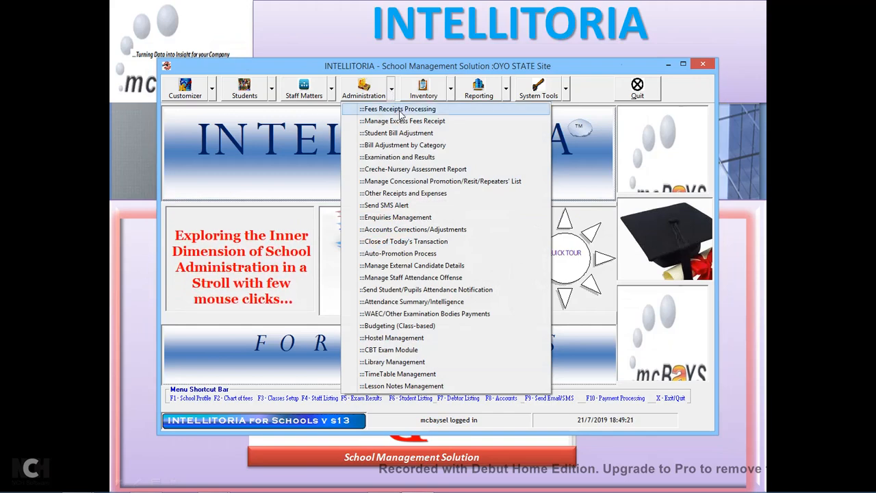
pyautogui.click(402, 112)
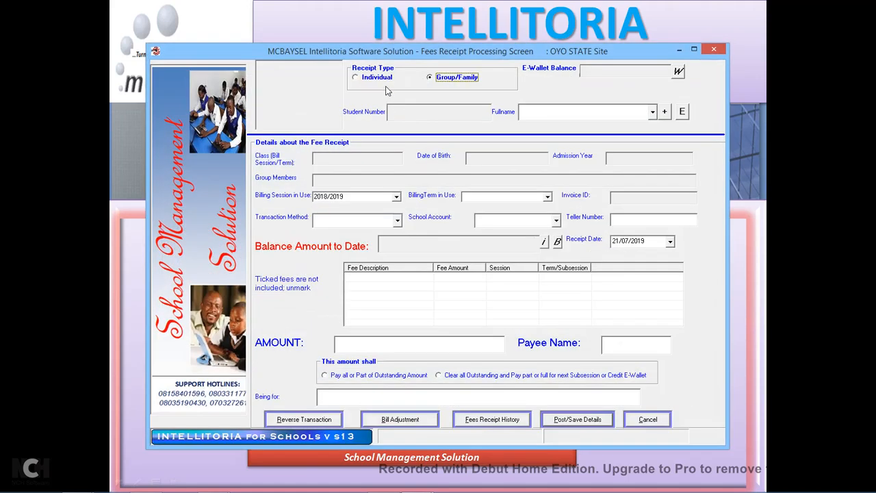
# Set the receipt to Individual with DEMO STUDENT 1001 as the payer.
pyautogui.click(386, 79)
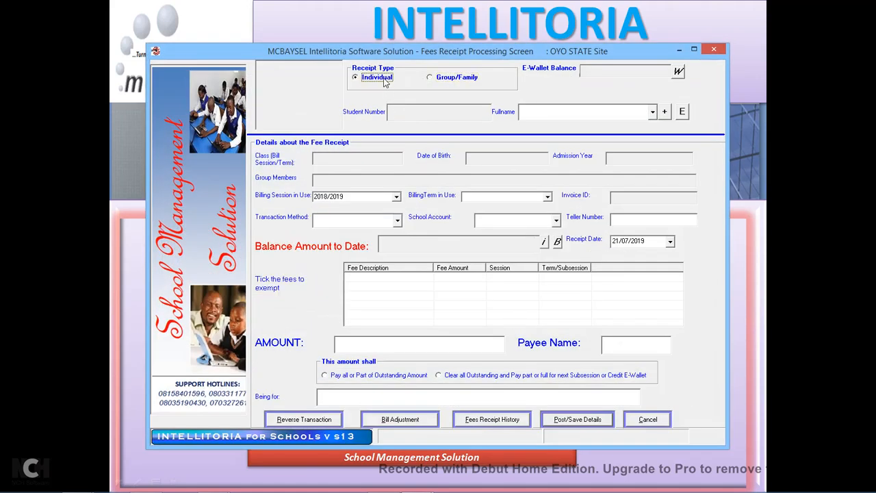
pyautogui.click(456, 79)
pyautogui.click(654, 112)
pyautogui.click(564, 130)
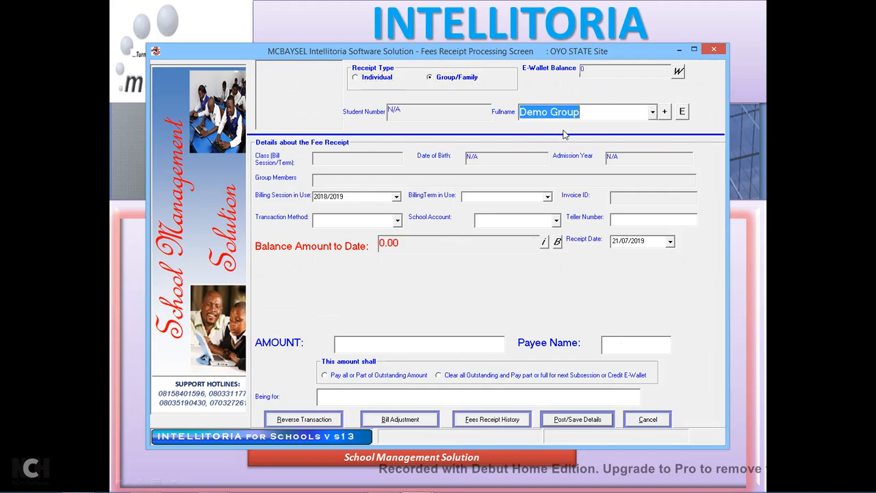
pyautogui.click(379, 80)
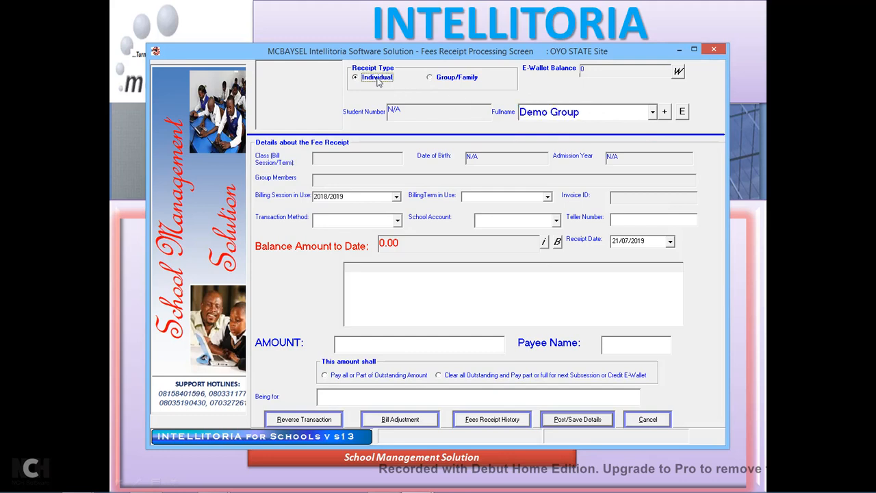
pyautogui.click(652, 113)
pyautogui.moveTo(654, 136); pyautogui.dragTo(657, 165)
pyautogui.write('d')
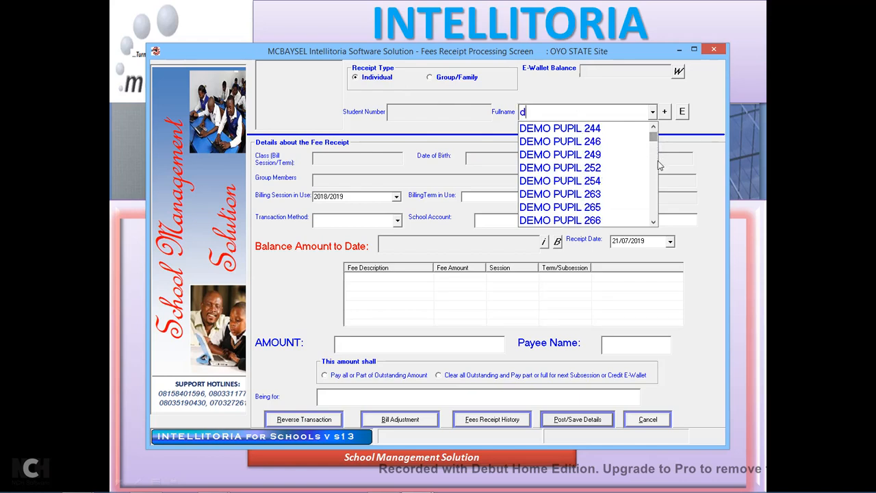
pyautogui.write('emo studen')
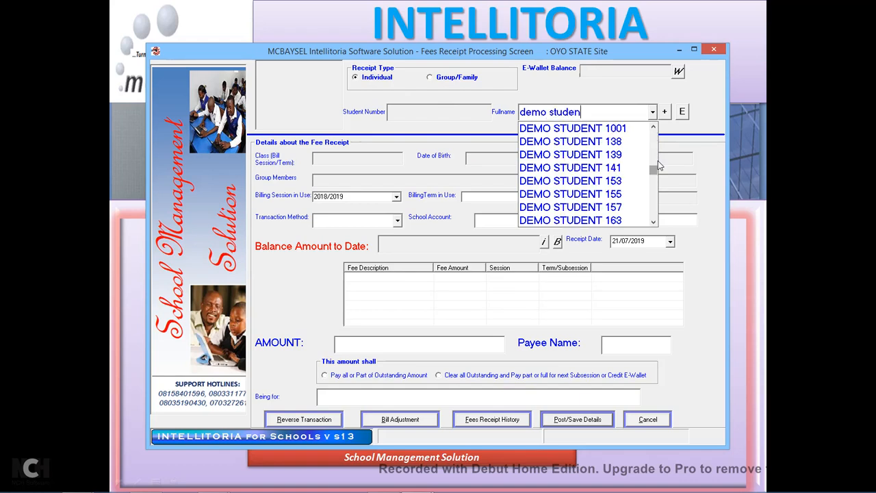
pyautogui.click(573, 128)
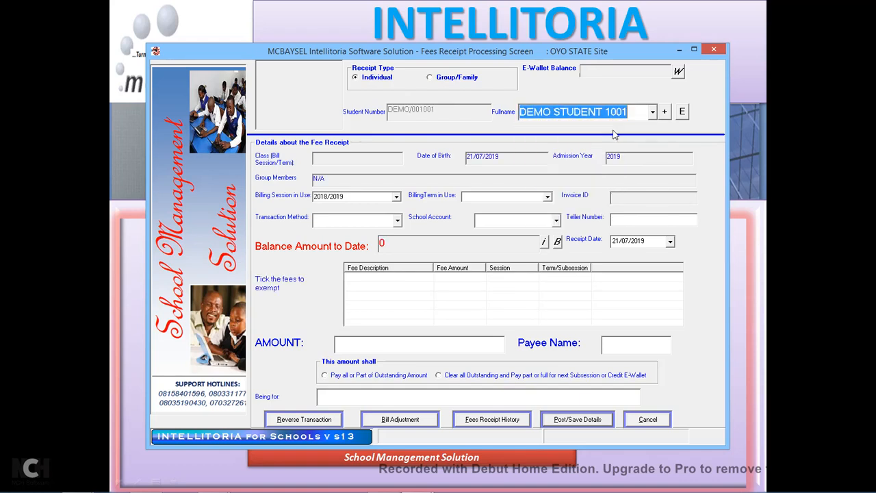
# Set billing session 2019/2020 and FIRST TERM, confirming the fee recompute.
pyautogui.click(397, 198)
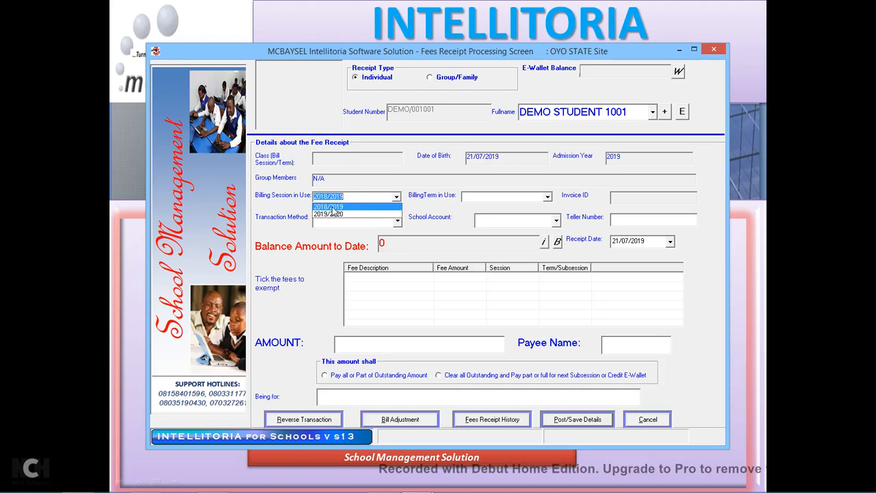
pyautogui.click(334, 214)
pyautogui.click(548, 197)
pyautogui.click(483, 207)
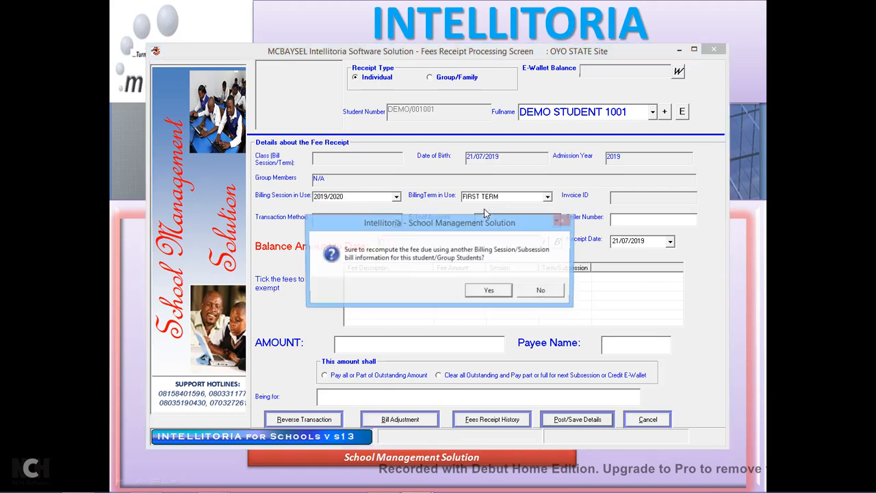
pyautogui.click(498, 293)
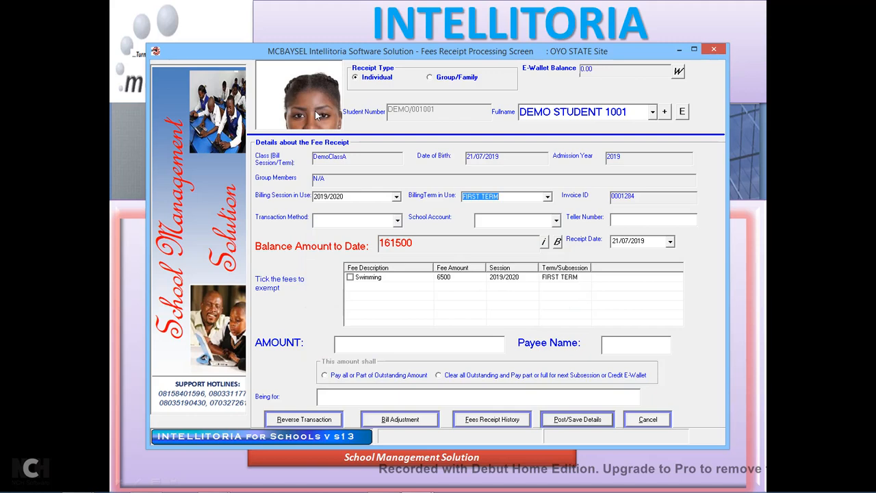
# Record a bank deposit into the Zenith school account and exempt the Swimming fee.
pyautogui.click(398, 220)
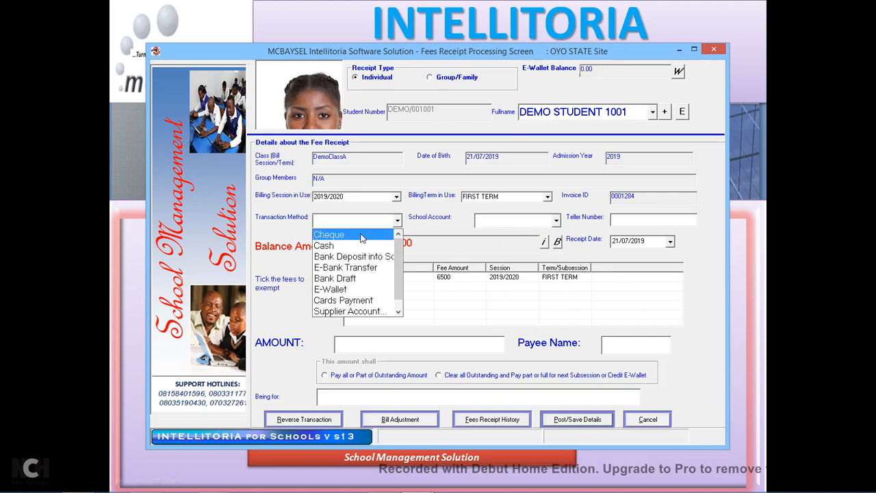
pyautogui.click(387, 258)
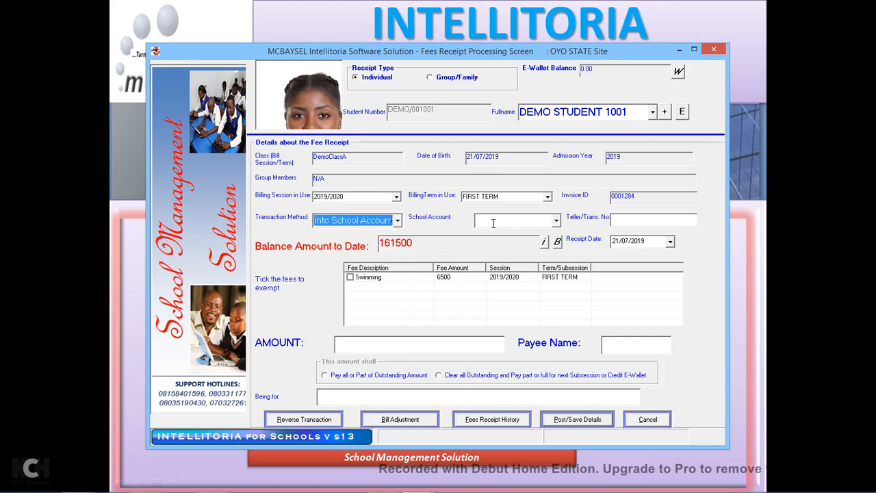
pyautogui.click(556, 223)
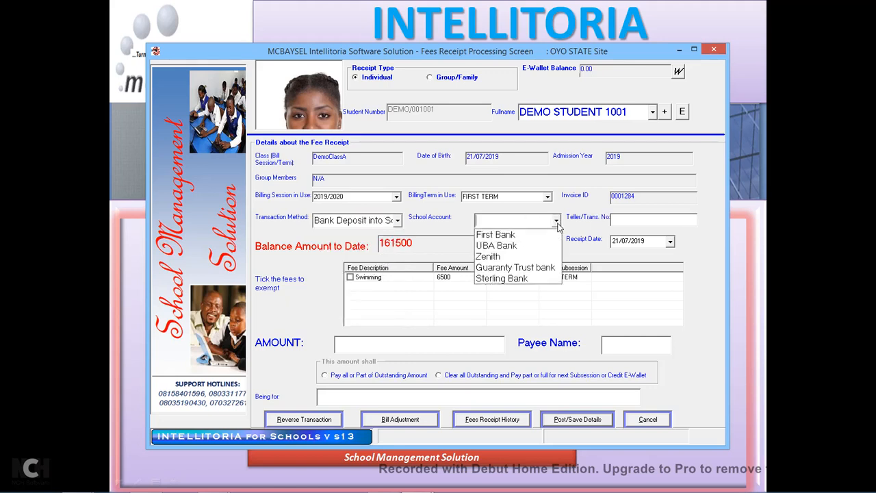
pyautogui.click(500, 257)
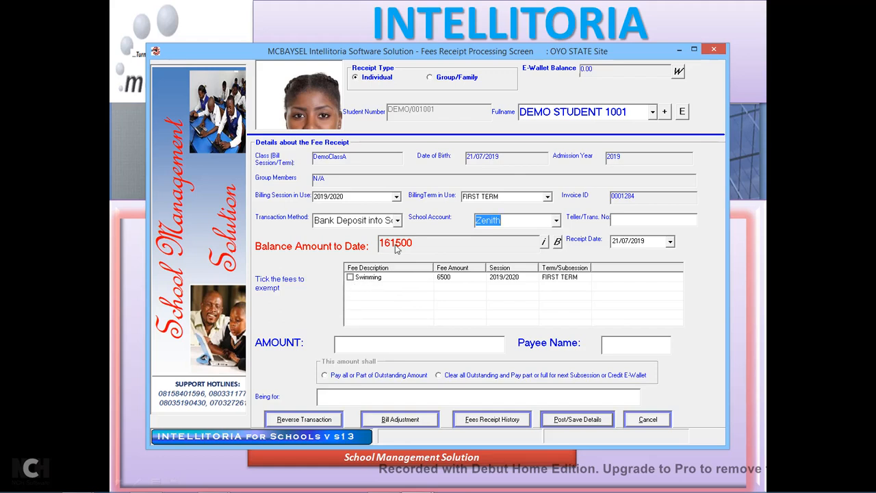
pyautogui.click(350, 278)
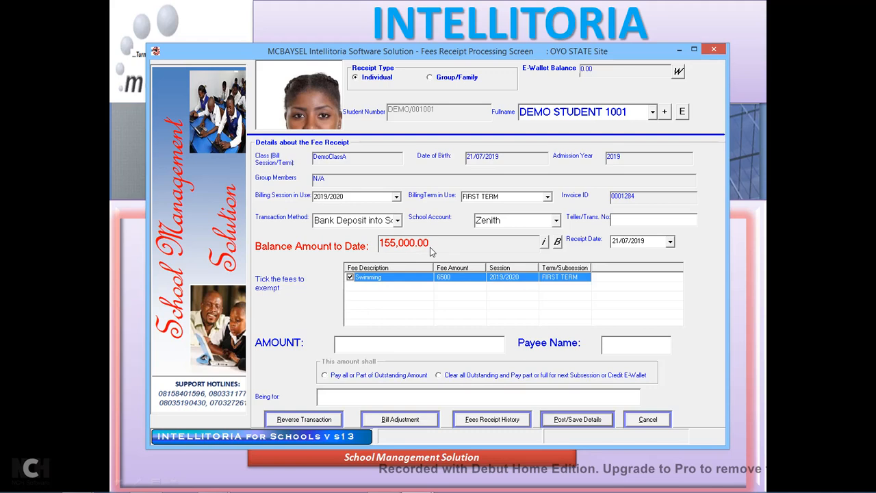
# Enter a 100000 payment from payee Dad and post the receipt.
pyautogui.click(358, 344)
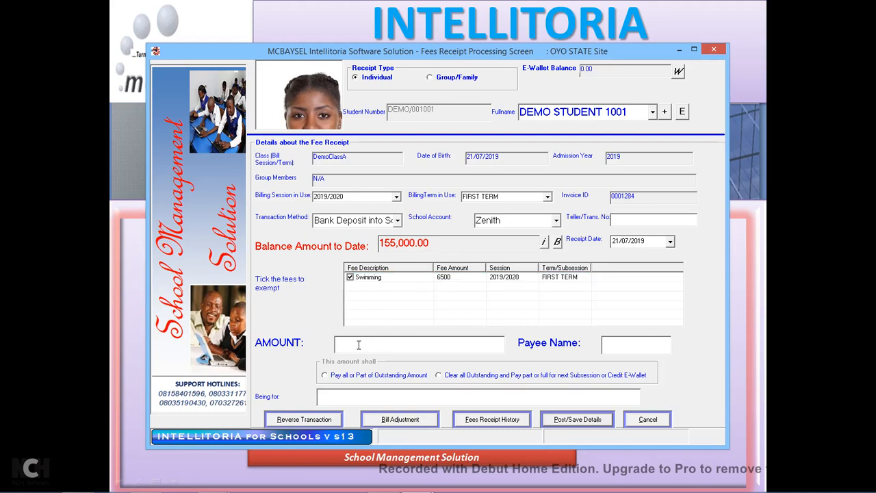
pyautogui.write('10000')
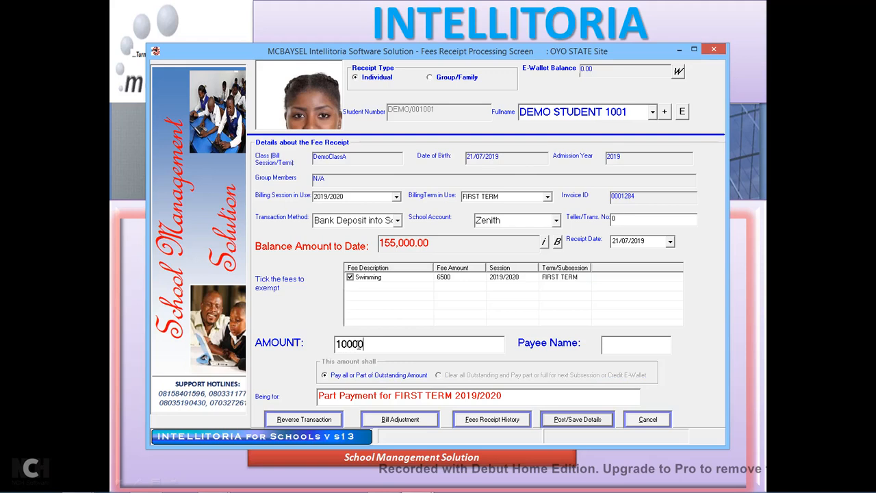
pyautogui.write('0')
pyautogui.click(621, 350)
pyautogui.write('Dad')
pyautogui.click(584, 423)
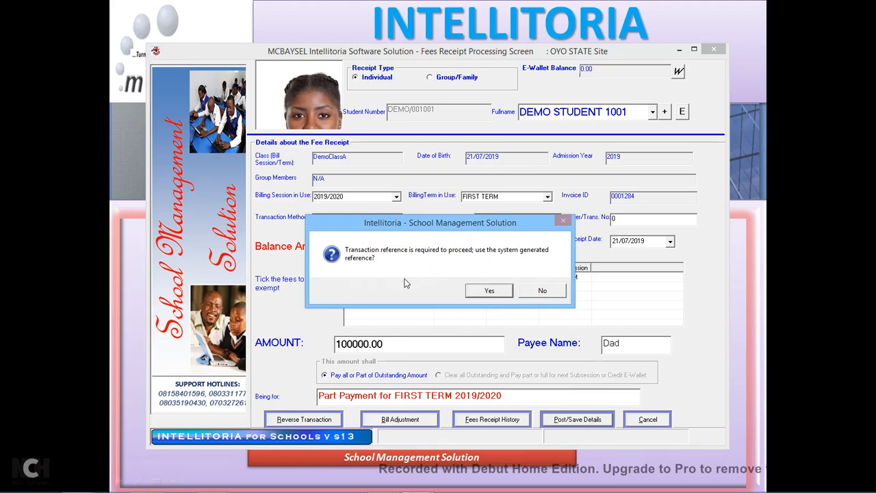
# Decline the system reference, enter the bank teller number, and save the receipt.
pyautogui.click(539, 293)
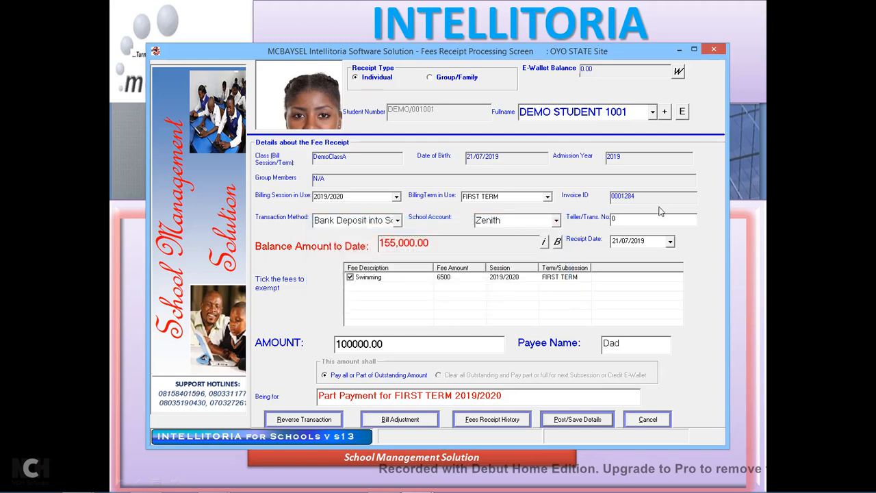
pyautogui.moveTo(636, 220); pyautogui.dragTo(603, 240)
pyautogui.write('67353')
pyautogui.click(591, 422)
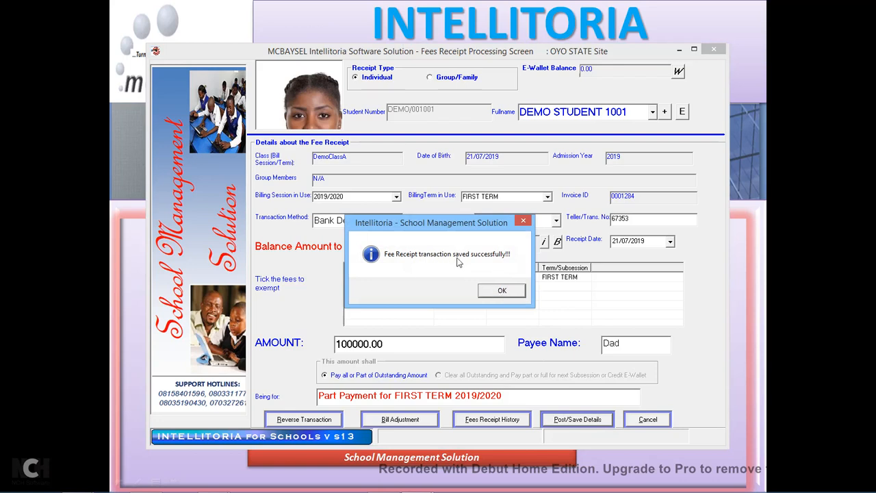
pyautogui.click(508, 293)
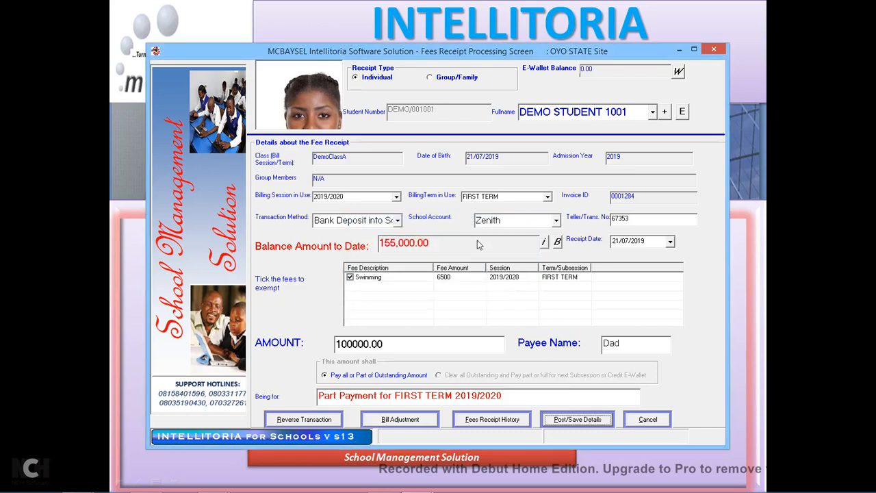
pyautogui.click(499, 286)
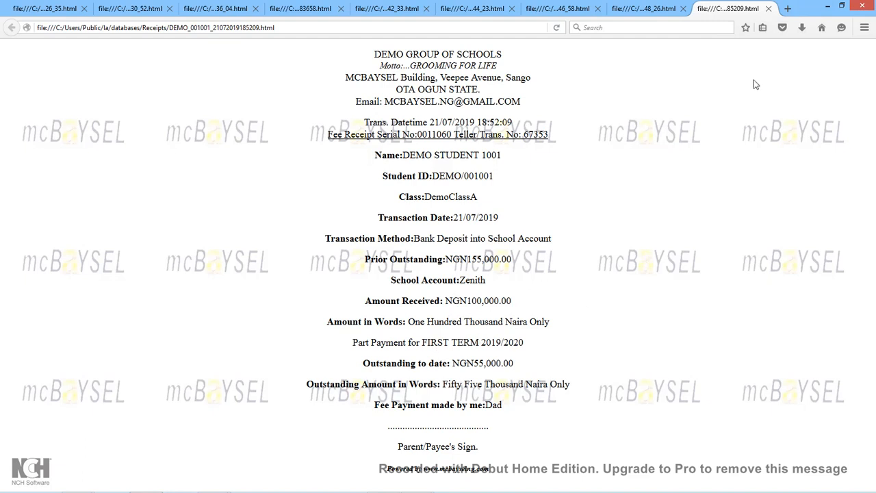
# Minimize Firefox's printed receipt to return to Intellitoria.
pyautogui.click(827, 7)
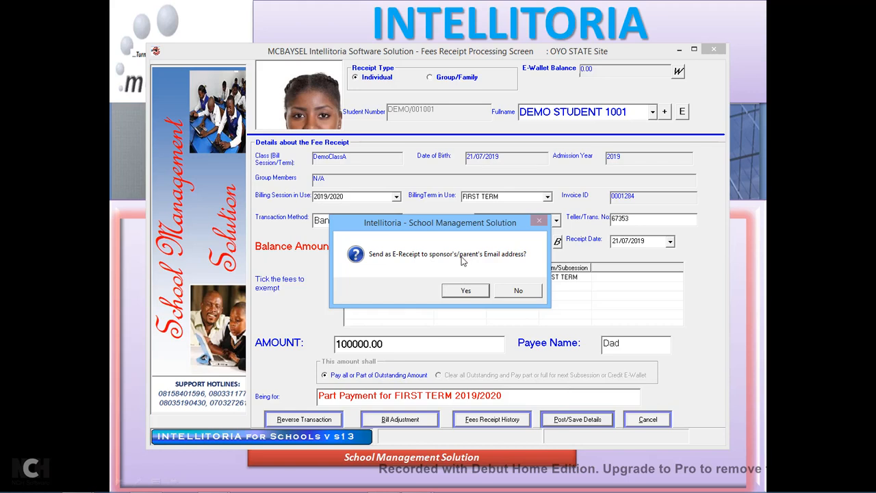
# Send the e-receipt to the parent's email and acknowledge the confirmation.
pyautogui.click(484, 295)
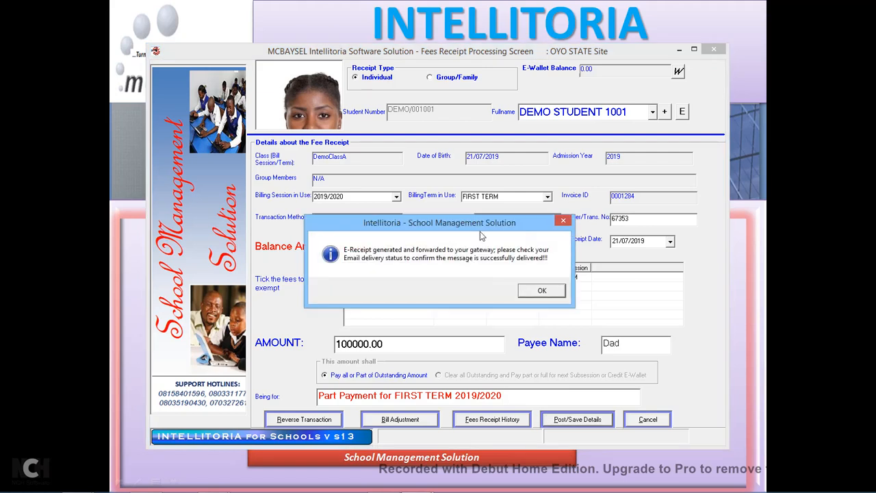
pyautogui.moveTo(482, 228); pyautogui.dragTo(466, 179)
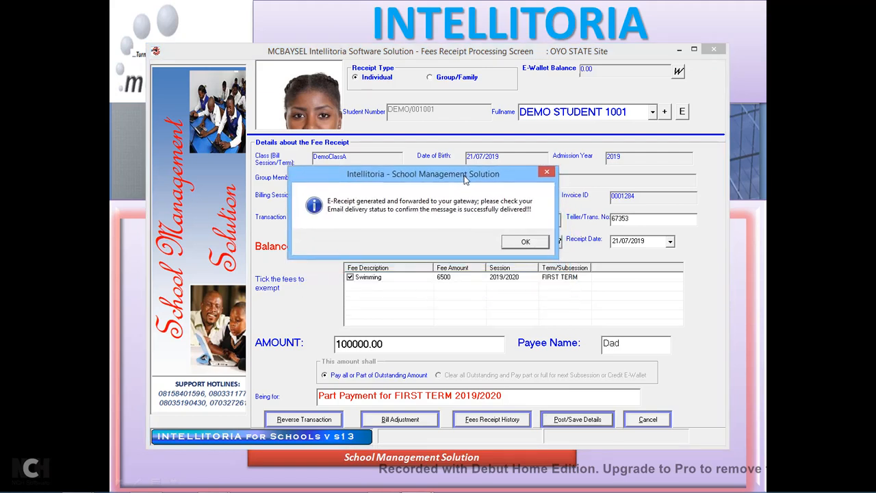
pyautogui.click(525, 243)
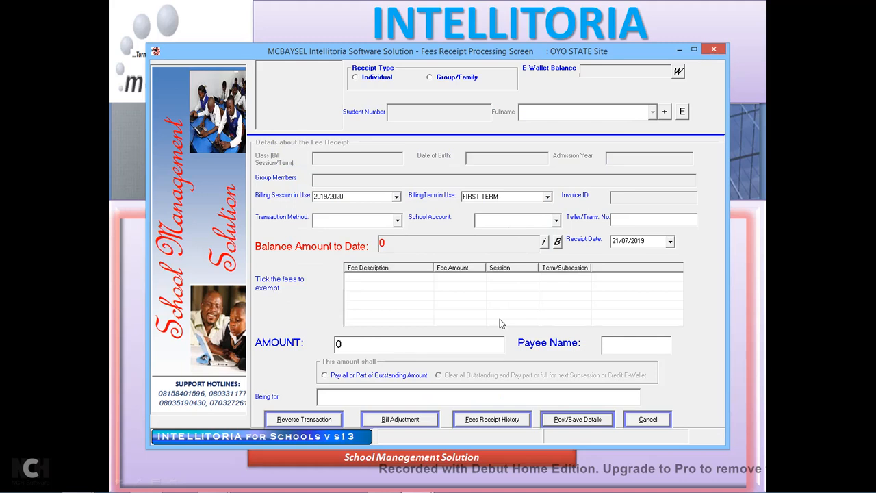
# Start a Group/Family receipt with Demo Group as the payer.
pyautogui.click(443, 79)
pyautogui.click(654, 113)
pyautogui.click(567, 130)
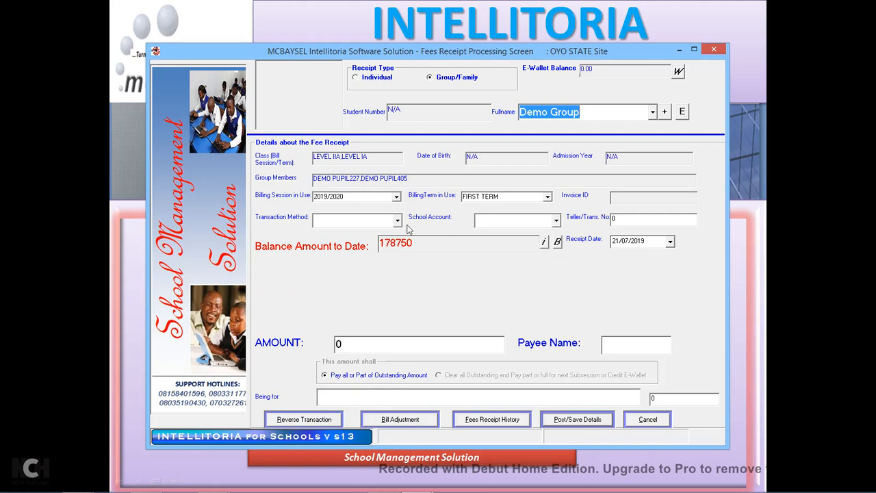
# Record the payment as a cheque into the Guaranty Trust bank account.
pyautogui.click(397, 220)
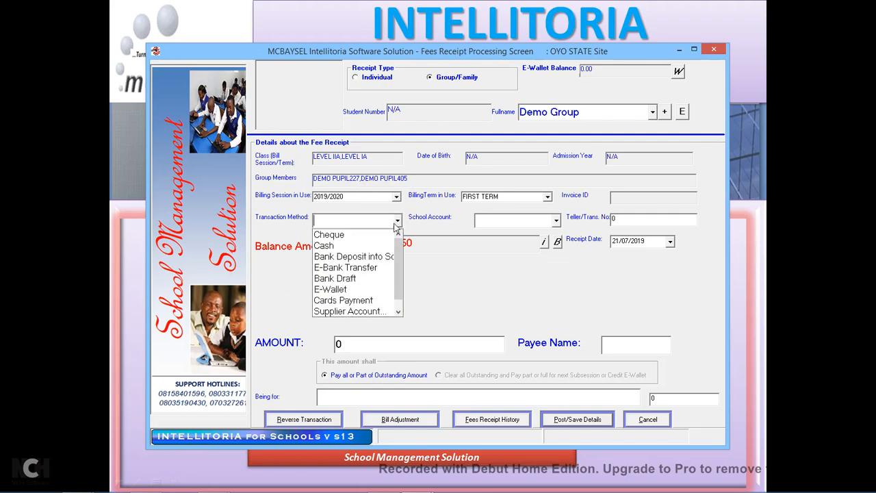
pyautogui.click(356, 235)
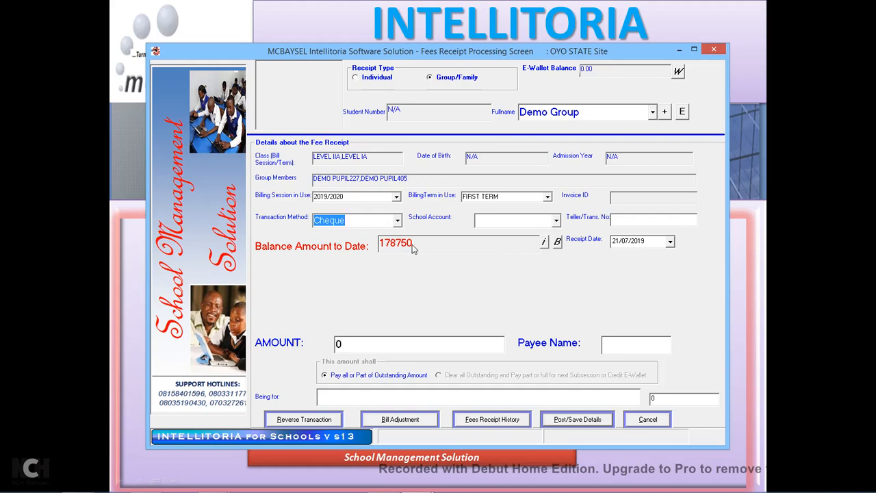
pyautogui.click(557, 223)
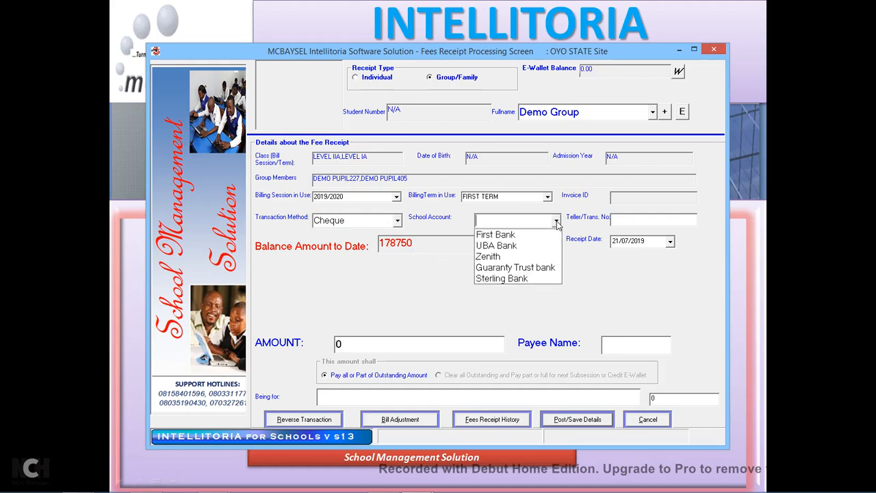
pyautogui.click(507, 266)
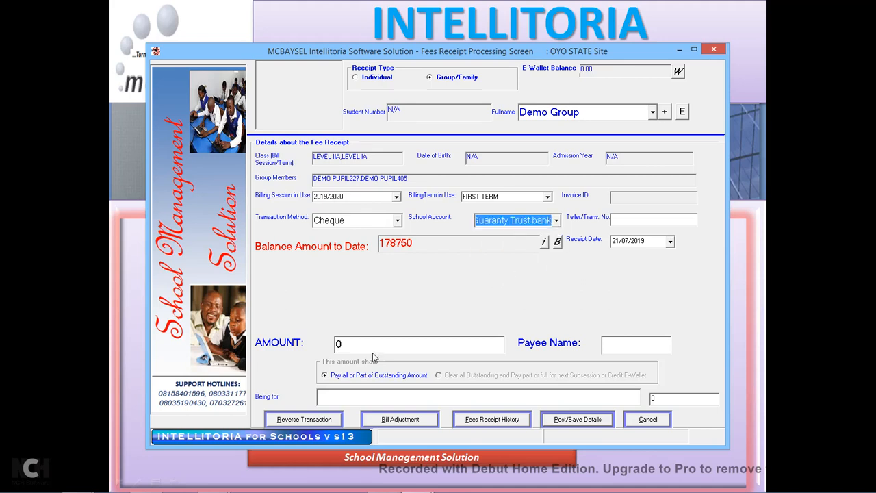
# Enter amount 129,000.00 and transaction number CH777Mum, then save the group fee receipt.
pyautogui.click(348, 345)
pyautogui.write('129090')
pyautogui.press('BackSpace')
pyautogui.press('BackSpace')
pyautogui.write('00')
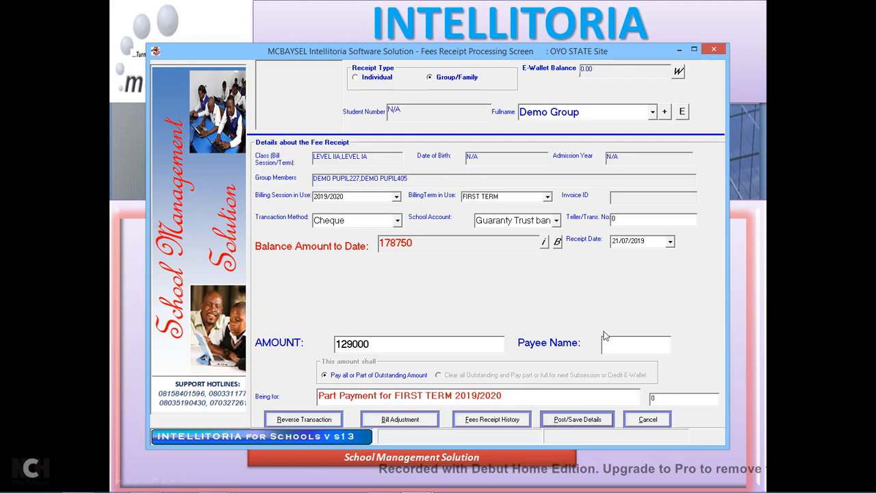
pyautogui.click(626, 220)
pyautogui.write('CH777')
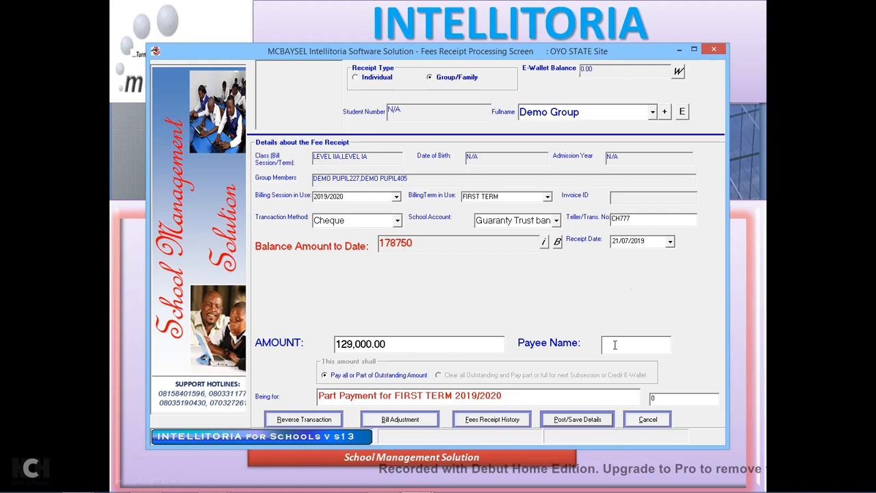
pyautogui.write('Mum')
pyautogui.click(577, 420)
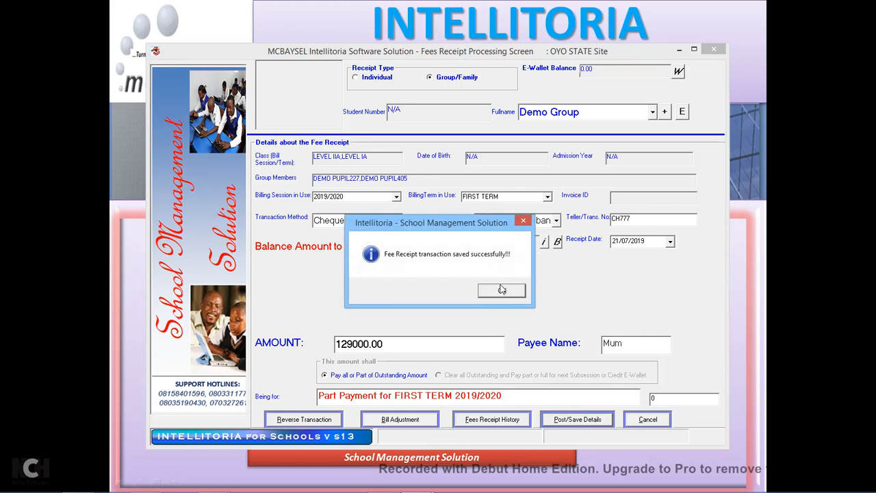
pyautogui.click(502, 292)
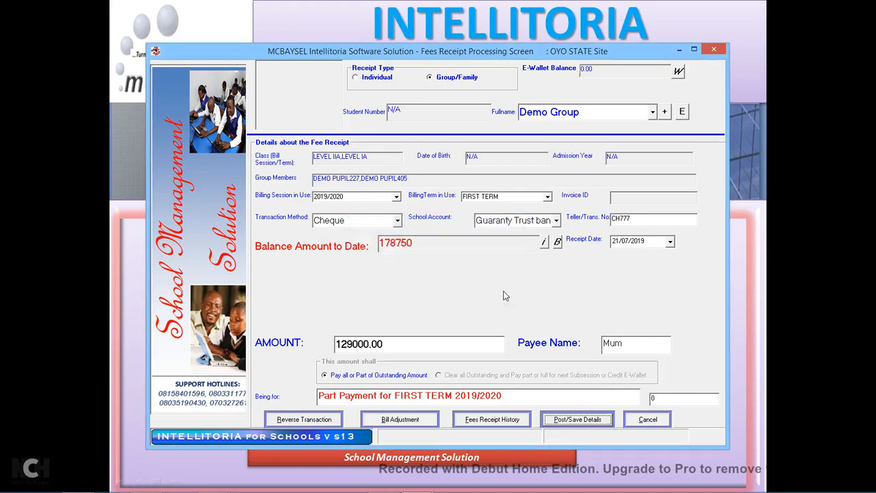
# View the Demo Group receipt in Firefox showing NGN49,750.00 outstanding, then minimise the browser.
pyautogui.click(503, 296)
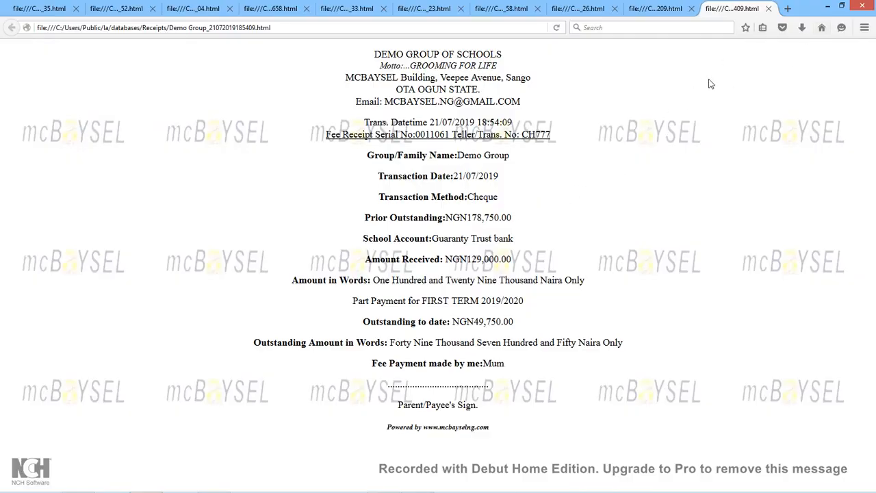
pyautogui.click(829, 8)
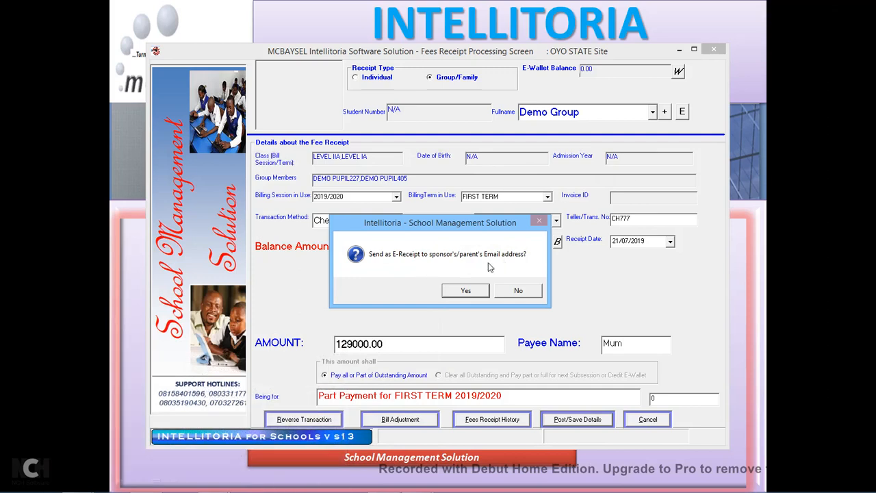
# Decline sending the e-receipt and minimise the Fees Receipt Processing window.
pyautogui.click(518, 291)
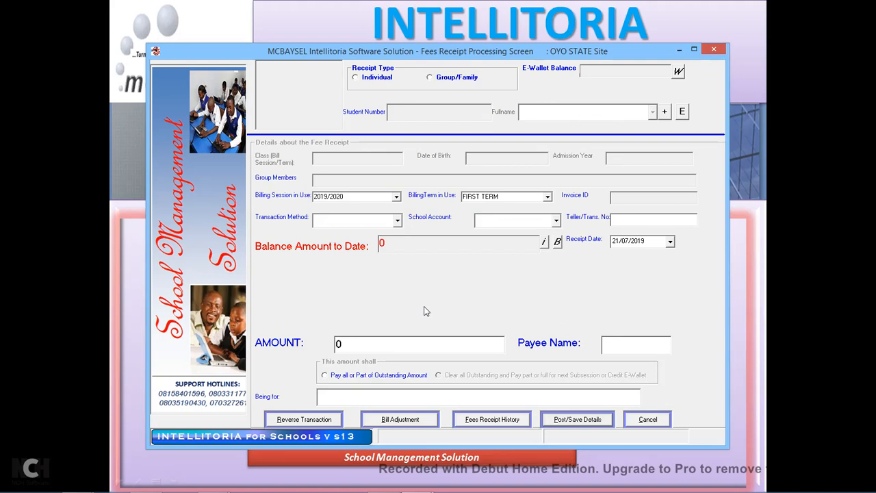
pyautogui.click(679, 50)
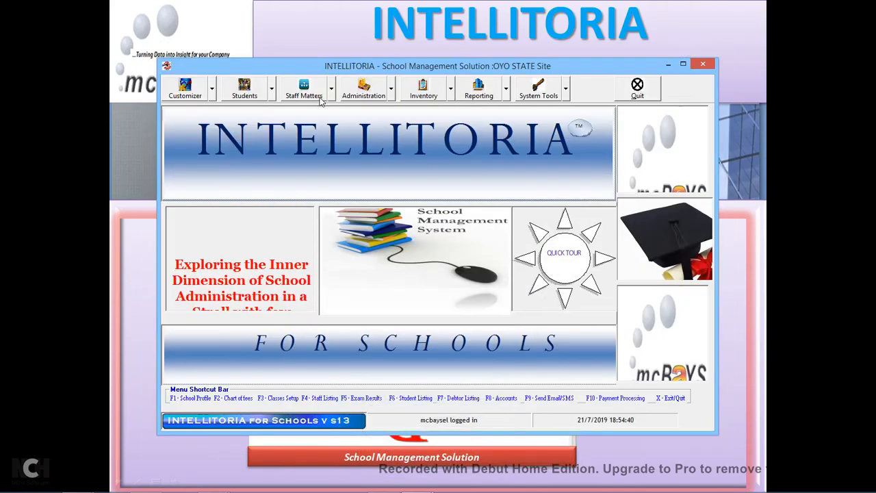
# Open the Debtors List report and set its scope to All Schools.
pyautogui.click(507, 90)
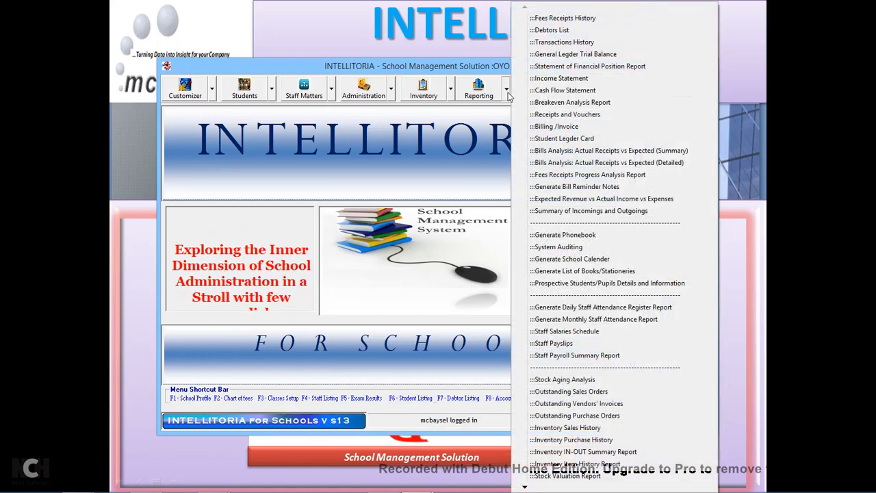
pyautogui.click(556, 30)
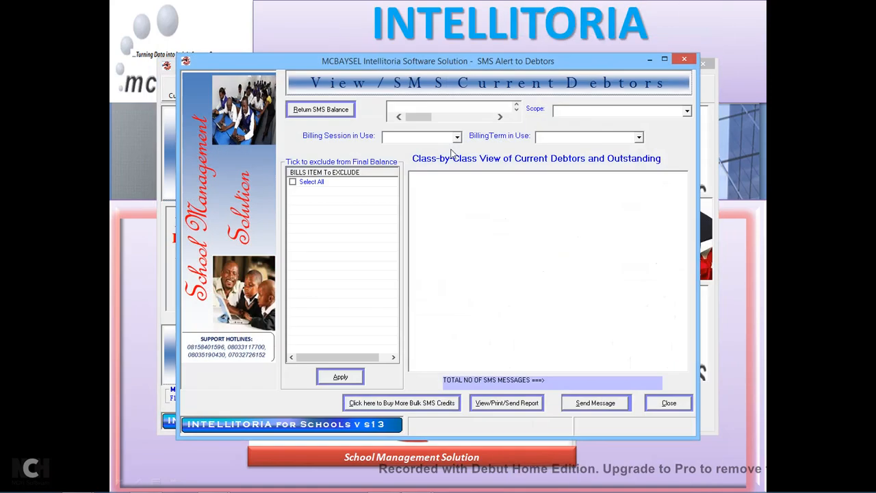
pyautogui.click(688, 113)
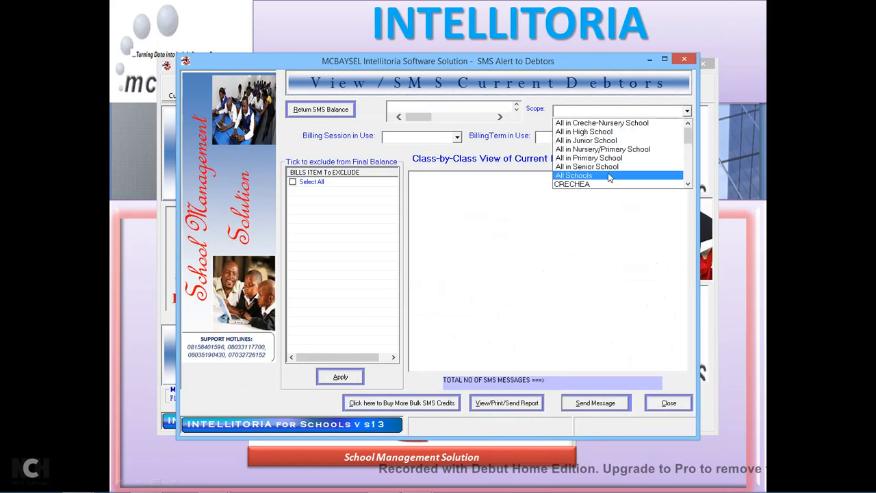
pyautogui.click(597, 176)
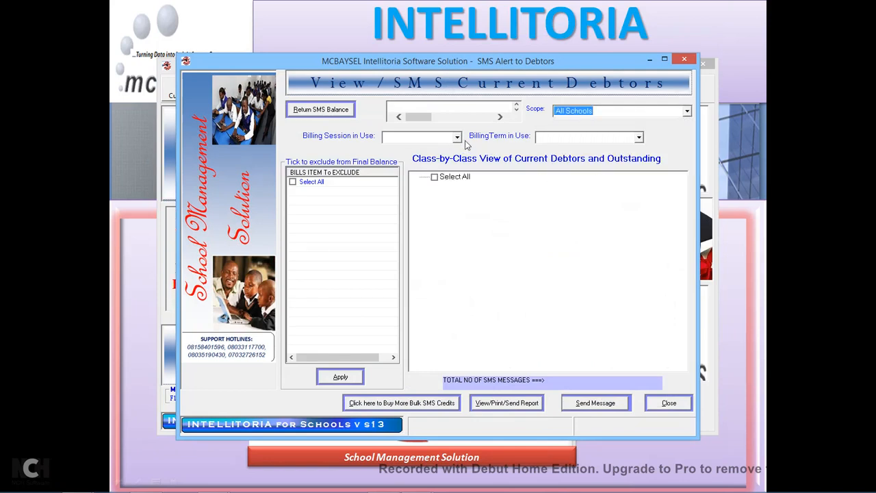
pyautogui.click(687, 111)
pyautogui.moveTo(692, 149); pyautogui.dragTo(691, 138)
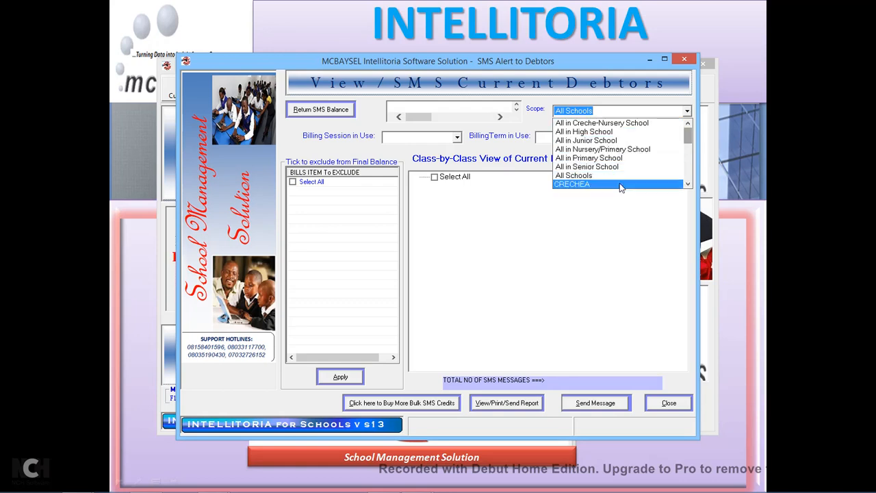
pyautogui.click(576, 177)
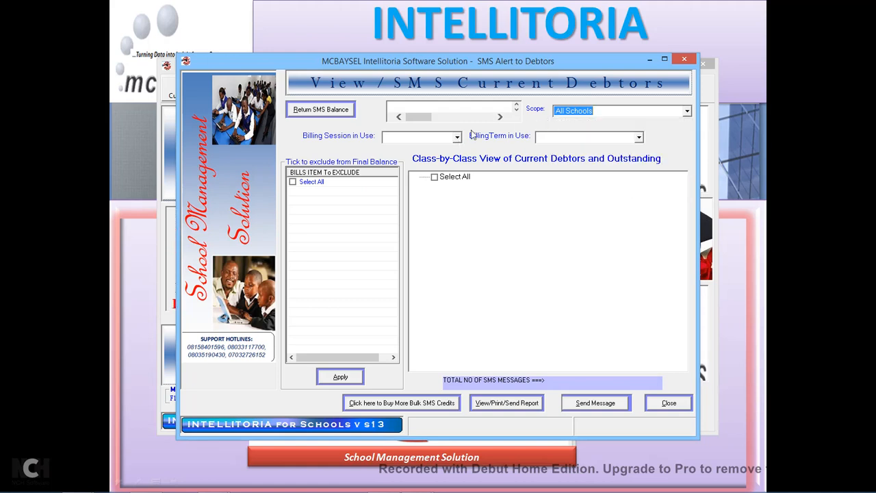
# Choose session 2019/2020 and FIRST TERM, then generate the debtors listing report.
pyautogui.click(458, 138)
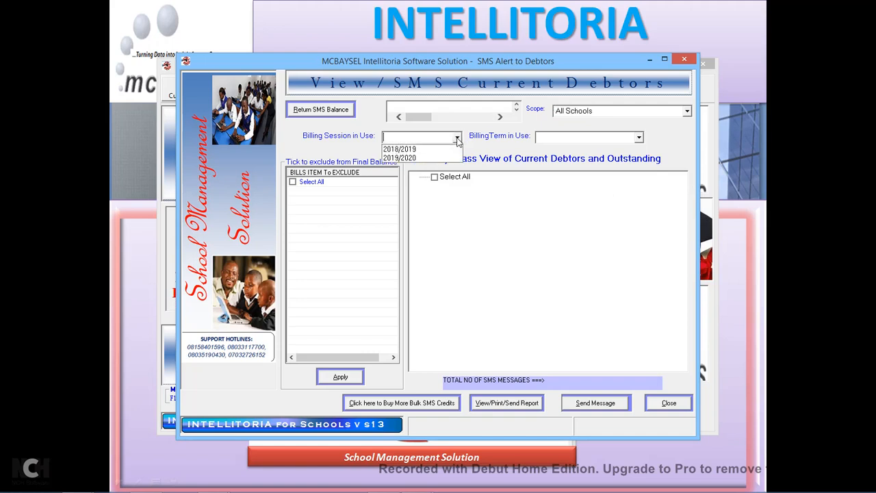
pyautogui.click(416, 158)
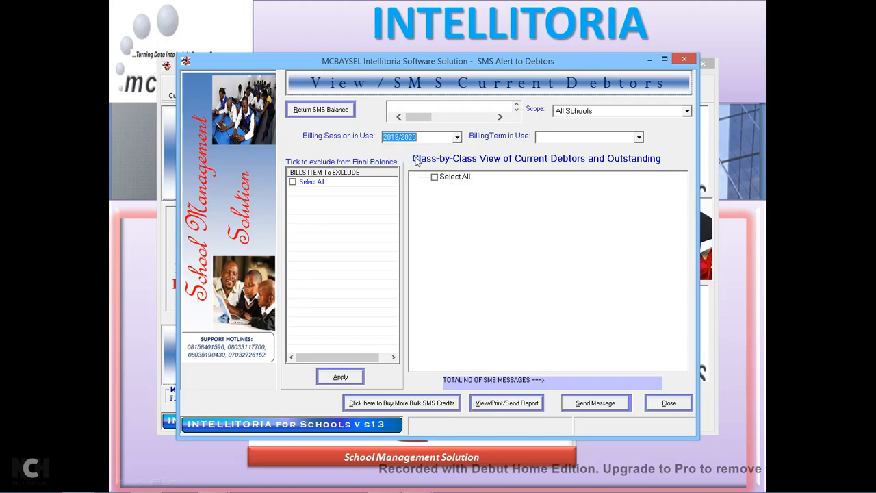
pyautogui.click(638, 138)
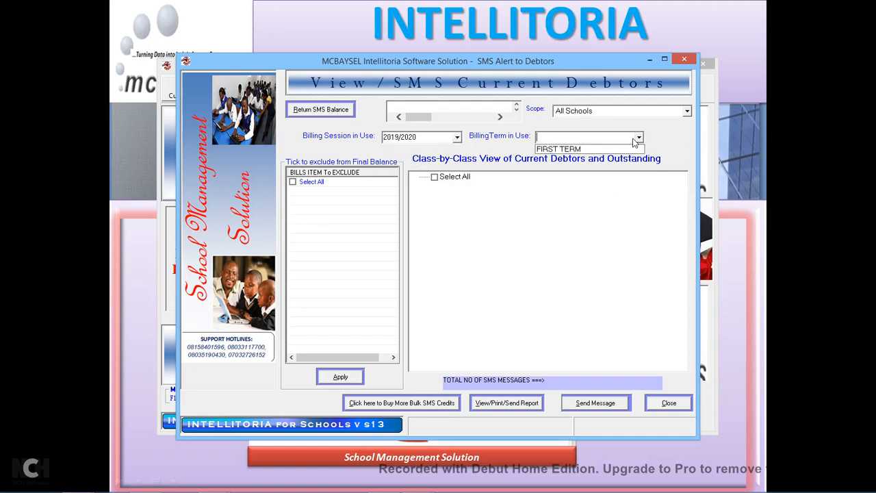
pyautogui.click(572, 149)
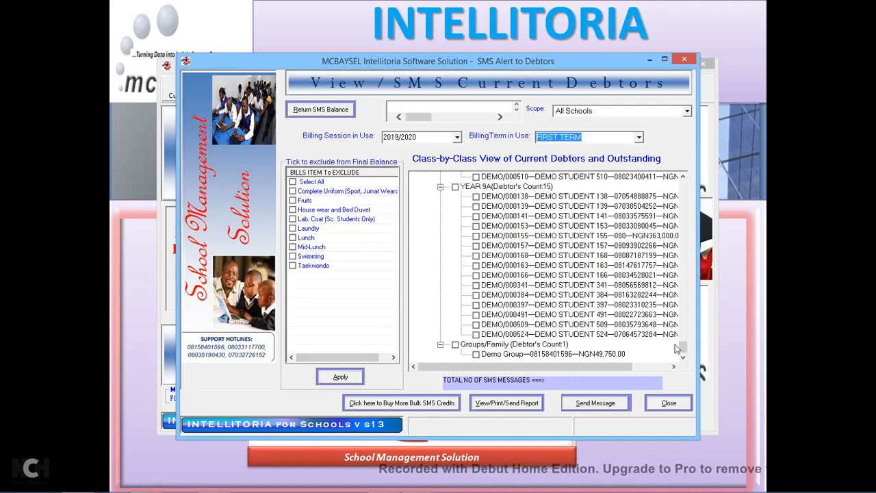
pyautogui.moveTo(683, 349); pyautogui.dragTo(677, 184)
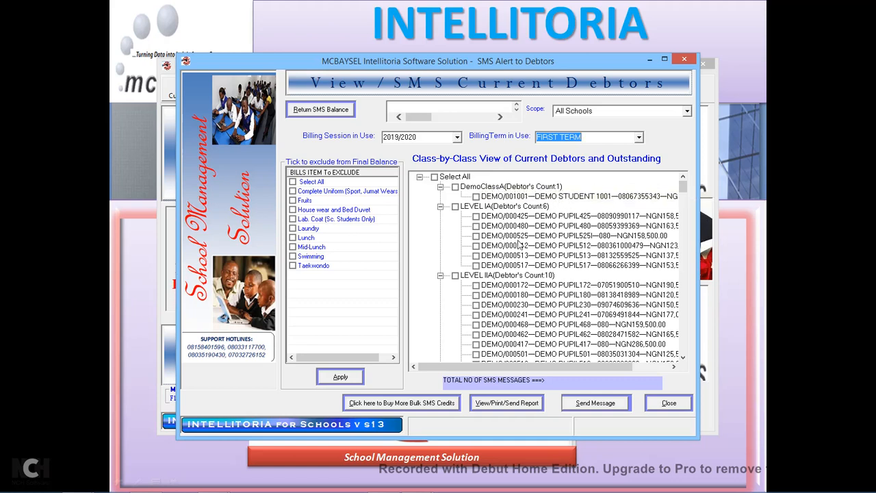
pyautogui.click(507, 403)
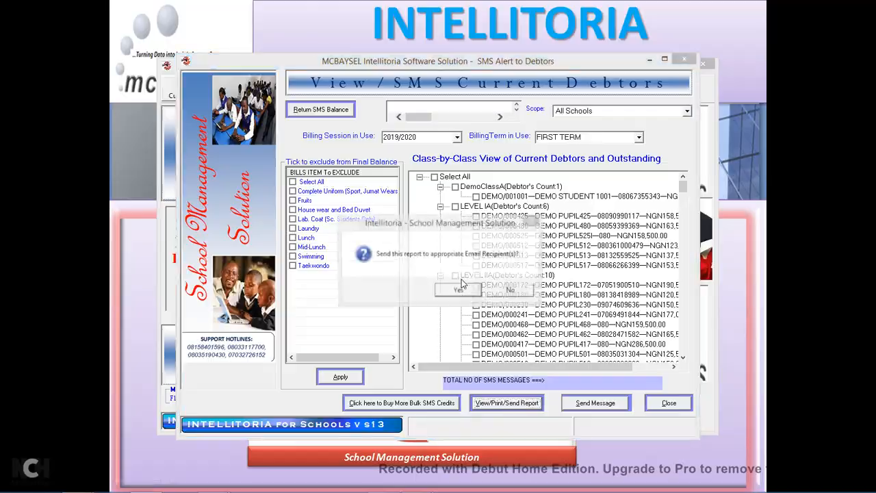
# Open the debtors report and highlight the DemoClassA heading and the 55,000.00 outstanding amount.
pyautogui.click(461, 280)
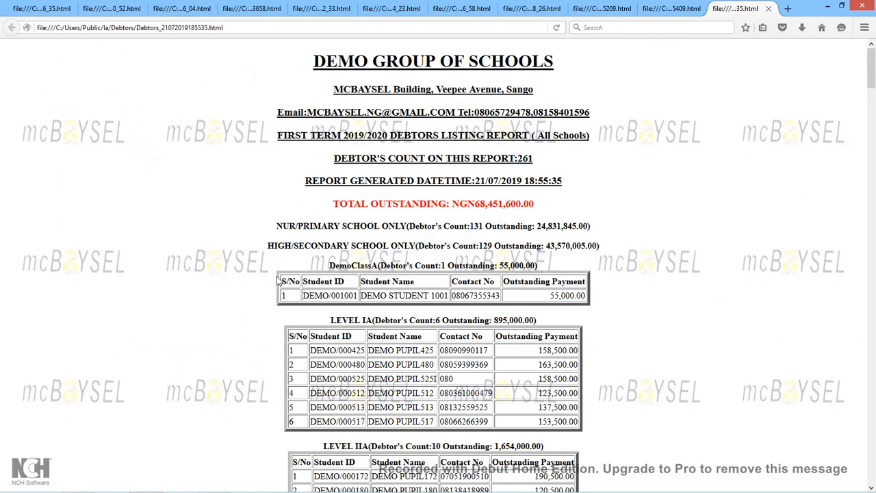
pyautogui.moveTo(331, 267); pyautogui.dragTo(537, 269)
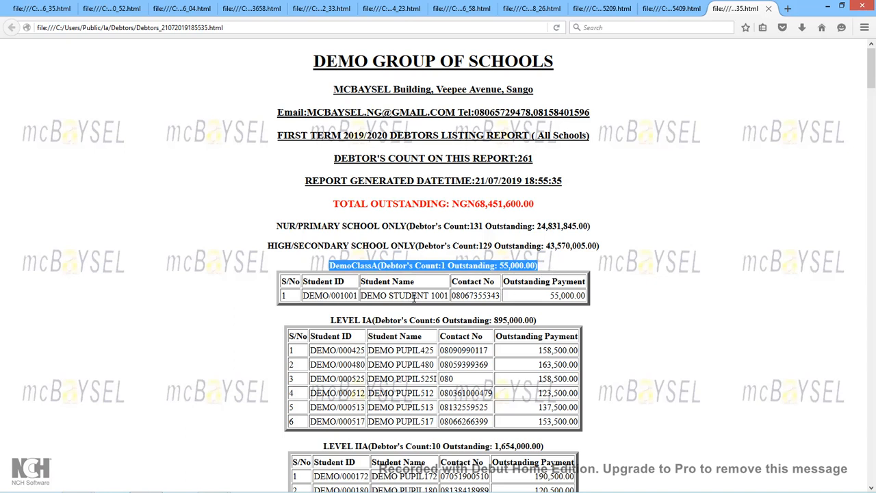
pyautogui.moveTo(551, 295); pyautogui.dragTo(593, 295)
pyautogui.click(605, 297)
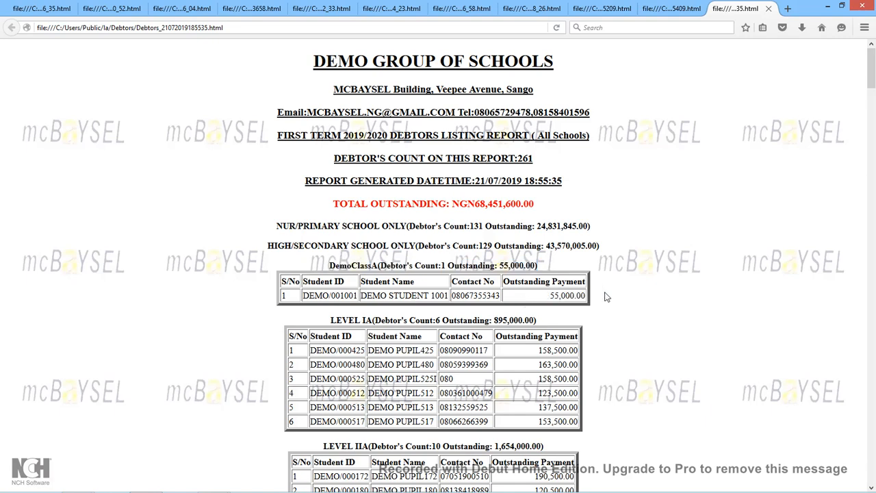
# Scroll down and highlight LEVEL IA's 895,000.00 outstanding total.
pyautogui.scroll(-2, 605, 296)
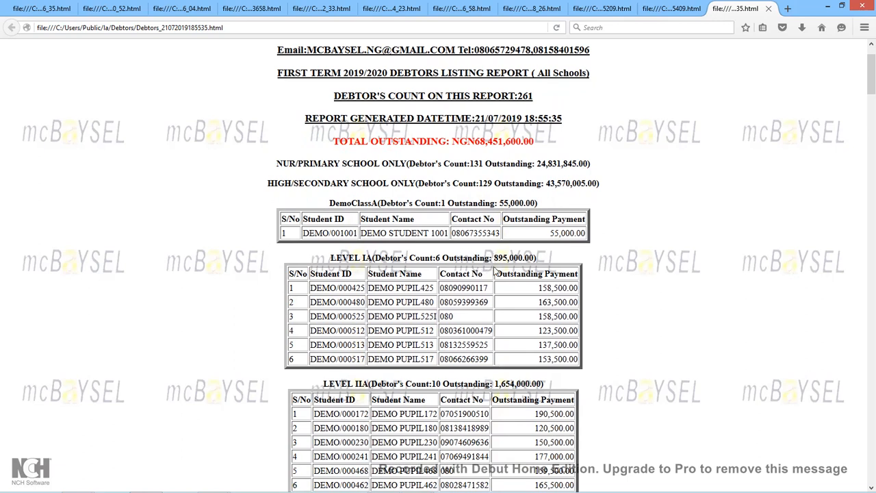
pyautogui.moveTo(495, 258); pyautogui.dragTo(539, 267)
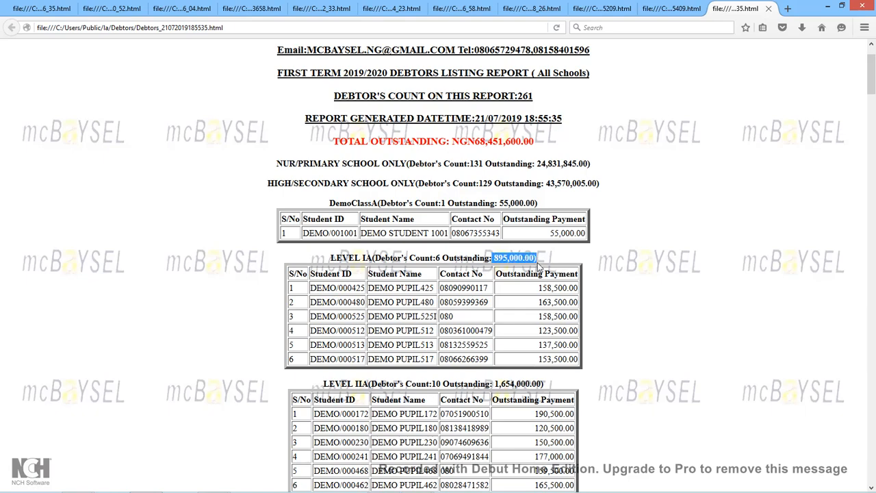
pyautogui.click(538, 311)
# Scroll to the report's end, past YEAR 9A to the Groups/Family total of 49,750.00.
pyautogui.scroll(-10, 537, 310)
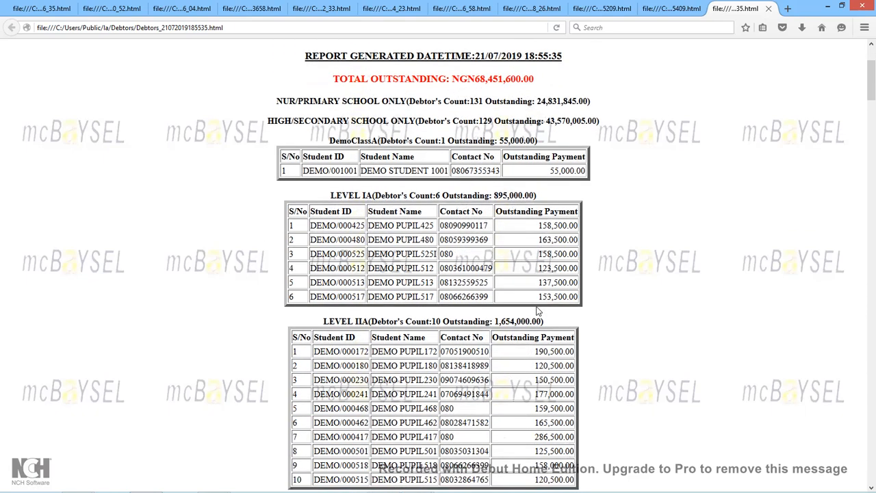
pyautogui.scroll(-15, 538, 311)
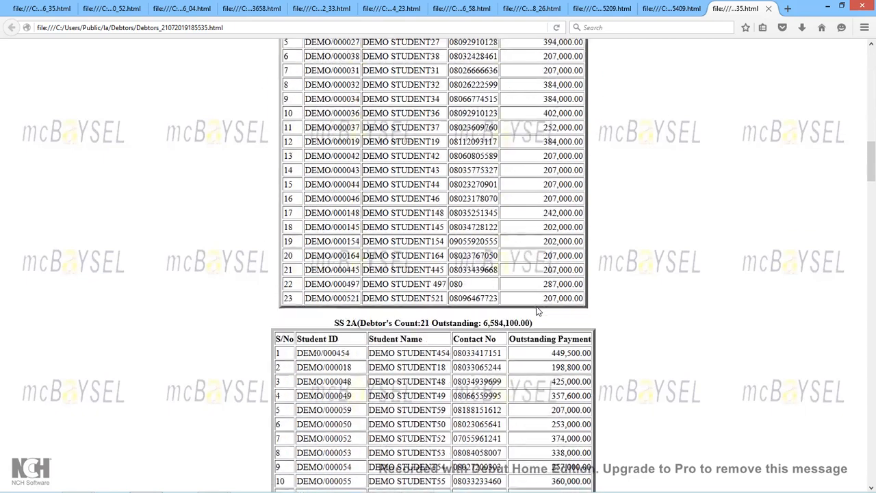
pyautogui.scroll(-15, 537, 311)
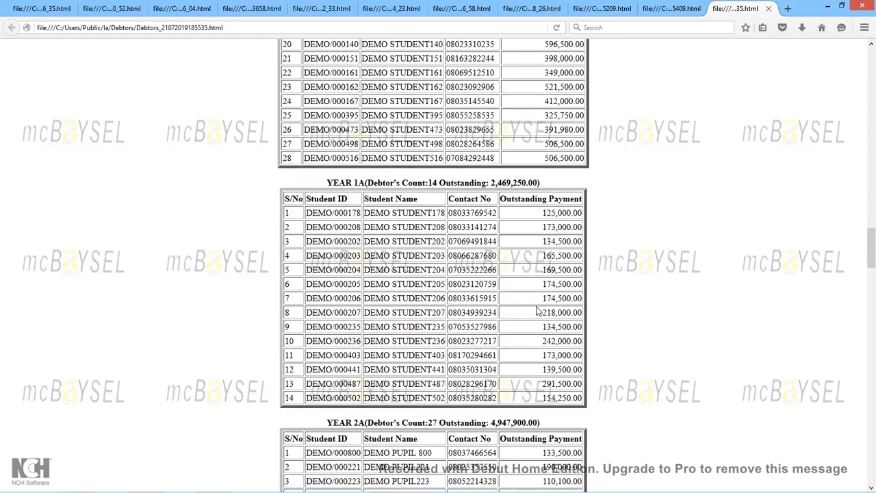
pyautogui.scroll(-12, 538, 311)
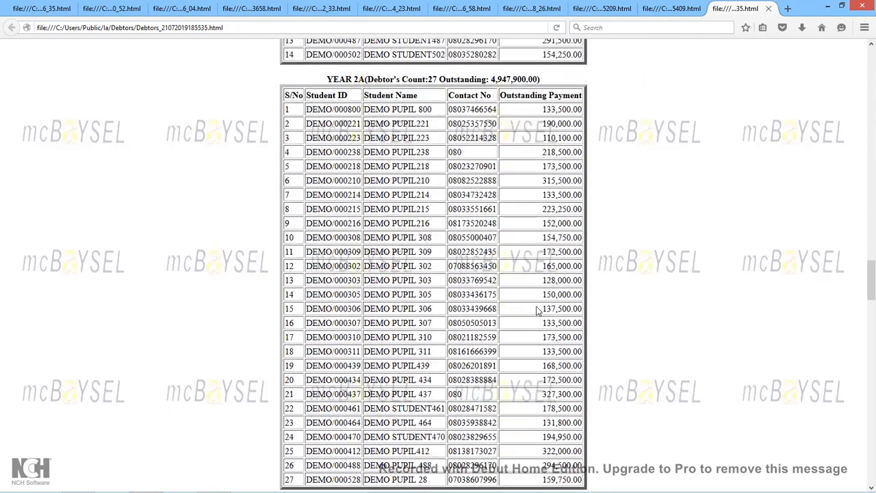
pyautogui.scroll(-11, 538, 311)
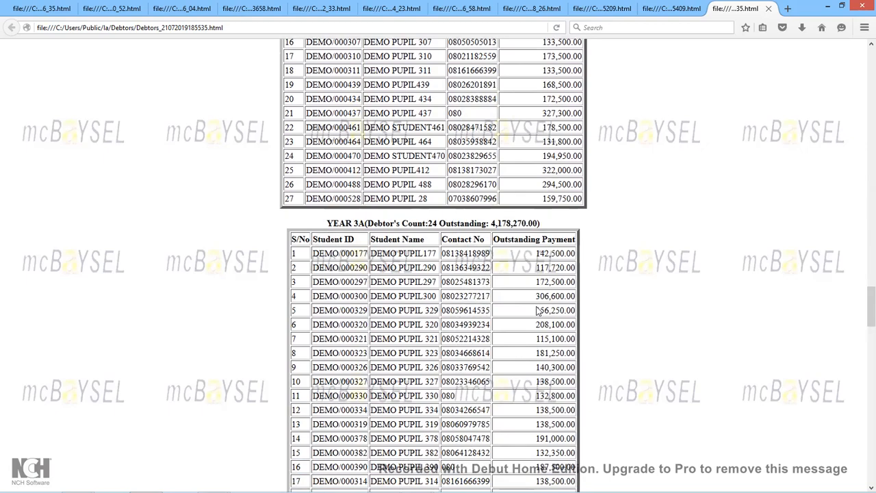
pyautogui.scroll(-12, 538, 310)
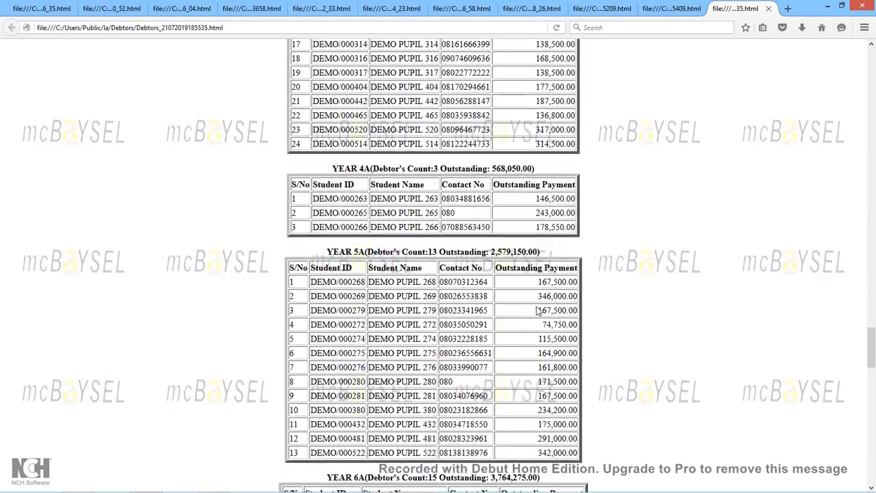
pyautogui.scroll(-12, 538, 311)
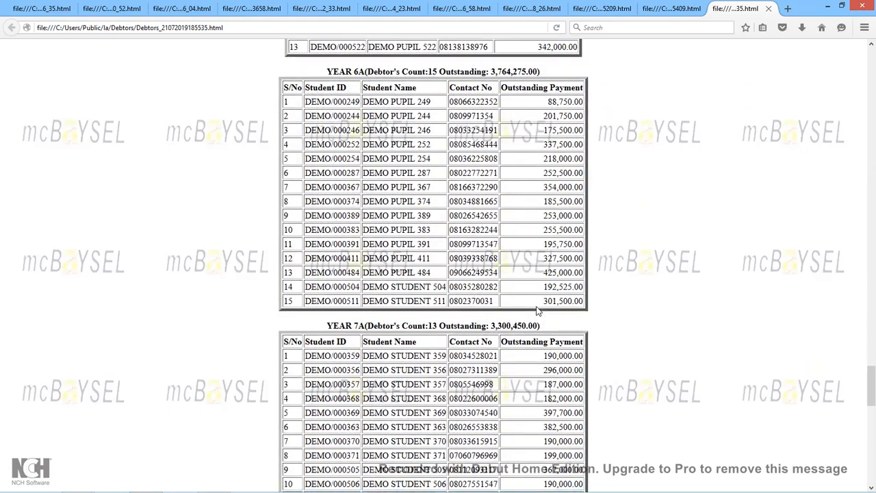
pyautogui.scroll(-1, 538, 310)
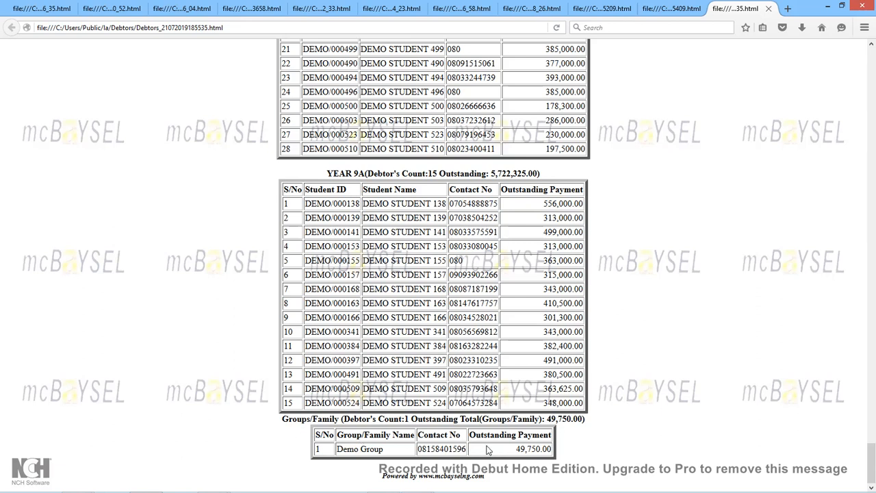
# Highlight Demo Group's 49,750.00 outstanding total and the word Group.
pyautogui.moveTo(517, 454); pyautogui.dragTo(561, 452)
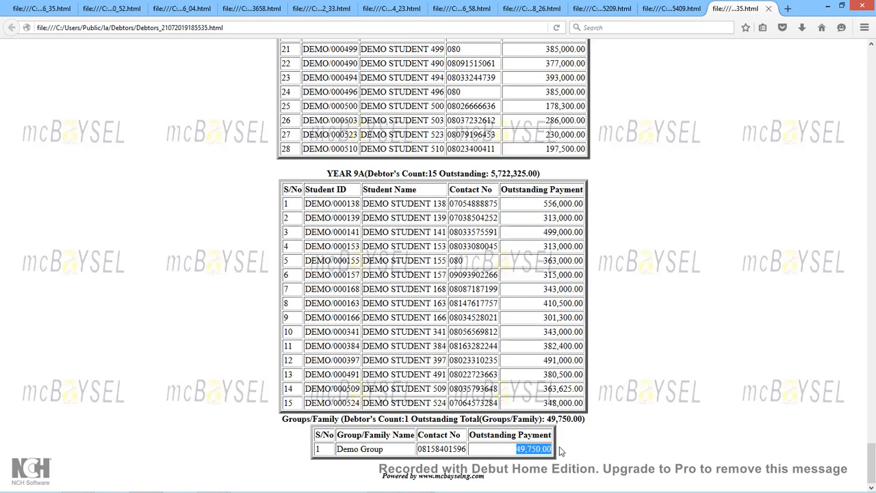
pyautogui.moveTo(362, 450); pyautogui.dragTo(388, 450)
pyautogui.click(406, 449)
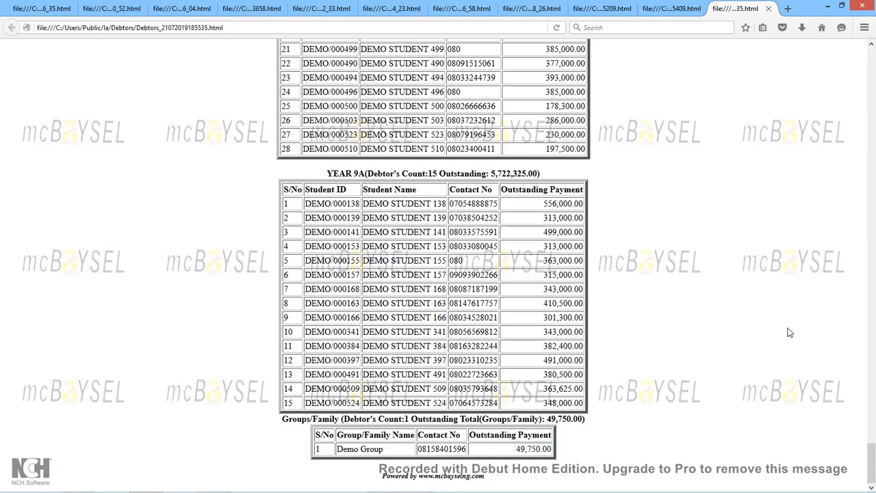
# Return to the report's top and highlight the NUR/PRIMARY SCHOOL ONLY summary line.
pyautogui.moveTo(871, 450); pyautogui.dragTo(837, 65)
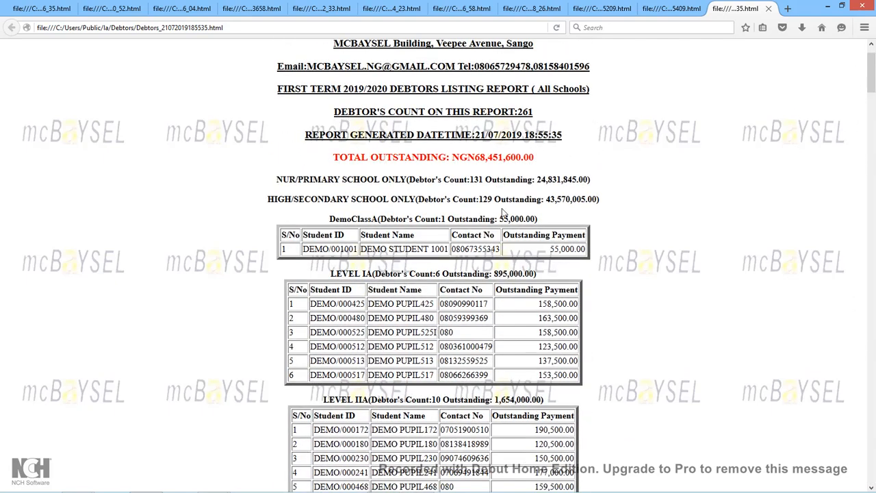
pyautogui.moveTo(278, 179); pyautogui.dragTo(602, 190)
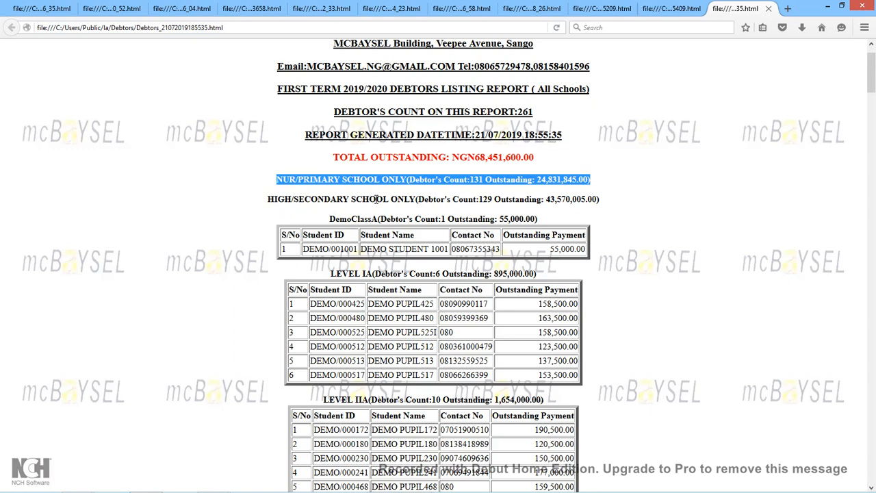
pyautogui.click(547, 199)
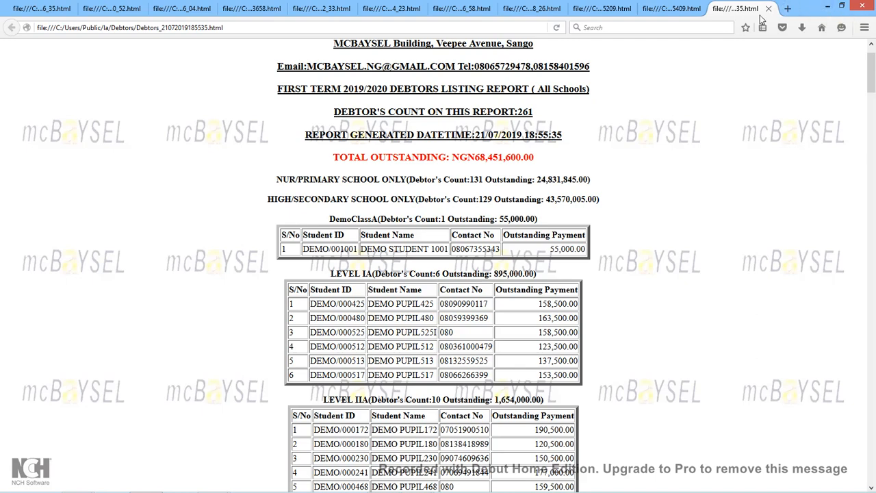
# Minimise Firefox and decline emailing the debtors report.
pyautogui.click(829, 9)
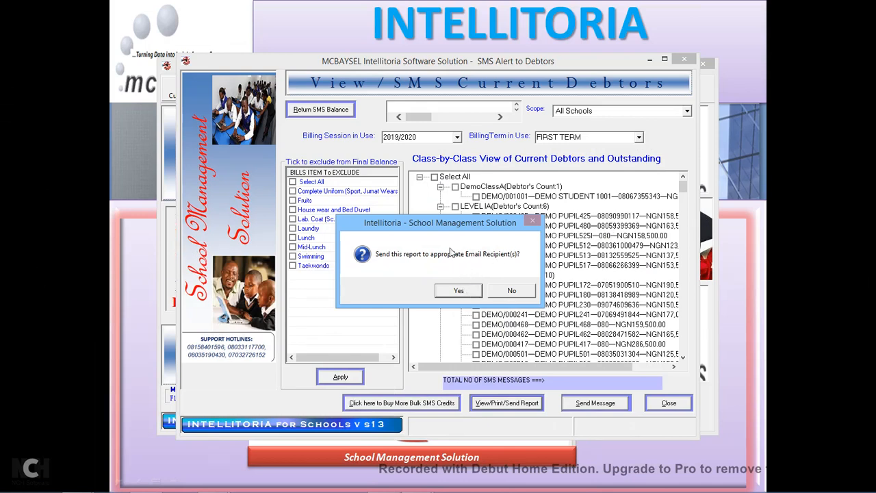
pyautogui.moveTo(447, 231); pyautogui.dragTo(441, 213)
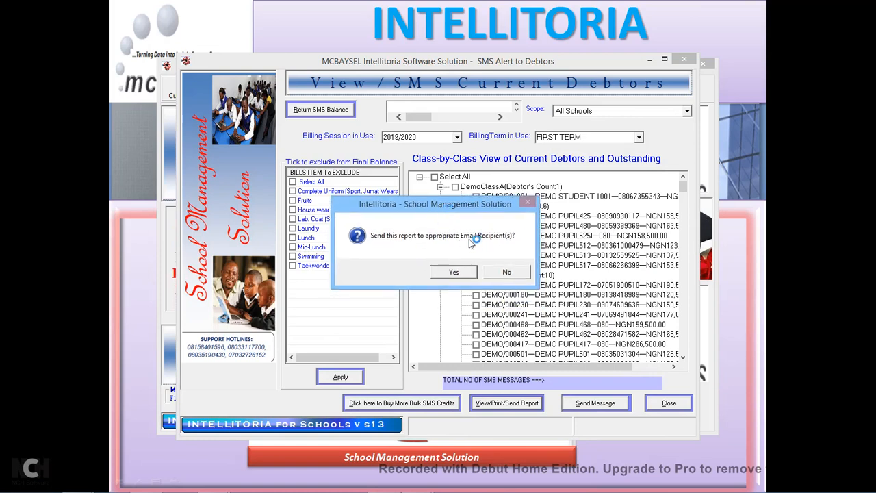
pyautogui.click(509, 273)
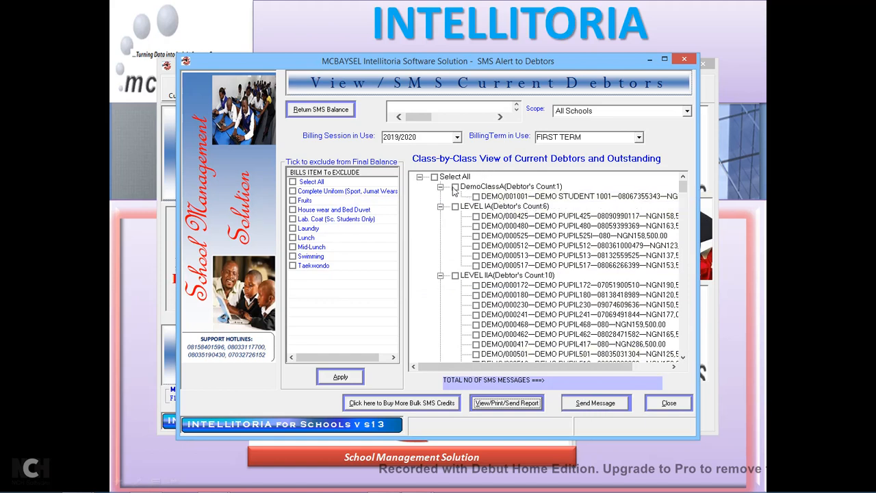
# Select all debtors, pick DEMO STUDENT 1001 and DEMO PUPIL425, then close the SMS window.
pyautogui.click(435, 177)
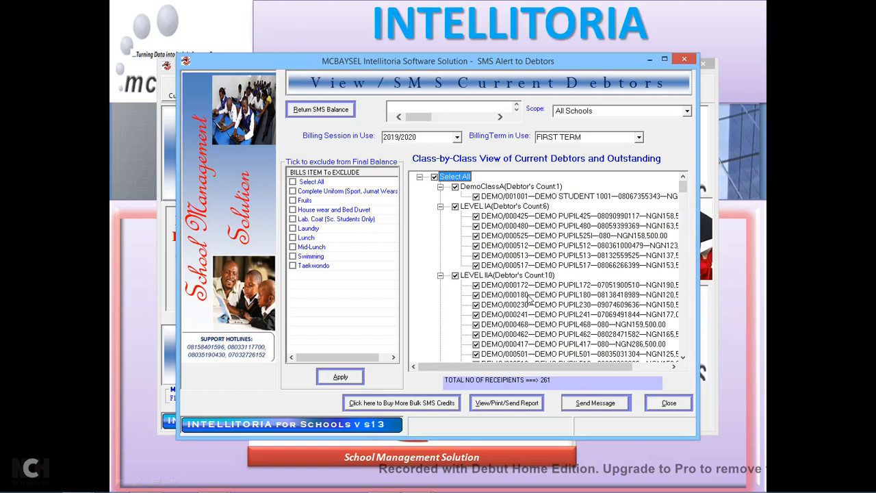
pyautogui.click(628, 199)
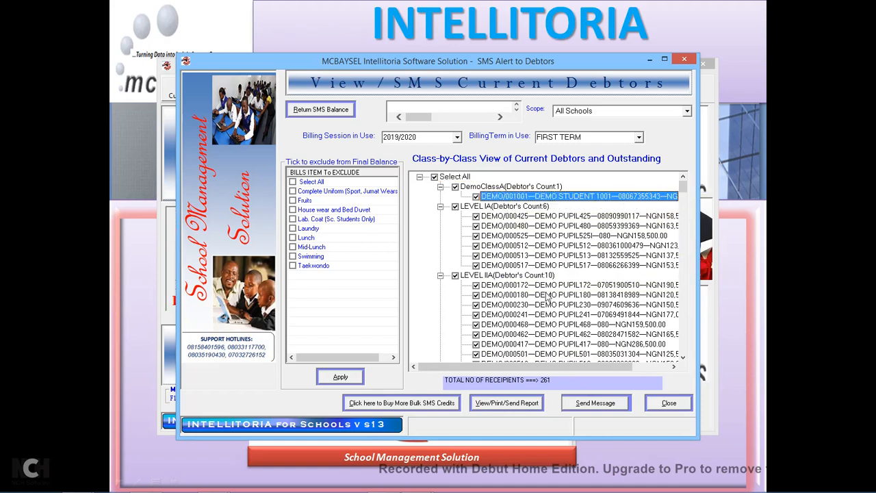
pyautogui.moveTo(520, 370); pyautogui.dragTo(562, 370)
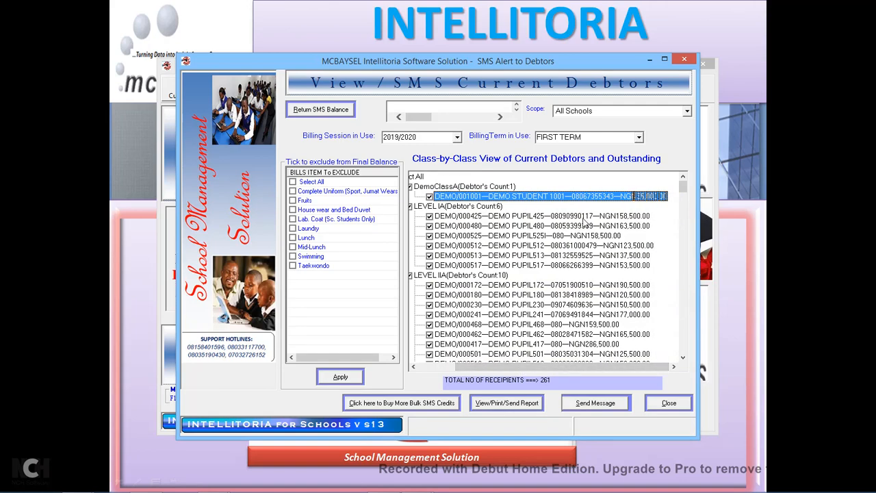
pyautogui.click(583, 217)
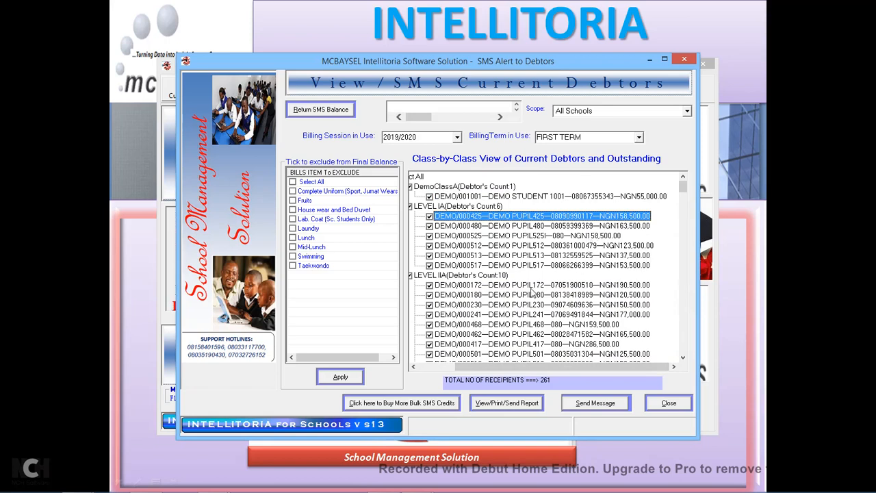
pyautogui.click(685, 63)
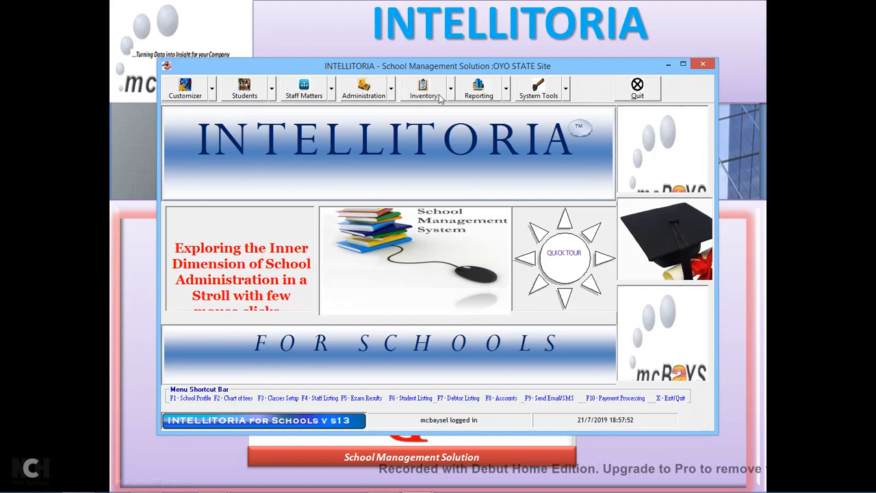
# Open Fees Receipts Processing and select DEMO STUDENT 1001 as the paying student.
pyautogui.click(392, 94)
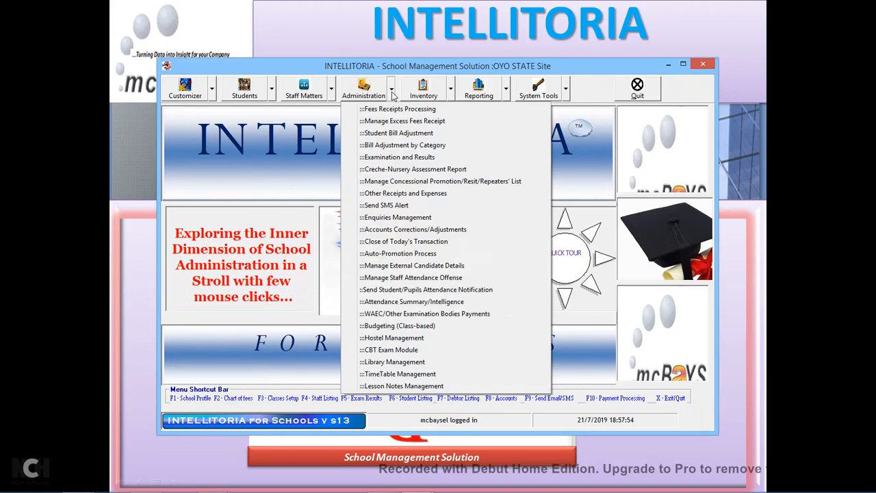
pyautogui.click(400, 112)
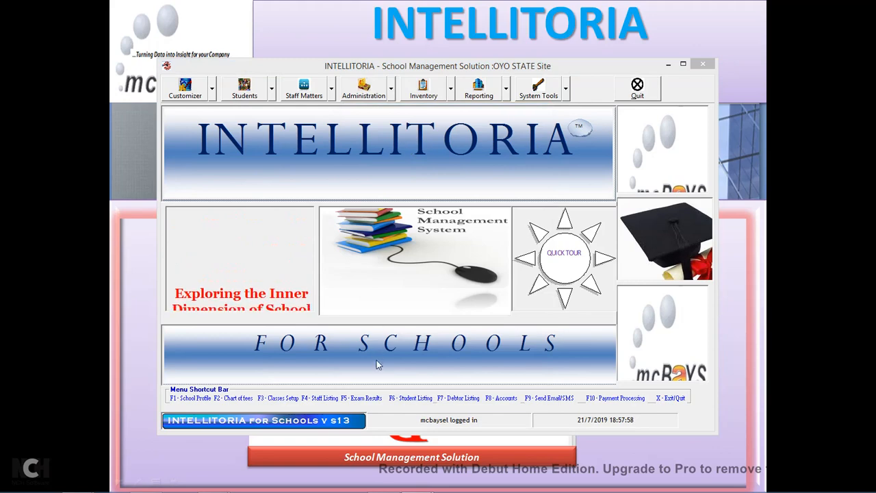
pyautogui.moveTo(415, 483)
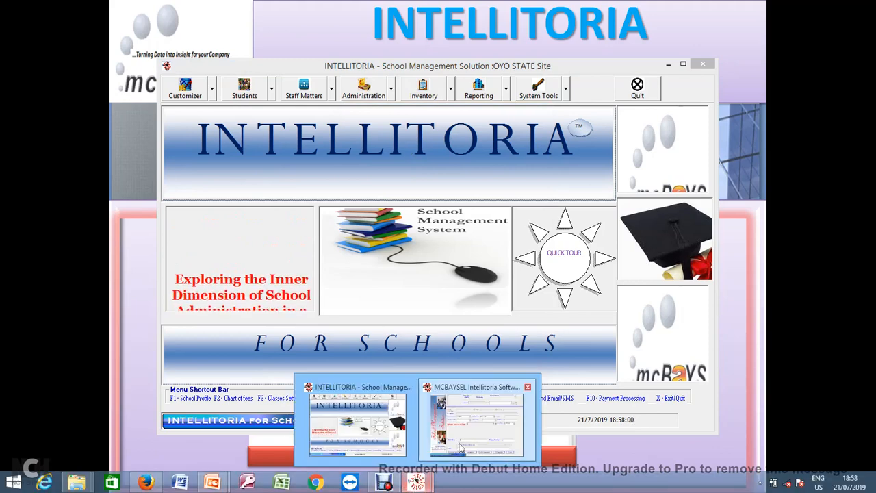
pyautogui.click(461, 449)
pyautogui.click(383, 80)
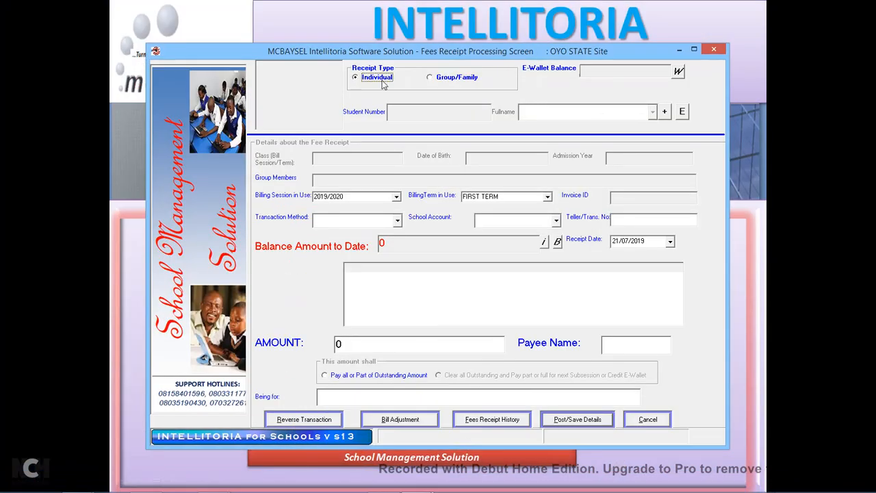
pyautogui.click(652, 112)
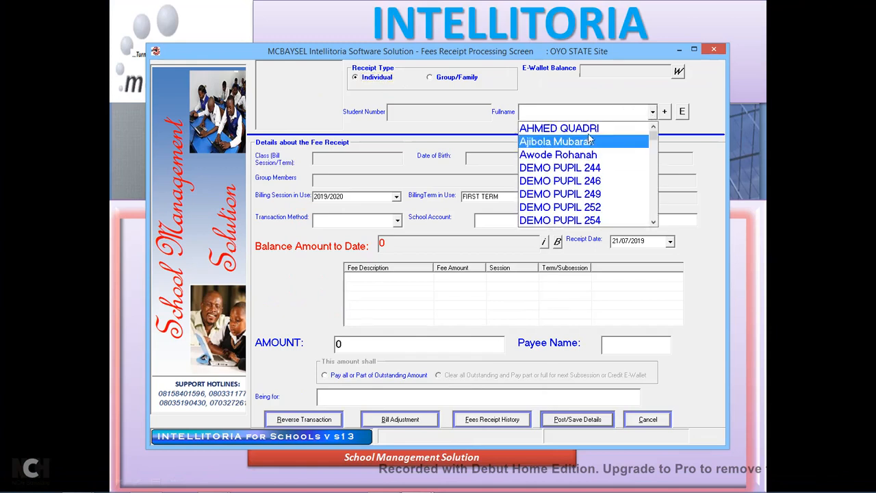
pyautogui.moveTo(655, 137); pyautogui.dragTo(656, 150)
pyautogui.write('demo stude')
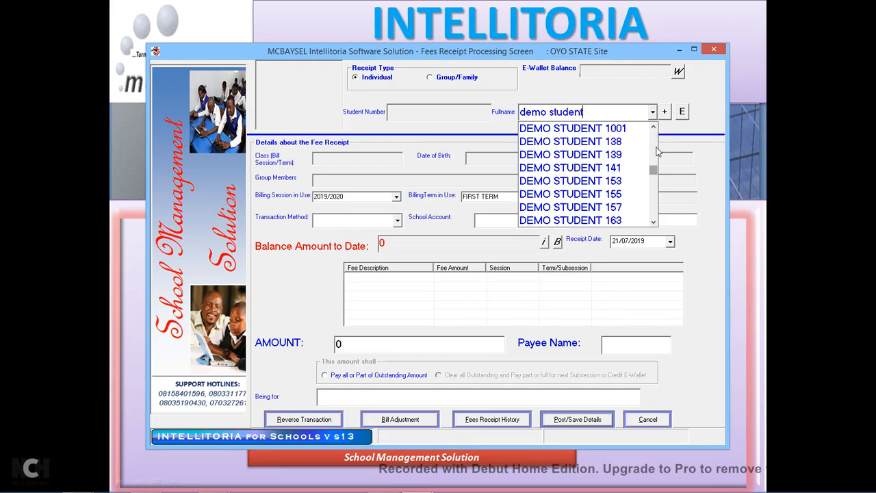
pyautogui.write('nt')
pyautogui.click(623, 130)
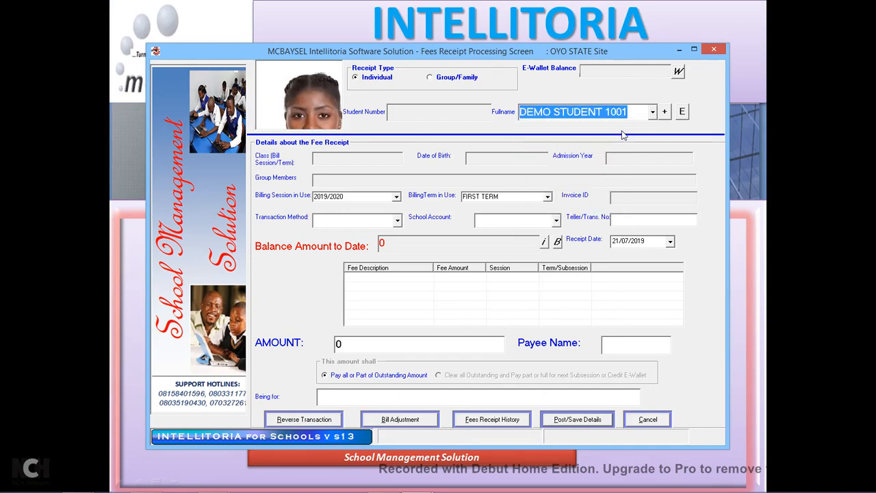
# Set the payment method to E-Bank Transfer into the UBA Bank account.
pyautogui.click(397, 220)
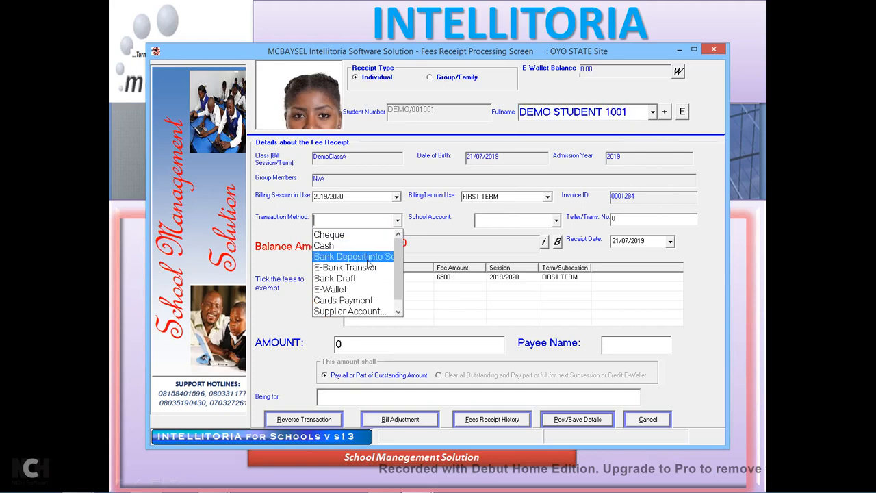
pyautogui.click(368, 269)
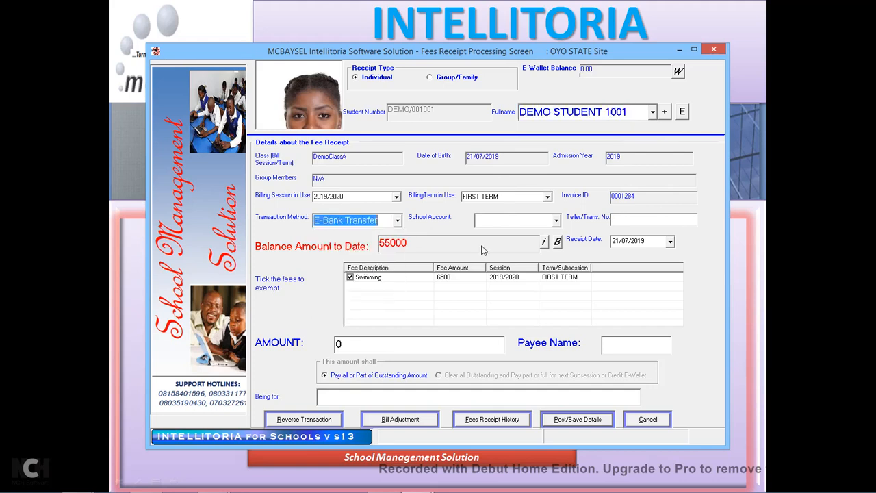
pyautogui.click(556, 224)
pyautogui.click(514, 245)
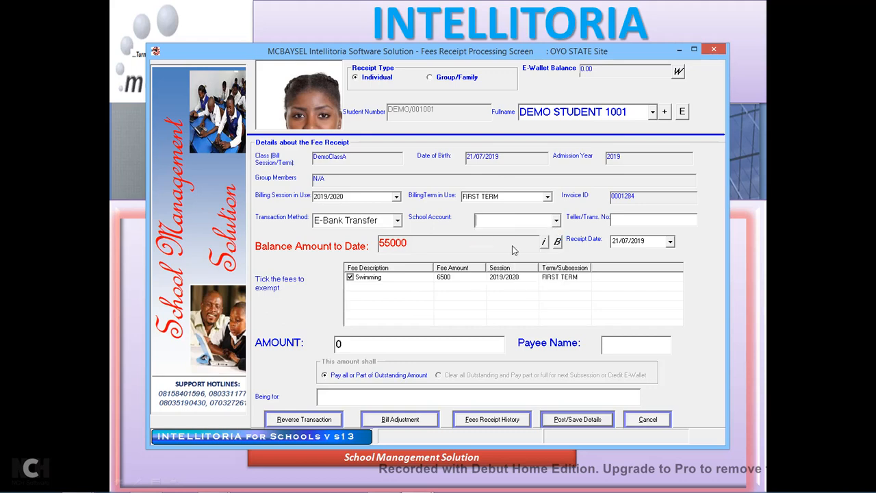
pyautogui.click(634, 221)
# Date the receipt 17/06/2019, enter amount 55000, and save it.
pyautogui.click(671, 243)
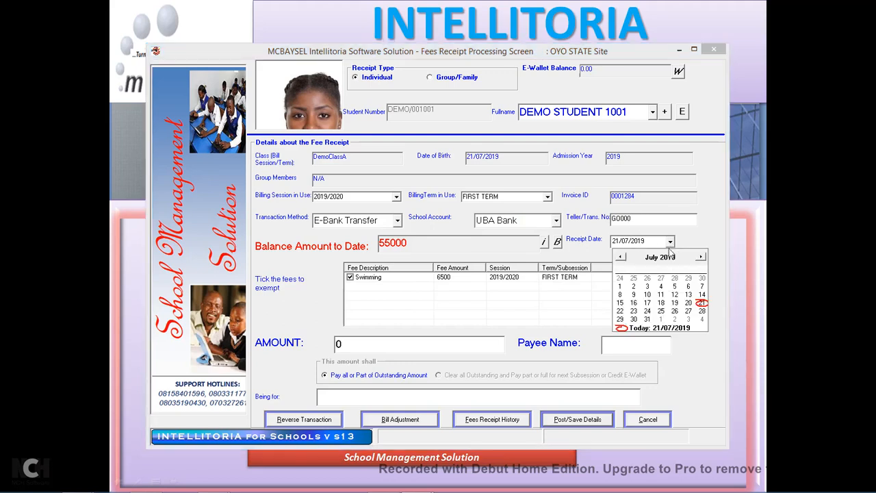
pyautogui.click(622, 258)
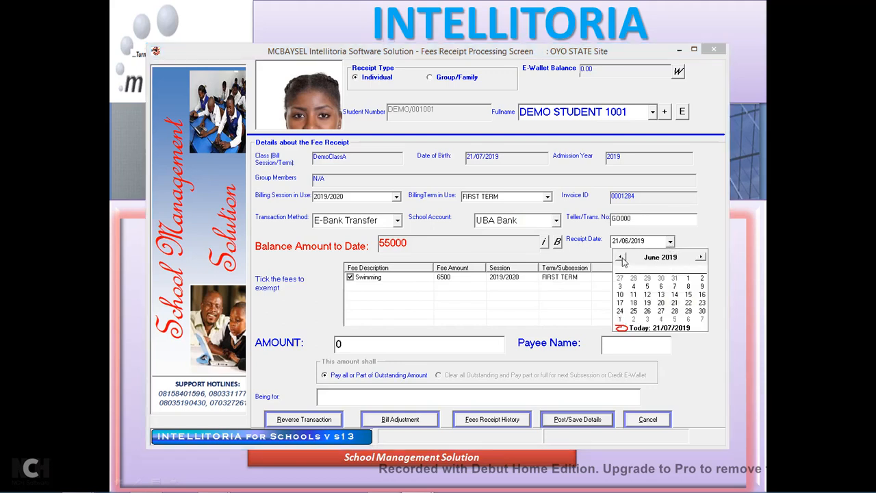
pyautogui.click(622, 304)
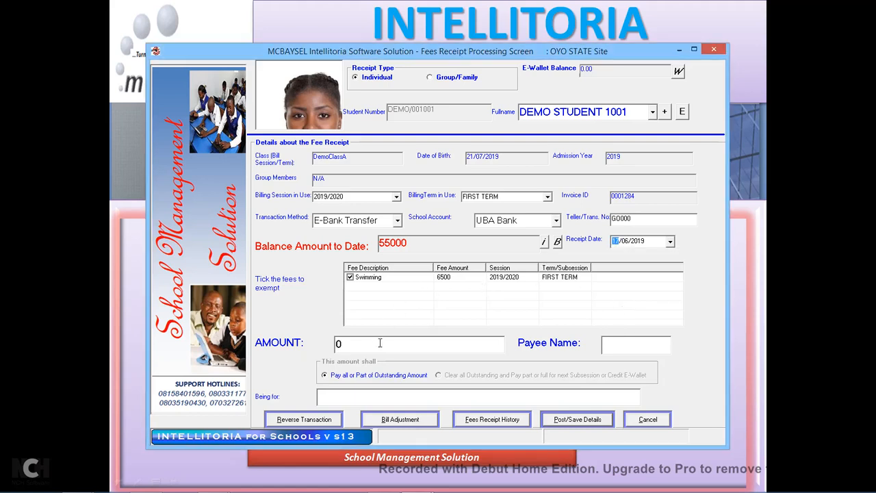
pyautogui.write('55000')
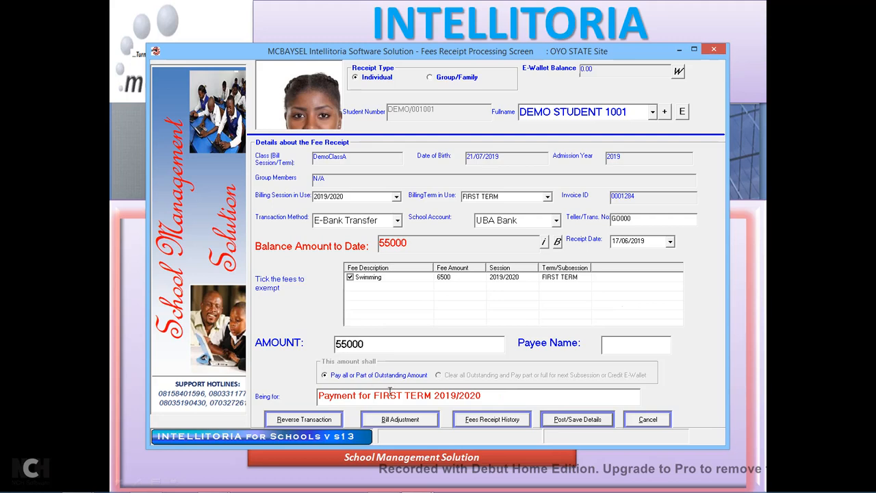
pyautogui.click(622, 345)
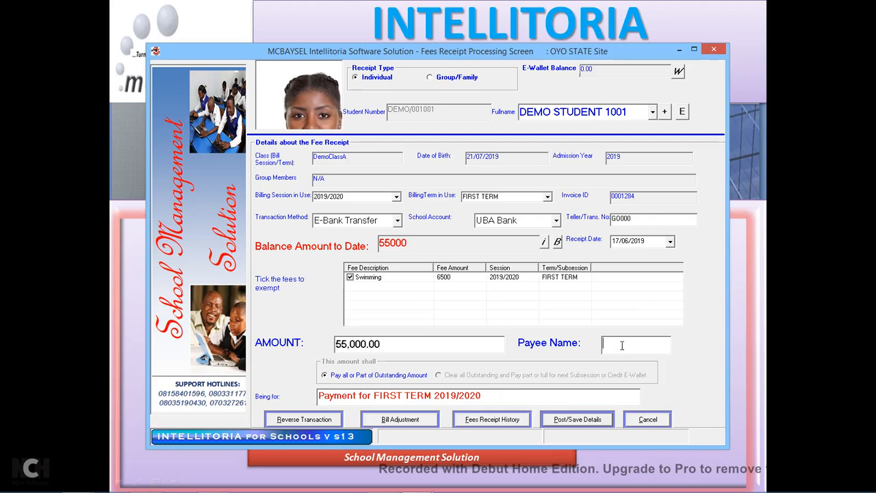
pyautogui.click(600, 421)
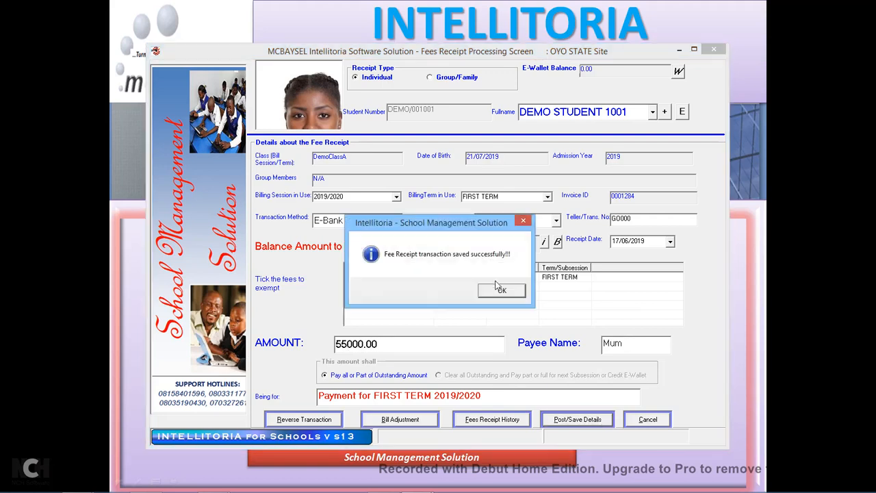
# Review the NGN0.00-outstanding receipt, skip e-mailing it, and close Fees Receipt Processing.
pyautogui.click(499, 294)
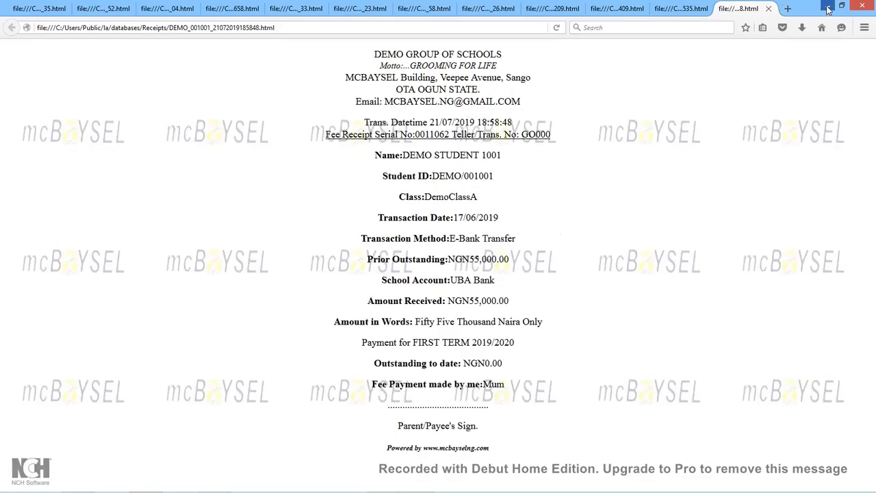
pyautogui.click(828, 9)
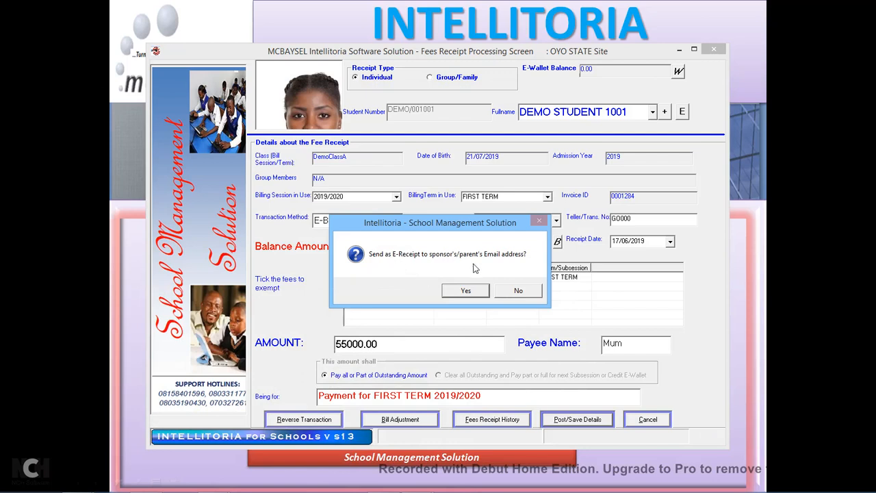
pyautogui.click(510, 292)
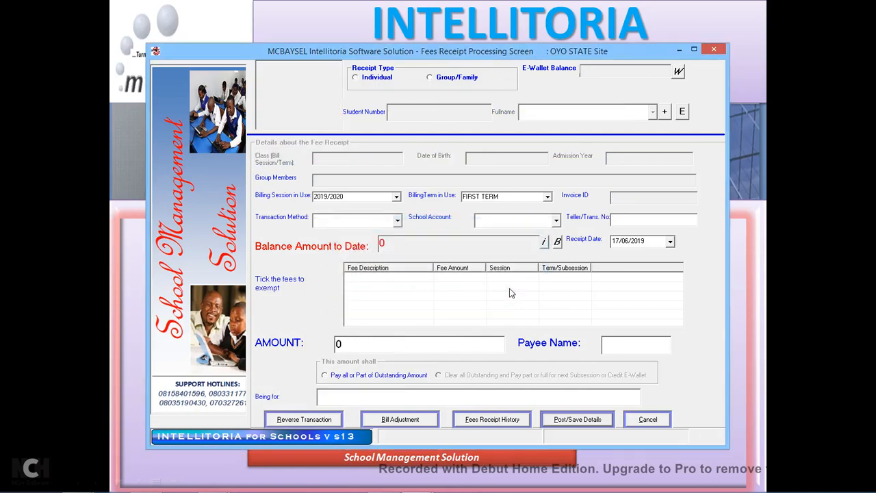
pyautogui.click(714, 51)
pyautogui.click(448, 290)
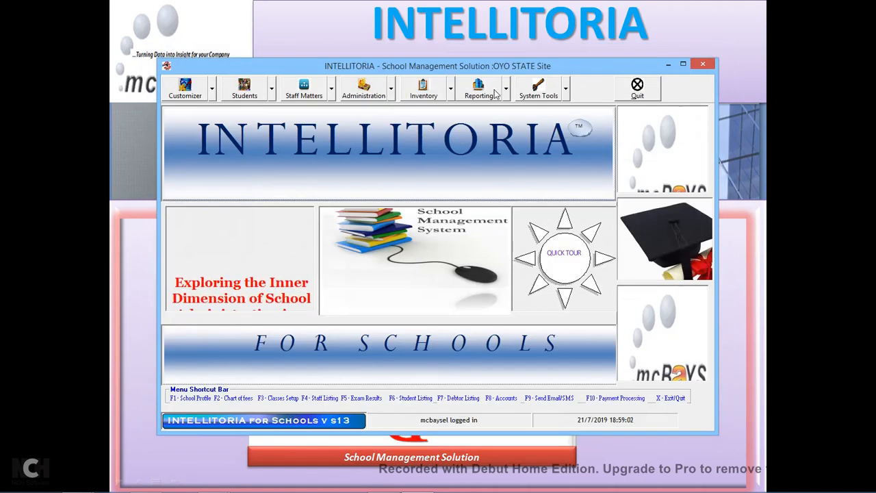
# Regenerate the All Schools 2019/2020 FIRST TERM debtors list: 260 debtors, NGN68,396,600.00 outstanding.
pyautogui.click(506, 90)
pyautogui.click(590, 30)
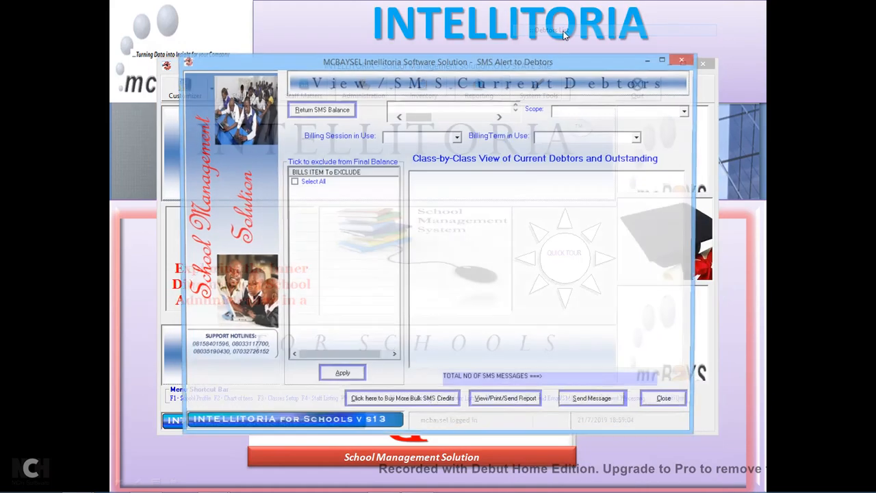
pyautogui.click(688, 111)
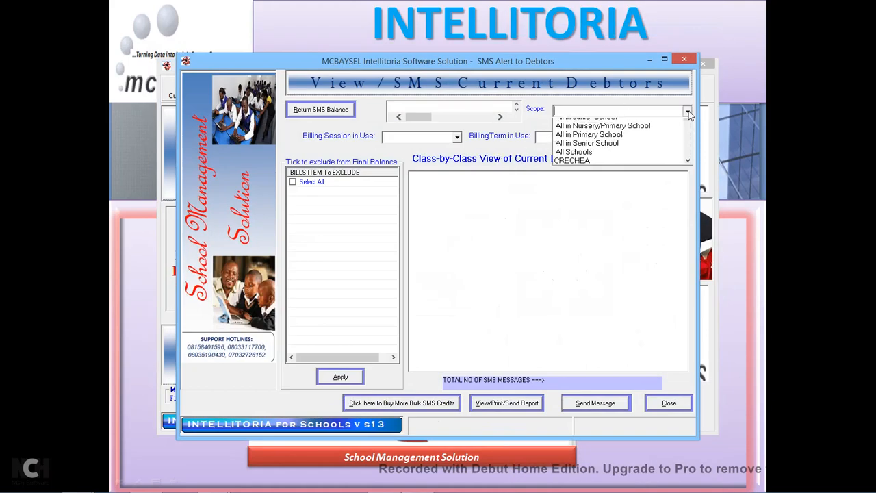
pyautogui.scroll(-1, 689, 141)
pyautogui.click(593, 150)
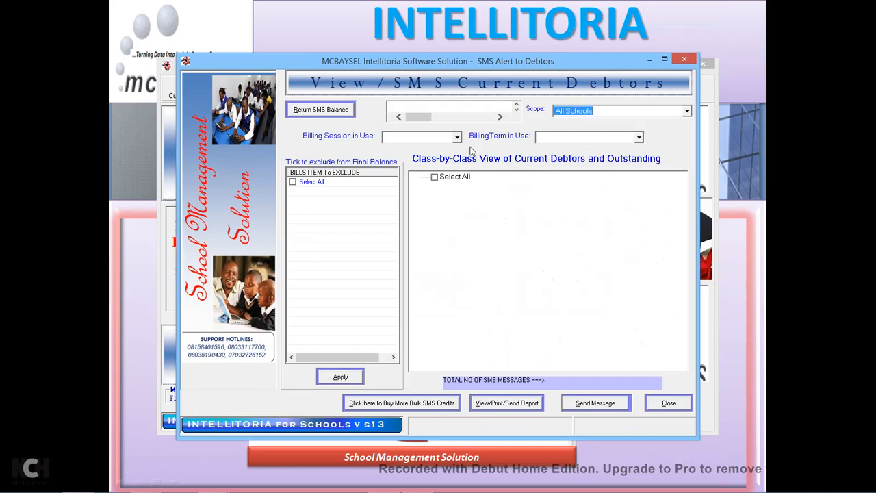
pyautogui.click(458, 138)
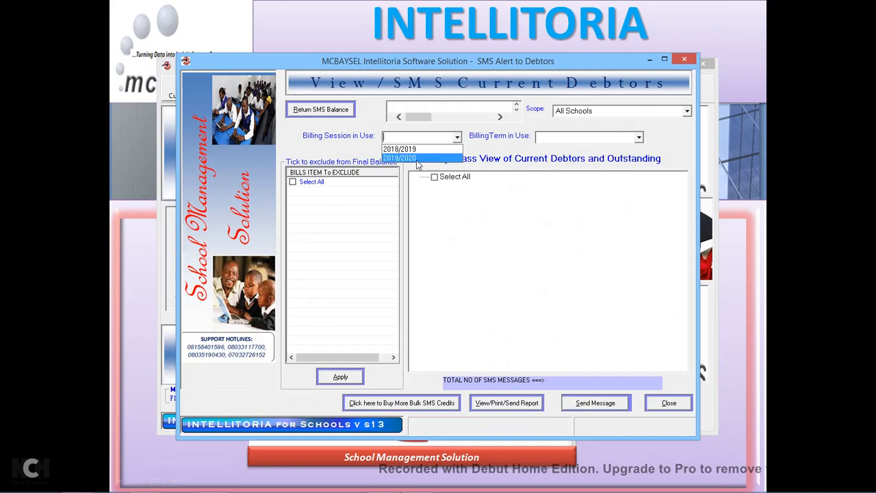
pyautogui.click(459, 157)
pyautogui.click(639, 139)
pyautogui.click(552, 148)
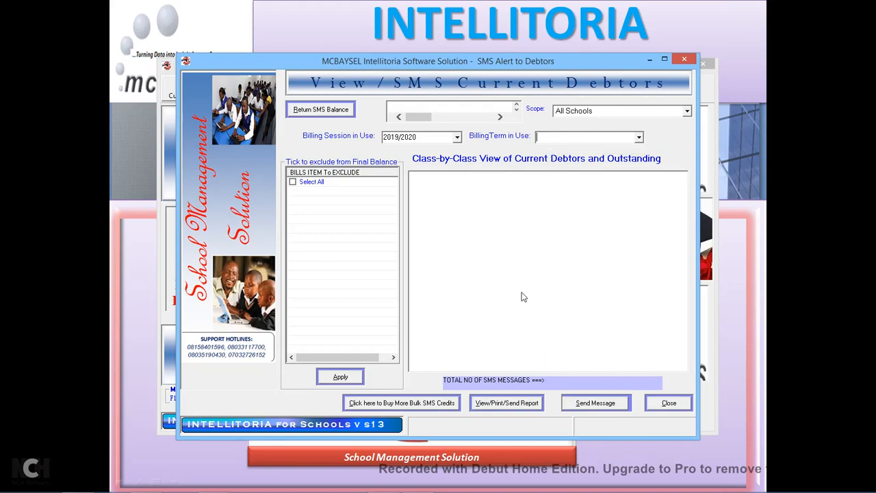
pyautogui.click(507, 404)
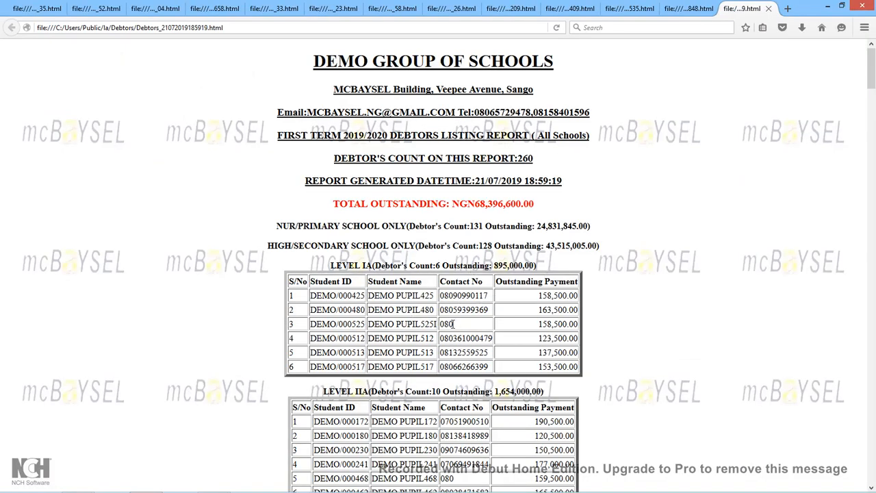
# Close the saved fee receipt page in Firefox.
pyautogui.scroll(-3, 453, 324)
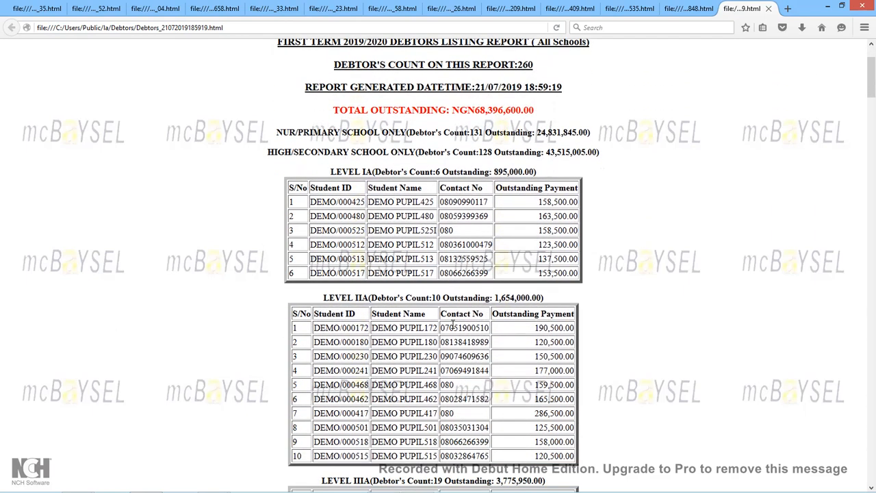
pyautogui.click(696, 13)
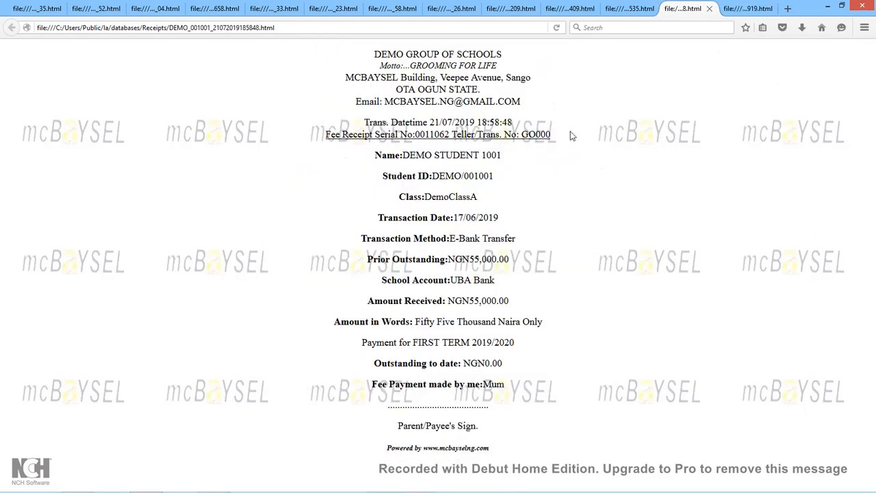
pyautogui.click(709, 10)
# Check DEMO STUDENT 1001's 55,000.00 in the older debtors report, then return to the new report and minimize Firefox.
pyautogui.click(630, 8)
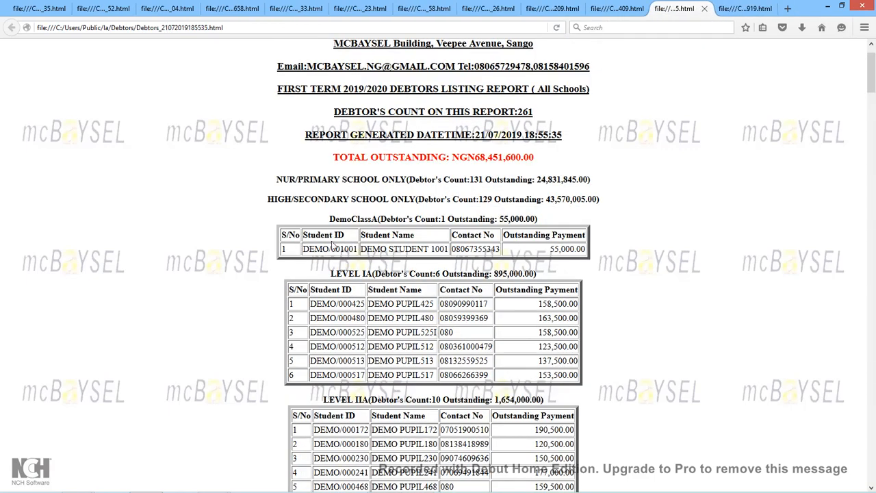
pyautogui.moveTo(550, 253); pyautogui.dragTo(590, 250)
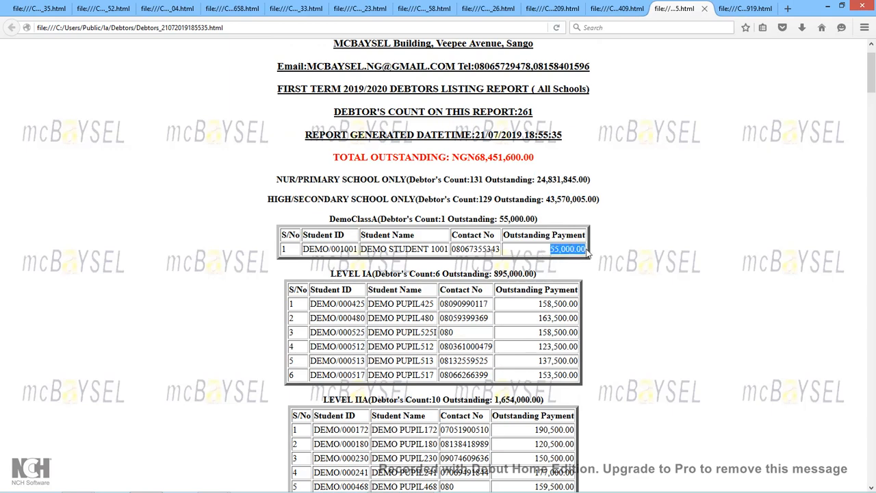
pyautogui.click(736, 8)
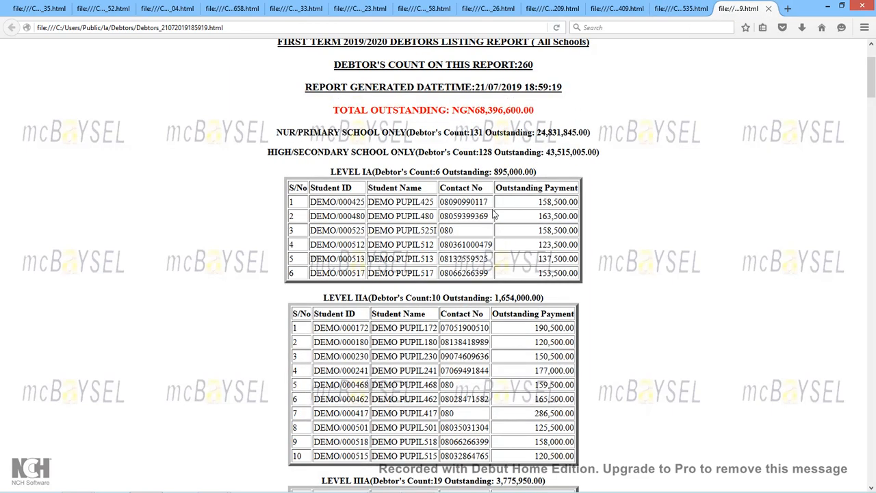
pyautogui.click(829, 8)
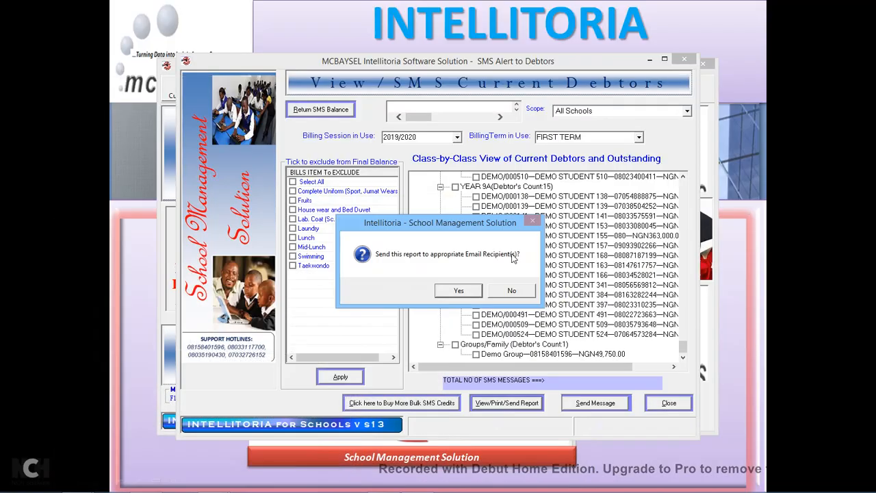
# Decline e-mailing the debtors report, close the SMS Alert to Debtors window, and show the Administration list.
pyautogui.click(513, 290)
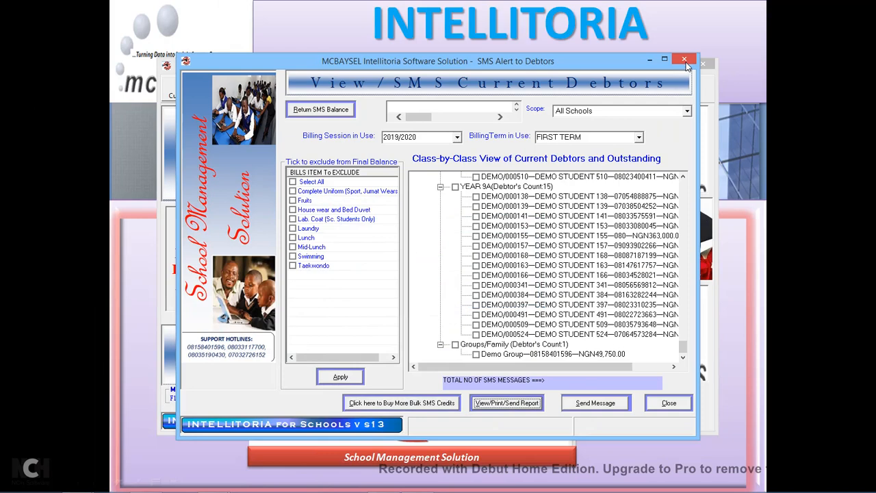
pyautogui.click(685, 62)
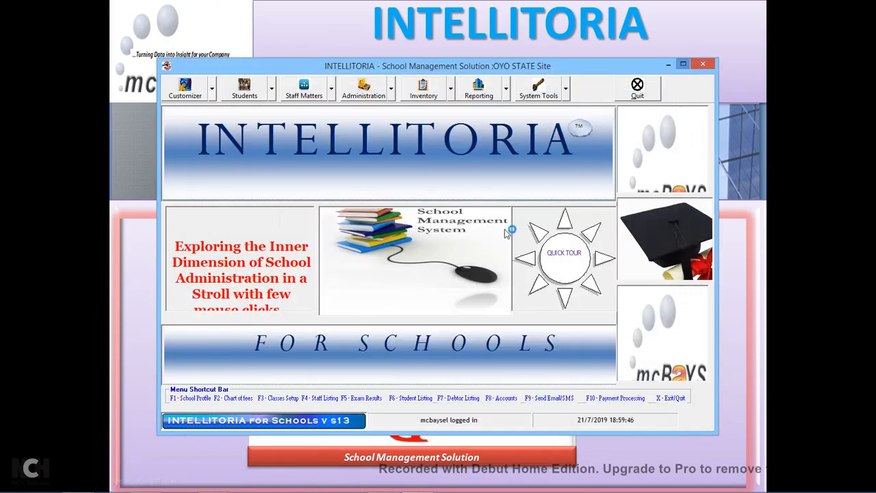
pyautogui.click(391, 96)
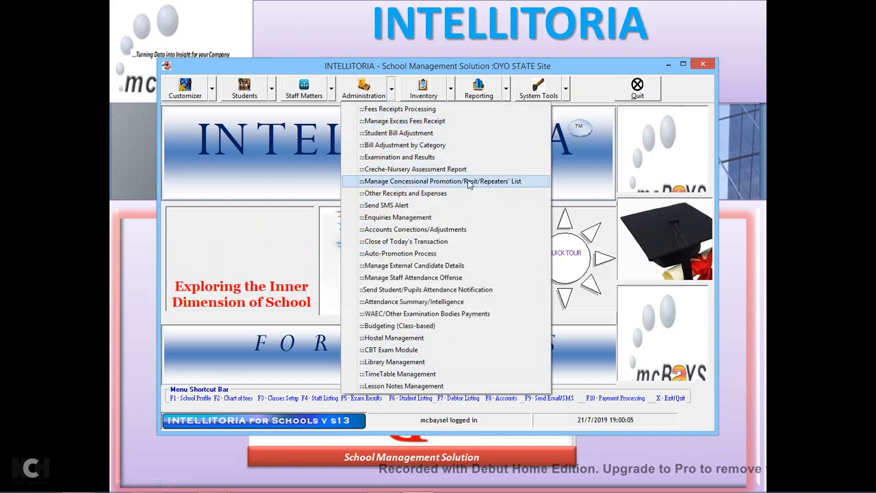
# In Fees Receipts Processing, choose Individual, select DEMO STUDENT 1001 and show the fees receipt history.
pyautogui.click(422, 111)
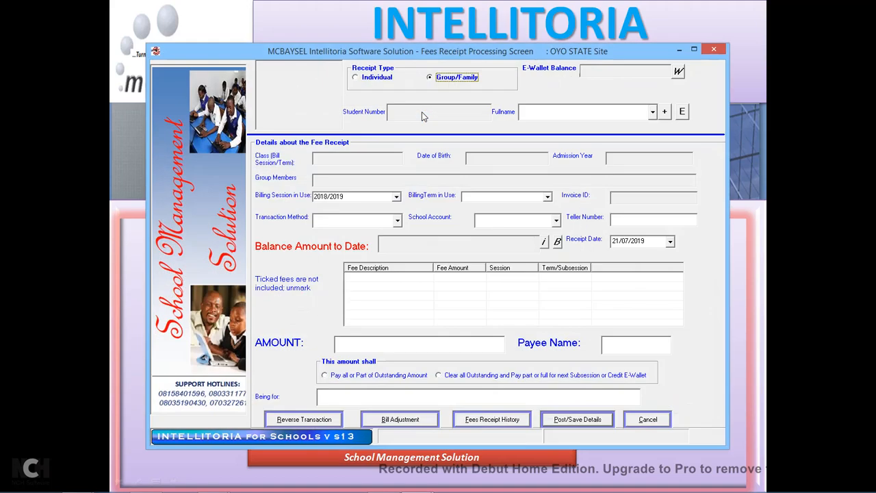
pyautogui.click(385, 80)
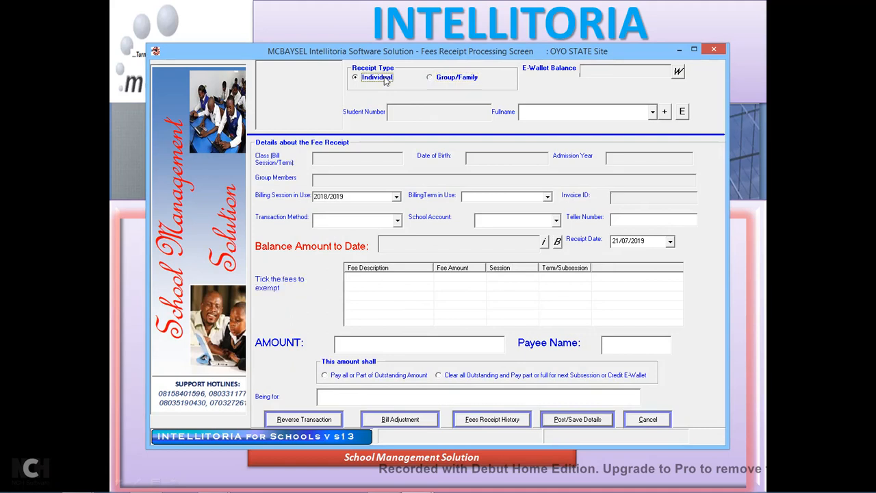
pyautogui.click(652, 113)
pyautogui.moveTo(656, 137); pyautogui.dragTo(656, 159)
pyautogui.scroll(-1, 656, 159)
pyautogui.scroll(-3, 655, 159)
pyautogui.write('demo')
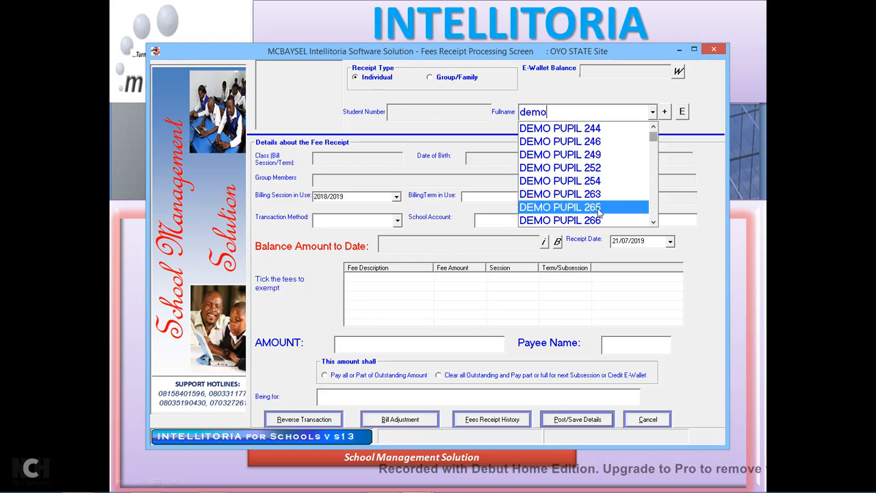
pyautogui.write(' student')
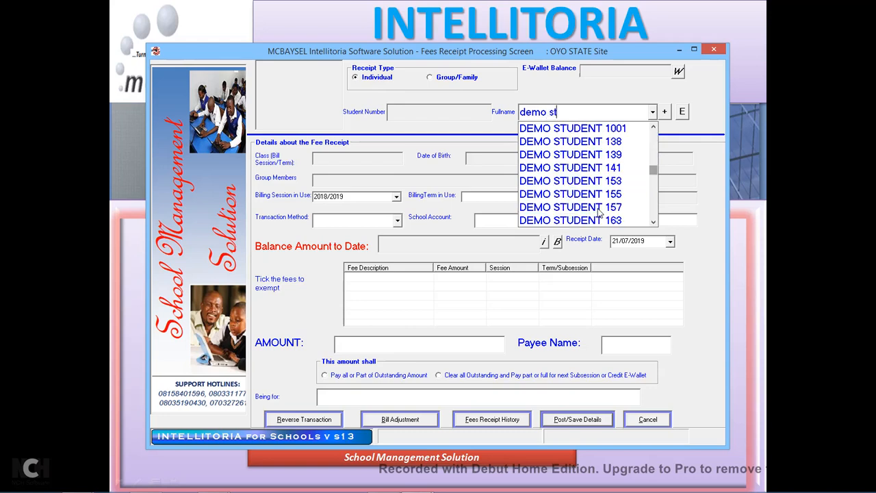
pyautogui.click(587, 129)
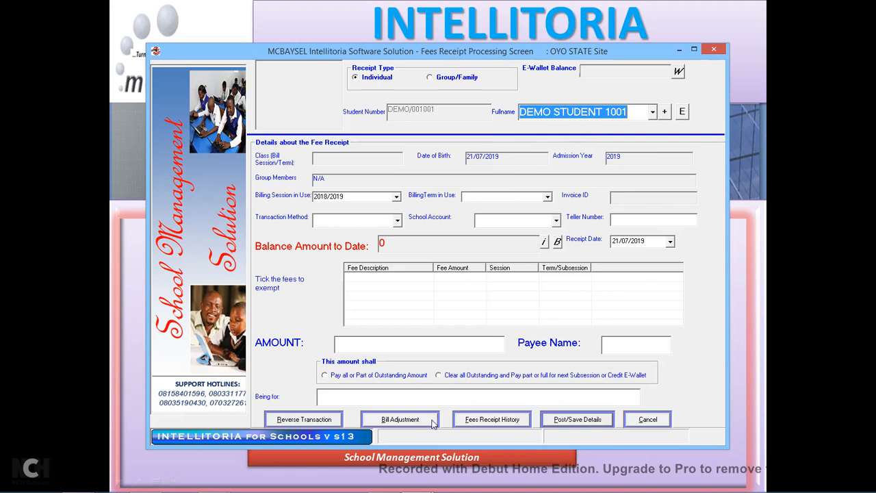
pyautogui.click(520, 423)
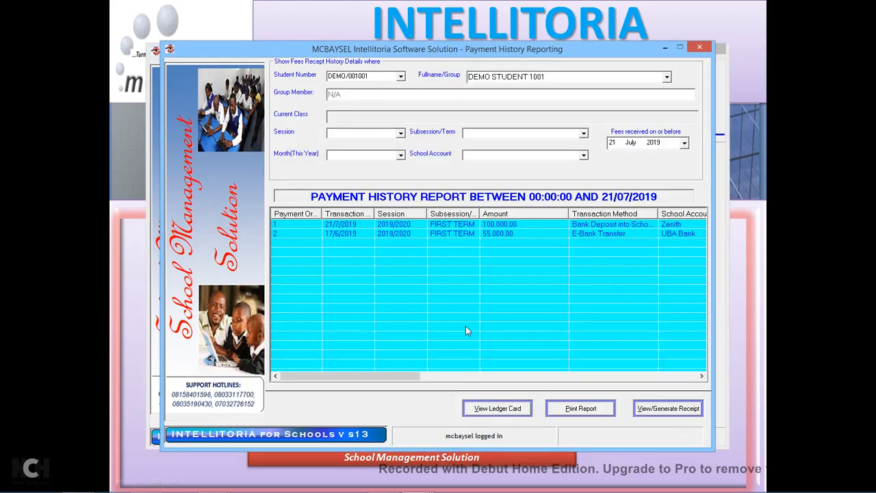
# Select DEMO STUDENT 1001's 17/6/2019 e-bank payment record and open the ledger card.
pyautogui.moveTo(406, 375)
pyautogui.mouseDown()
pyautogui.moveTo(425, 376)
pyautogui.moveTo(408, 376)
pyautogui.mouseUp()
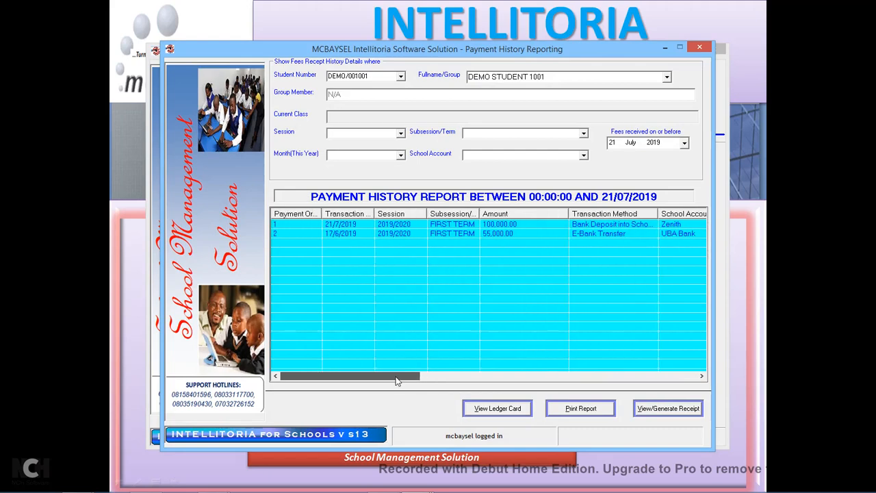
pyautogui.click(503, 234)
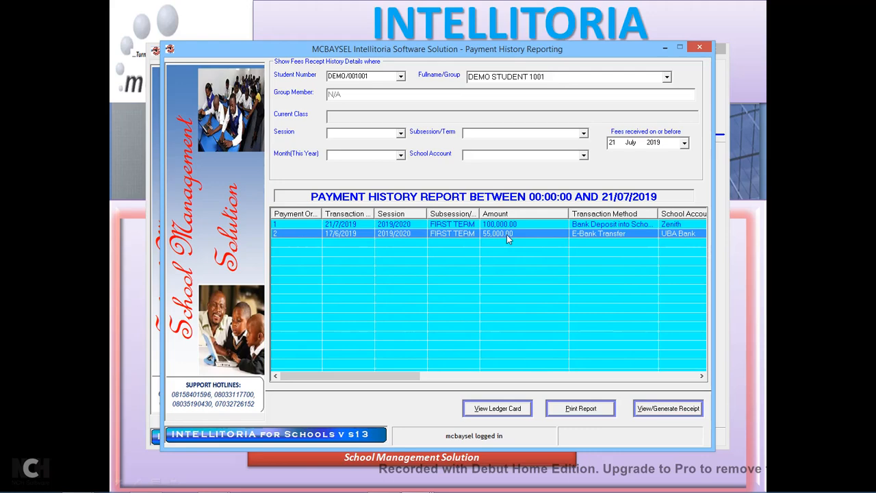
pyautogui.moveTo(370, 376); pyautogui.dragTo(565, 373)
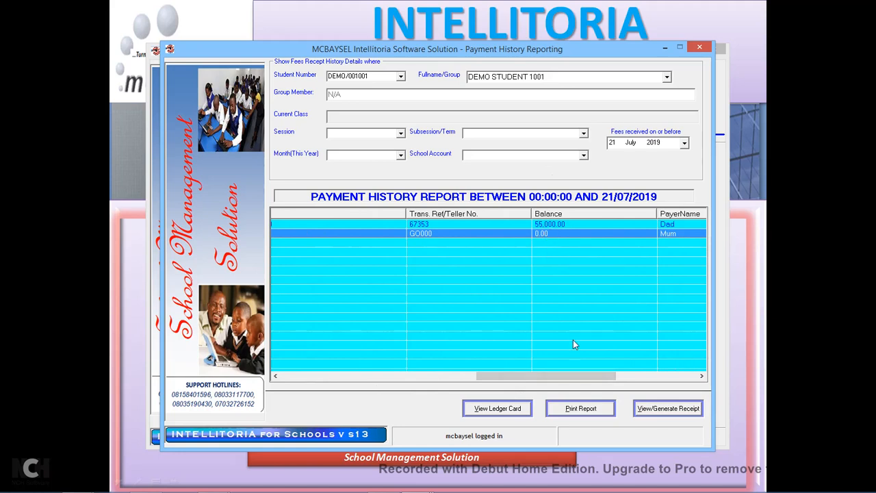
pyautogui.click(498, 408)
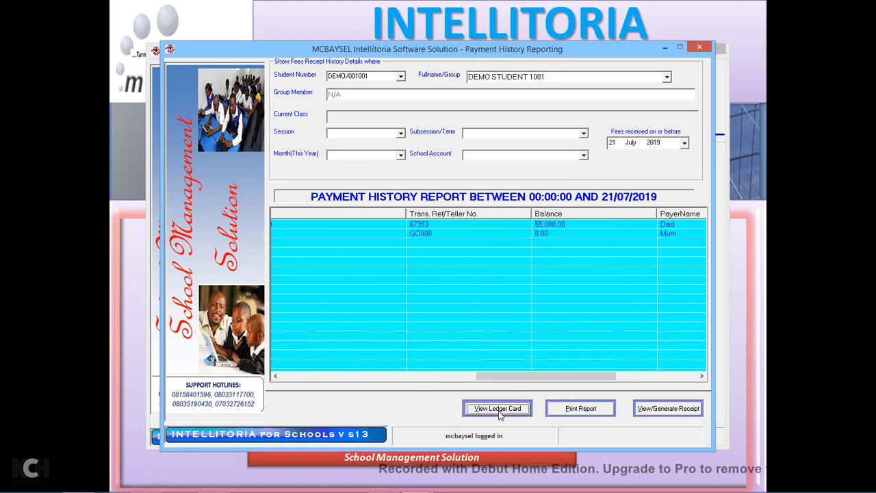
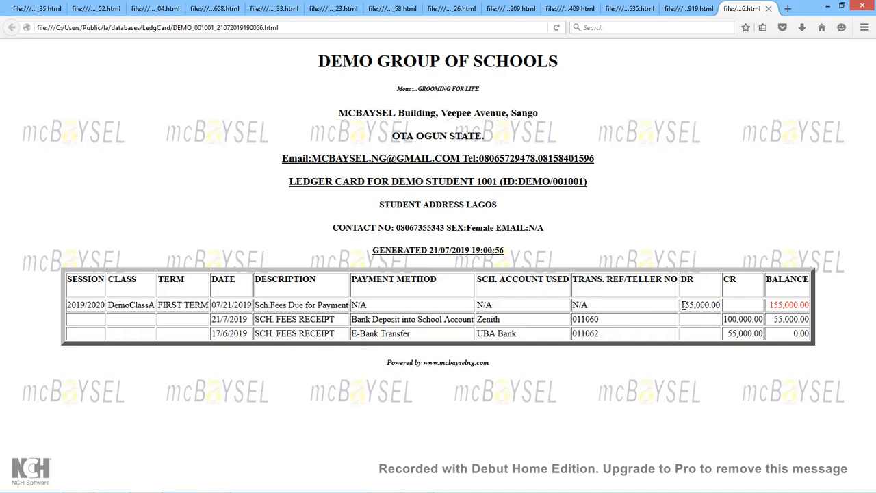
# Highlight the 155,000.00 debit, Bank Deposit method and zero balance, then close the ledger card and minimise Firefox.
pyautogui.moveTo(682, 305); pyautogui.dragTo(720, 306)
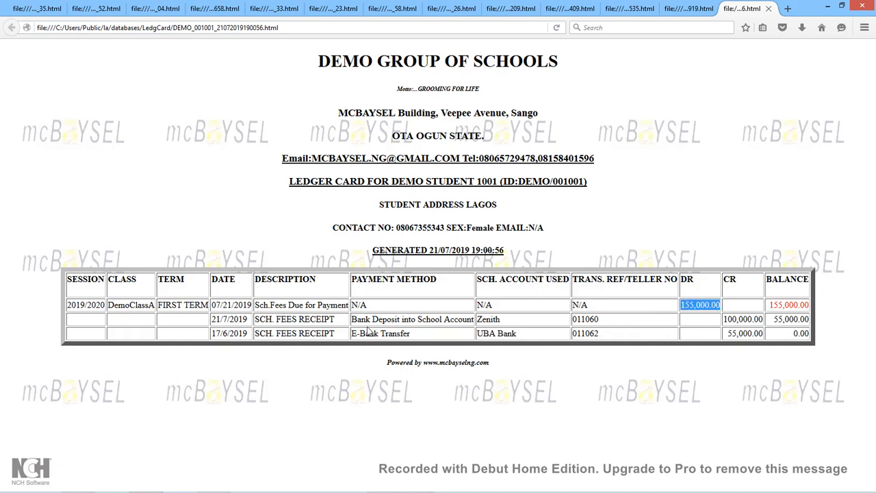
pyautogui.moveTo(353, 321); pyautogui.dragTo(474, 320)
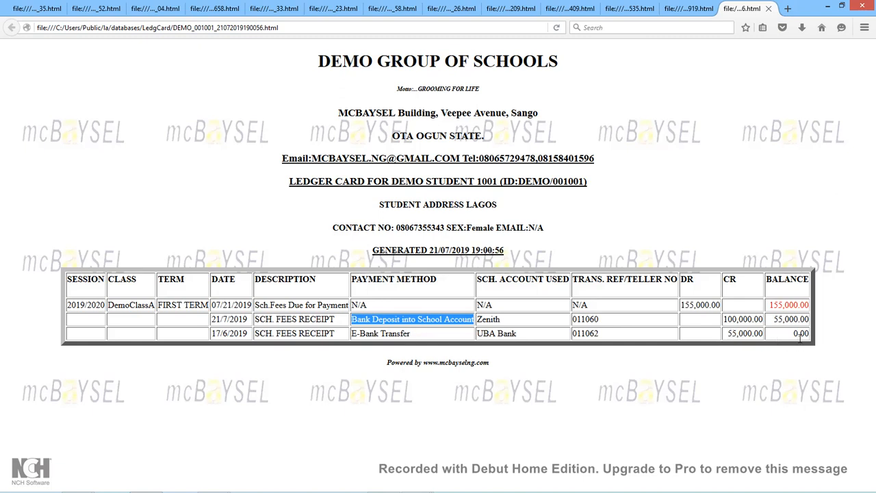
pyautogui.moveTo(799, 341); pyautogui.dragTo(834, 341)
pyautogui.click(598, 391)
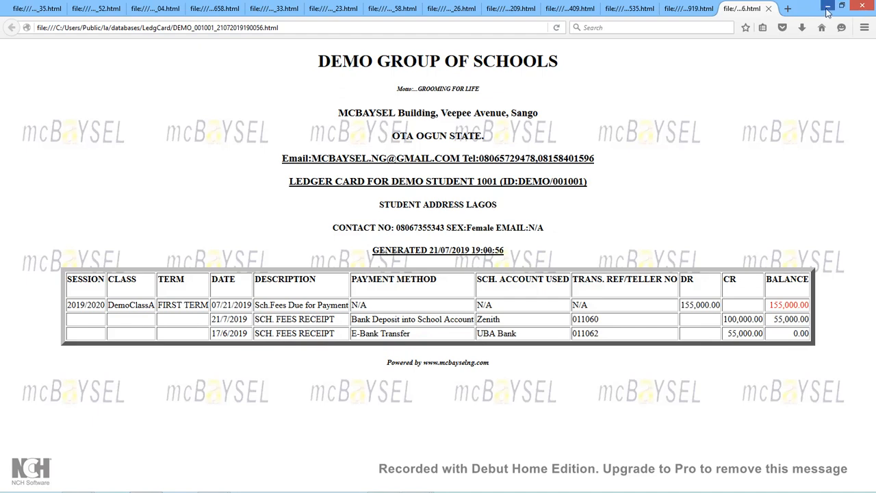
pyautogui.click(769, 9)
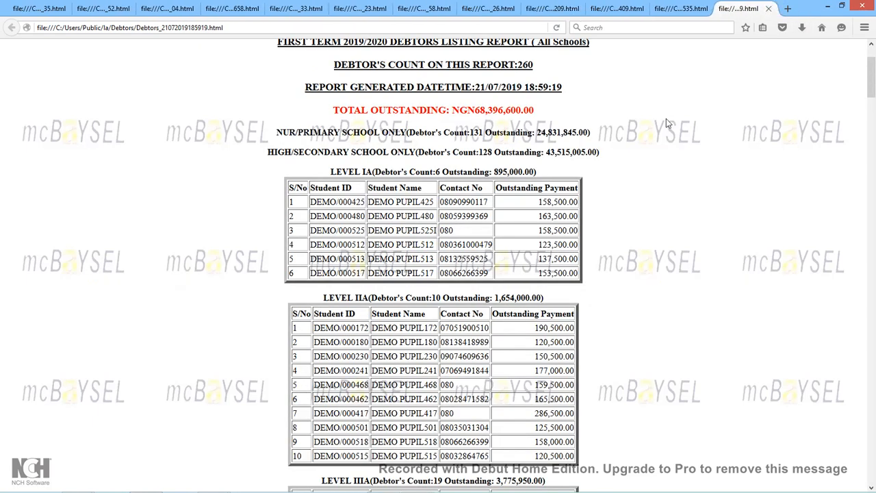
pyautogui.click(829, 6)
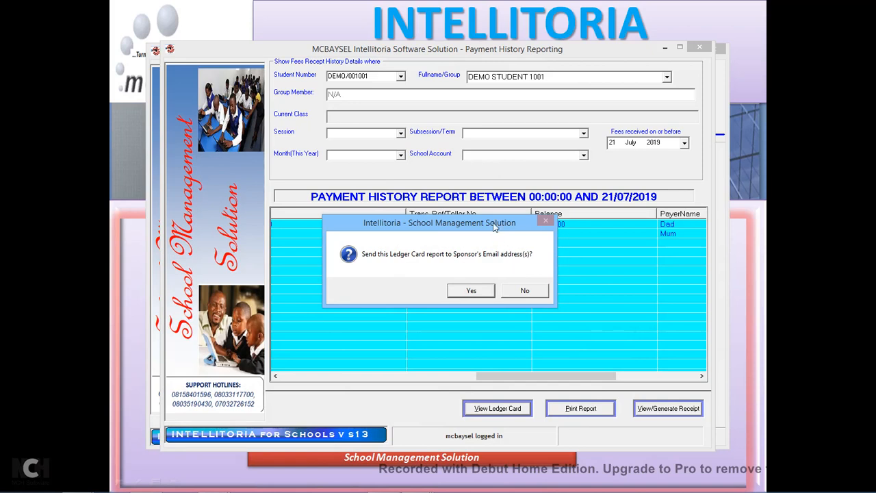
# Decline e-mailing the ledger card to the sponsor and close the Payment History window.
pyautogui.moveTo(493, 227); pyautogui.dragTo(457, 128)
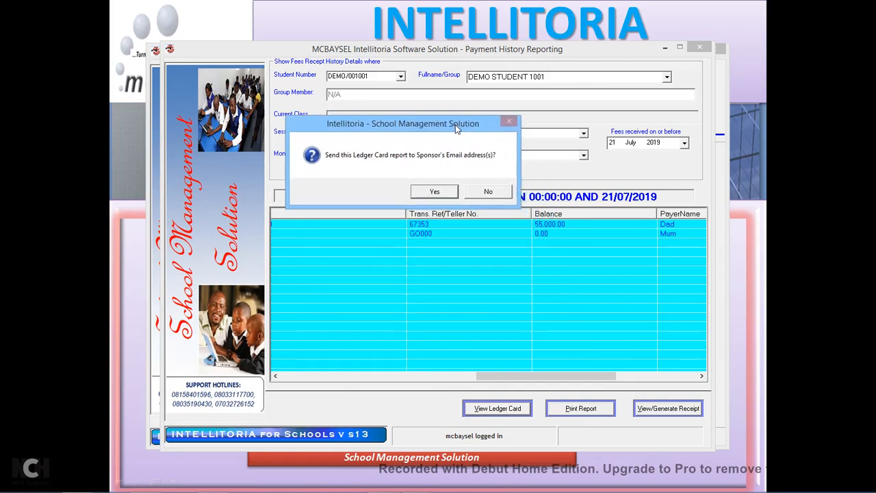
pyautogui.click(489, 193)
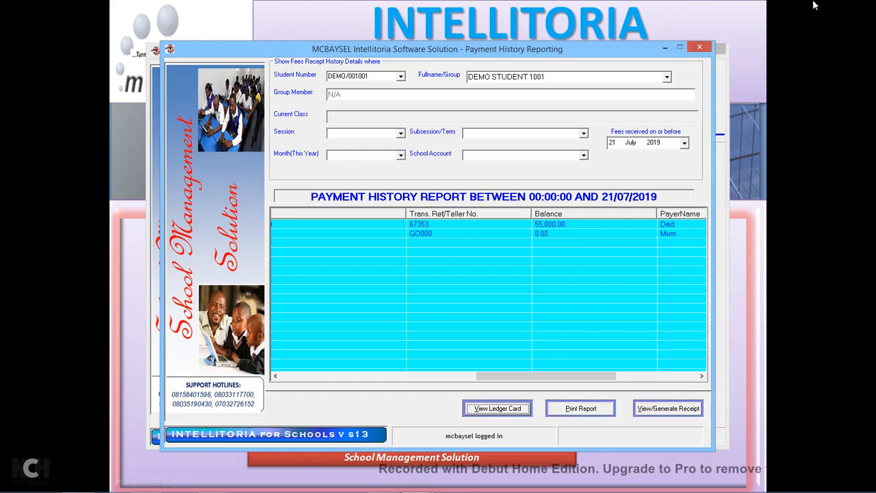
pyautogui.click(700, 48)
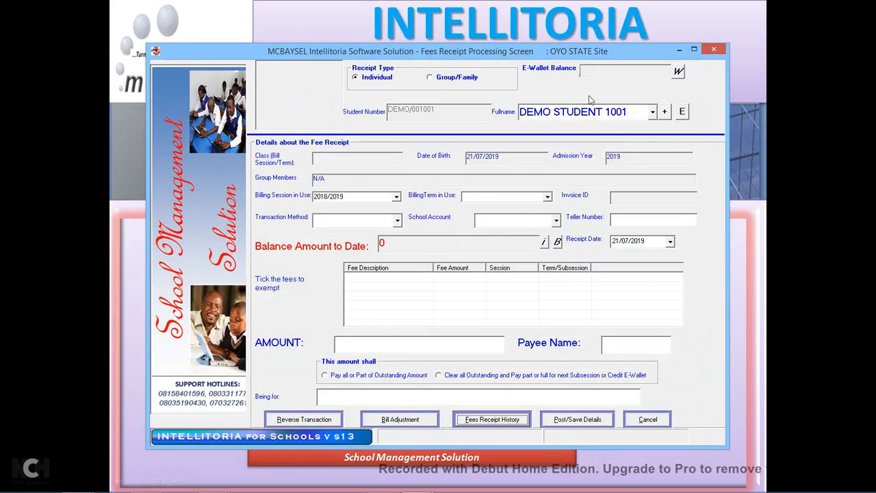
# Select DEMO STUDENT 153 for session 2019/2020, FIRST TERM, accepting the fee recomputation.
pyautogui.click(653, 113)
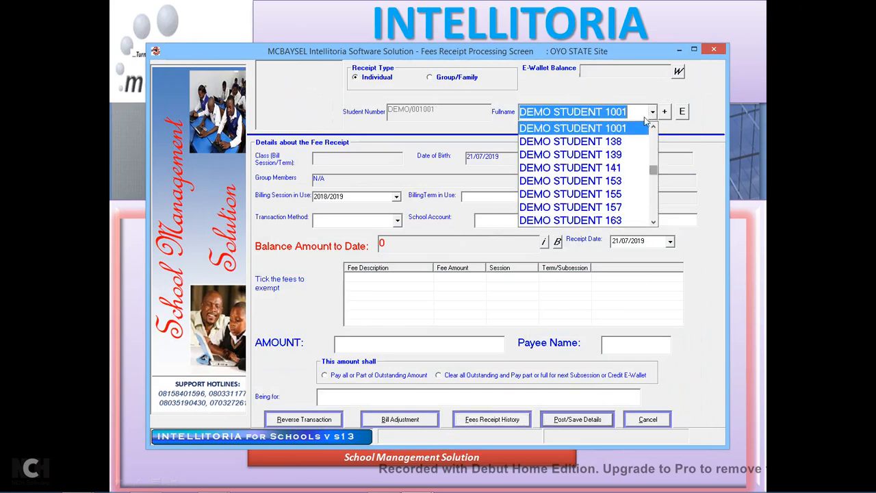
pyautogui.click(584, 182)
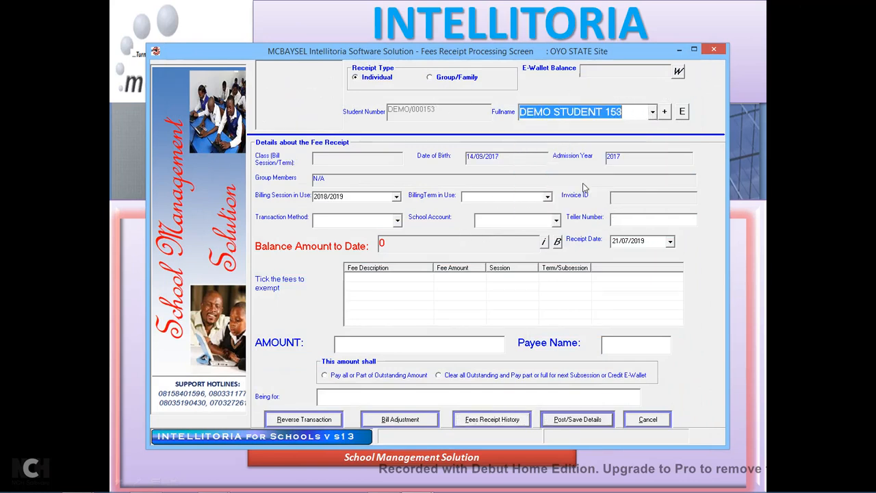
pyautogui.click(548, 197)
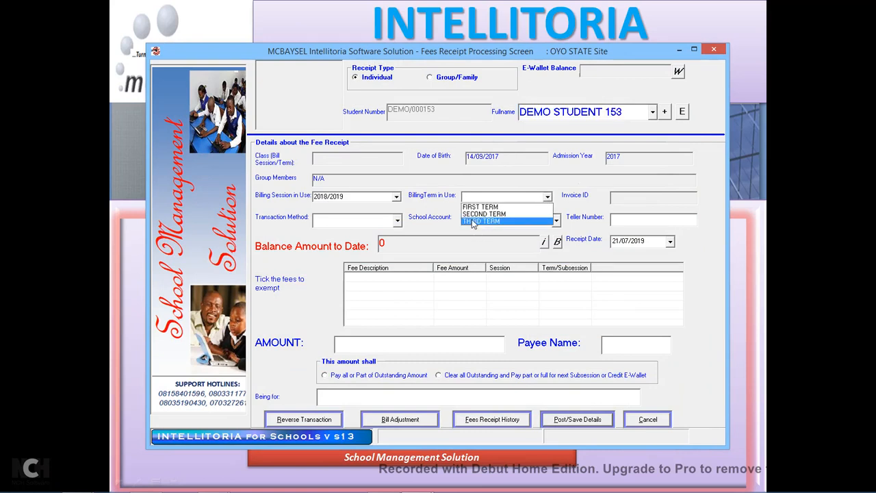
pyautogui.click(396, 197)
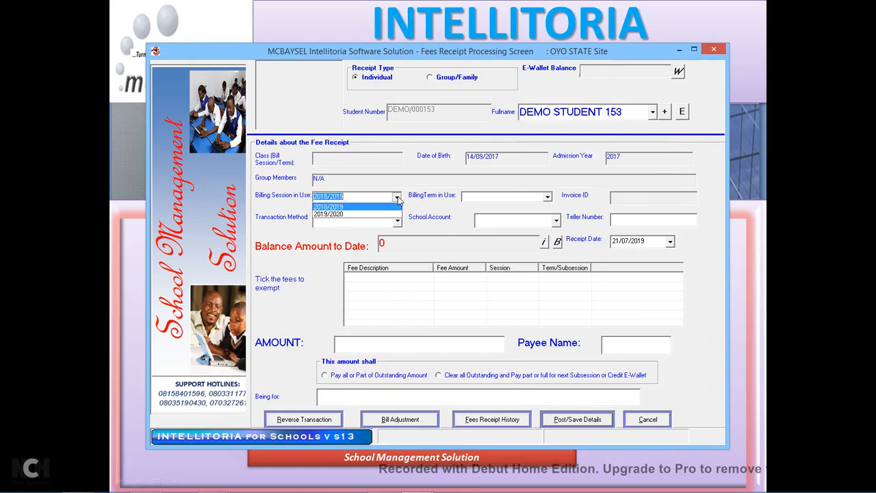
pyautogui.click(332, 215)
pyautogui.click(541, 198)
pyautogui.click(490, 208)
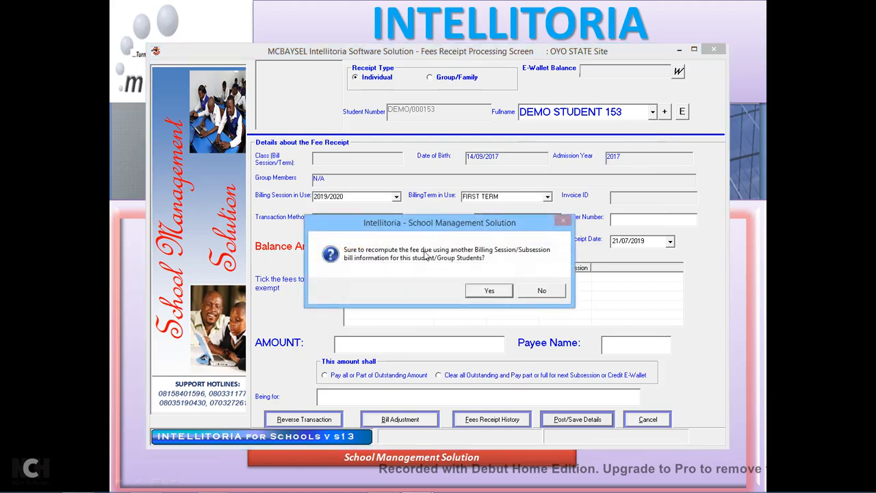
pyautogui.click(494, 293)
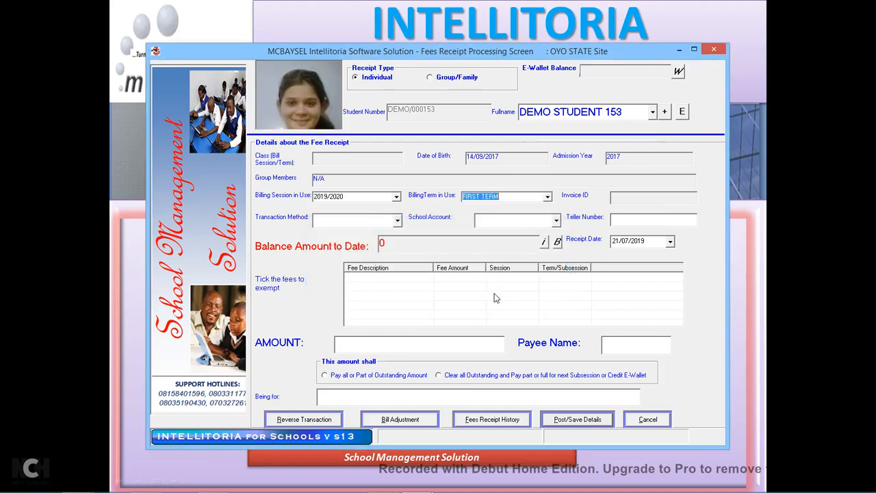
# Post a 300,000 bank deposit into UBA Bank and save the receipt with the generated reference.
pyautogui.click(398, 222)
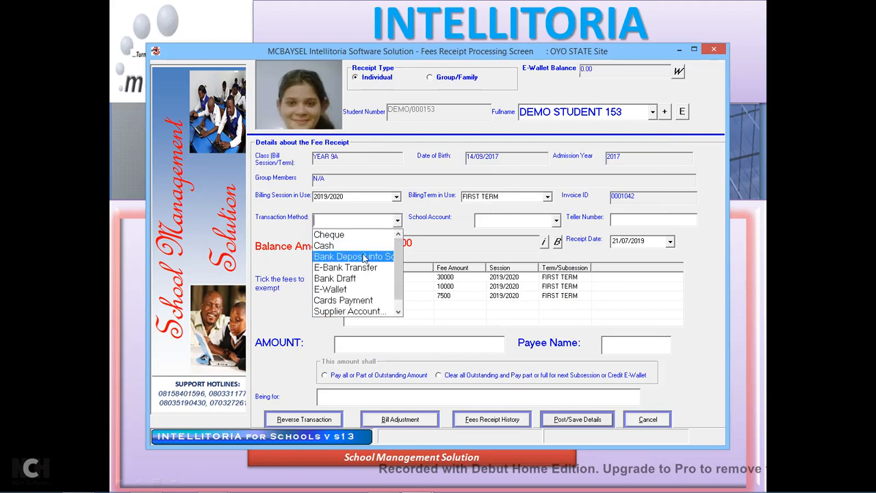
pyautogui.click(365, 256)
pyautogui.click(557, 221)
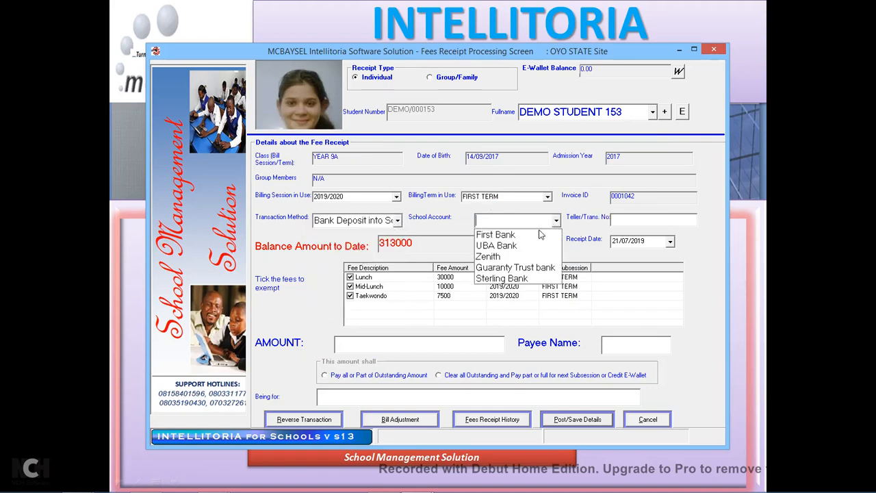
pyautogui.click(505, 246)
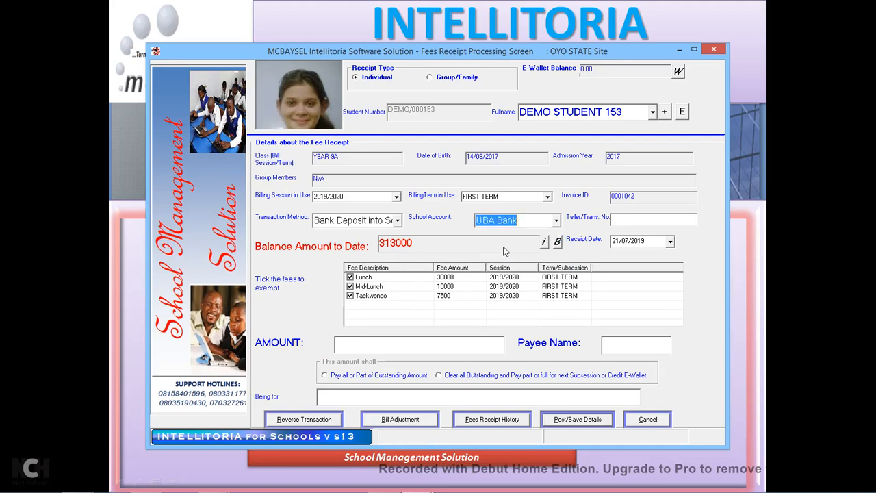
pyautogui.click(381, 351)
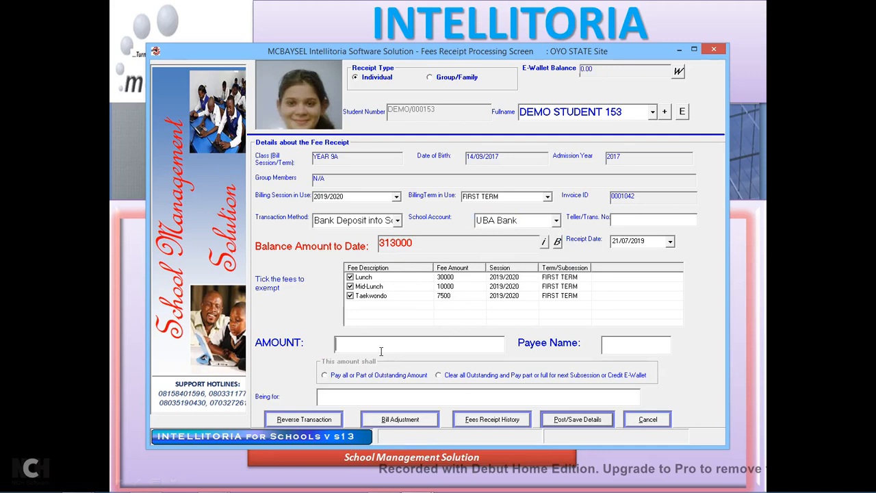
pyautogui.write('300000')
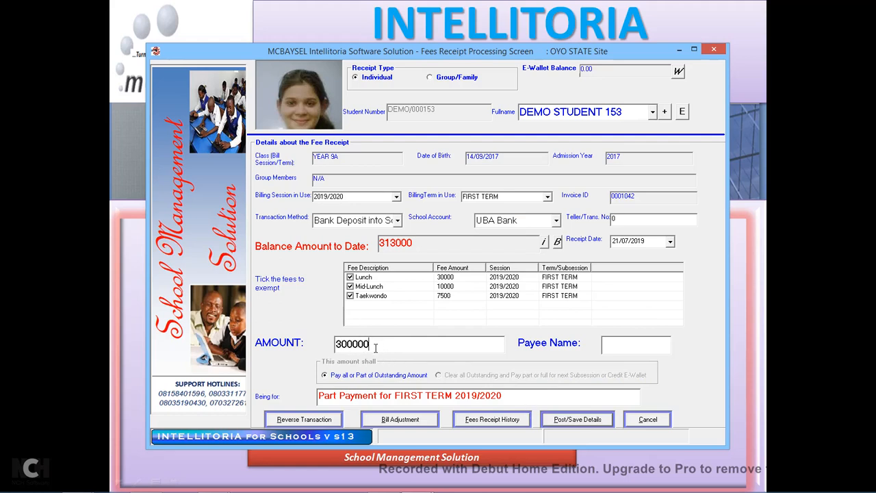
pyautogui.click(565, 421)
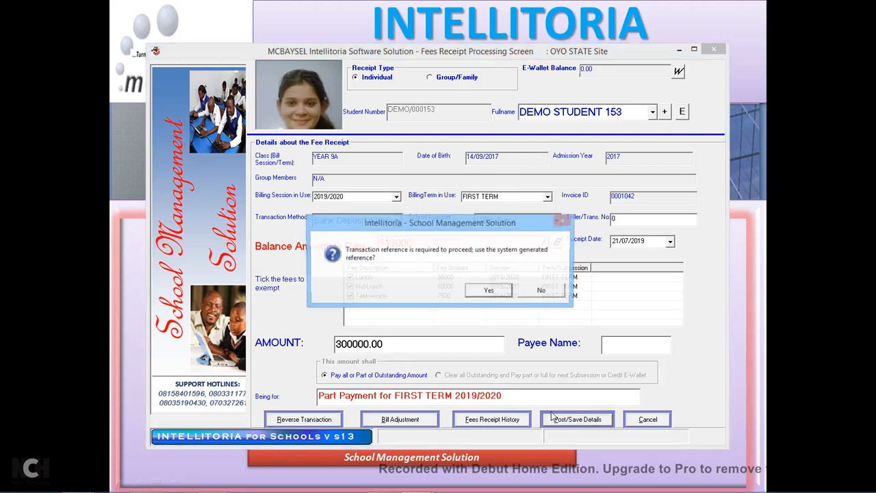
pyautogui.click(498, 294)
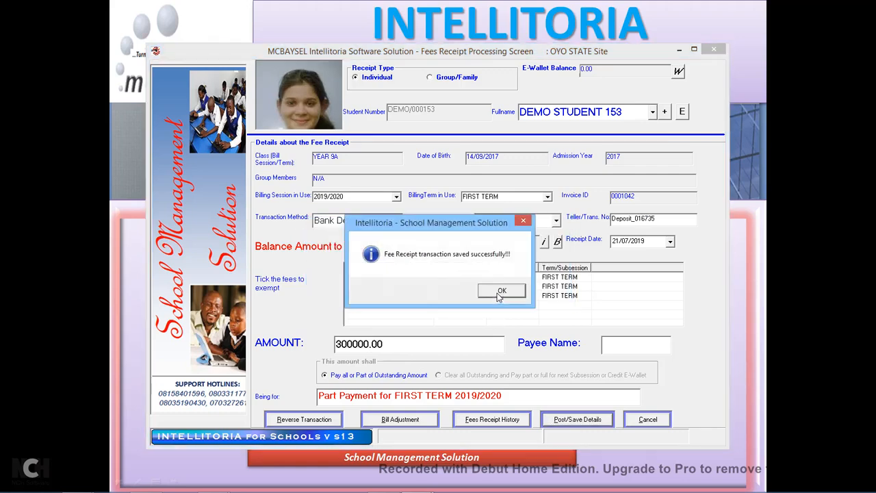
pyautogui.click(499, 293)
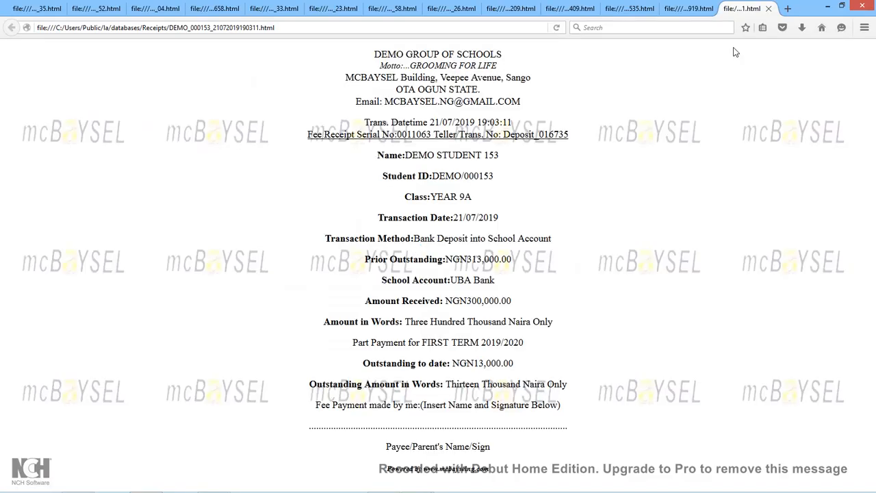
# Decline the e-receipt, set receipt type to Individual, and view the NGN300,000.00 receipt in Firefox.
pyautogui.click(829, 6)
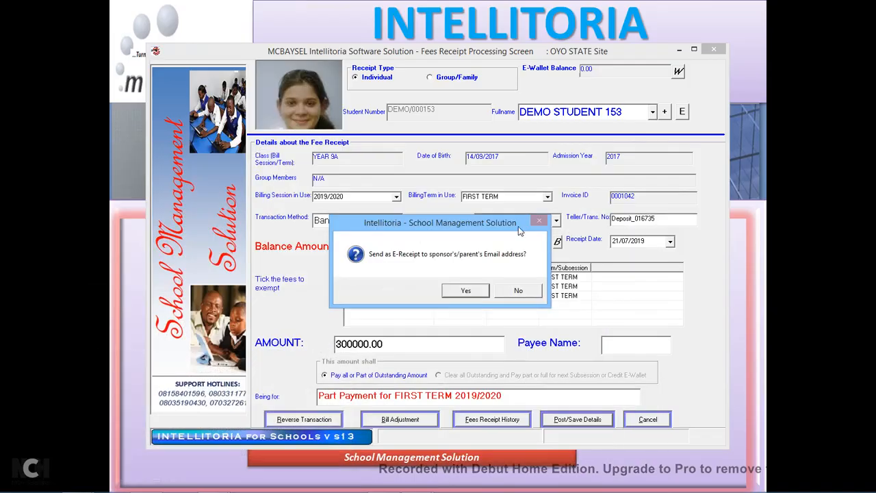
pyautogui.click(518, 291)
pyautogui.click(381, 78)
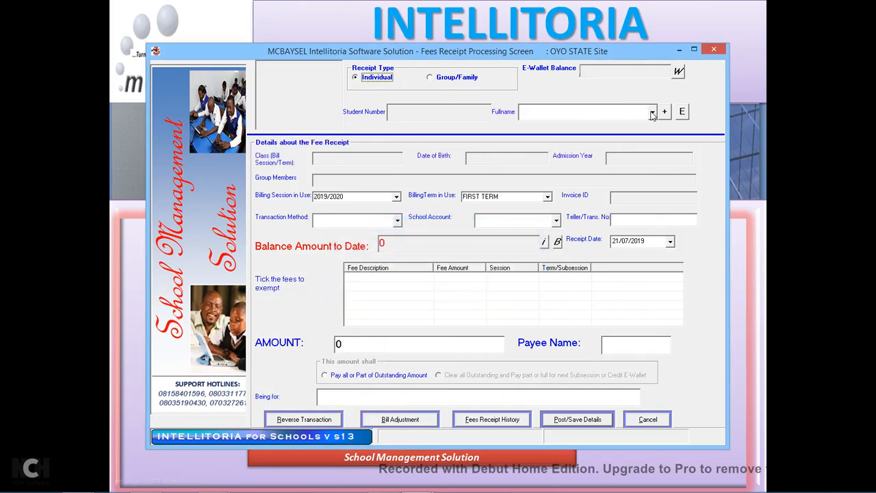
pyautogui.moveTo(411, 492)
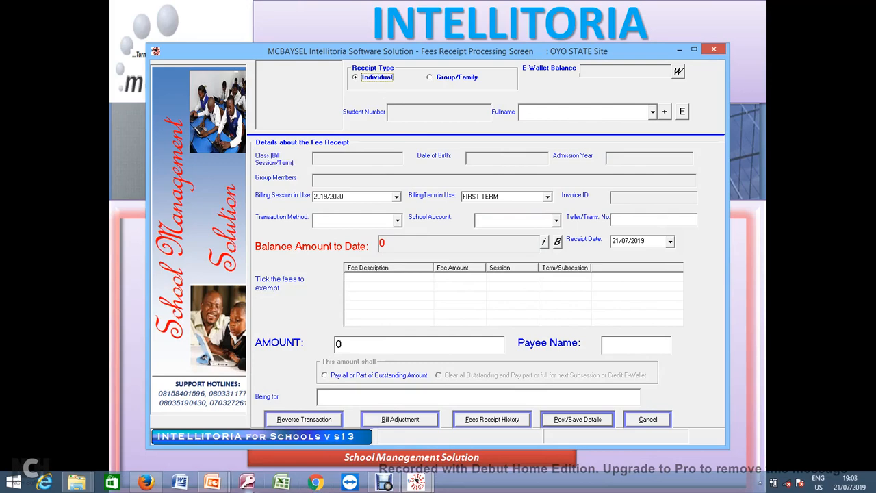
pyautogui.click(146, 484)
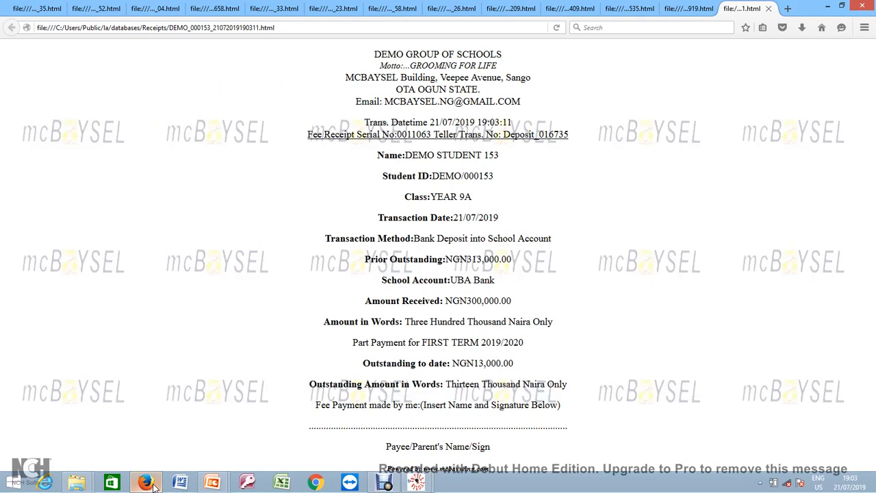
# Return to the fees form, reselect DEMO STUDENT 153, and open the transaction reversal window.
pyautogui.click(152, 484)
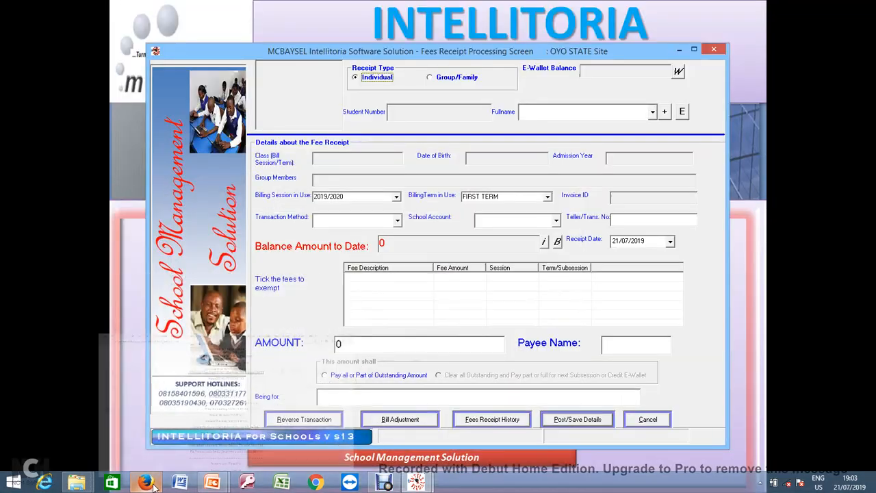
pyautogui.click(653, 113)
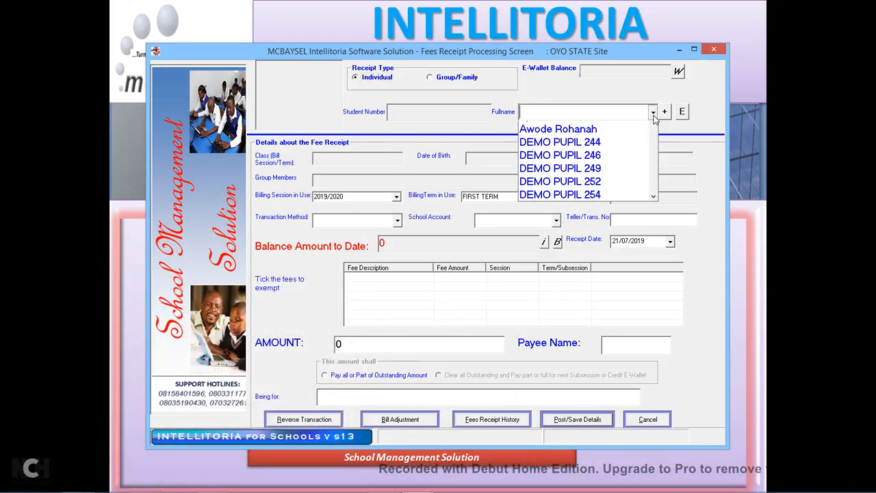
pyautogui.write('demo')
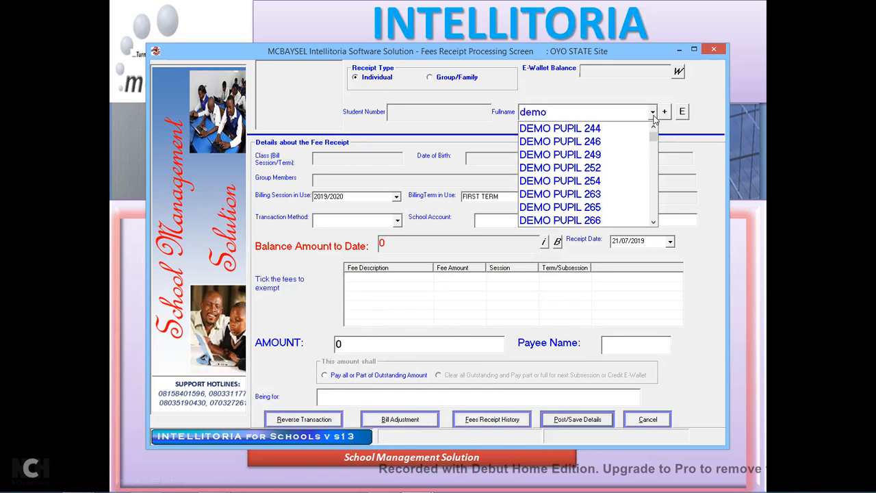
pyautogui.write(' stude')
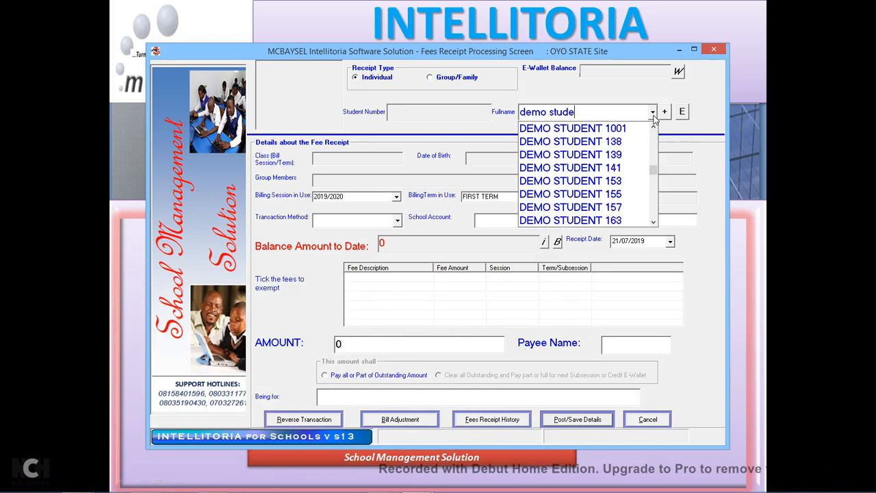
pyautogui.click(569, 181)
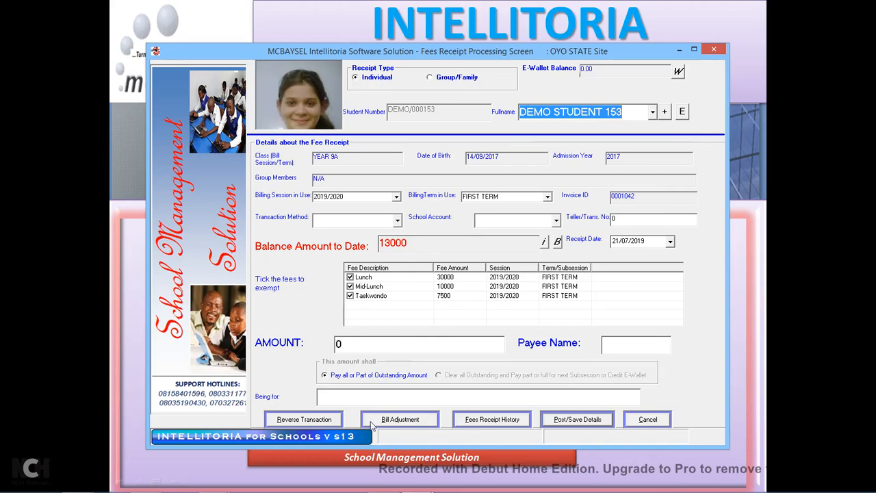
pyautogui.click(336, 422)
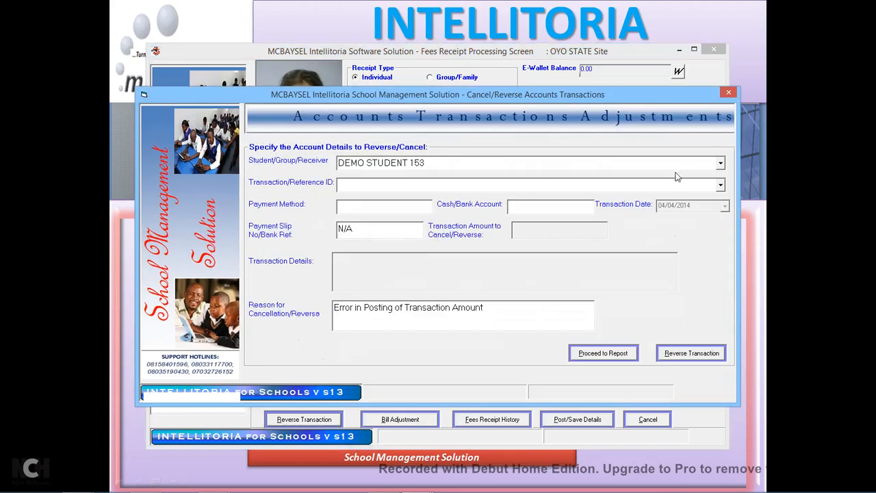
pyautogui.click(721, 185)
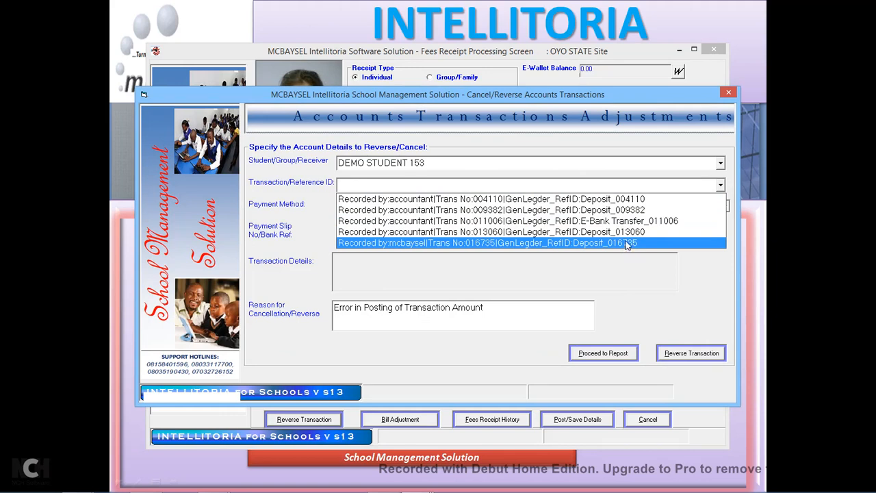
pyautogui.click(635, 199)
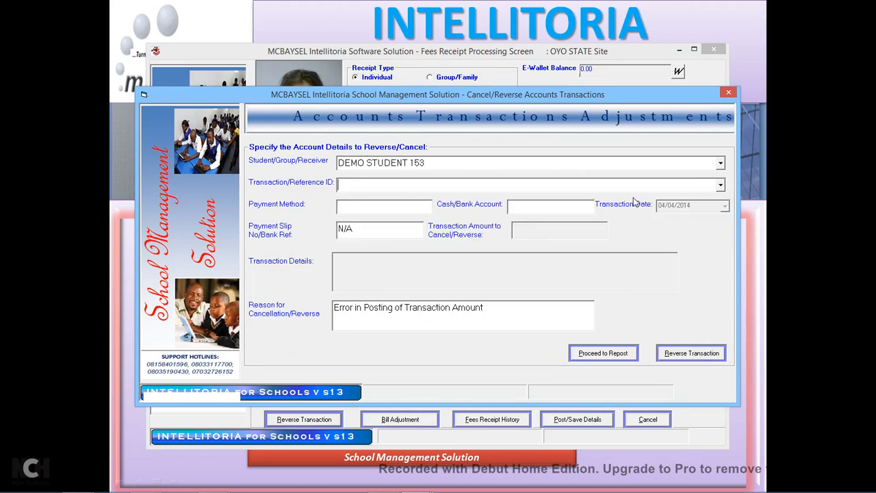
pyautogui.click(720, 185)
pyautogui.click(618, 243)
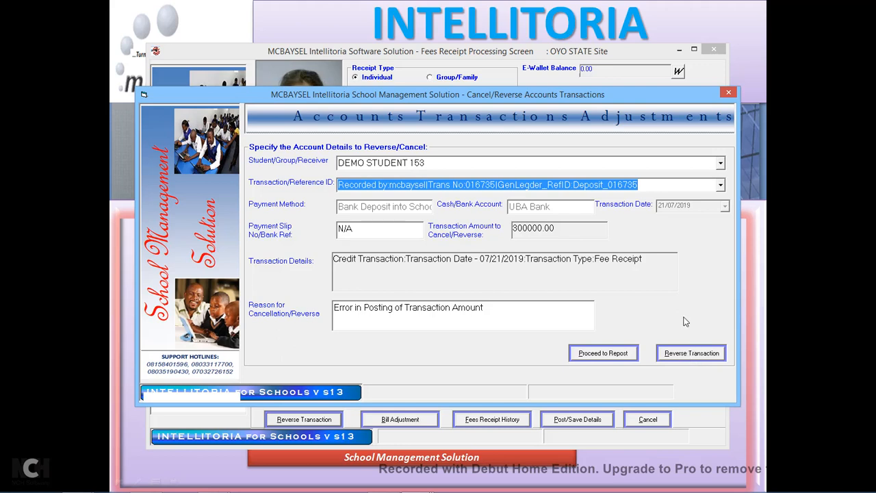
pyautogui.click(693, 355)
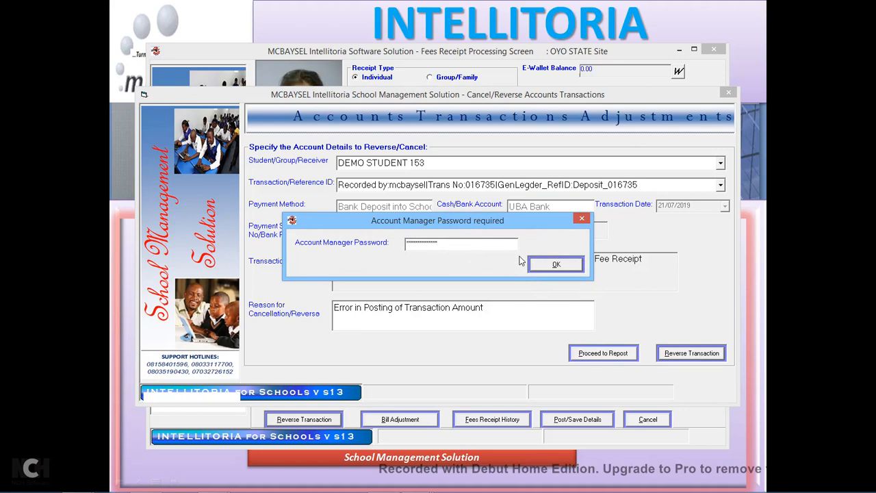
pyautogui.moveTo(494, 225); pyautogui.dragTo(473, 202)
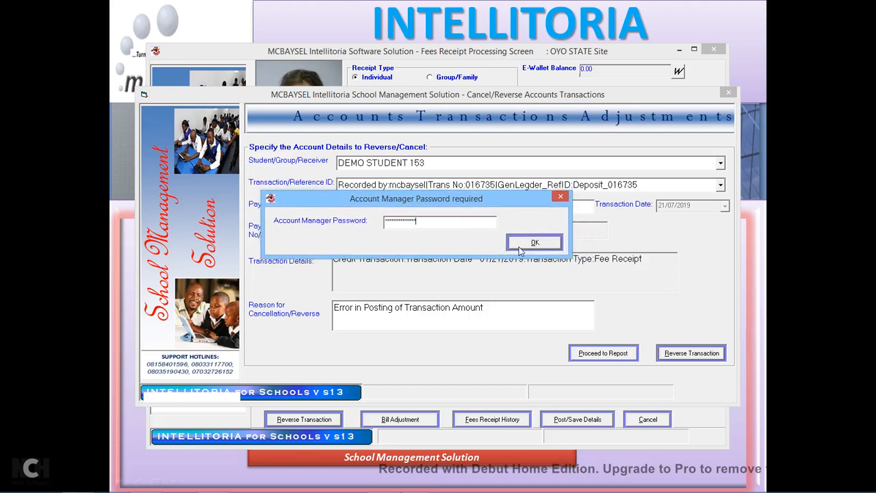
pyautogui.click(545, 245)
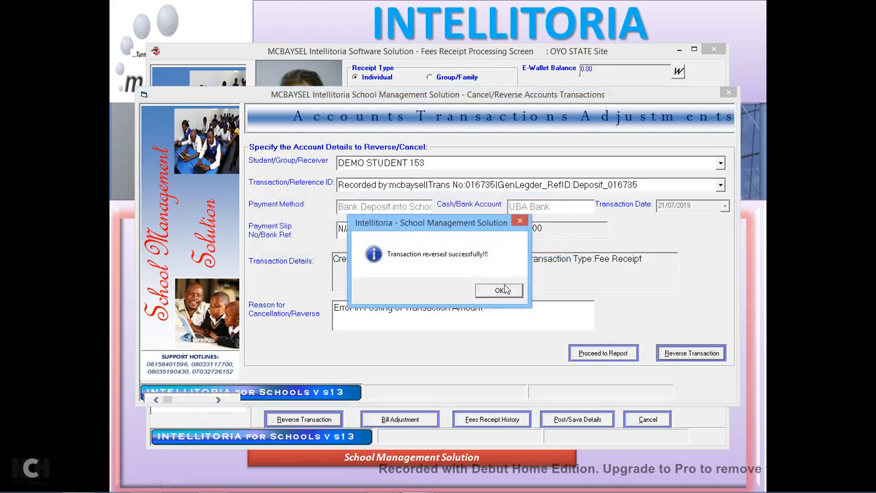
pyautogui.click(507, 289)
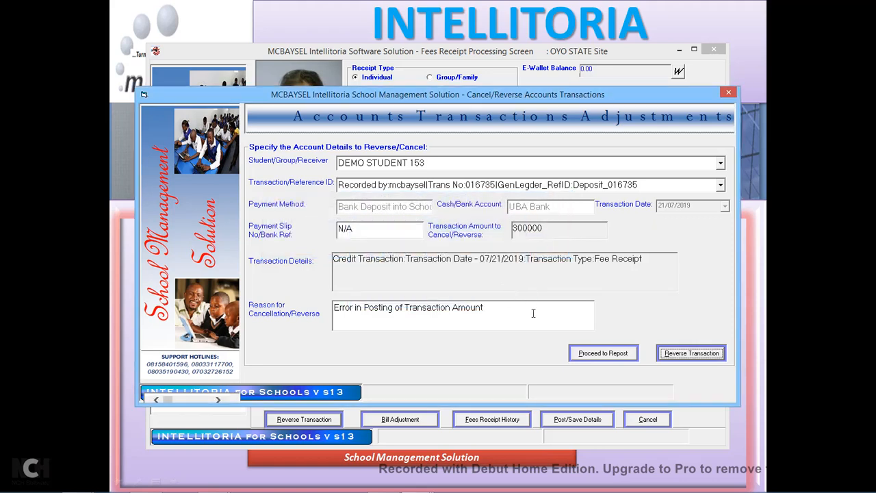
# Proceed to repost, keep DEMO STUDENT 153 with no payment method, then switch to DEMO STUDENT 155.
pyautogui.click(601, 357)
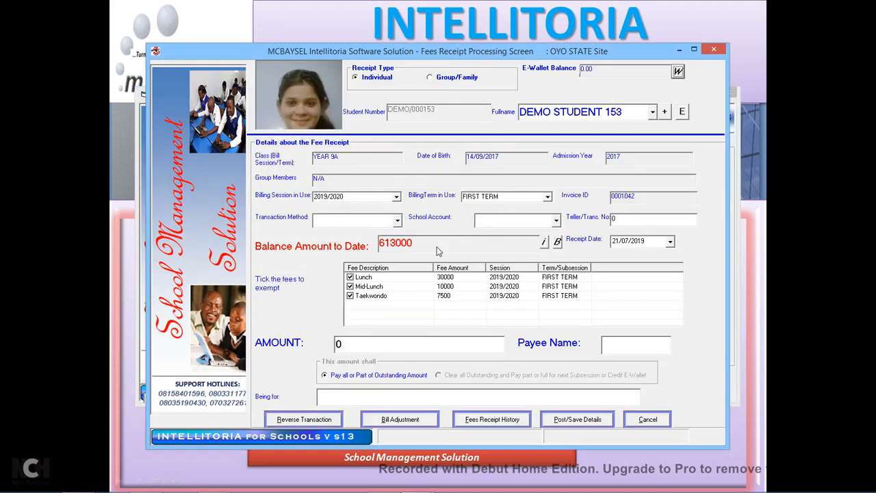
pyautogui.click(653, 111)
pyautogui.click(585, 130)
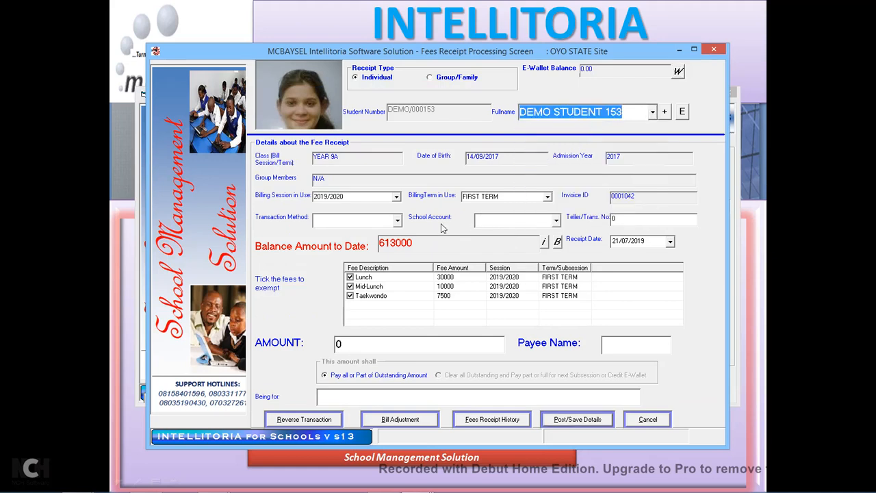
pyautogui.click(397, 220)
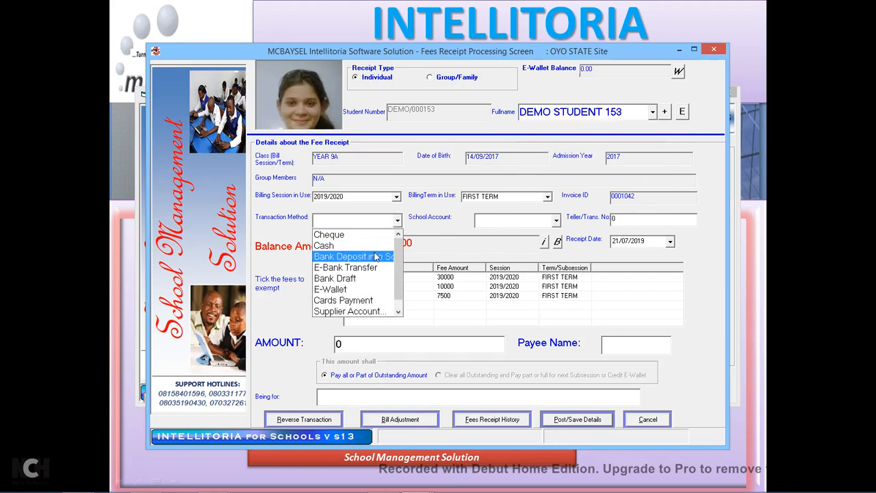
pyautogui.click(443, 209)
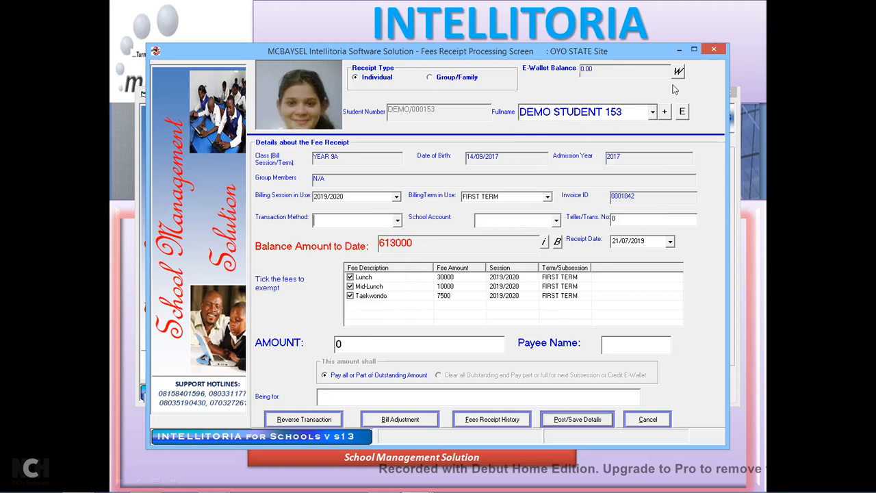
pyautogui.click(652, 114)
pyautogui.click(592, 146)
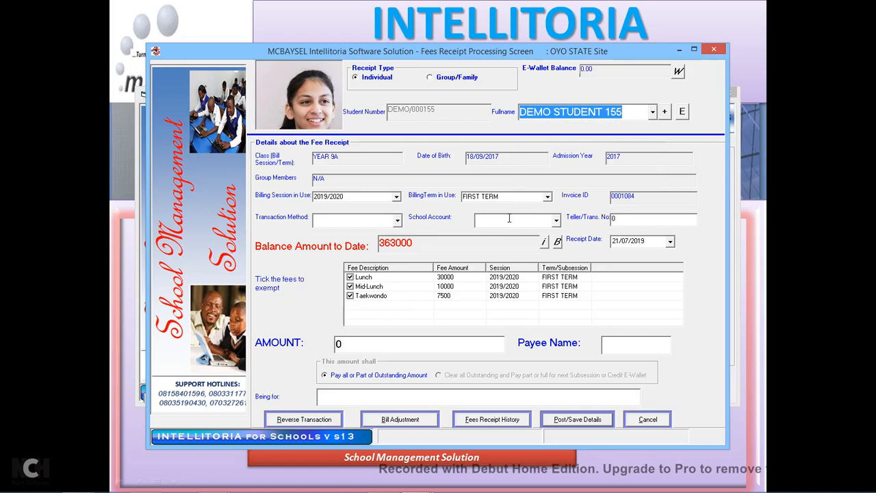
# Switch to DEMO STUDENT 166, then close the Fees Receipt screen and the reversal window.
pyautogui.click(653, 112)
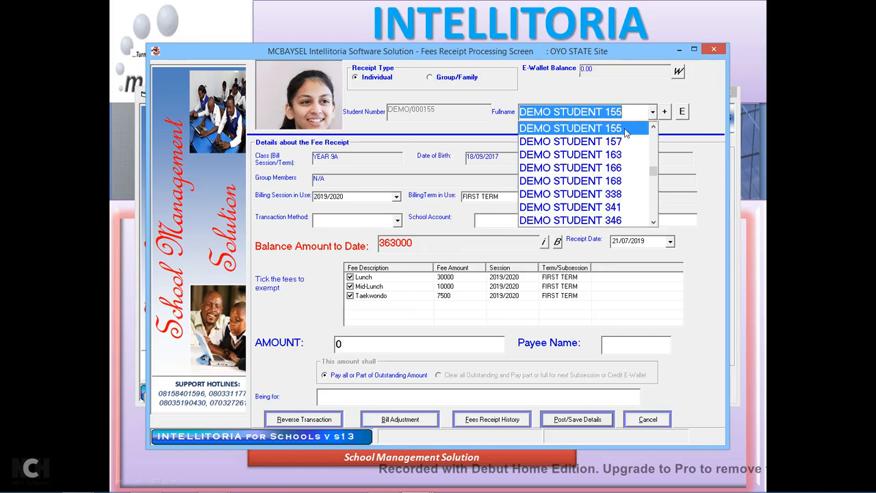
pyautogui.click(576, 167)
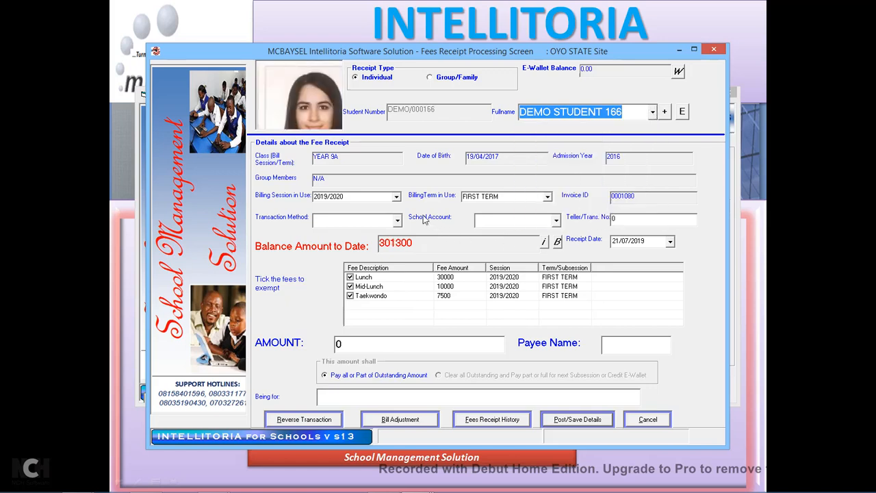
pyautogui.click(717, 50)
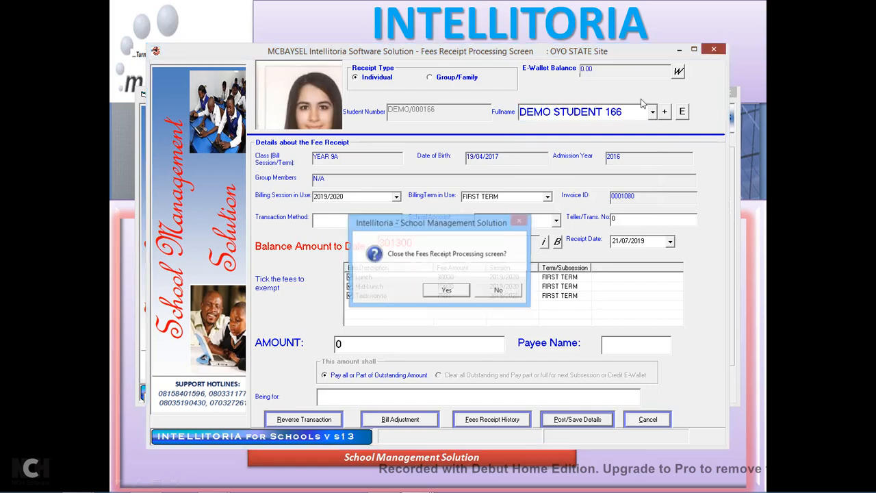
pyautogui.click(444, 291)
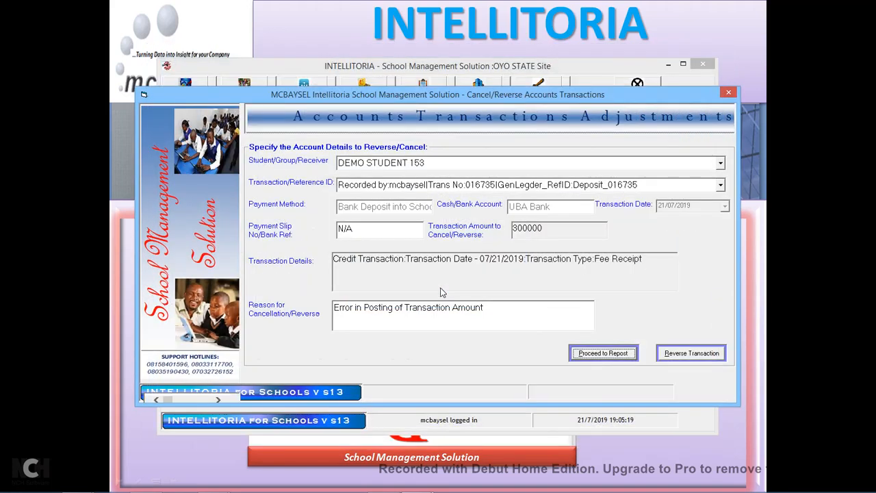
pyautogui.click(729, 92)
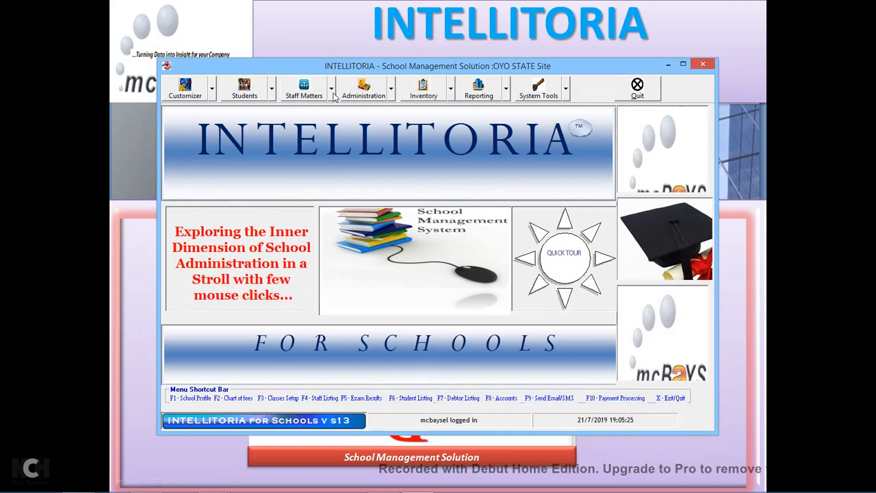
# Open Students Pocket Money from the Students menu on the main toolbar.
pyautogui.click(332, 95)
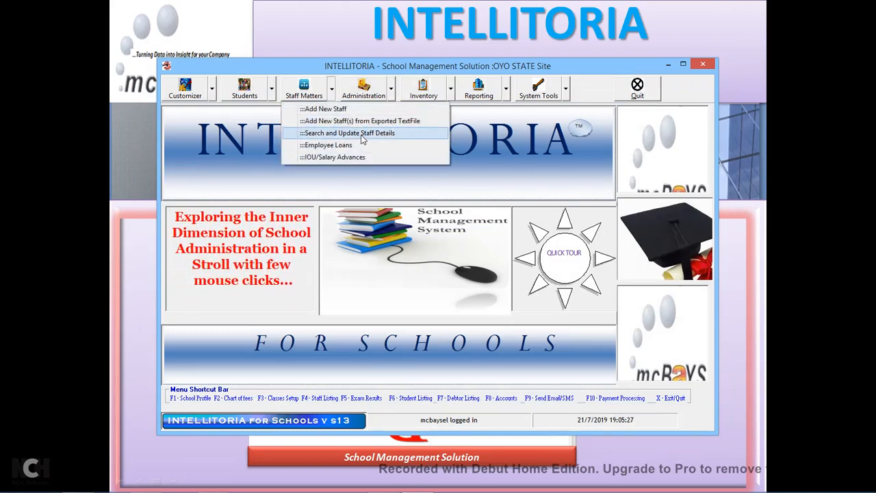
pyautogui.click(272, 94)
pyautogui.click(271, 94)
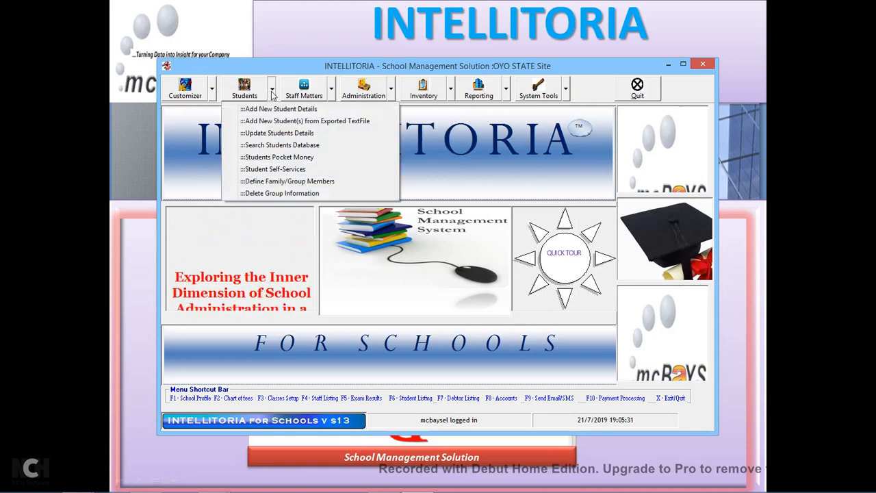
pyautogui.click(293, 157)
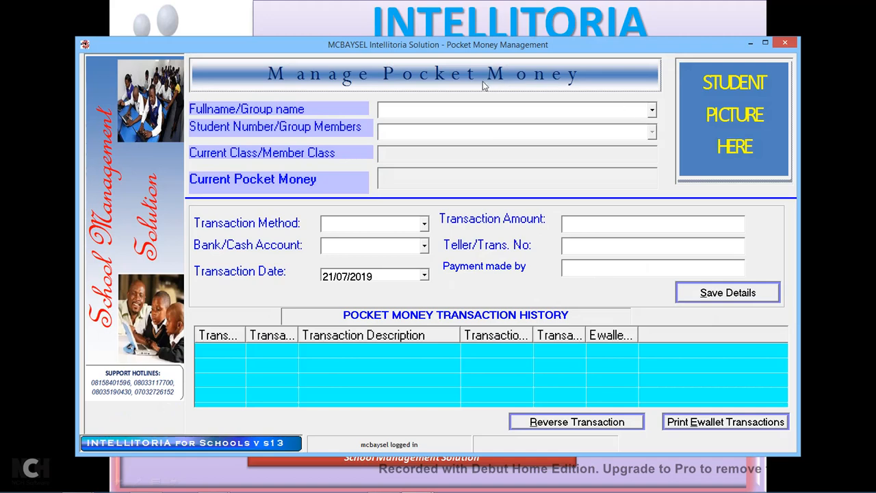
# Search for and select DEMO STUDENT 1001 in the pocket money window.
pyautogui.click(652, 112)
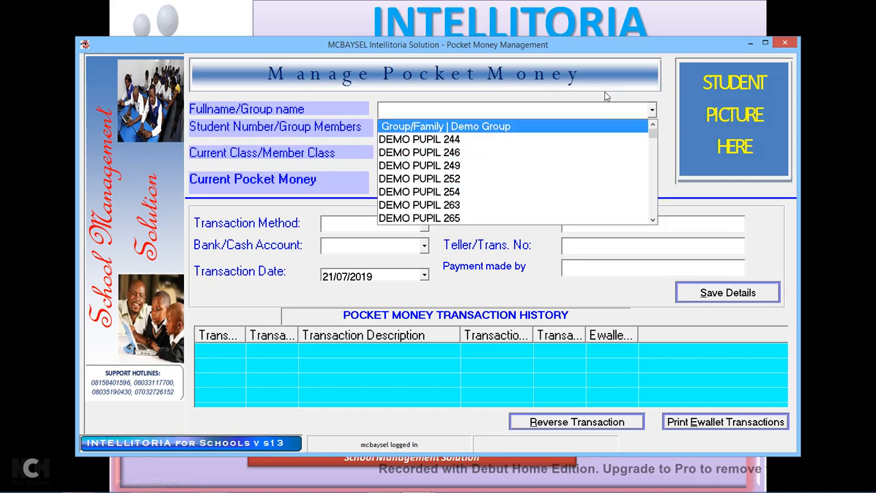
pyautogui.click(491, 110)
pyautogui.write('demo student 1')
pyautogui.click(652, 112)
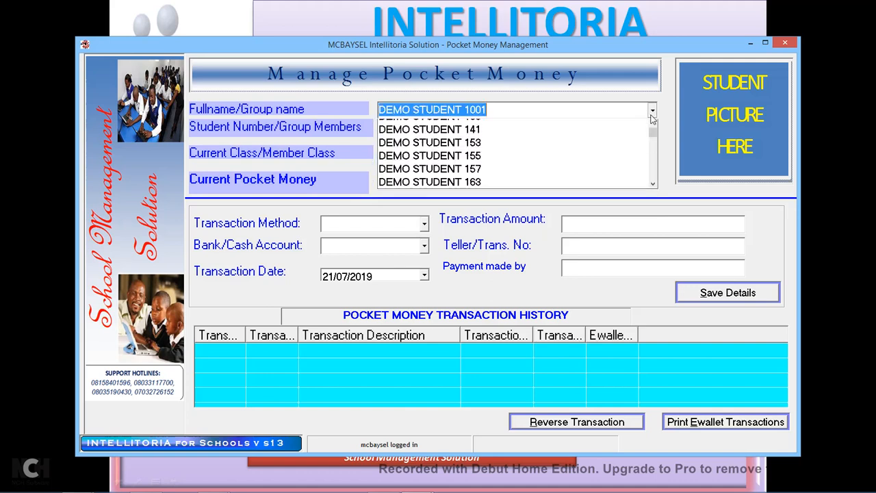
pyautogui.click(468, 130)
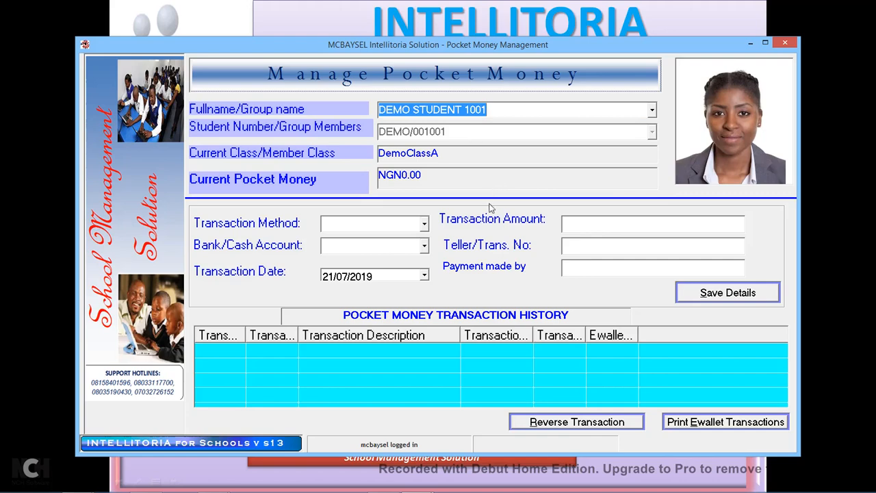
# Enter a 5,600 E-Bank Transfer into UBA Bank along with the teller number.
pyautogui.click(424, 227)
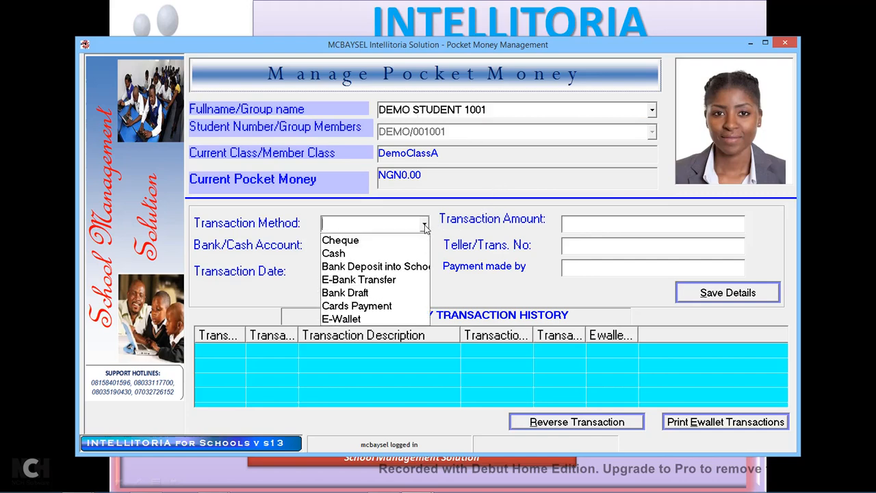
pyautogui.click(368, 286)
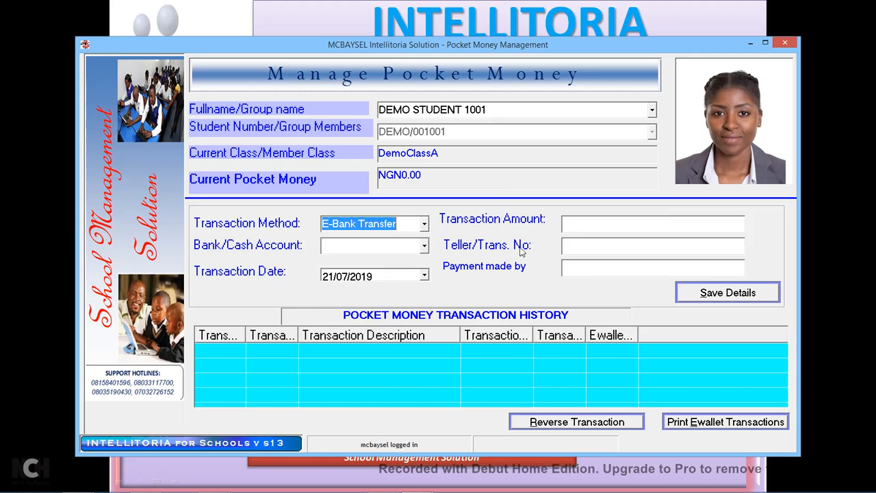
pyautogui.click(577, 225)
pyautogui.write('5600')
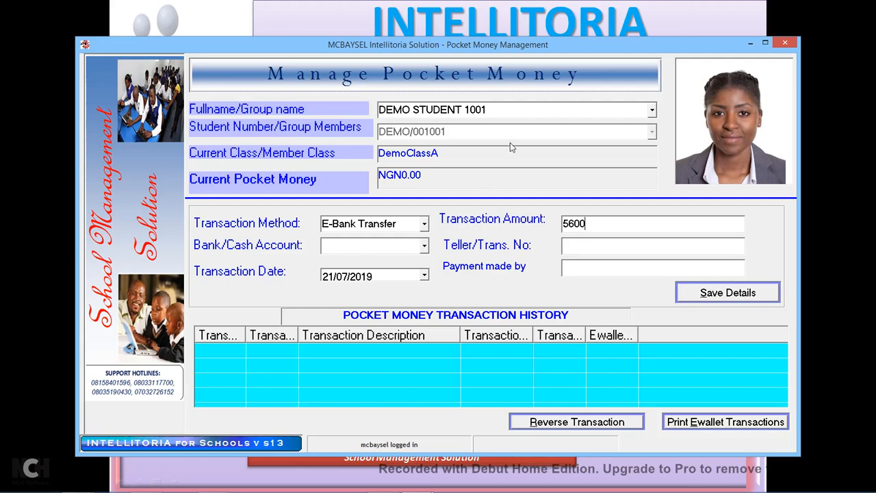
pyautogui.click(424, 245)
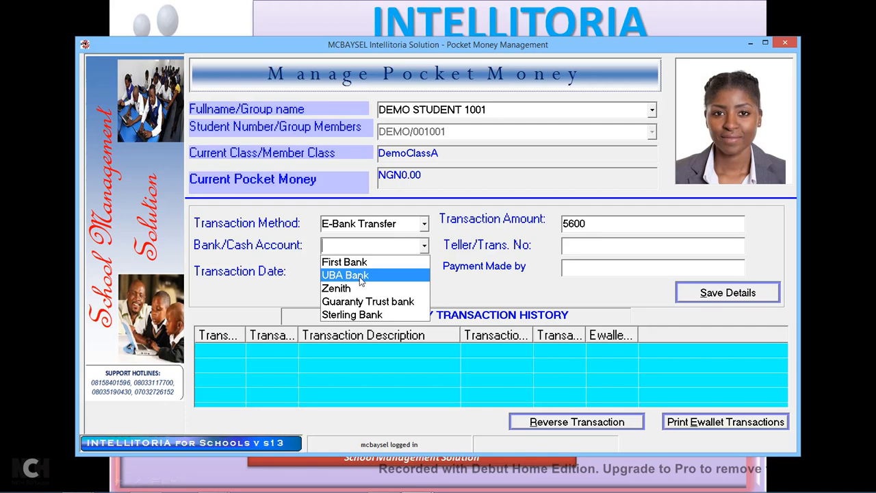
pyautogui.click(360, 277)
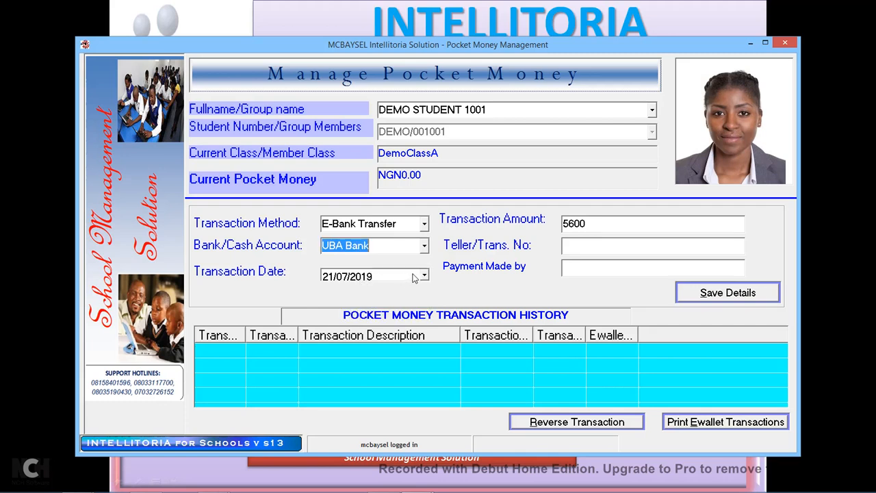
pyautogui.click(612, 247)
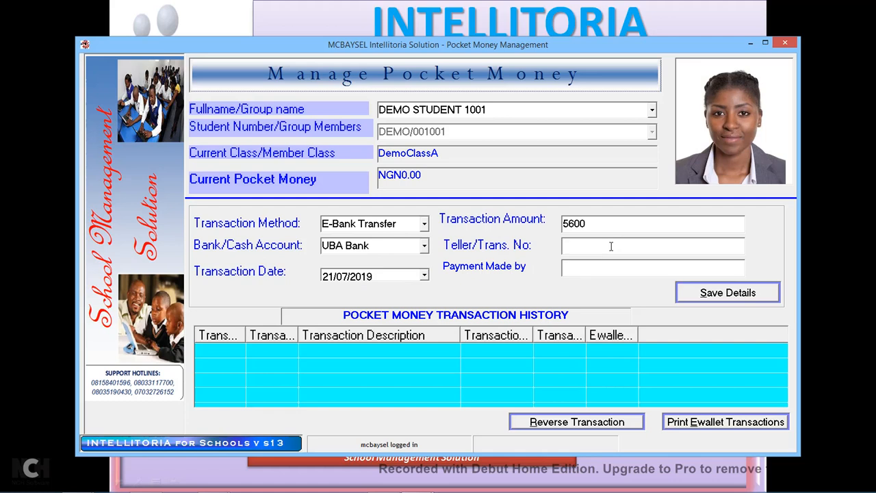
pyautogui.write('U^ydyry')
pyautogui.press('BackSpace')
pyautogui.press('BackSpace')
pyautogui.press('BackSpace')
pyautogui.write('y123')
# Date the credit 16/04/2019, record 'Mum' as the payer, and save it.
pyautogui.click(425, 276)
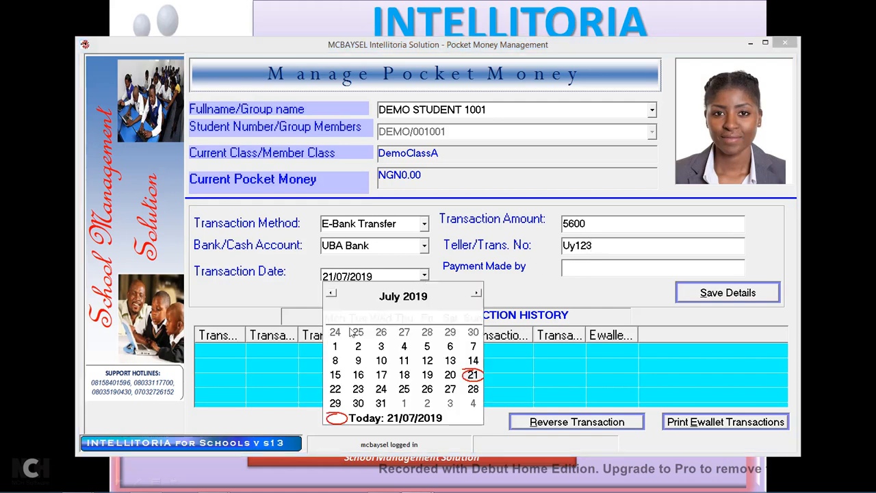
pyautogui.click(332, 293)
pyautogui.click(333, 294)
pyautogui.click(333, 294)
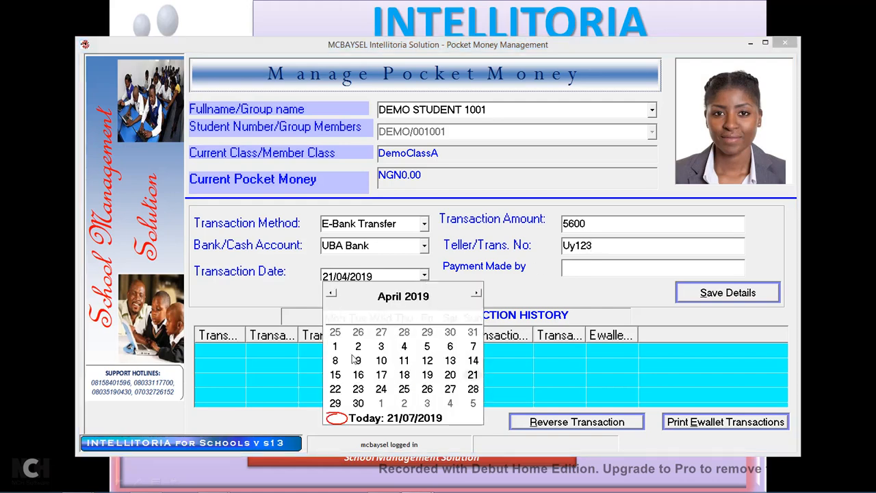
pyautogui.click(358, 374)
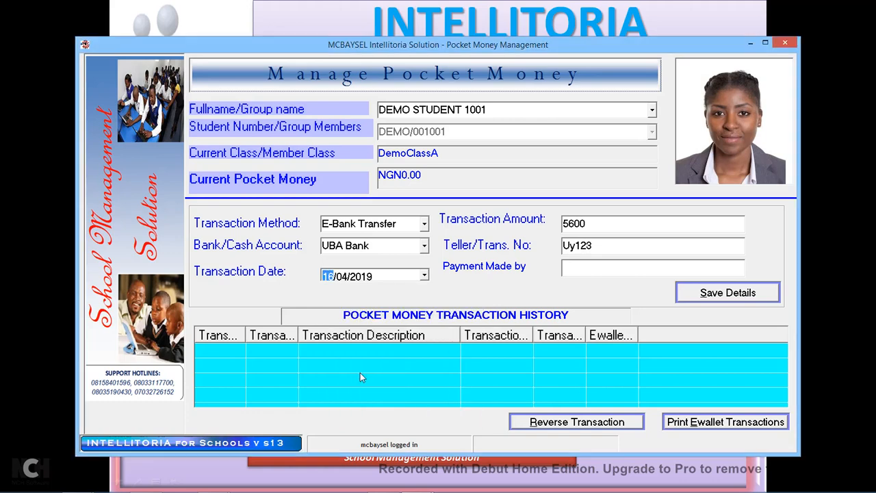
pyautogui.click(636, 269)
pyautogui.write('Mum')
pyautogui.click(720, 304)
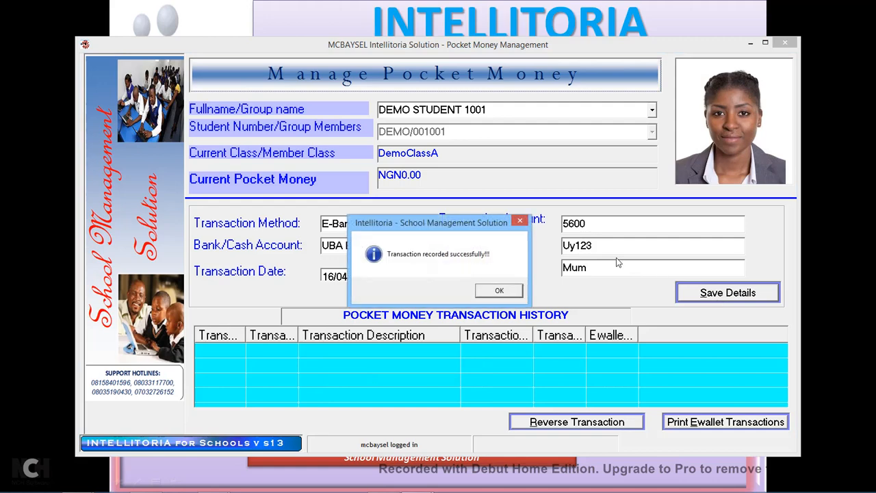
pyautogui.click(500, 291)
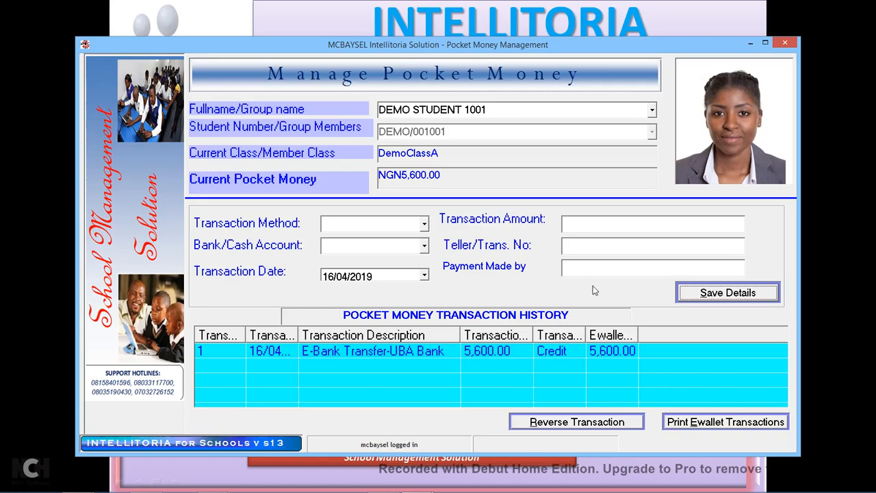
# Start a Cash transaction for a 450 expense debit in the pocket money form.
pyautogui.click(615, 353)
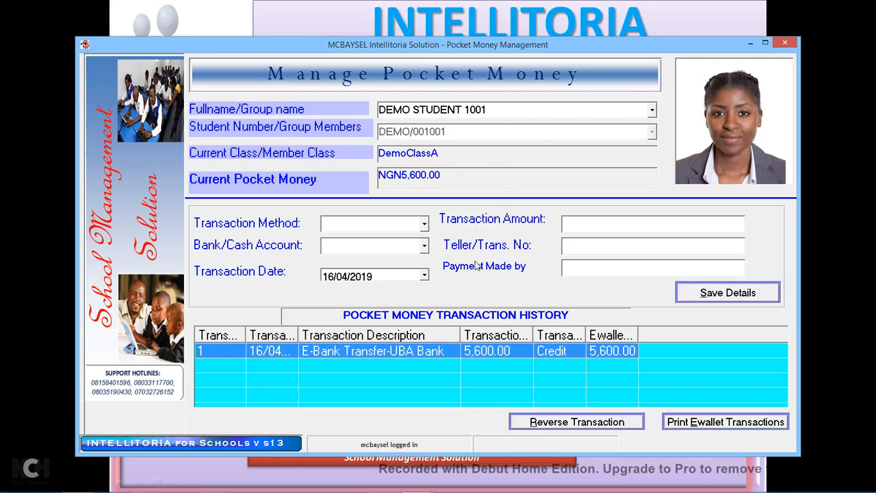
pyautogui.click(424, 226)
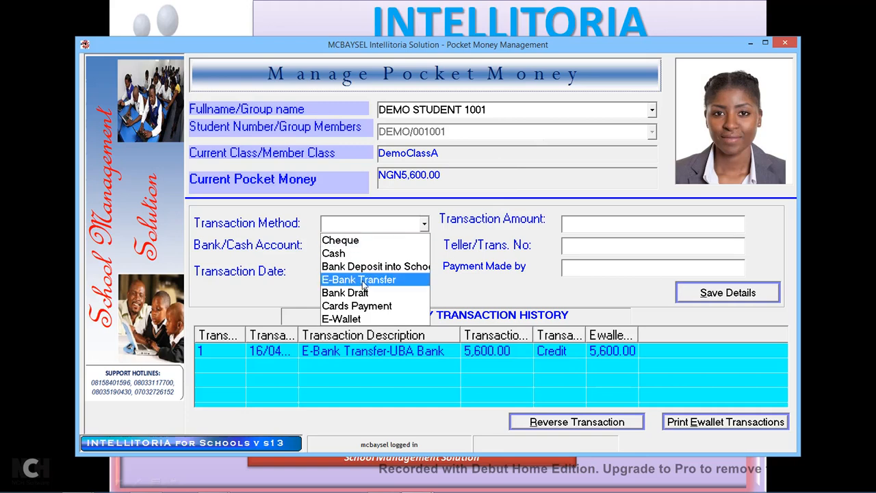
pyautogui.click(346, 255)
pyautogui.click(590, 222)
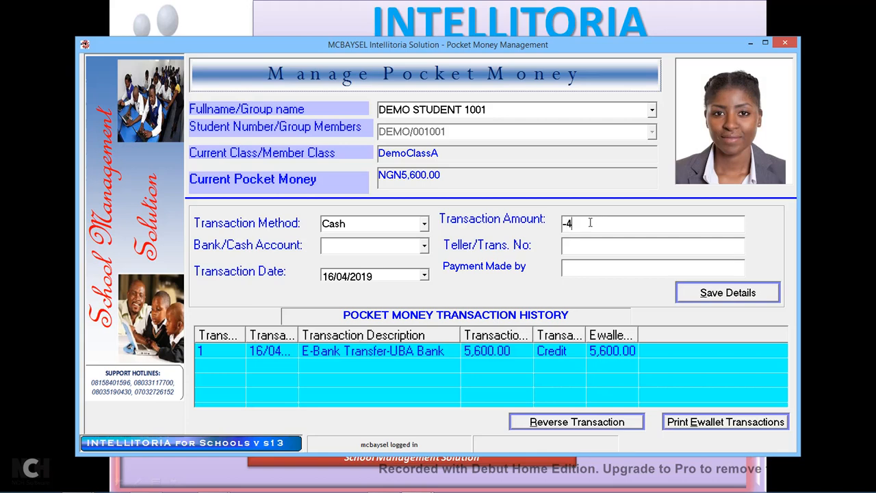
pyautogui.write('-450')
pyautogui.click(407, 247)
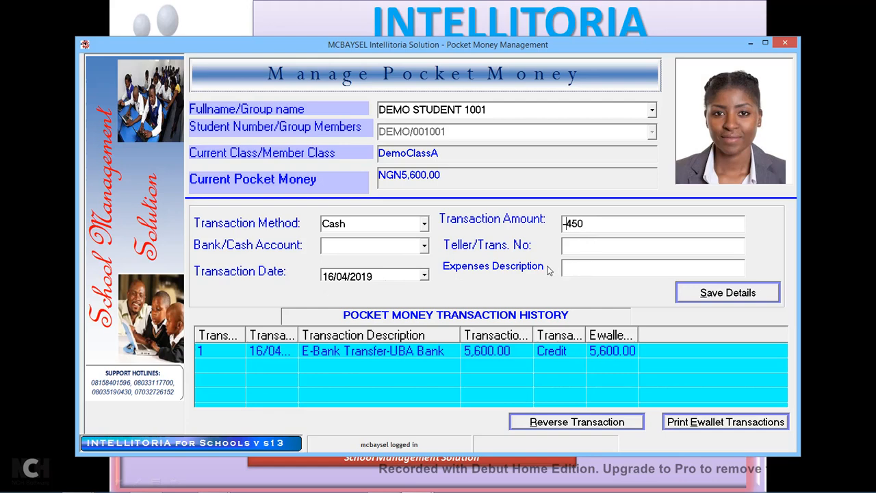
pyautogui.press('BackSpace')
# Charge it to CSHACCT with teller 0000 and narration 'Hair Do', and save.
pyautogui.click(607, 247)
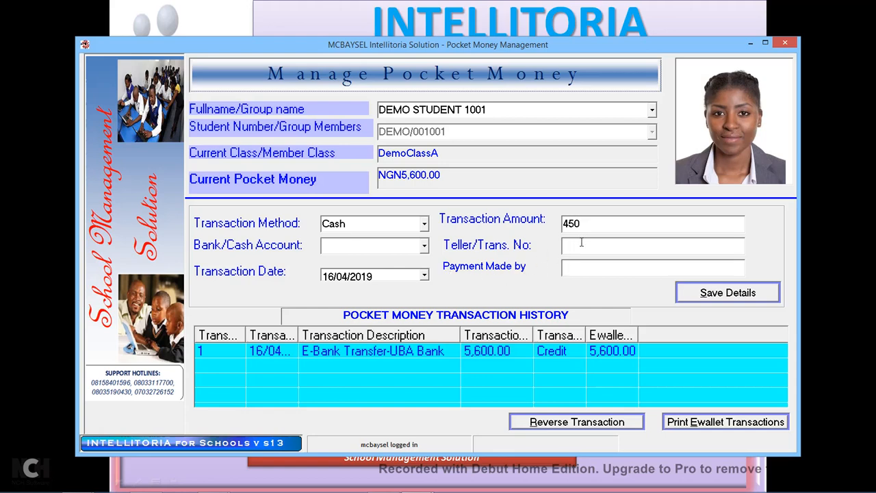
pyautogui.write('-')
pyautogui.click(425, 246)
pyautogui.click(368, 263)
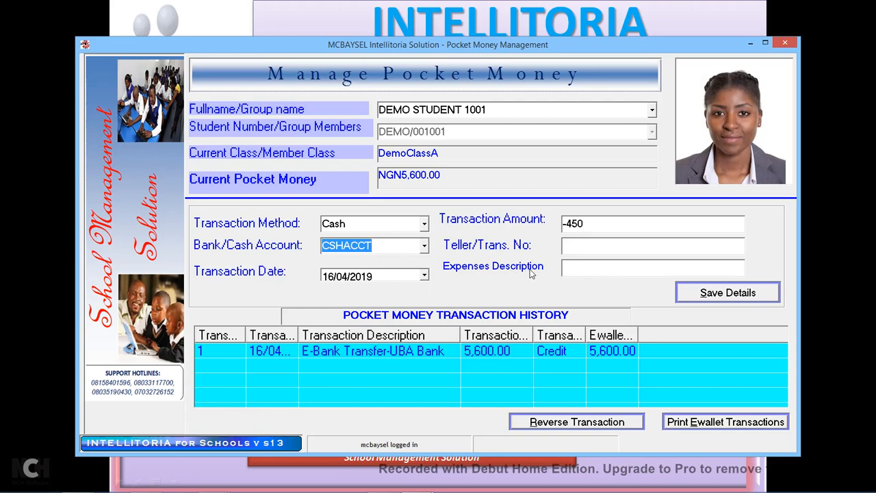
pyautogui.click(585, 246)
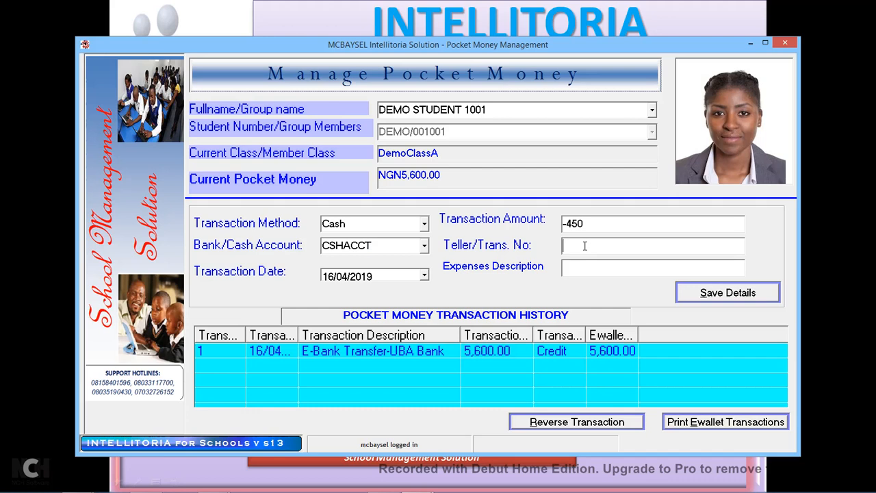
pyautogui.write('0000')
pyautogui.write('Ha')
pyautogui.write('ir D')
pyautogui.write('o')
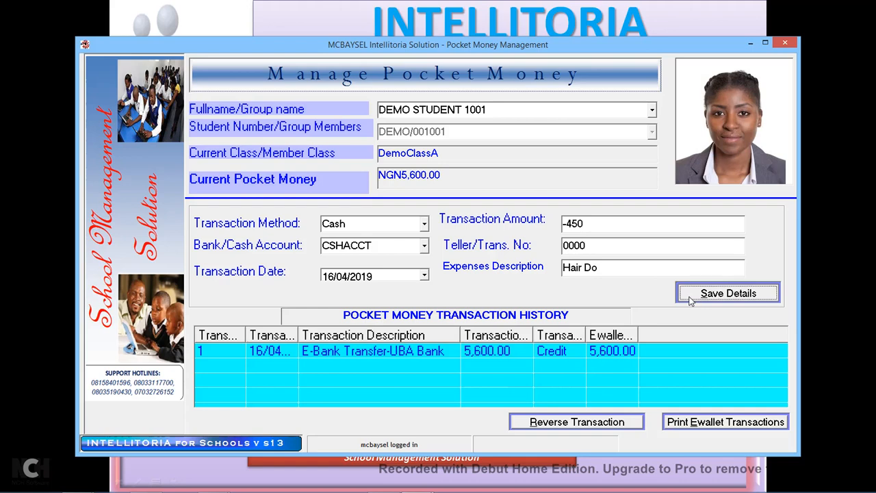
pyautogui.click(690, 299)
pyautogui.click(499, 292)
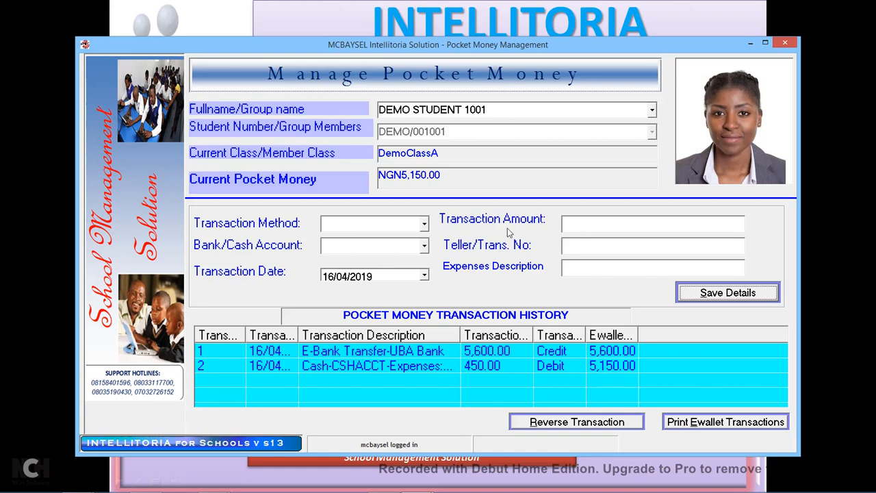
# Close the Pocket Money screen and open Administration's Manage Excess Fees Receipt form.
pyautogui.click(787, 45)
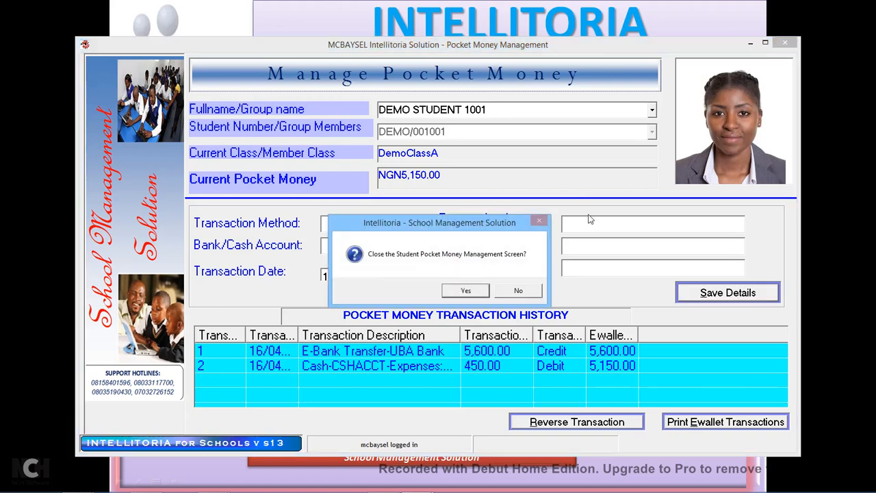
pyautogui.click(474, 292)
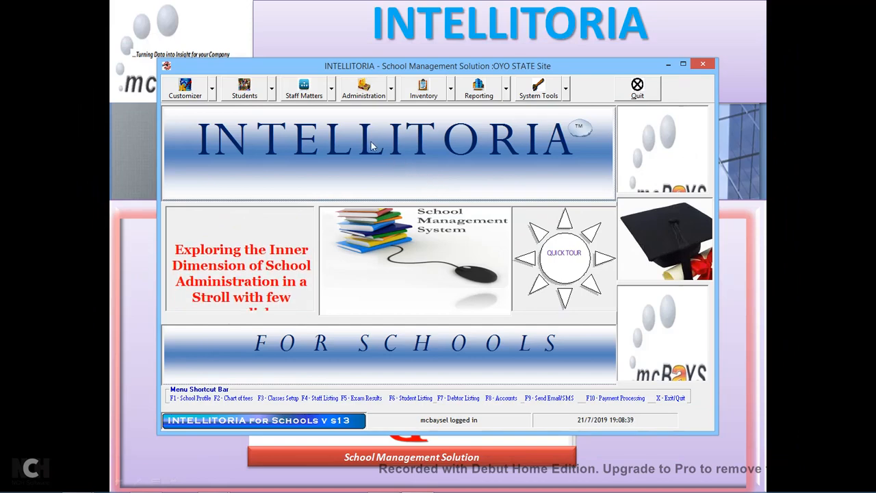
pyautogui.click(387, 98)
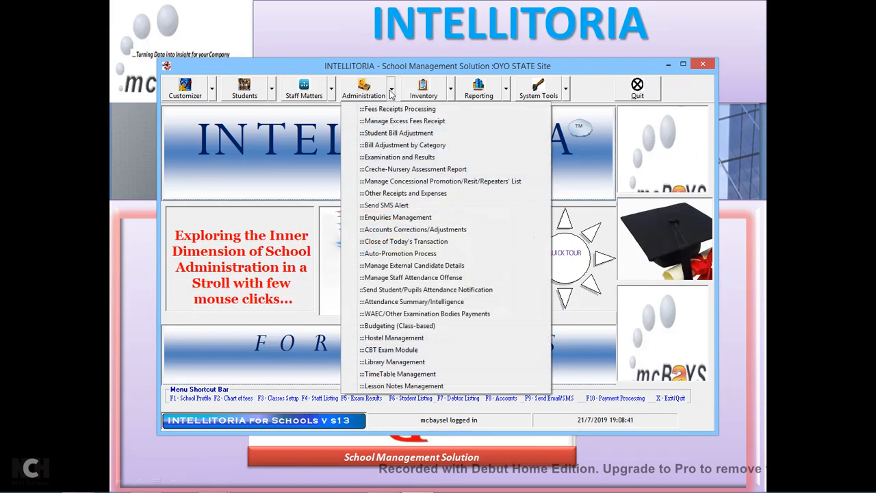
pyautogui.click(422, 122)
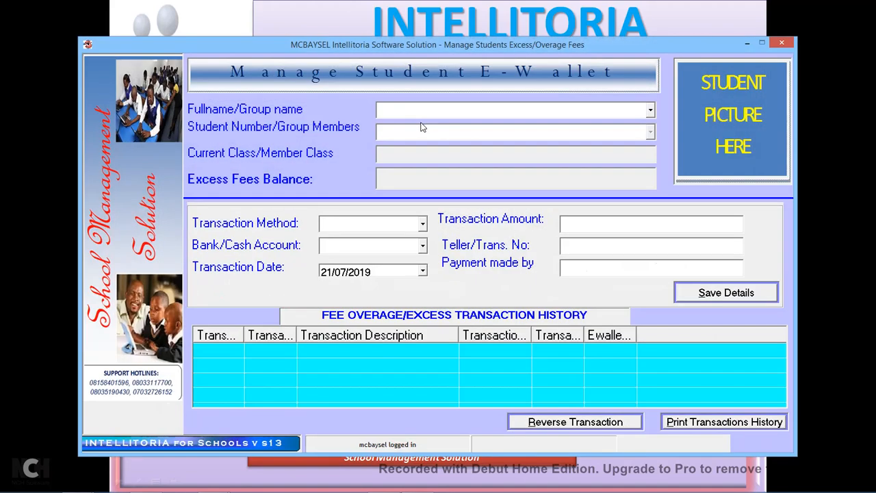
# Load DEMO PUPIL 404's e-wallet from the student list.
pyautogui.click(650, 112)
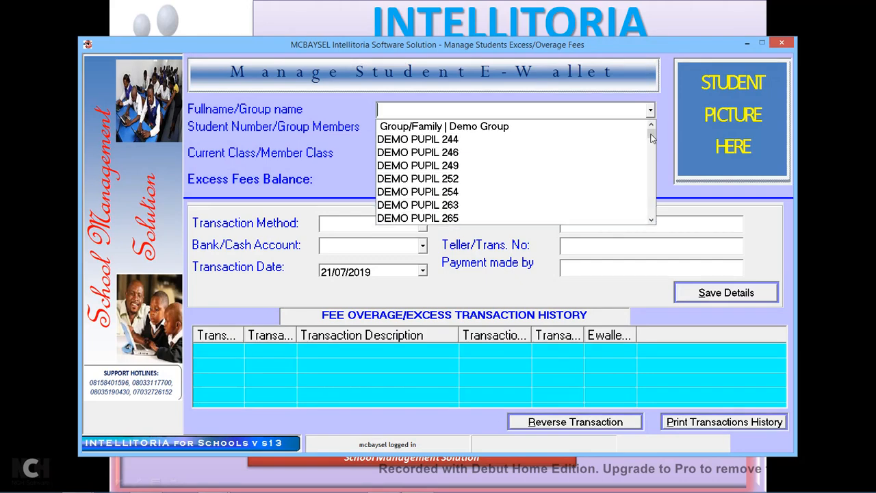
pyautogui.moveTo(651, 139)
pyautogui.mouseDown()
pyautogui.moveTo(652, 156)
pyautogui.moveTo(652, 147)
pyautogui.mouseUp()
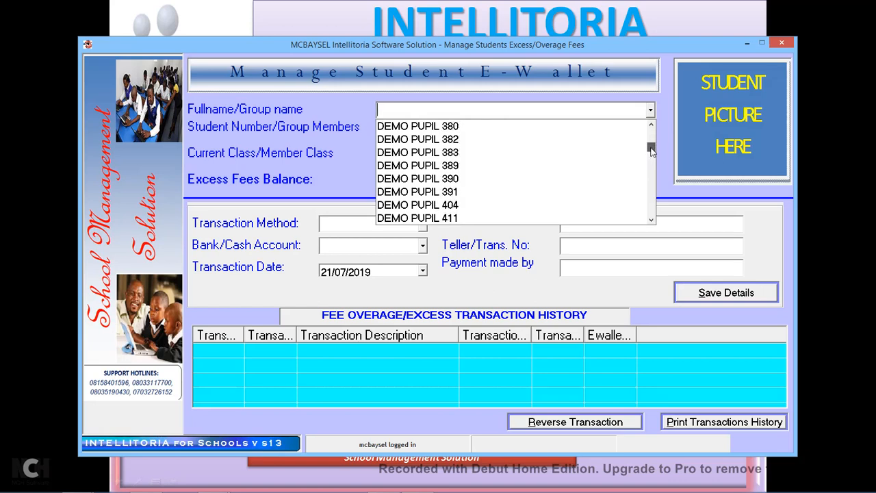
pyautogui.click(437, 152)
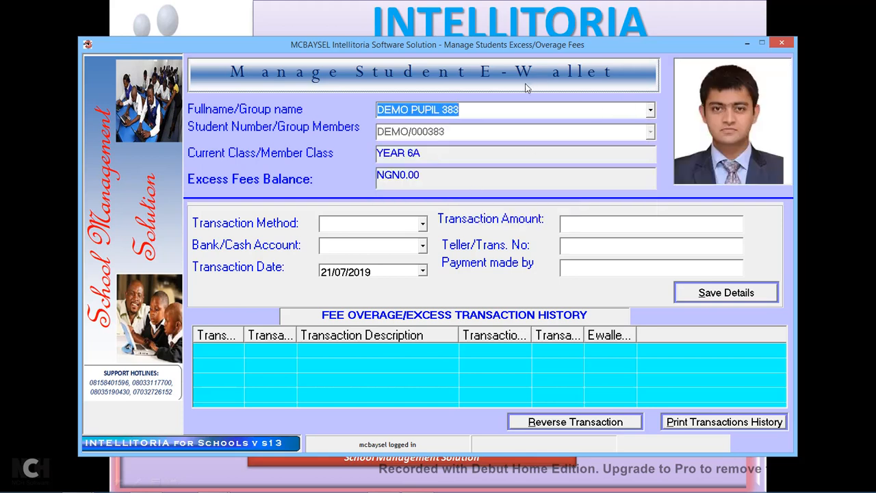
pyautogui.click(651, 110)
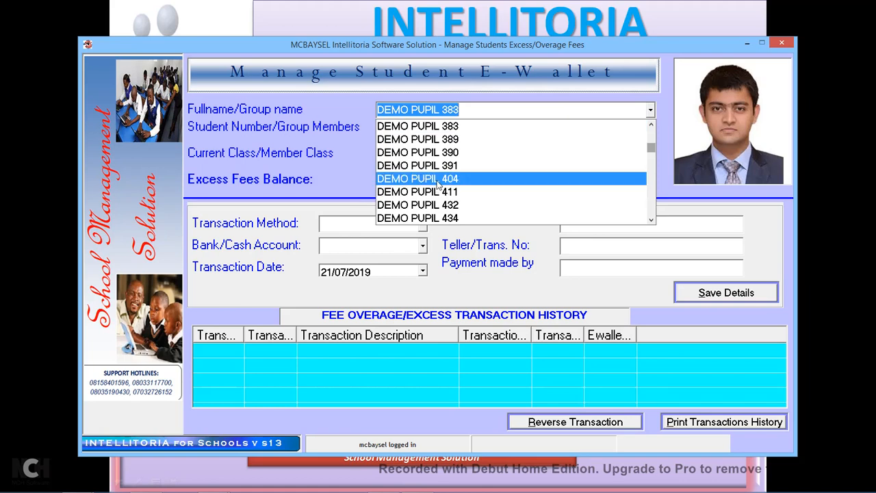
pyautogui.click(438, 180)
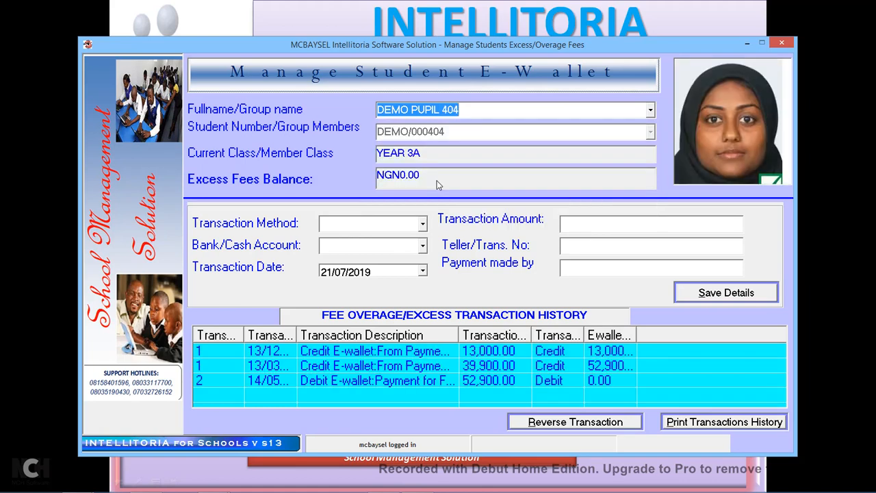
# Enter a 70,000 UBA Bank deposit with teller c0999, paid by 'dad'.
pyautogui.click(423, 226)
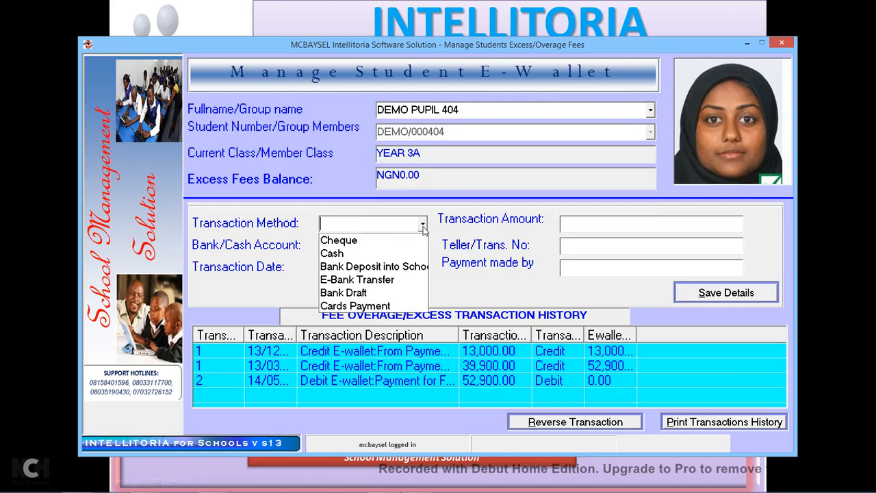
pyautogui.click(370, 267)
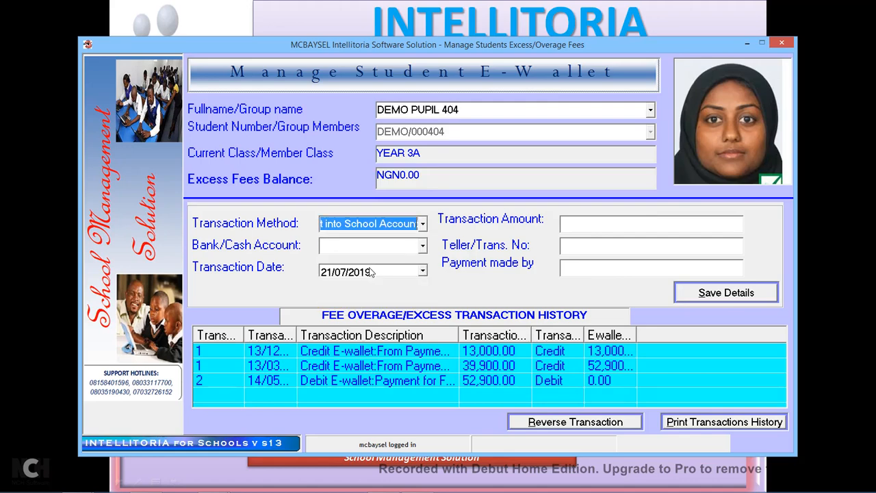
pyautogui.click(423, 246)
pyautogui.click(355, 281)
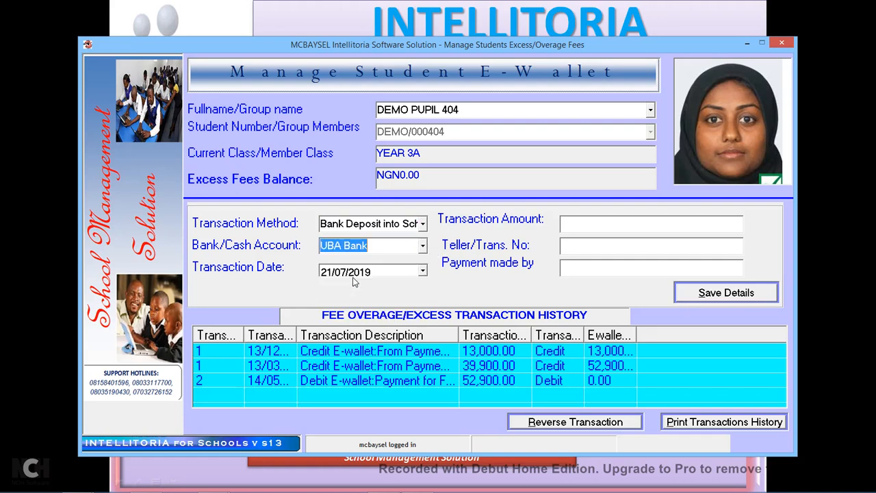
pyautogui.click(580, 225)
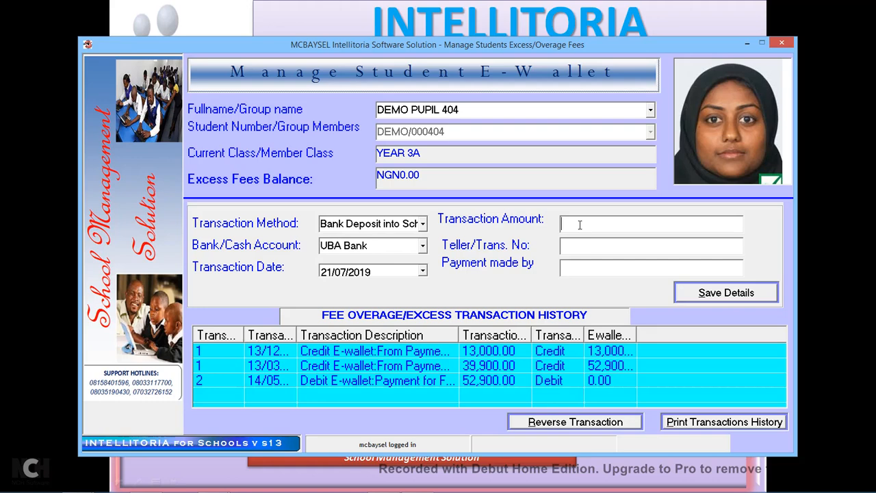
pyautogui.write('70000')
pyautogui.press('BackSpace')
pyautogui.click(578, 250)
pyautogui.write('c0999')
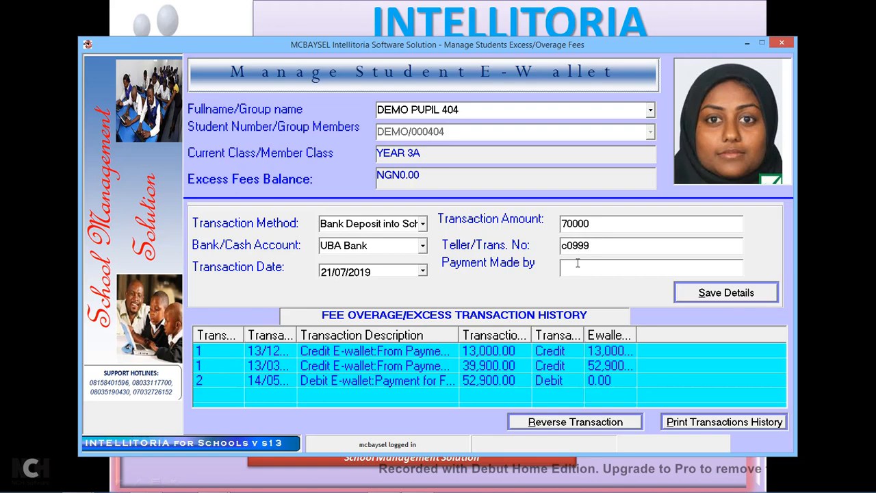
pyautogui.click(579, 267)
pyautogui.write('dad')
# Save the deposit, confirming the account manager password, and widen the balance column.
pyautogui.click(730, 299)
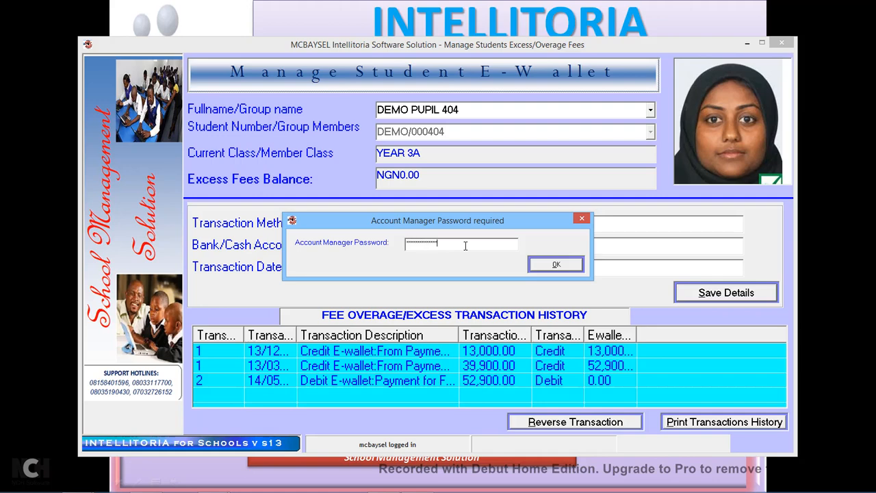
pyautogui.click(544, 266)
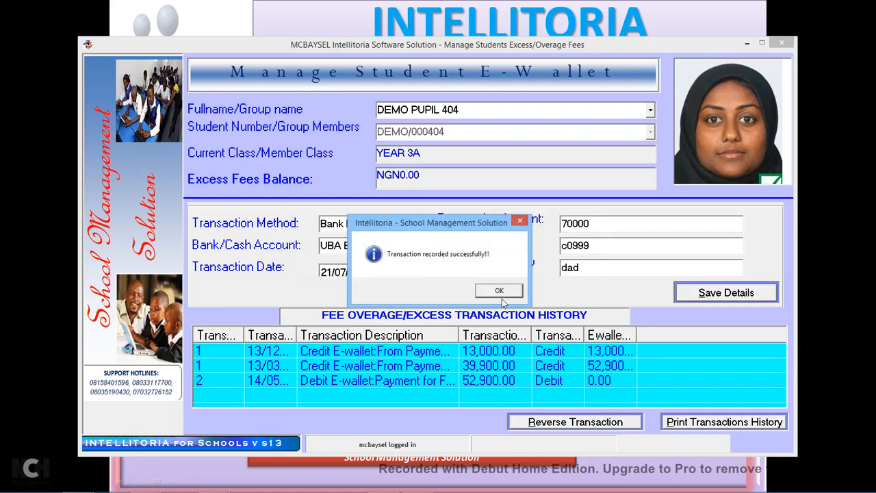
pyautogui.click(501, 292)
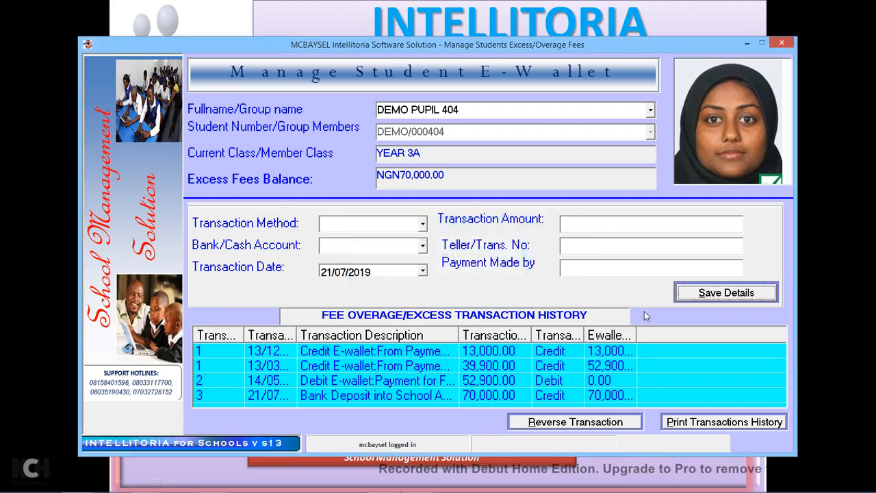
pyautogui.moveTo(637, 328); pyautogui.dragTo(661, 328)
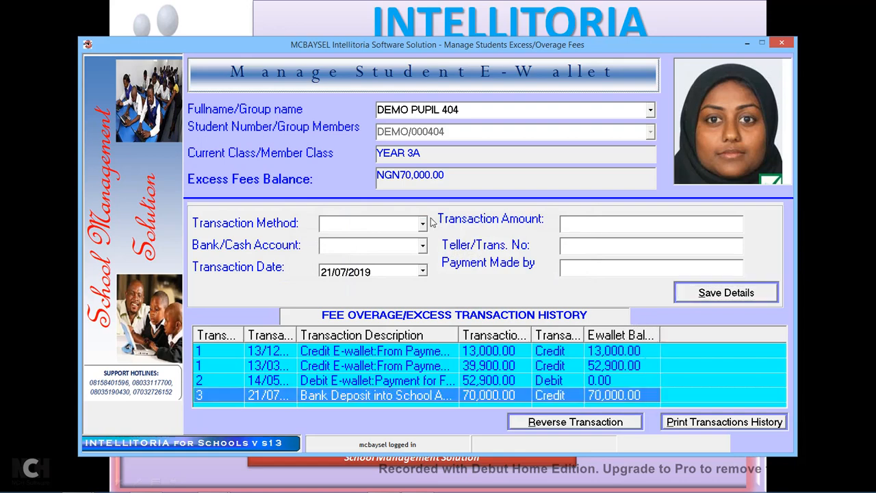
# Close the e-wallet screen and start an individual receipt in Fees Receipts Processing.
pyautogui.click(782, 45)
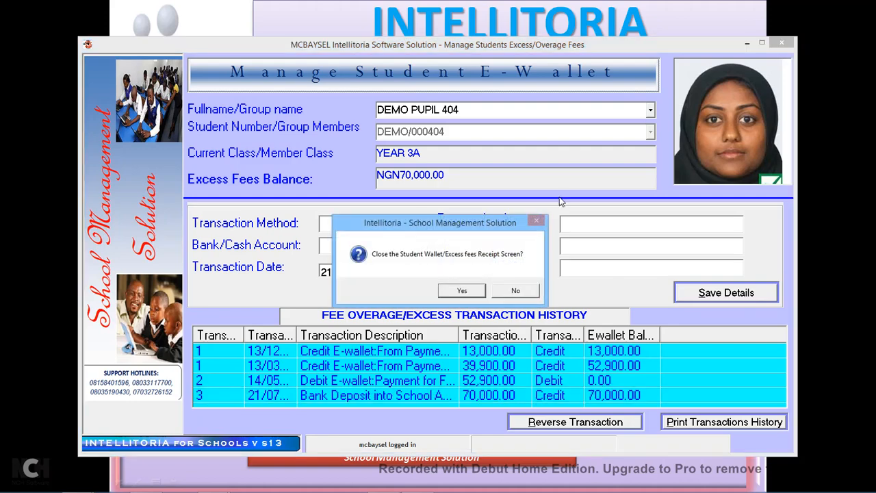
pyautogui.click(462, 291)
pyautogui.click(391, 89)
pyautogui.click(396, 109)
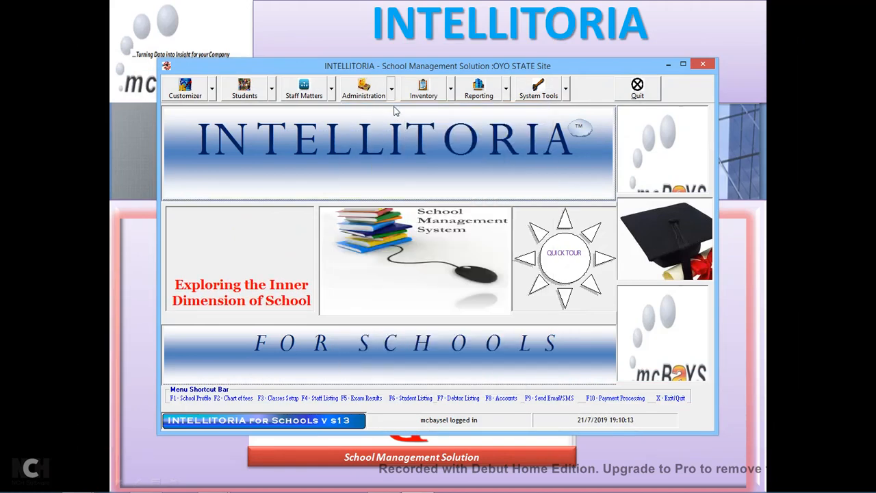
pyautogui.click(385, 78)
# Load DEMO PUPIL 404's bill for session 2019/2020, FIRST TERM.
pyautogui.click(654, 113)
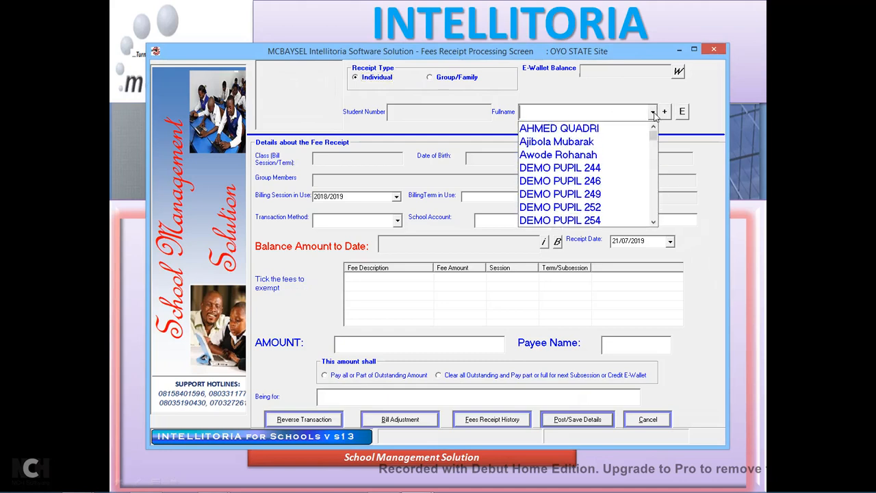
pyautogui.write('demo pu')
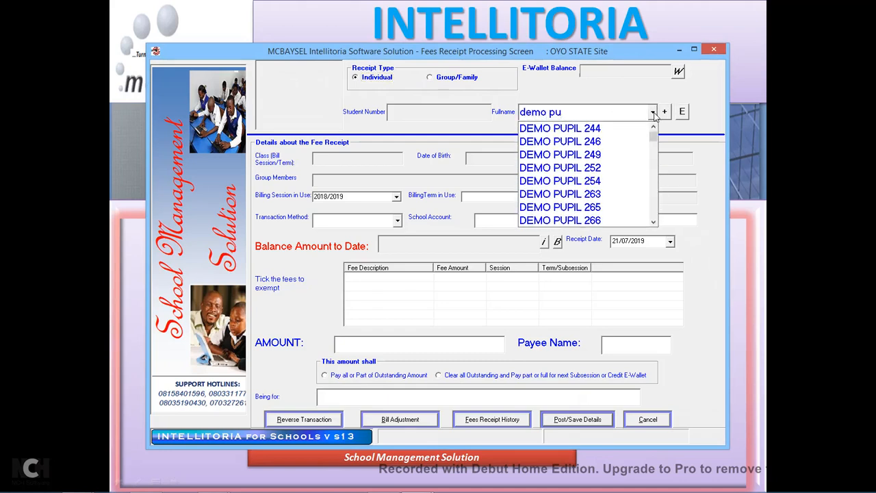
pyautogui.write('pil 404')
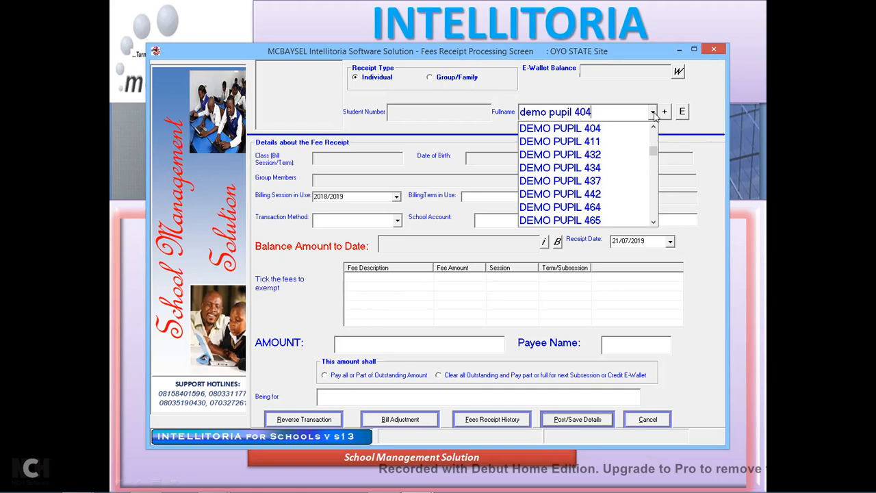
pyautogui.click(586, 129)
pyautogui.click(547, 197)
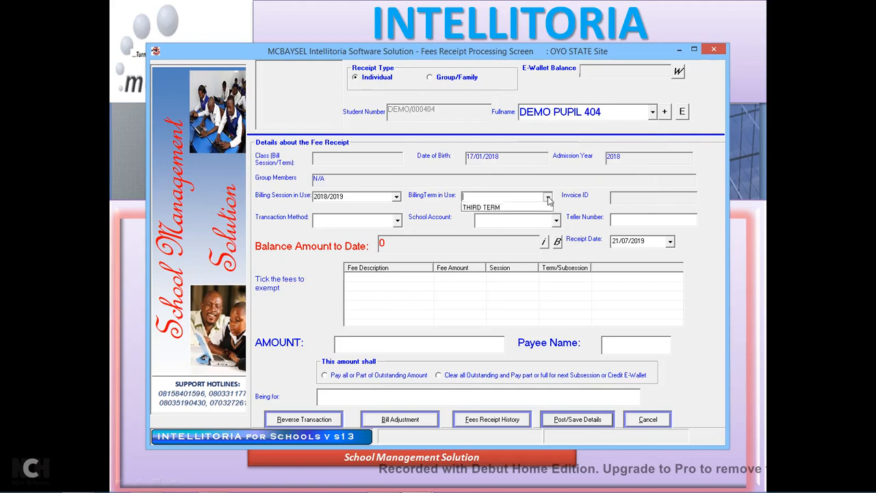
pyautogui.click(343, 196)
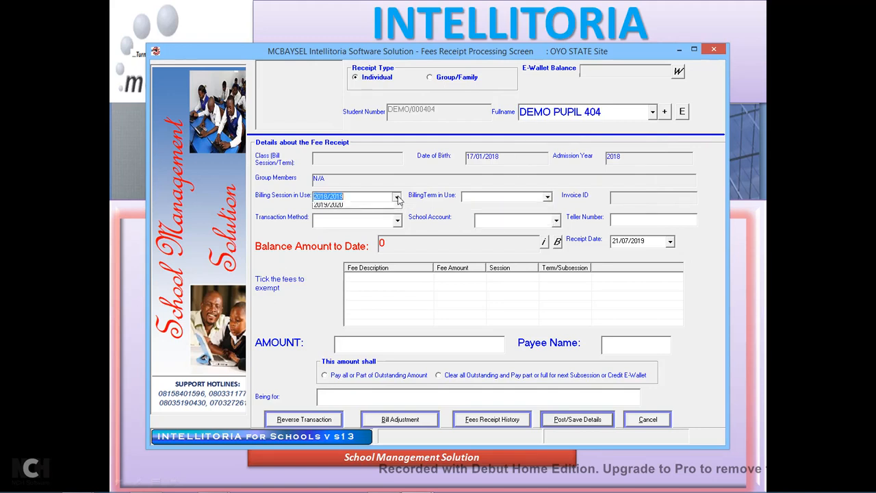
pyautogui.click(330, 214)
pyautogui.click(548, 198)
pyautogui.click(475, 208)
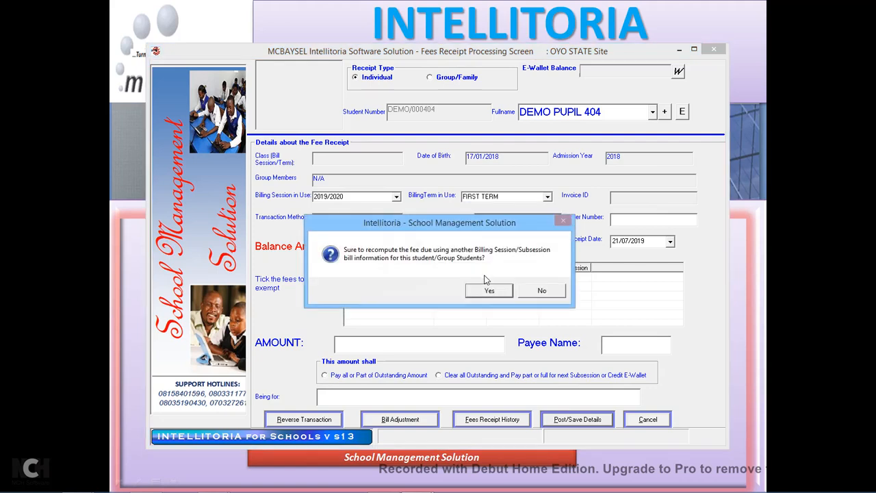
pyautogui.click(490, 291)
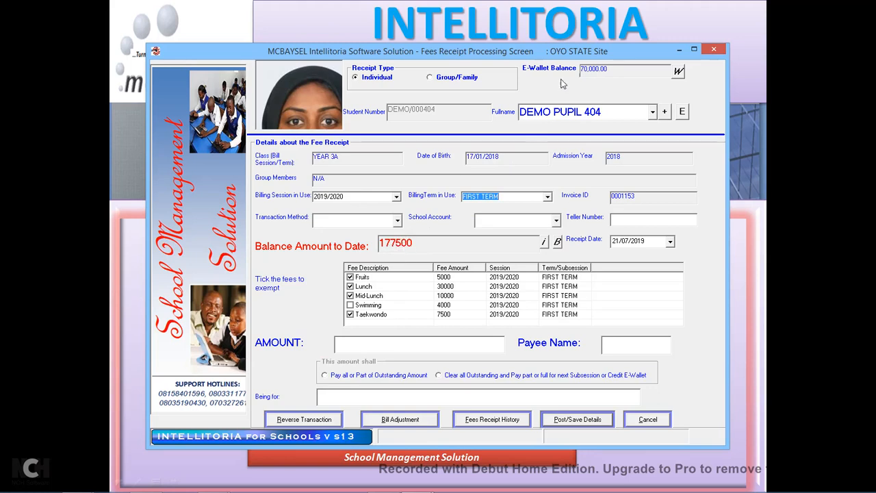
# Post a 70,000 E-Wallet fee payment with payee 'wallet', accepting the system reference.
pyautogui.click(397, 220)
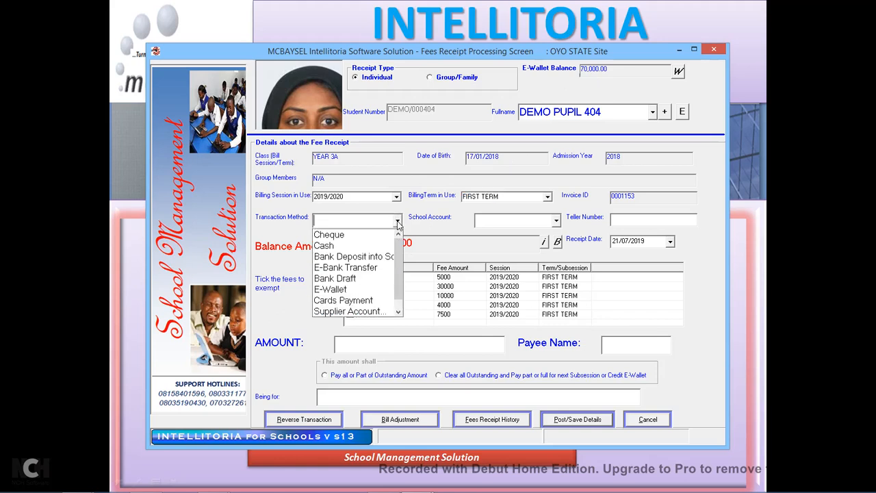
pyautogui.click(344, 290)
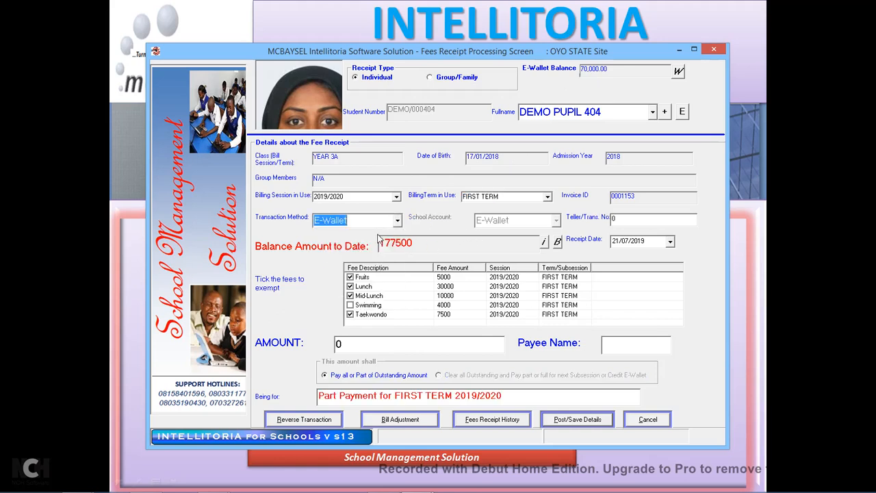
pyautogui.moveTo(363, 344); pyautogui.dragTo(332, 352)
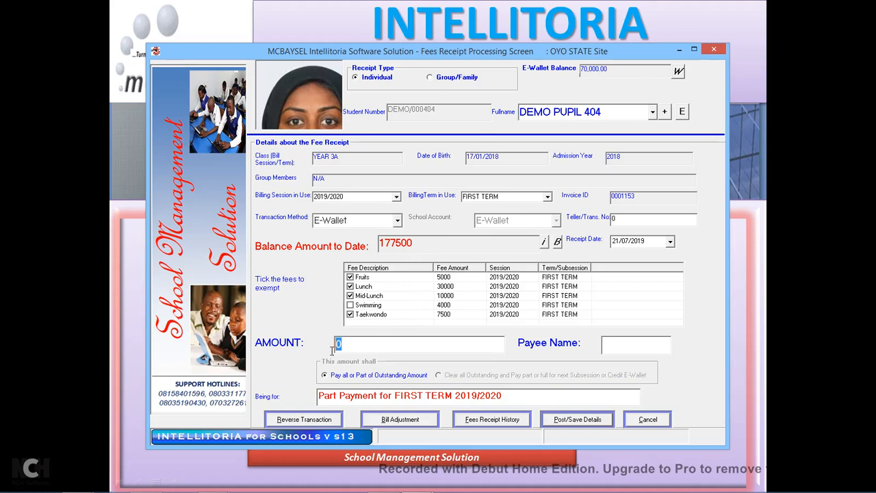
pyautogui.write('120000')
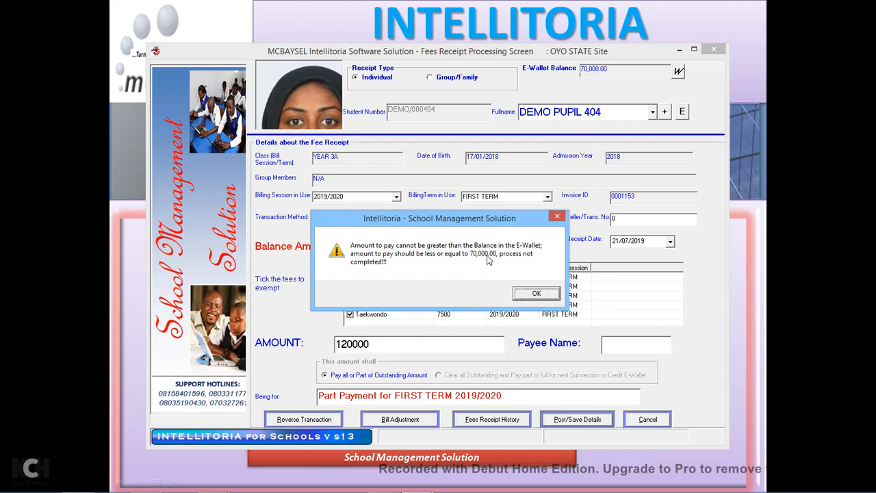
pyautogui.click(540, 295)
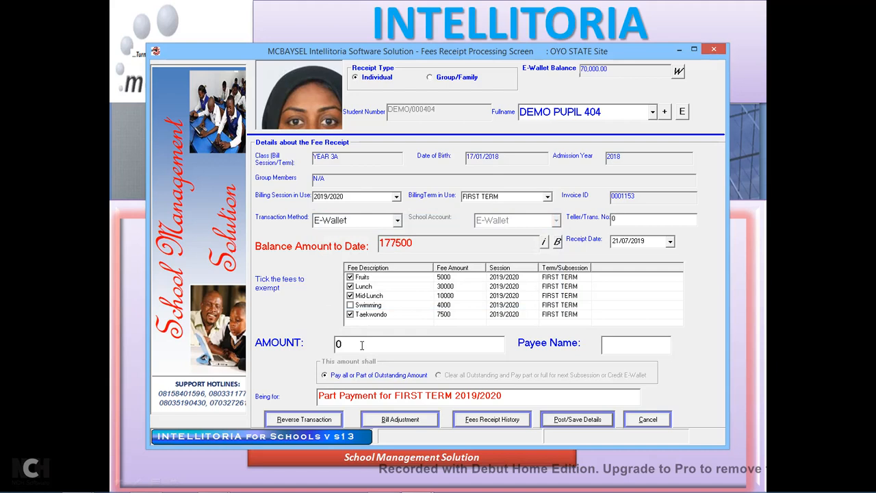
pyautogui.write('70000')
pyautogui.click(630, 351)
pyautogui.write('wallet')
pyautogui.click(591, 424)
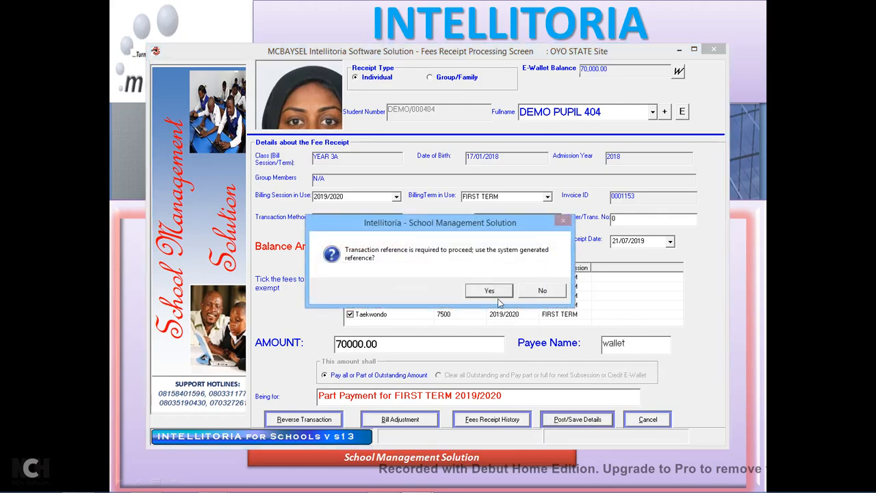
pyautogui.click(497, 292)
pyautogui.click(505, 293)
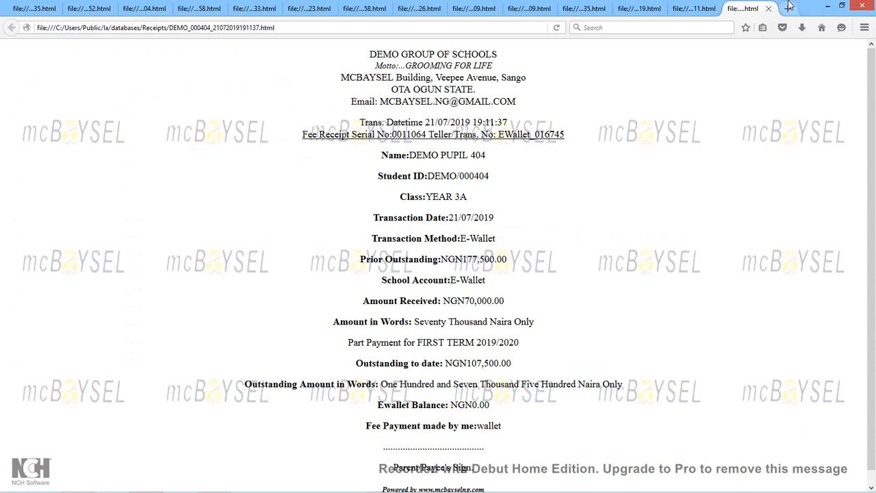
# Minimize the Firefox receipt showing NGN70,000.00 received and NGN107,500.00 outstanding.
pyautogui.click(828, 7)
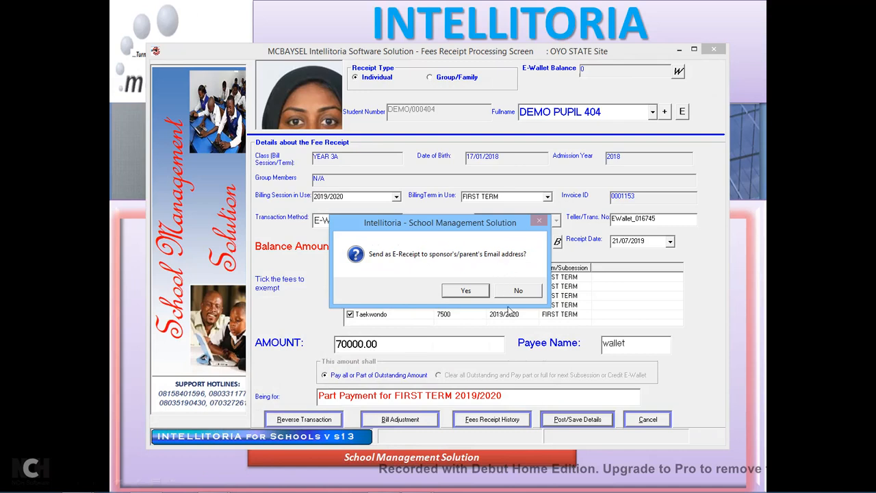
# Decline sending the e-receipt and close the Fees Receipt Processing window.
pyautogui.click(525, 293)
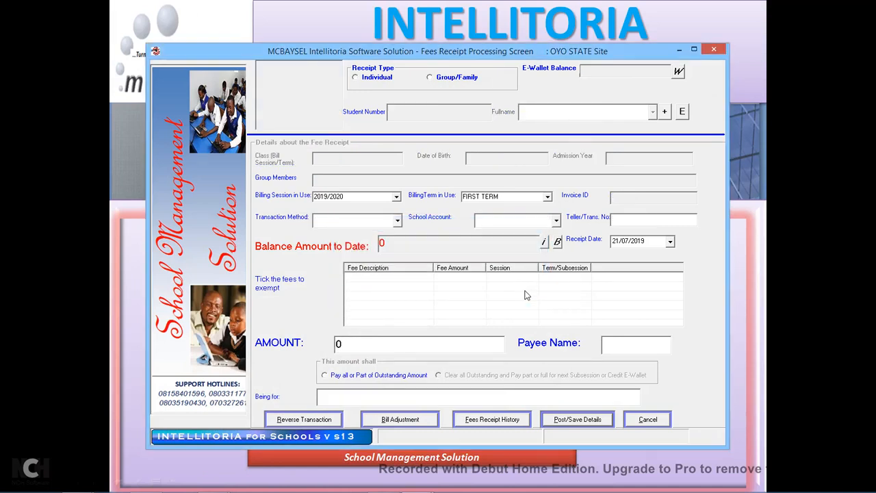
pyautogui.click(714, 51)
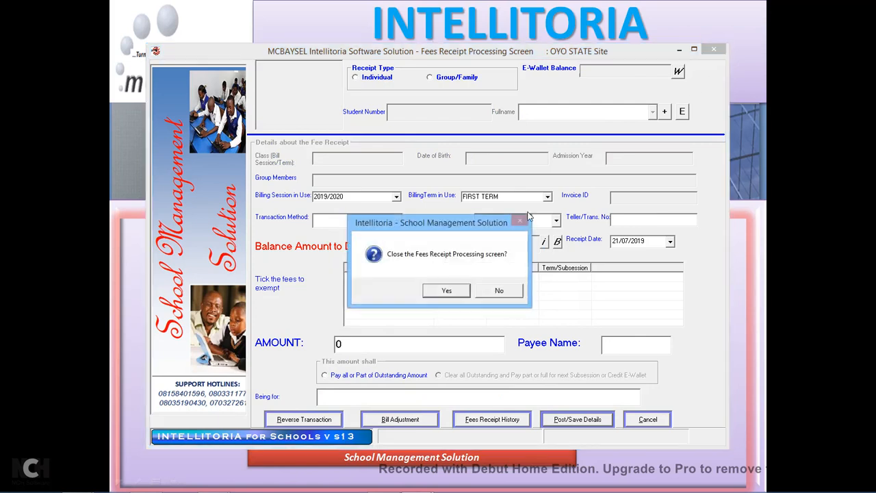
pyautogui.click(442, 291)
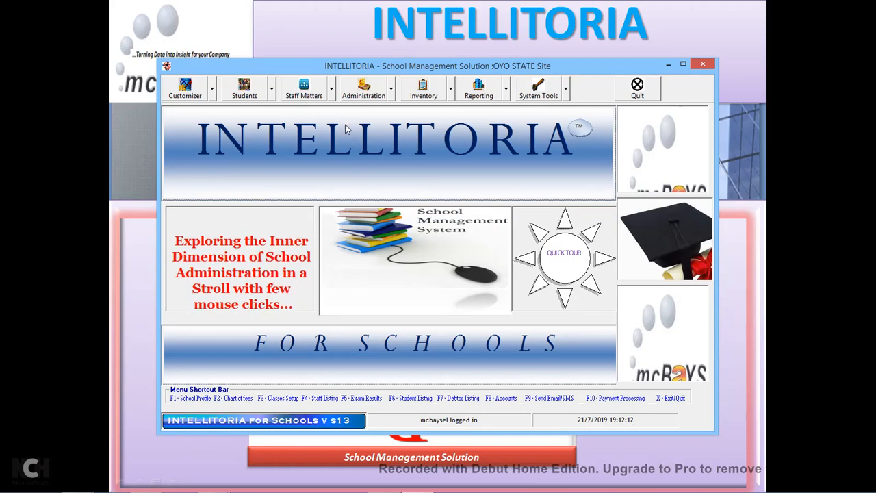
# Open class-based Budgeting and Planning and set the session to 2019/2020.
pyautogui.click(391, 96)
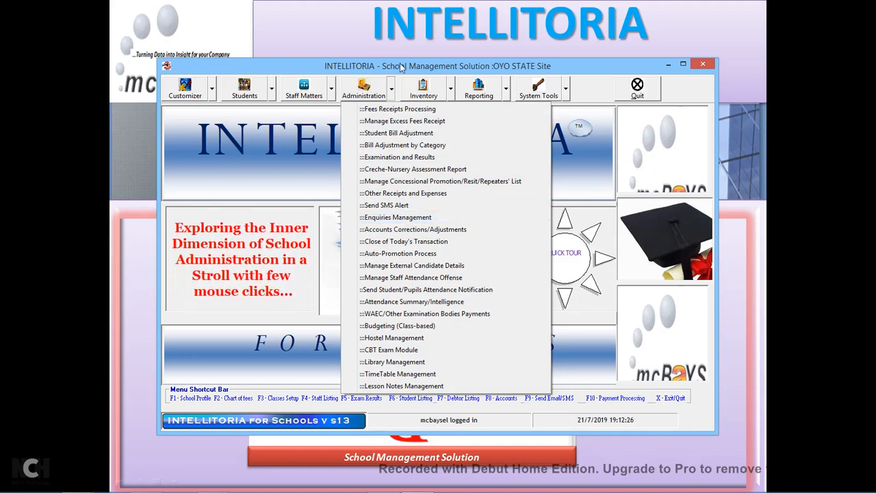
pyautogui.click(392, 94)
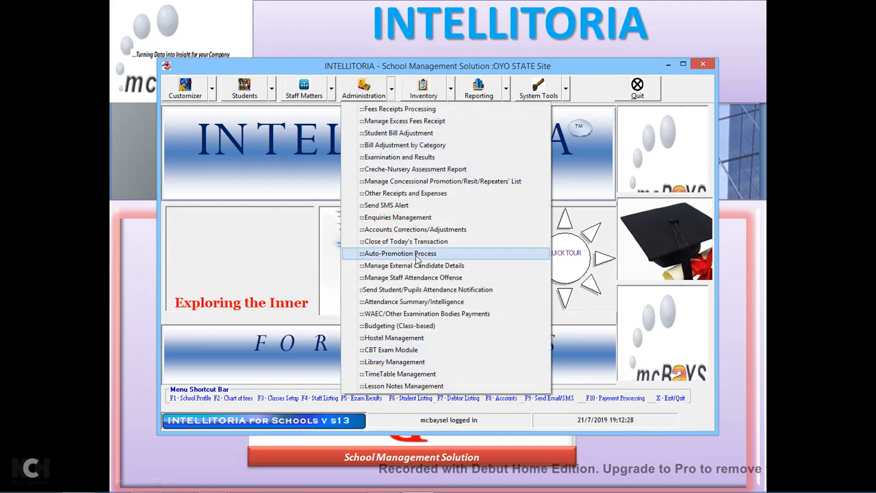
pyautogui.click(412, 328)
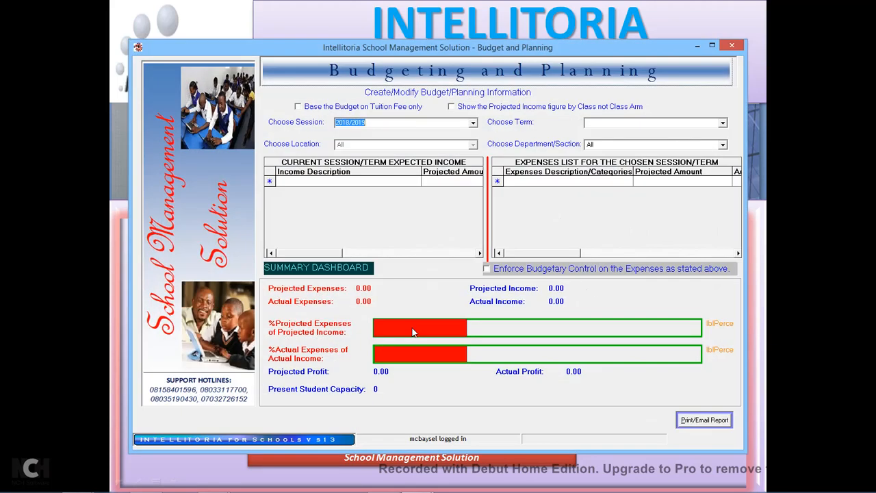
pyautogui.click(473, 123)
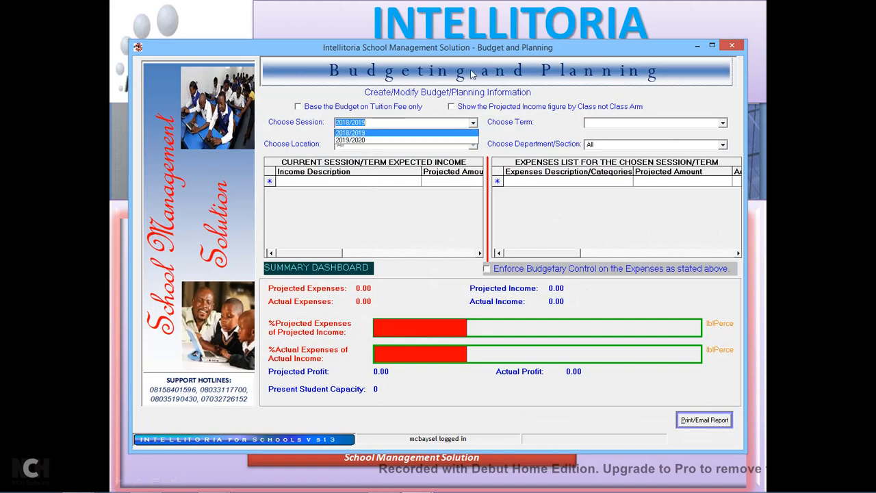
pyautogui.click(496, 51)
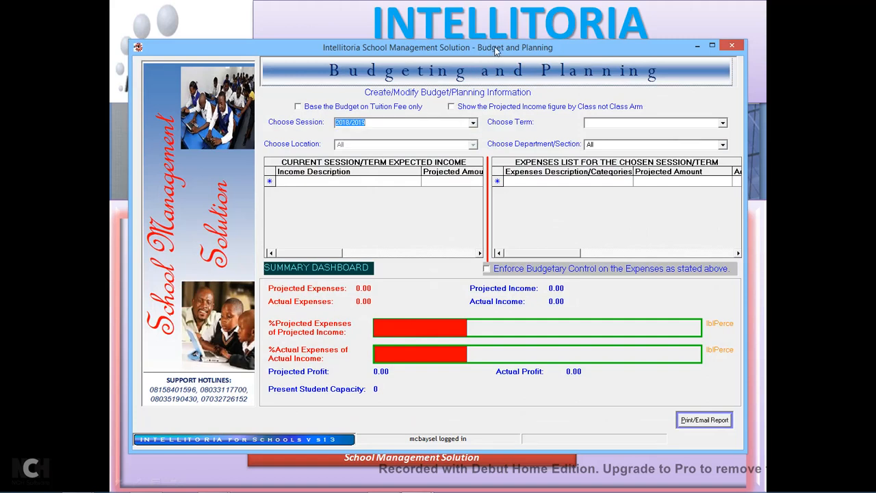
pyautogui.click(473, 124)
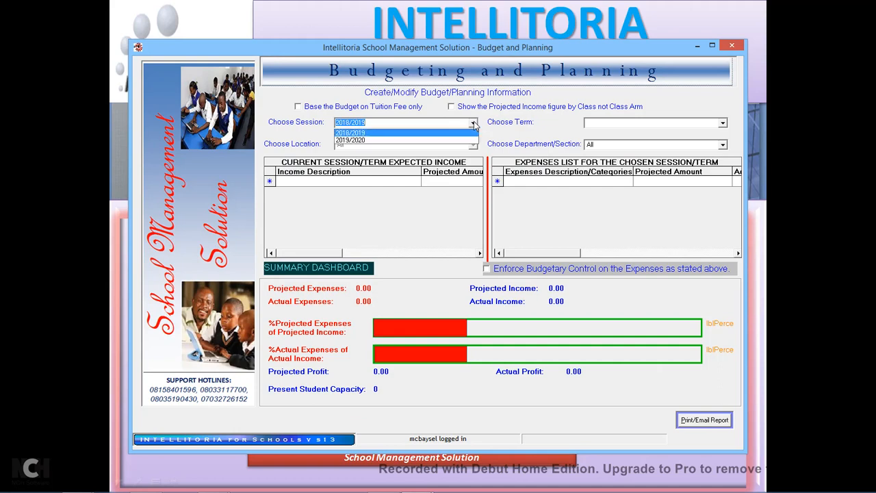
pyautogui.click(354, 141)
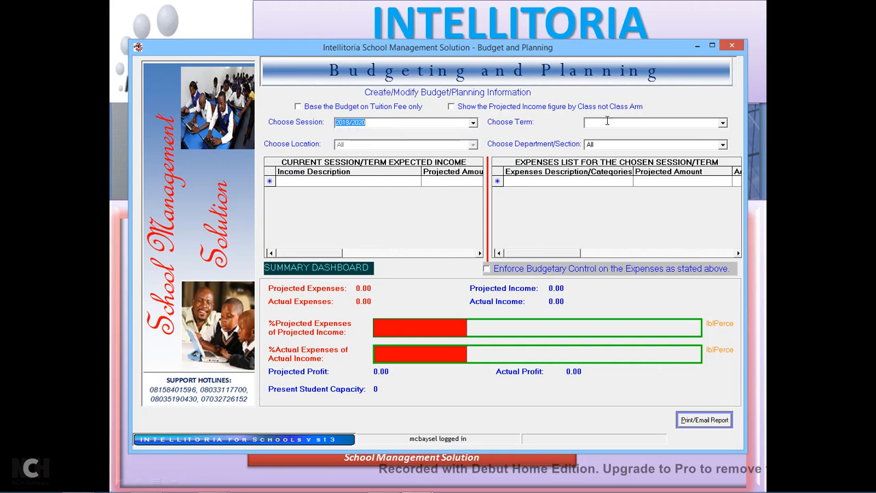
pyautogui.click(723, 124)
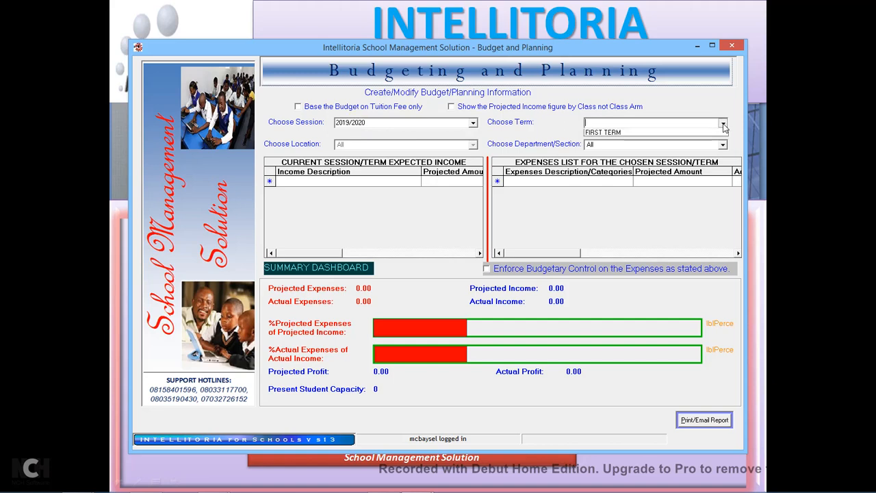
pyautogui.click(719, 133)
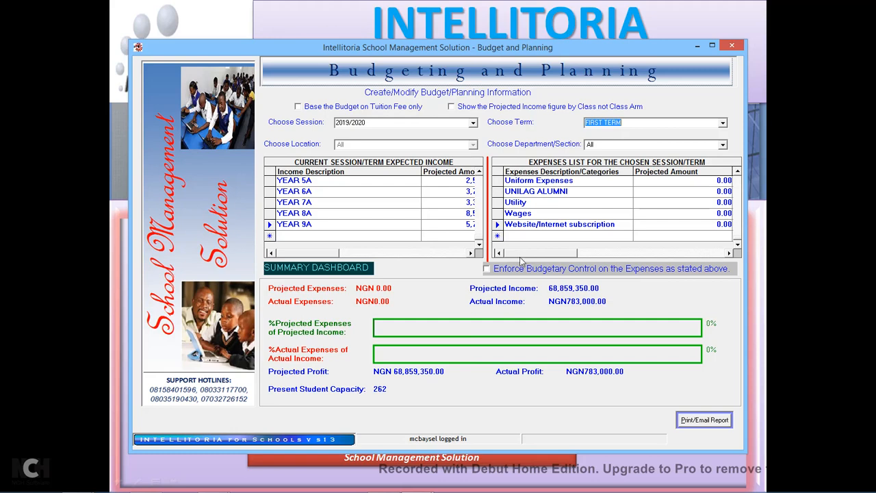
pyautogui.click(471, 253)
pyautogui.click(470, 253)
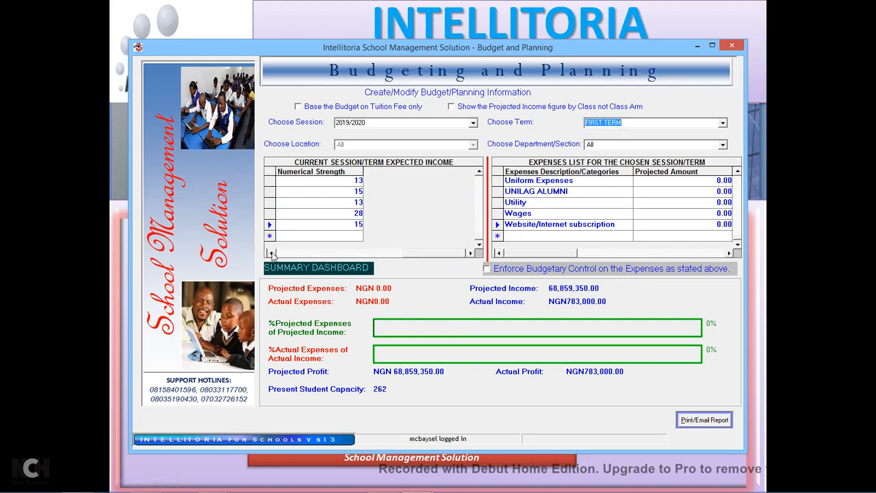
pyautogui.click(271, 253)
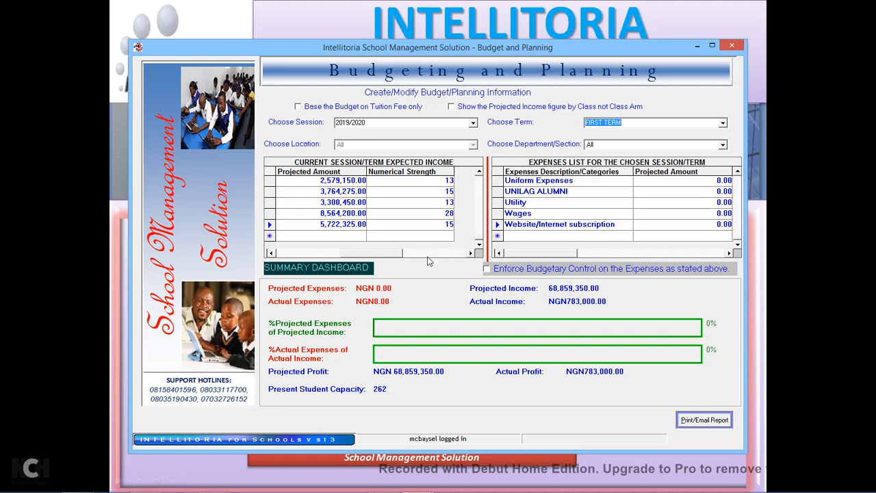
pyautogui.click(470, 253)
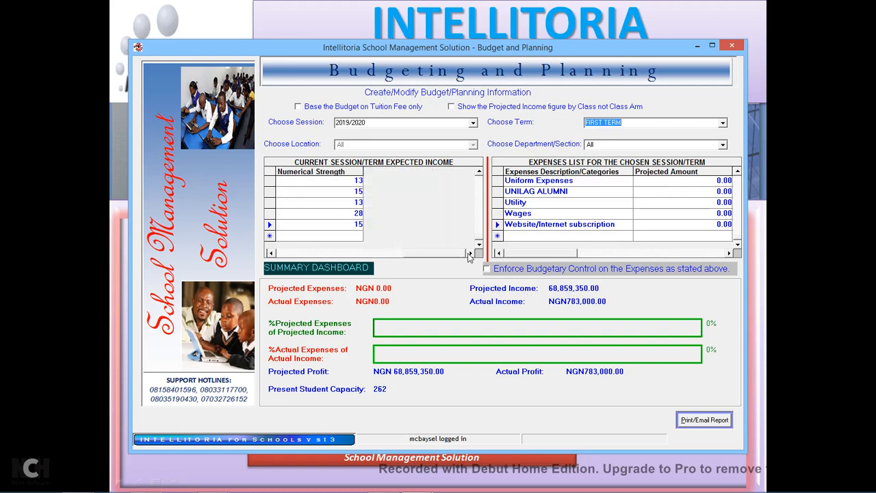
pyautogui.click(271, 253)
pyautogui.click(271, 253)
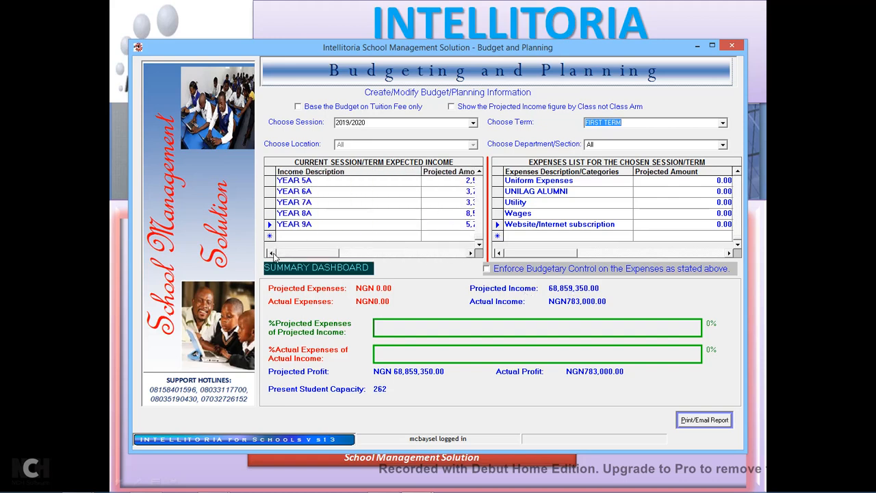
pyautogui.scroll(4, 480, 182)
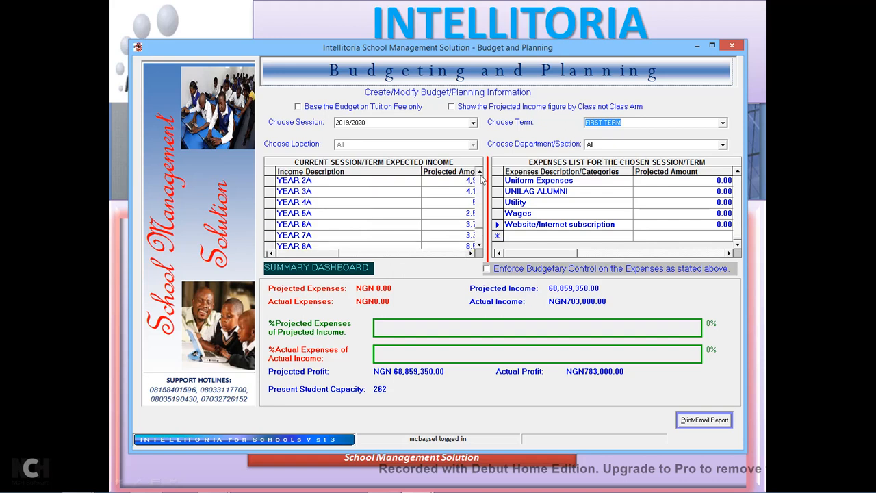
pyautogui.click(471, 254)
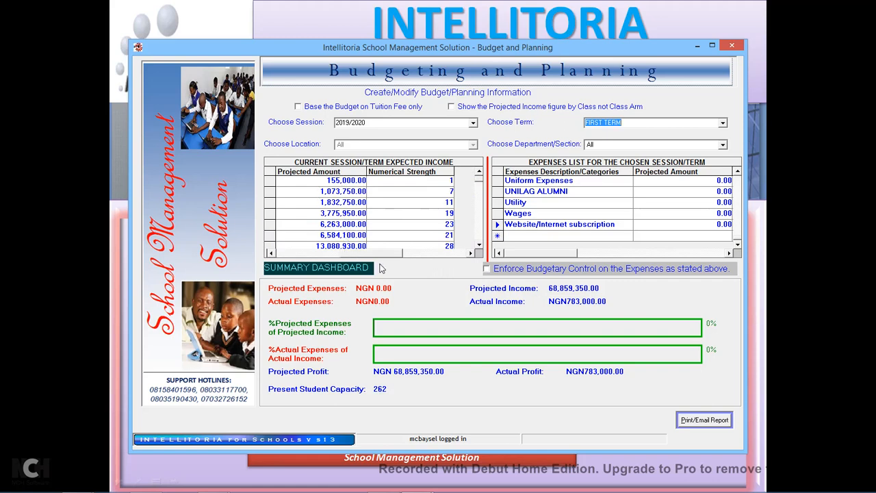
pyautogui.click(271, 254)
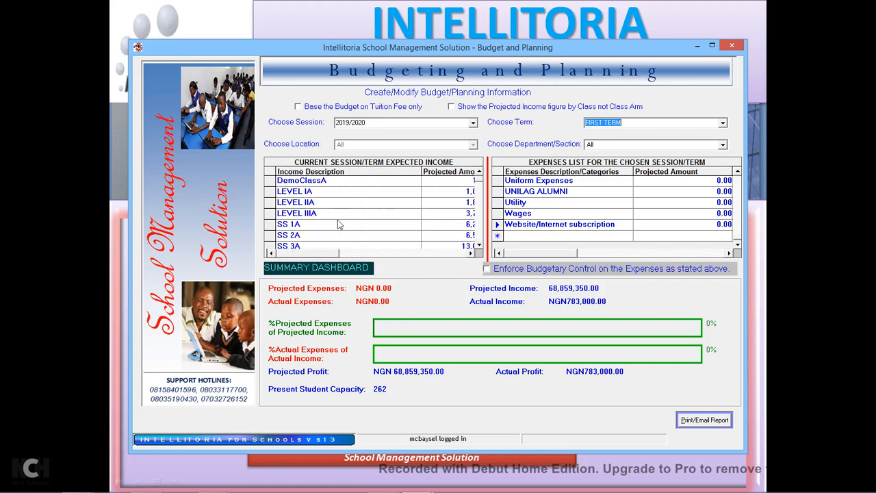
pyautogui.click(471, 253)
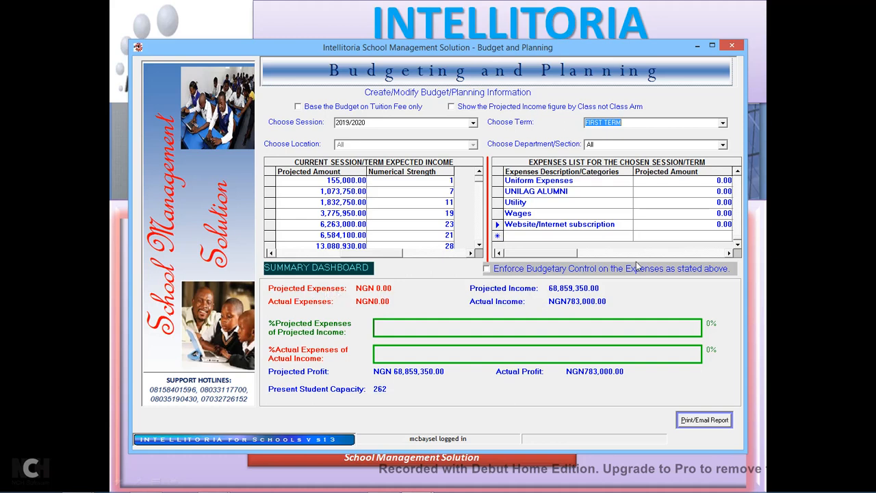
pyautogui.click(729, 254)
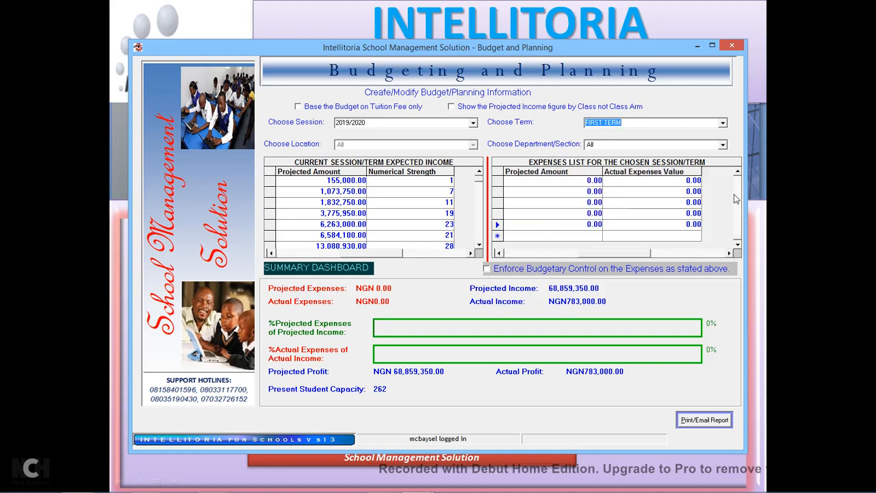
# Enter 15,000,000.00 as the Staff Salary projected amount.
pyautogui.click(738, 171)
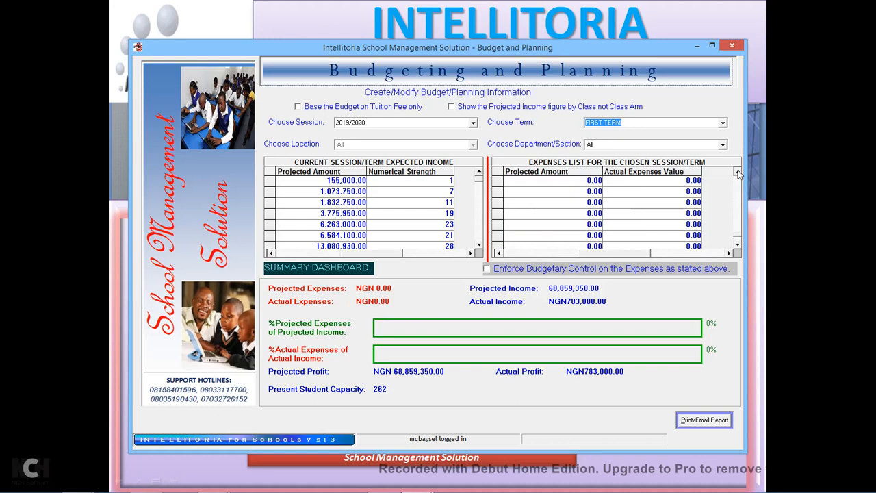
pyautogui.click(500, 254)
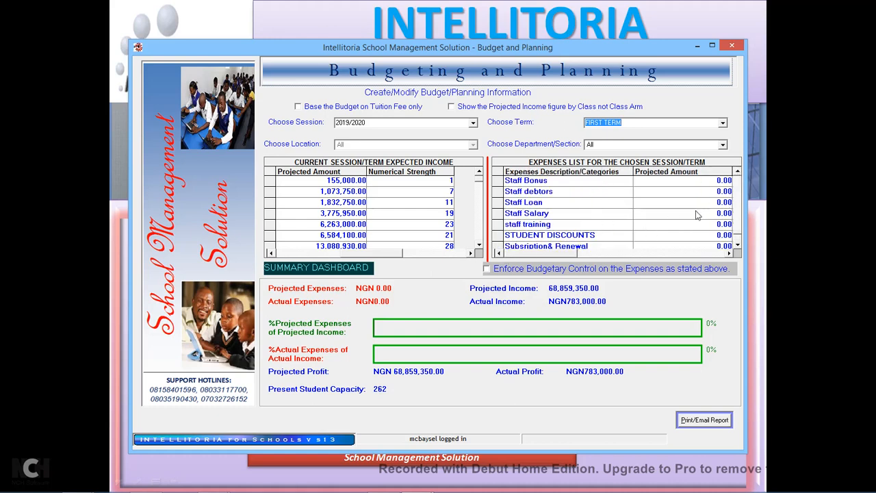
pyautogui.click(721, 215)
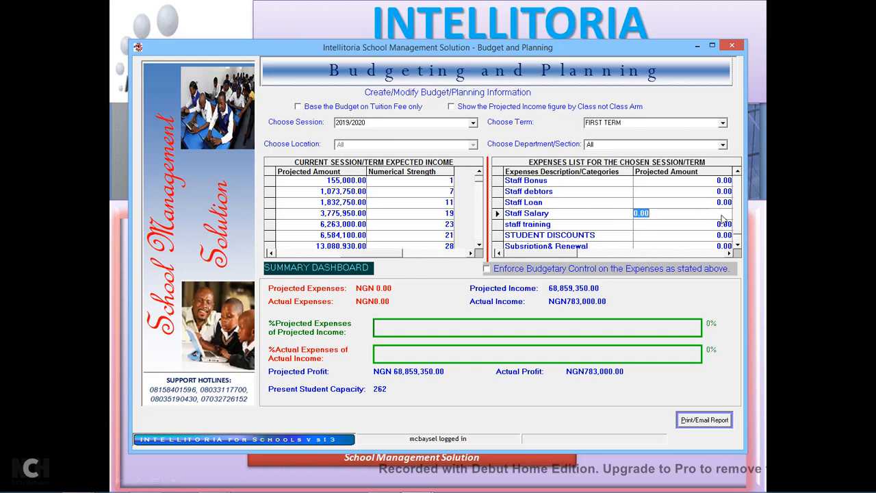
pyautogui.write('150')
pyautogui.press('Return')
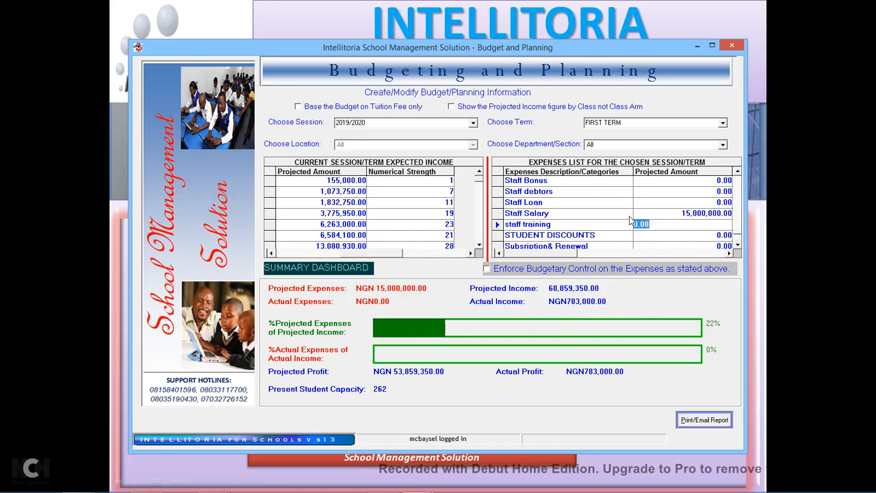
# Budget Security Expenses at a 450,000.00 projected amount.
pyautogui.click(738, 173)
pyautogui.click(738, 172)
pyautogui.click(738, 172)
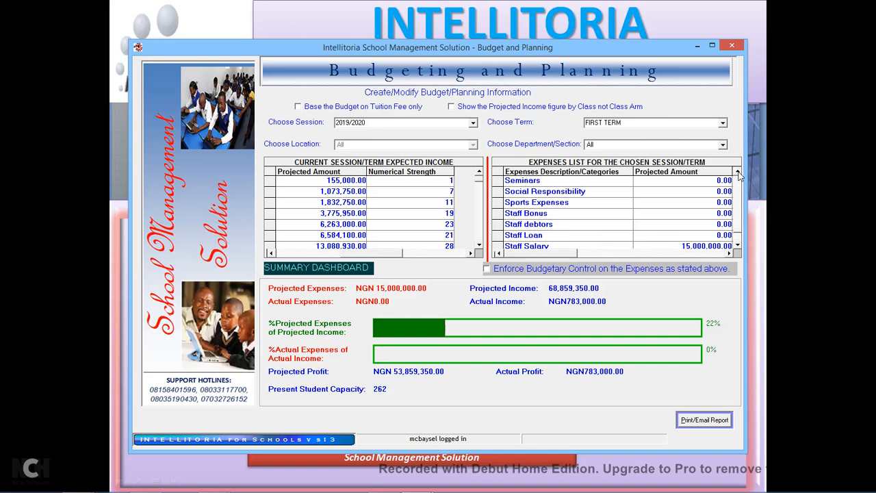
pyautogui.click(738, 173)
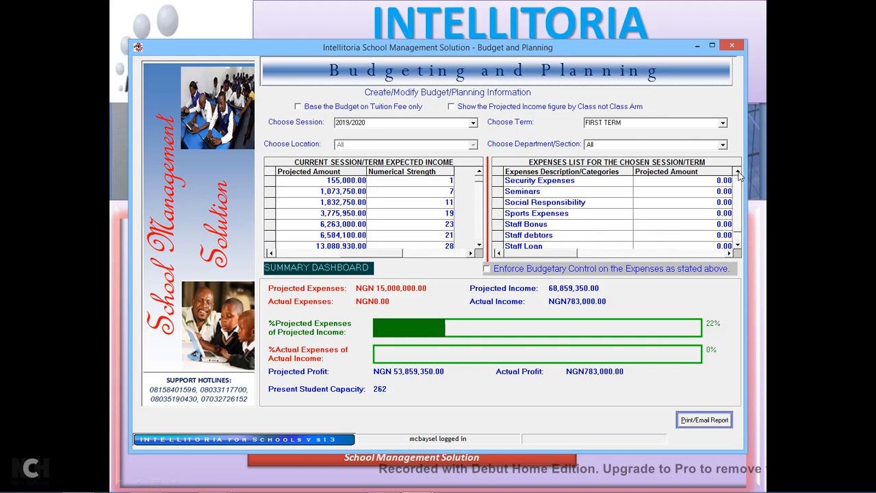
pyautogui.click(738, 173)
pyautogui.click(719, 193)
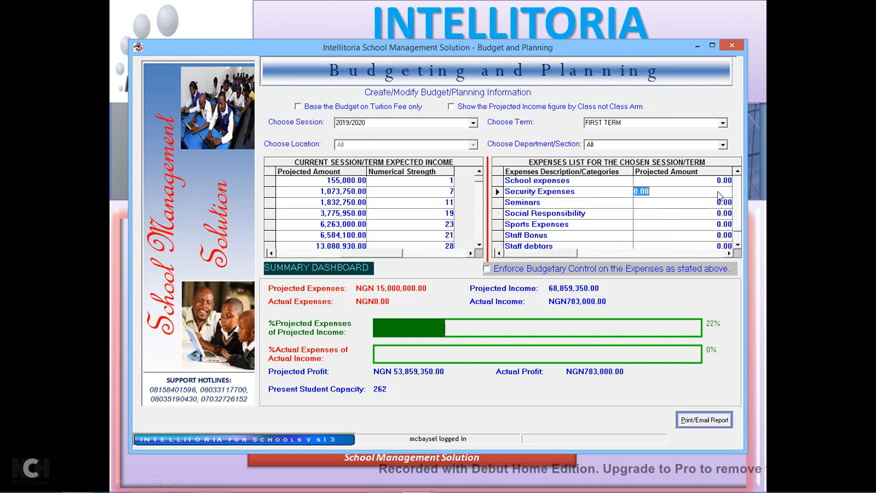
pyautogui.write('450,00')
pyautogui.press('Return')
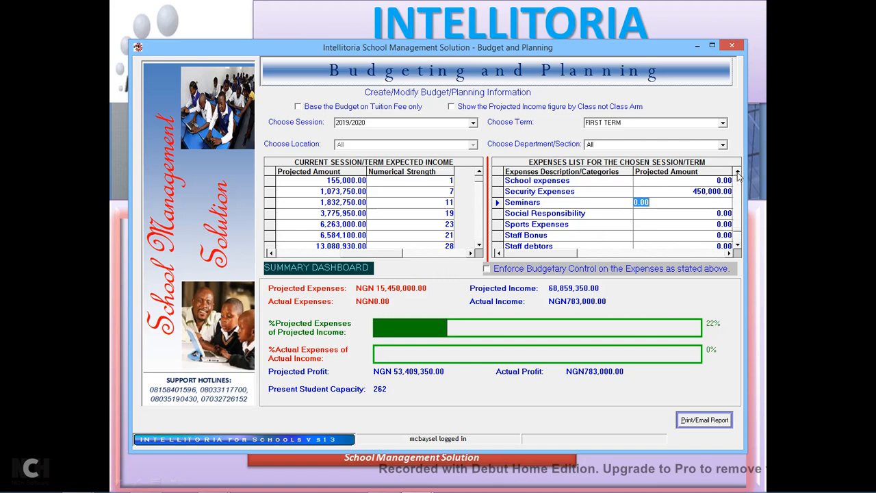
# Budget the motor-vehicle repairs row at 125,000.00.
pyautogui.click(738, 175)
pyautogui.click(738, 175)
pyautogui.click(738, 175)
pyautogui.click(738, 175)
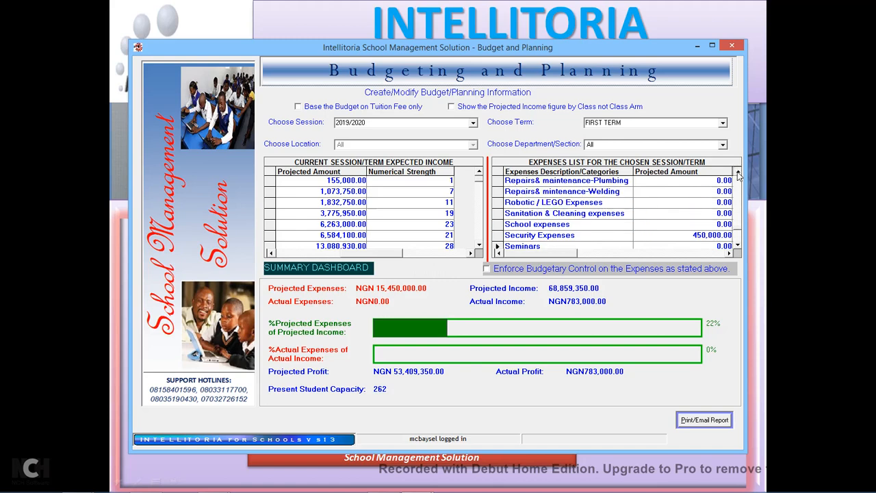
pyautogui.click(738, 175)
pyautogui.click(738, 175)
pyautogui.click(738, 176)
pyautogui.click(739, 175)
pyautogui.click(738, 176)
pyautogui.click(738, 175)
pyautogui.click(738, 175)
pyautogui.click(738, 175)
pyautogui.click(738, 175)
pyautogui.click(723, 226)
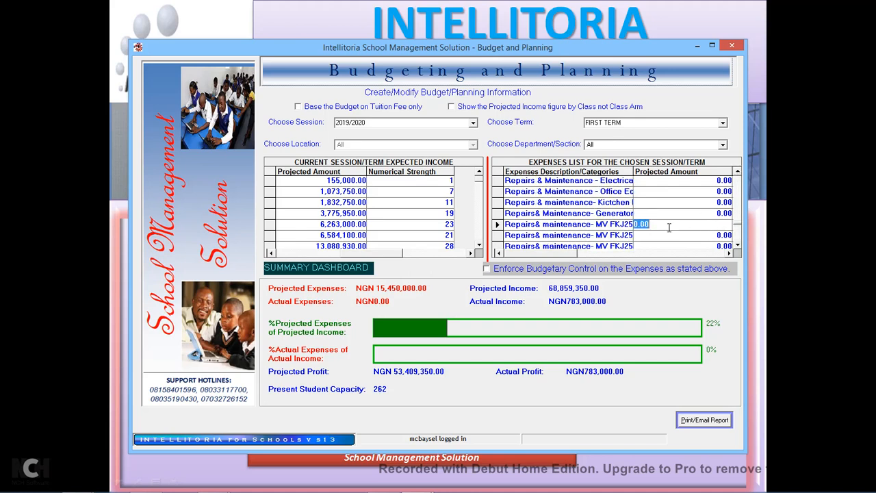
pyautogui.write('12')
pyautogui.press('Return')
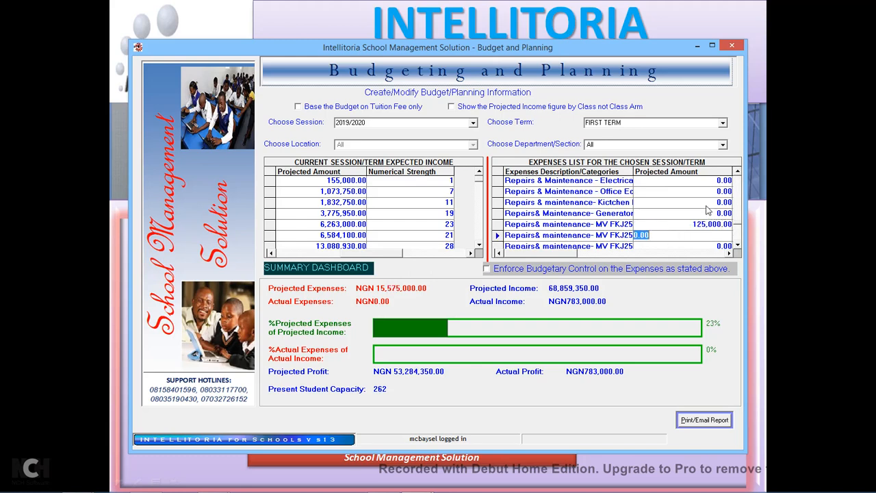
pyautogui.click(730, 253)
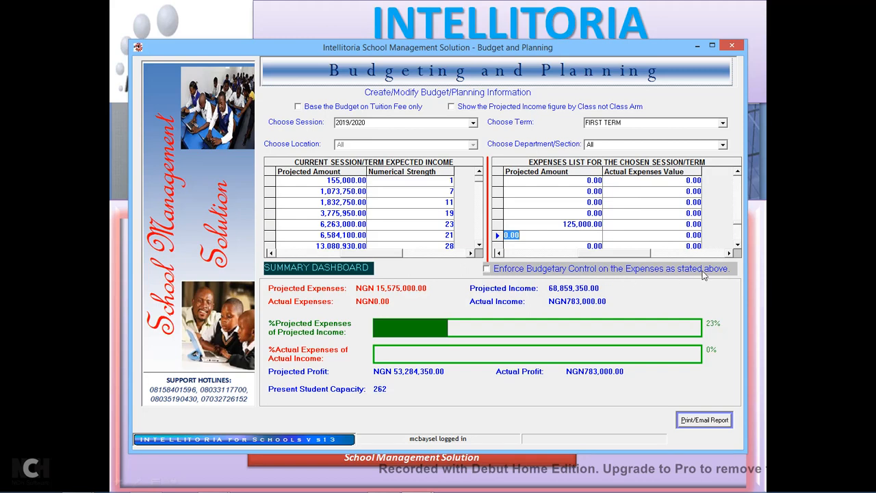
# Enforce budgetary control on the NGN 15,575,000.00 first-term 2019/2020 expenses.
pyautogui.click(487, 270)
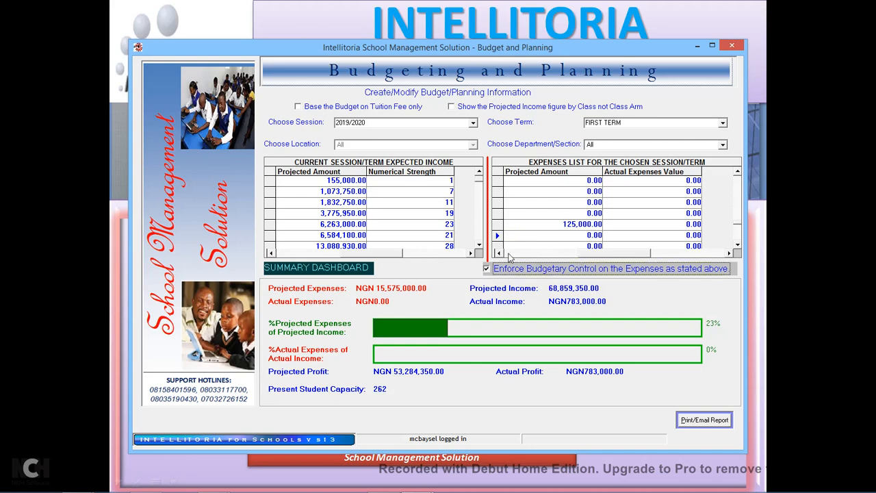
pyautogui.click(501, 254)
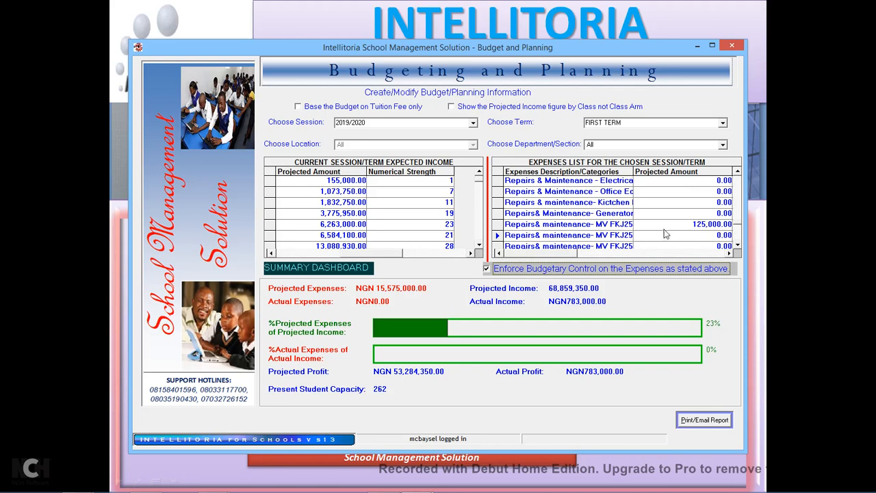
pyautogui.moveTo(738, 250); pyautogui.dragTo(738, 250)
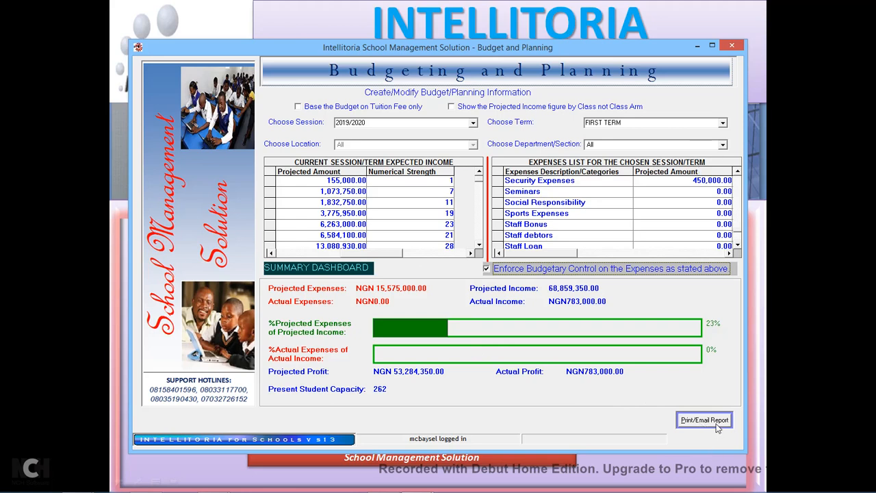
# Minimise Budget and Planning and open Administration > Other Receipts and Expenses.
pyautogui.click(697, 46)
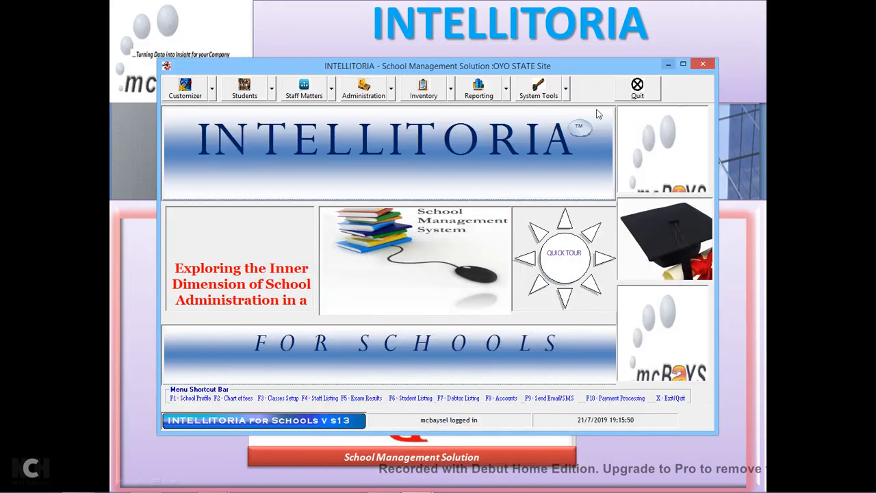
pyautogui.click(391, 91)
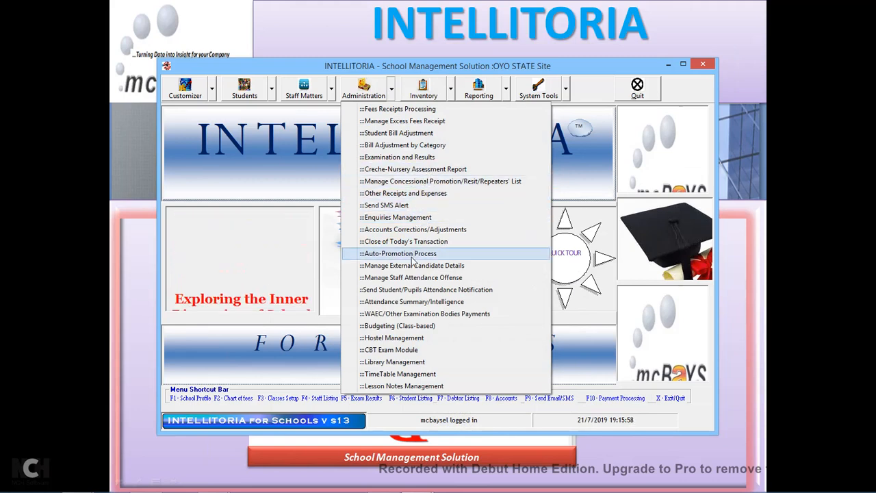
pyautogui.click(424, 194)
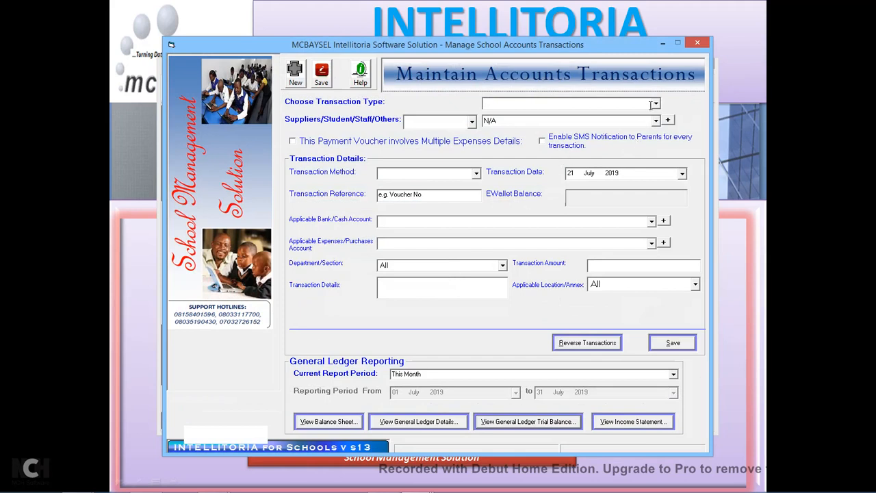
# Set the transaction type to Payment for Staff, Security Staff.
pyautogui.click(656, 104)
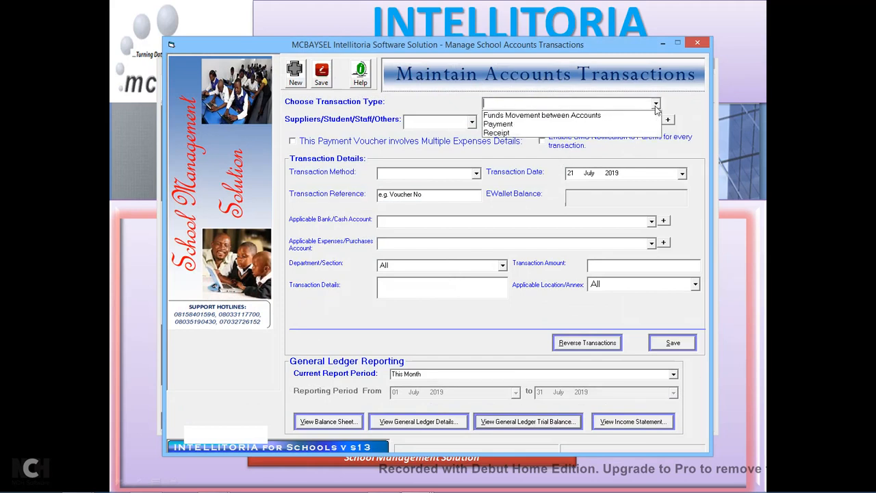
pyautogui.click(512, 125)
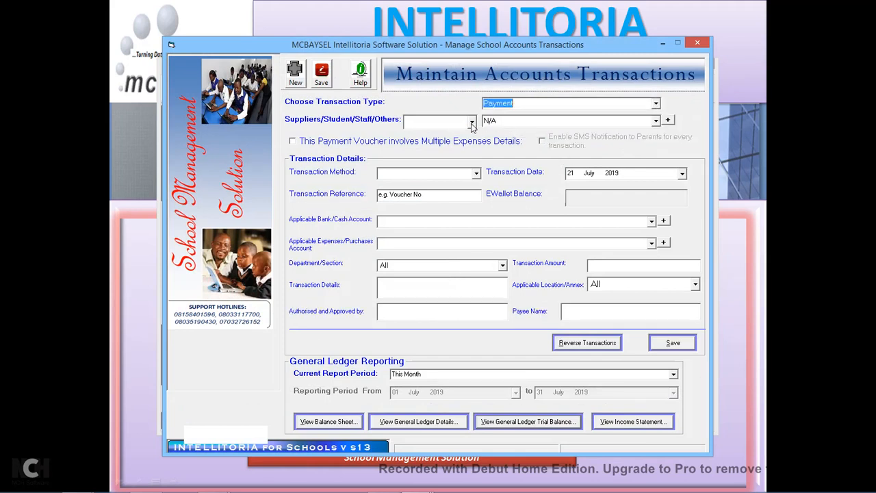
pyautogui.click(472, 122)
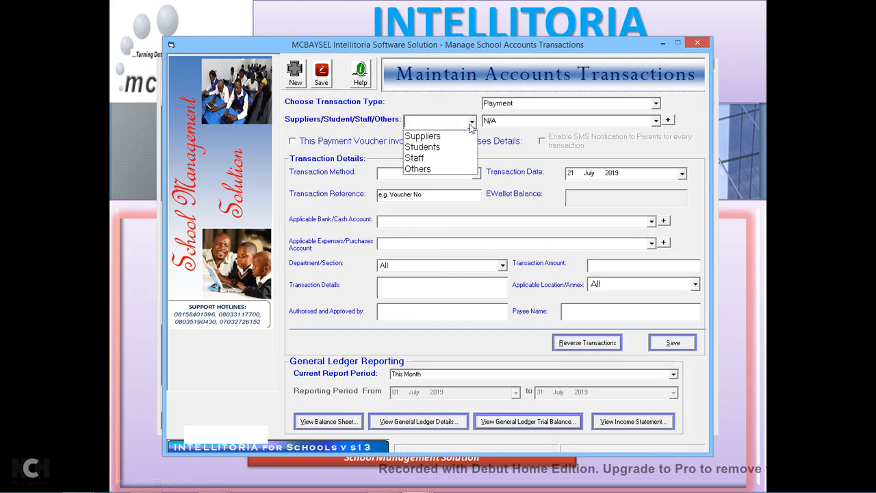
pyautogui.click(424, 161)
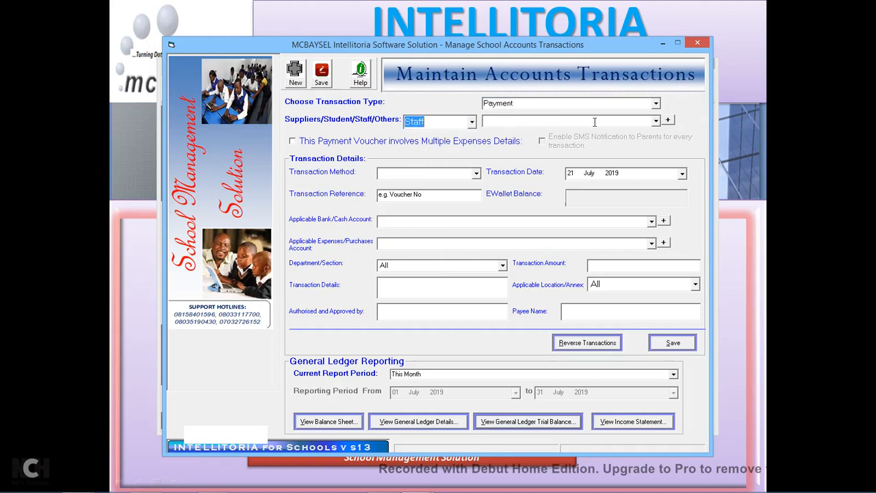
pyautogui.click(645, 123)
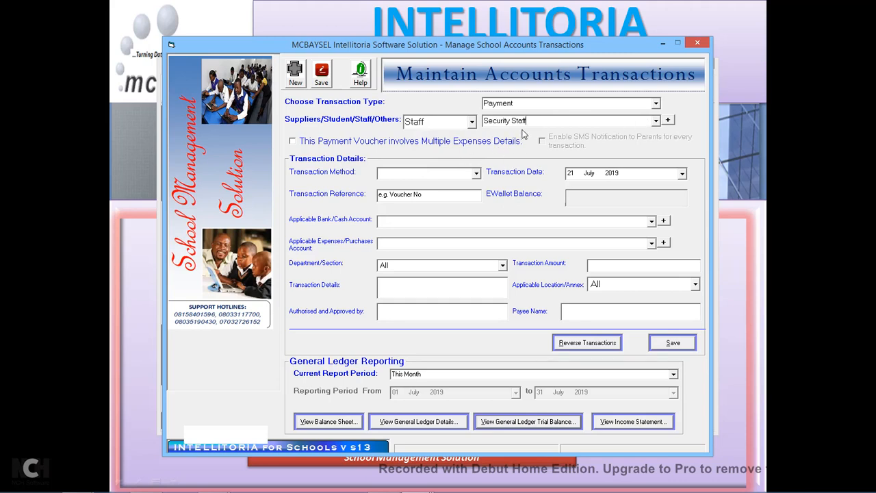
# Set the payment method to Bank Deposit, drawn from the UBA Bank account.
pyautogui.click(477, 173)
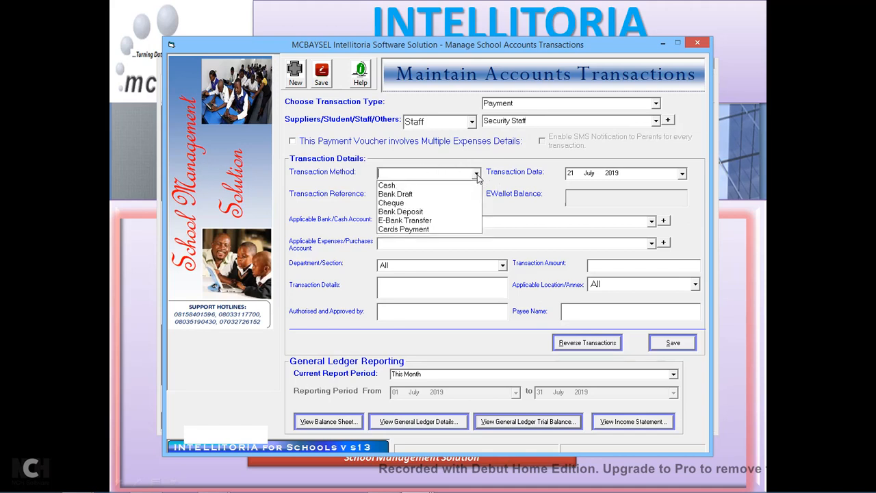
pyautogui.click(407, 213)
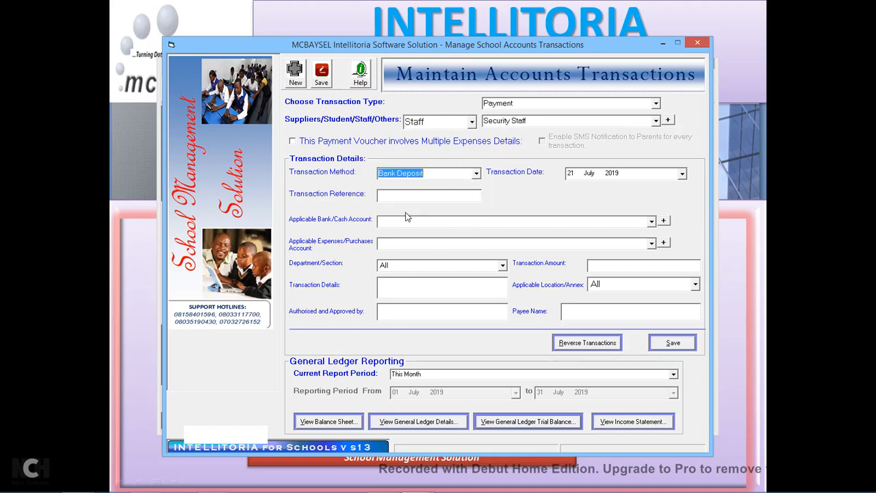
pyautogui.click(445, 200)
pyautogui.click(652, 222)
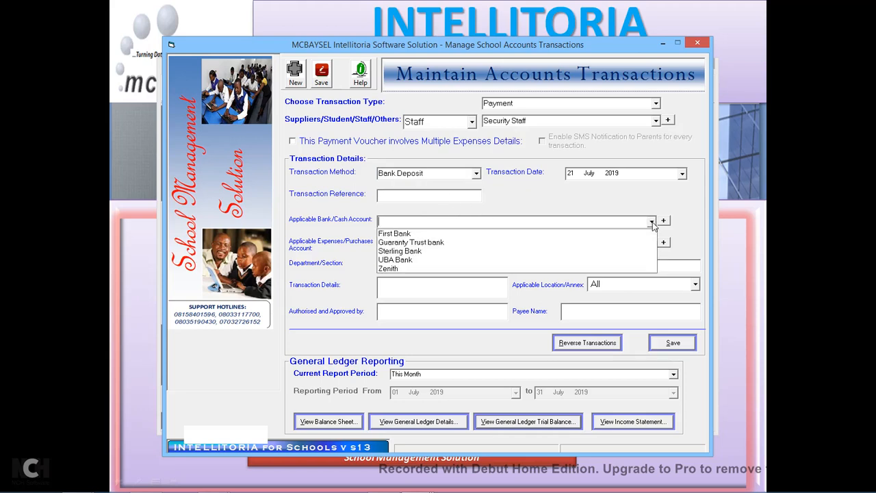
pyautogui.click(411, 261)
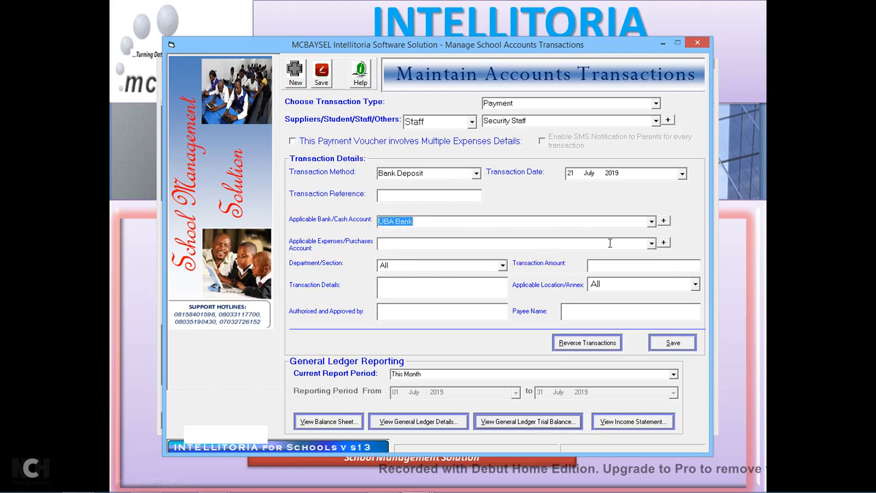
# Charge Security Expenses 500,000.00 for Security Cameras, authorised by Director, payee Bursar.
pyautogui.click(652, 243)
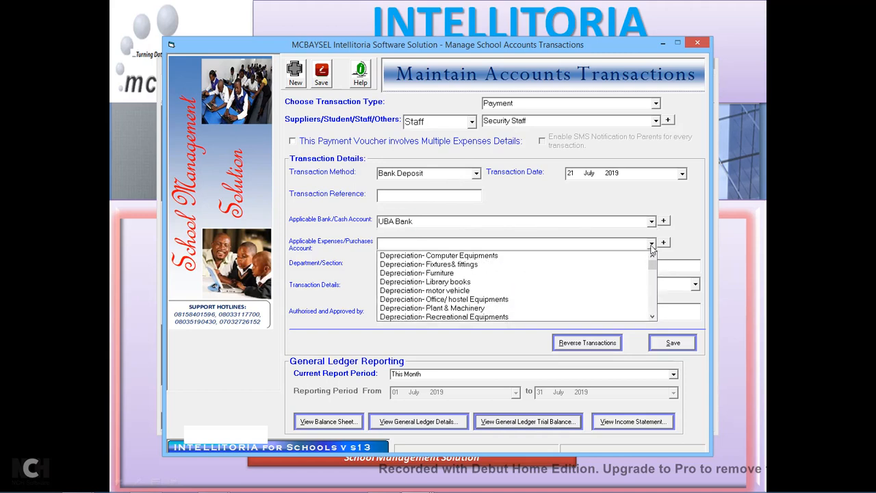
pyautogui.write('Sec')
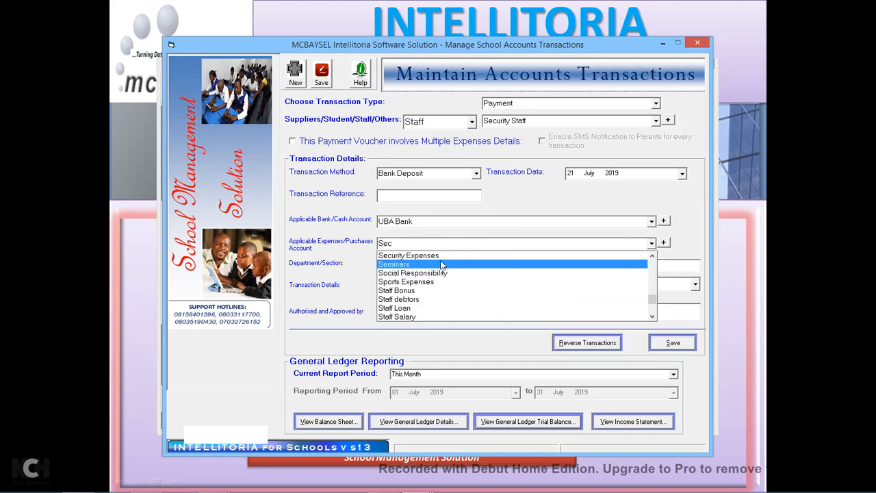
pyautogui.click(426, 257)
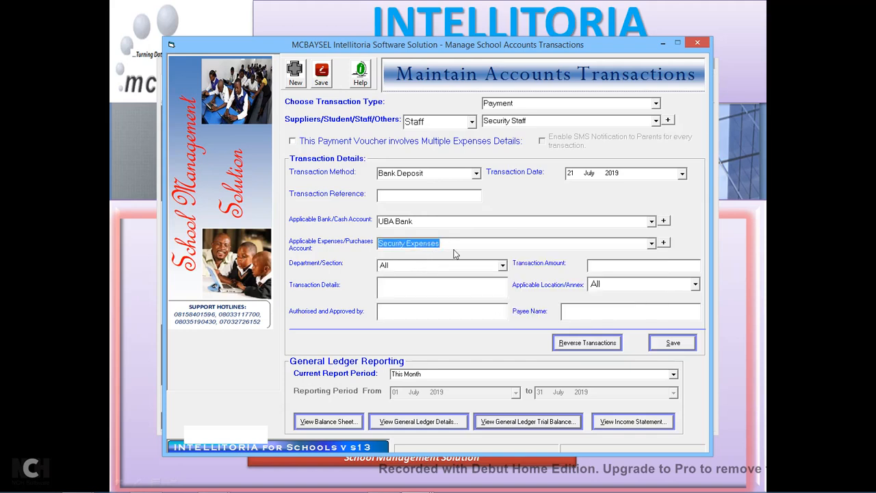
pyautogui.click(453, 245)
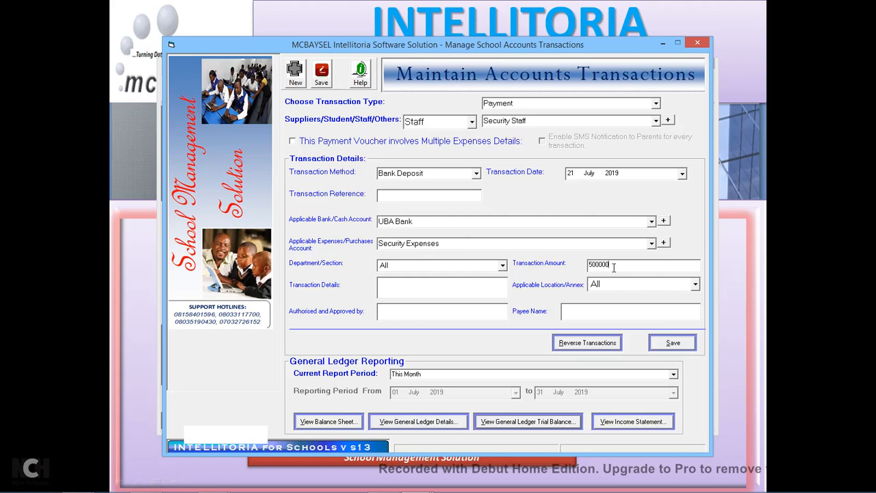
pyautogui.click(448, 290)
pyautogui.write('rector')
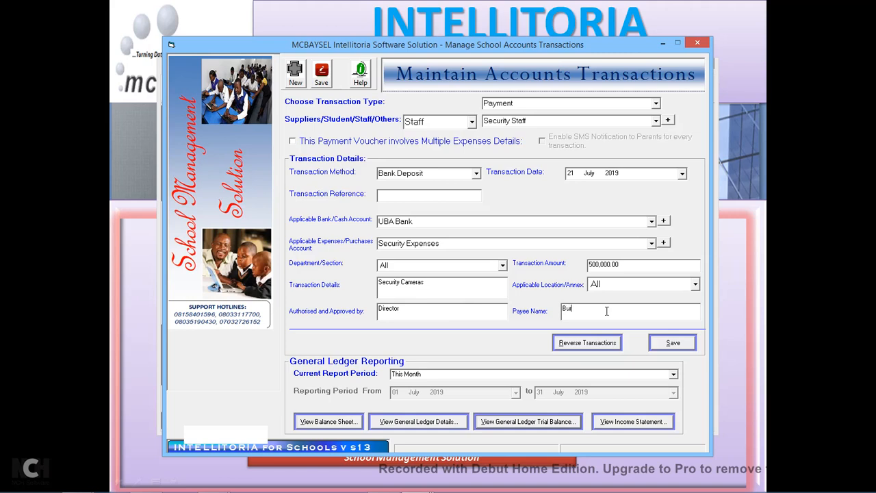
# Save the voucher with the generated reference; the budget-overshoot warning rejects it.
pyautogui.click(658, 343)
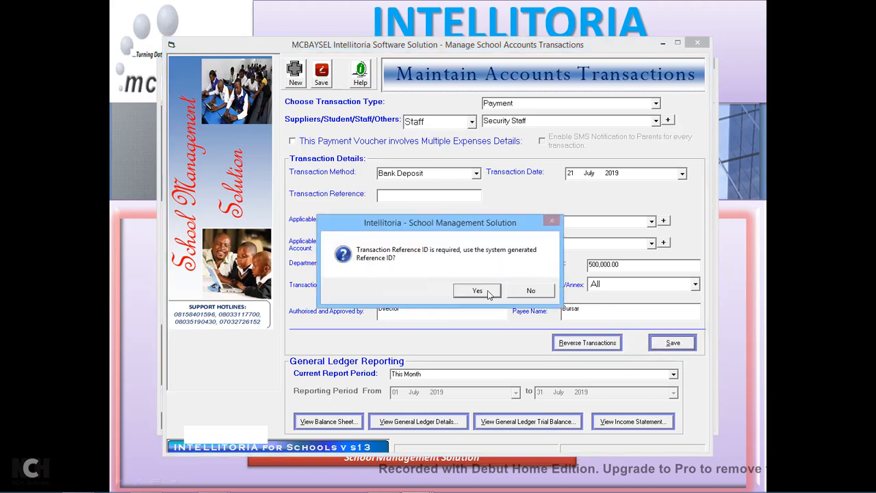
pyautogui.click(477, 291)
pyautogui.moveTo(454, 226); pyautogui.dragTo(448, 173)
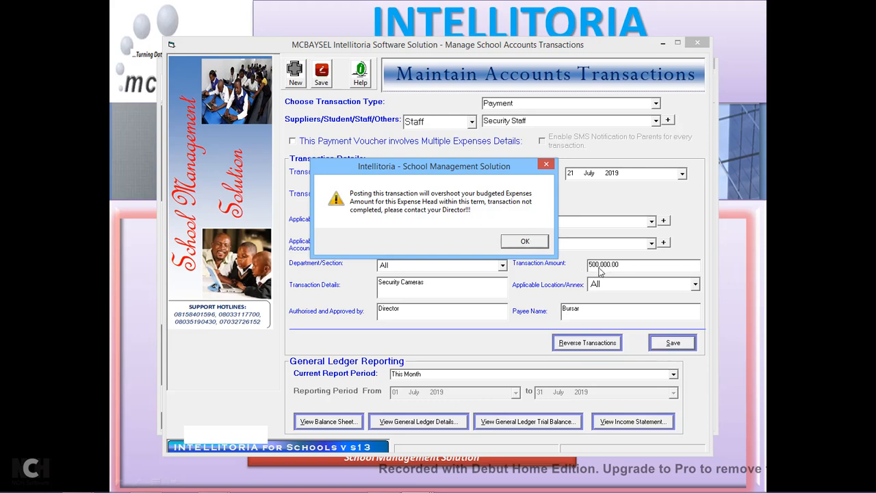
pyautogui.click(525, 242)
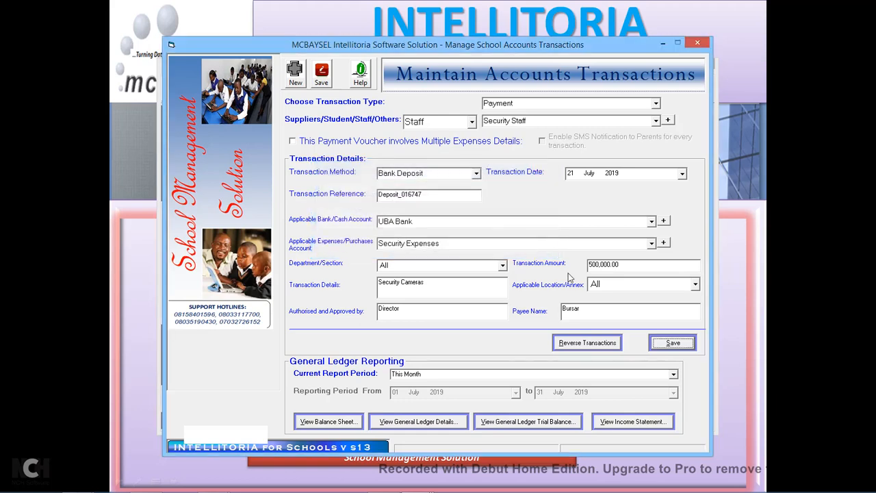
# Lower the amount to 400,000.00 and save again, dismissing the second overshoot warning.
pyautogui.click(593, 265)
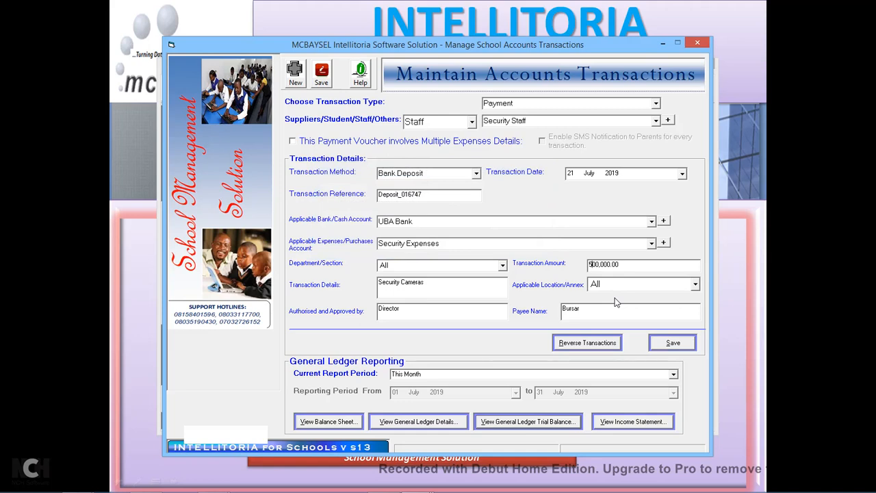
pyautogui.click(656, 345)
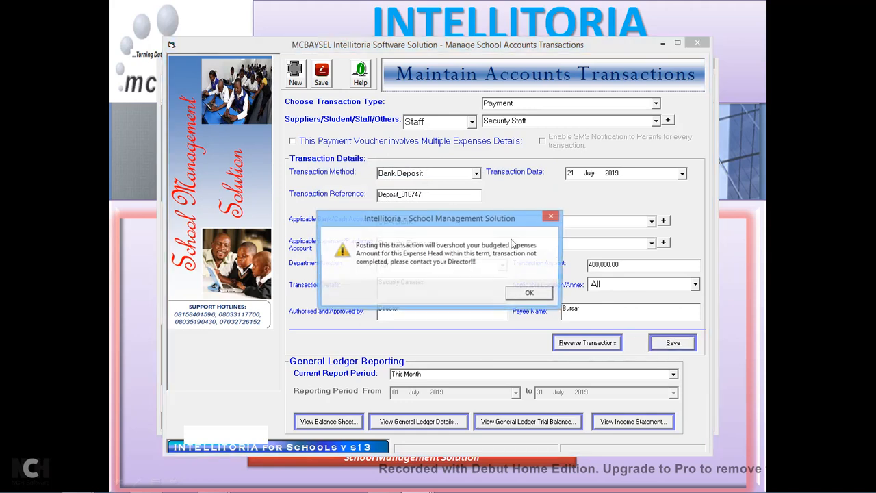
pyautogui.click(536, 293)
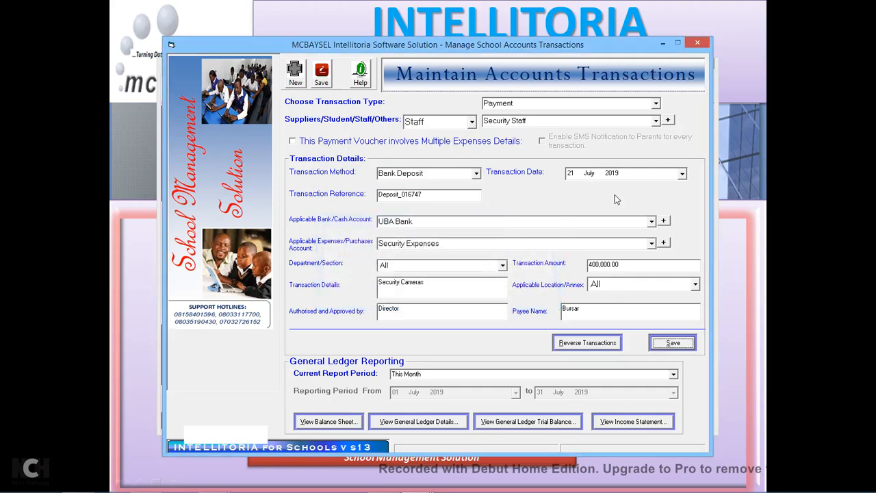
# Close the transactions and Budget and Planning windows, then reopen Other Receipts and Expenses.
pyautogui.click(699, 43)
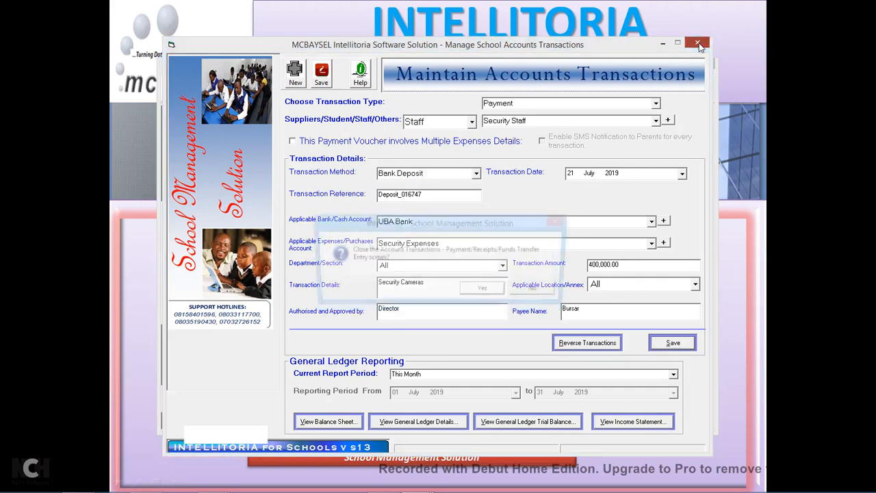
pyautogui.click(474, 293)
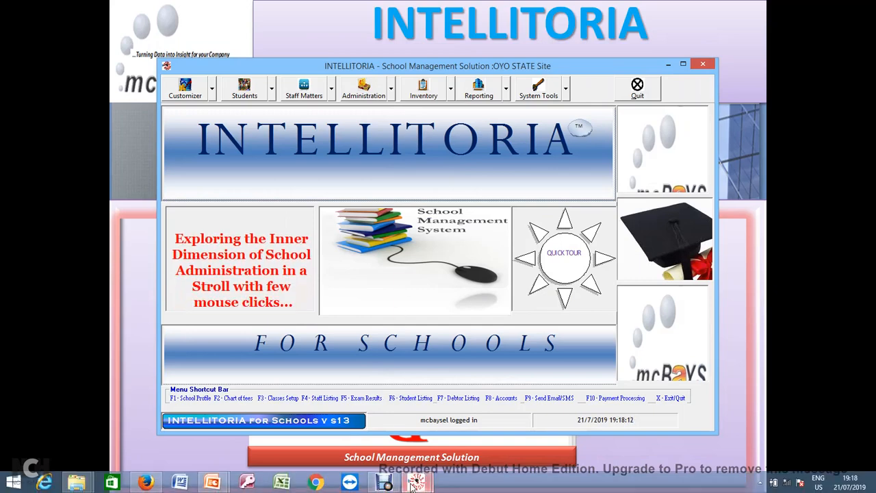
pyautogui.moveTo(417, 483)
pyautogui.click(464, 453)
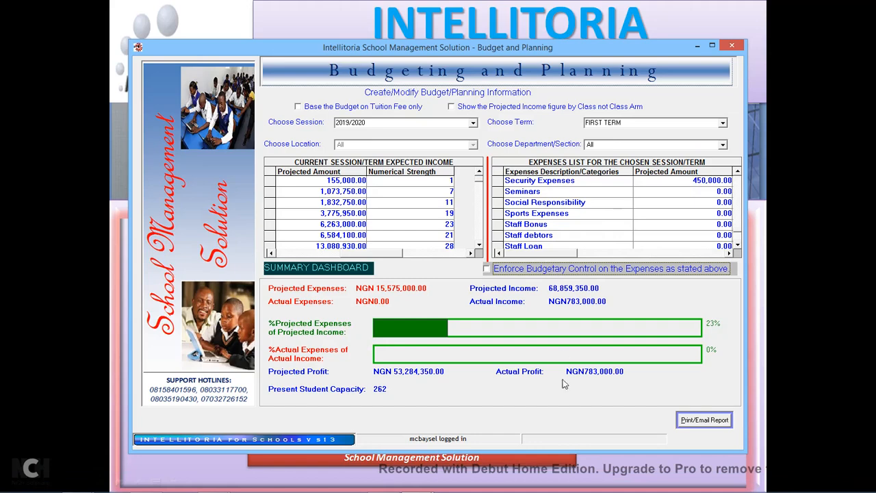
pyautogui.click(733, 47)
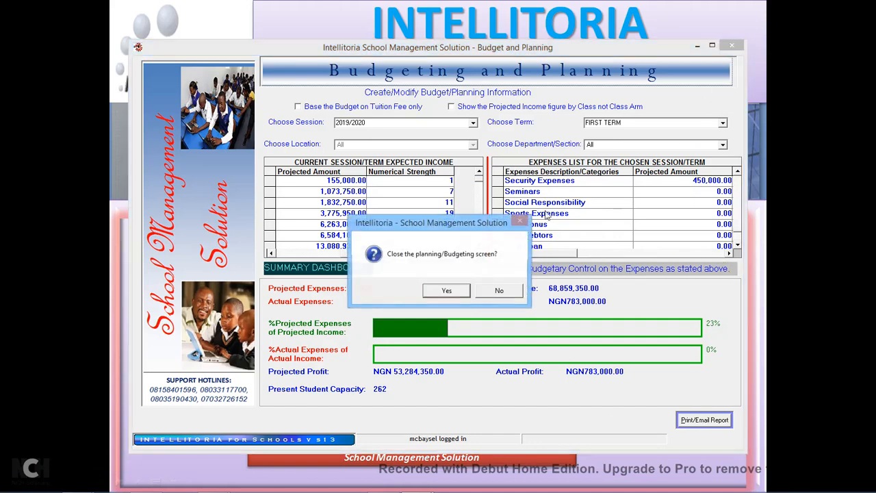
pyautogui.click(452, 296)
pyautogui.click(391, 89)
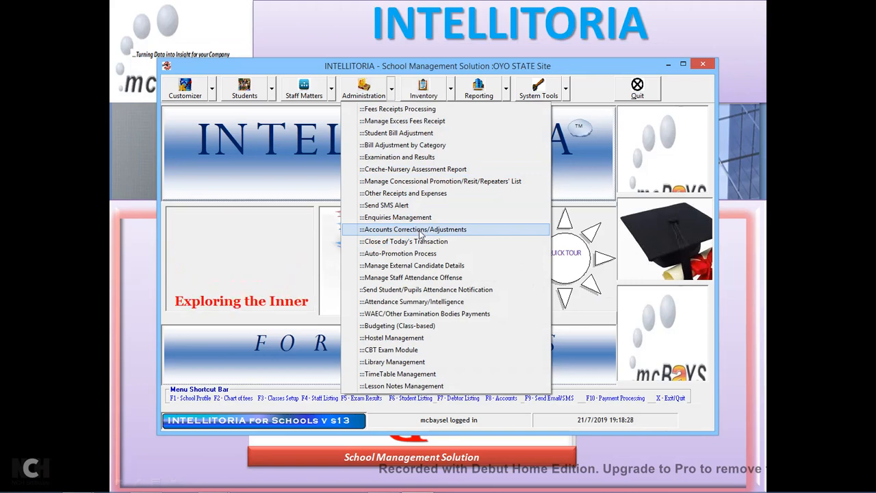
pyautogui.click(411, 194)
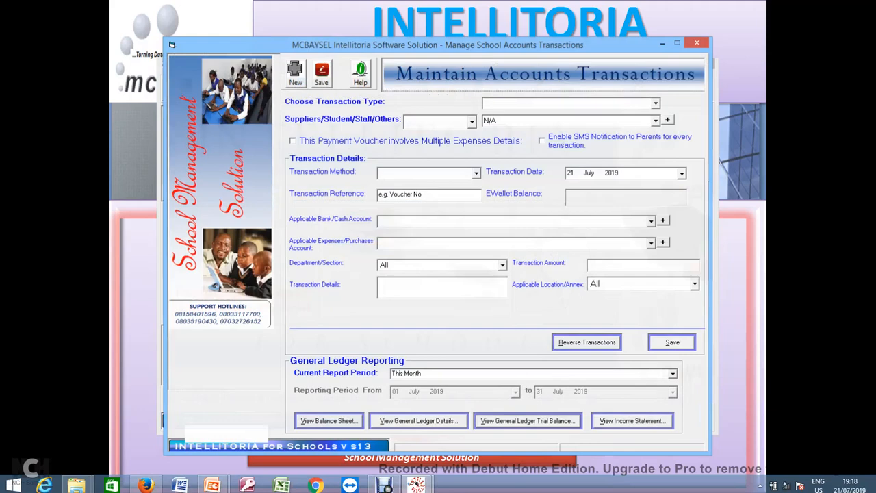
# Make the transaction a Payment to Staff, with the staff entry trimmed to SECURITY.
pyautogui.click(656, 104)
pyautogui.click(546, 126)
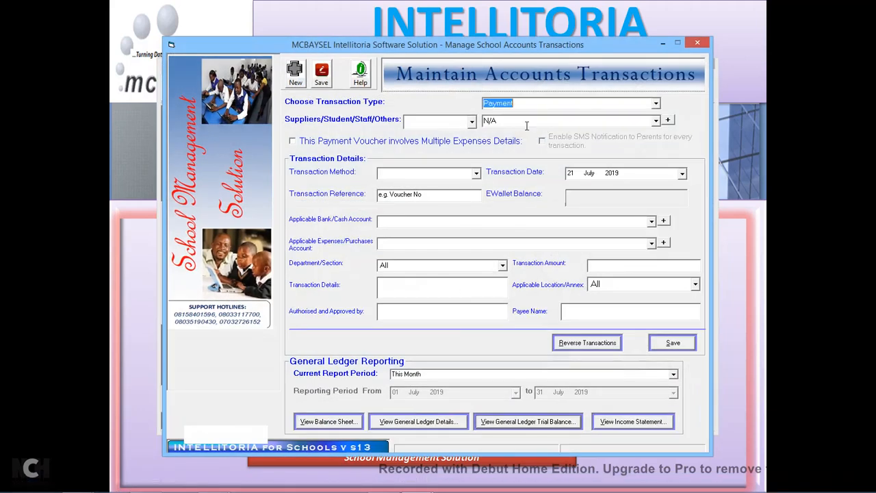
pyautogui.click(472, 122)
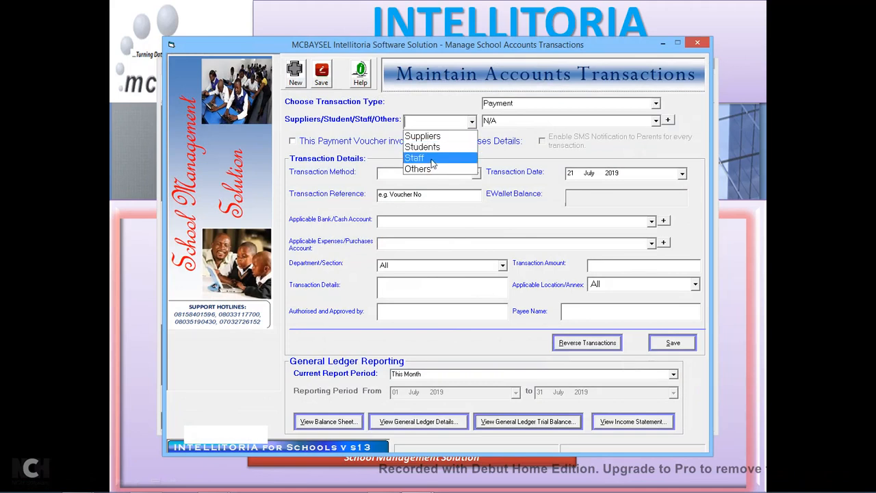
pyautogui.click(433, 159)
pyautogui.click(524, 120)
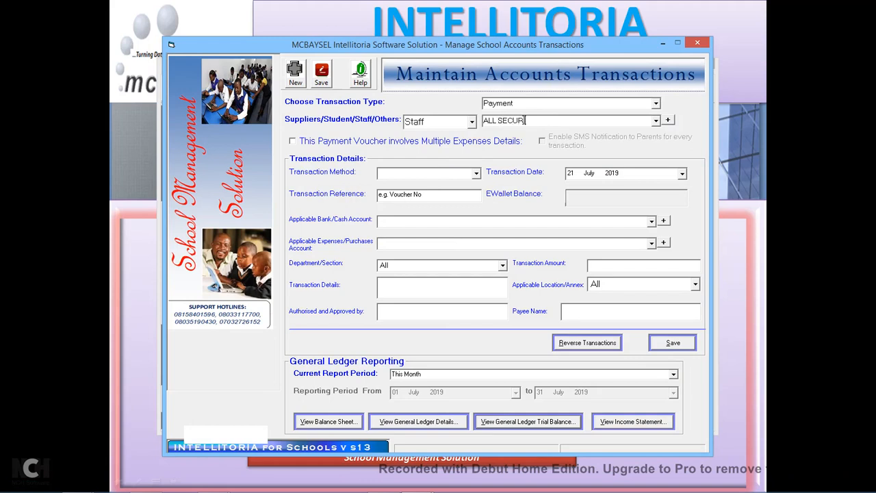
pyautogui.press('Delete')
pyautogui.press('Delete')
pyautogui.press('Delete')
pyautogui.press('Delete')
# Pay by Bank Deposit from UBA Bank, charged to Security Expenses.
pyautogui.click(477, 175)
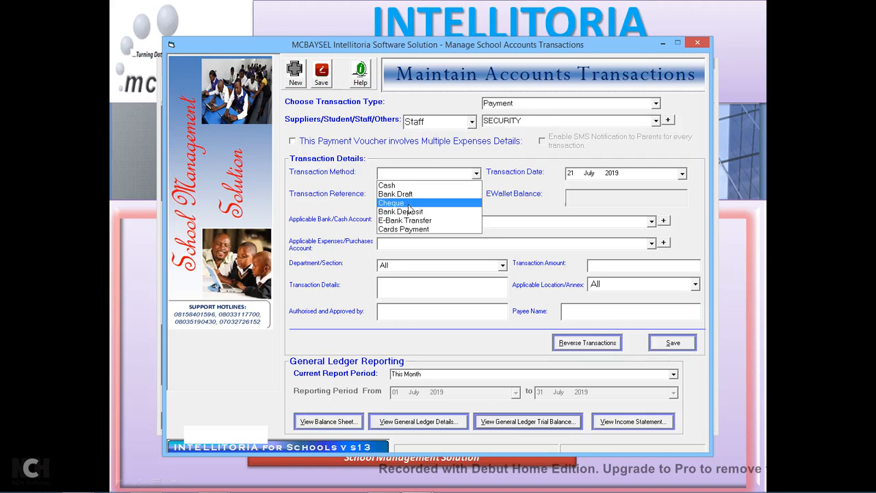
pyautogui.click(410, 212)
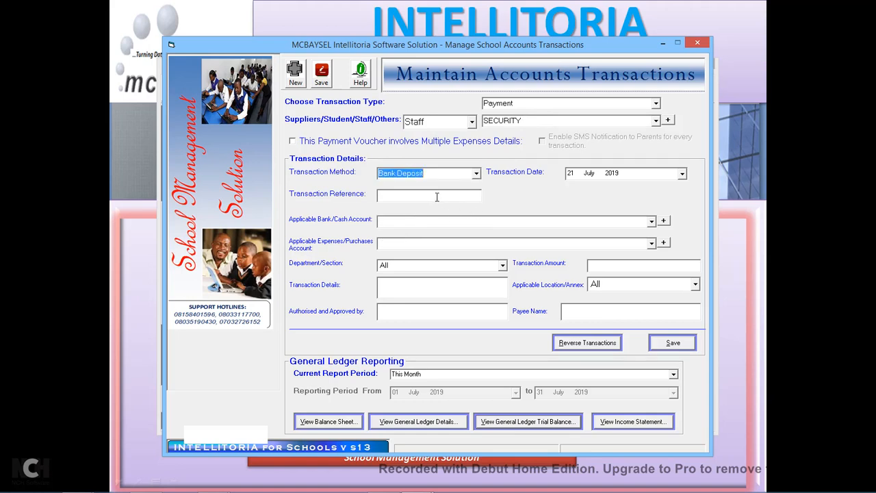
pyautogui.click(652, 222)
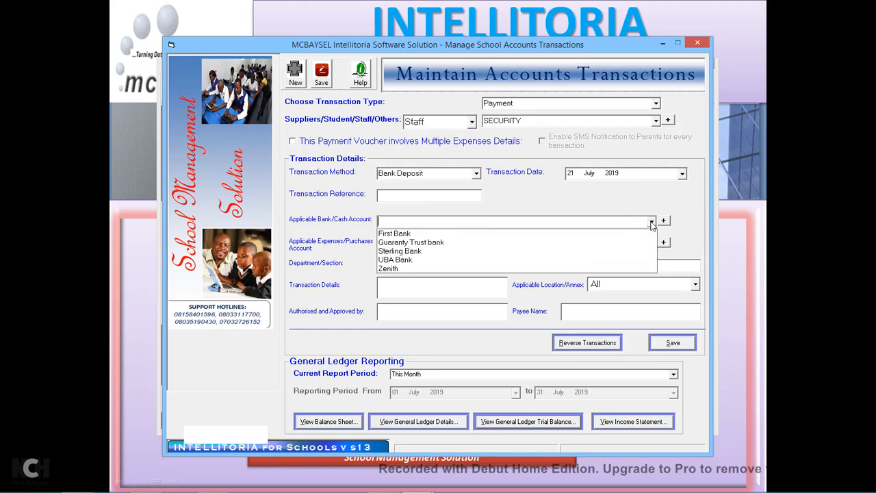
pyautogui.click(441, 261)
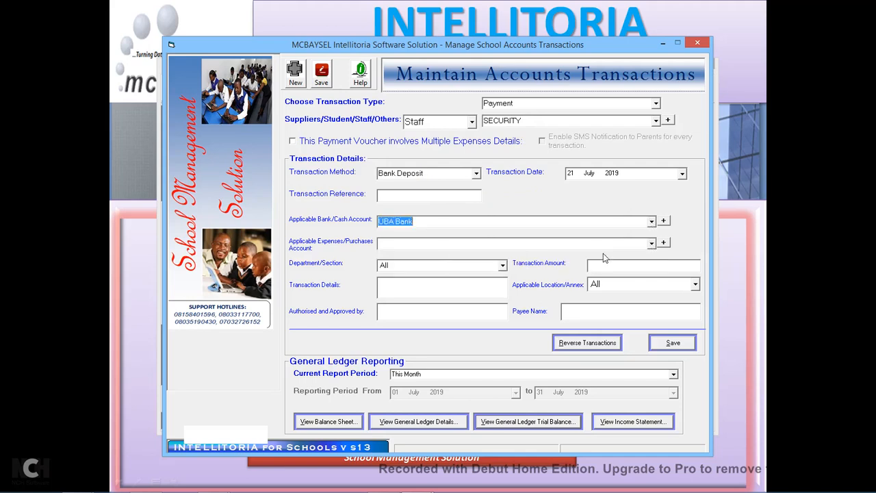
pyautogui.click(651, 245)
pyautogui.write('Sec')
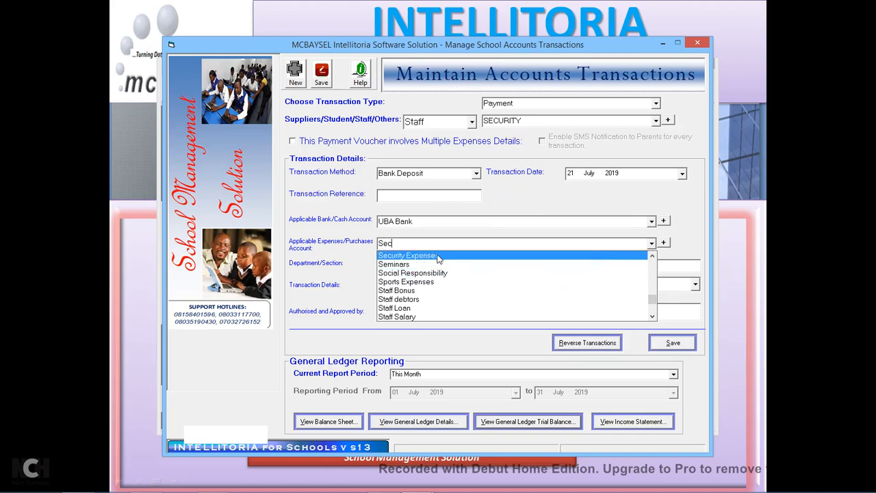
pyautogui.click(440, 259)
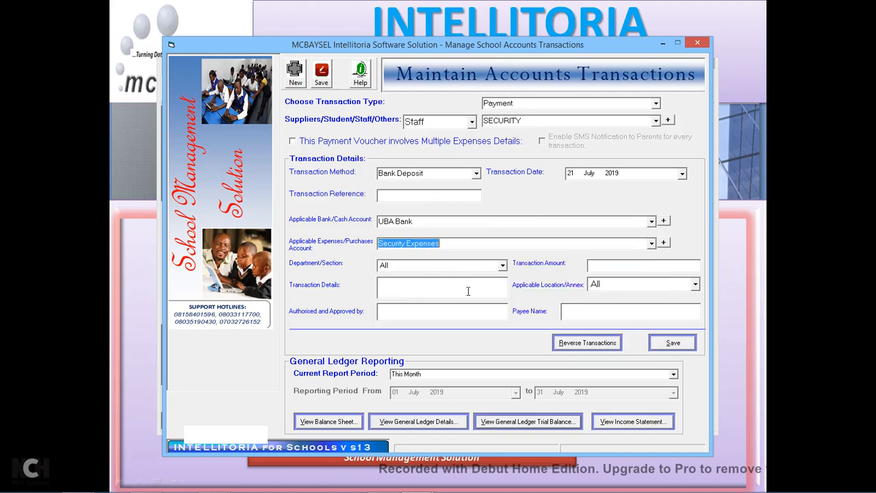
# Enter 400,000.00 for Security cameras, authorised by Director, payee Accountant, and save.
pyautogui.click(603, 268)
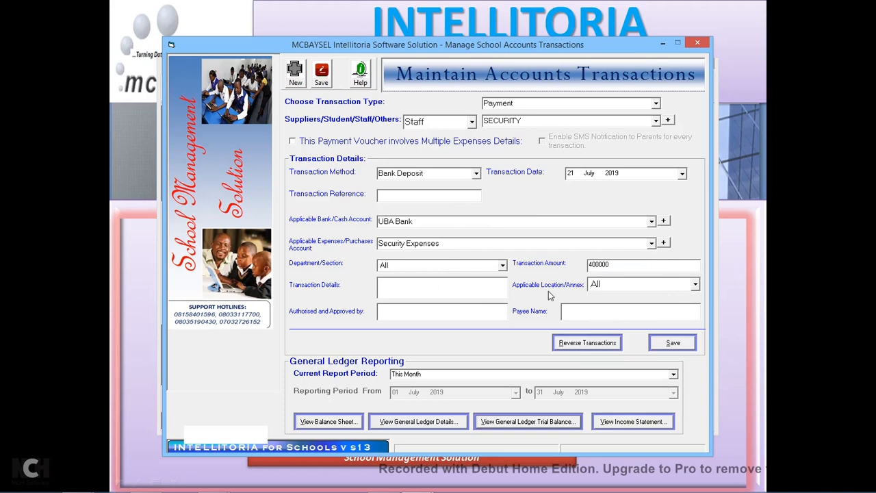
pyautogui.click(477, 290)
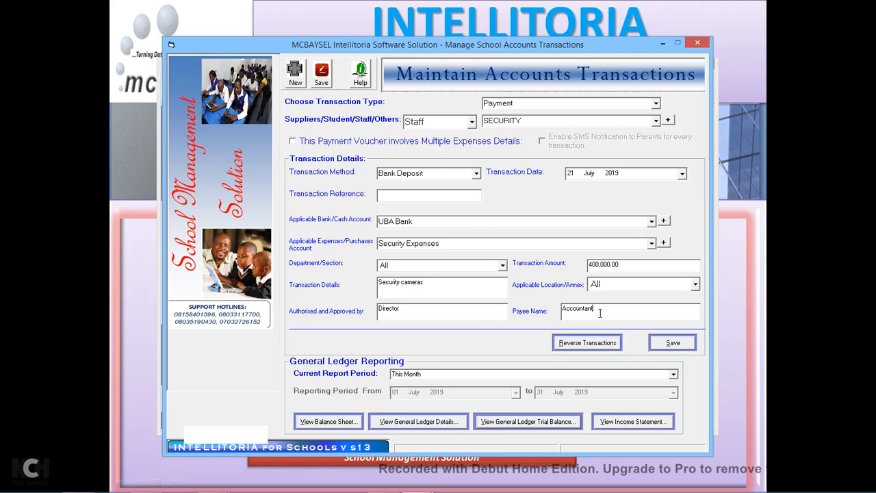
pyautogui.click(669, 346)
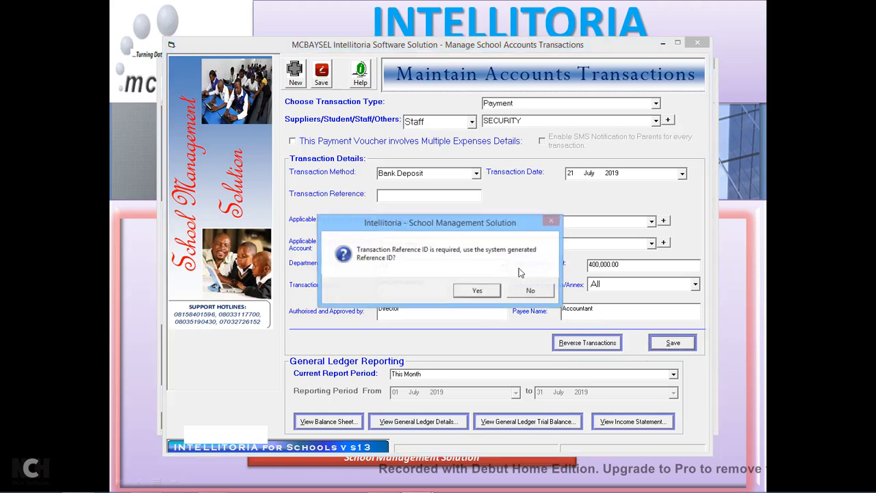
# Accept reference Deposit_016747 and acknowledge the successful save.
pyautogui.click(493, 295)
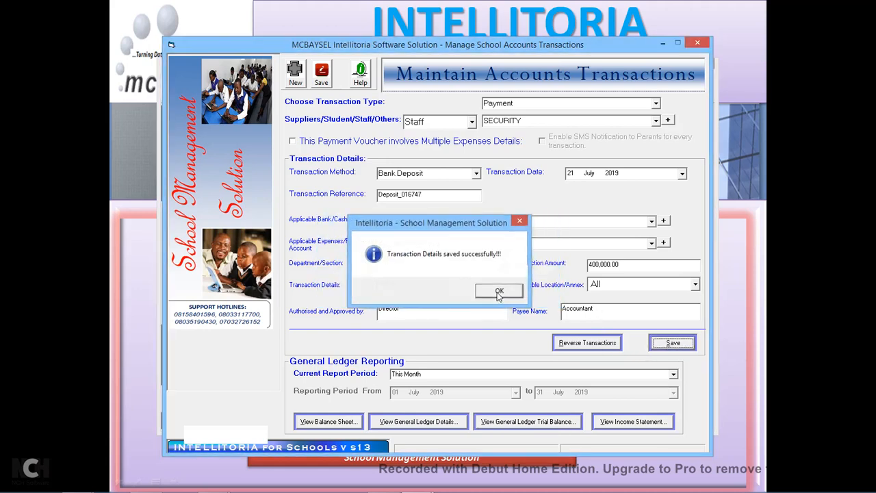
pyautogui.click(497, 293)
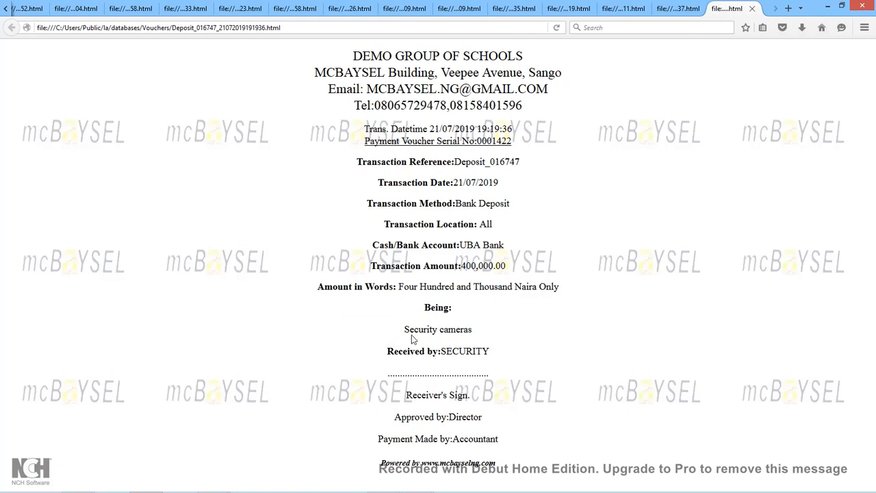
# Review the voucher's description, signature line and 400,000.00 amount, then minimise Firefox.
pyautogui.moveTo(405, 331); pyautogui.dragTo(475, 351)
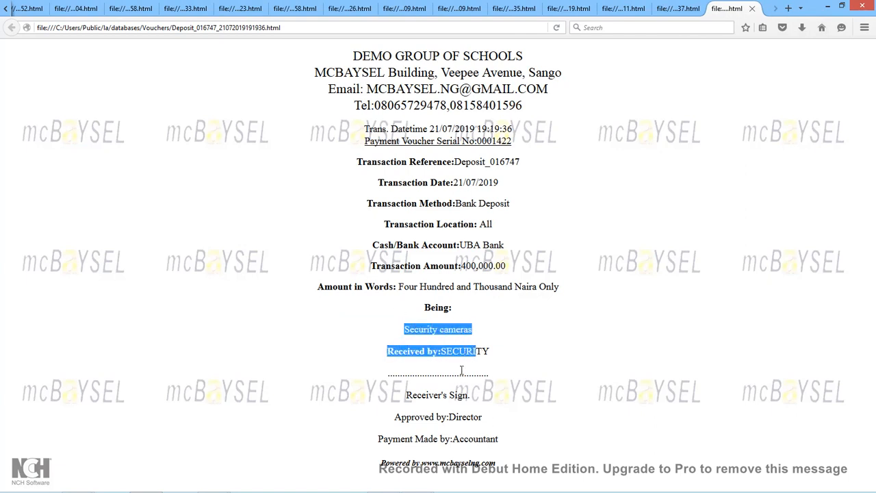
pyautogui.click(391, 387)
pyautogui.moveTo(395, 374); pyautogui.dragTo(499, 384)
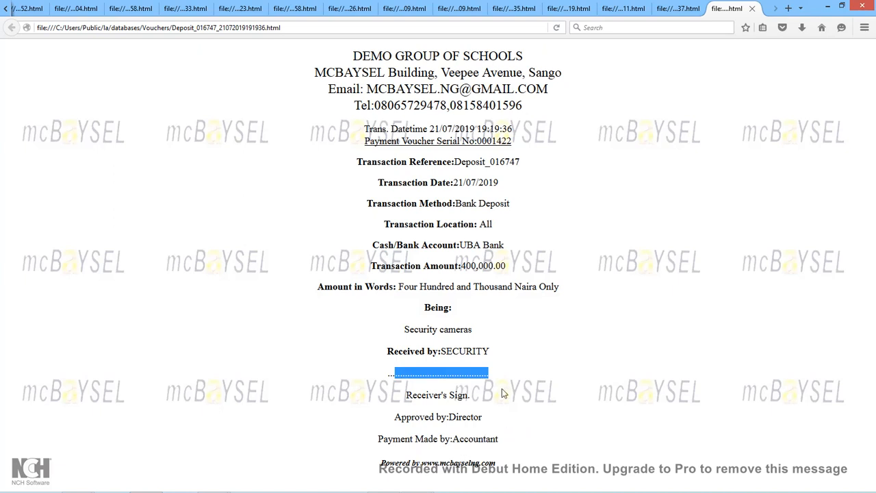
pyautogui.click(582, 309)
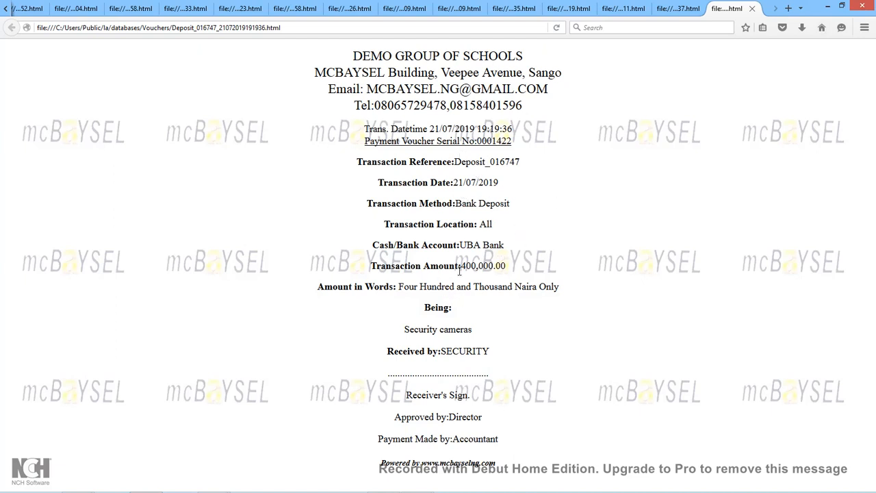
pyautogui.moveTo(462, 268); pyautogui.dragTo(531, 267)
pyautogui.click(532, 266)
pyautogui.click(828, 8)
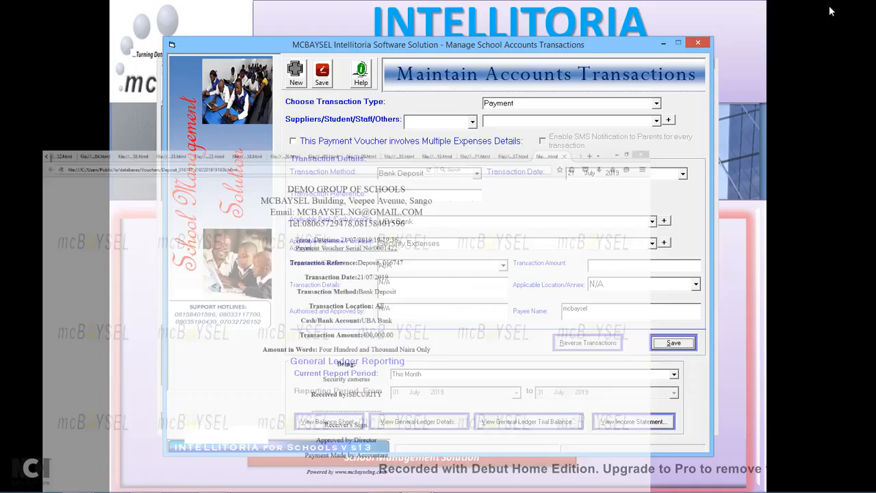
# Close Maintain Accounts Transactions and return the slideshow to its thank-you slide.
pyautogui.click(697, 44)
pyautogui.click(486, 291)
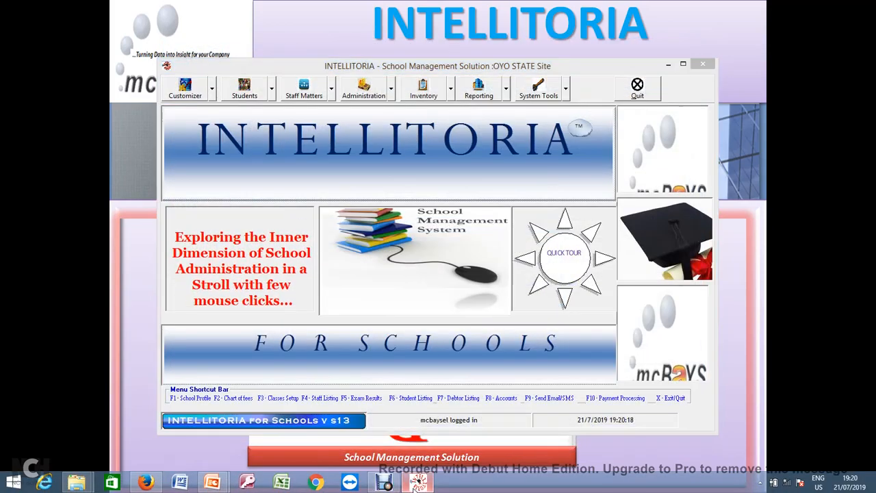
pyautogui.click(400, 488)
pyautogui.click(414, 490)
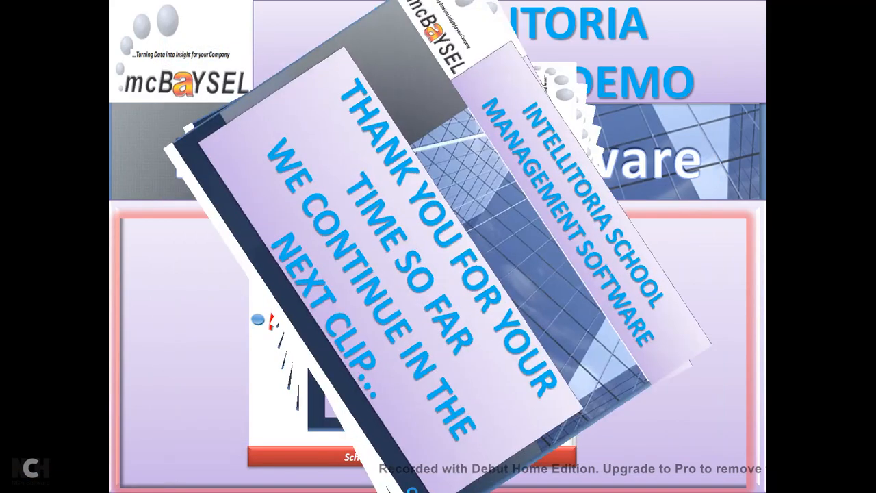
# End the slideshow, minimise PowerPoint and restore the Intellitoria main window.
pyautogui.press('Escape')
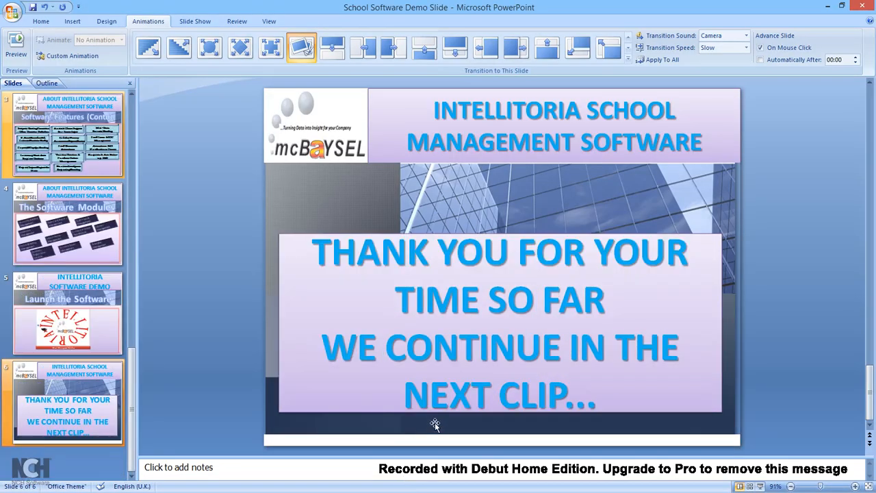
pyautogui.click(828, 5)
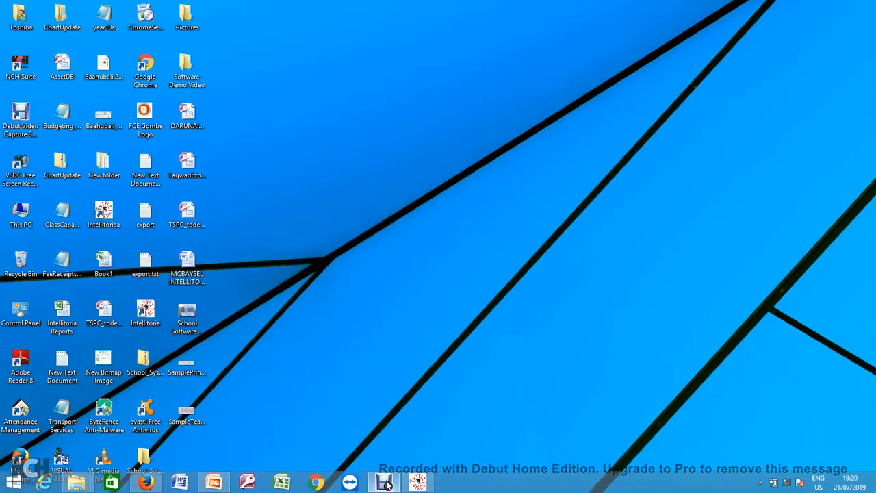
pyautogui.moveTo(408, 487)
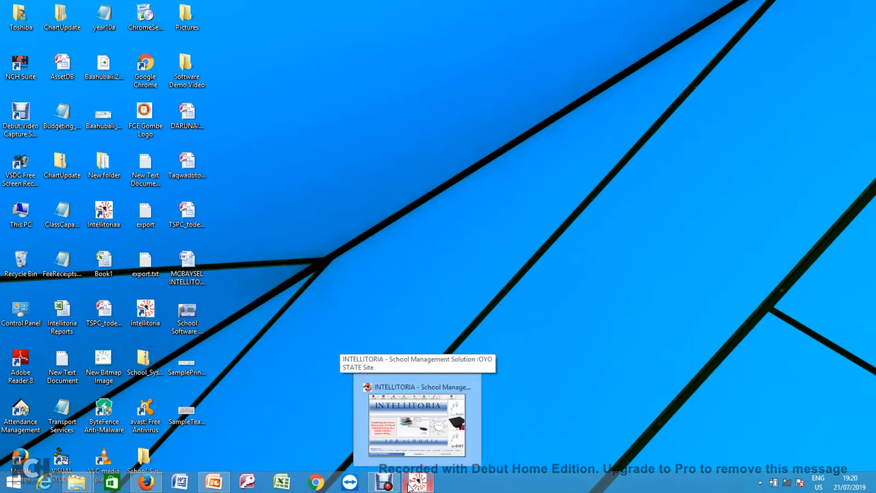
pyautogui.click(409, 487)
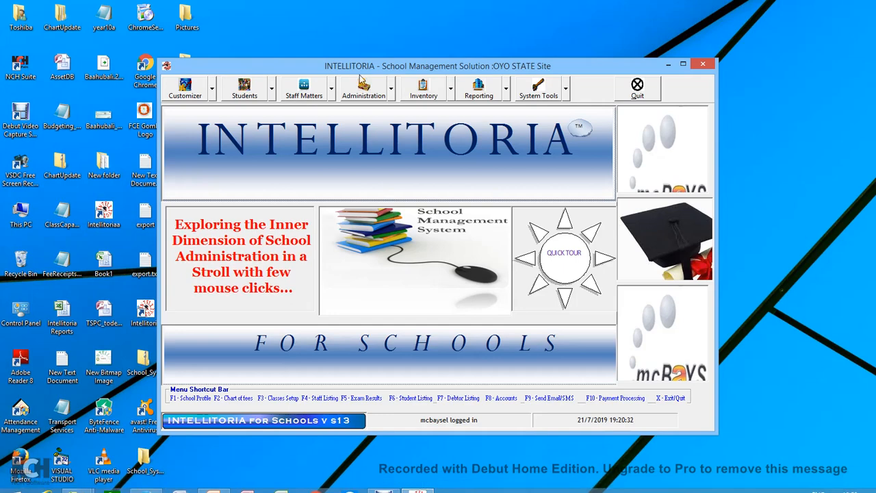
# Open class-based Budgeting under Administration and load session 2019/2020, FIRST TERM.
pyautogui.click(391, 93)
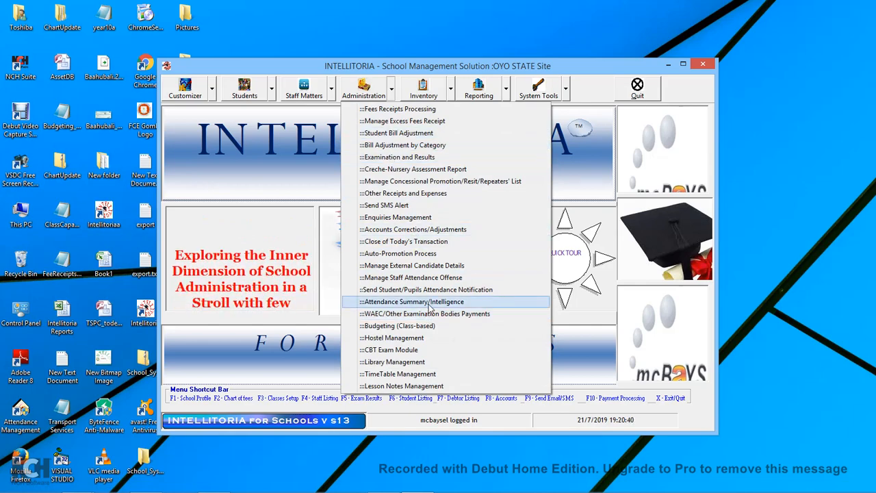
pyautogui.click(423, 327)
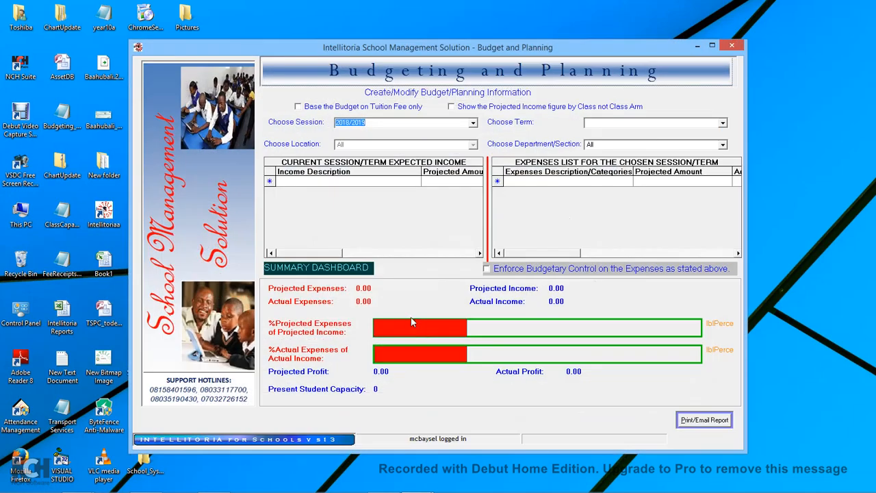
pyautogui.click(723, 122)
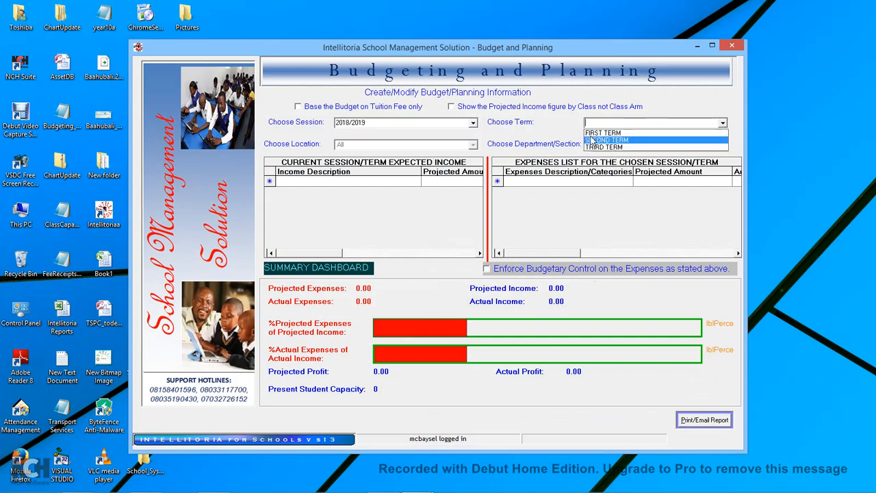
pyautogui.click(475, 128)
pyautogui.click(473, 123)
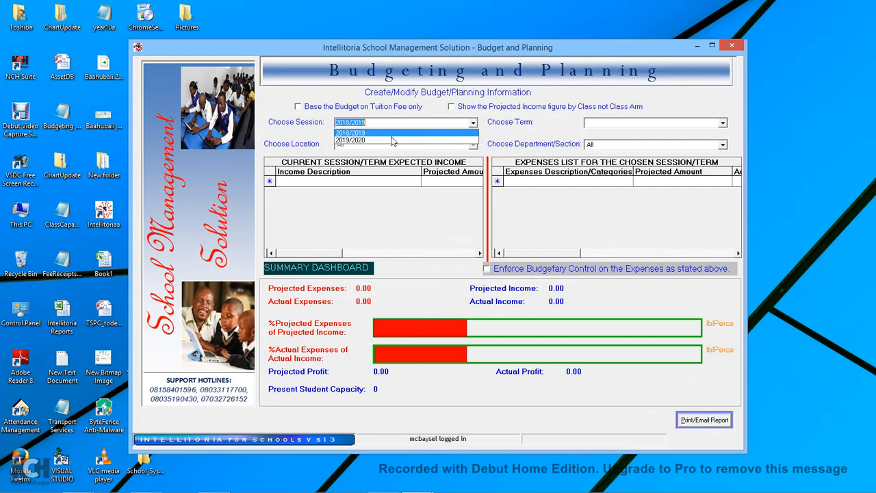
pyautogui.click(357, 141)
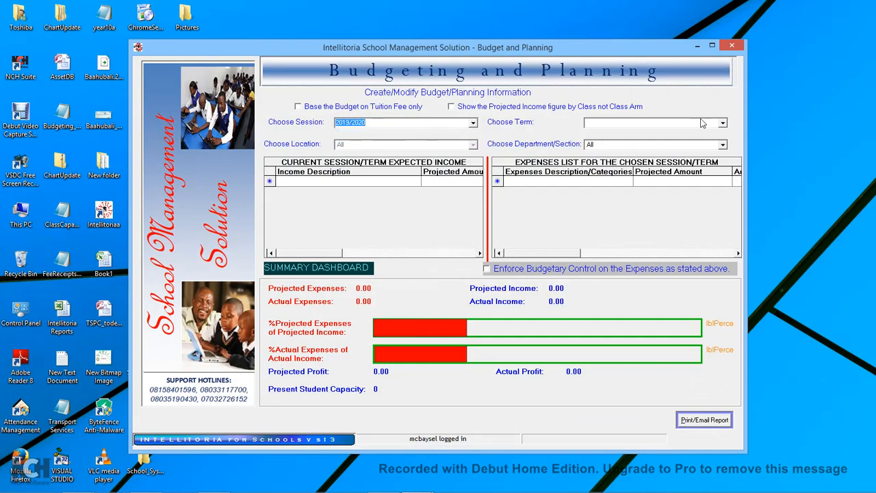
pyautogui.click(723, 123)
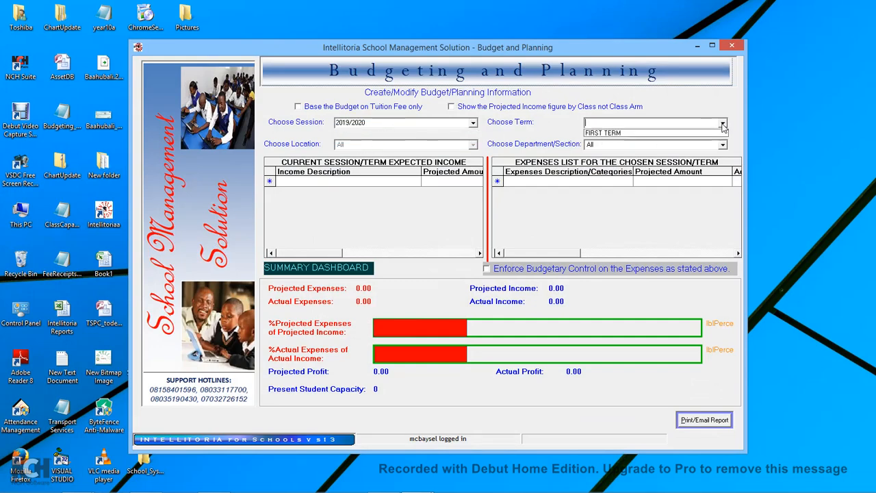
pyautogui.click(606, 133)
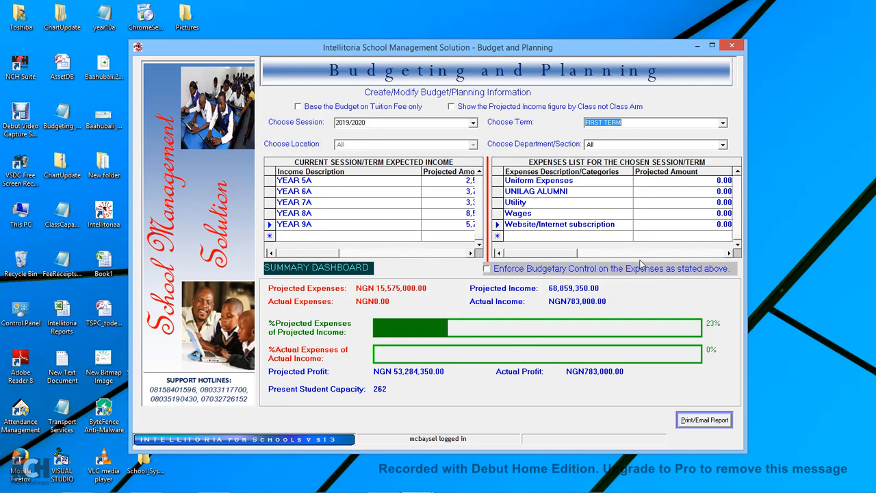
# Review the expenses grid, including actual values, then request the Print/Email budgeting report.
pyautogui.click(728, 254)
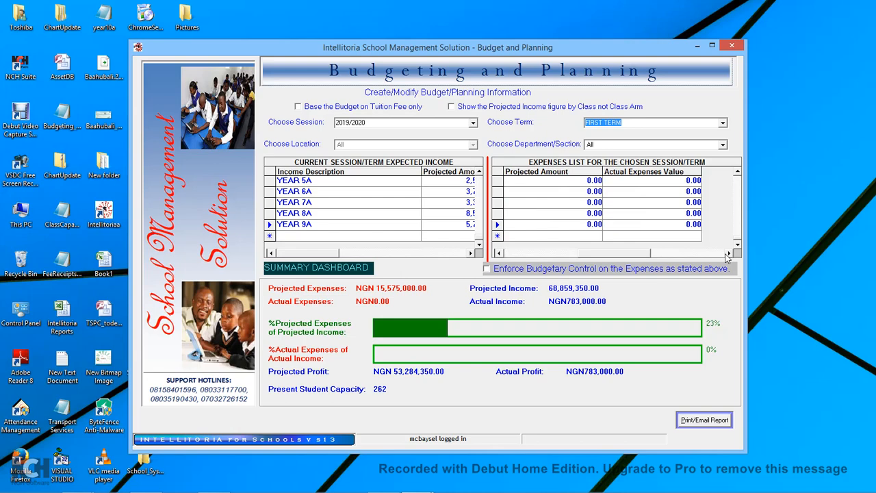
pyautogui.click(738, 173)
pyautogui.click(738, 172)
pyautogui.click(738, 172)
pyautogui.click(738, 172)
pyautogui.click(738, 172)
pyautogui.click(738, 173)
pyautogui.click(738, 172)
pyautogui.click(738, 173)
pyautogui.click(739, 173)
pyautogui.click(739, 173)
pyautogui.click(738, 173)
pyautogui.click(738, 172)
pyautogui.click(739, 175)
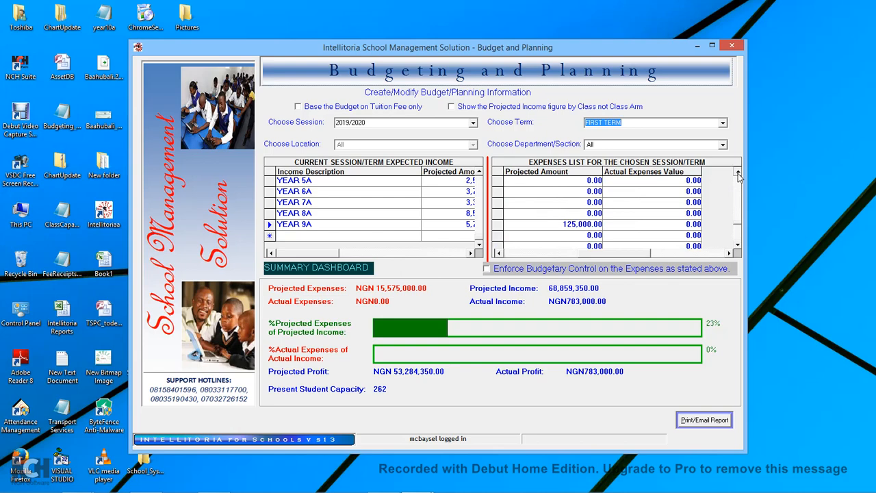
pyautogui.click(737, 236)
pyautogui.click(738, 243)
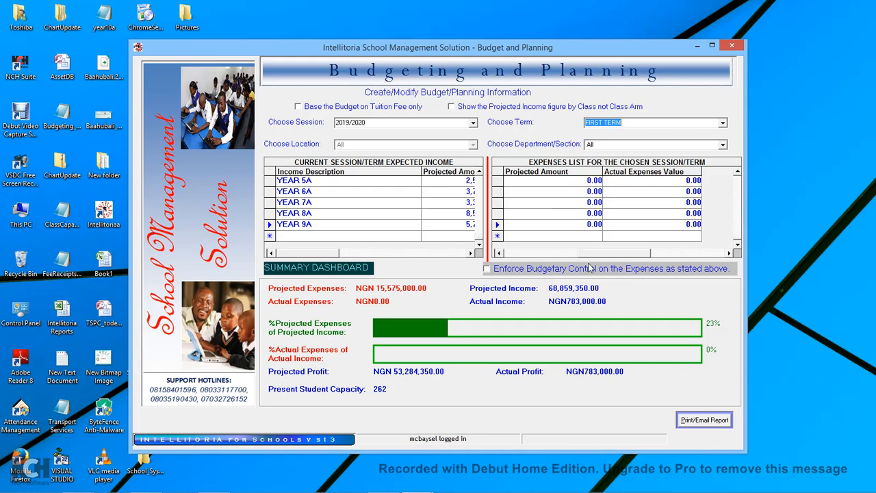
pyautogui.click(506, 254)
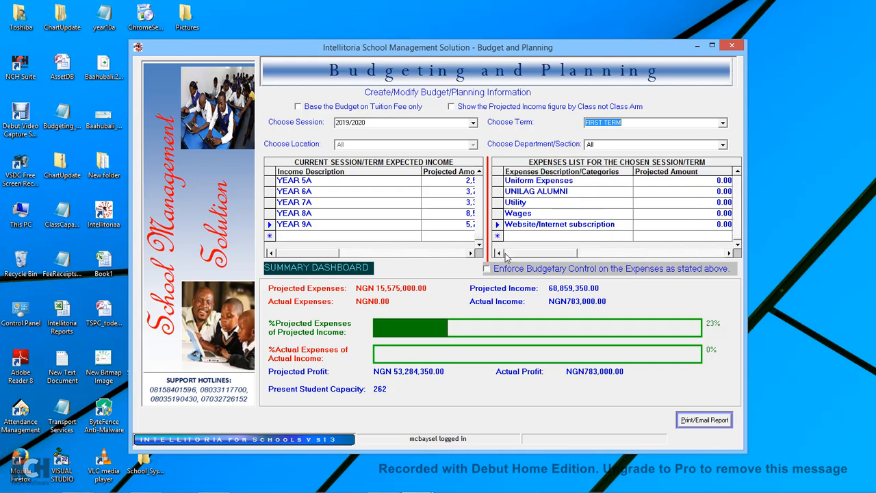
pyautogui.click(705, 420)
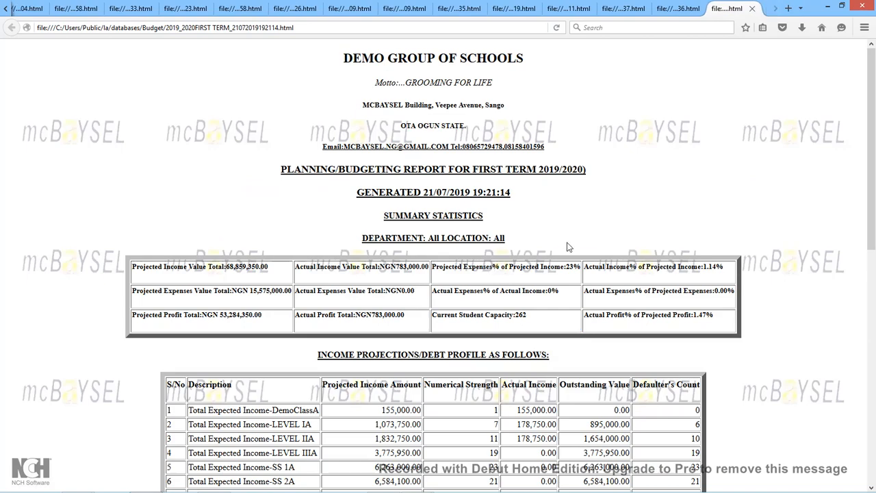
# Scroll the Firefox report to the summary statistics and per-class income projections, e.g. SS 3A.
pyautogui.scroll(-3, 568, 247)
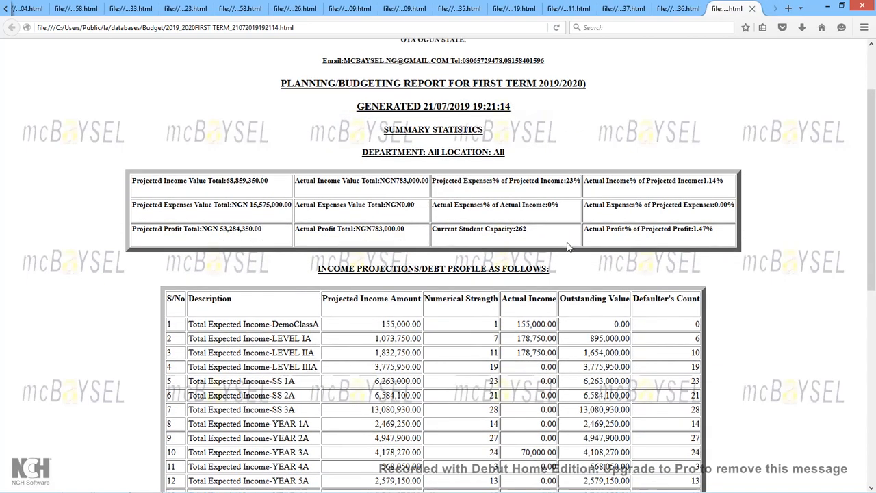
pyautogui.scroll(-2, 567, 247)
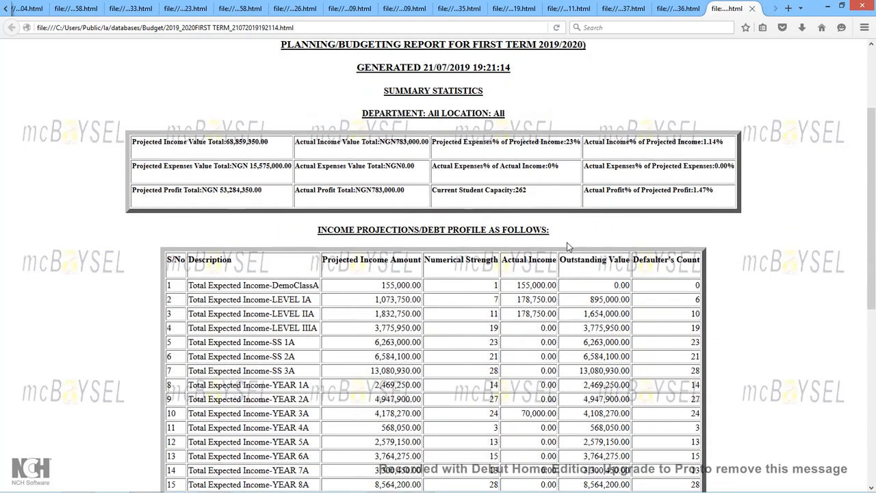
pyautogui.scroll(-1, 567, 247)
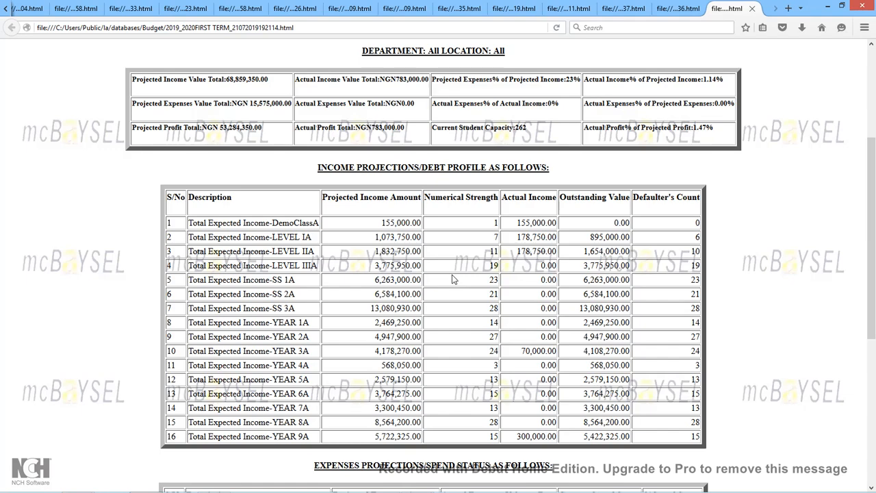
# Highlight DemoClassA's actual income, outstanding and defaulter figures, then Security Expenses projected and actual amounts.
pyautogui.scroll(-2, 452, 280)
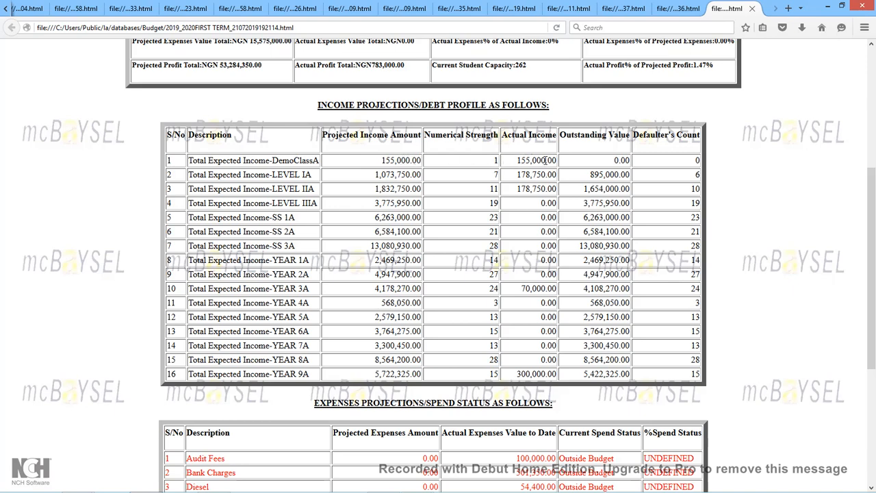
pyautogui.moveTo(517, 160); pyautogui.dragTo(551, 161)
pyautogui.moveTo(616, 160); pyautogui.dragTo(634, 160)
pyautogui.moveTo(693, 162); pyautogui.dragTo(706, 168)
pyautogui.scroll(-5, 584, 202)
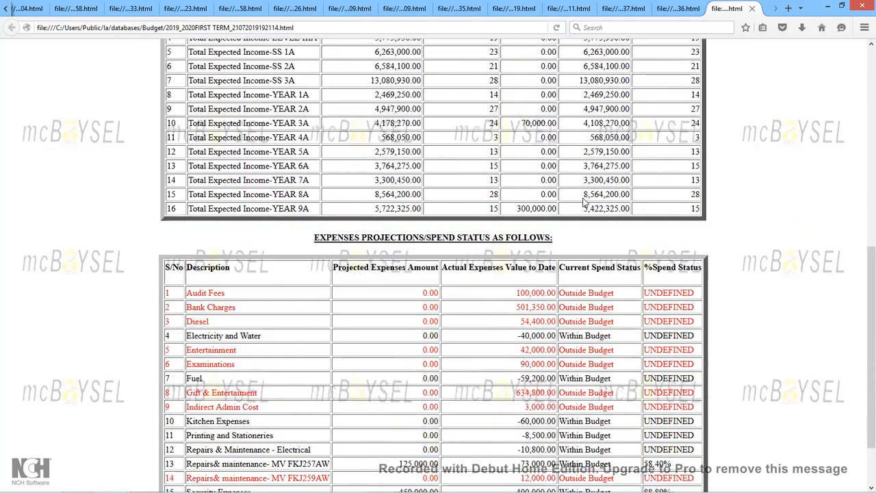
pyautogui.scroll(-2, 584, 202)
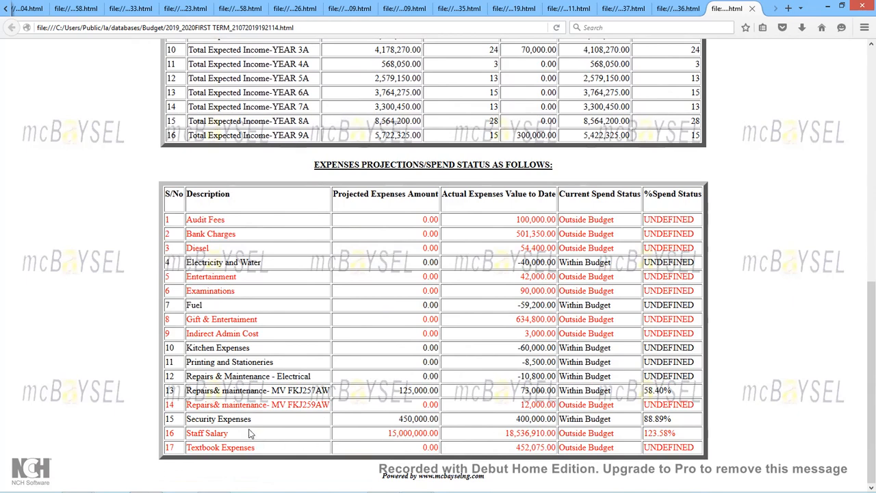
pyautogui.moveTo(400, 419); pyautogui.dragTo(435, 421)
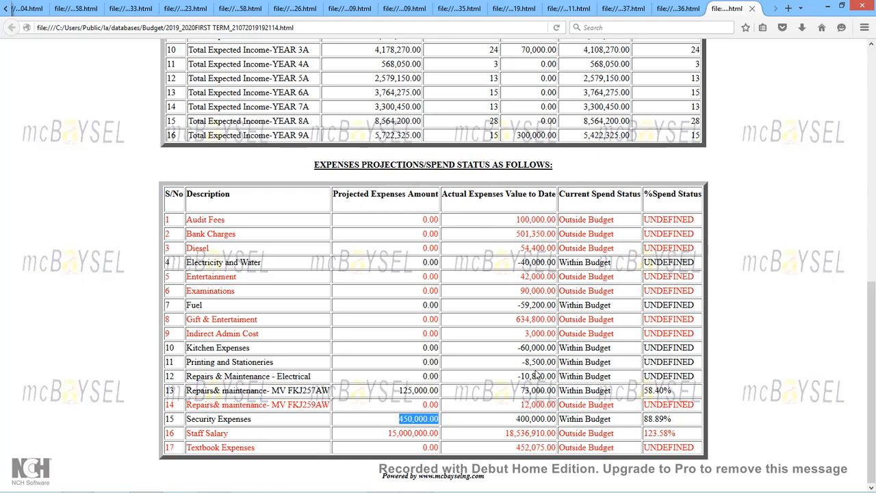
pyautogui.moveTo(517, 420); pyautogui.dragTo(611, 428)
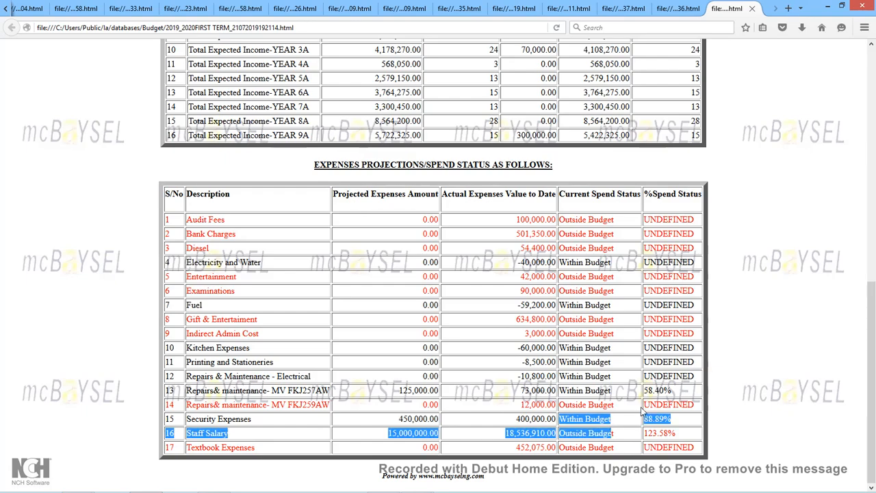
pyautogui.click(641, 408)
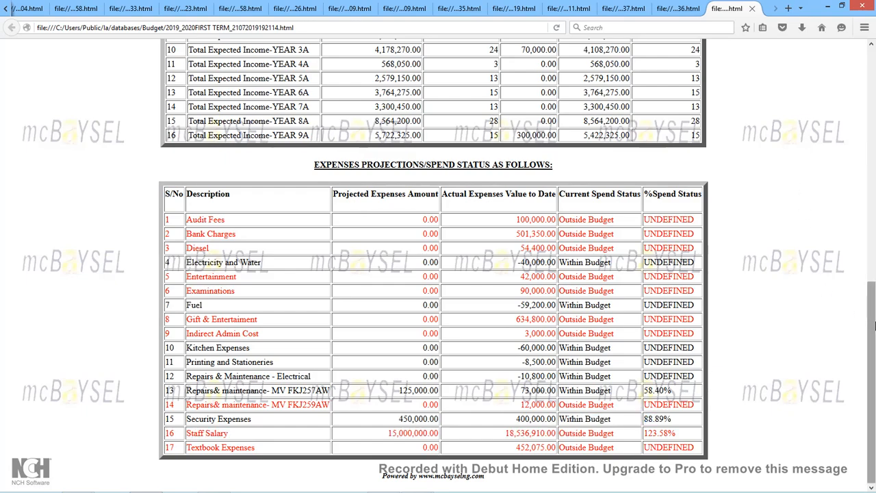
pyautogui.moveTo(874, 328)
pyautogui.mouseDown()
pyautogui.moveTo(861, 137)
pyautogui.moveTo(866, 331)
pyautogui.mouseUp()
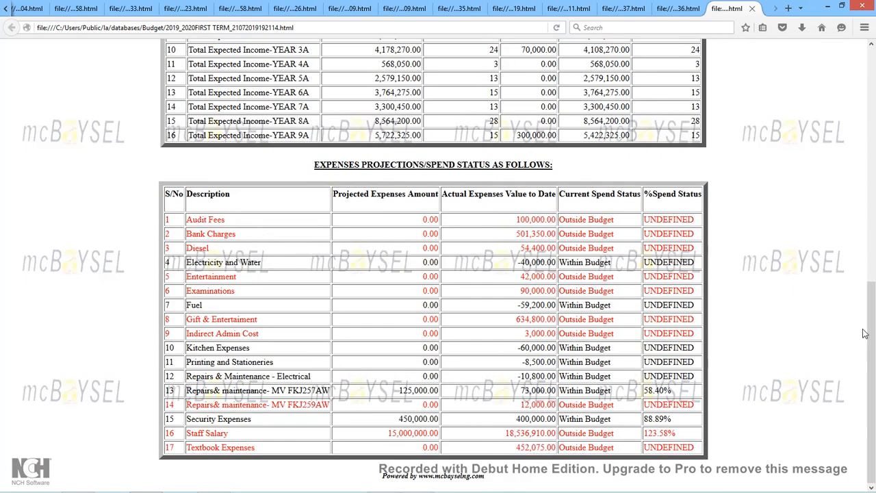
# Return to Intellitoria, decline emailing the budget report, and close the Budgeting and Planning screen.
pyautogui.click(827, 9)
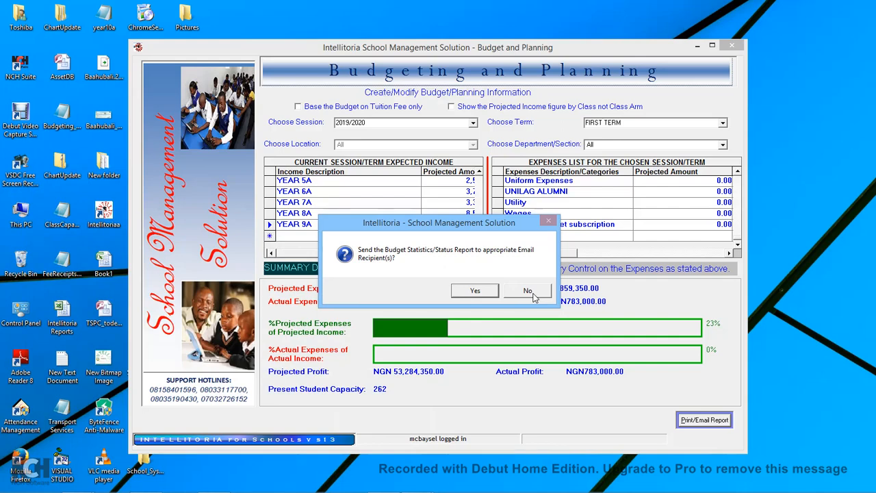
pyautogui.click(531, 292)
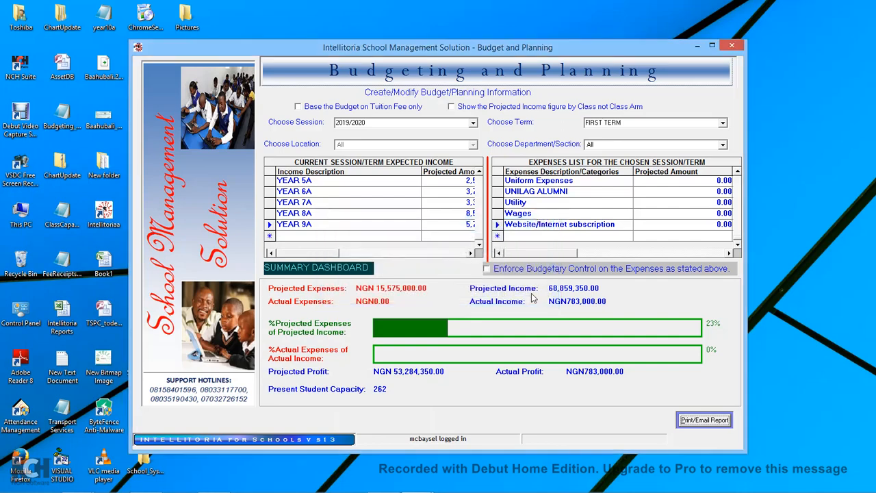
pyautogui.click(734, 48)
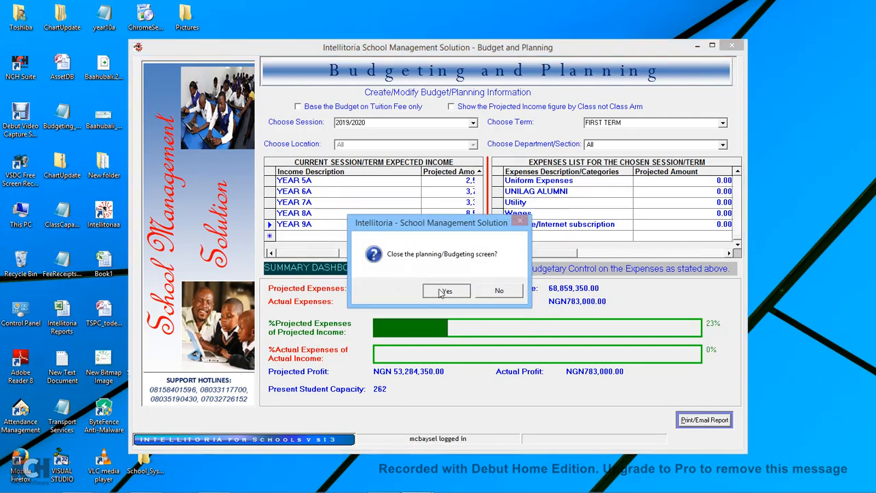
pyautogui.click(438, 290)
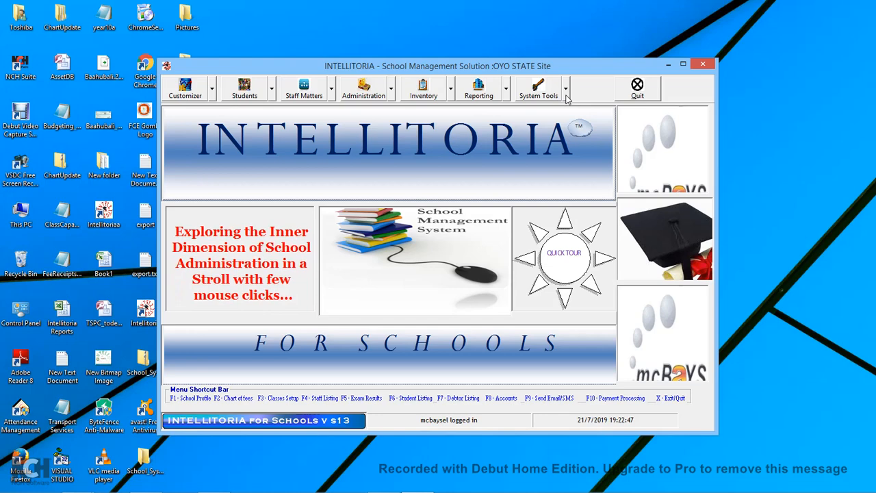
# Choose General Ledger Trial Balance from the reports list and acknowledge the report-period note.
pyautogui.click(507, 98)
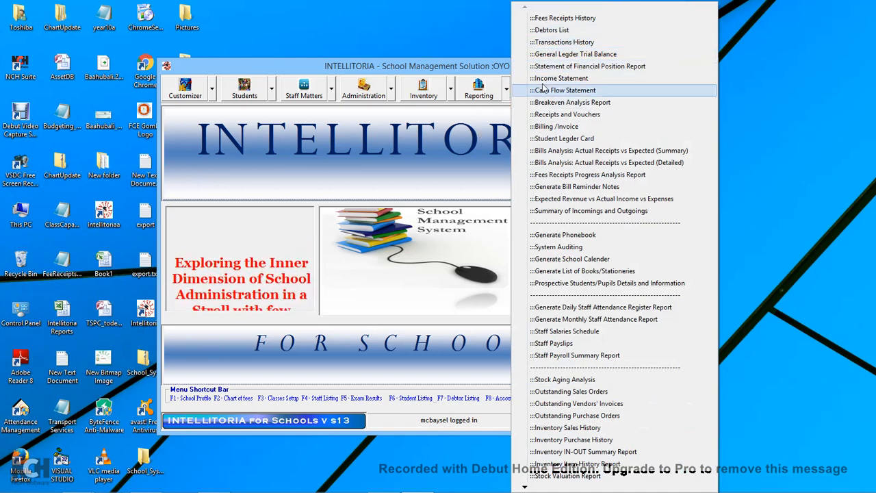
pyautogui.click(598, 57)
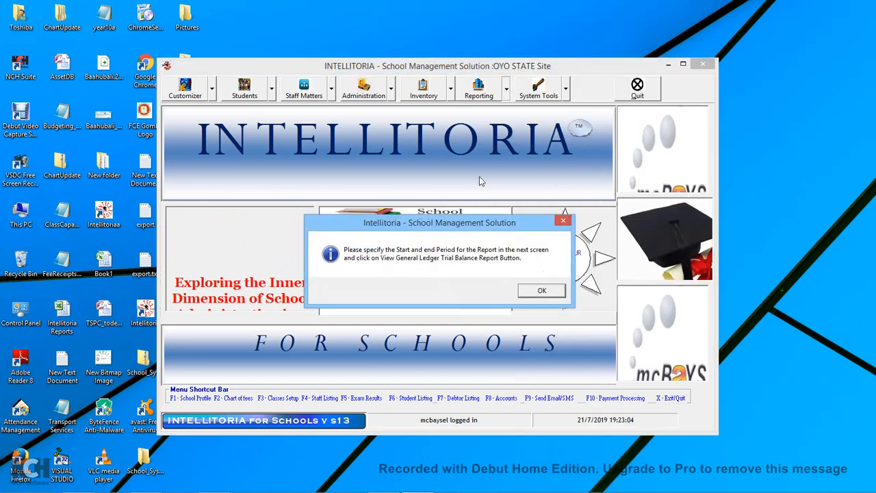
pyautogui.click(528, 288)
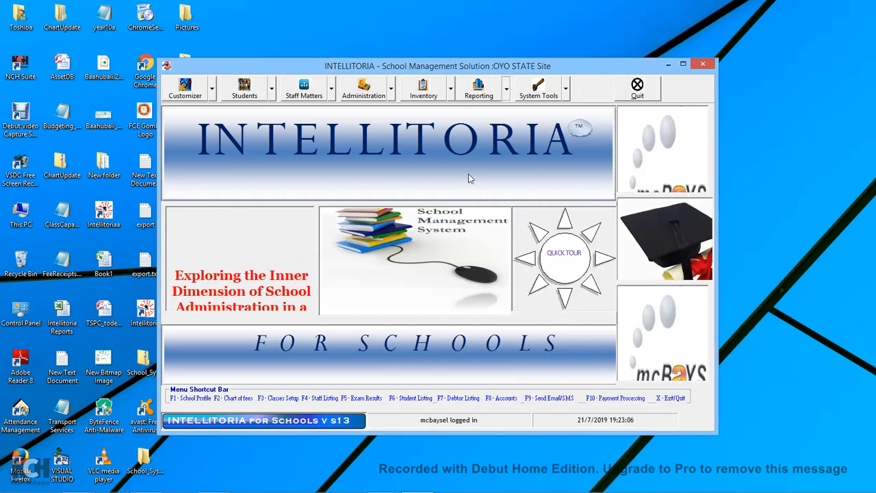
# With F8, set the report period to Today and generate the trial balance, excluding past imported transactions.
pyautogui.press('F8')
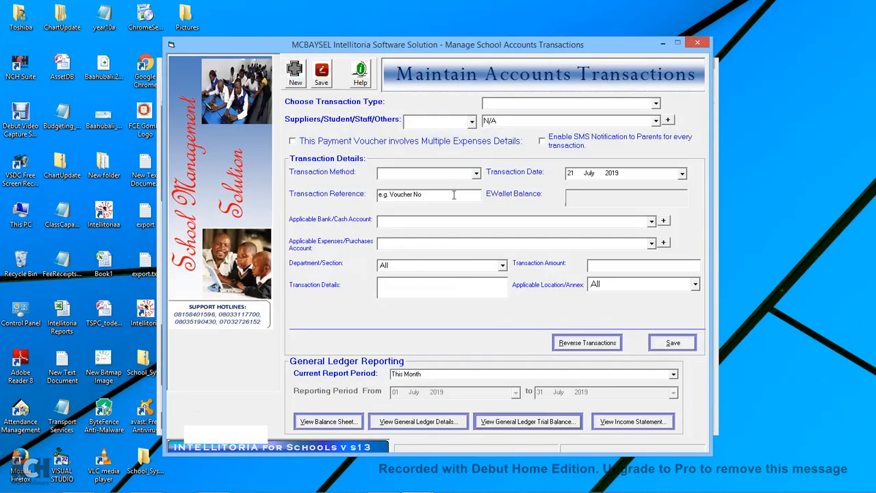
pyautogui.click(673, 375)
pyautogui.moveTo(673, 411); pyautogui.dragTo(674, 395)
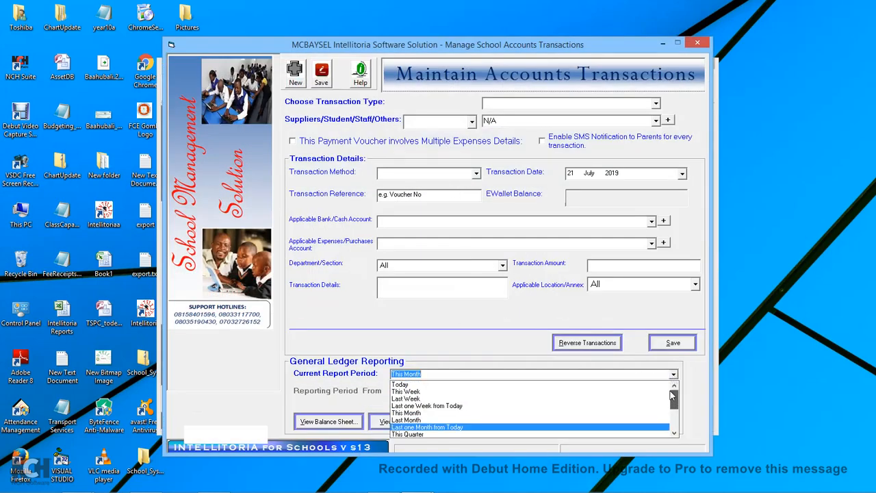
pyautogui.click(461, 385)
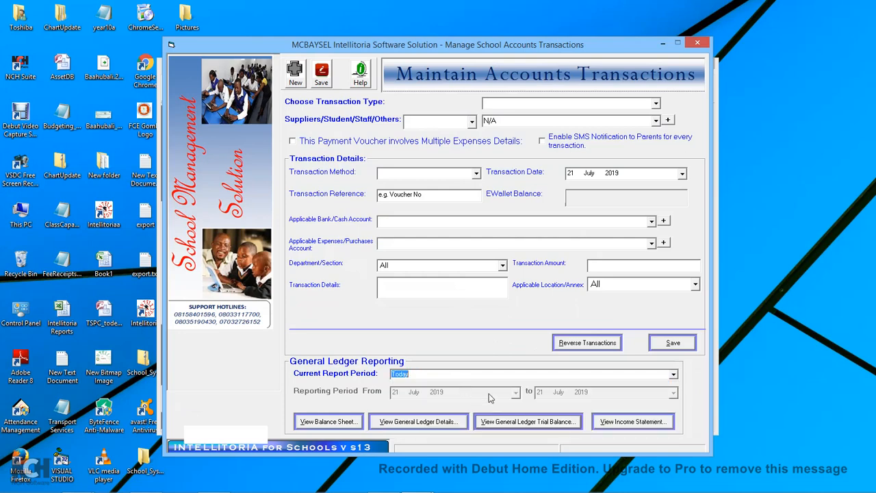
pyautogui.click(544, 422)
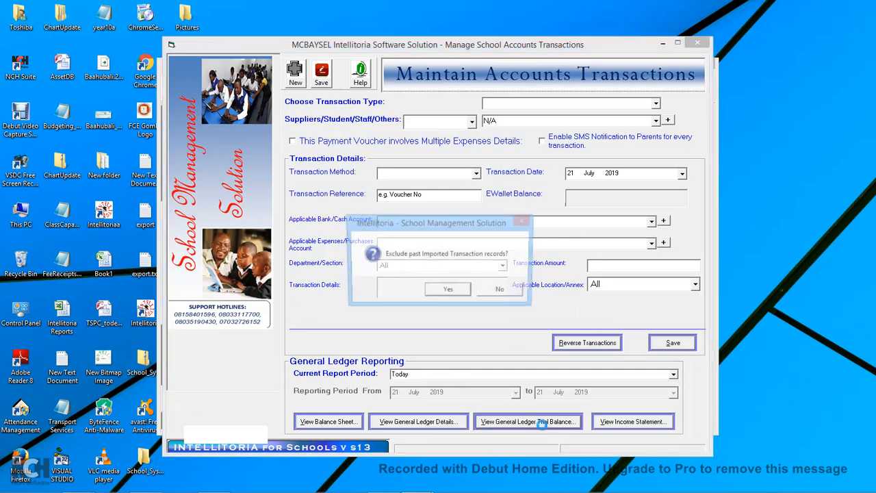
pyautogui.click(458, 293)
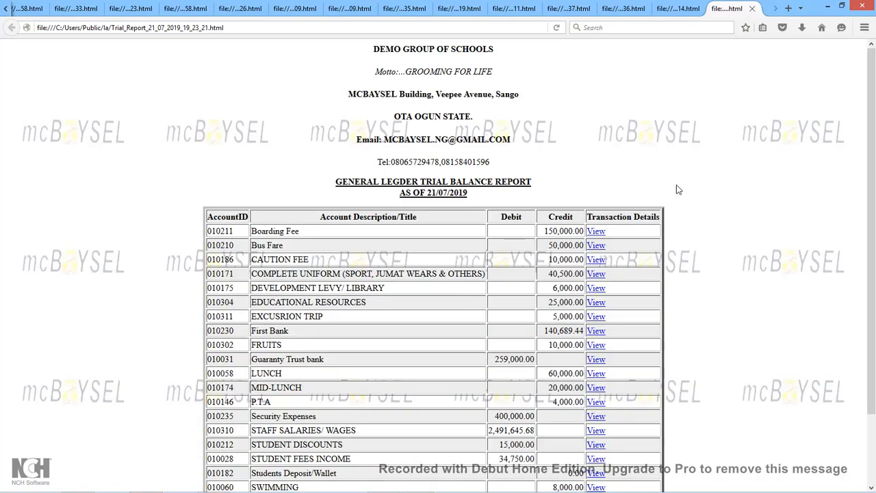
# Review the trial balance and the Zenith account's transaction details, then return to the trial balance.
pyautogui.scroll(-2, 678, 189)
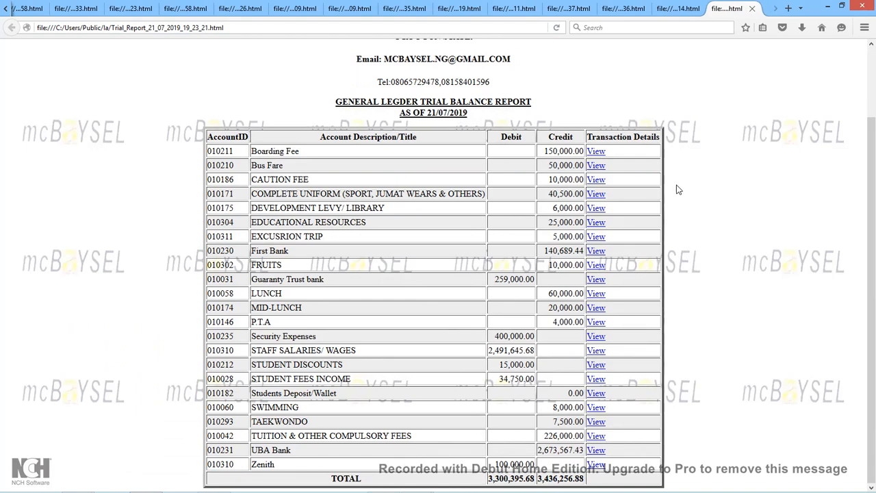
pyautogui.scroll(1, 678, 190)
pyautogui.scroll(-1, 678, 190)
pyautogui.moveTo(873, 249)
pyautogui.mouseDown()
pyautogui.moveTo(873, 235)
pyautogui.moveTo(873, 244)
pyautogui.mouseUp()
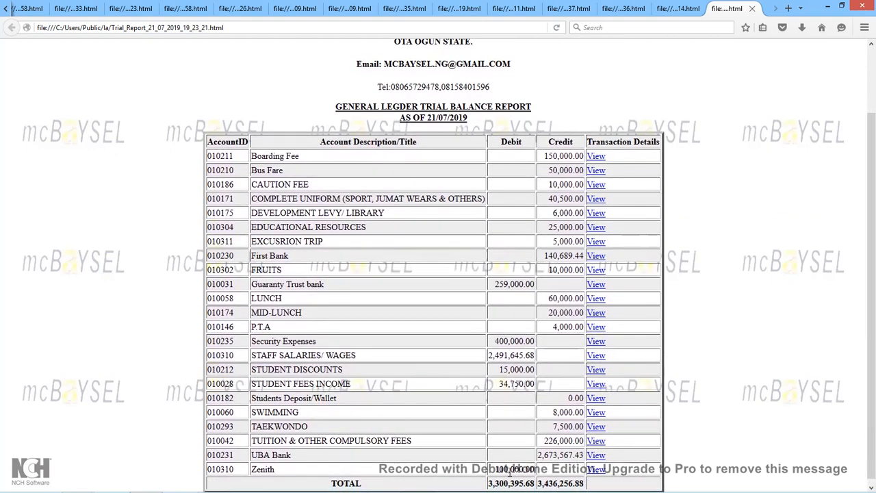
pyautogui.click(597, 473)
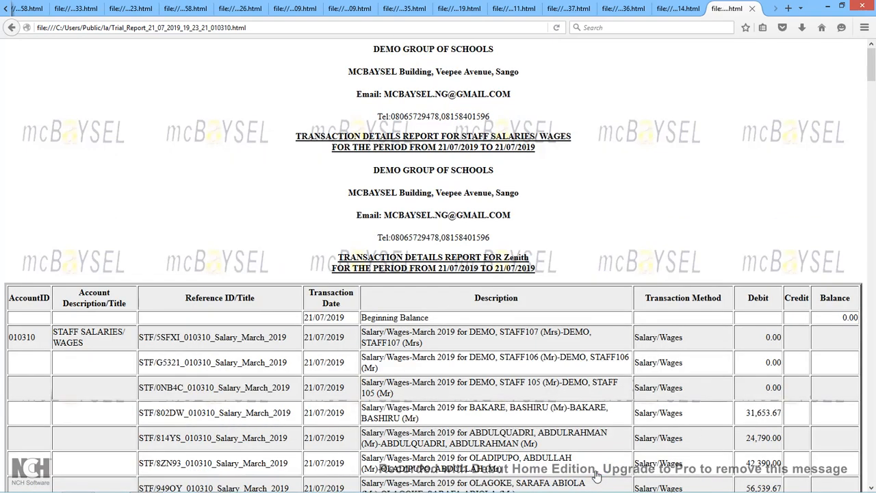
pyautogui.scroll(-15, 587, 356)
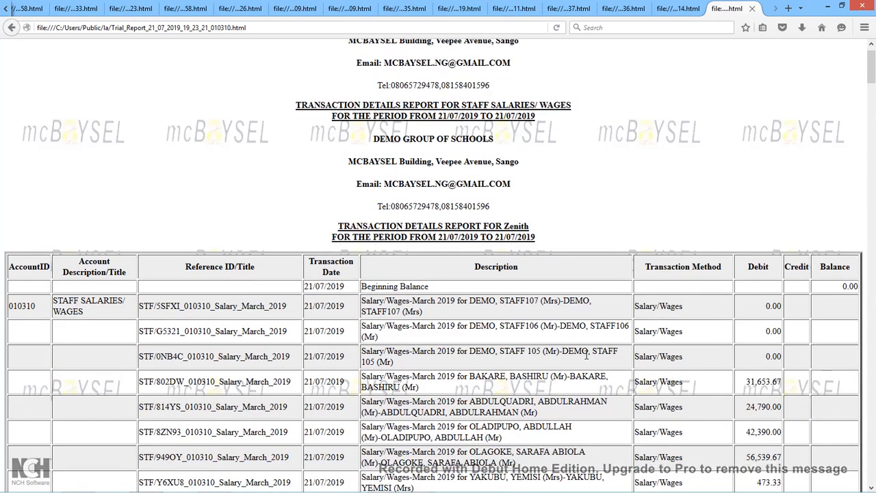
pyautogui.scroll(-15, 587, 356)
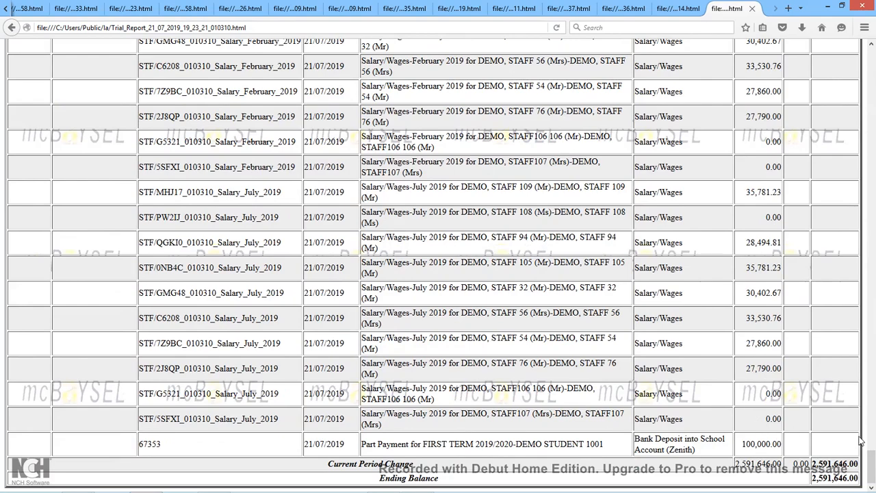
pyautogui.moveTo(871, 464); pyautogui.dragTo(864, 75)
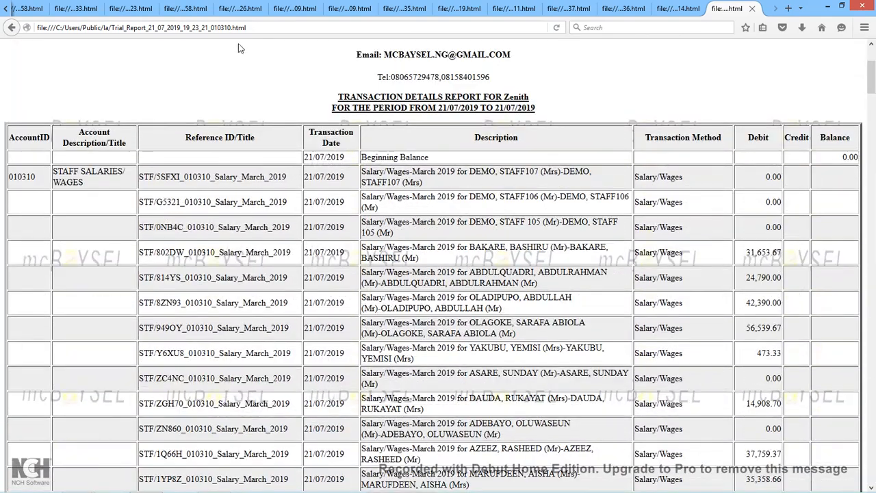
pyautogui.click(11, 29)
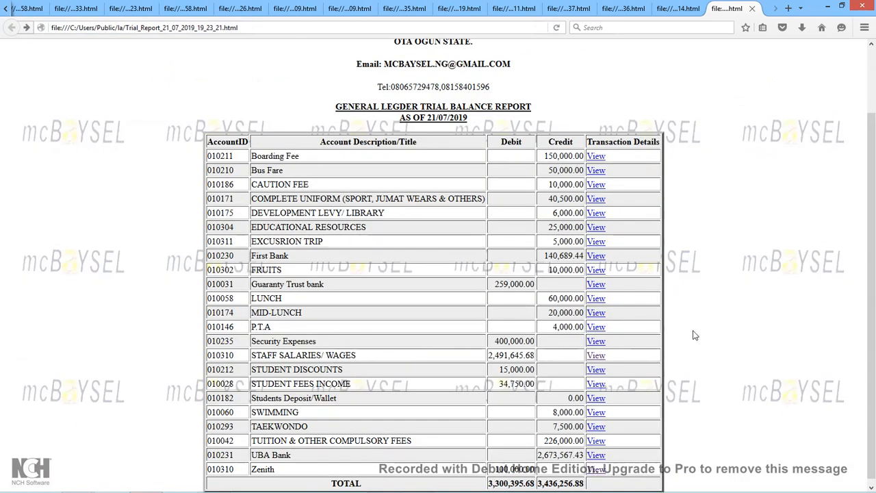
# Inspect the Security Expenses and Guaranty Trust bank transaction details from the trial balance.
pyautogui.scroll(-1, 695, 335)
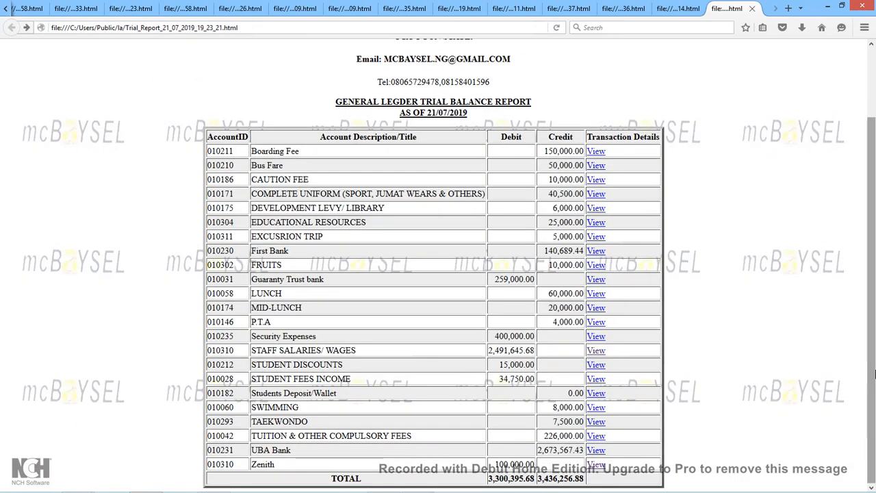
pyautogui.moveTo(871, 372)
pyautogui.mouseDown()
pyautogui.moveTo(868, 352)
pyautogui.moveTo(870, 372)
pyautogui.moveTo(870, 360)
pyautogui.mouseUp()
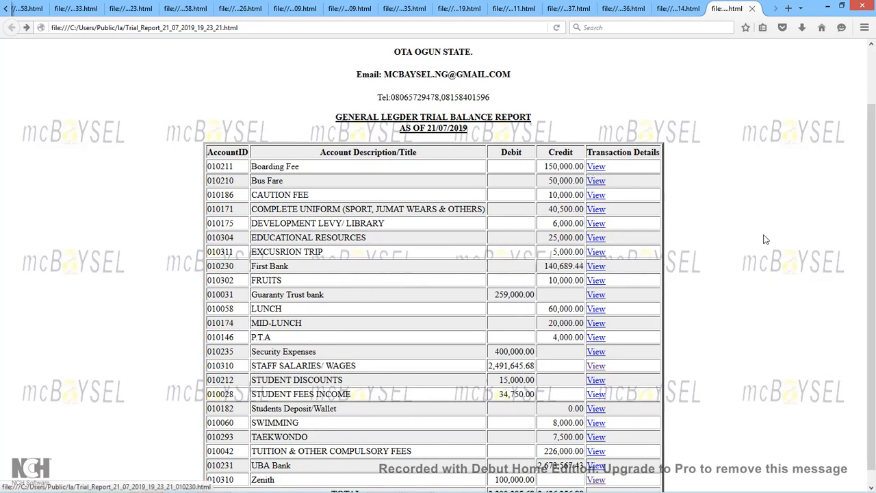
pyautogui.moveTo(873, 253); pyautogui.dragTo(874, 274)
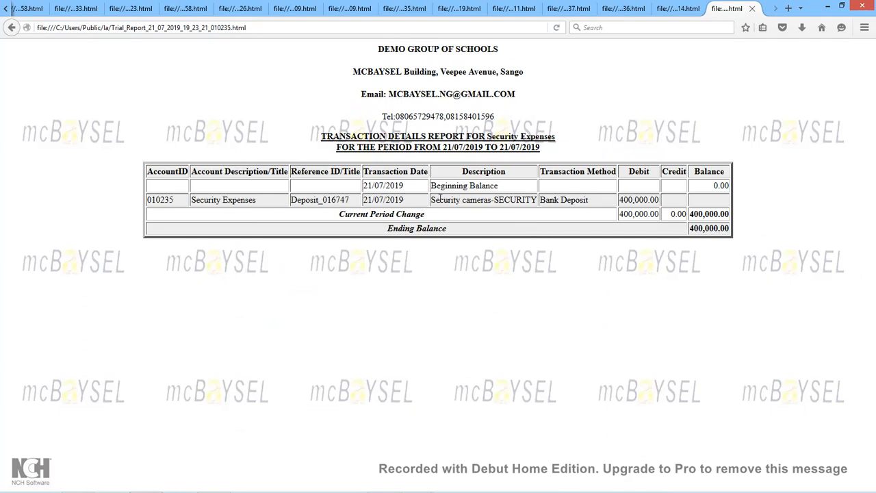
pyautogui.moveTo(431, 204); pyautogui.dragTo(661, 218)
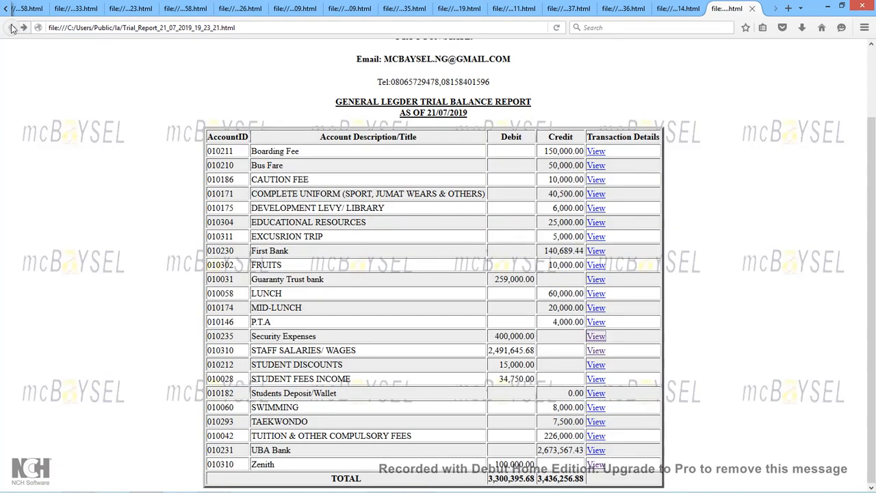
pyautogui.click(11, 28)
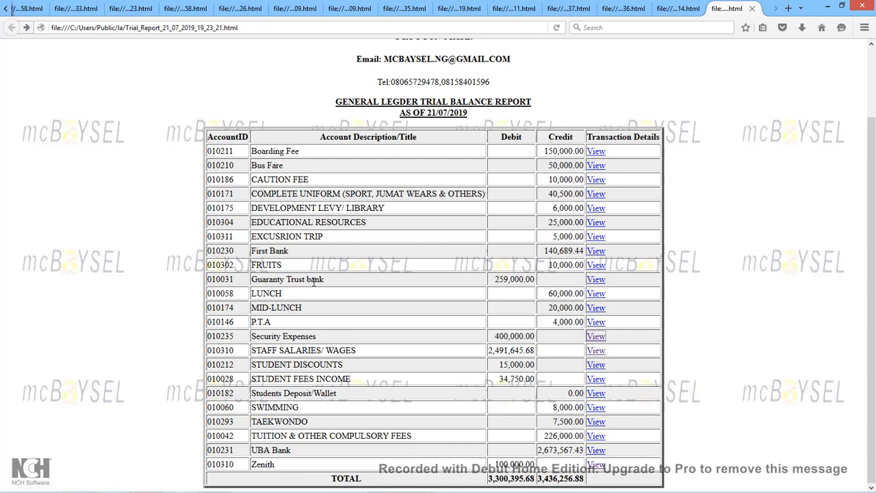
pyautogui.click(597, 281)
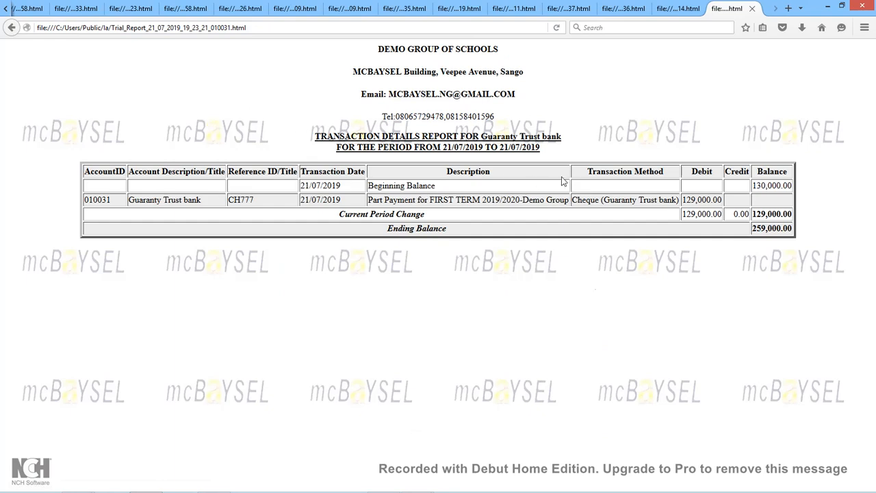
pyautogui.click(12, 28)
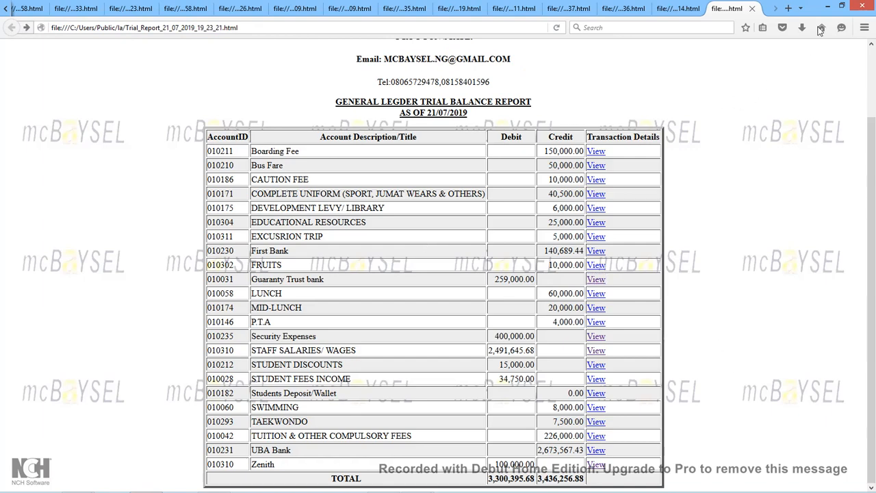
# Back in Intellitoria, decline emailing the trial balance and submitting it to head office.
pyautogui.click(829, 8)
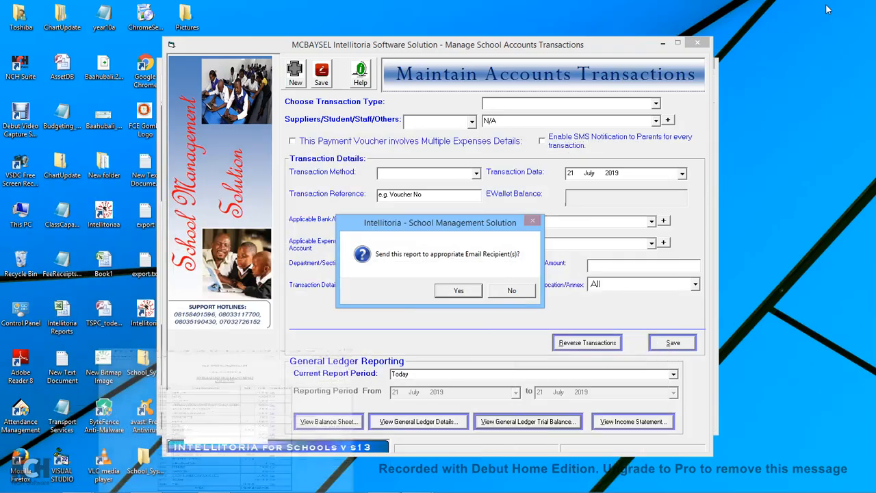
pyautogui.click(518, 295)
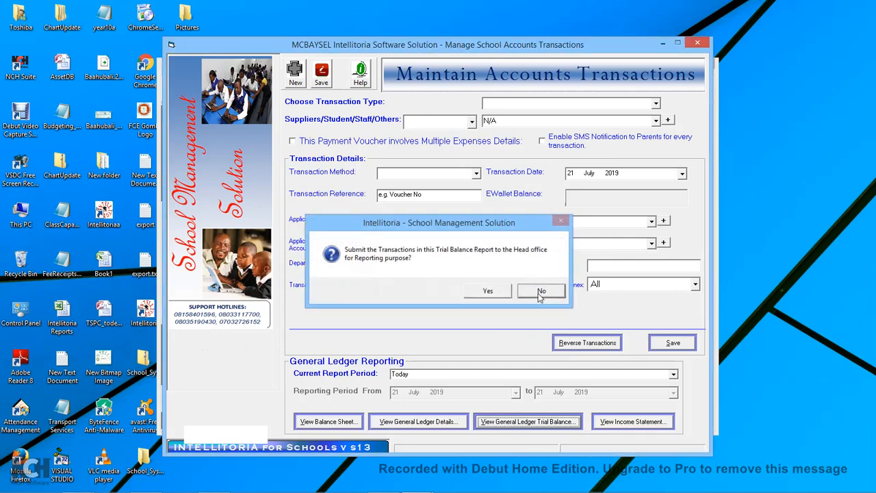
pyautogui.click(539, 294)
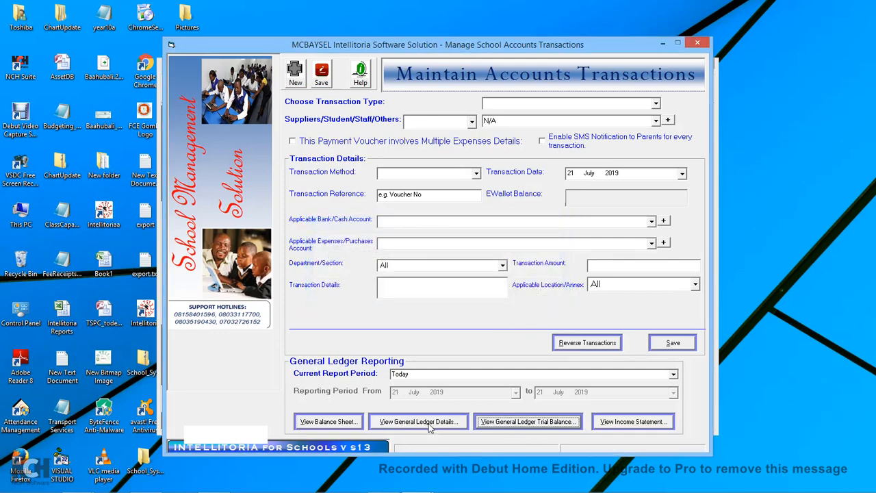
# Generate the balance sheet report, answering the past imported records question.
pyautogui.click(328, 422)
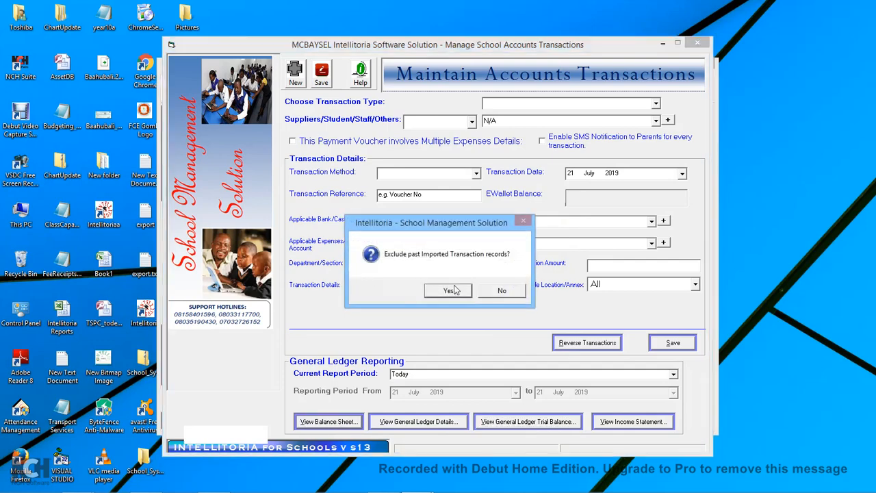
pyautogui.click(485, 295)
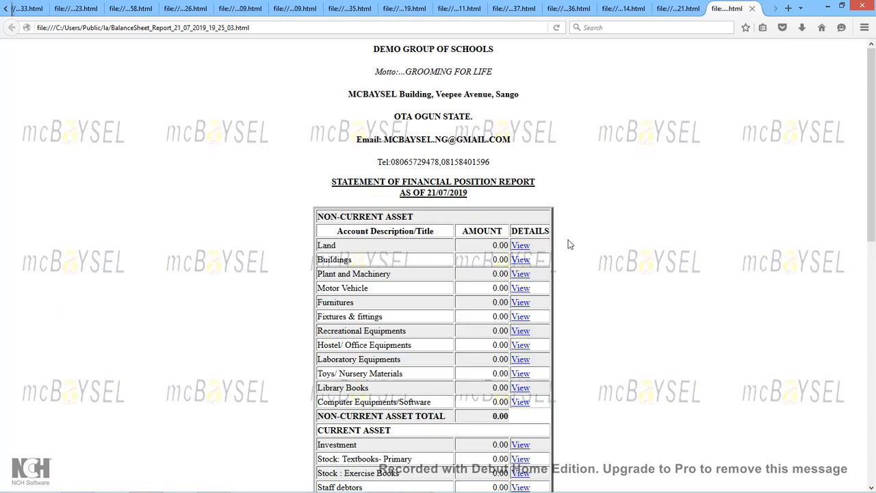
# Scroll through the Statement of Financial Position's current assets, liabilities and net assets totals.
pyautogui.scroll(-5, 593, 247)
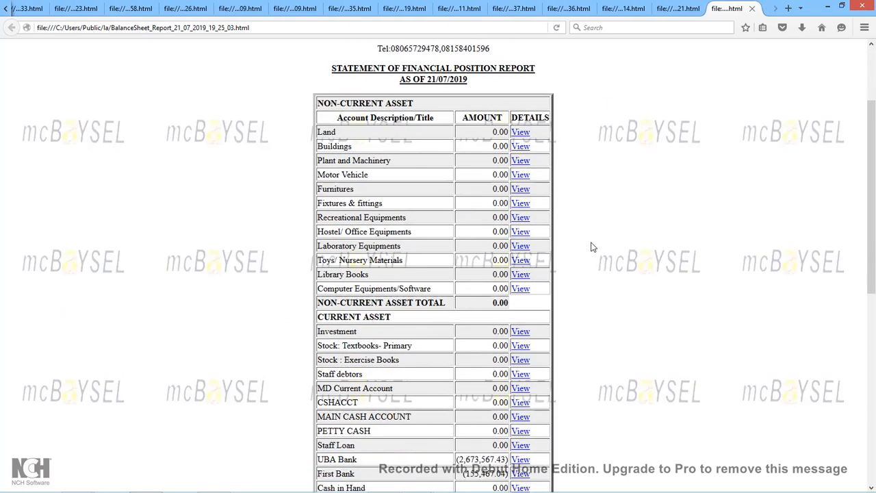
pyautogui.scroll(-3, 593, 247)
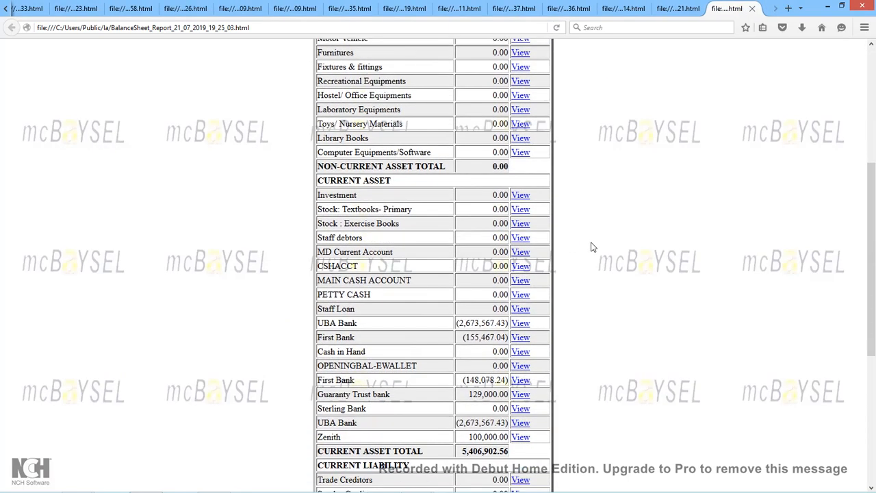
pyautogui.scroll(-5, 593, 248)
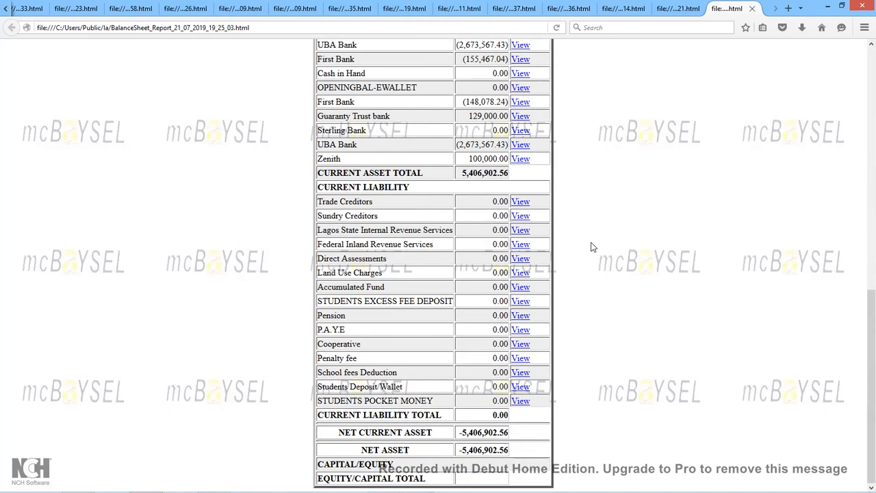
pyautogui.scroll(8, 593, 248)
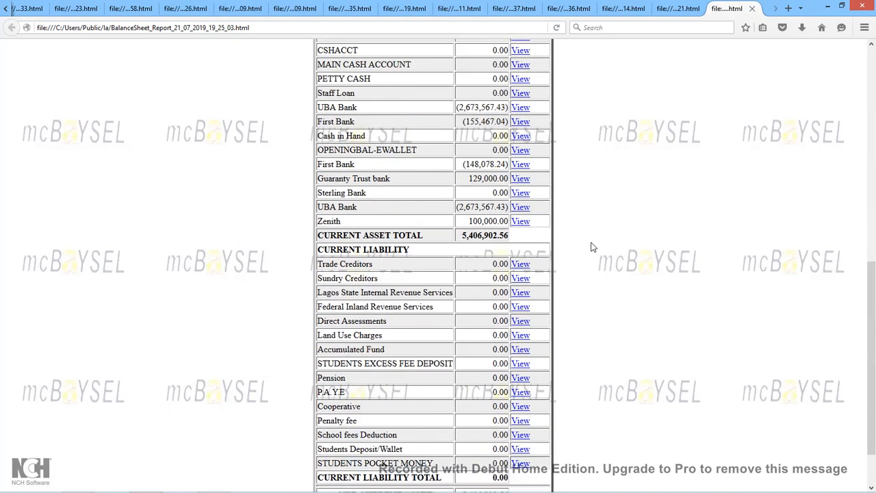
pyautogui.scroll(1, 593, 247)
pyautogui.scroll(-2, 593, 248)
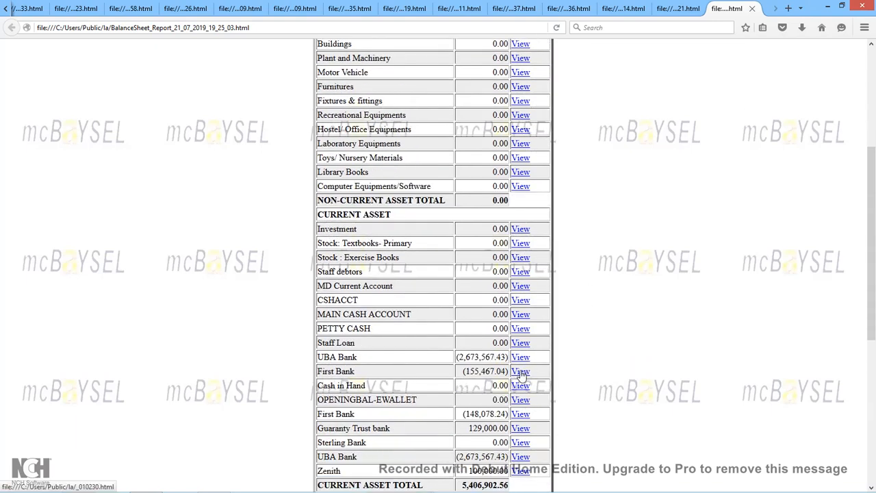
# View First Bank's transaction details, then return to the balance sheet.
pyautogui.click(521, 371)
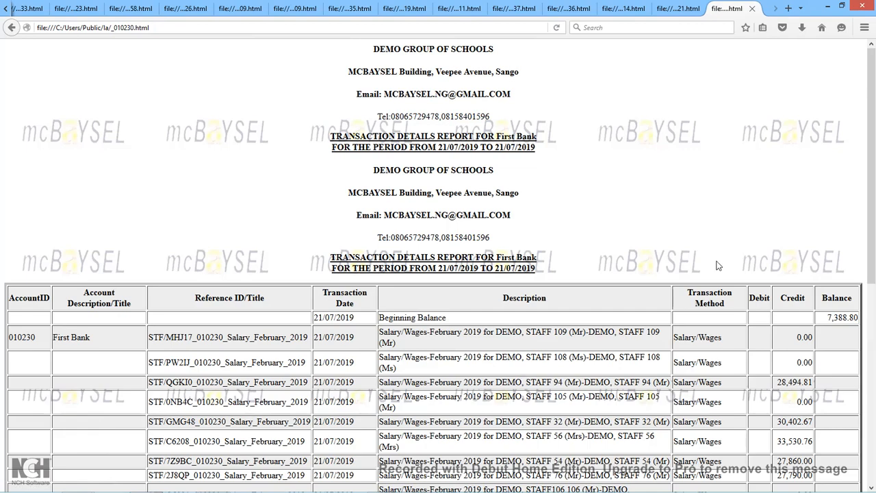
pyautogui.scroll(-5, 718, 266)
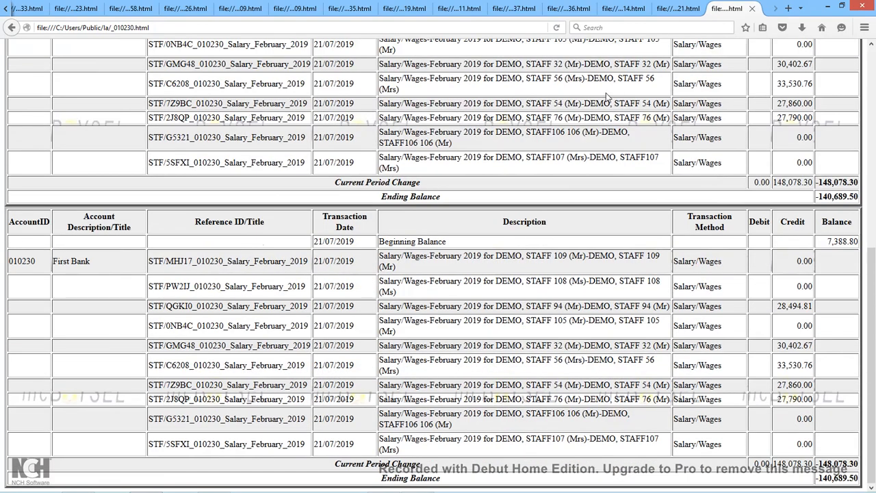
pyautogui.click(11, 28)
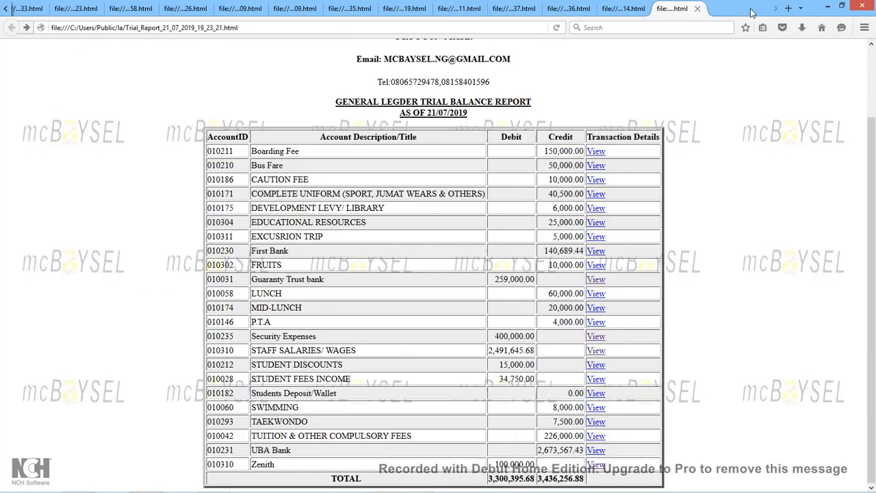
# Close the balance sheet and trial balance tabs and minimize Firefox.
pyautogui.click(752, 9)
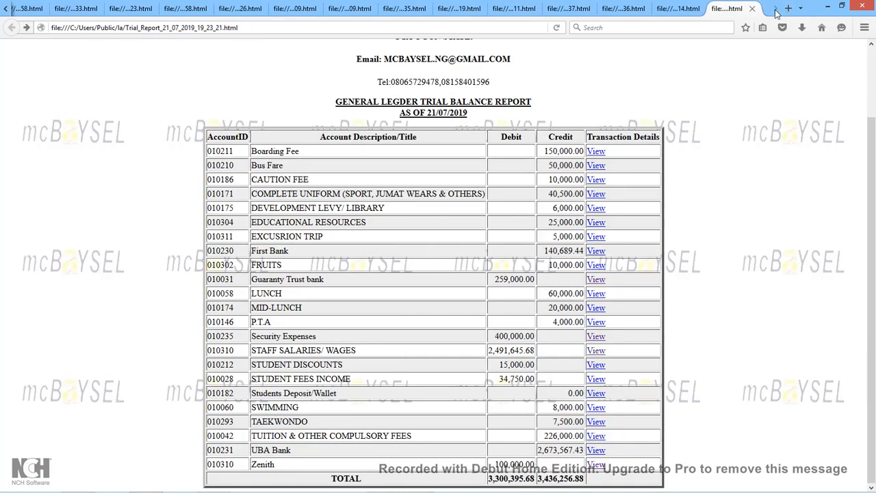
pyautogui.click(752, 8)
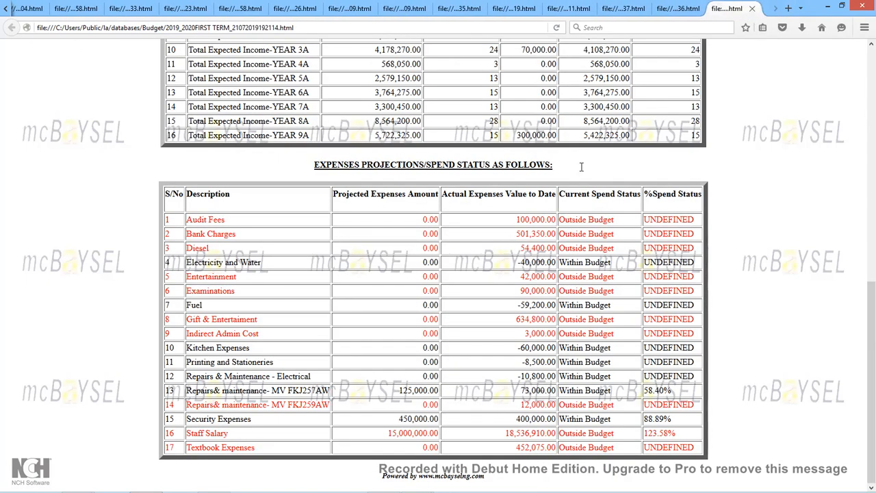
pyautogui.click(827, 8)
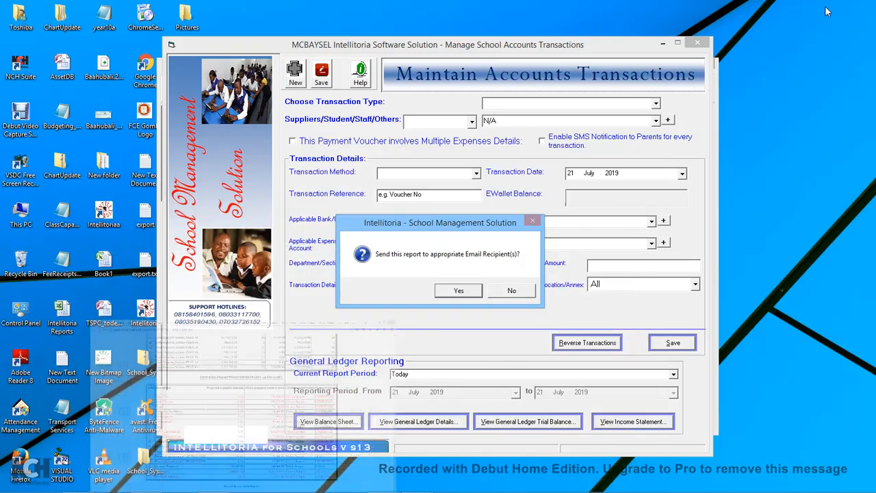
# Decline emailing the balance sheet, then generate the income statement excluding past imported transactions.
pyautogui.click(521, 291)
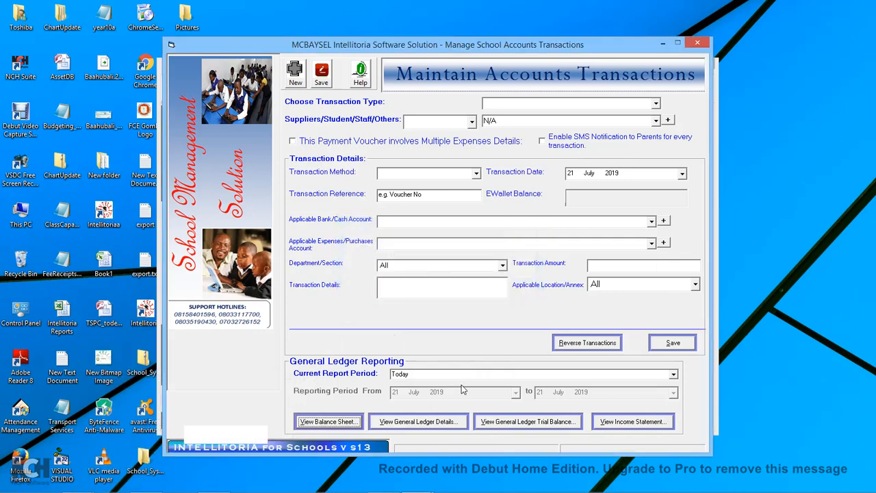
pyautogui.click(624, 423)
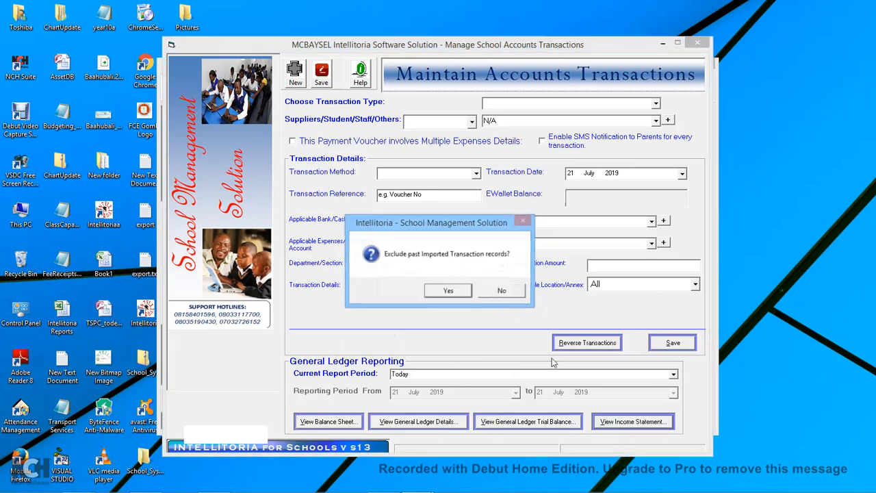
pyautogui.click(448, 291)
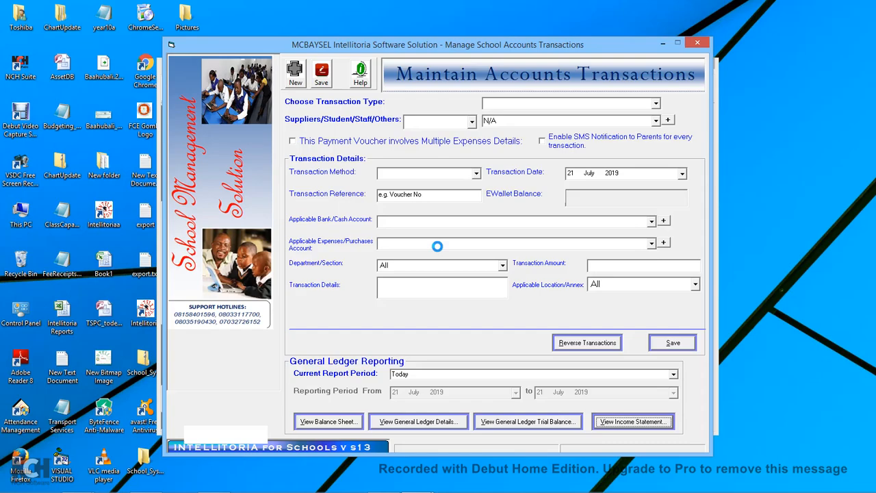
pyautogui.scroll(-2, 437, 246)
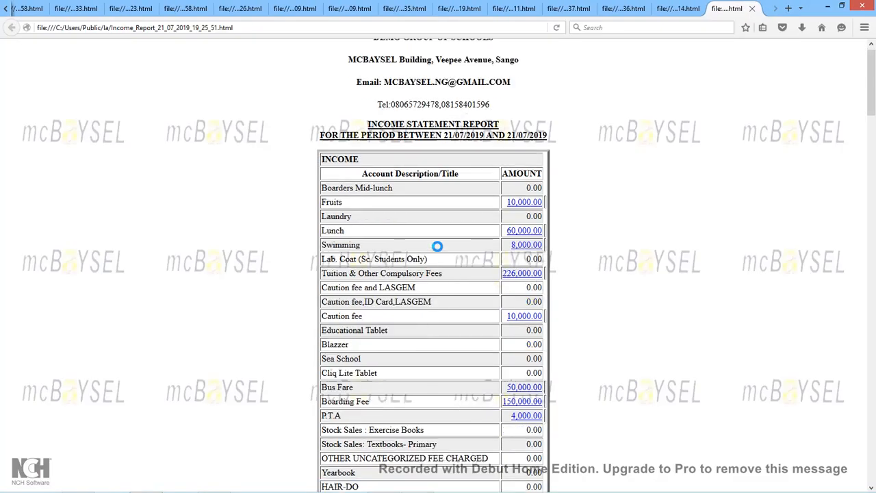
pyautogui.scroll(-20, 438, 247)
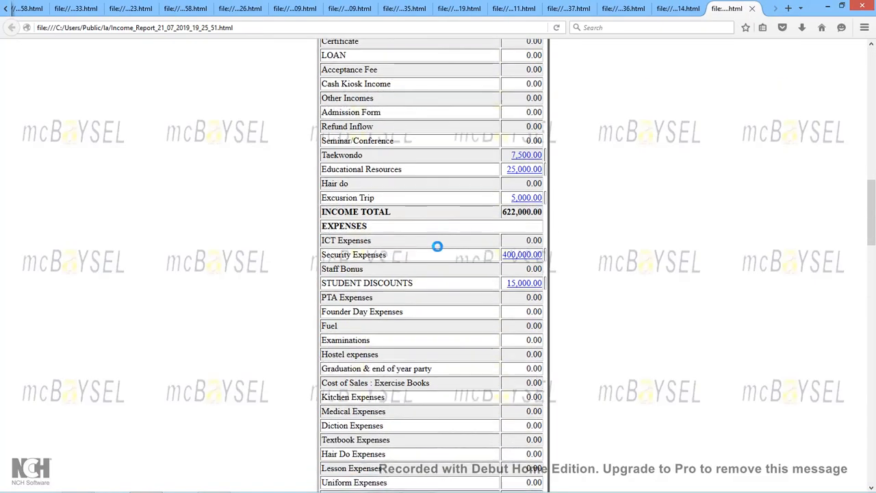
pyautogui.scroll(-4, 438, 246)
pyautogui.scroll(5, 437, 246)
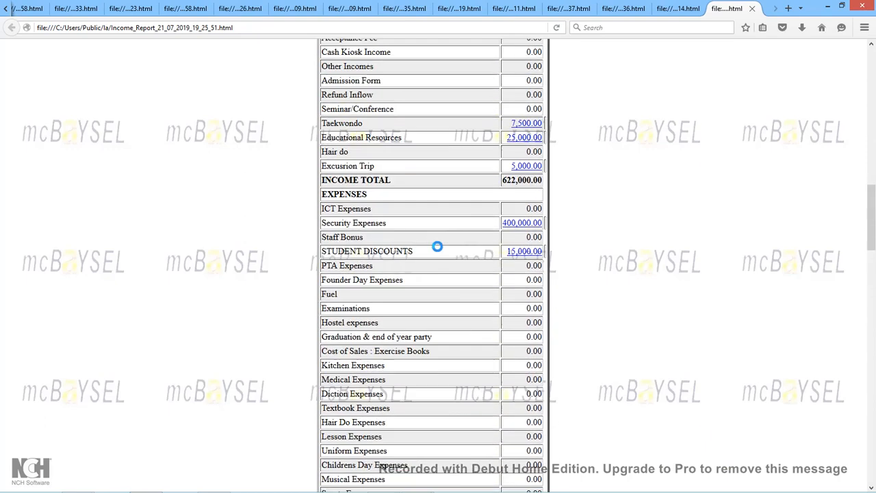
pyautogui.scroll(-20, 438, 247)
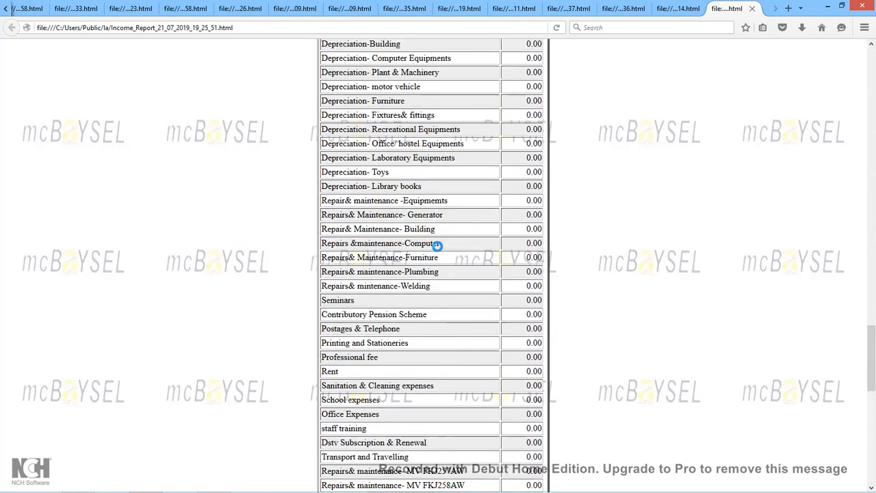
pyautogui.scroll(-15, 437, 246)
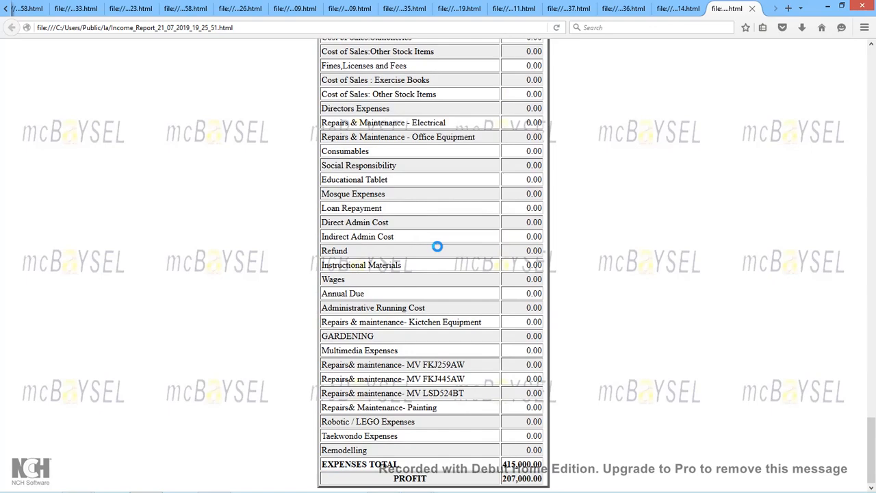
pyautogui.scroll(15, 438, 247)
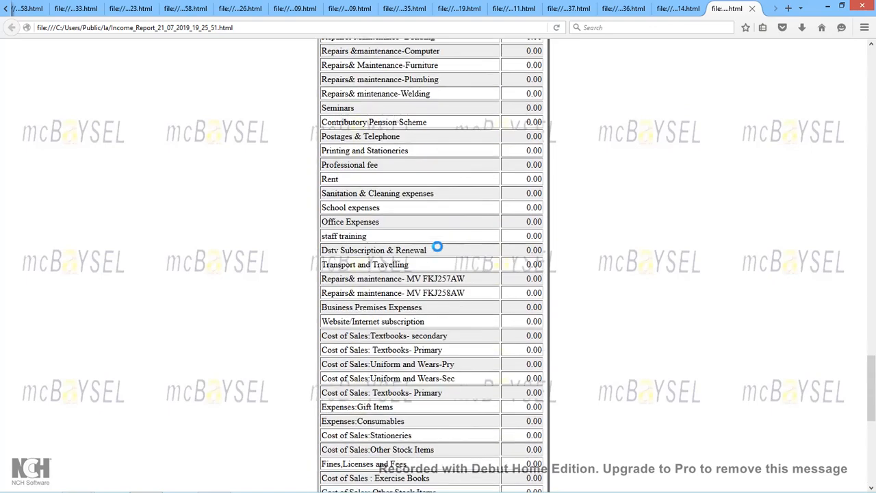
pyautogui.scroll(10, 438, 247)
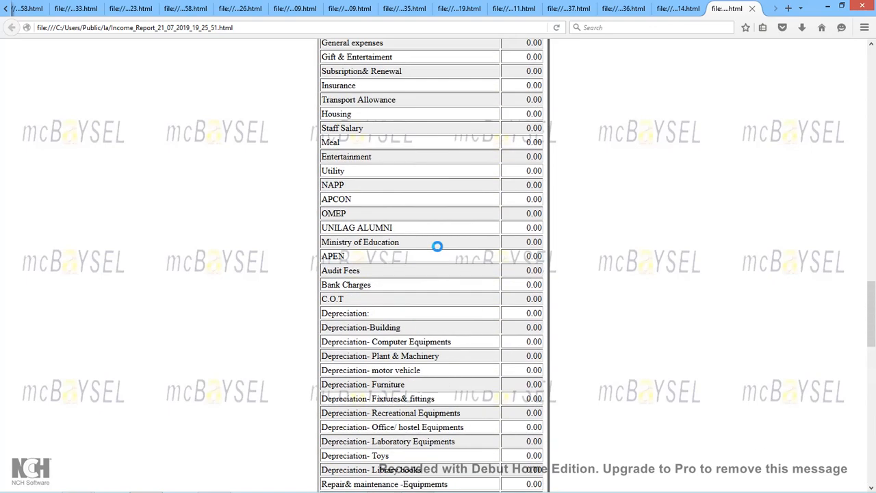
pyautogui.scroll(14, 438, 246)
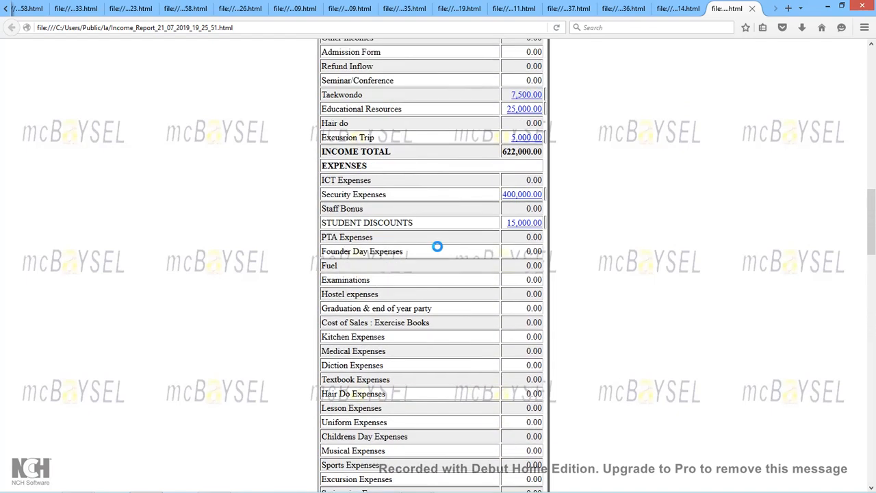
# Review the STUDENT DISCOUNTS transaction details, then return to the income statement.
pyautogui.click(518, 224)
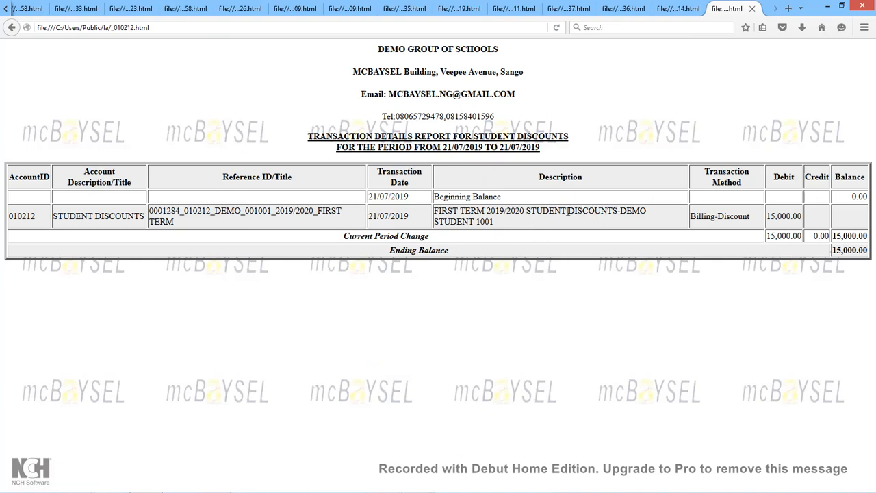
pyautogui.moveTo(526, 211); pyautogui.dragTo(586, 228)
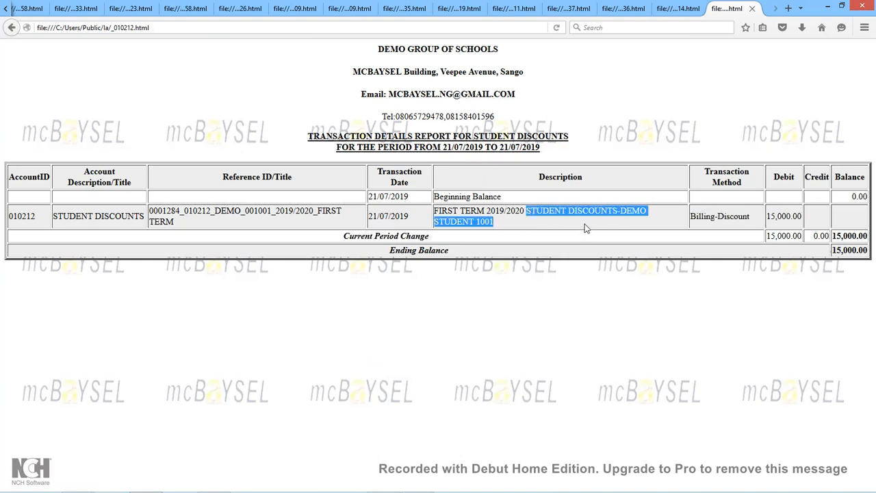
pyautogui.click(11, 28)
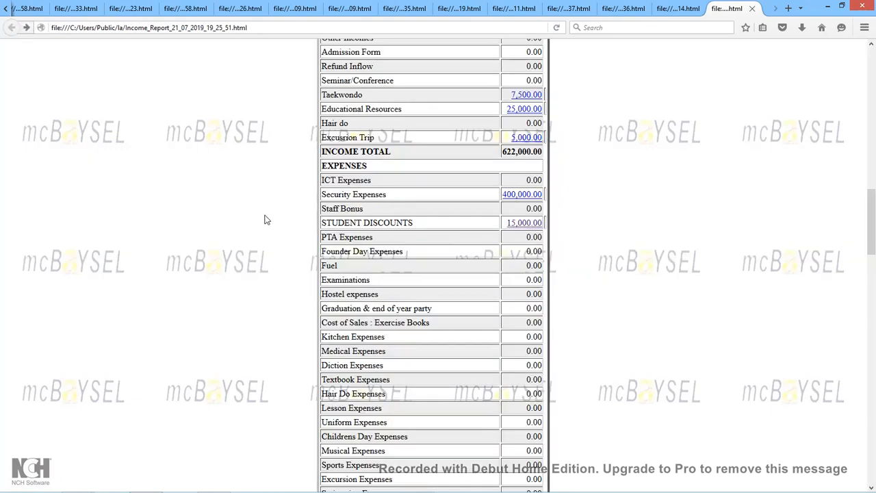
# Close the Income Report tab and minimize Firefox.
pyautogui.scroll(10, 267, 220)
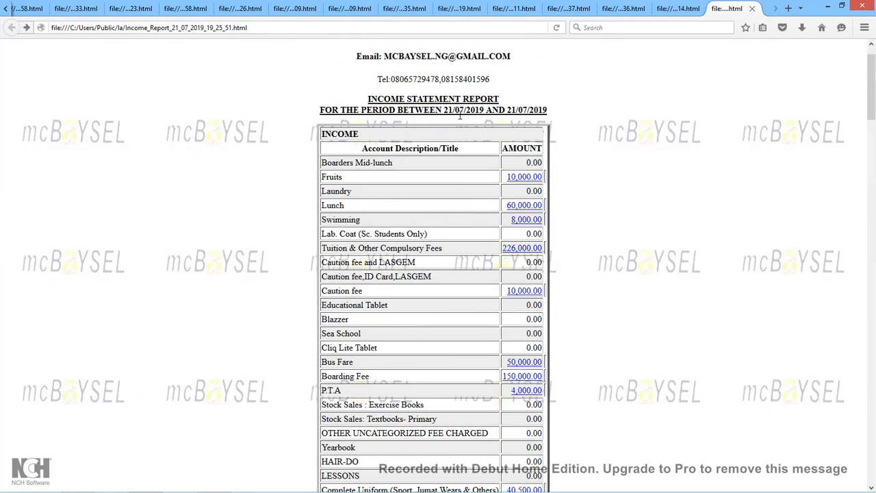
pyautogui.click(752, 9)
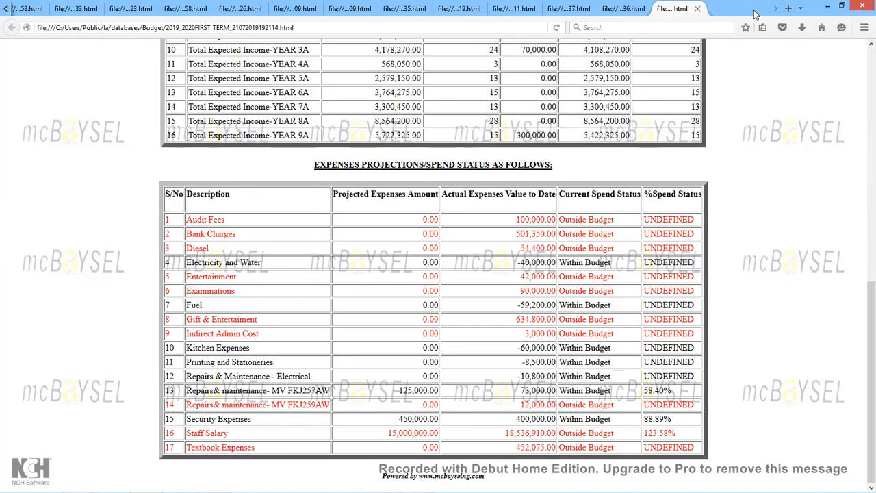
pyautogui.click(827, 7)
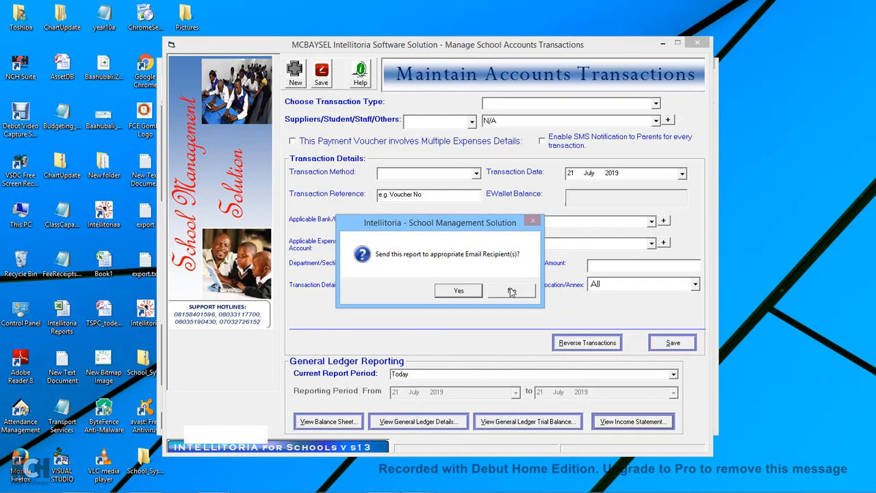
# Decline emailing the income statement, close Account Transactions, and bring up the reports list.
pyautogui.click(512, 291)
pyautogui.click(698, 45)
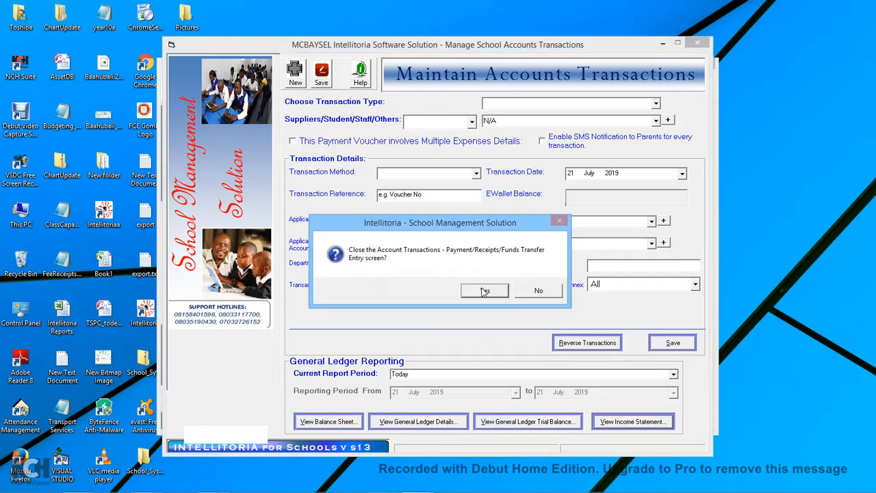
pyautogui.click(485, 292)
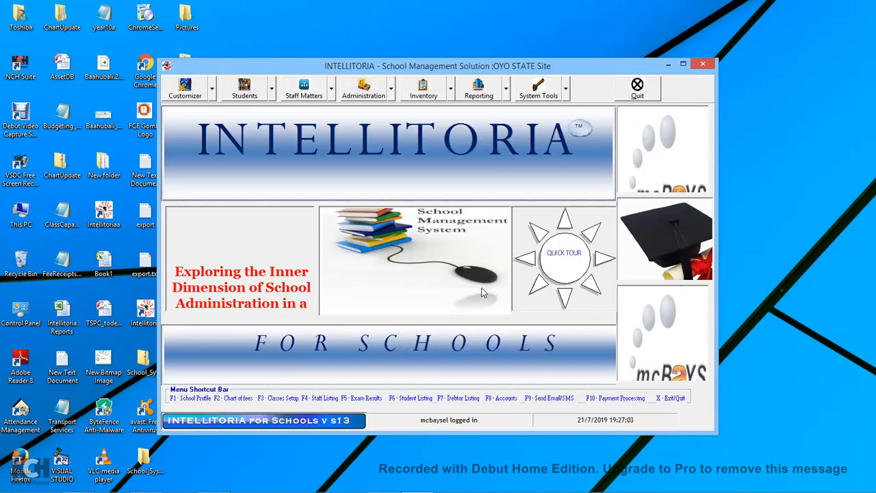
pyautogui.click(506, 93)
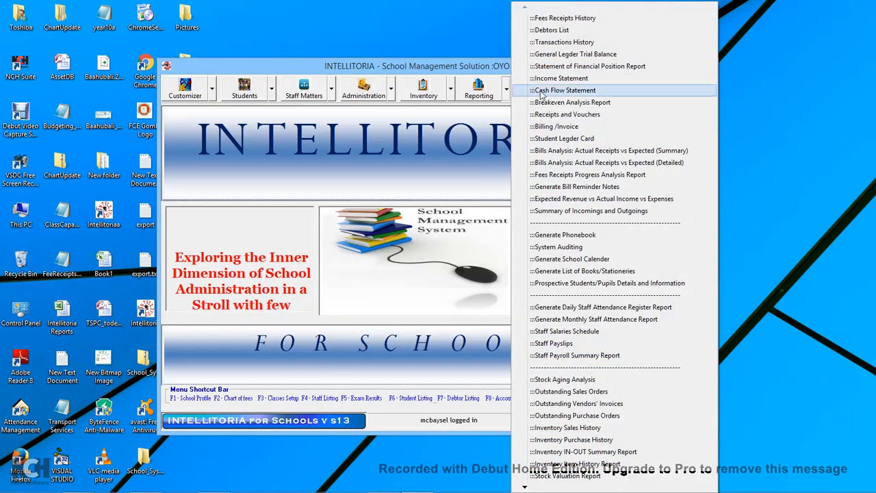
# Open the Transactions History search and try the Today, This Week, Last Week, This Month and This Quarter periods.
pyautogui.click(578, 42)
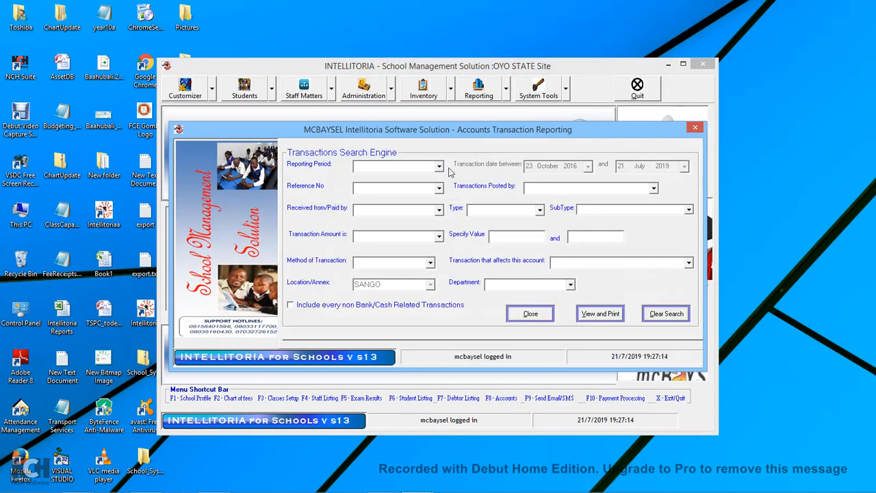
pyautogui.click(441, 168)
pyautogui.click(390, 179)
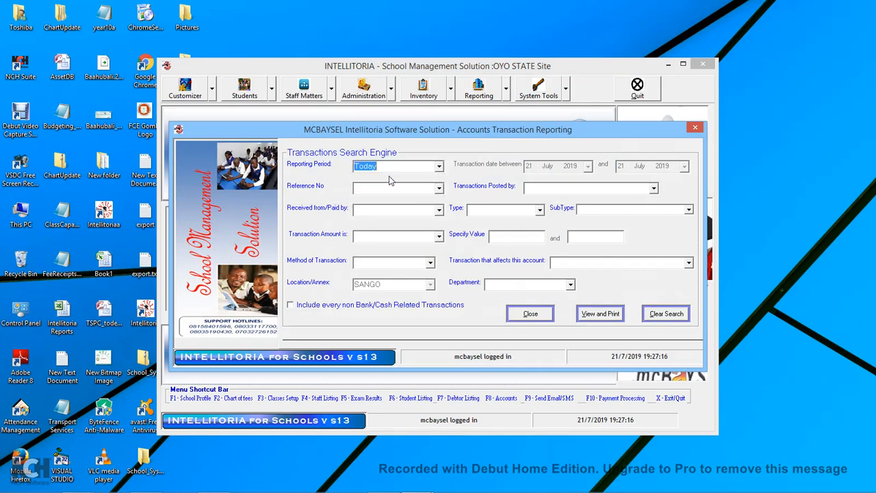
pyautogui.click(442, 169)
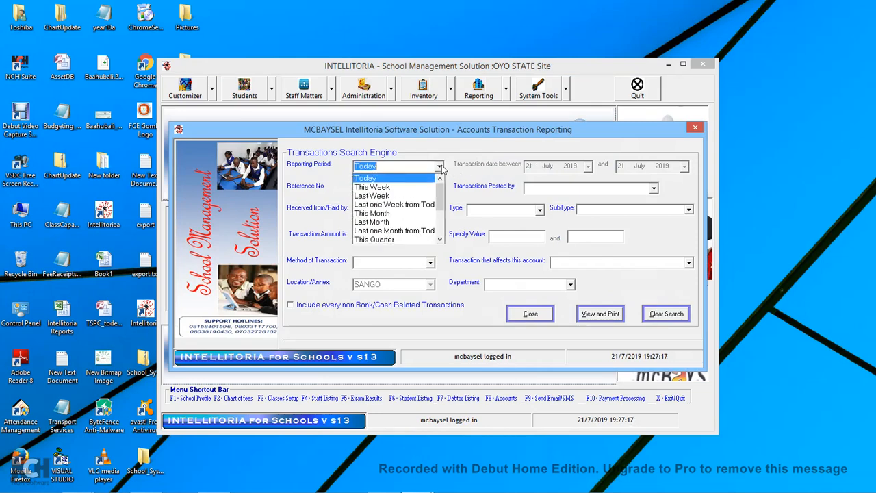
pyautogui.click(373, 187)
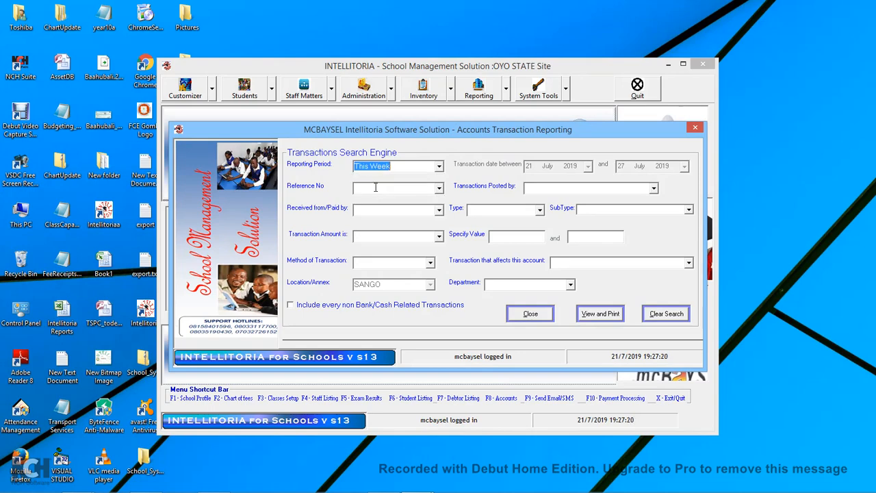
pyautogui.click(440, 166)
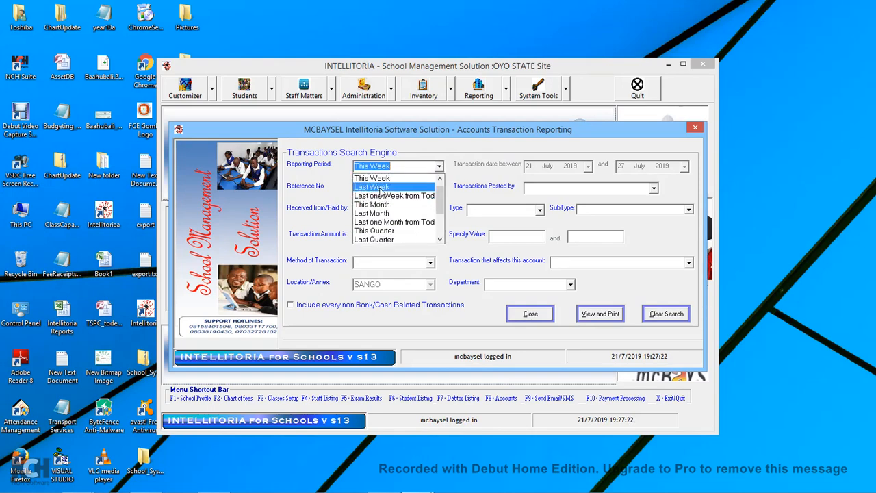
pyautogui.click(381, 187)
pyautogui.click(438, 170)
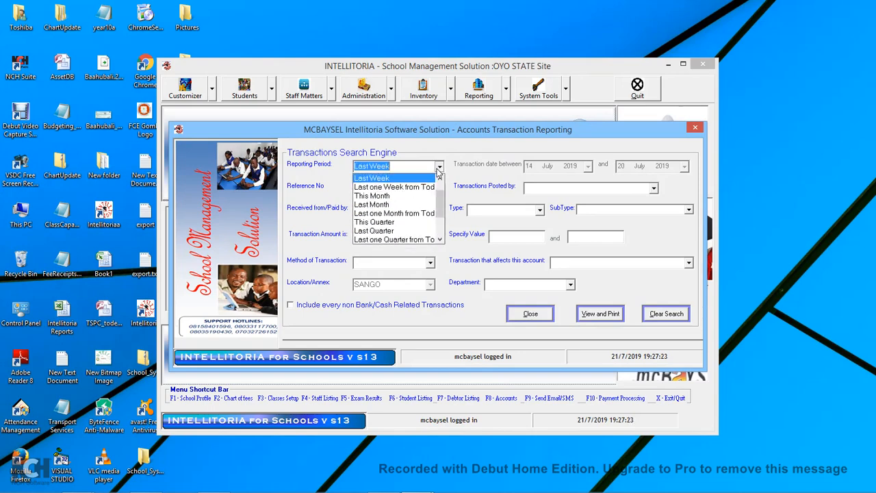
pyautogui.click(386, 198)
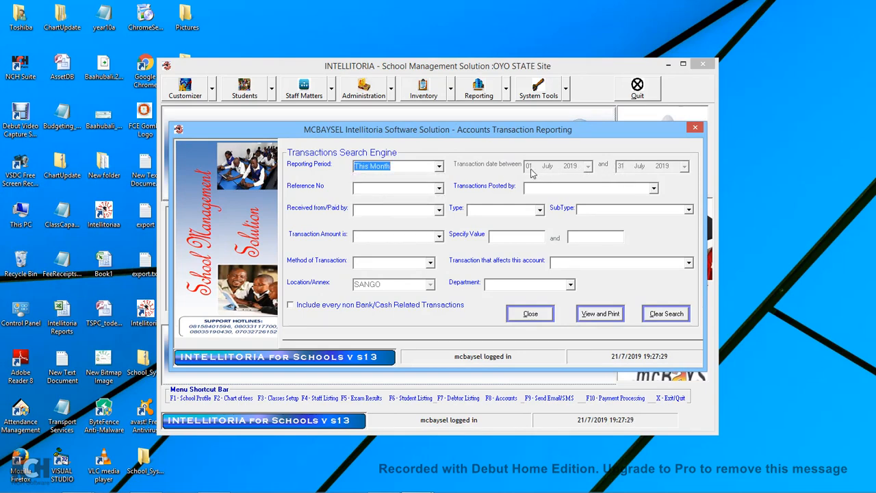
pyautogui.click(440, 167)
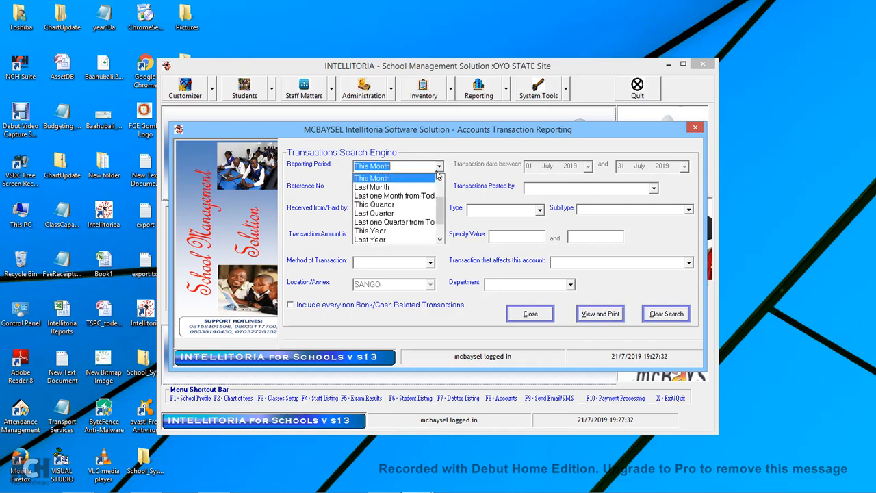
pyautogui.click(391, 203)
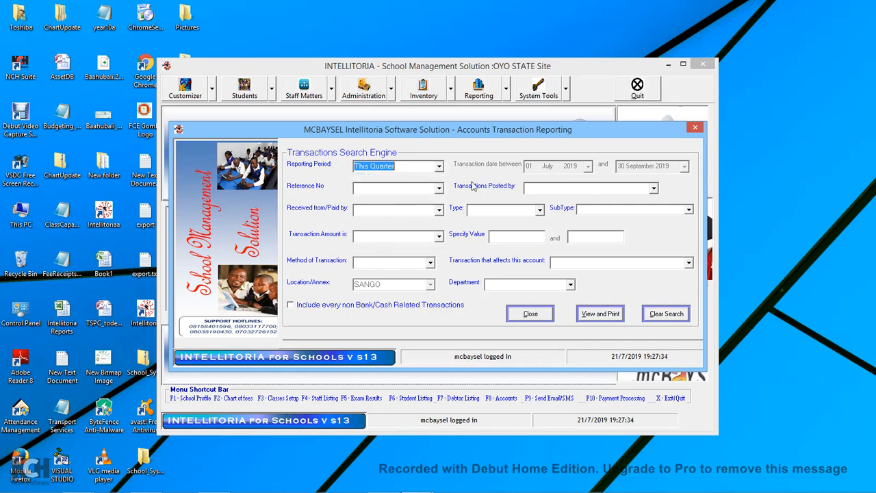
# Try Last one Quarter from Today, then set the reporting period back to Today (21 July 2019).
pyautogui.click(440, 168)
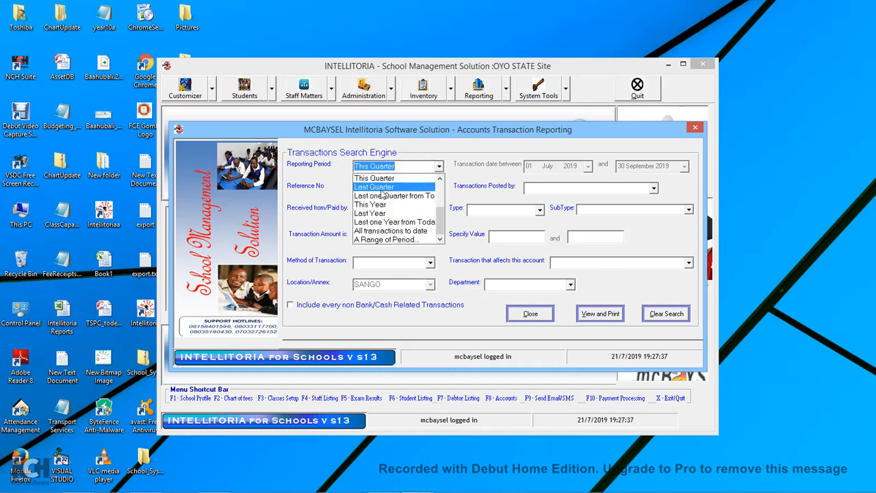
pyautogui.click(439, 167)
pyautogui.click(394, 197)
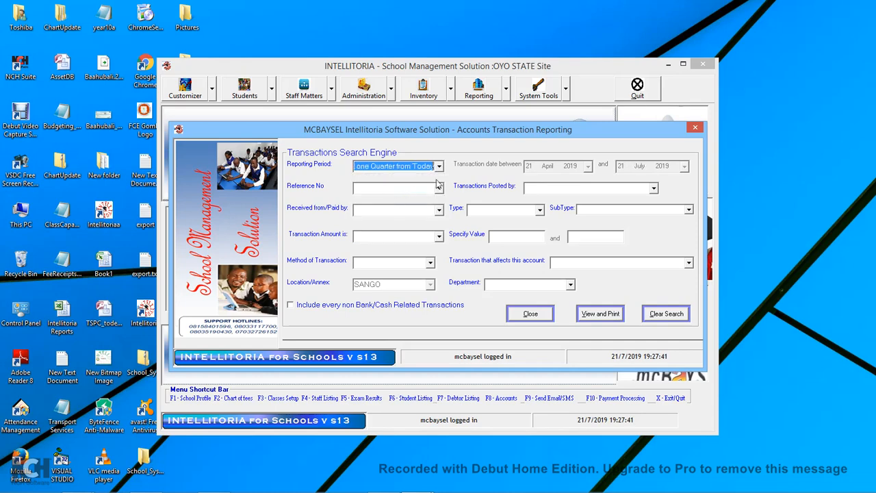
pyautogui.click(440, 168)
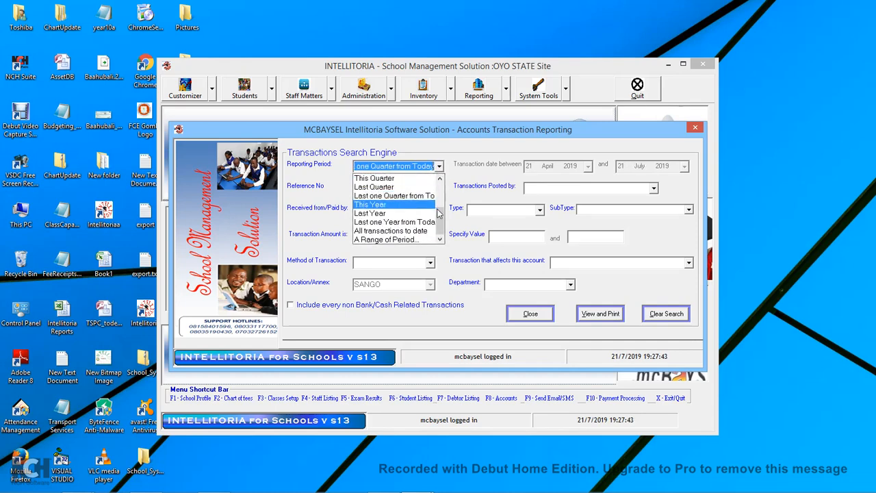
pyautogui.scroll(3, 384, 215)
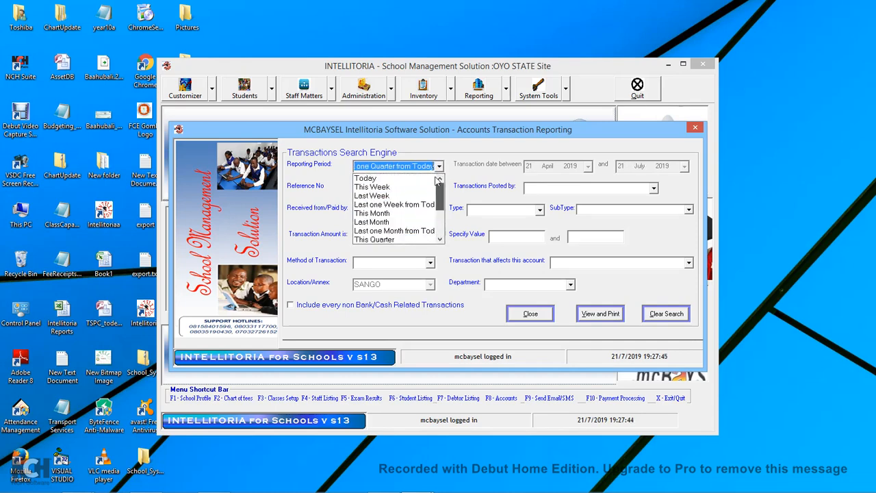
pyautogui.click(377, 179)
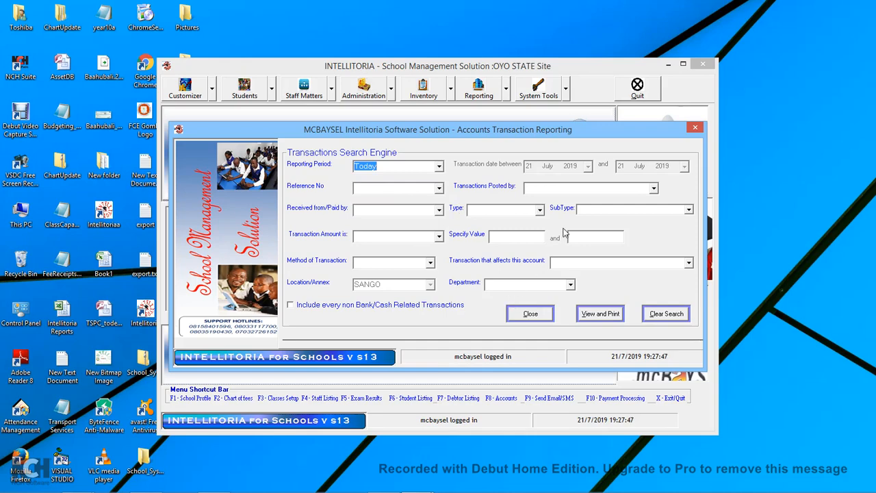
pyautogui.click(539, 211)
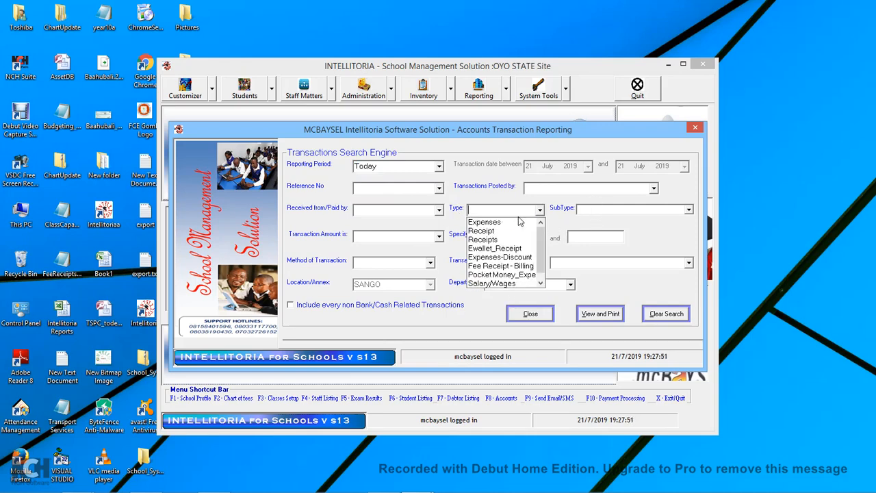
# Set Type to Expenses and the affected account to Guaranty Trust bank.
pyautogui.click(502, 225)
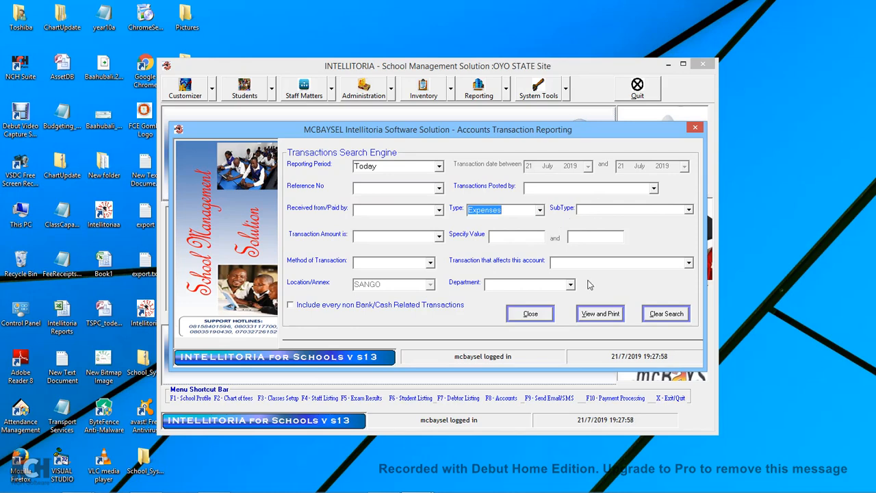
pyautogui.click(690, 263)
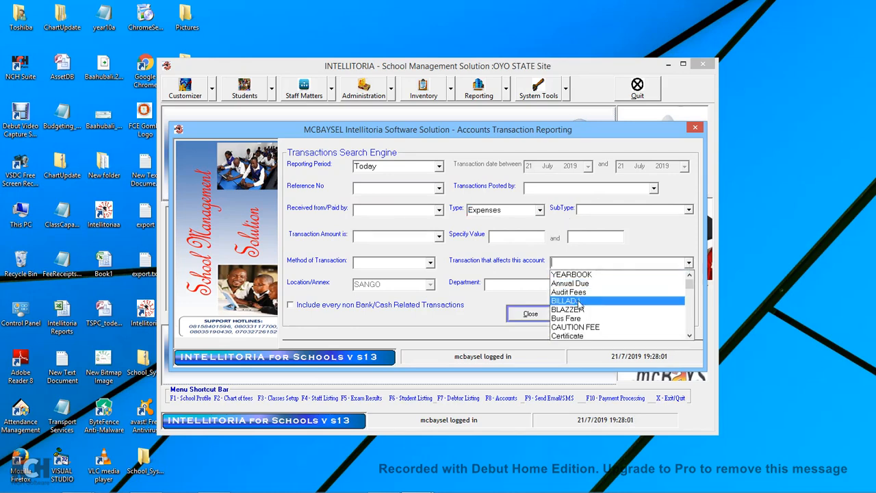
pyautogui.click(691, 294)
pyautogui.moveTo(691, 295); pyautogui.dragTo(693, 311)
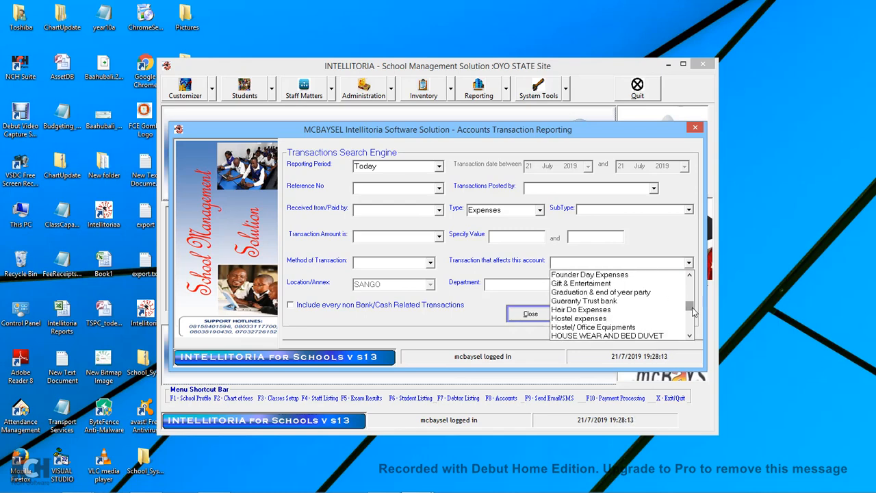
pyautogui.click(602, 301)
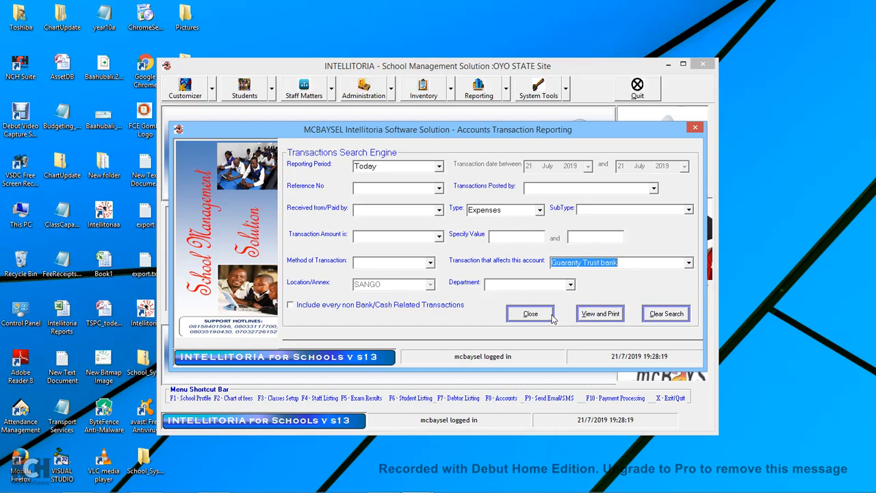
# View the empty 0.00-balance report, close it, decline emailing and clear the search criteria.
pyautogui.click(607, 315)
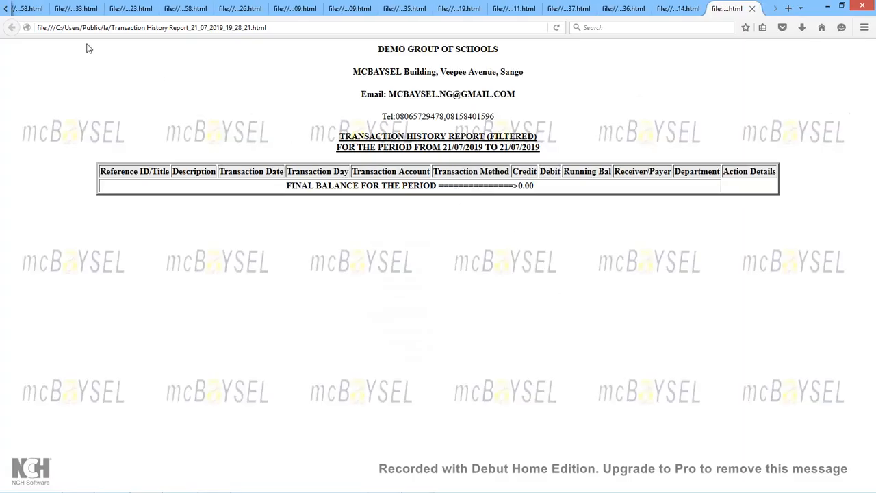
pyautogui.click(751, 8)
pyautogui.click(828, 7)
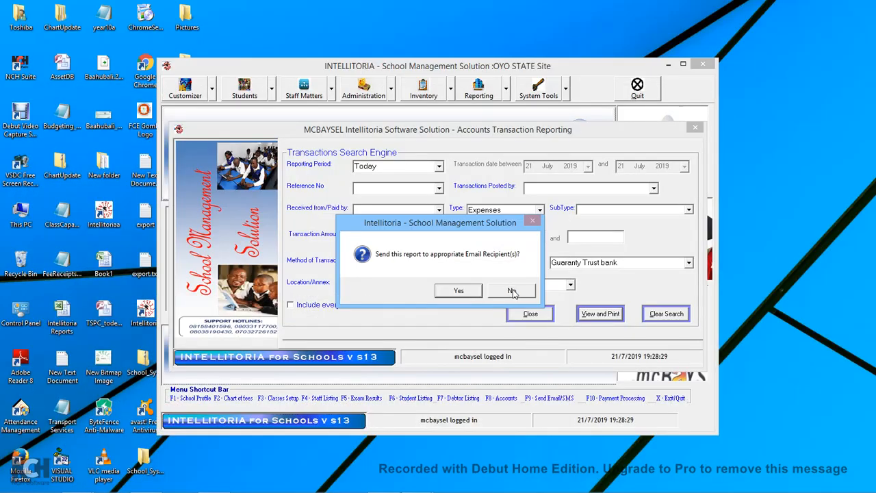
pyautogui.click(512, 292)
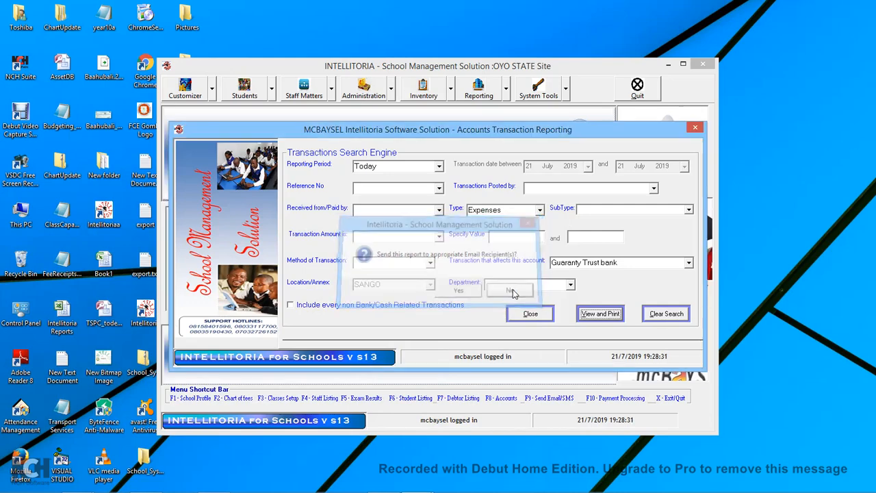
pyautogui.click(655, 315)
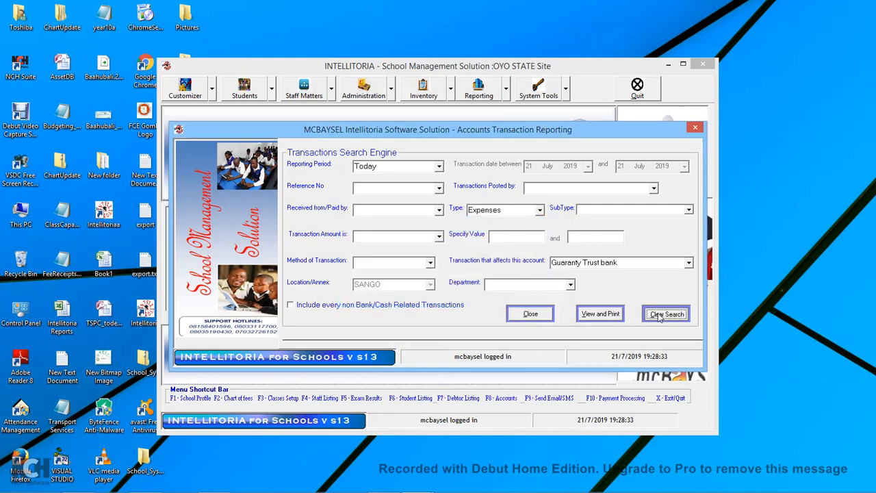
# Confirm removing all criteria, set the period to Today and generate the unfiltered 21/07/2019 report.
pyautogui.click(449, 291)
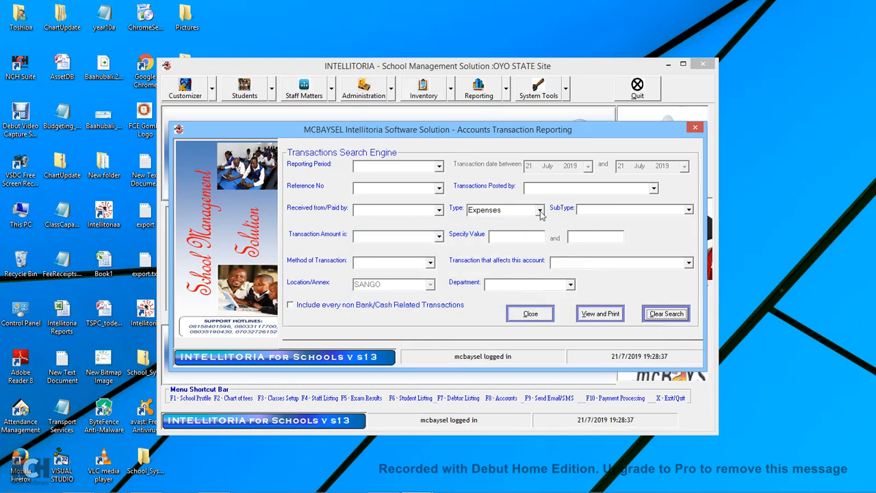
pyautogui.click(540, 211)
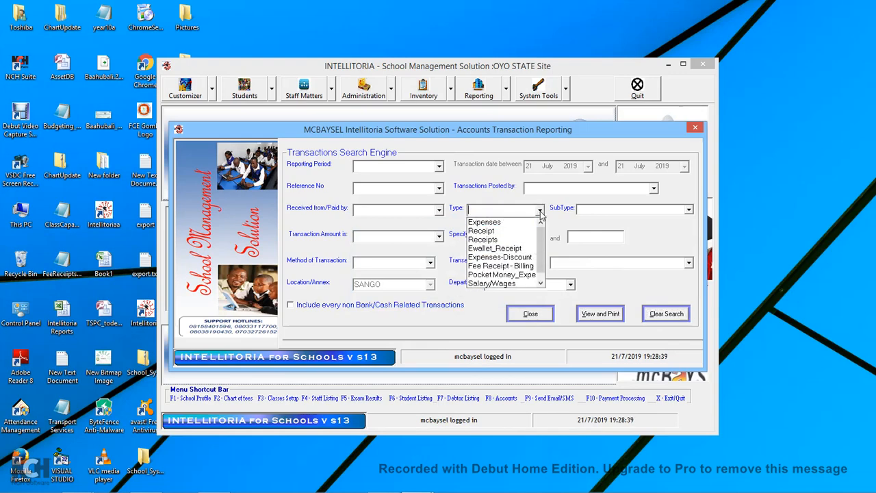
pyautogui.click(588, 234)
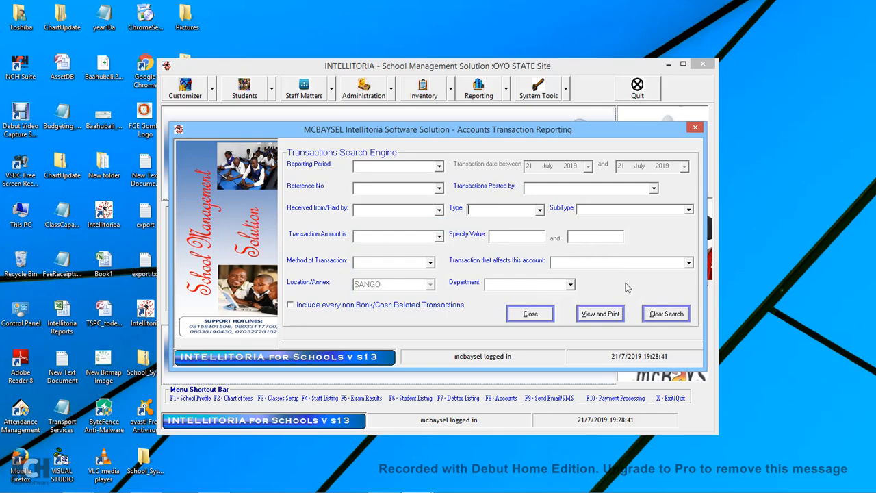
pyautogui.click(439, 166)
pyautogui.click(385, 179)
pyautogui.click(606, 316)
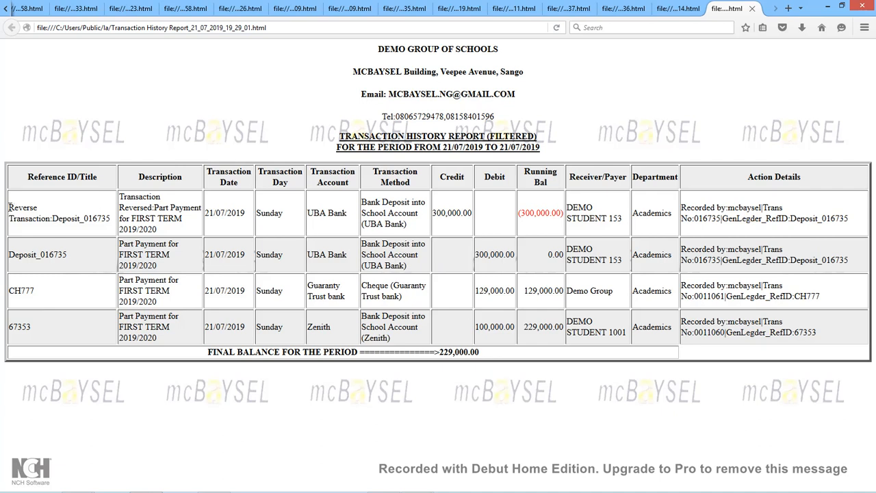
# Highlight the reversed deposit row, the 300,000.00 and 129,000.00 debits, and the 229,000.00 final balance.
pyautogui.moveTo(9, 213); pyautogui.dragTo(205, 233)
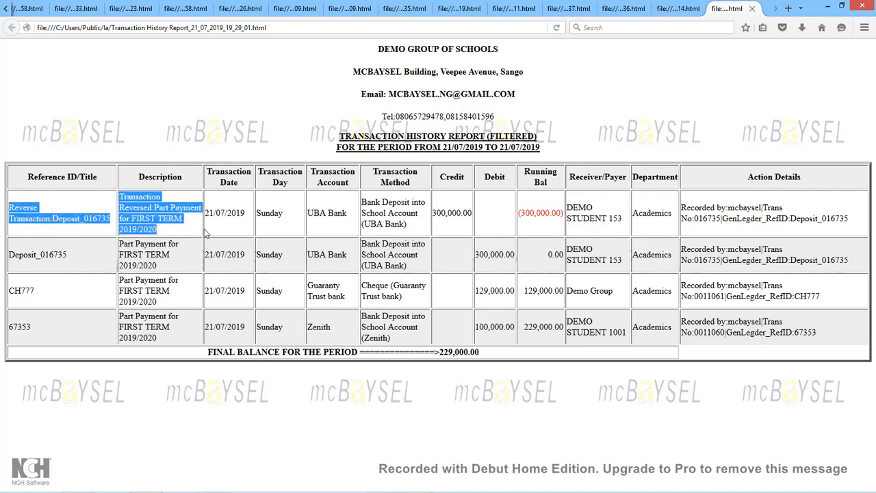
pyautogui.click(521, 228)
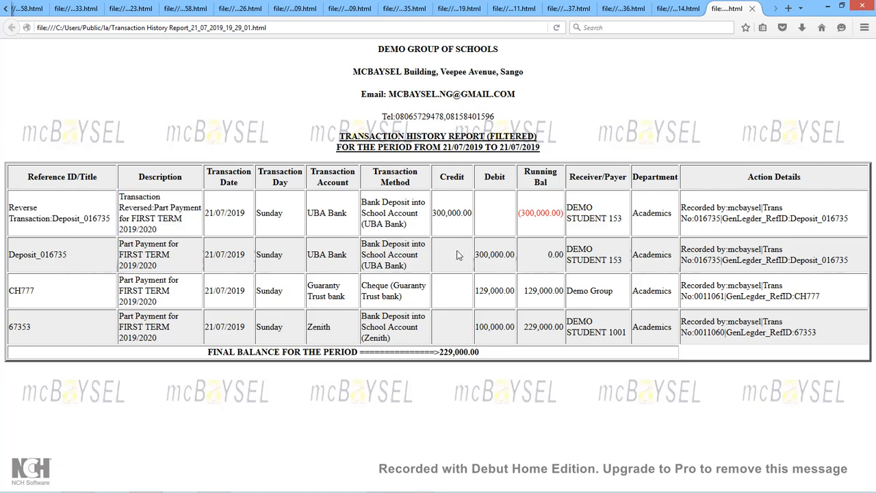
pyautogui.moveTo(477, 254); pyautogui.dragTo(520, 261)
pyautogui.moveTo(477, 291); pyautogui.dragTo(516, 291)
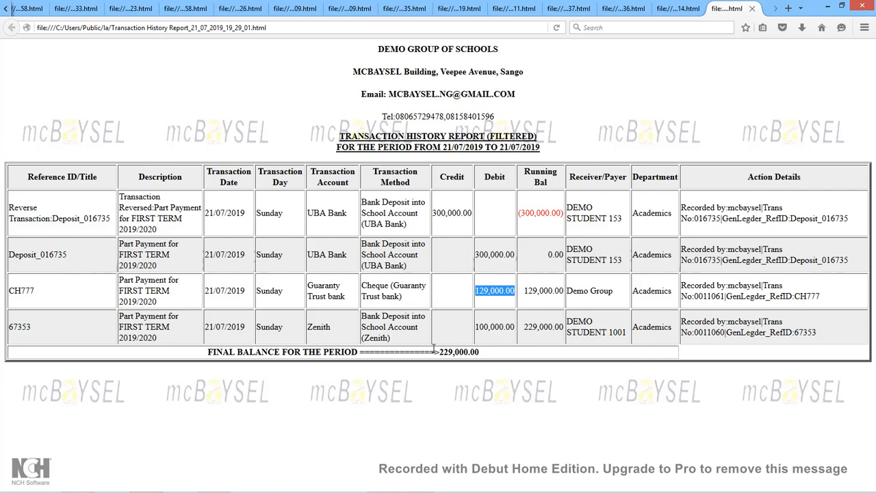
pyautogui.moveTo(439, 352); pyautogui.dragTo(491, 357)
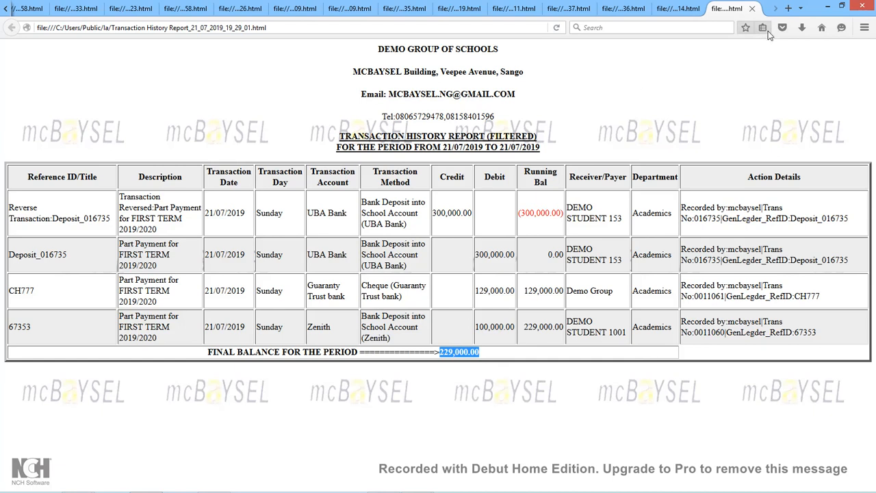
# Decline emailing, close the Transactions Reporting screen with Yes, and bring up the Debut recorder.
pyautogui.click(828, 8)
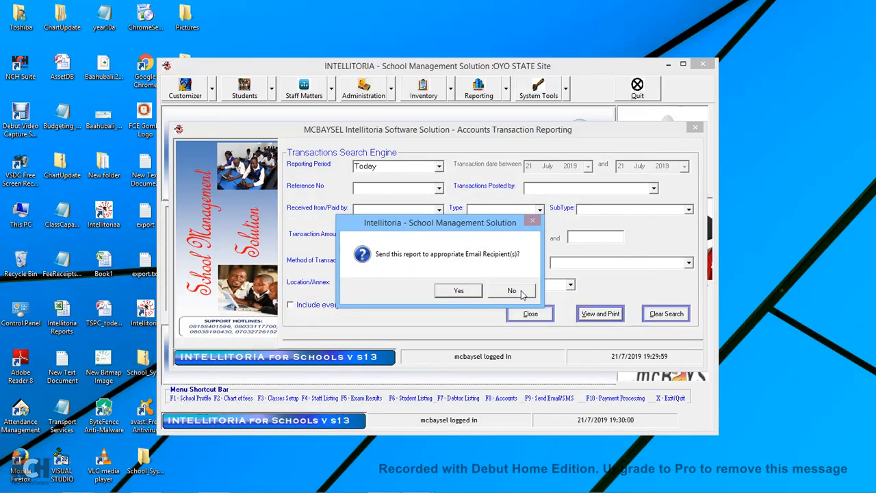
pyautogui.click(524, 293)
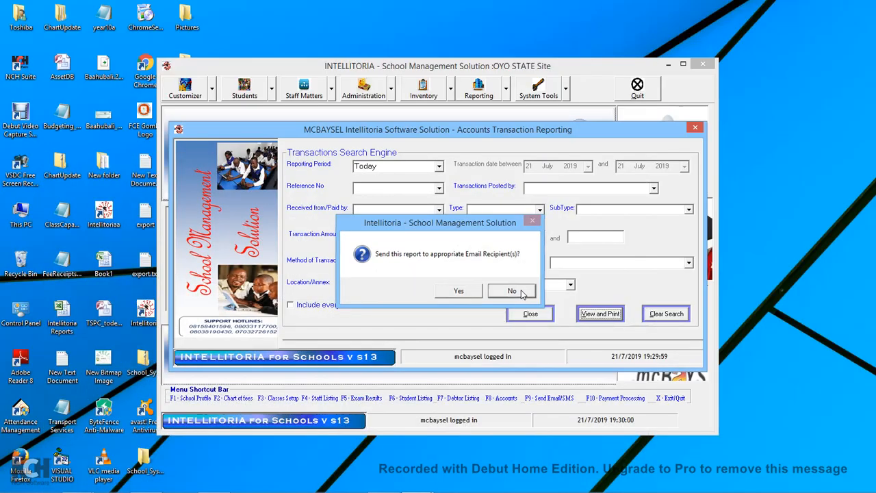
pyautogui.click(696, 129)
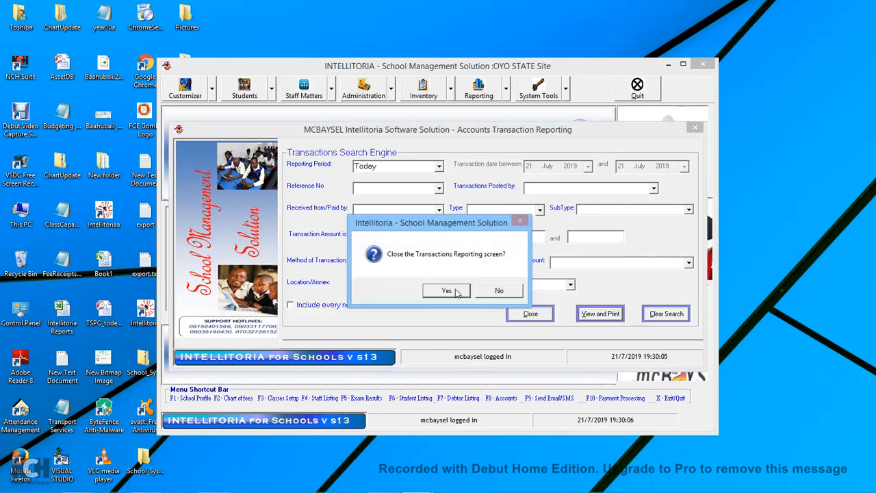
pyautogui.click(446, 291)
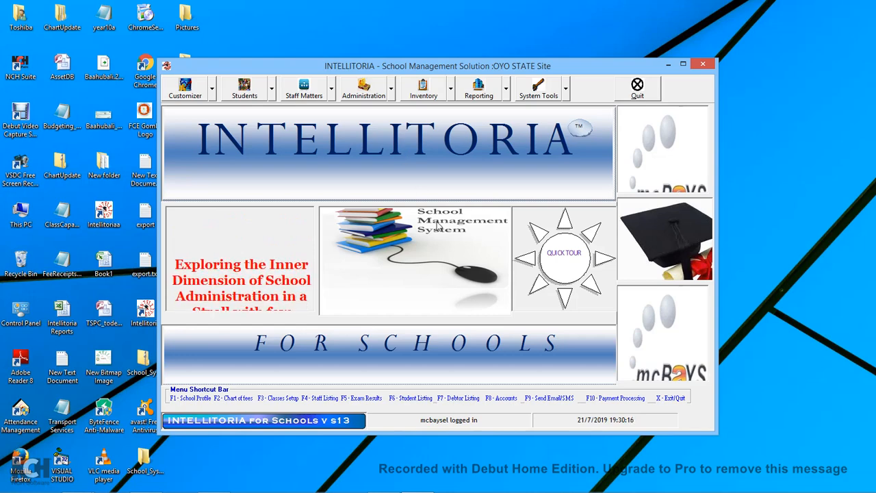
pyautogui.moveTo(408, 486)
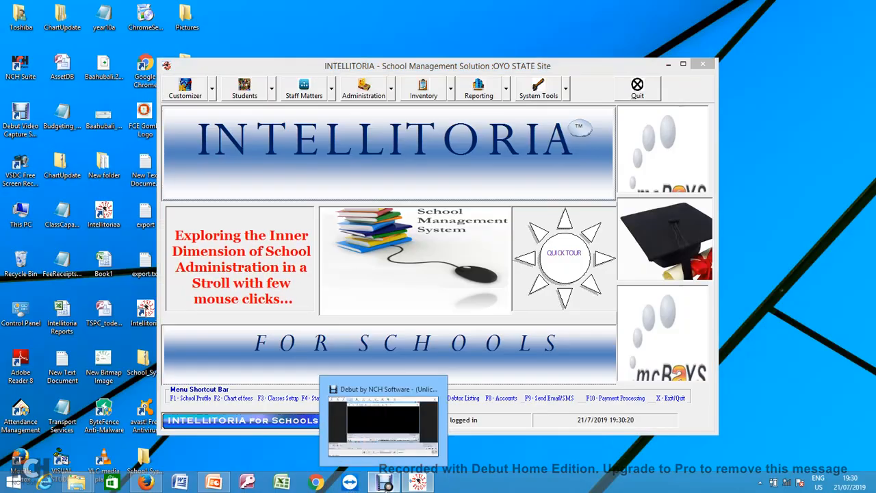
pyautogui.click(386, 484)
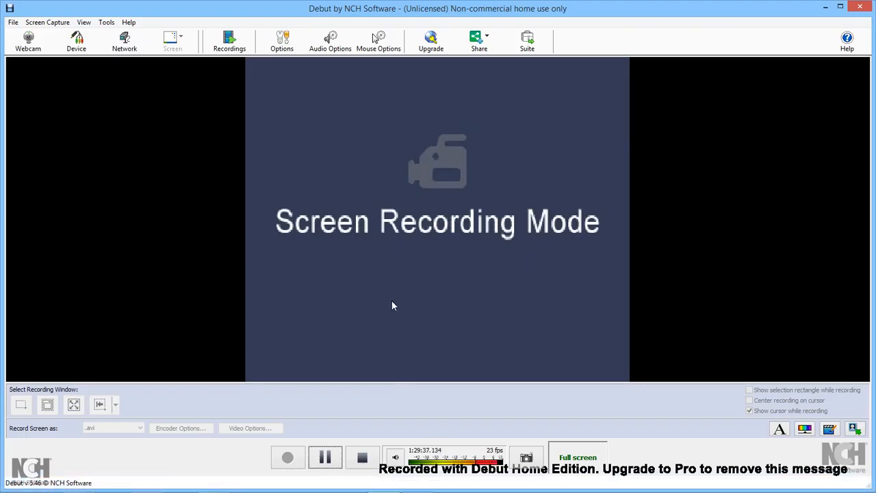